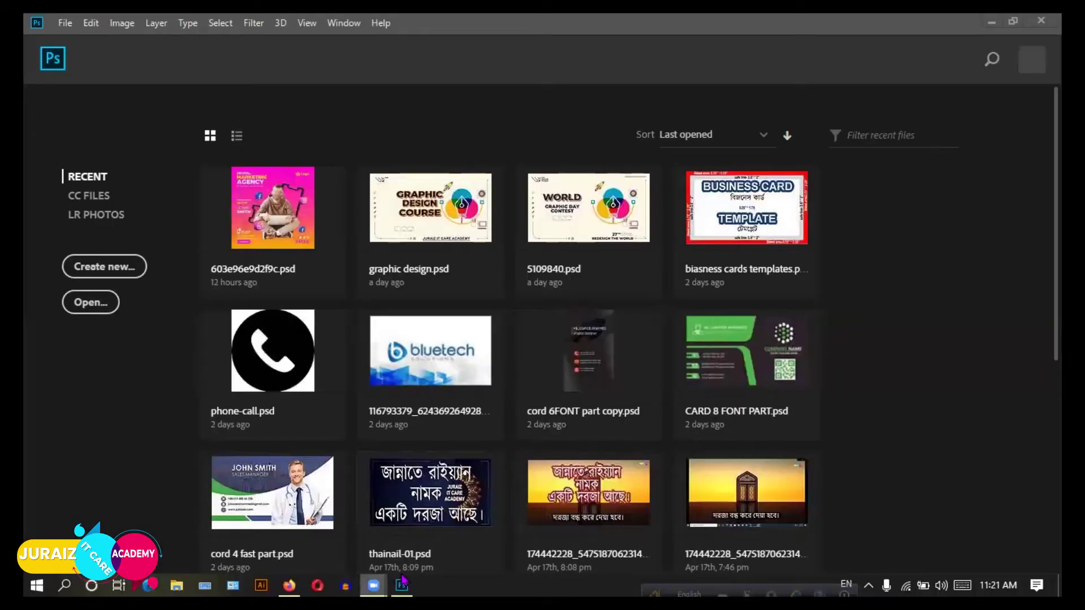
# Bring Photoshop's recent-files Home screen to the front from the taskbar.
pyautogui.click(403, 582)
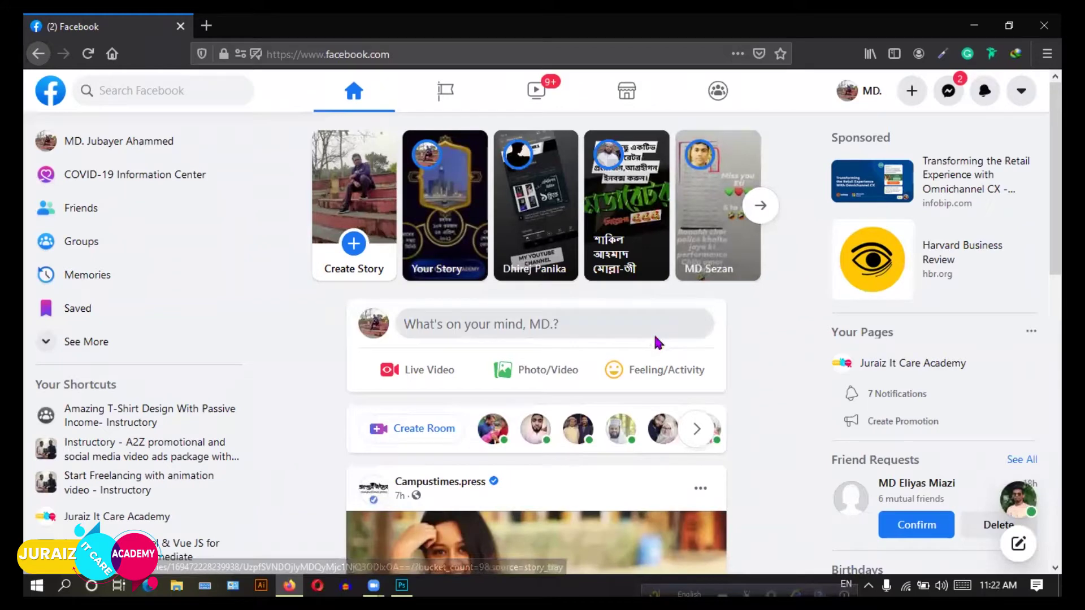
pyautogui.scroll(-10, 658, 342)
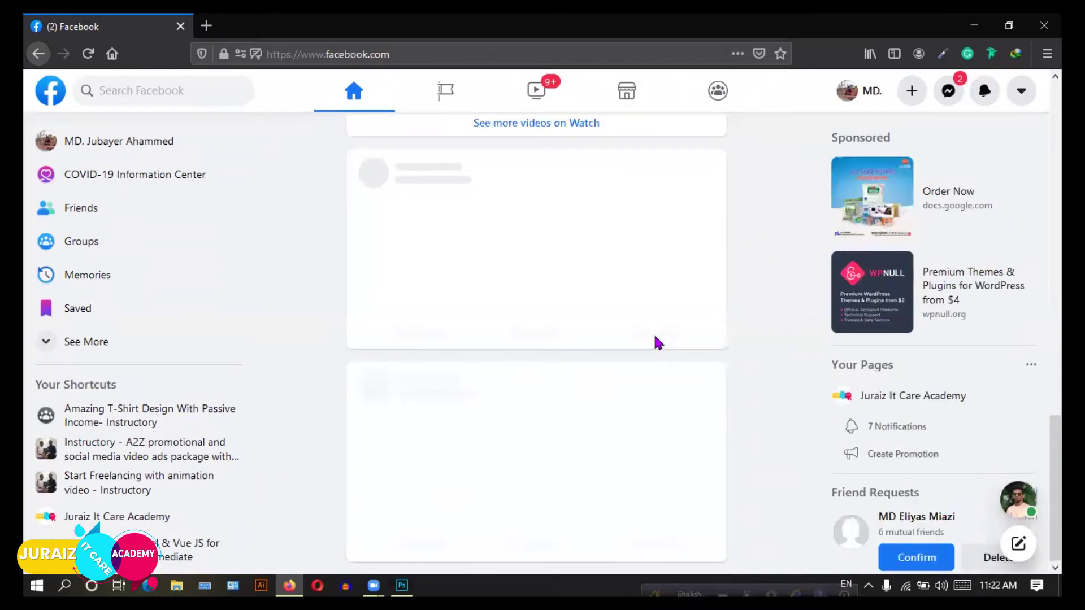
pyautogui.scroll(4, 746, 290)
pyautogui.scroll(6, 744, 294)
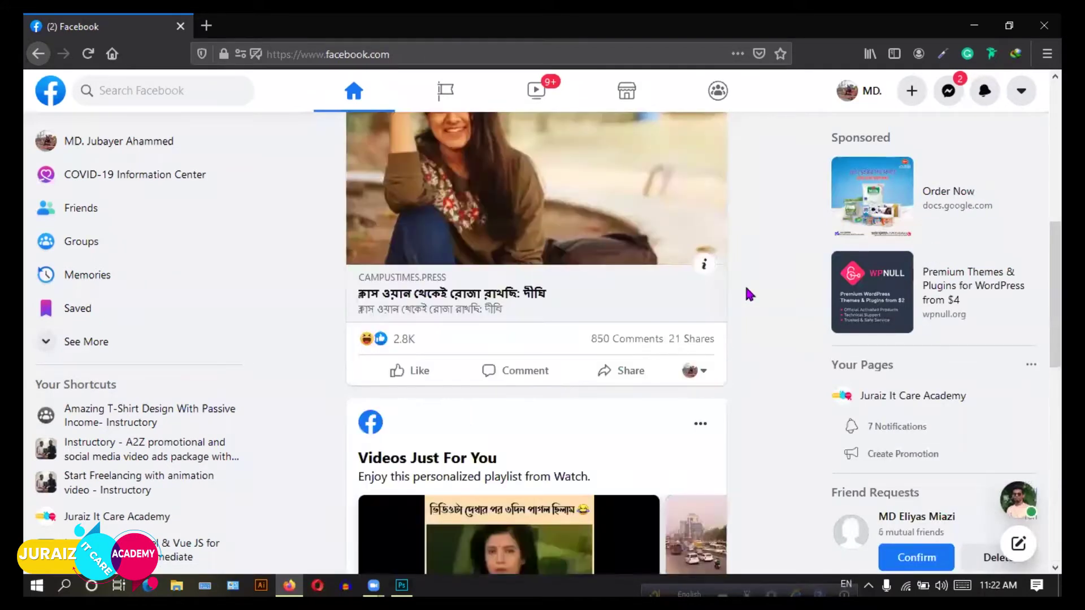
pyautogui.scroll(5, 747, 290)
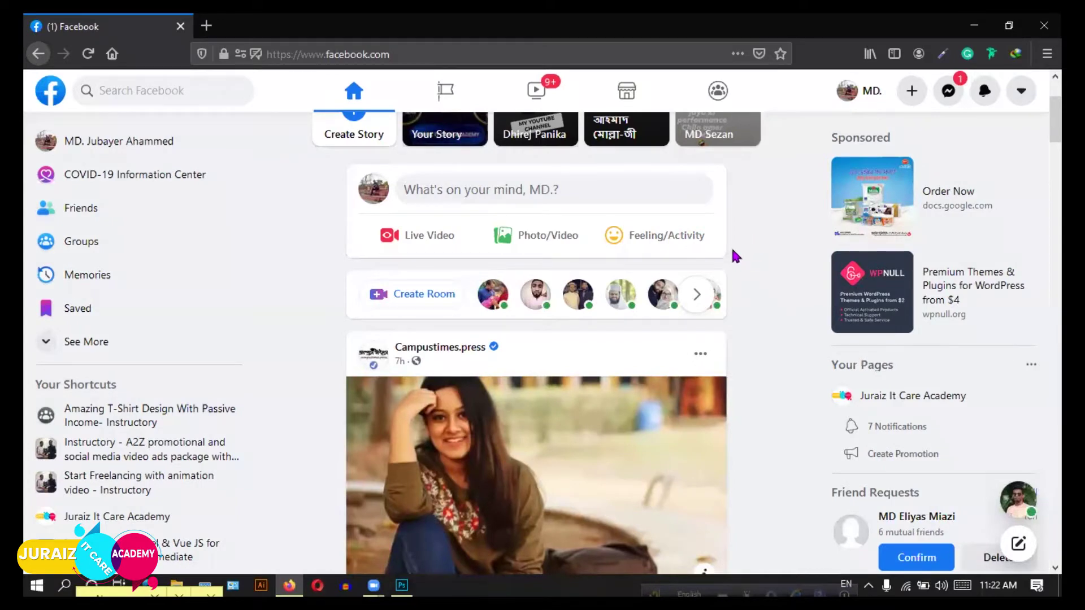
pyautogui.scroll(3, 757, 226)
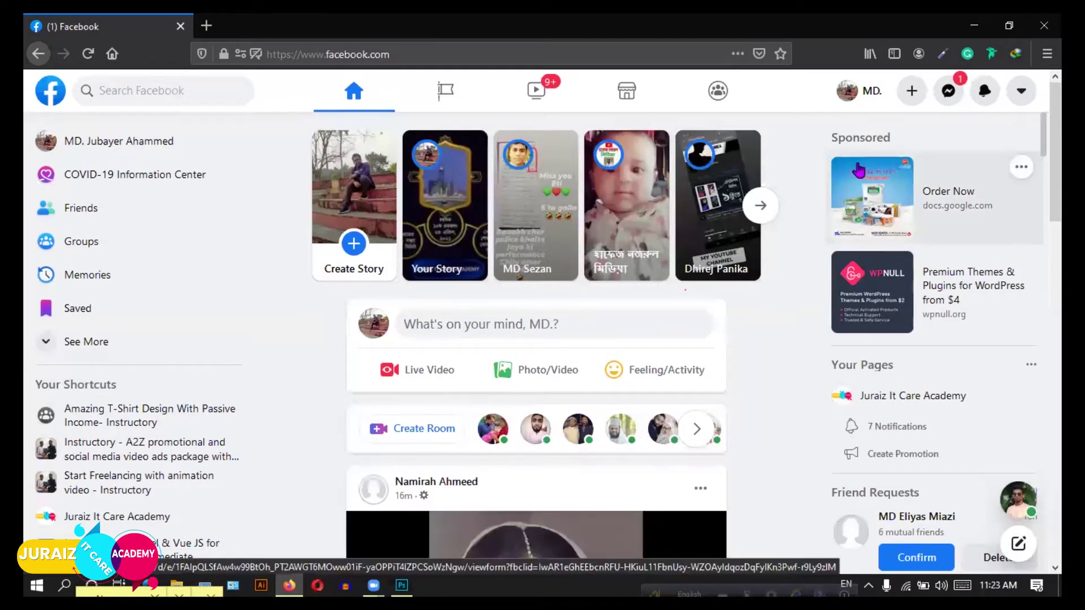
pyautogui.moveTo(886, 199)
pyautogui.click(885, 203)
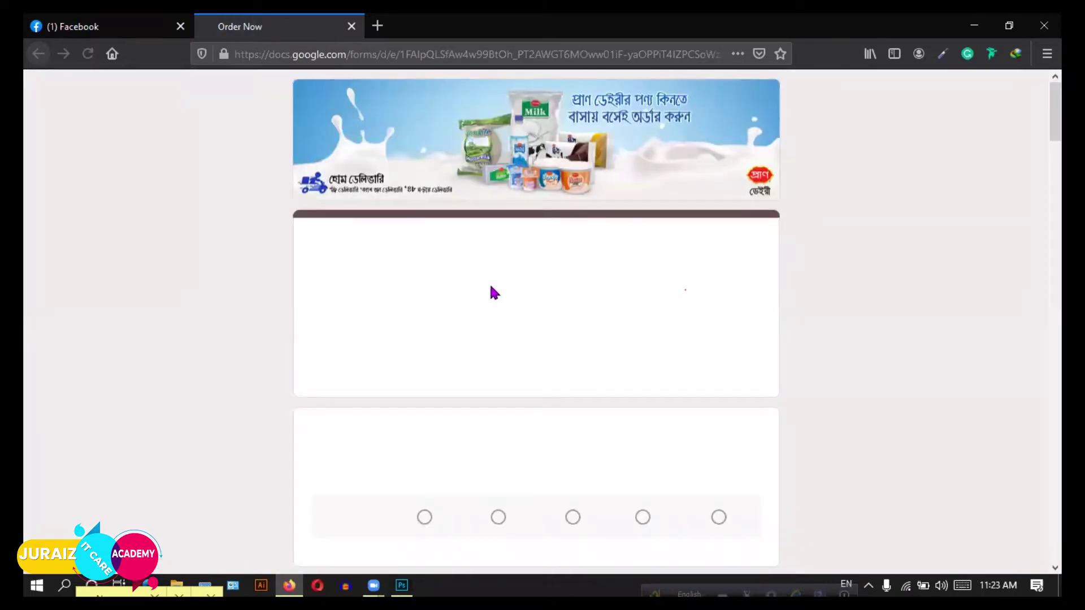
pyautogui.scroll(-3, 397, 321)
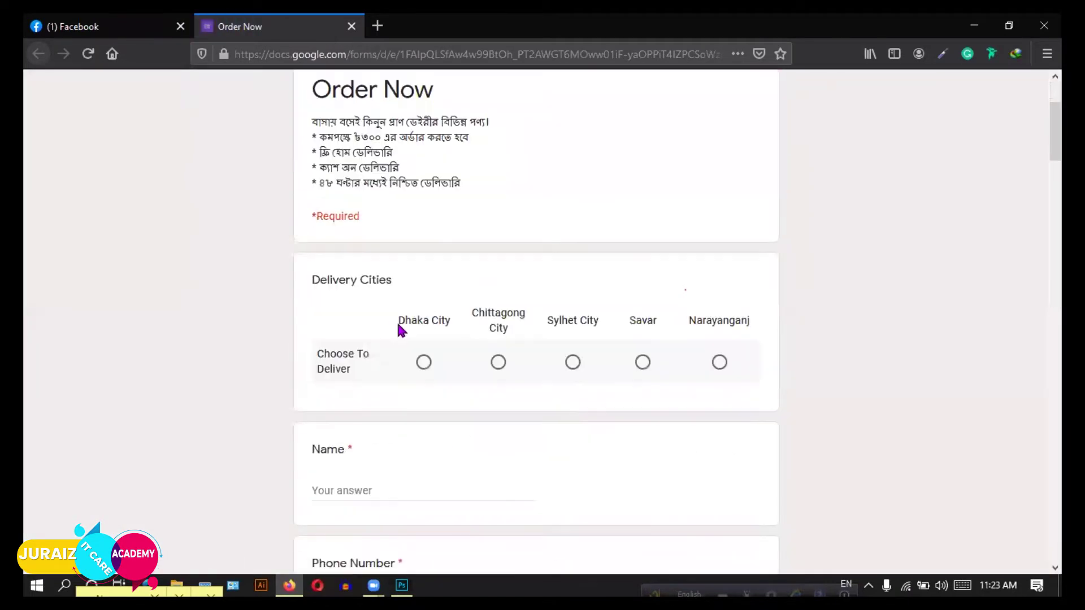
pyautogui.scroll(-5, 397, 322)
pyautogui.scroll(-2, 395, 324)
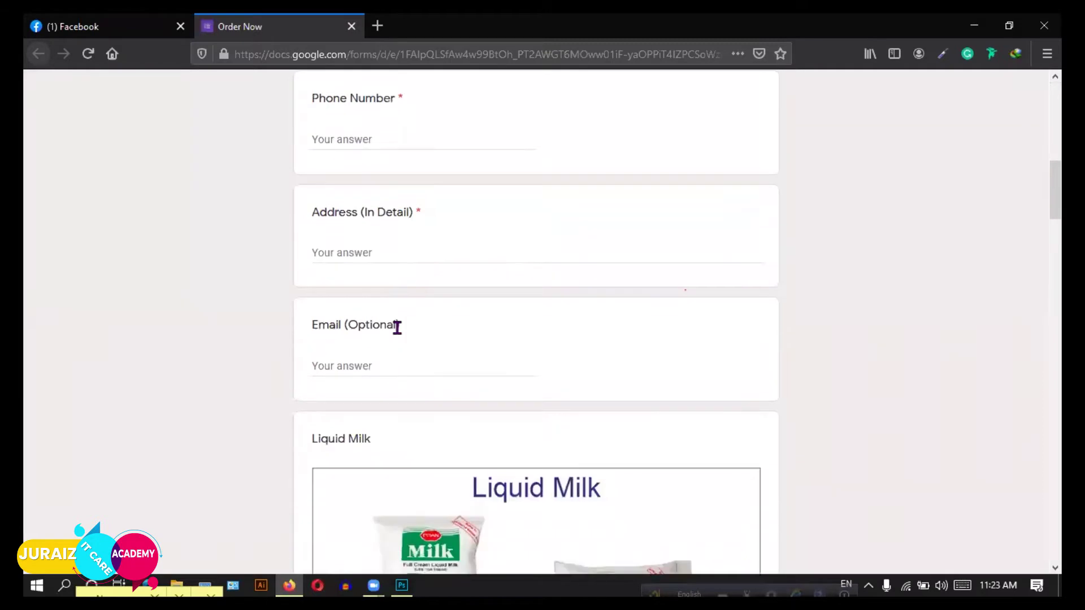
pyautogui.scroll(4, 395, 324)
pyautogui.click(92, 31)
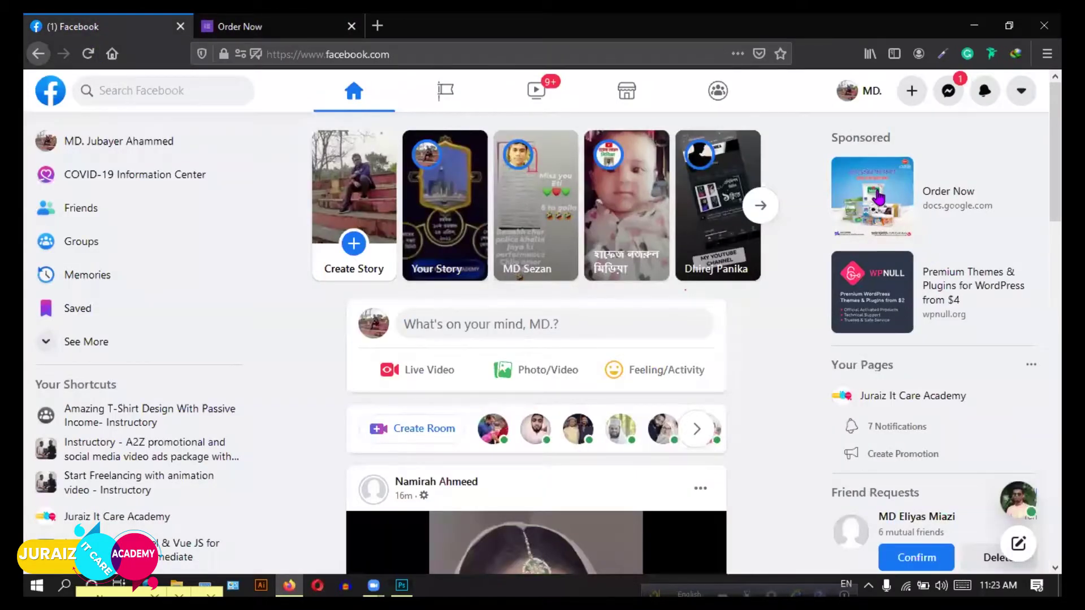
pyautogui.moveTo(887, 203)
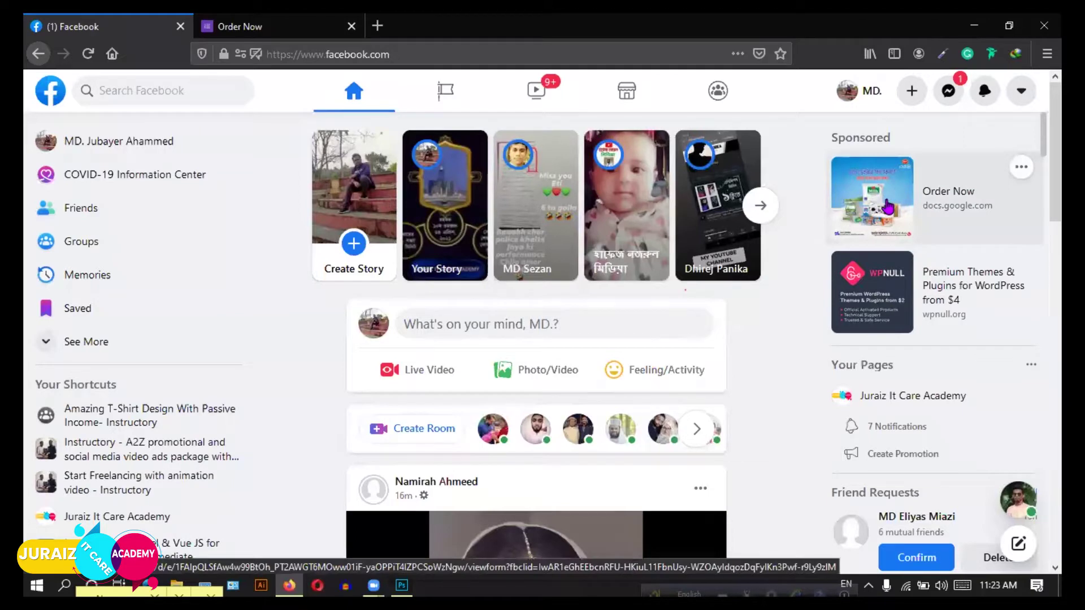
pyautogui.click(269, 28)
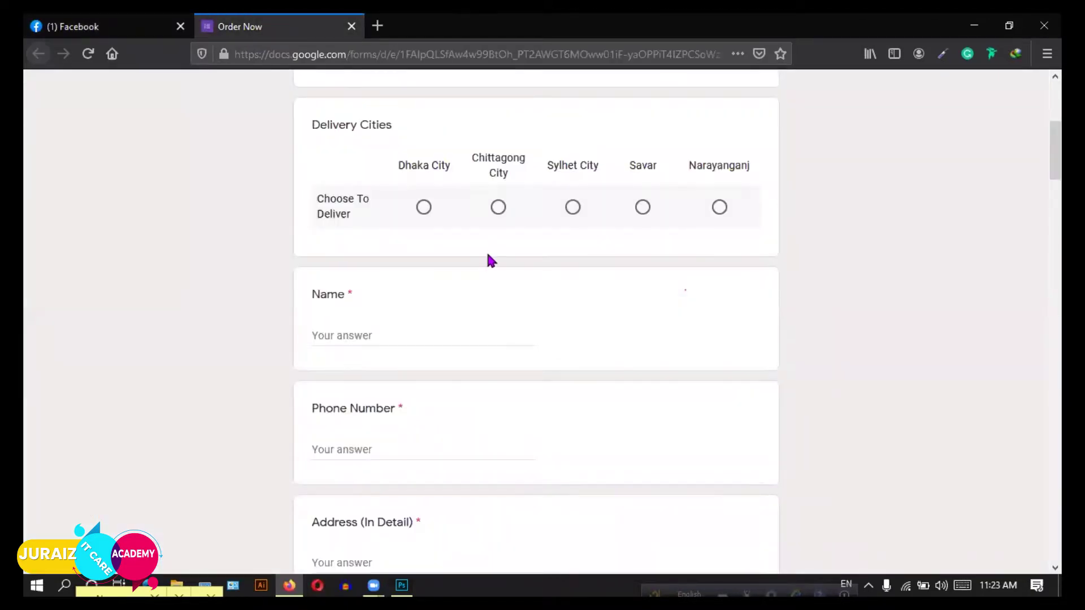
pyautogui.scroll(1, 489, 260)
pyautogui.scroll(4, 467, 272)
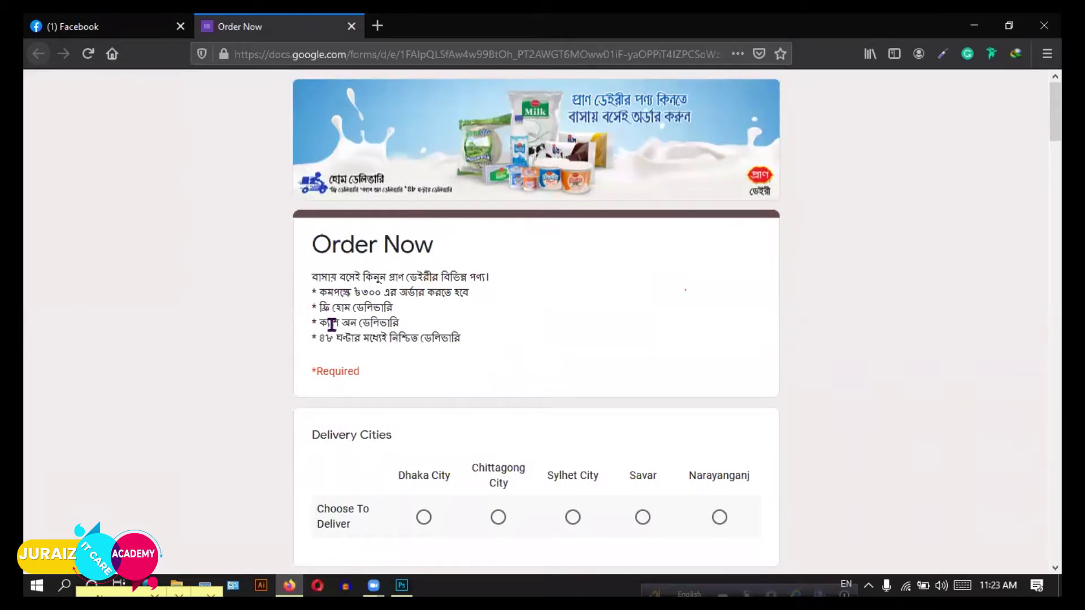
pyautogui.scroll(-3, 344, 318)
pyautogui.scroll(-2, 345, 320)
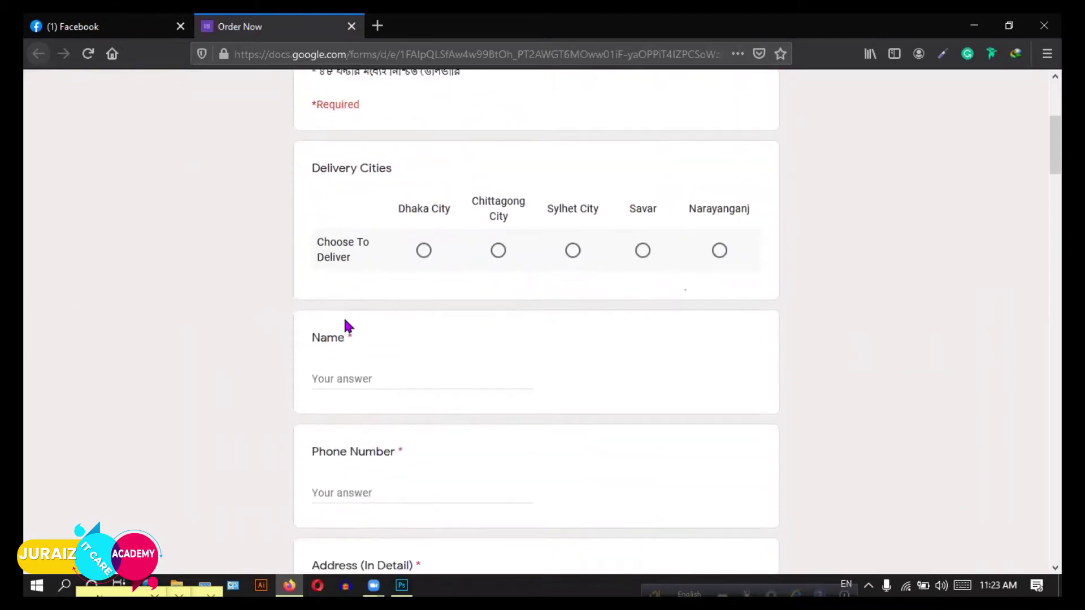
pyautogui.scroll(-2, 346, 323)
pyautogui.scroll(-3, 361, 288)
pyautogui.scroll(-3, 357, 291)
pyautogui.scroll(-1, 356, 291)
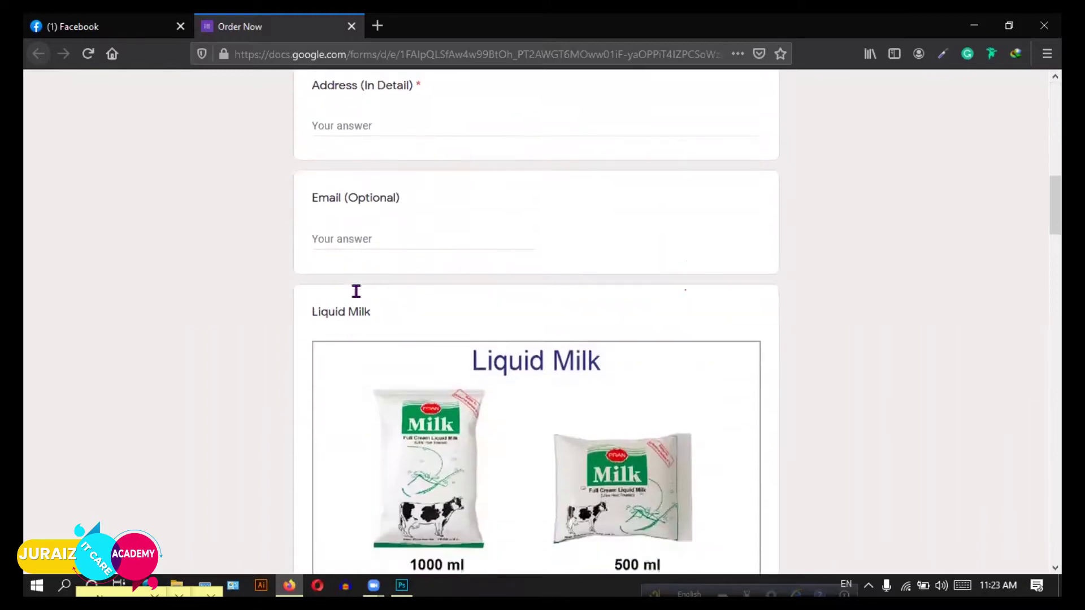
pyautogui.scroll(-3, 356, 291)
pyautogui.scroll(-3, 354, 291)
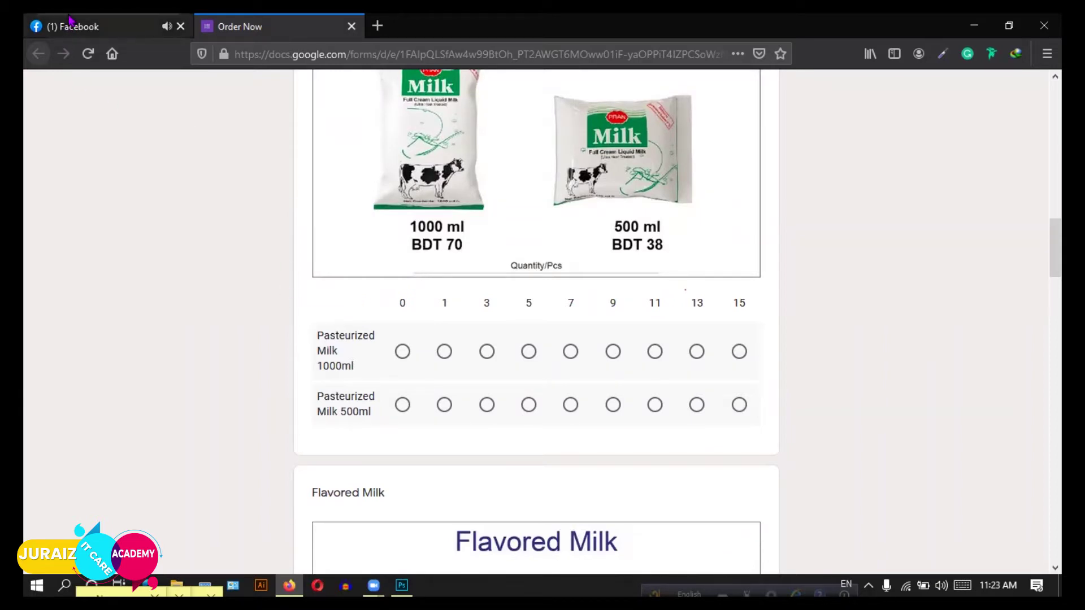
# Decline the incoming Facebook call and dismiss the Order Now form.
pyautogui.click(352, 26)
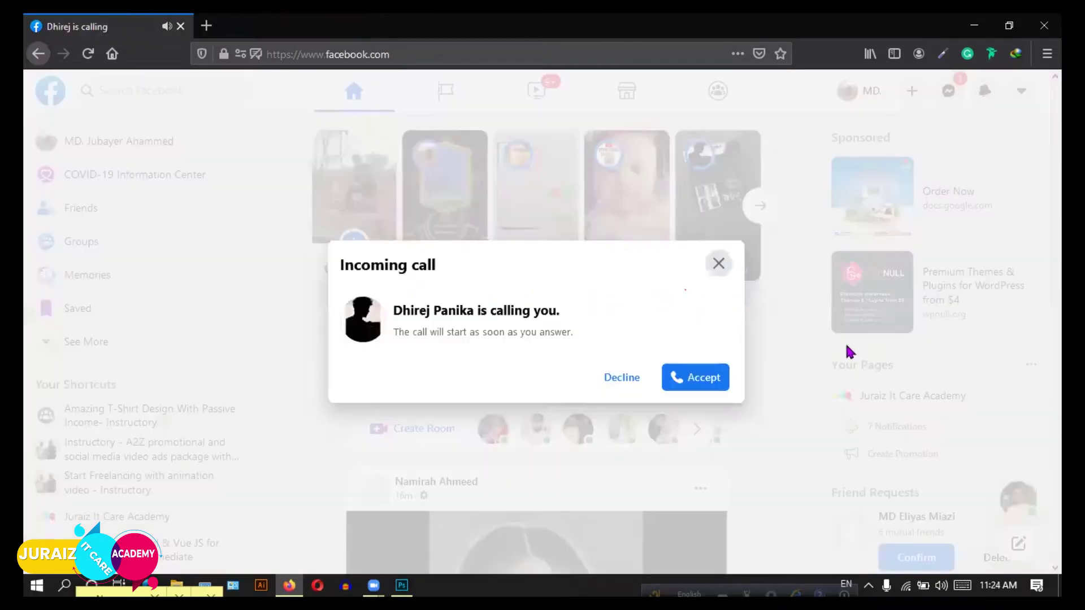
pyautogui.click(626, 382)
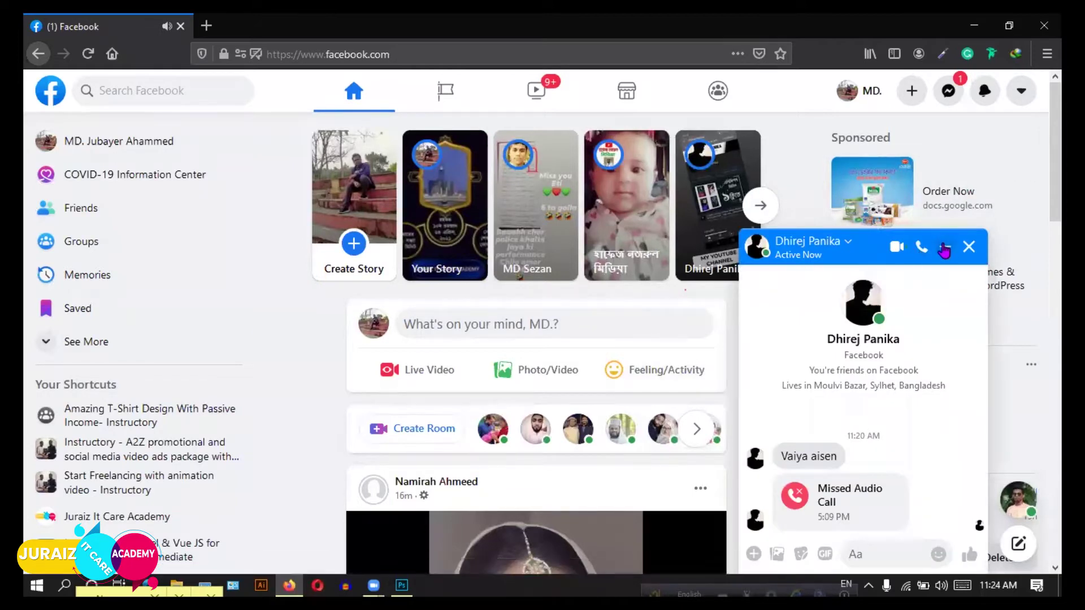
pyautogui.click(872, 204)
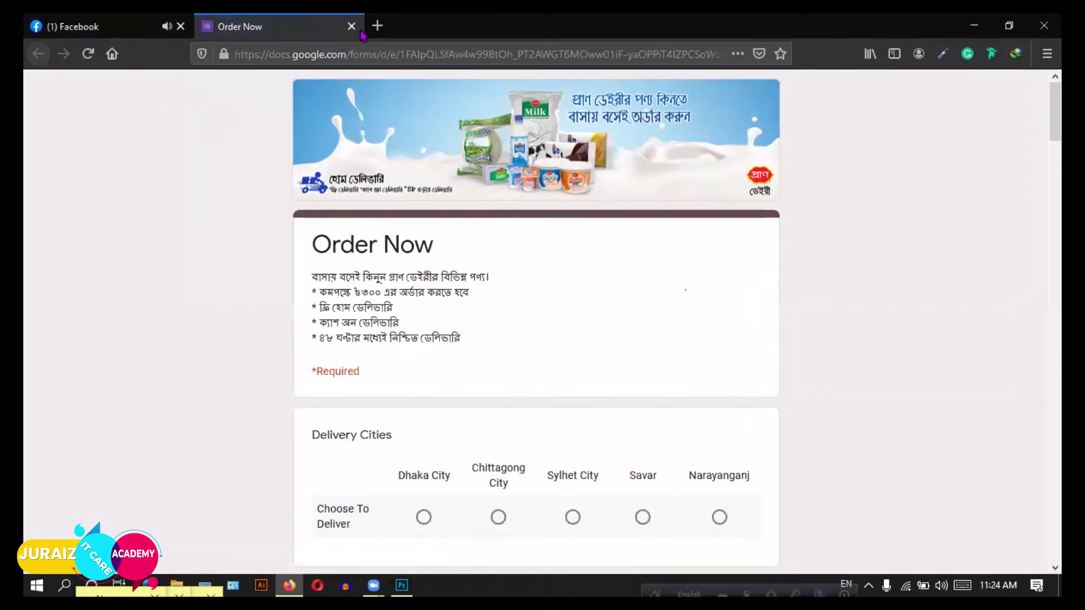
pyautogui.click(352, 27)
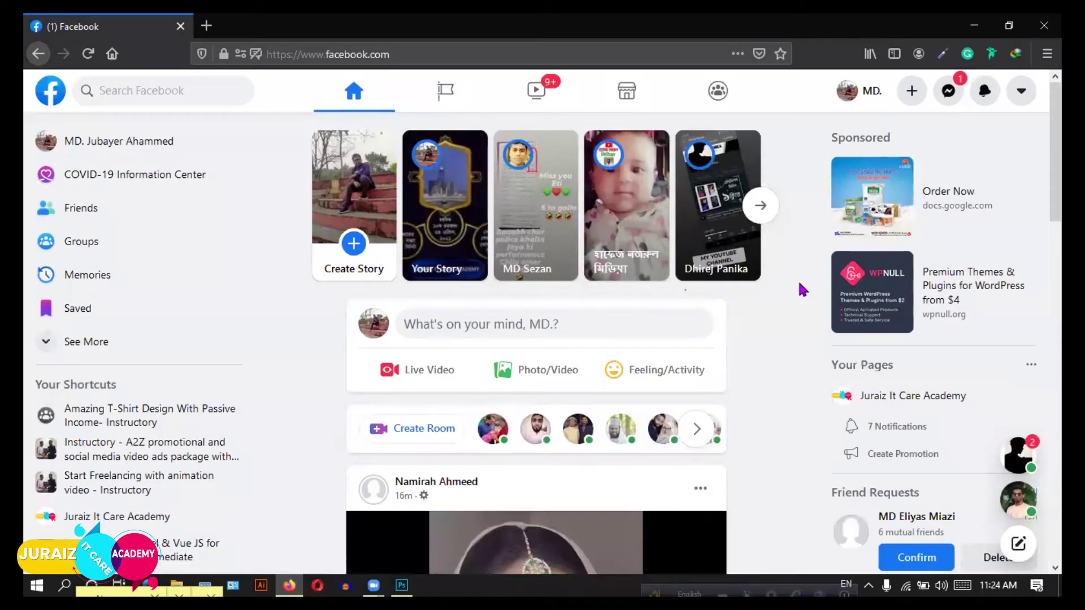
pyautogui.moveTo(932, 198)
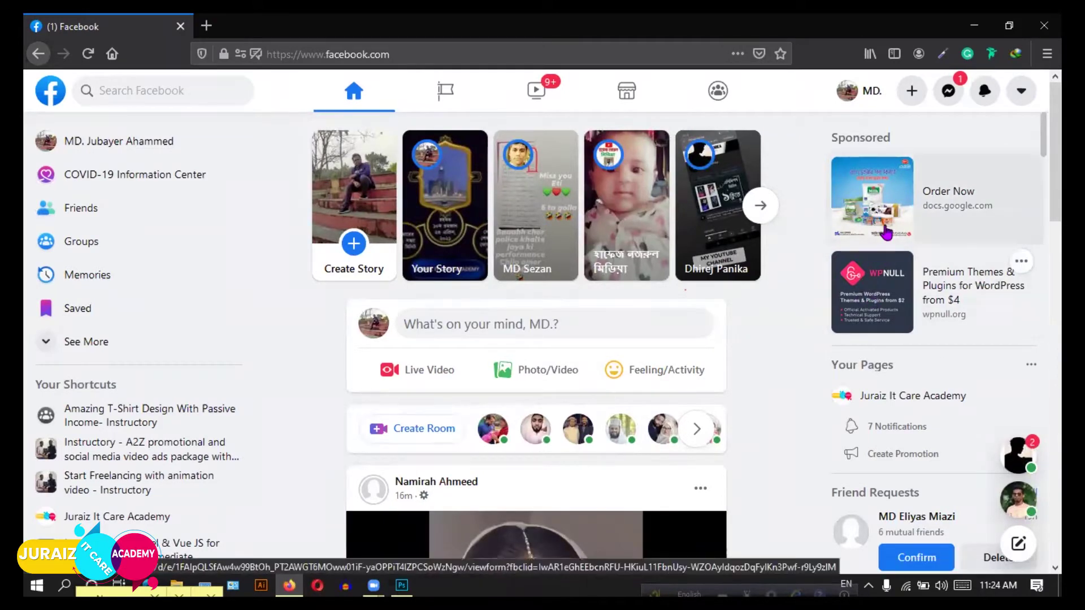
# Scroll down the Facebook feed, then return to Photoshop's recent-files screen.
pyautogui.scroll(-2, 814, 305)
pyautogui.scroll(-3, 791, 319)
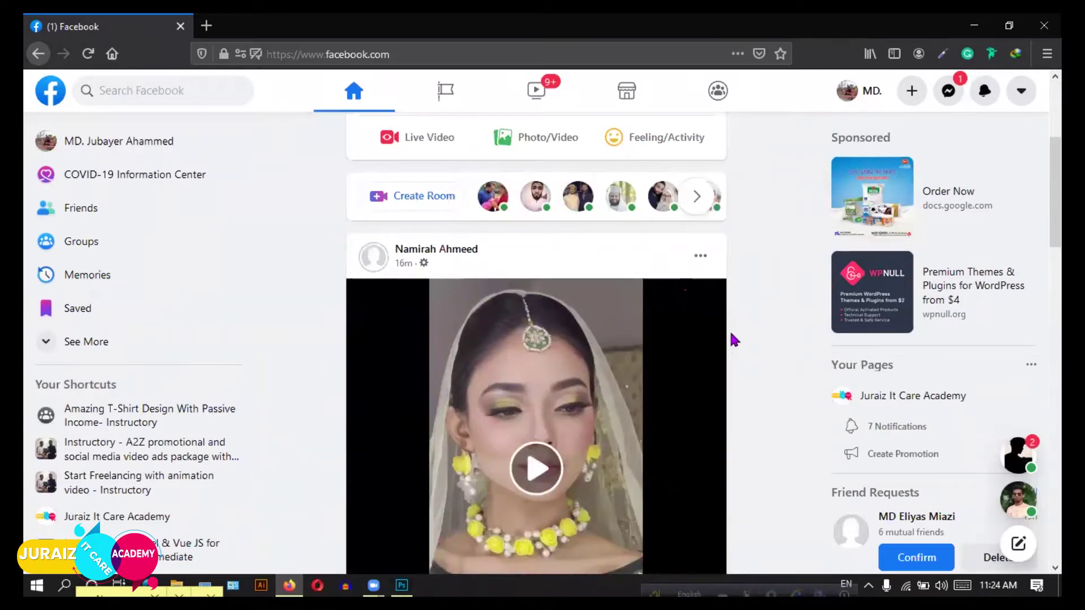
pyautogui.scroll(-4, 734, 345)
pyautogui.scroll(-3, 736, 348)
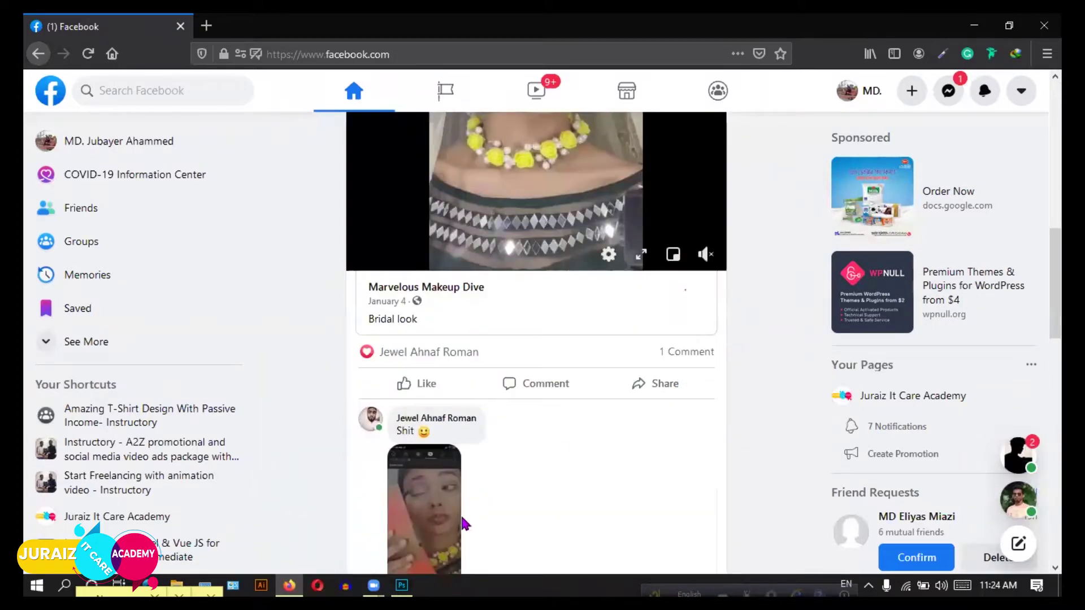
pyautogui.click(402, 582)
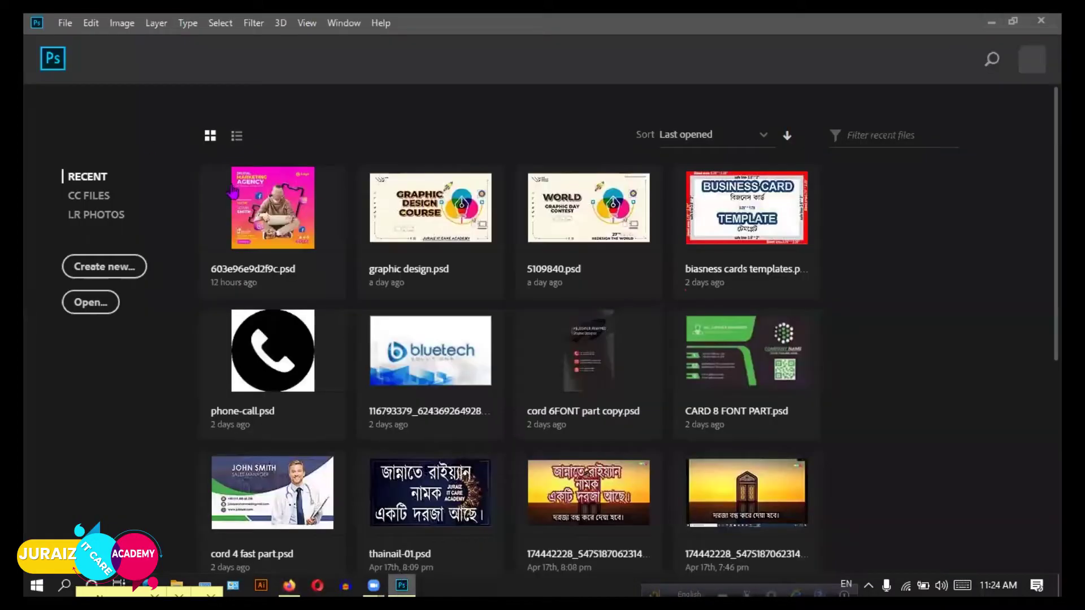
# Open the recent file 603e96e9d2f9c.psd after toggling the list and grid views.
pyautogui.click(236, 136)
pyautogui.click(210, 136)
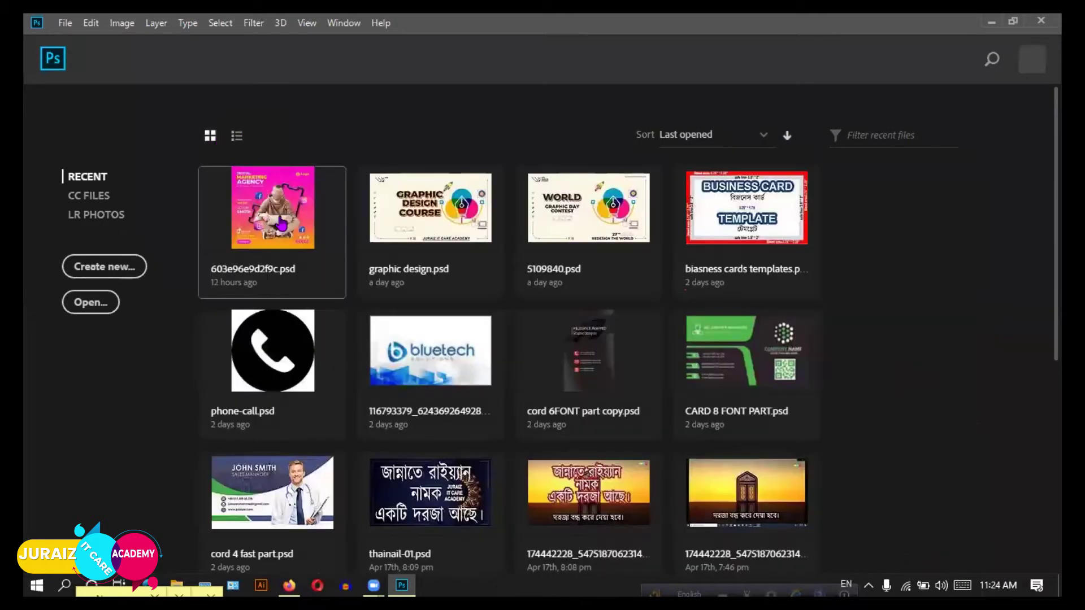
pyautogui.click(281, 224)
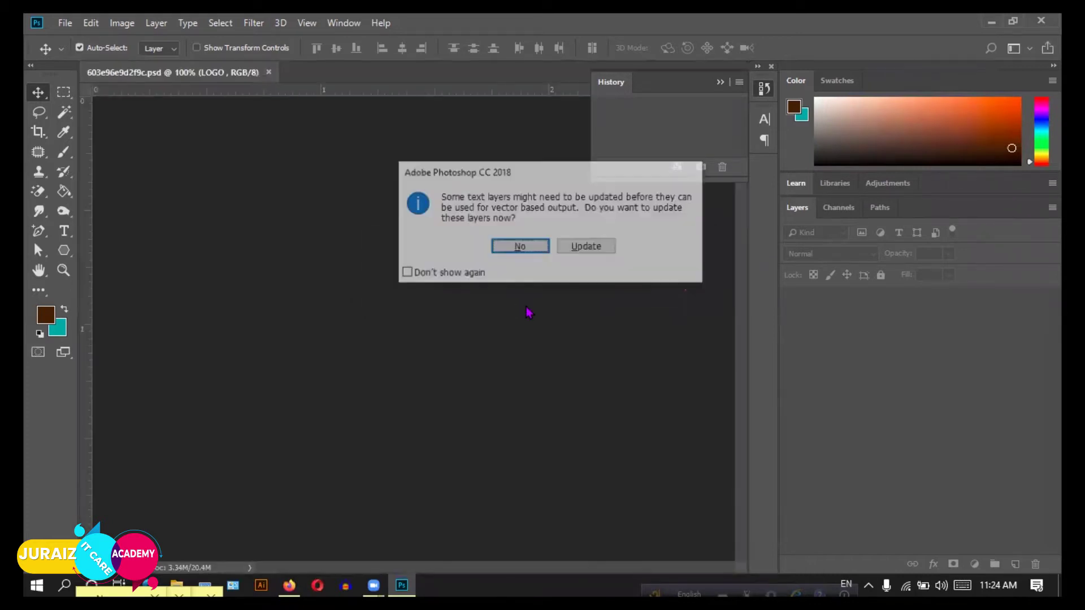
# Skip updating text layers so the Digital Marketing Agency template opens as-is.
pyautogui.click(518, 248)
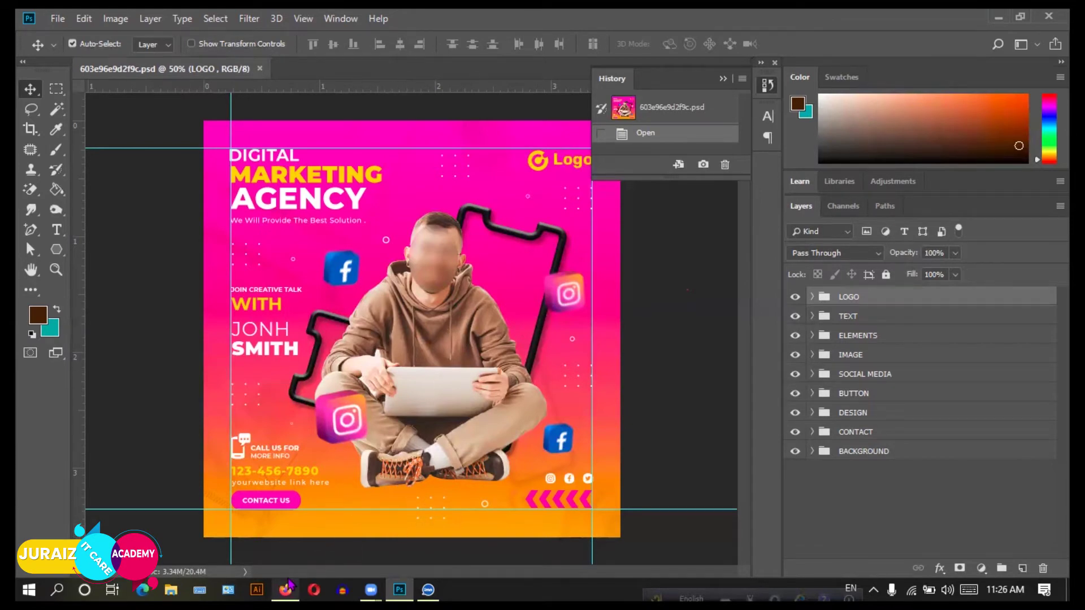
pyautogui.click(285, 590)
pyautogui.scroll(-1, 647, 373)
pyautogui.scroll(-1, 648, 373)
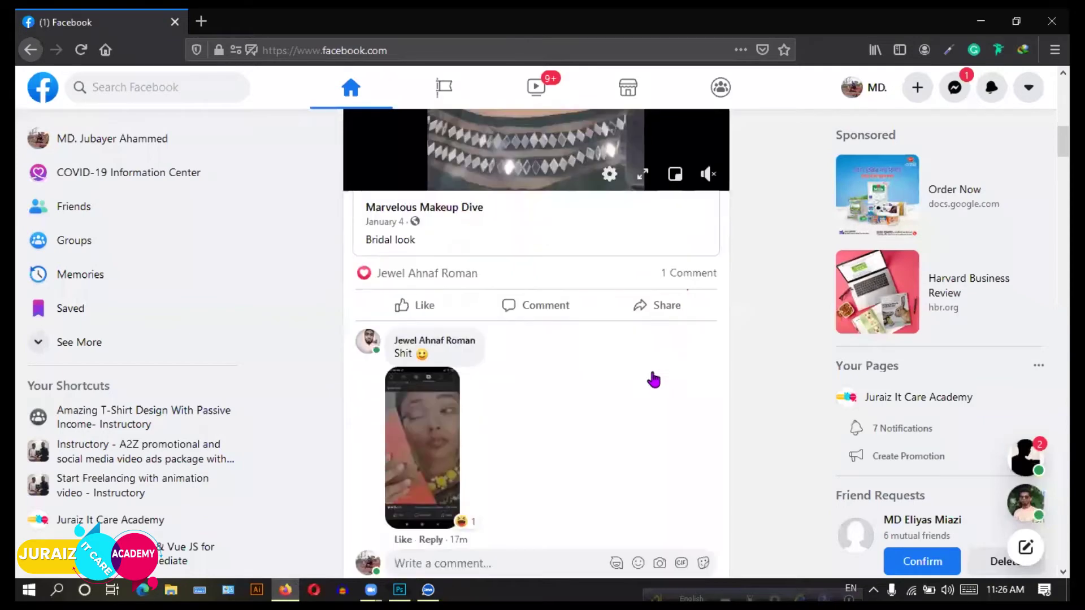
pyautogui.scroll(-5, 650, 378)
pyautogui.scroll(-3, 576, 399)
pyautogui.scroll(-3, 590, 401)
pyautogui.scroll(-4, 588, 401)
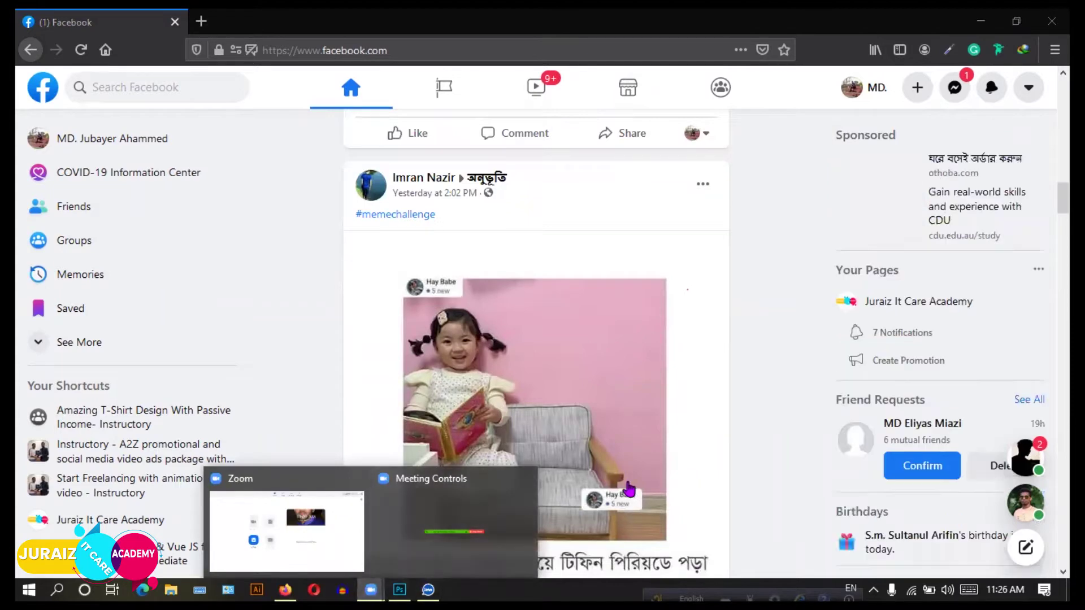
pyautogui.click(399, 589)
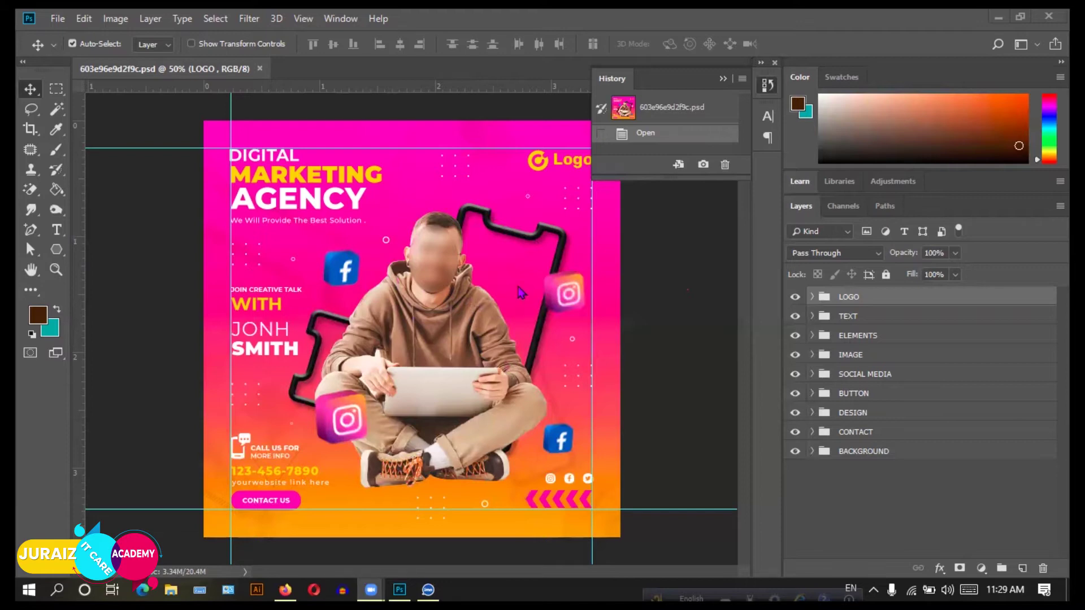
# Close the marketing template and bring up New Document setup with Ctrl+N.
pyautogui.click(260, 68)
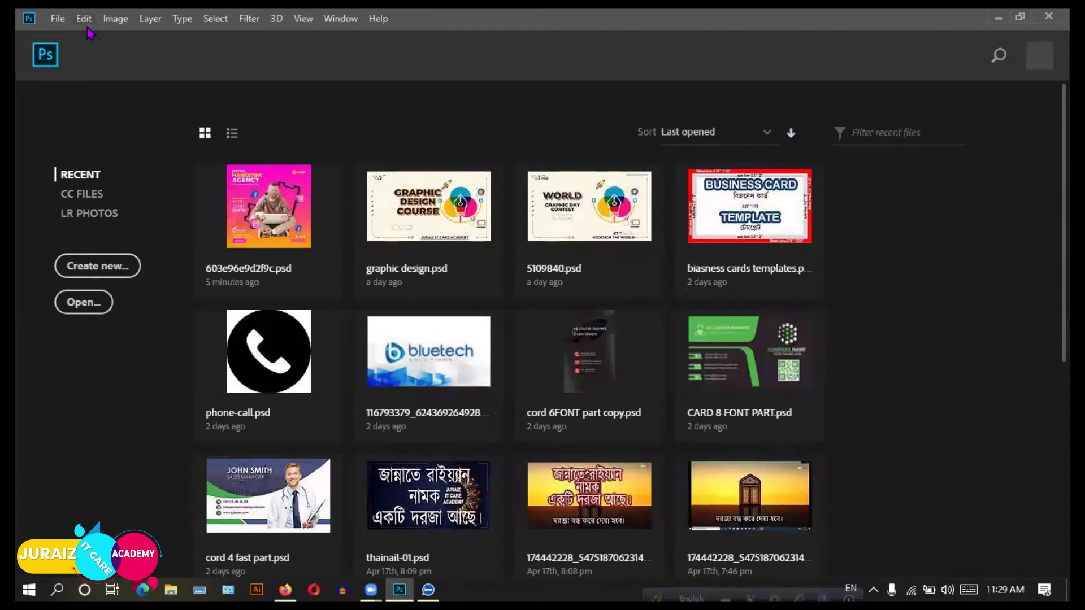
pyautogui.hotkey('ctrl', 'n')
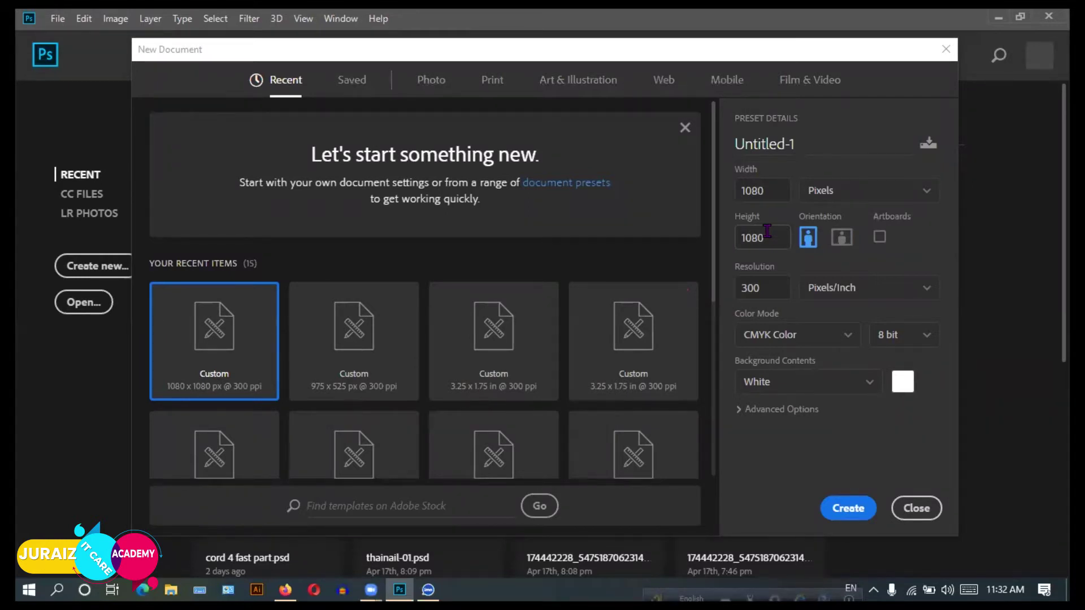
# Create a blank 1080 × 1080 px, 300 ppi document in RGB Color mode.
pyautogui.doubleClick(761, 191)
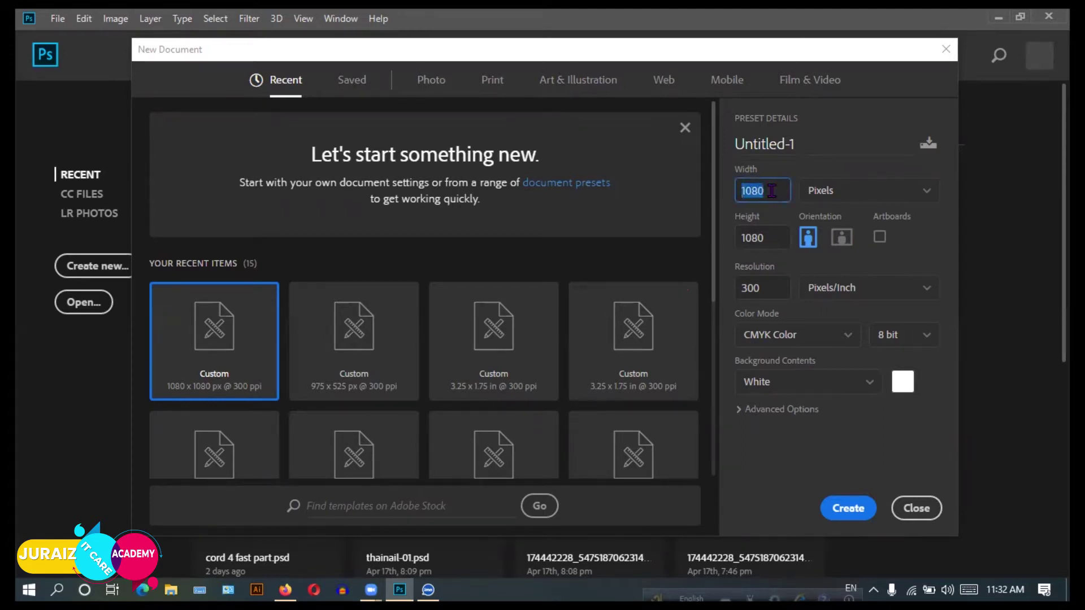
pyautogui.doubleClick(773, 239)
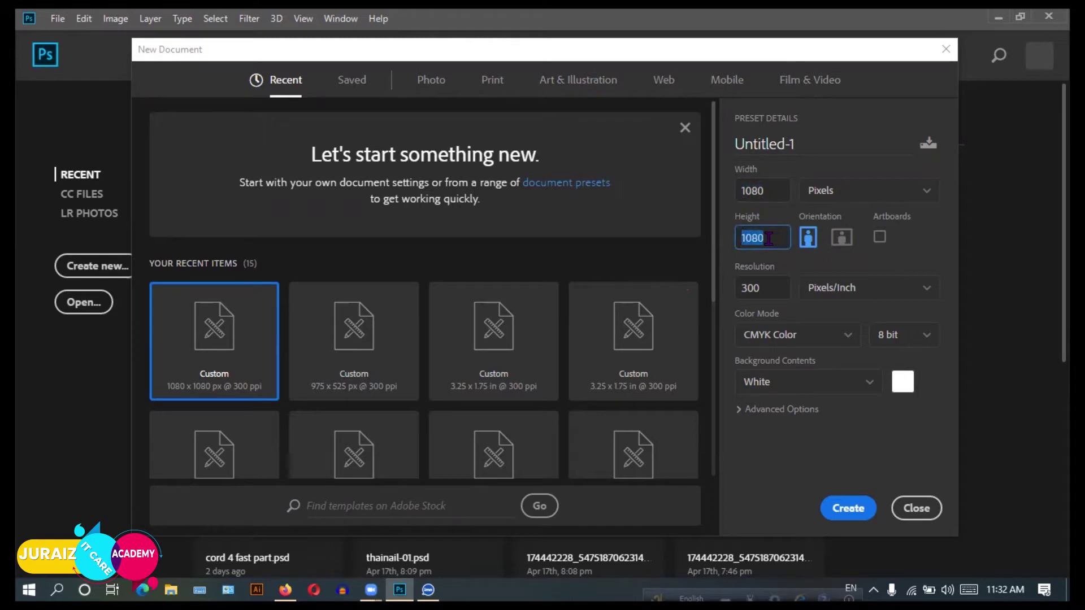
pyautogui.click(769, 238)
pyautogui.click(925, 199)
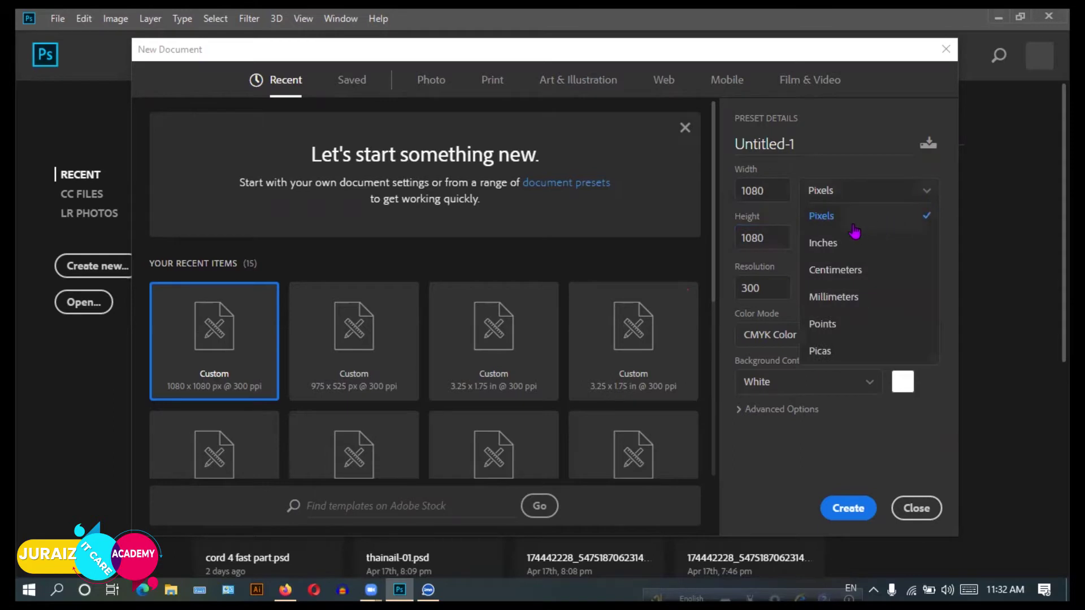
pyautogui.click(854, 217)
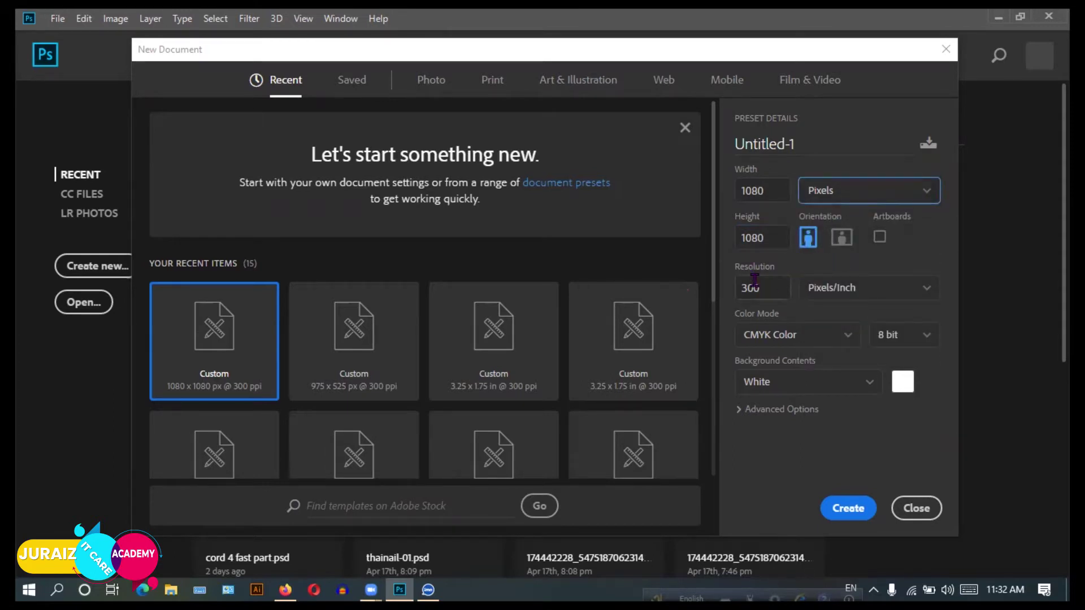
pyautogui.click(849, 338)
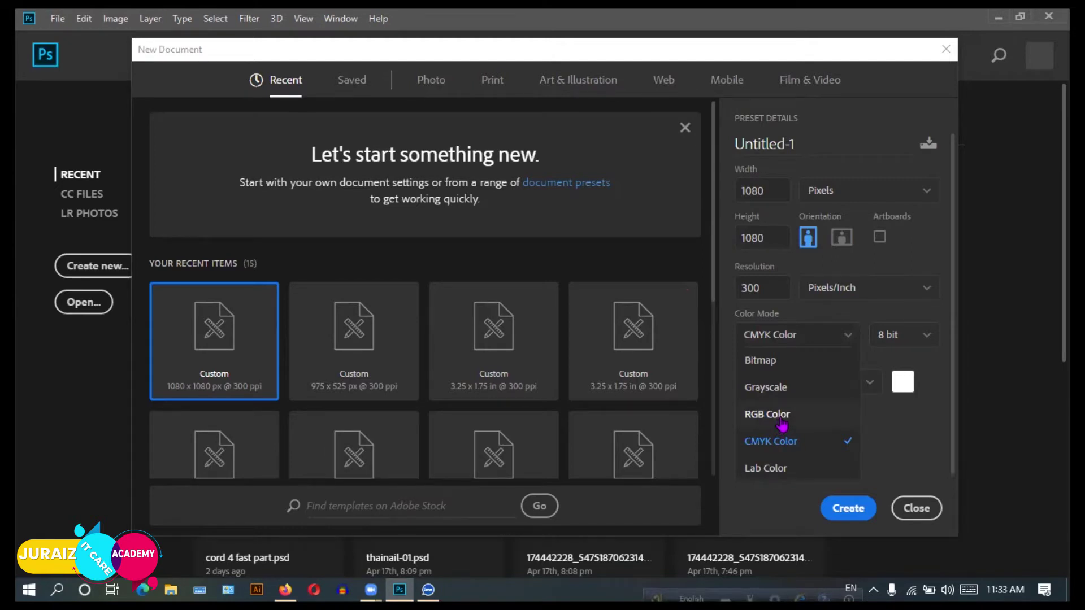
pyautogui.click(780, 421)
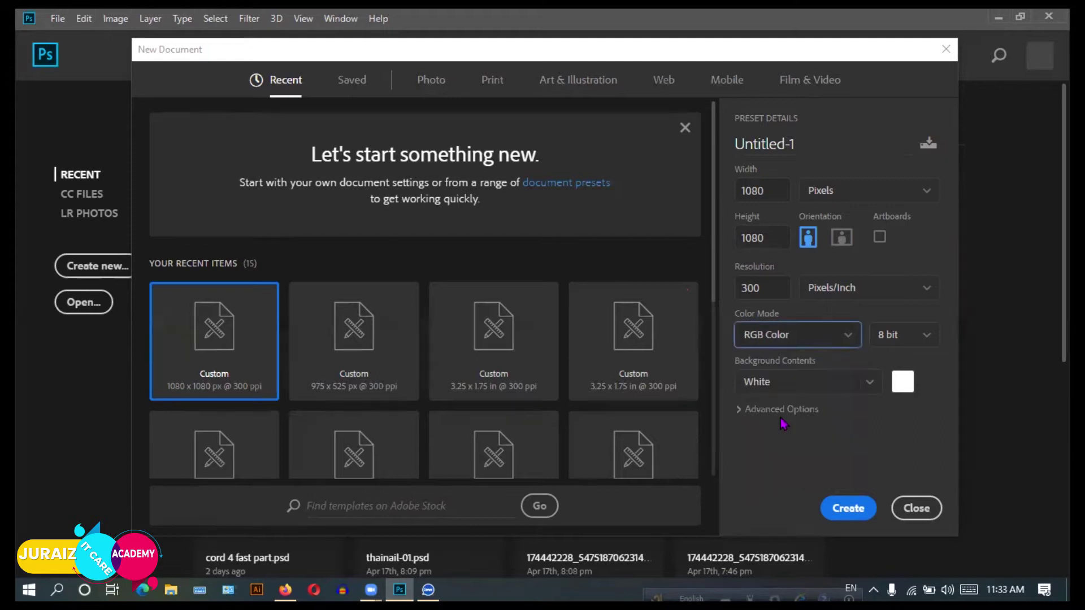
pyautogui.click(848, 510)
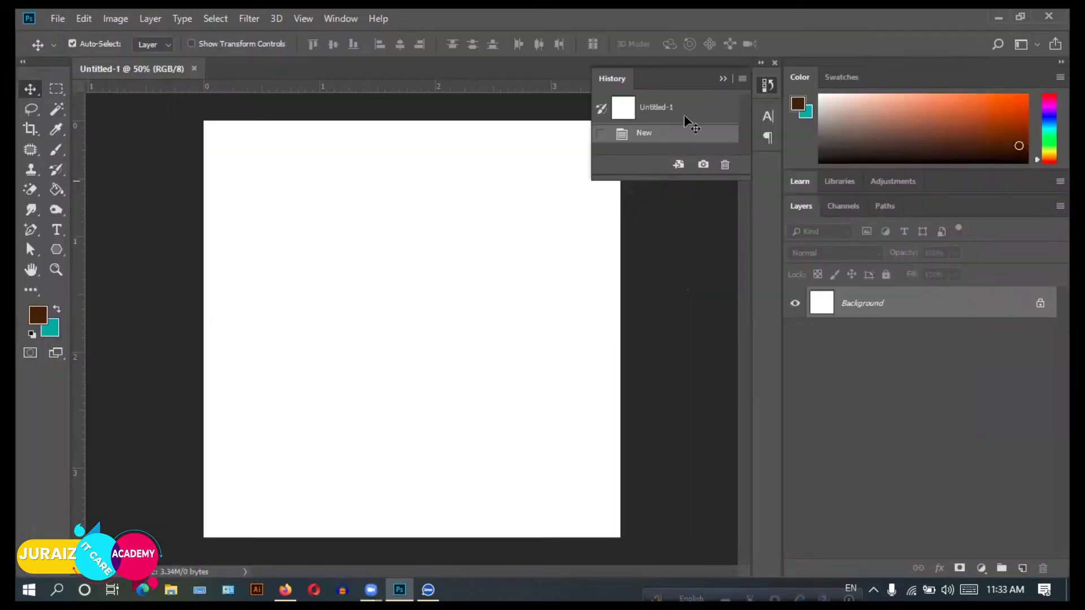
# Collapse the History panel, leaving the blank Untitled-1 canvas in view.
pyautogui.click(578, 198)
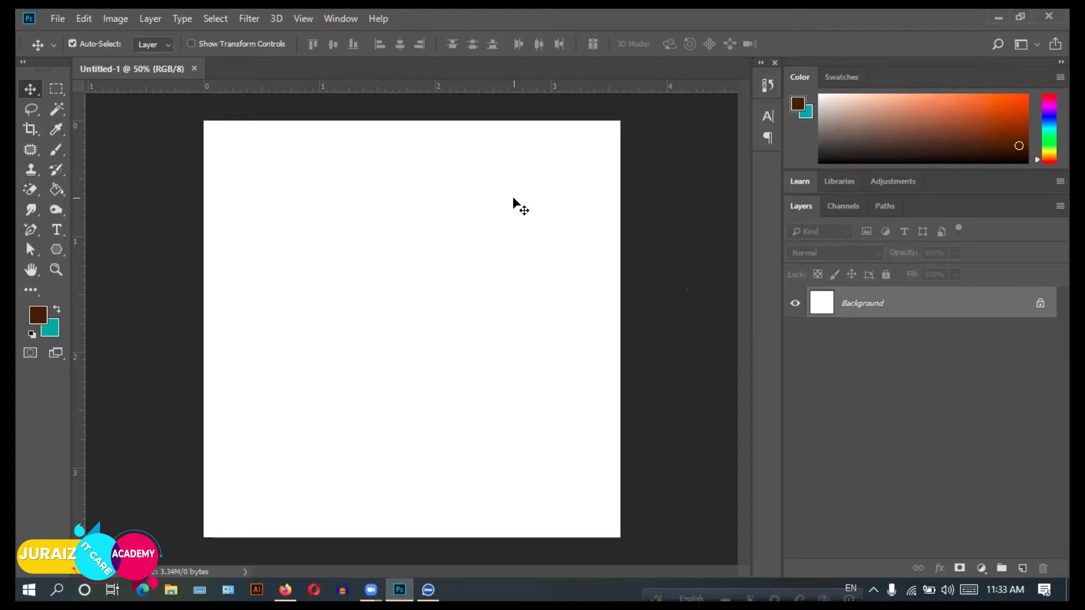
# Place Downloads > FRIDAY > BG.jpg as a linked layer filling the canvas.
pyautogui.click(58, 18)
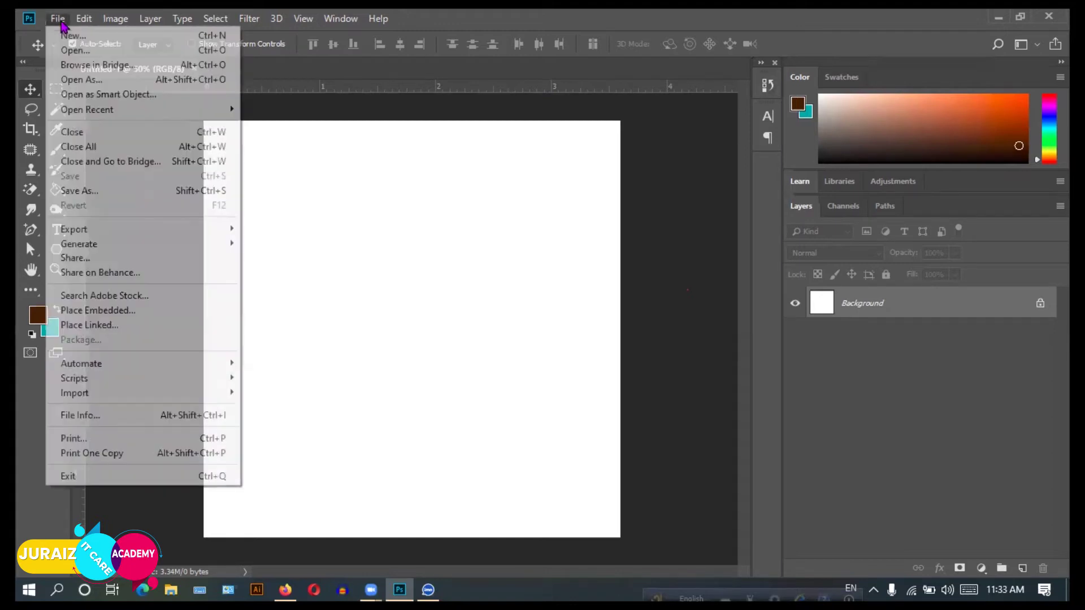
pyautogui.click(112, 326)
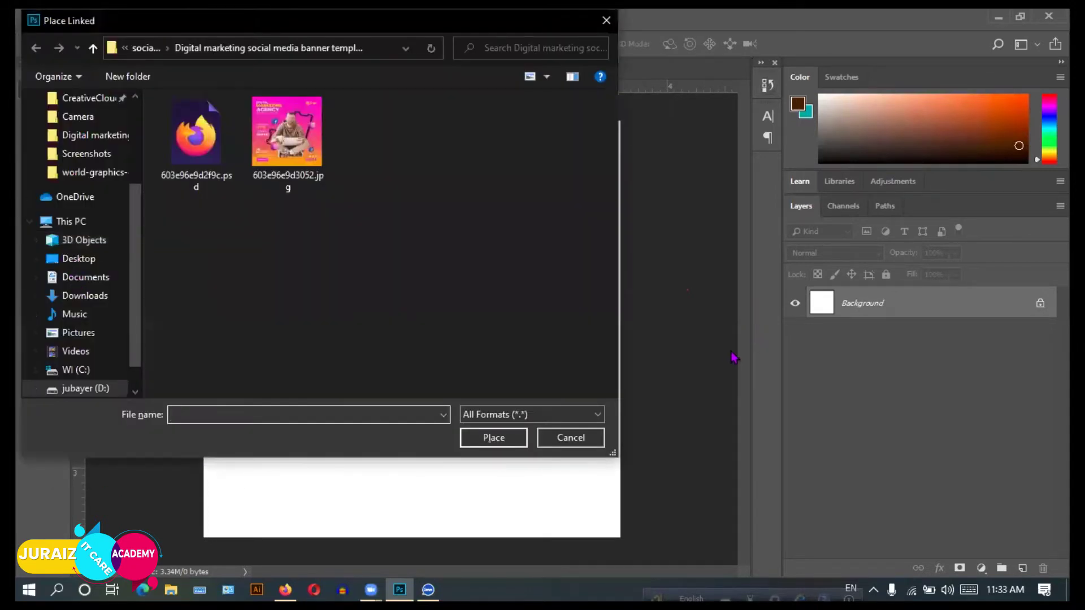
pyautogui.click(90, 294)
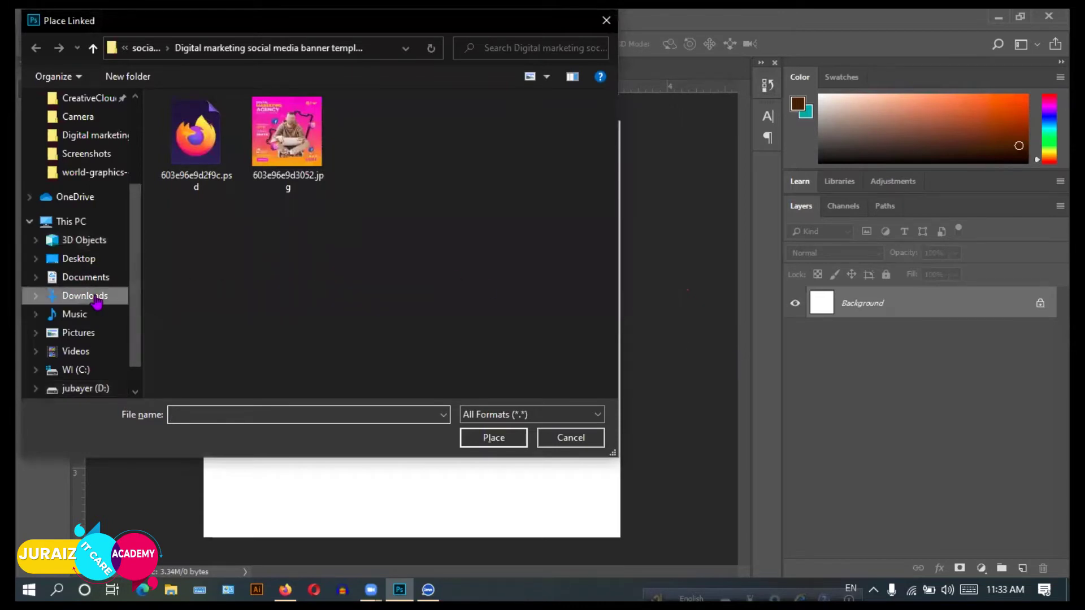
pyautogui.doubleClick(197, 153)
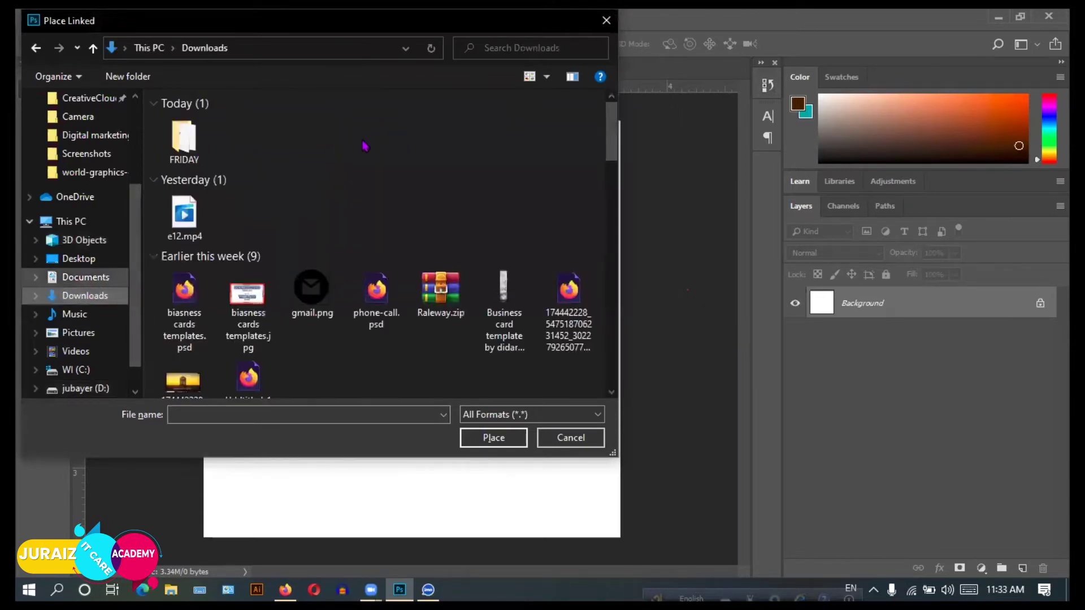
pyautogui.click(368, 146)
pyautogui.click(500, 444)
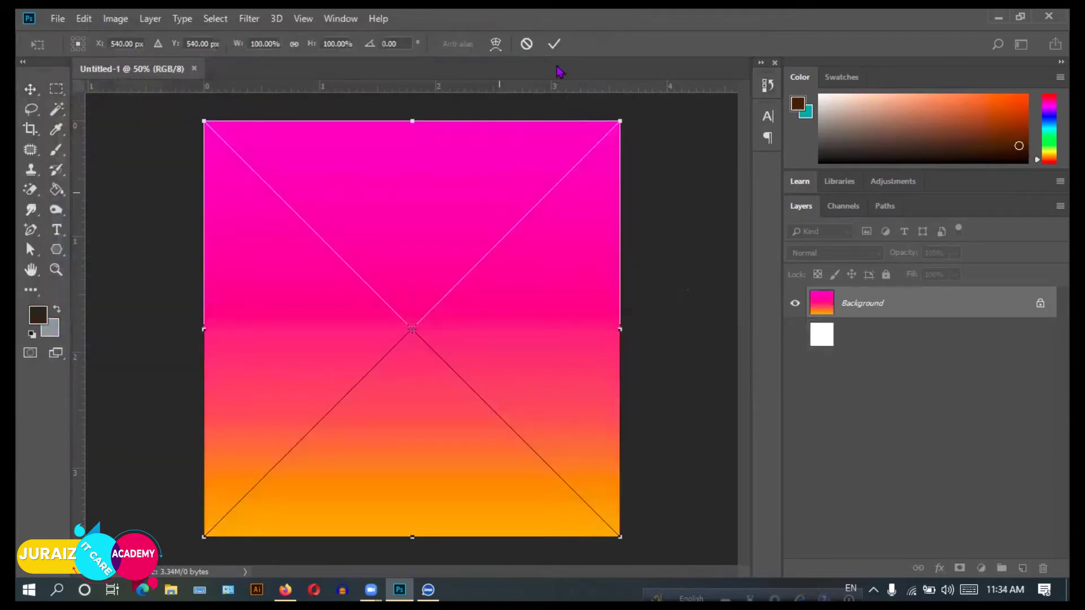
pyautogui.click(555, 44)
pyautogui.write('BG')
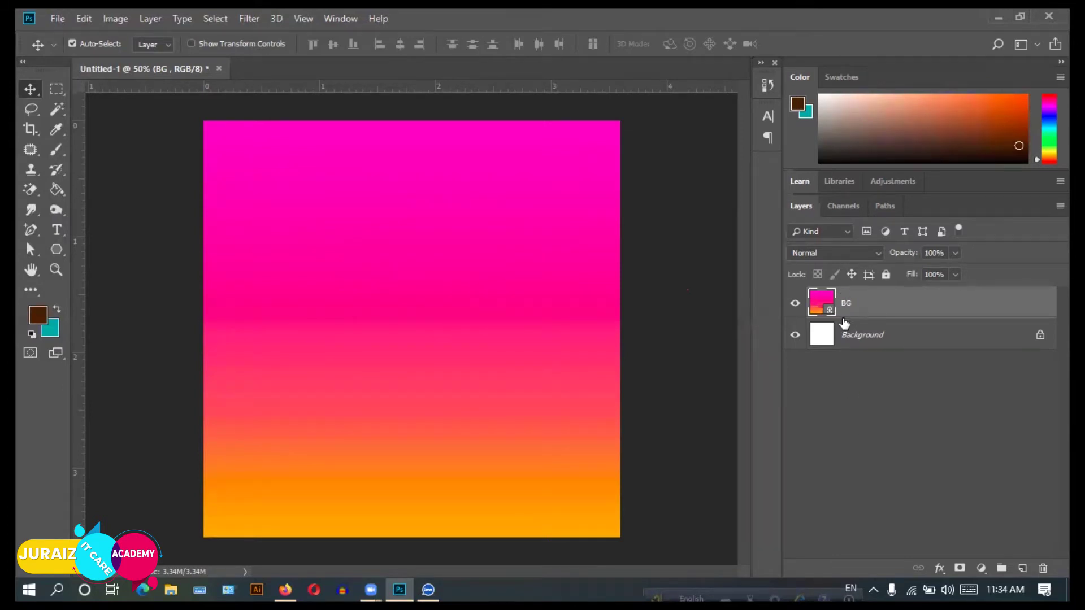
# Unlock the Background into Layer 0 and hide the BG gradient layer.
pyautogui.click(795, 303)
pyautogui.click(860, 339)
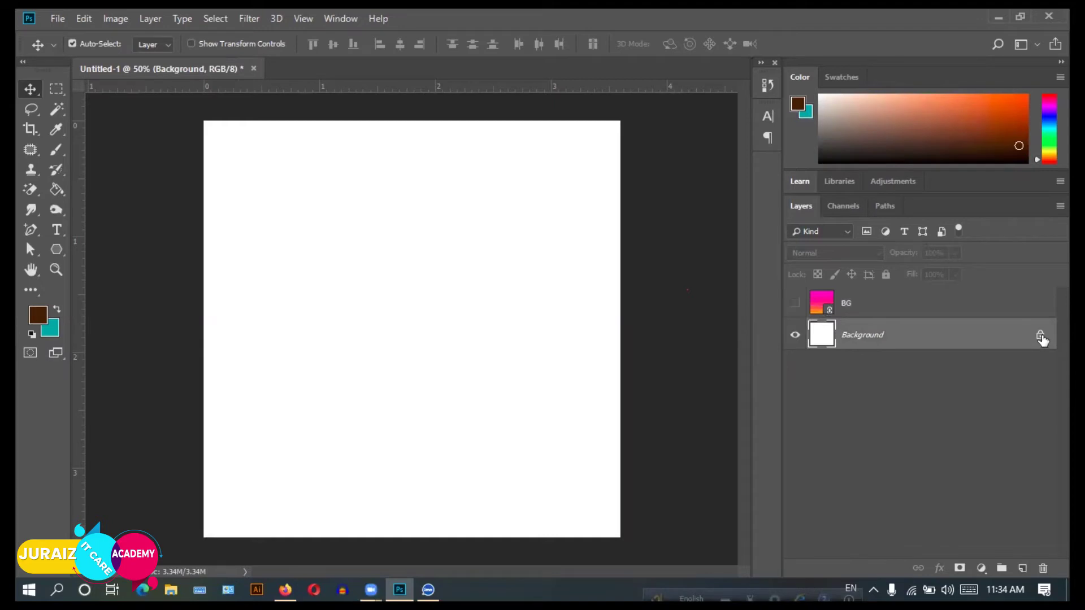
pyautogui.click(1040, 337)
pyautogui.click(794, 303)
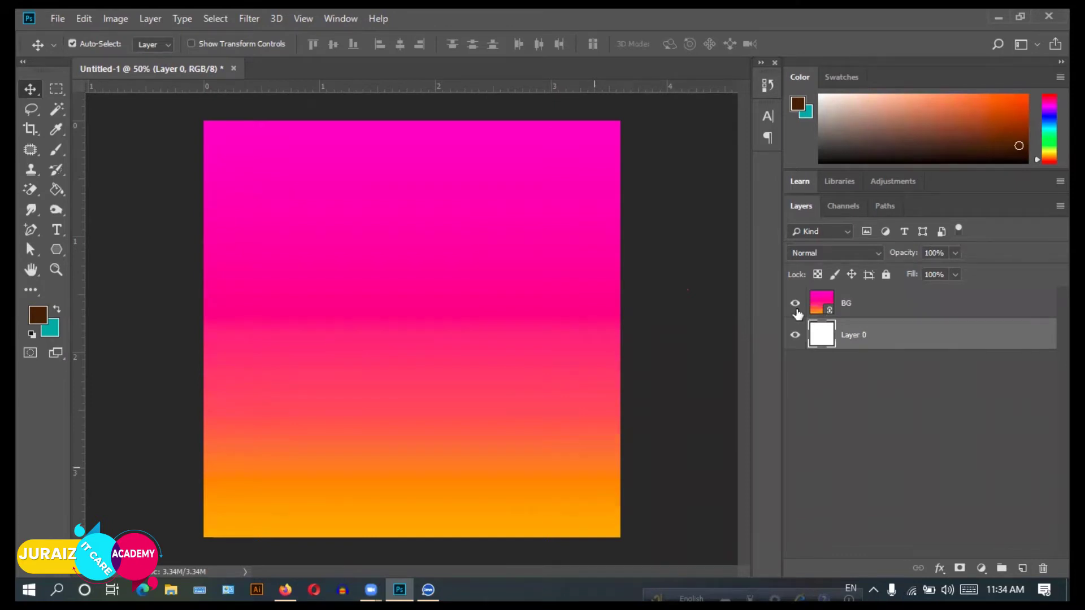
pyautogui.click(794, 304)
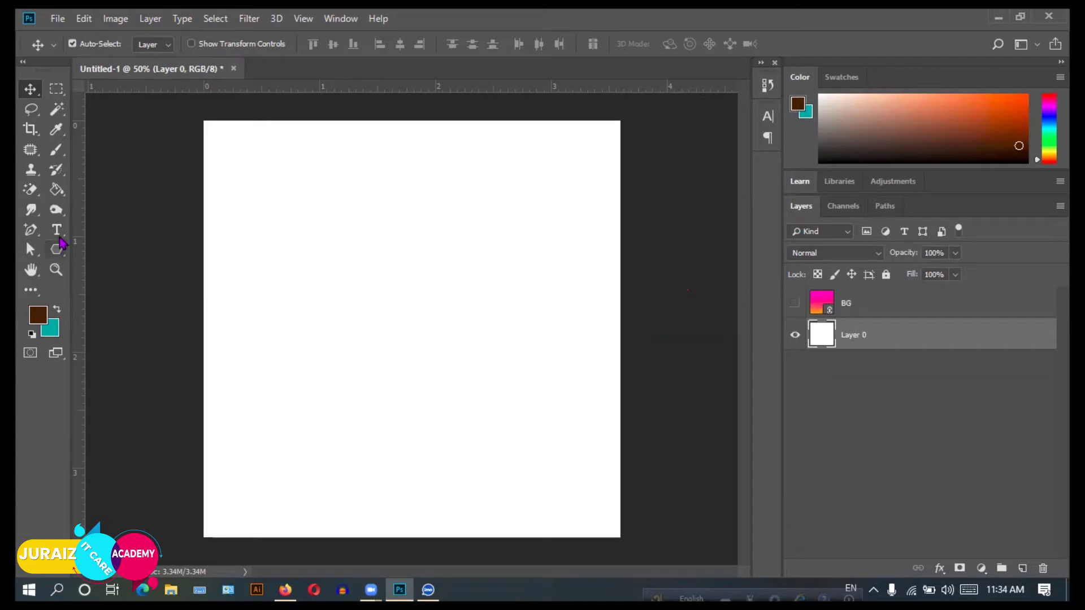
pyautogui.click(55, 195)
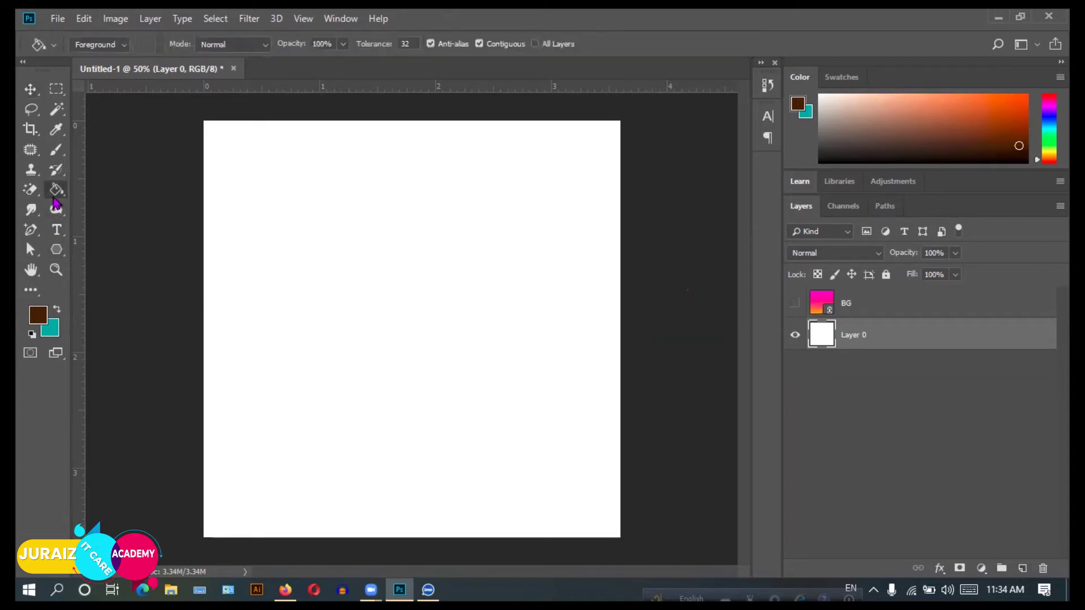
# Fill Layer 0 with solid dark brown using the Paint Bucket.
pyautogui.click(42, 318)
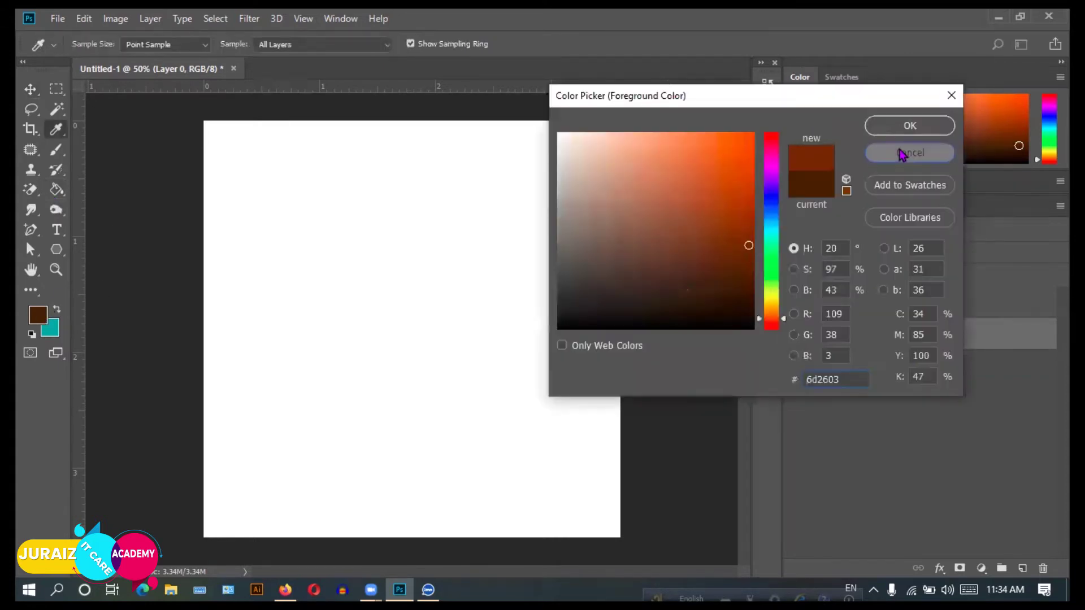
pyautogui.click(904, 153)
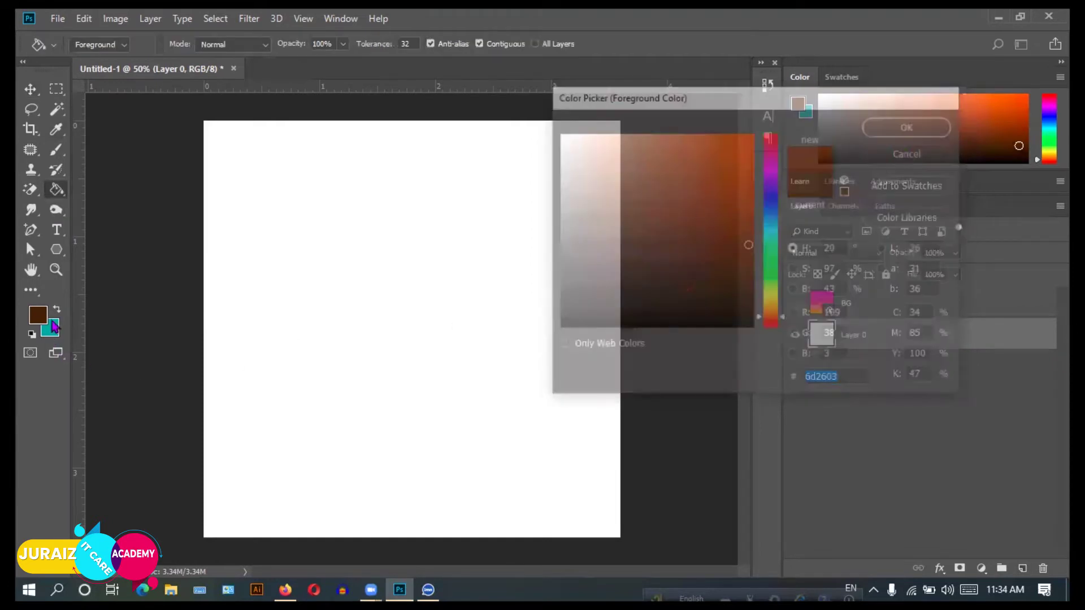
pyautogui.hotkey('ctrl', 'BackSpace')
pyautogui.click(291, 341)
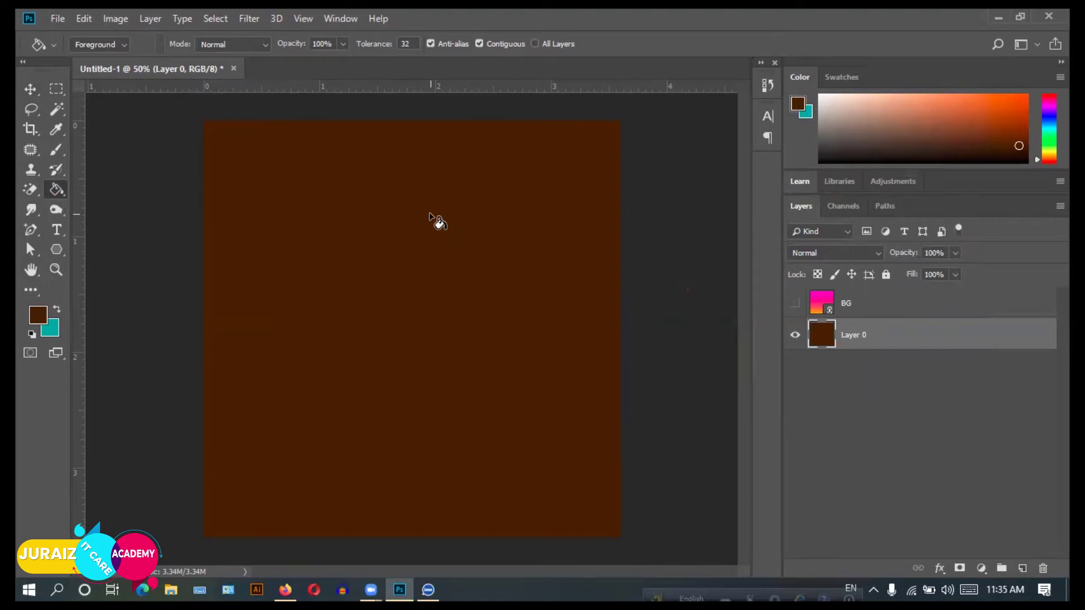
# Revert History to the Place Linked state, show the BG gradient layer, and switch to Firefox.
pyautogui.click(768, 85)
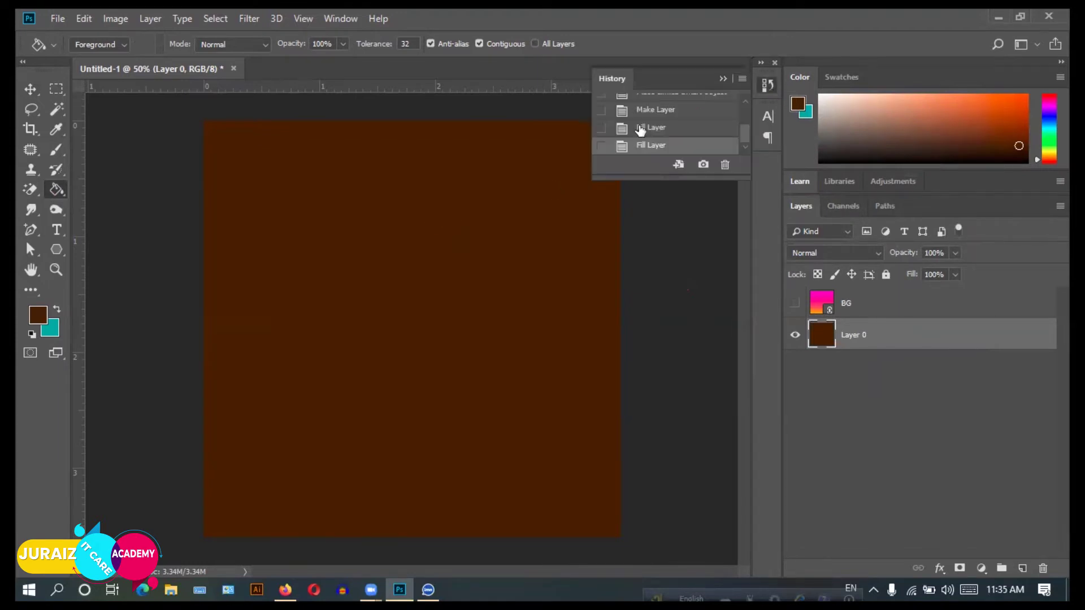
pyautogui.scroll(2, 640, 130)
pyautogui.click(639, 121)
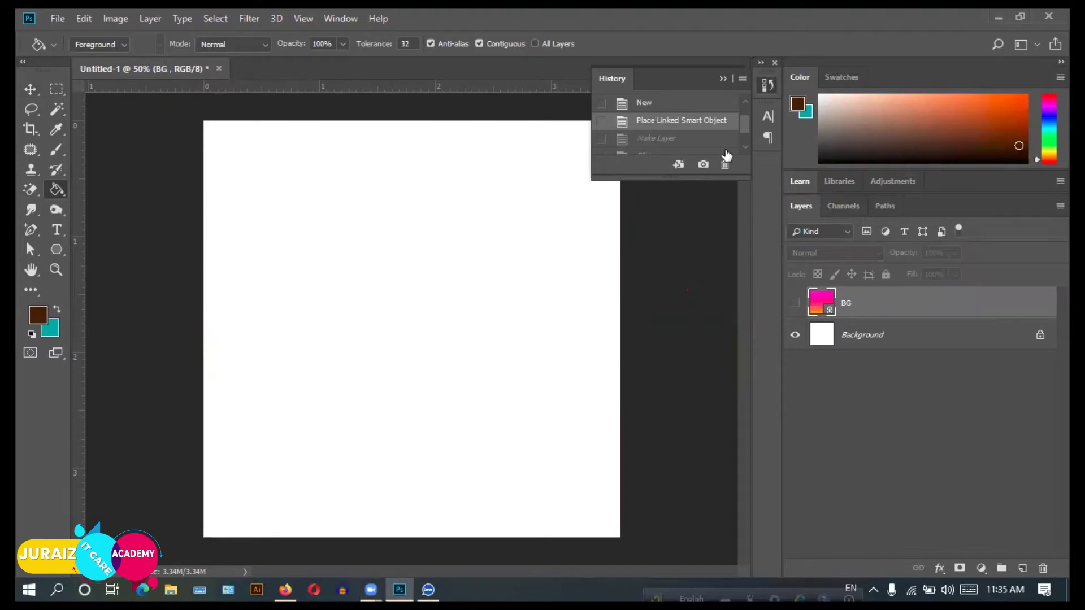
pyautogui.click(794, 304)
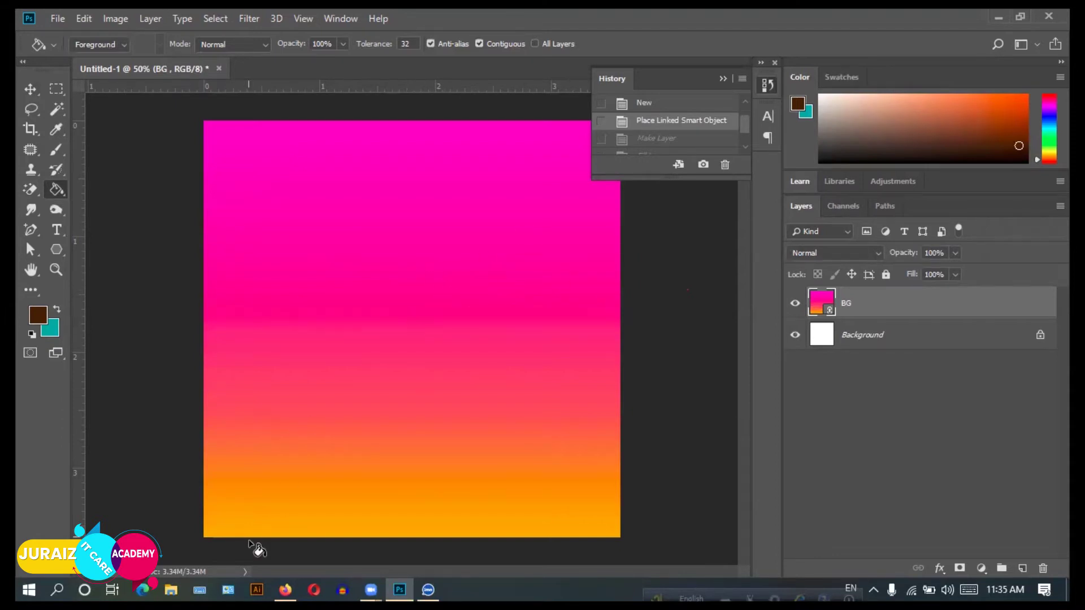
pyautogui.click(286, 589)
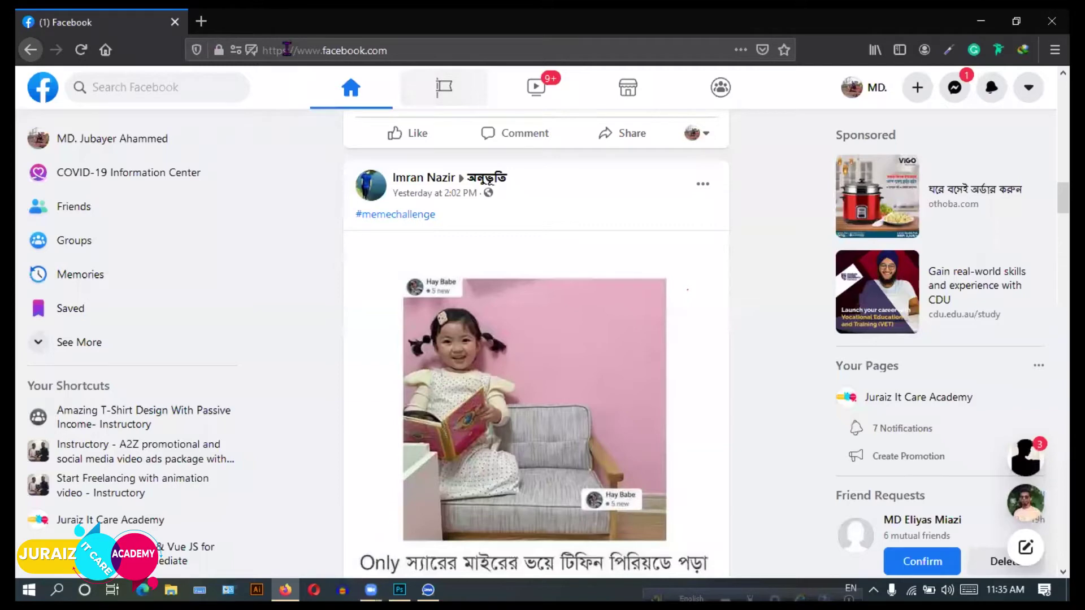
# In a new Firefox tab, run the 'fripik' search suggestion to reach Freepik.
pyautogui.hotkey('ctrl', 't')
pyautogui.write('facebook.com/')
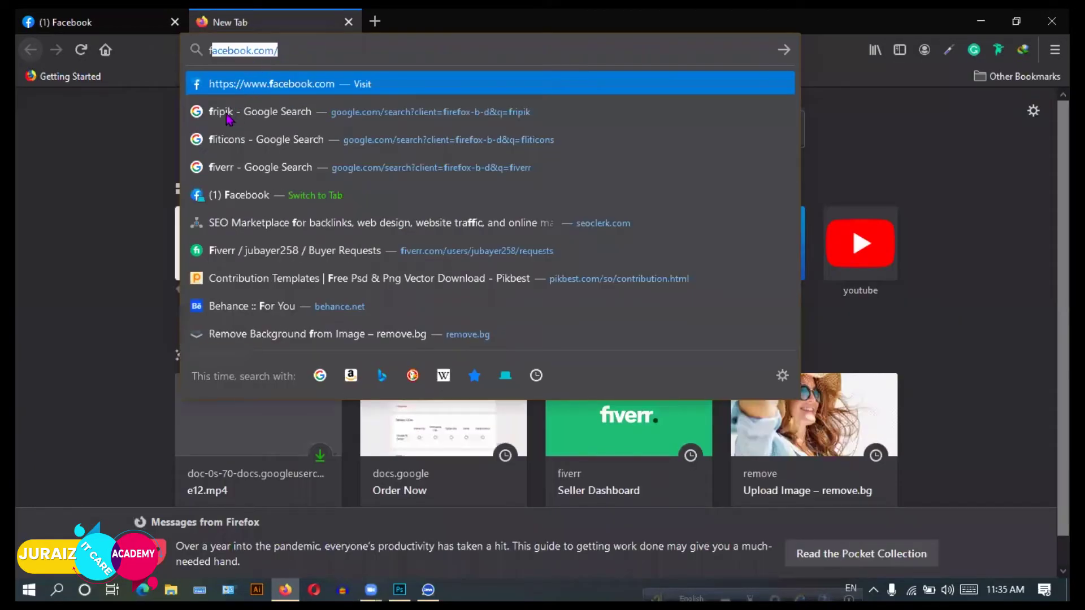
pyautogui.press('Down')
pyautogui.press('Return')
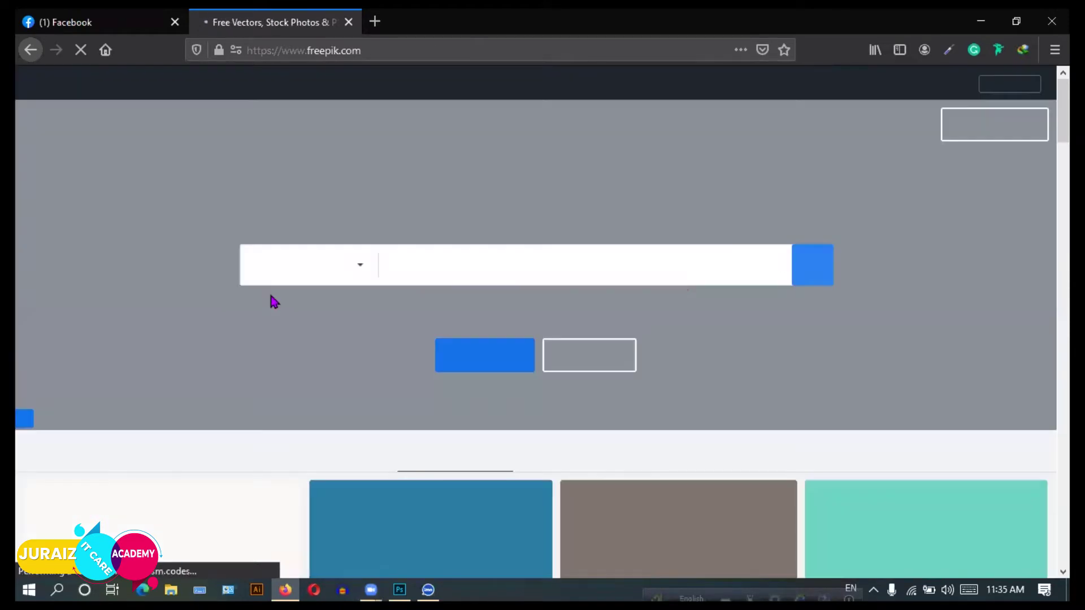
# Look over the Freepik home page by scrolling up and down.
pyautogui.click(321, 52)
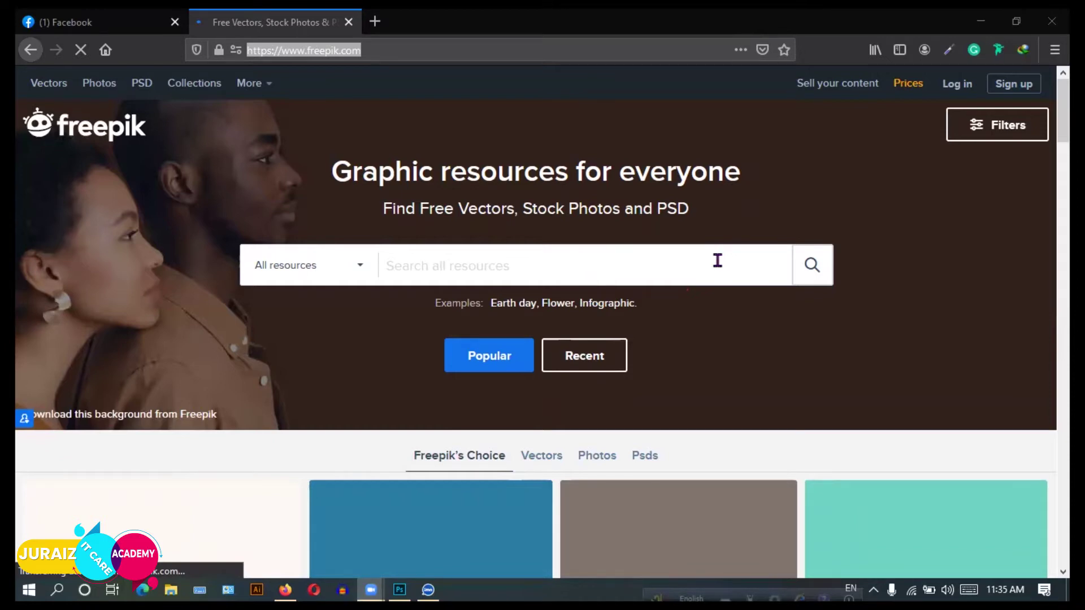
pyautogui.scroll(-5, 554, 362)
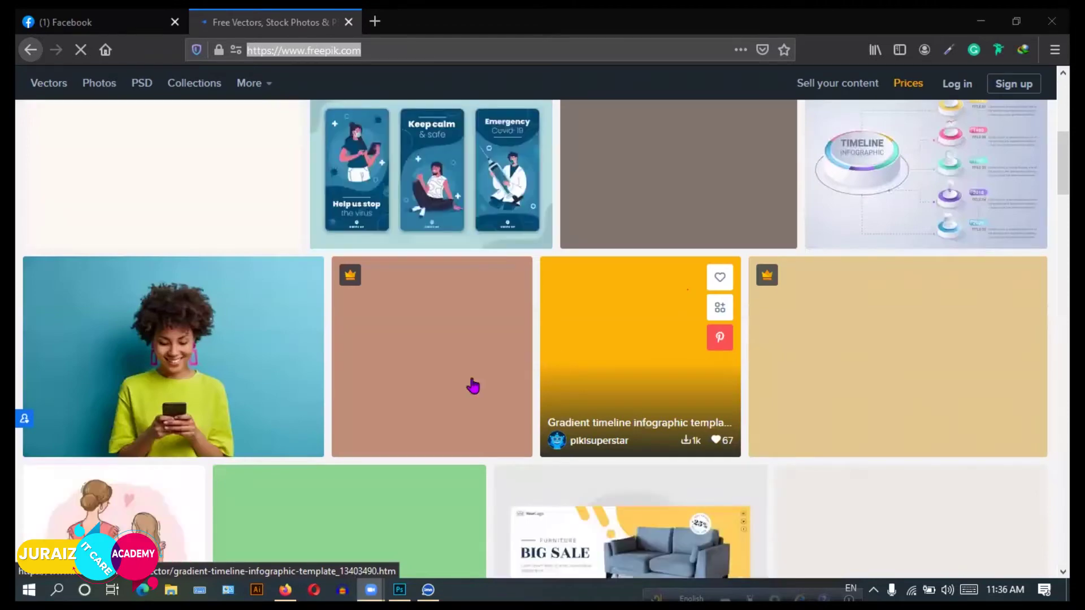
pyautogui.scroll(-3, 486, 382)
pyautogui.scroll(10, 648, 314)
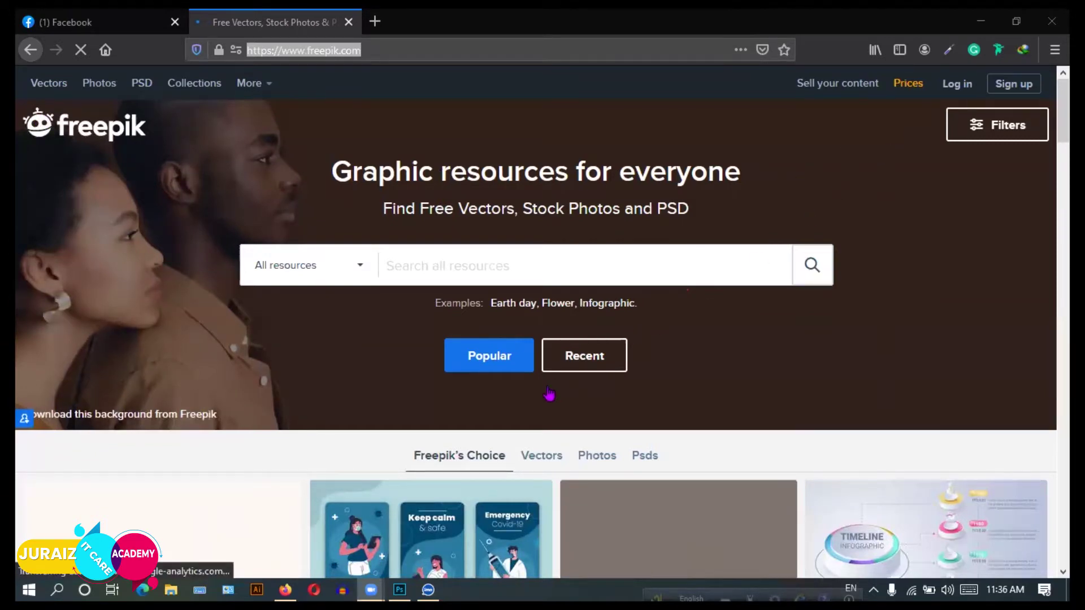
pyautogui.scroll(-3, 549, 394)
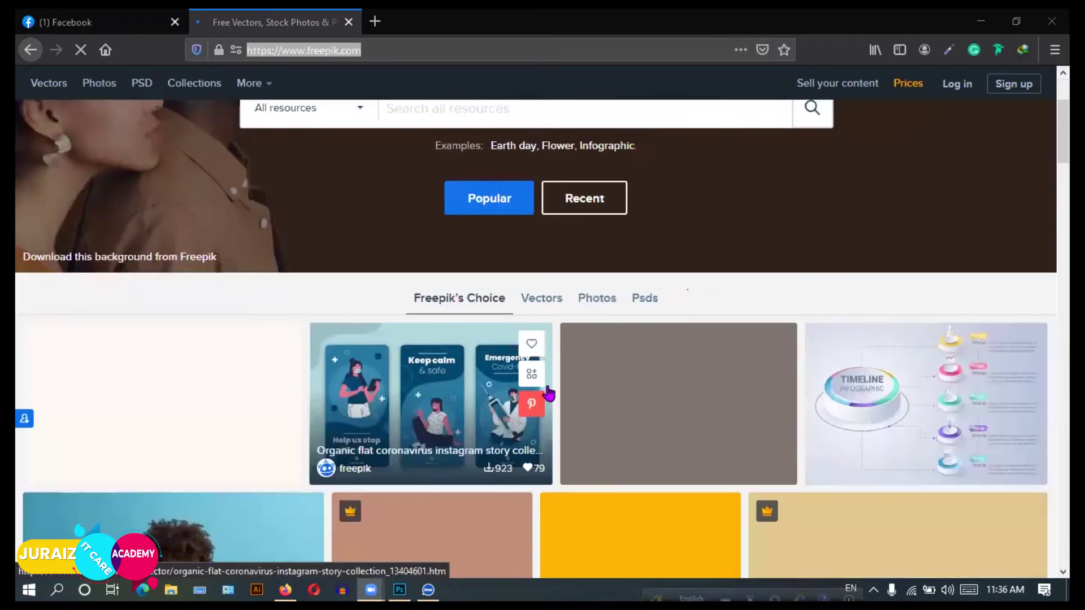
pyautogui.scroll(2, 448, 187)
# Enter 'background' in Freepik's search field using the autocomplete suggestion.
pyautogui.click(448, 187)
pyautogui.write('b')
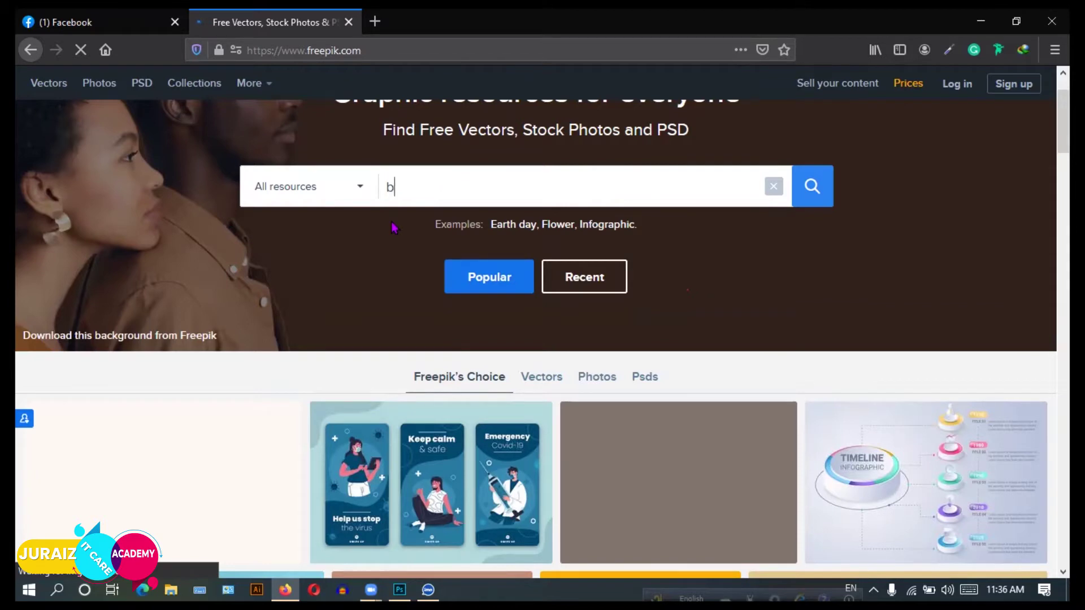
pyautogui.write('ac')
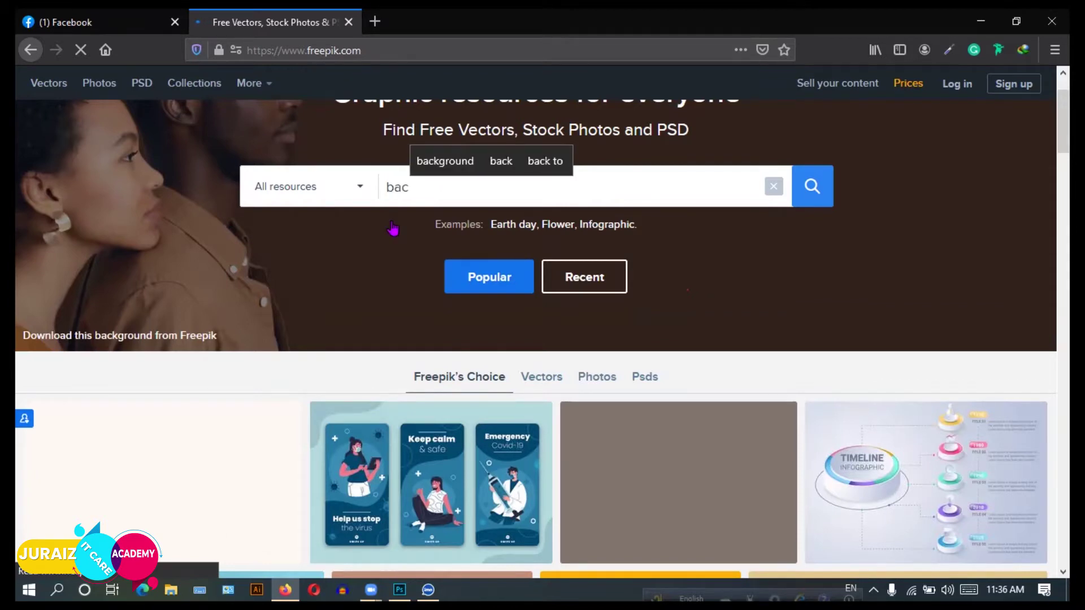
pyautogui.click(445, 161)
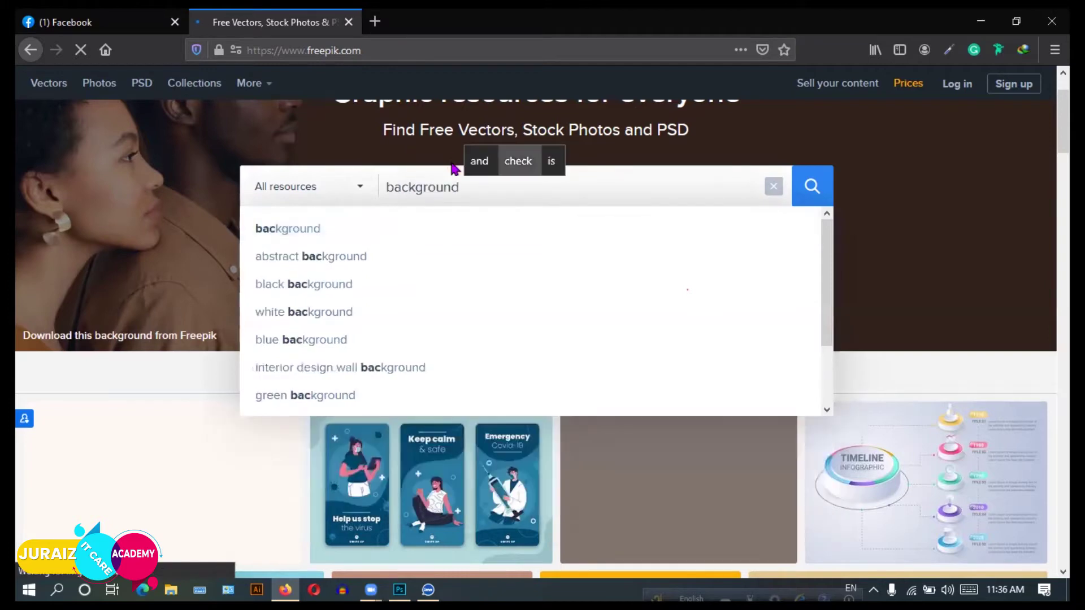
# Search Freepik for 'background' and scroll through the resulting images.
pyautogui.click(809, 195)
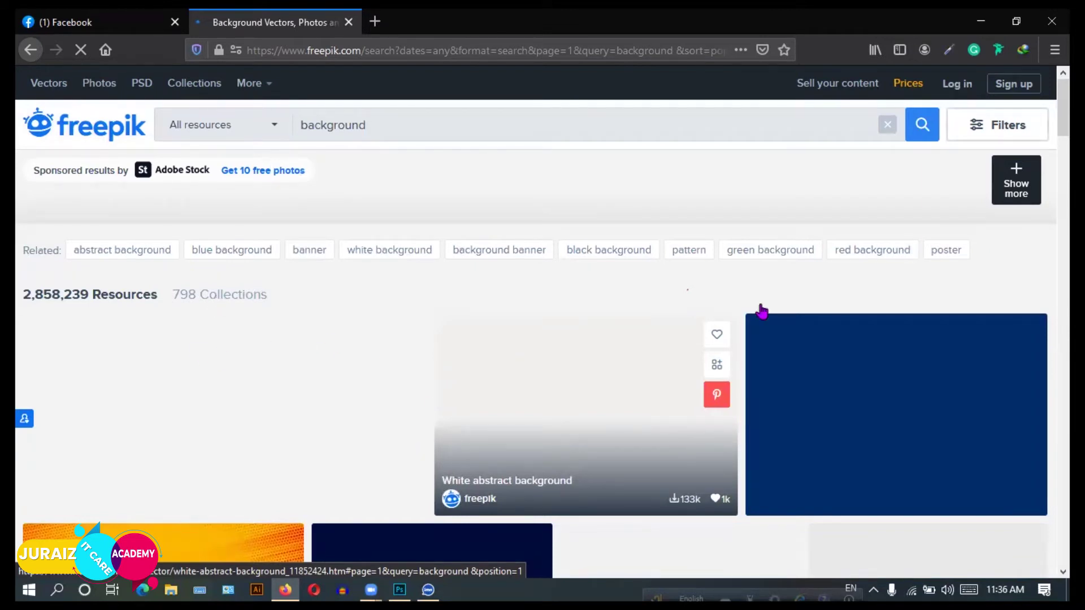
pyautogui.scroll(-3, 504, 356)
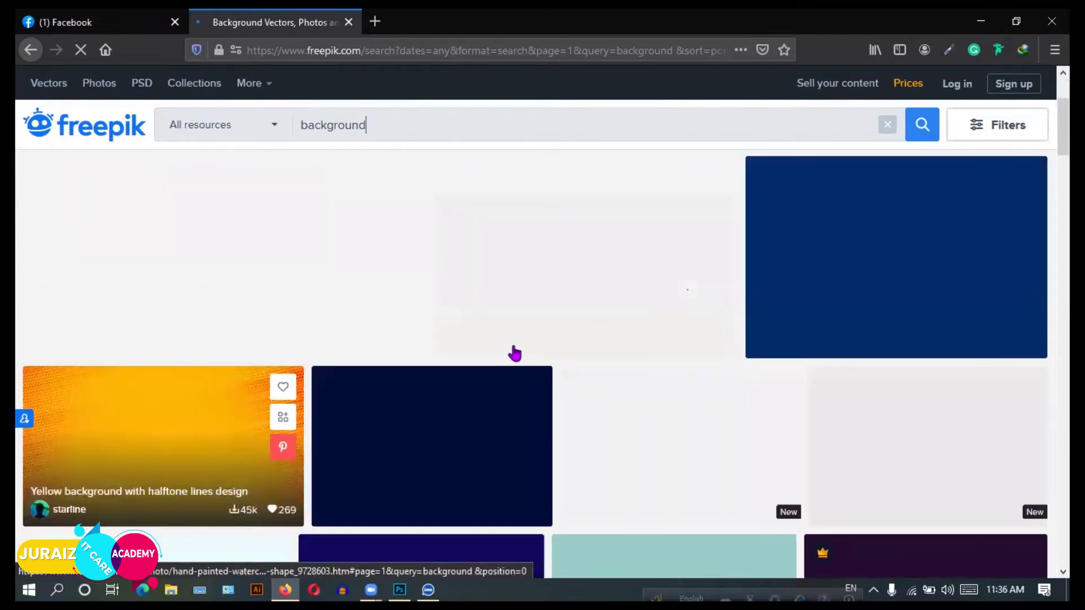
pyautogui.scroll(2, 840, 375)
pyautogui.scroll(-2, 787, 370)
pyautogui.scroll(-2, 460, 412)
pyautogui.scroll(-3, 465, 401)
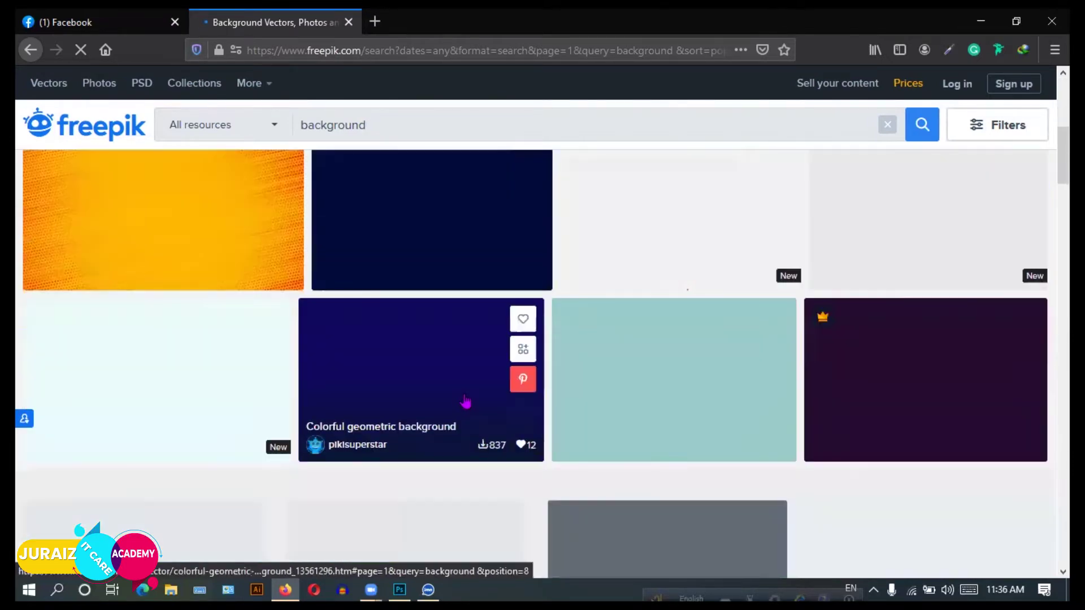
pyautogui.scroll(-1, 465, 401)
pyautogui.scroll(7, 465, 400)
pyautogui.scroll(2, 481, 344)
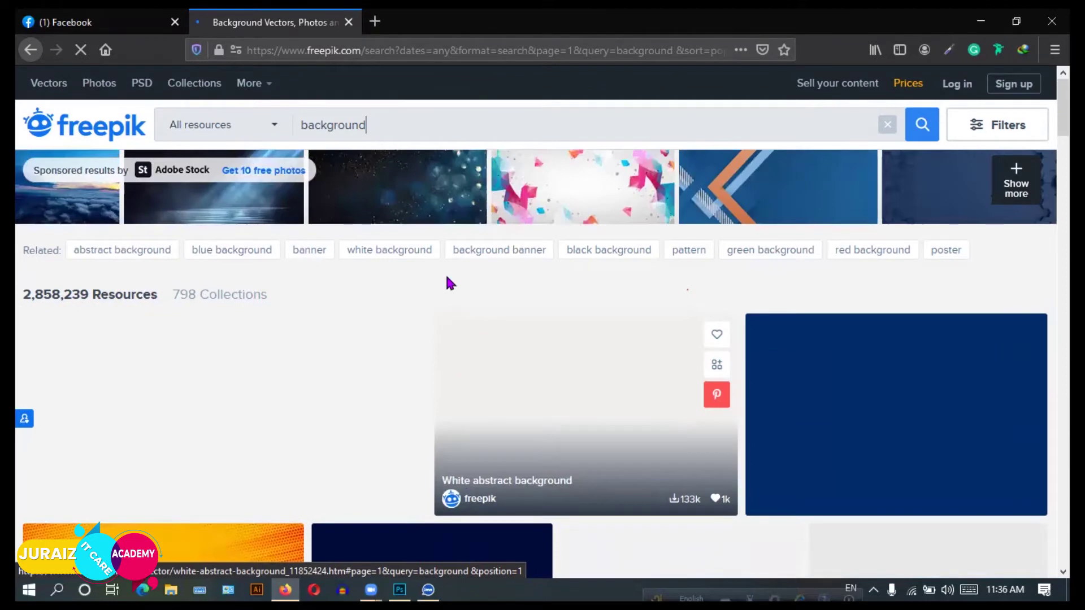
pyautogui.scroll(-3, 447, 390)
pyautogui.scroll(-4, 452, 390)
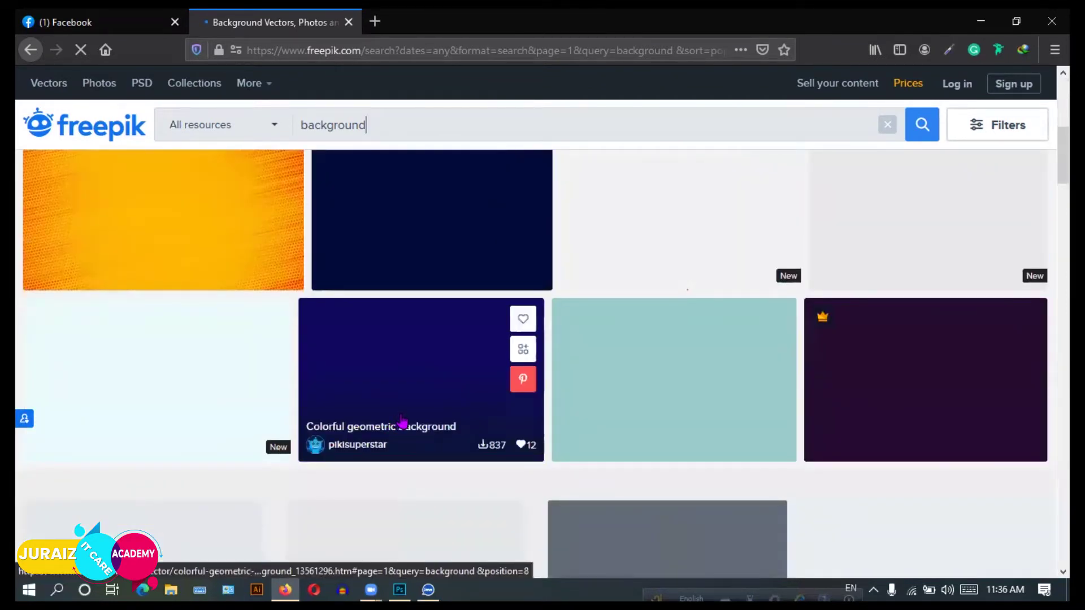
pyautogui.scroll(1, 689, 519)
pyautogui.scroll(1, 675, 545)
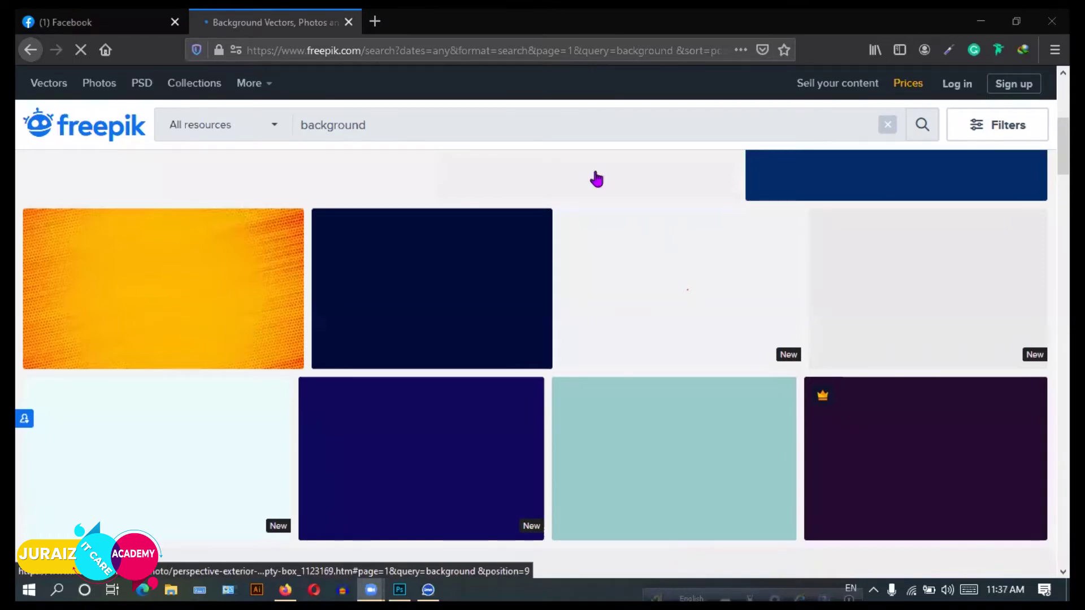
pyautogui.scroll(-4, 496, 317)
pyautogui.scroll(-5, 464, 350)
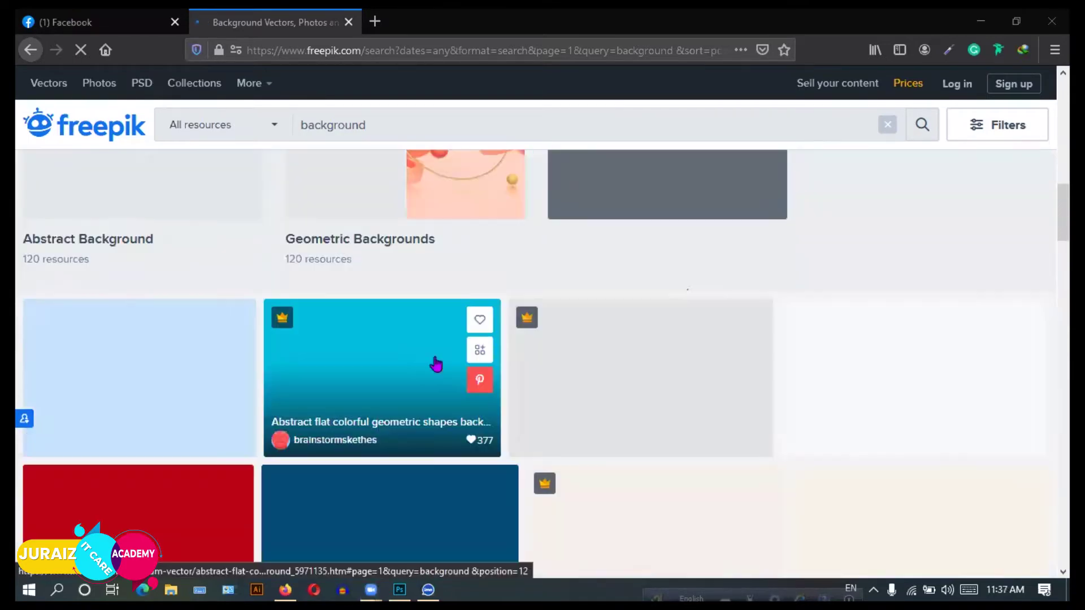
pyautogui.scroll(-3, 418, 373)
pyautogui.scroll(-4, 420, 367)
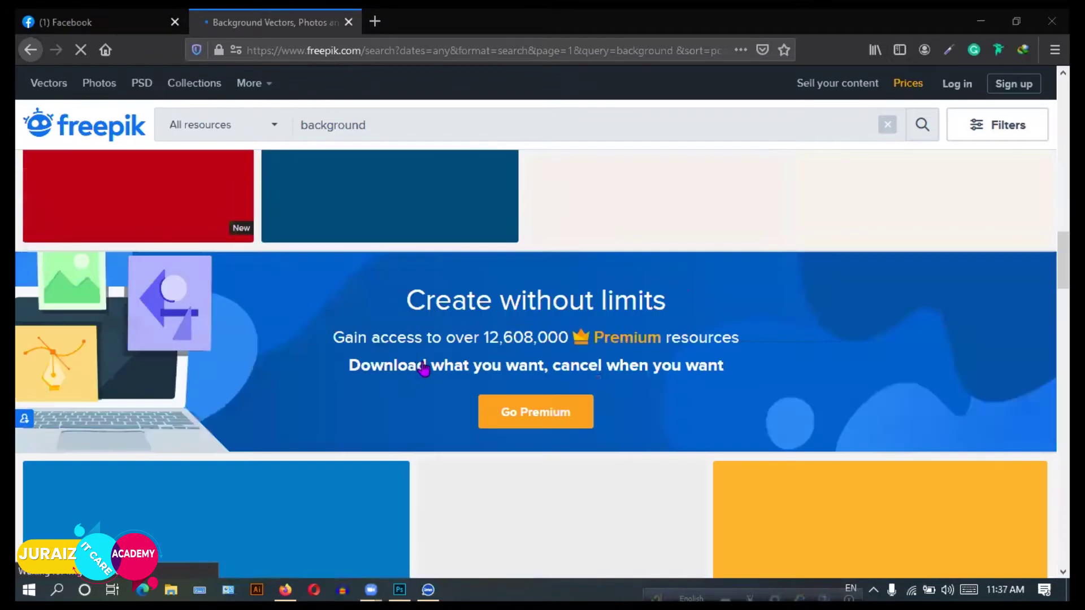
pyautogui.scroll(-4, 423, 368)
pyautogui.scroll(1, 518, 354)
pyautogui.scroll(5, 518, 355)
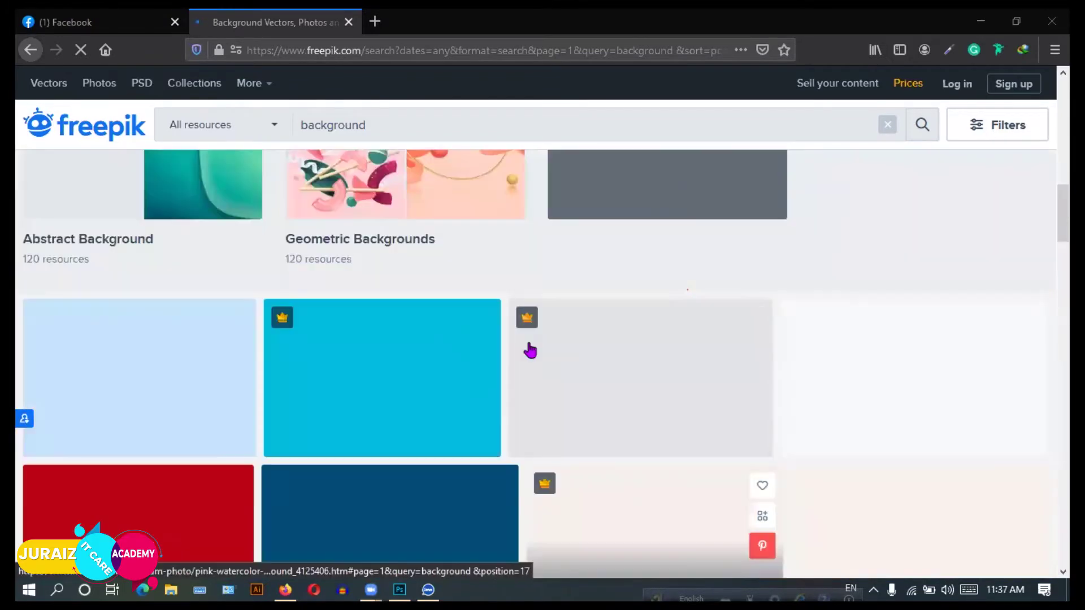
pyautogui.scroll(4, 404, 370)
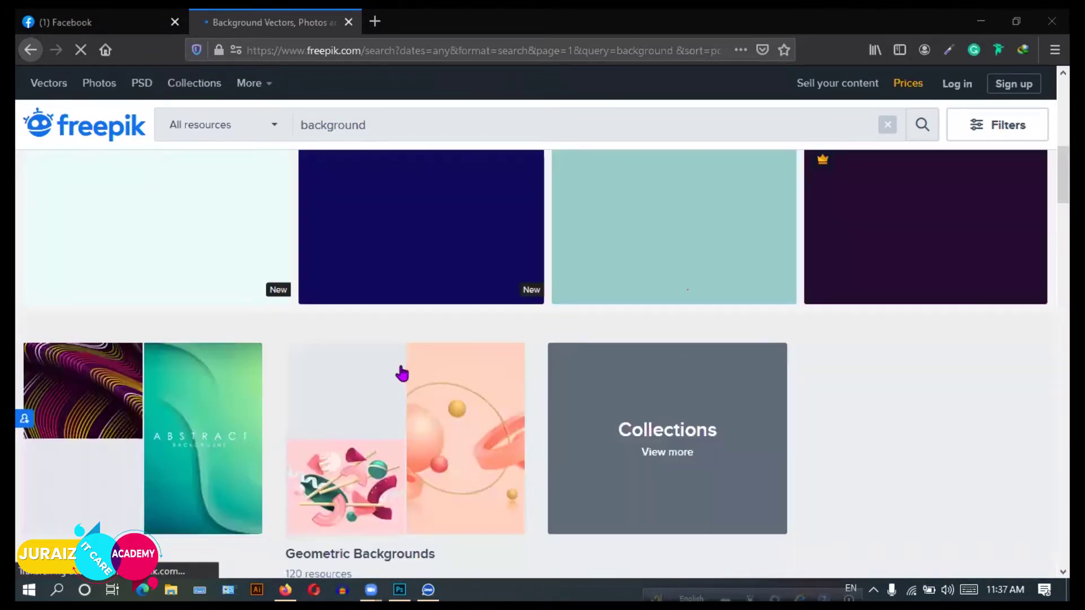
pyautogui.scroll(5, 390, 282)
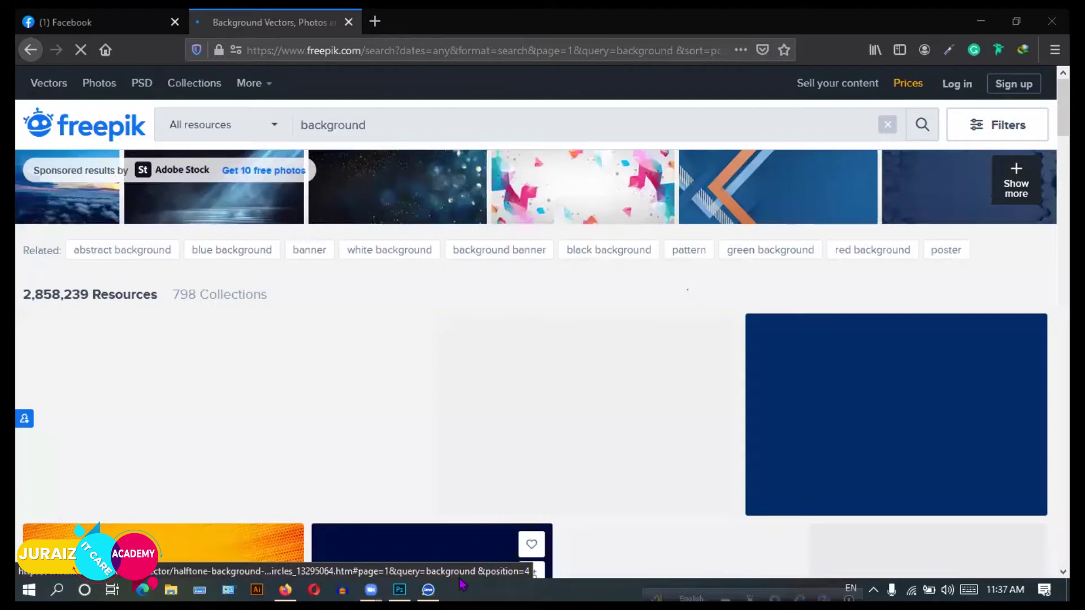
# Back in Photoshop, hide the BG gradient layer and select the Background layer.
pyautogui.click(401, 589)
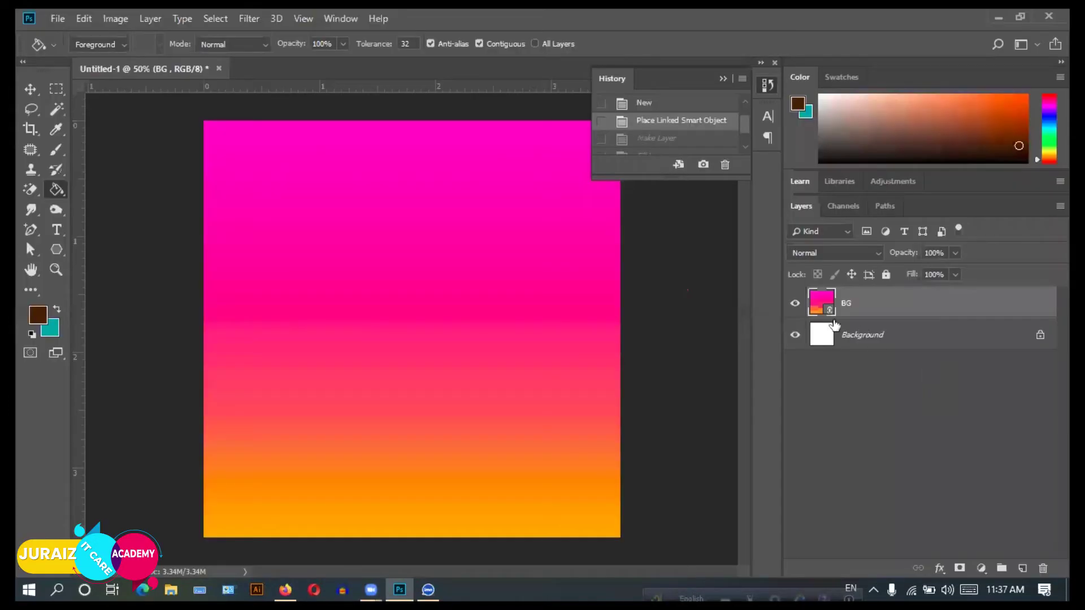
pyautogui.click(795, 306)
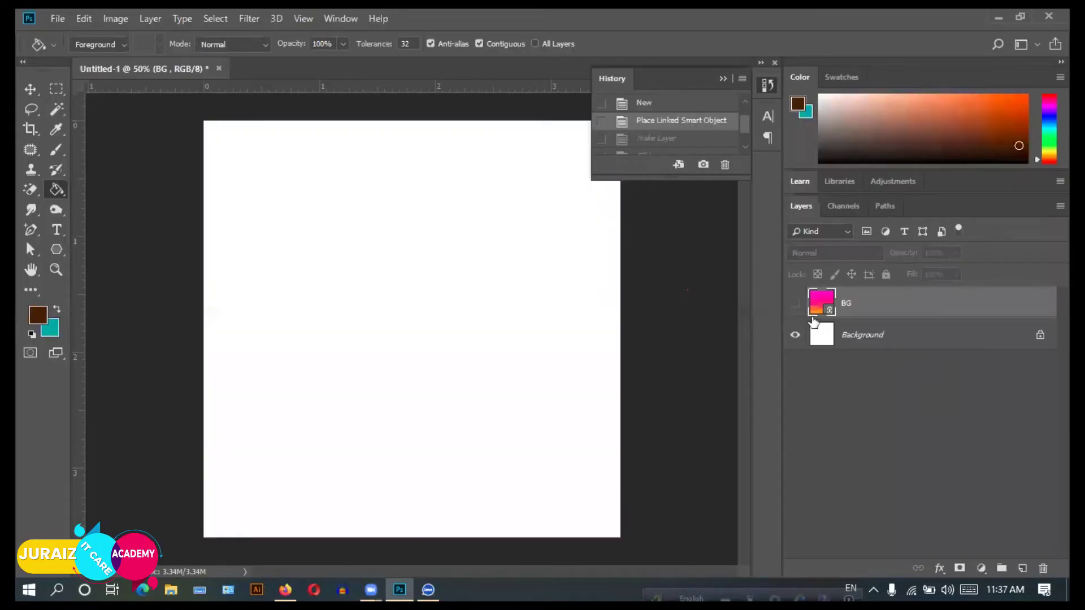
pyautogui.click(877, 339)
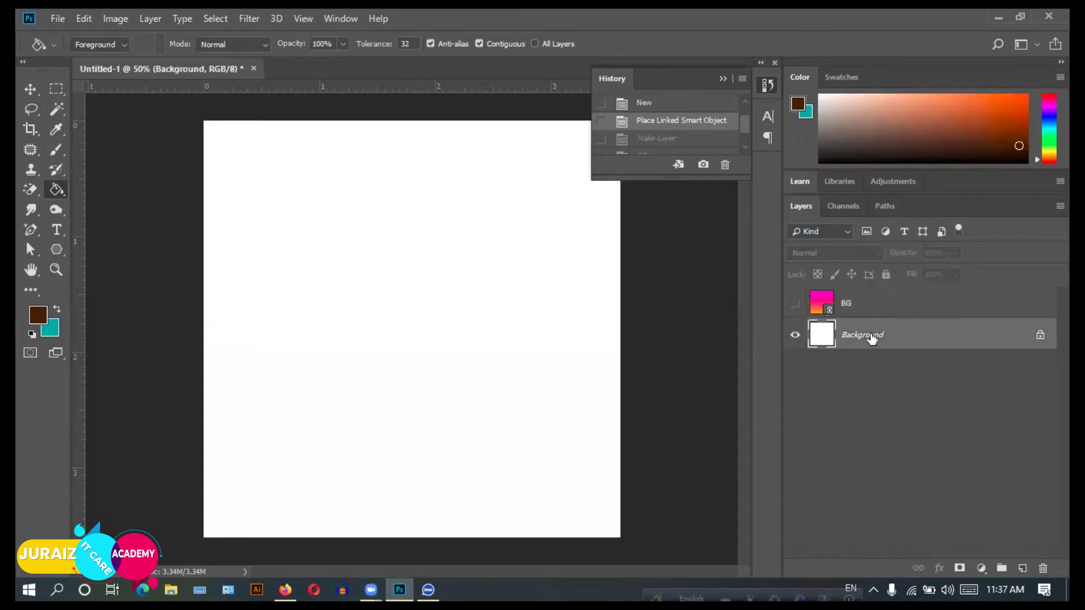
# Unlock the Background layer so it becomes an editable Layer 0.
pyautogui.rightClick(873, 339)
pyautogui.rightClick(859, 337)
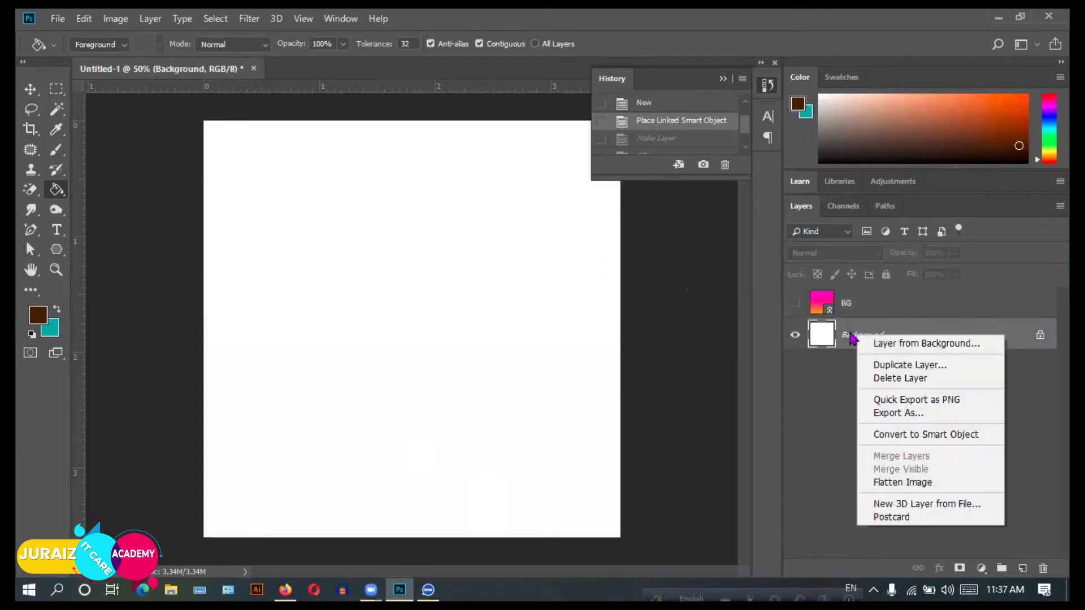
pyautogui.click(848, 338)
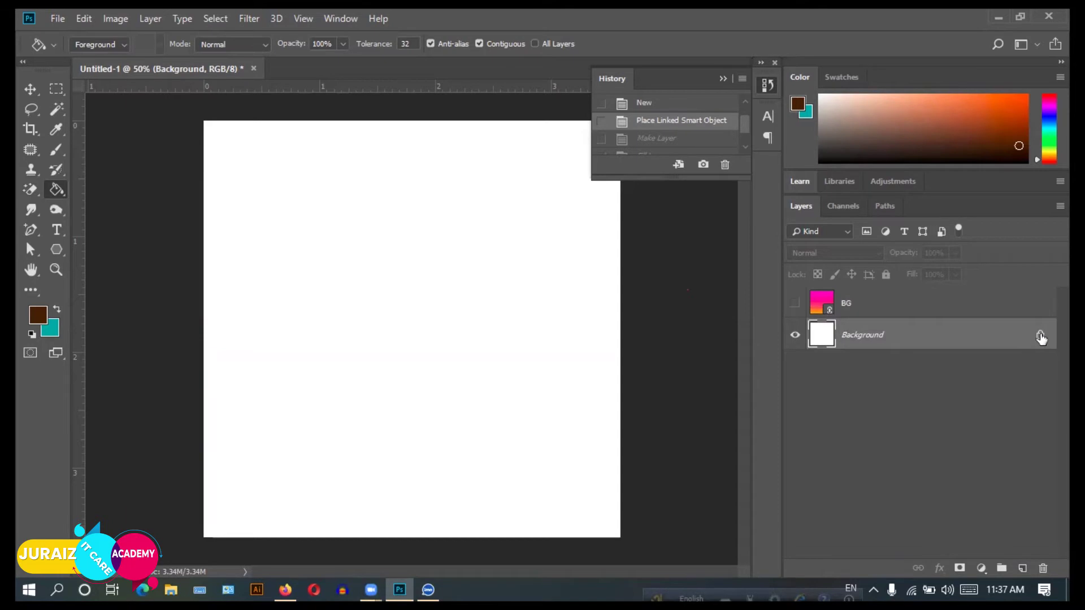
pyautogui.click(1041, 334)
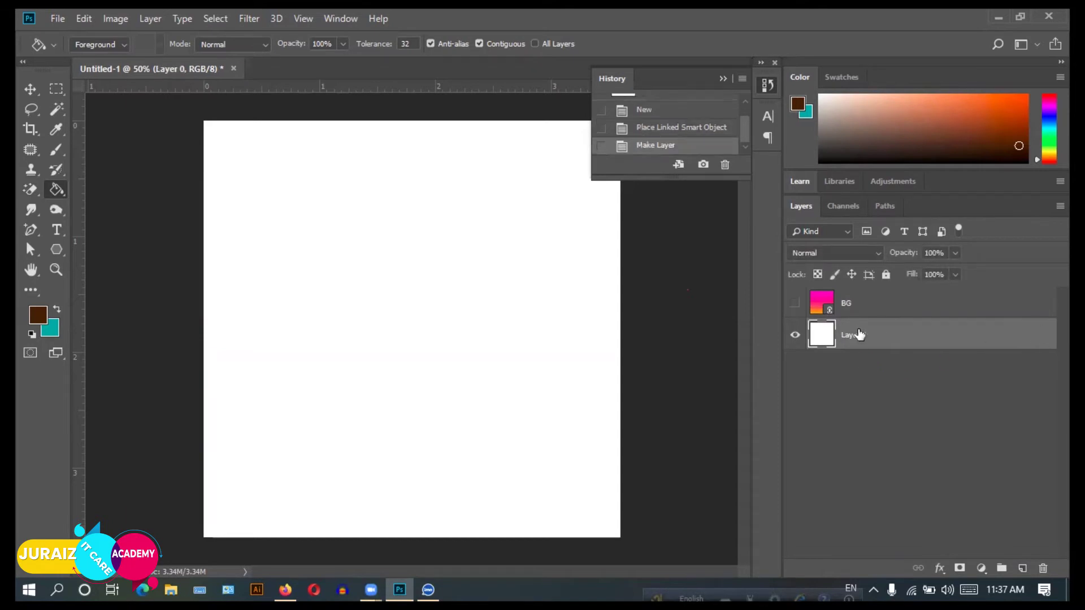
pyautogui.rightClick(861, 335)
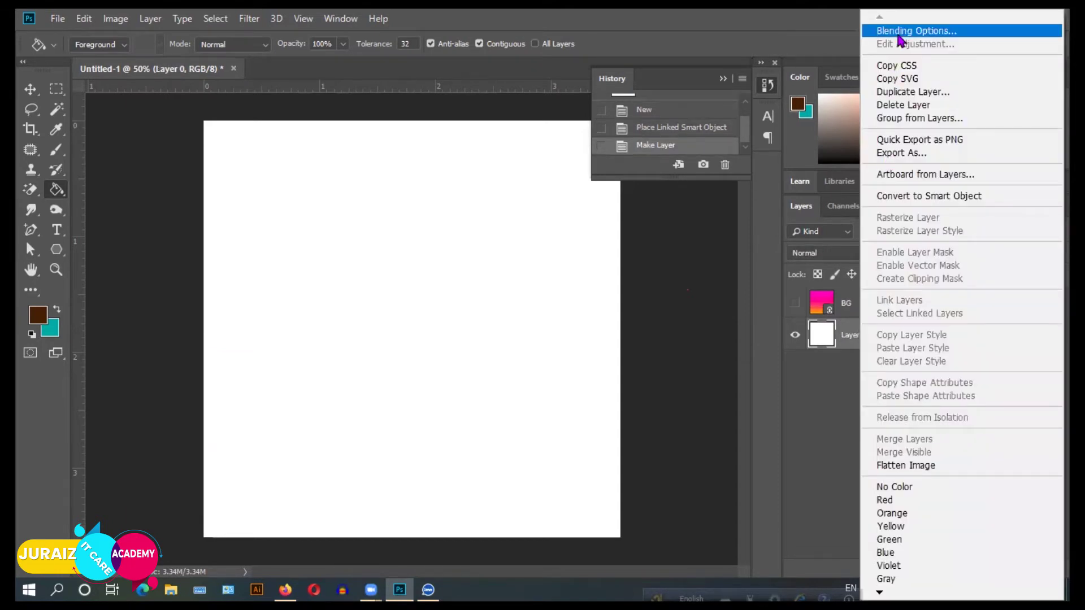
# Give Layer 0 a Gradient Overlay, showing its linear light-grey 90° settings.
pyautogui.click(899, 34)
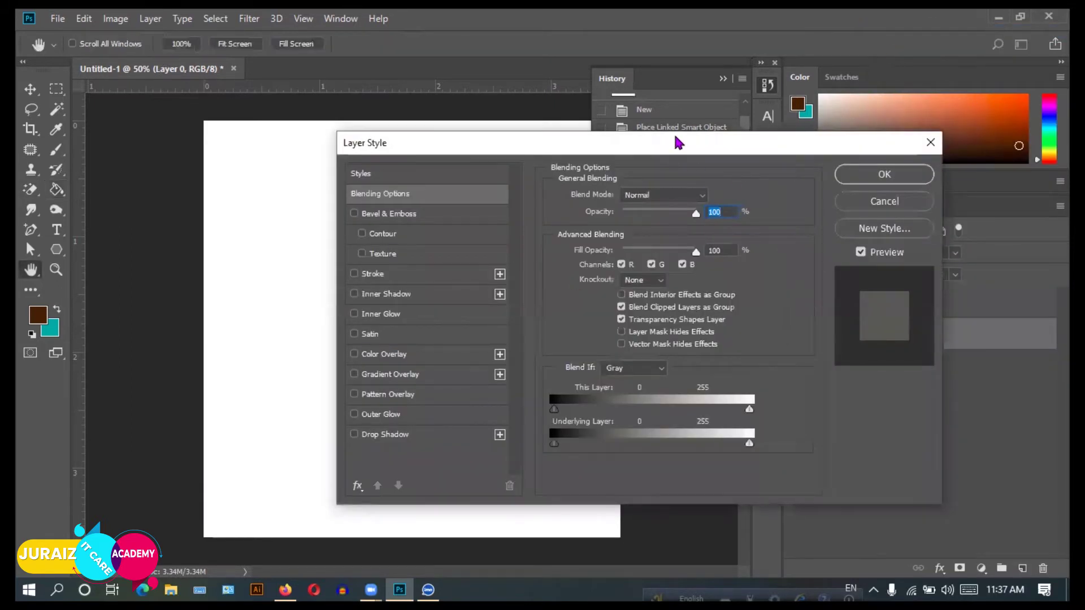
pyautogui.moveTo(678, 143); pyautogui.dragTo(736, 72)
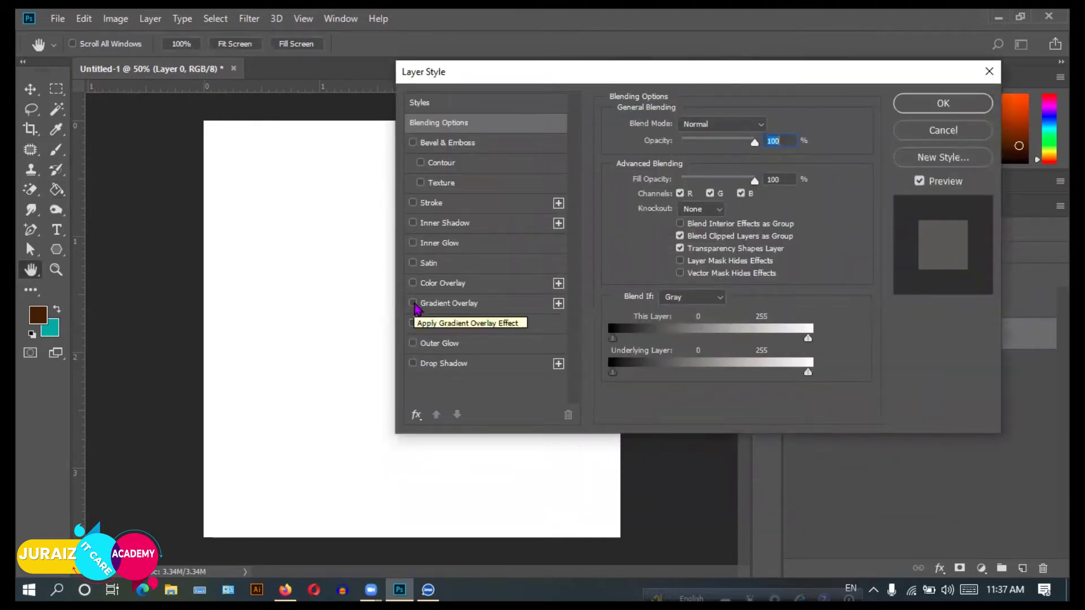
pyautogui.click(414, 304)
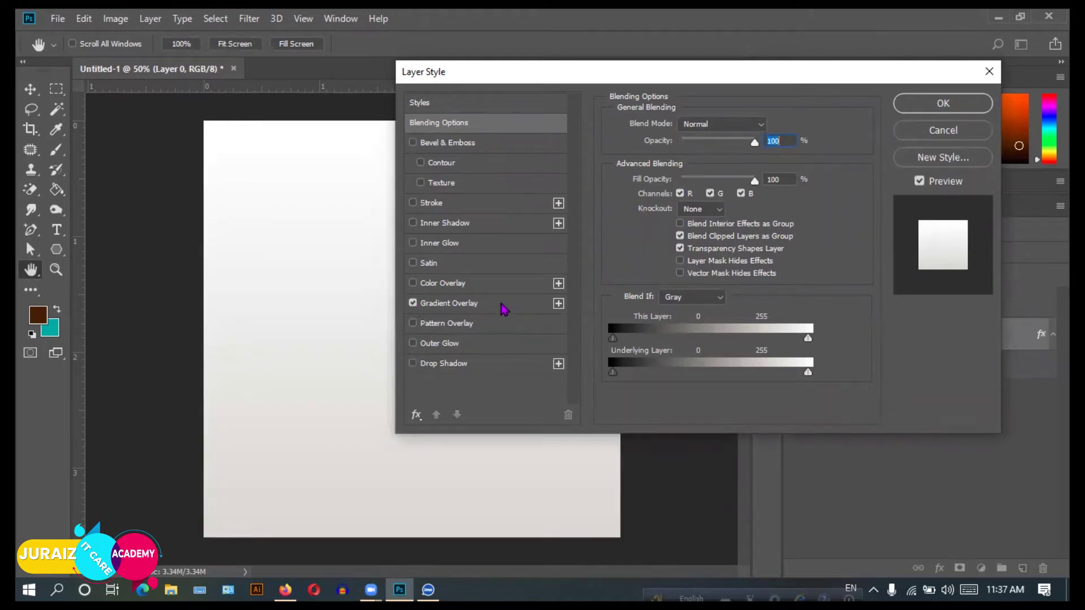
pyautogui.click(478, 308)
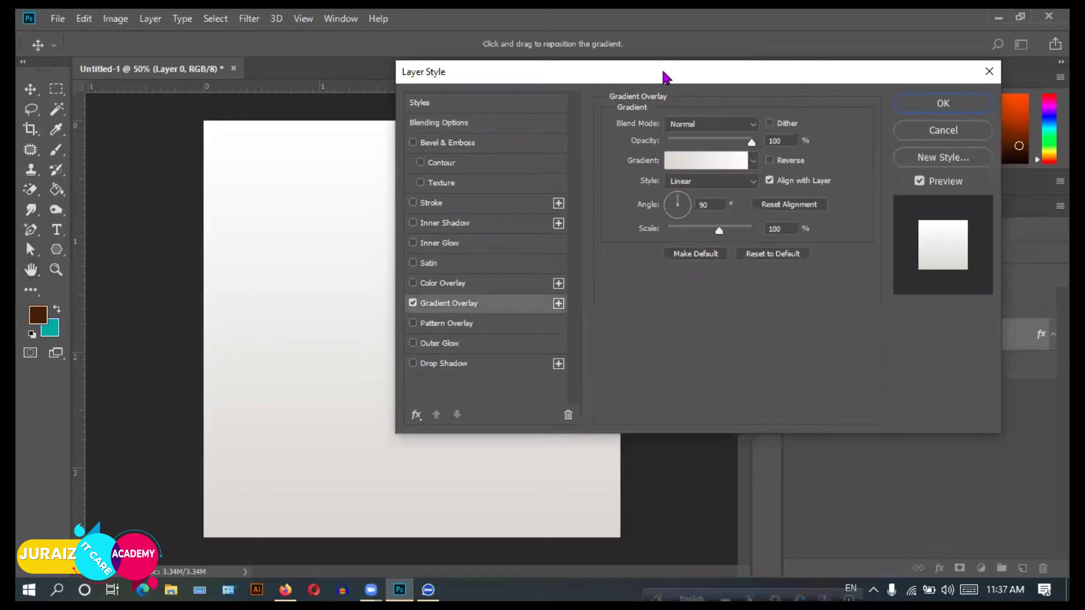
pyautogui.moveTo(664, 75); pyautogui.dragTo(732, 123)
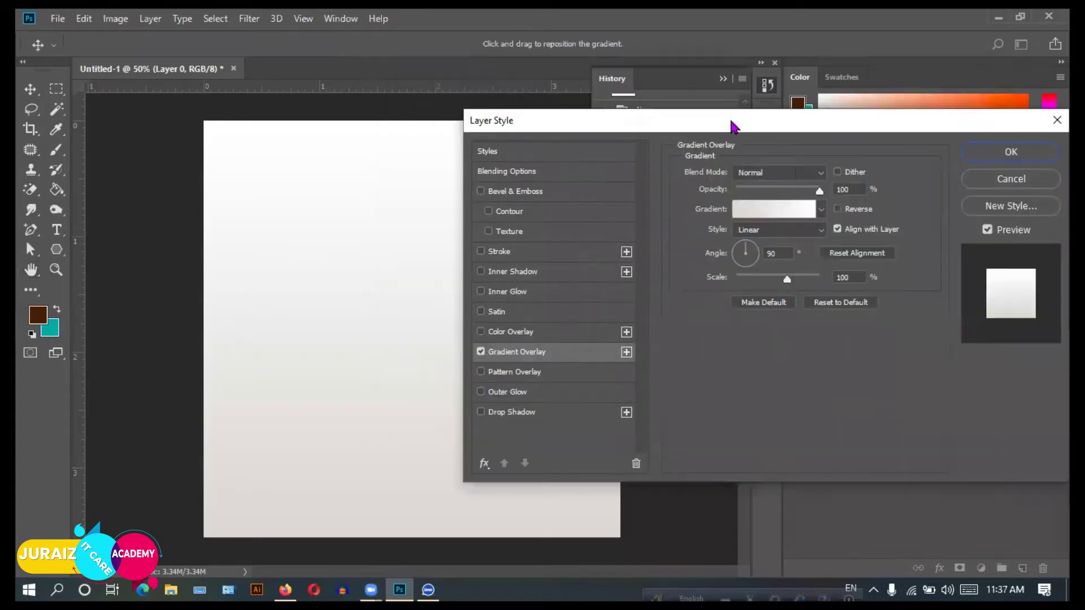
# Choose the purple-to-orange preset for the overlay after briefly trying a green-red one.
pyautogui.click(823, 210)
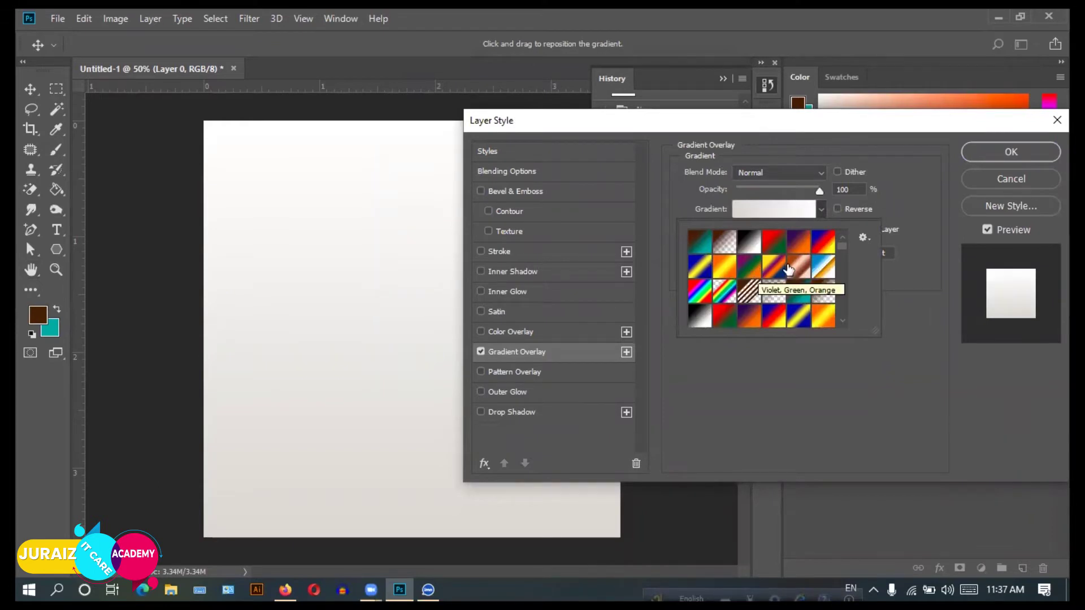
pyautogui.moveTo(843, 255); pyautogui.dragTo(850, 311)
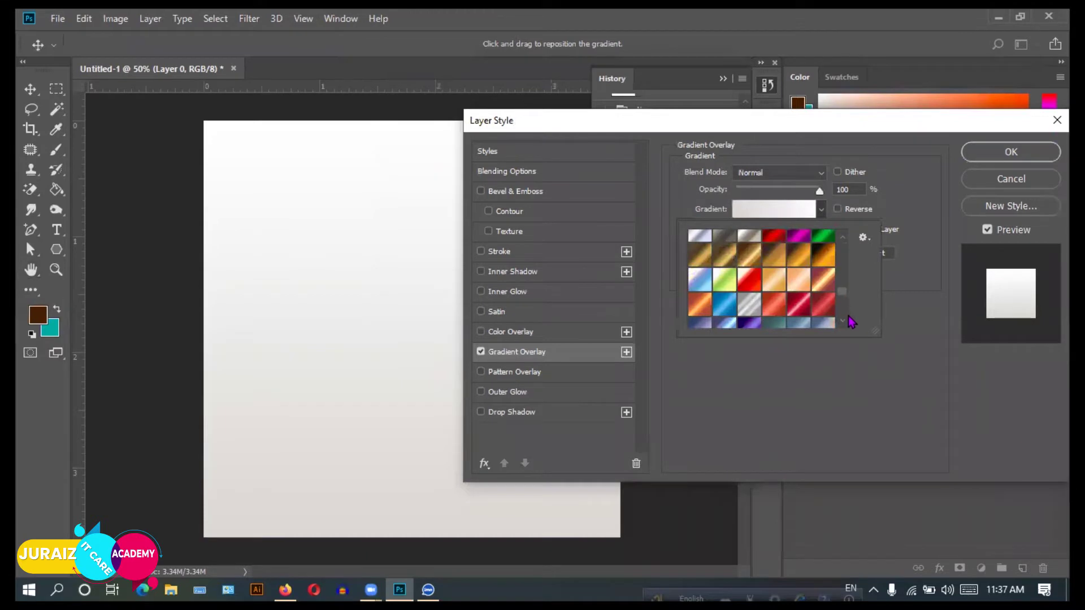
pyautogui.click(844, 243)
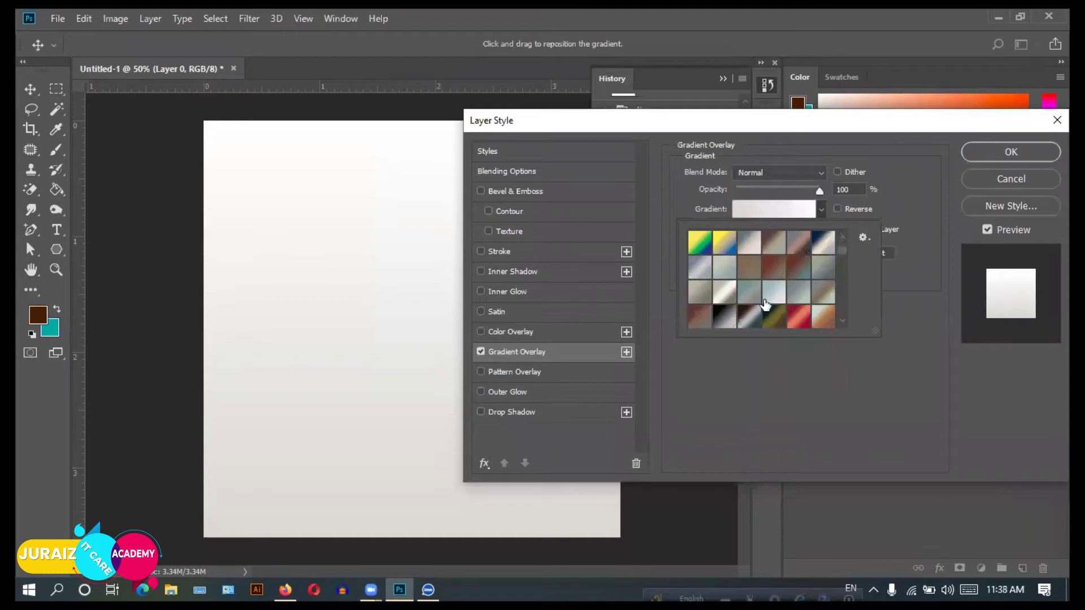
pyautogui.scroll(-3, 766, 305)
pyautogui.click(750, 311)
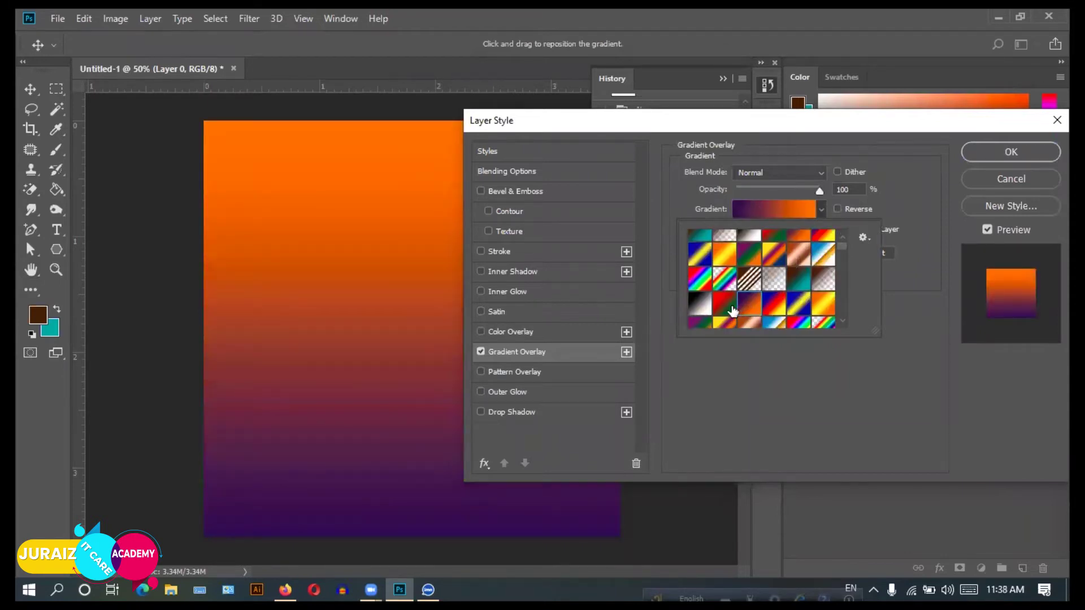
pyautogui.click(733, 310)
pyautogui.click(752, 308)
# Scroll through the remaining gradient presets, then close the picker keeping purple-to-orange.
pyautogui.scroll(-1, 806, 298)
pyautogui.scroll(-2, 808, 300)
pyautogui.scroll(-1, 809, 299)
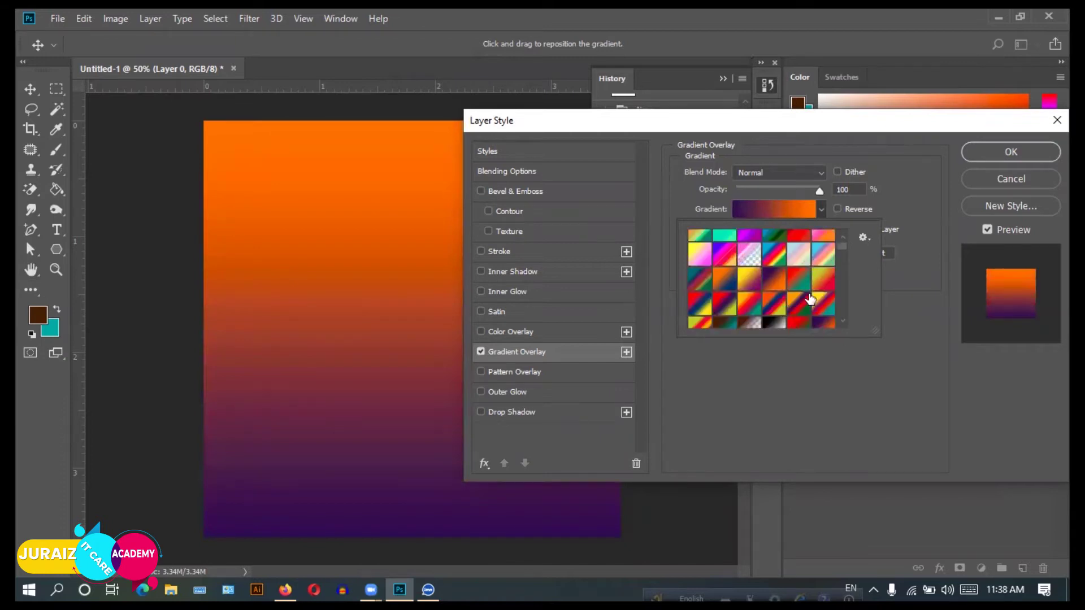
pyautogui.scroll(-1, 809, 299)
pyautogui.scroll(-1, 794, 285)
pyautogui.scroll(-1, 787, 295)
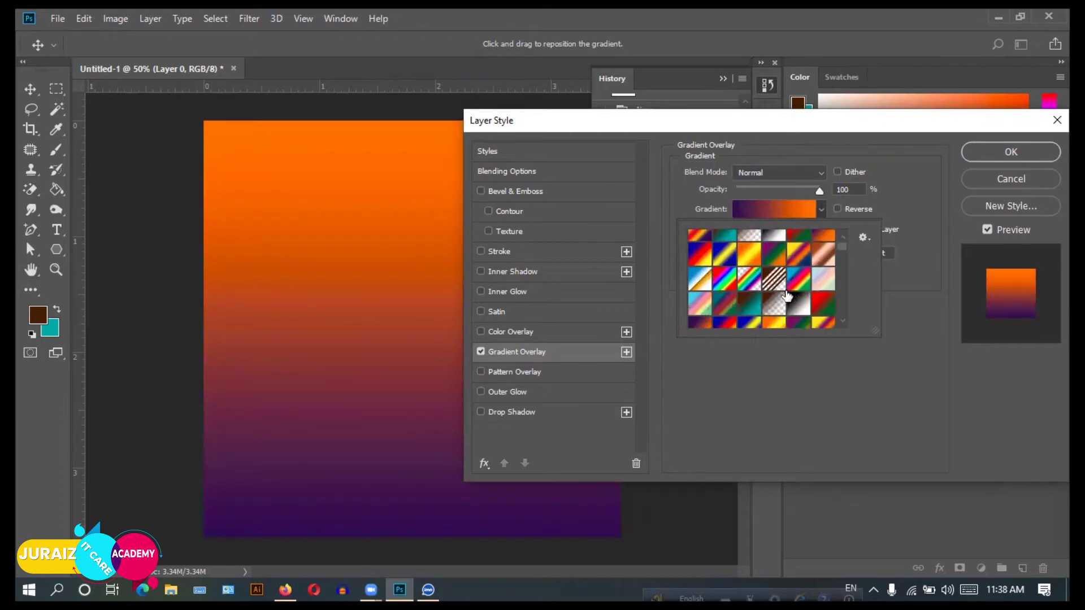
pyautogui.scroll(-1, 786, 295)
pyautogui.scroll(-1, 786, 295)
pyautogui.scroll(-1, 787, 295)
pyautogui.scroll(-1, 786, 295)
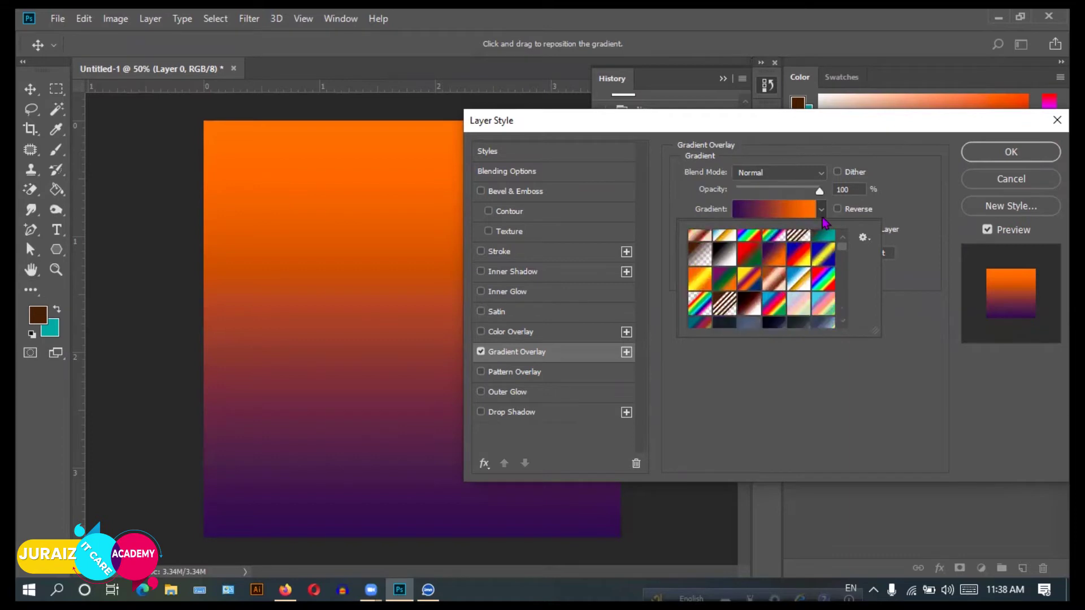
pyautogui.click(821, 209)
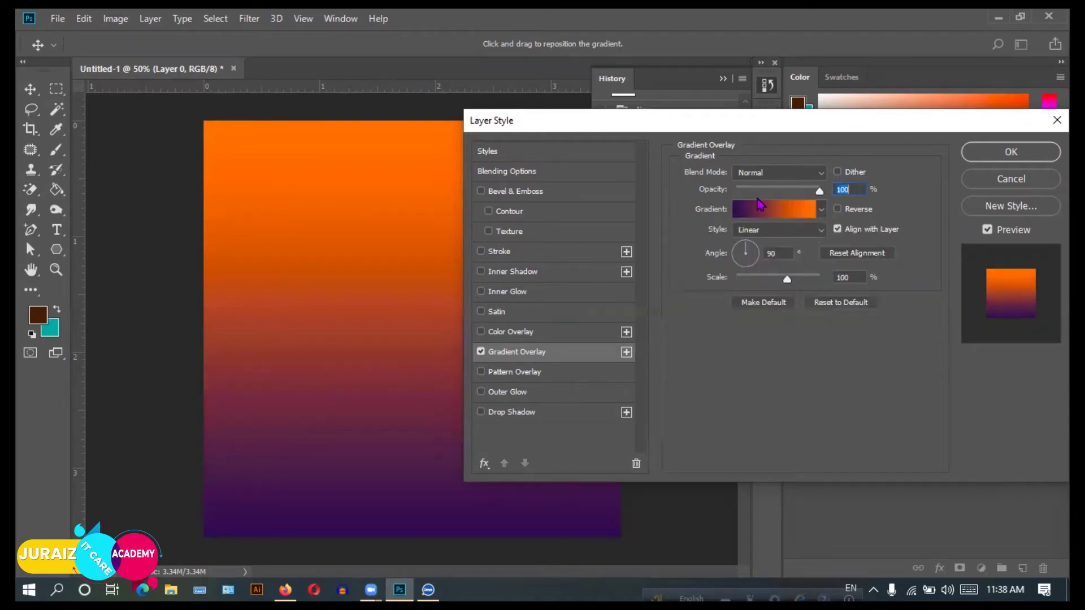
pyautogui.click(821, 177)
pyautogui.click(814, 194)
pyautogui.click(826, 173)
pyautogui.click(766, 226)
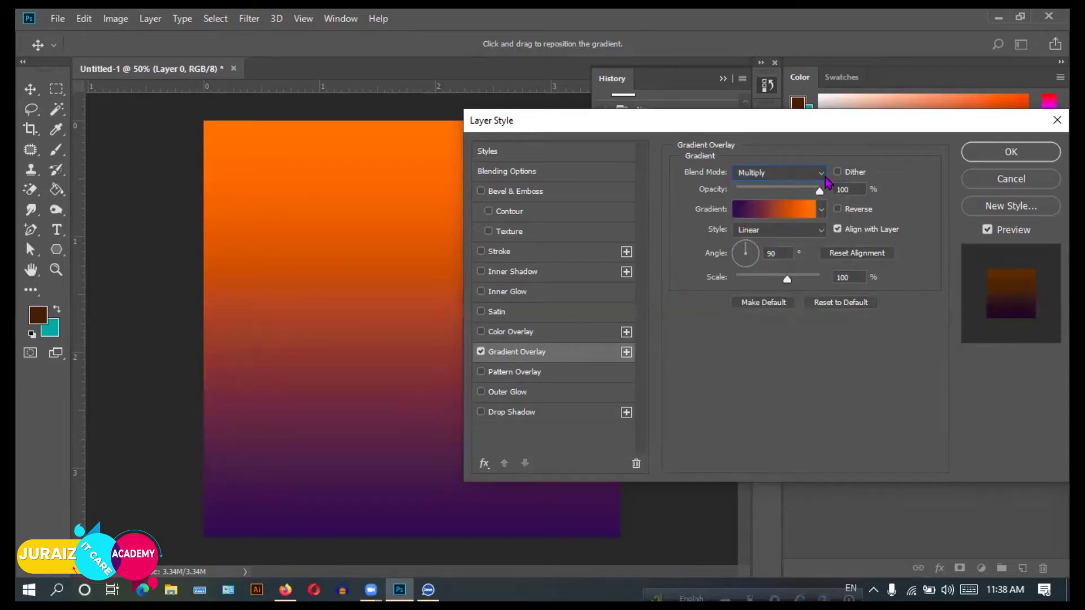
pyautogui.click(826, 176)
pyautogui.click(764, 234)
pyautogui.click(824, 174)
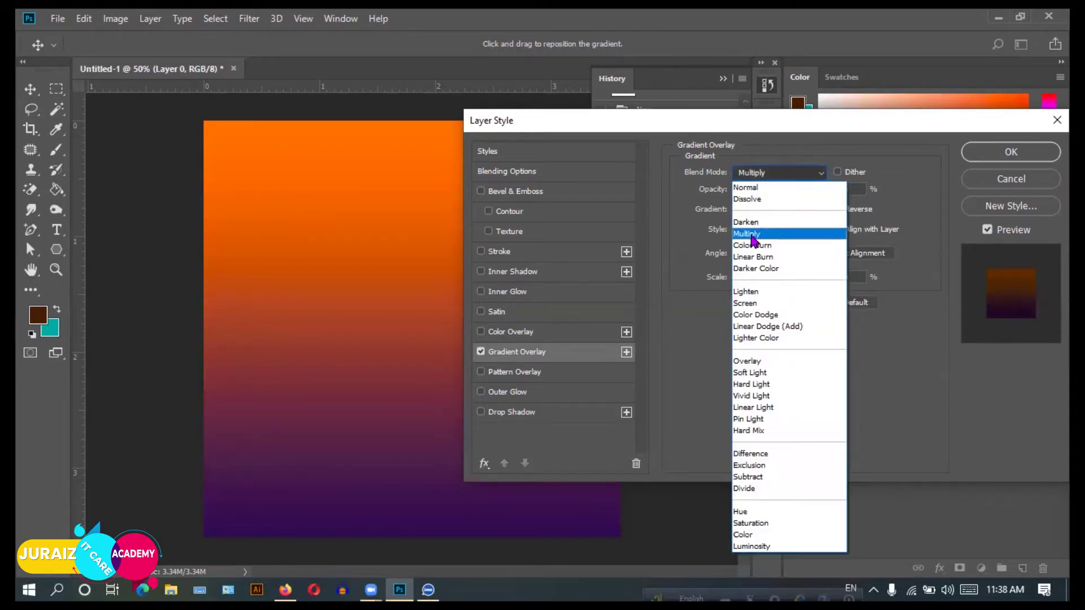
pyautogui.click(753, 245)
pyautogui.click(820, 174)
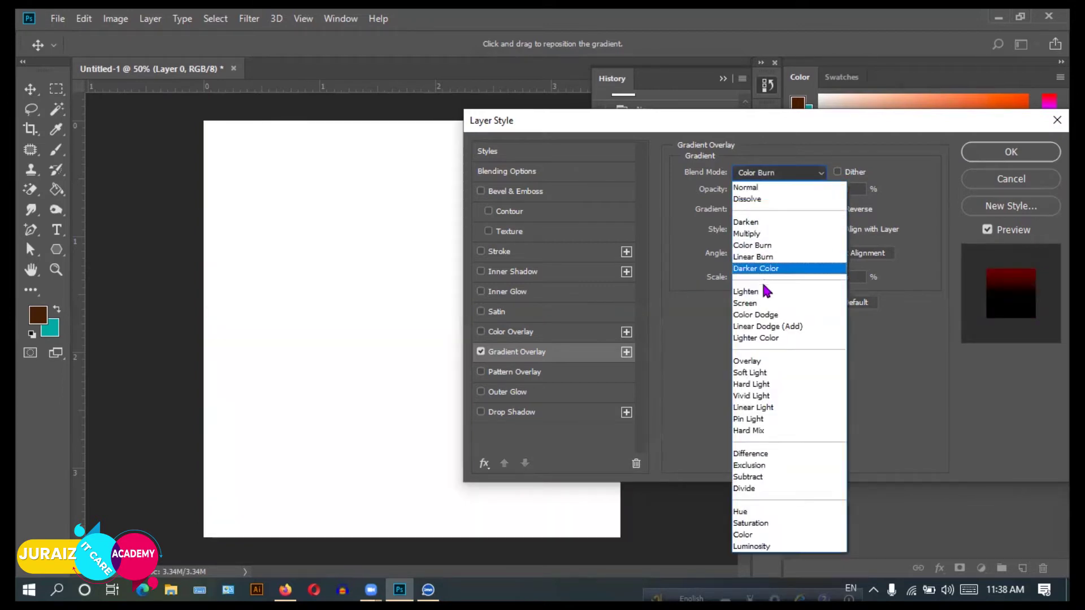
pyautogui.click(757, 303)
pyautogui.click(826, 175)
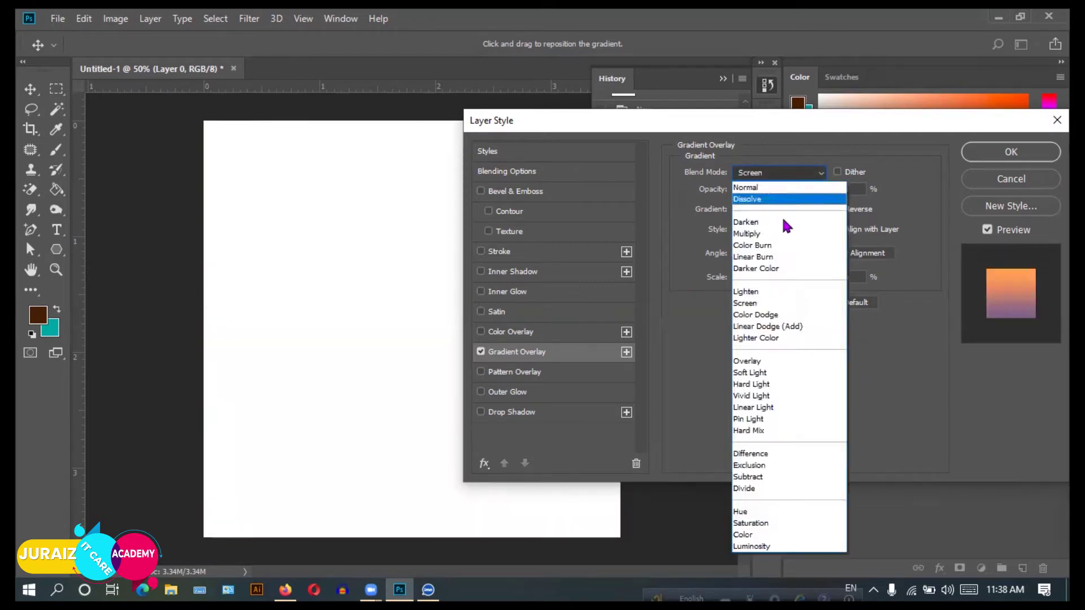
pyautogui.click(826, 179)
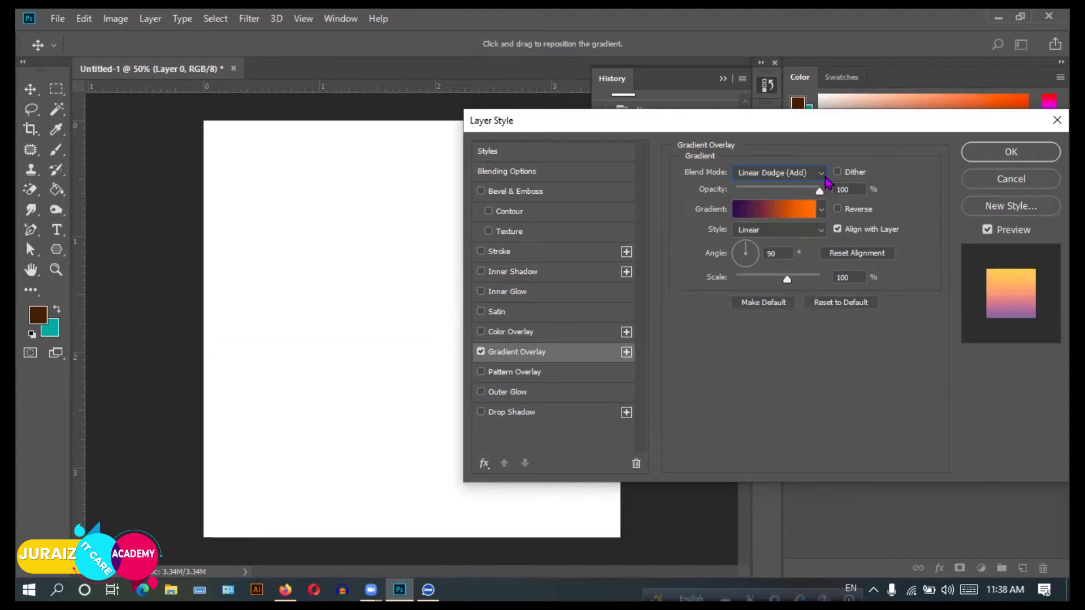
pyautogui.click(826, 179)
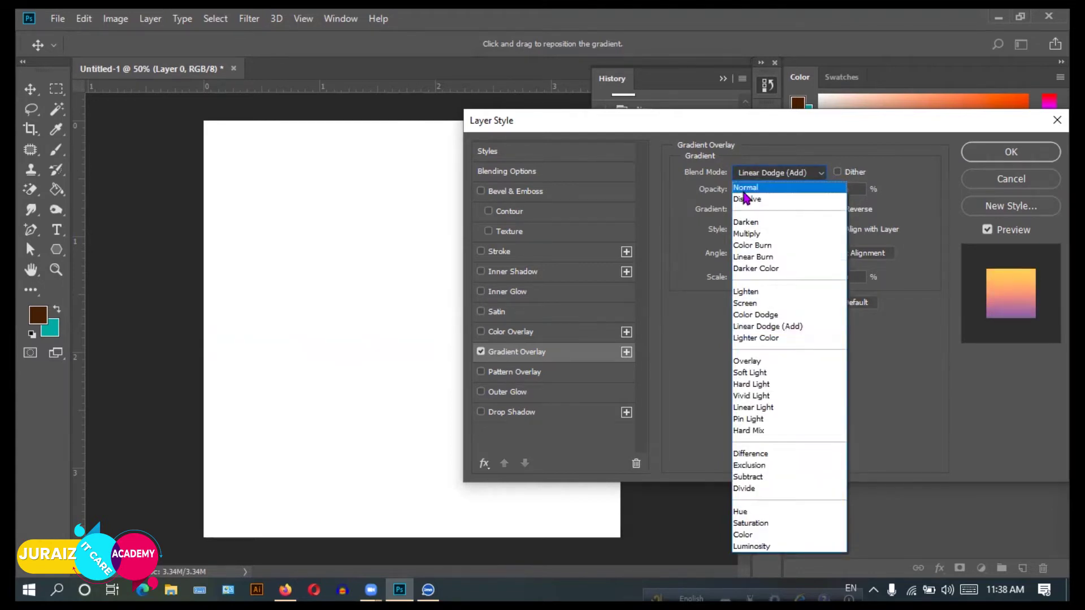
pyautogui.click(757, 453)
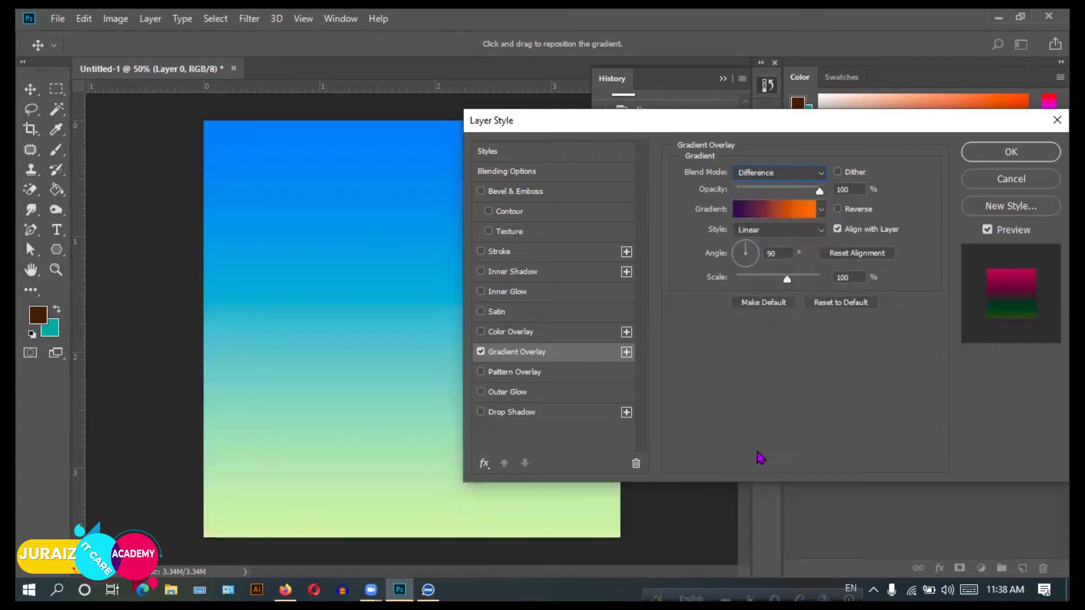
pyautogui.click(822, 173)
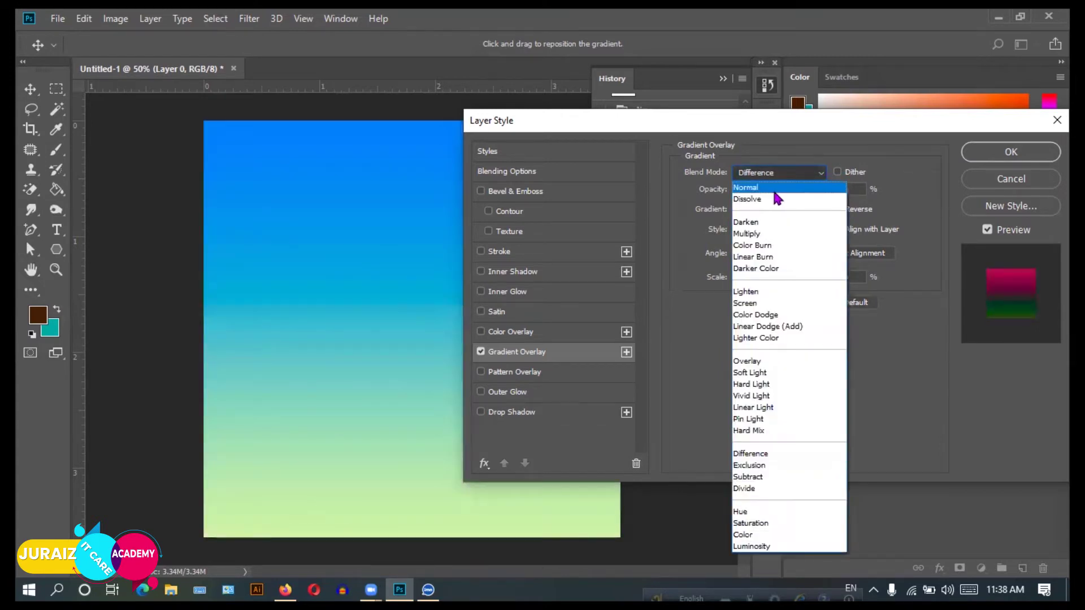
pyautogui.click(776, 190)
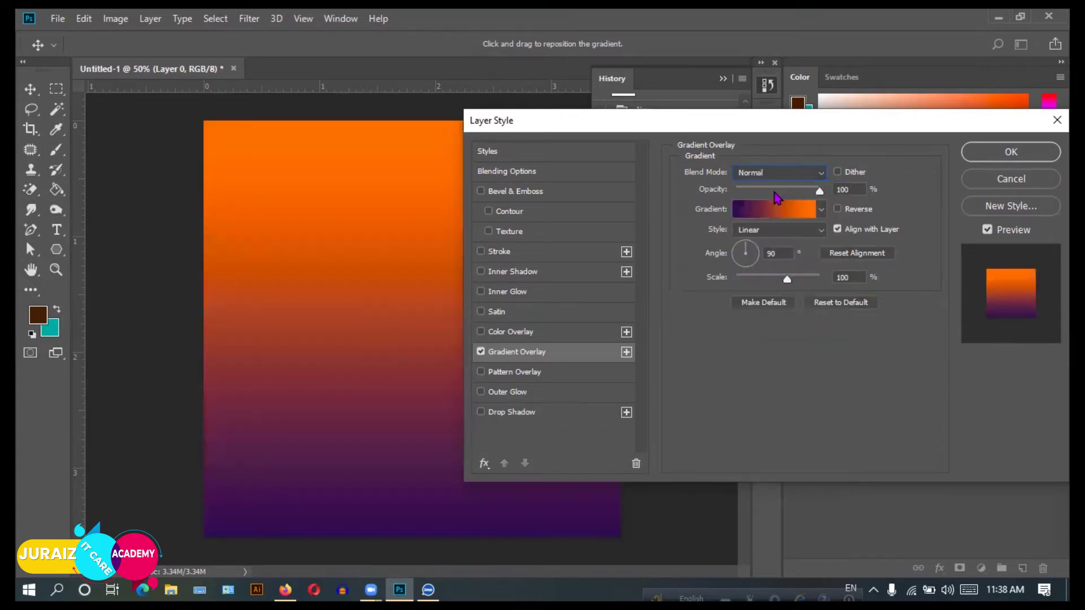
pyautogui.click(822, 231)
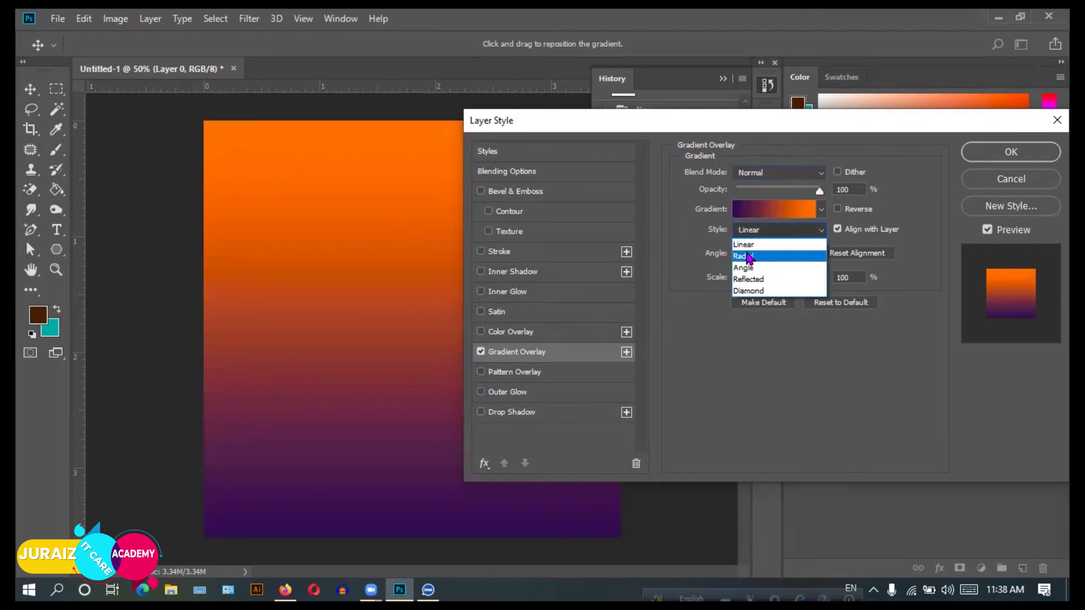
pyautogui.click(747, 256)
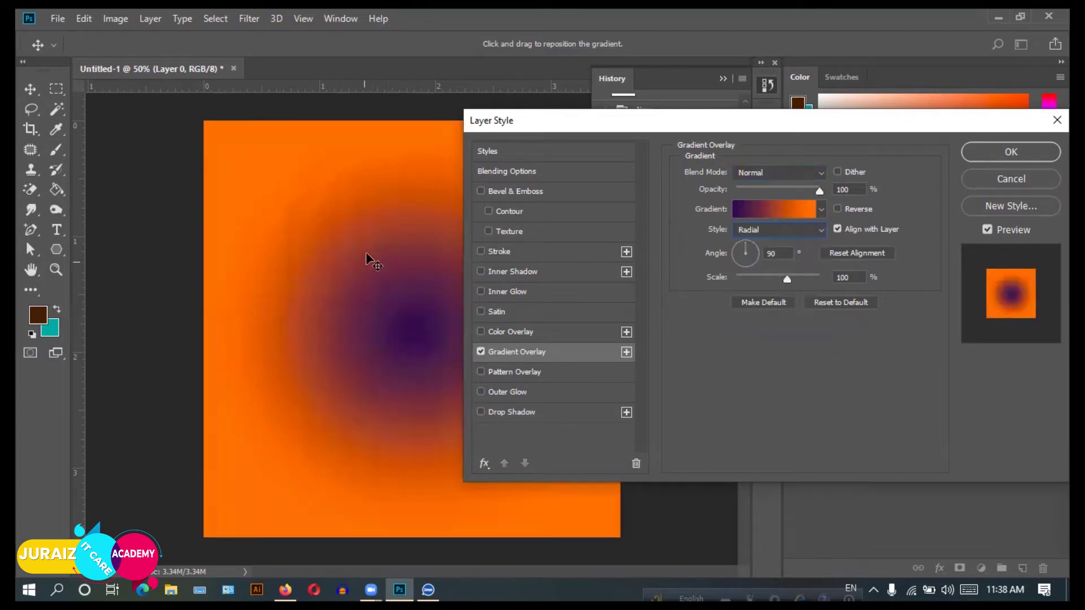
pyautogui.moveTo(746, 123); pyautogui.dragTo(842, 105)
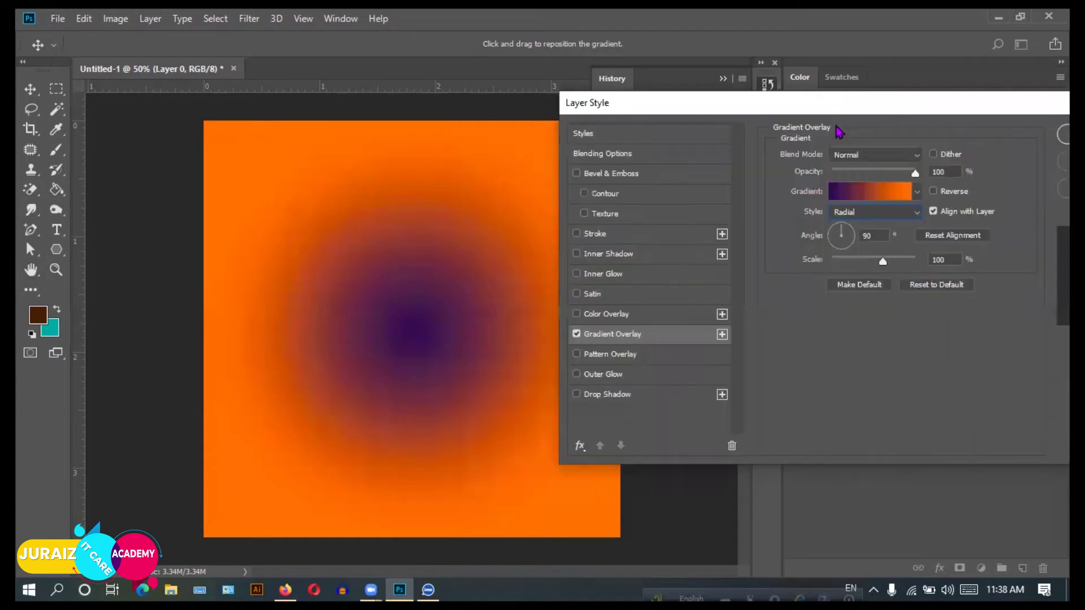
pyautogui.click(913, 214)
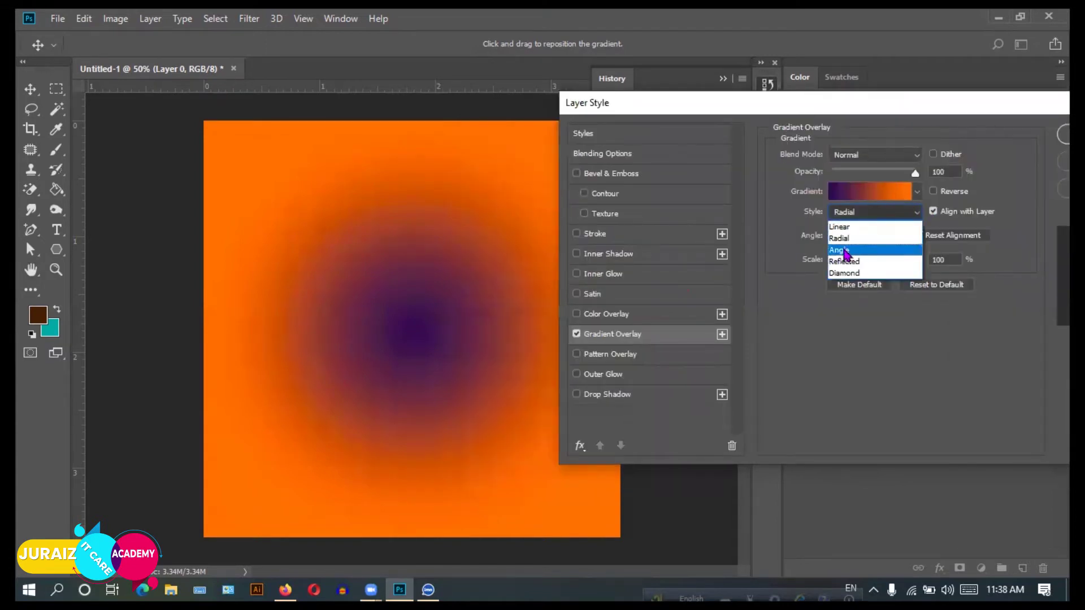
pyautogui.click(846, 250)
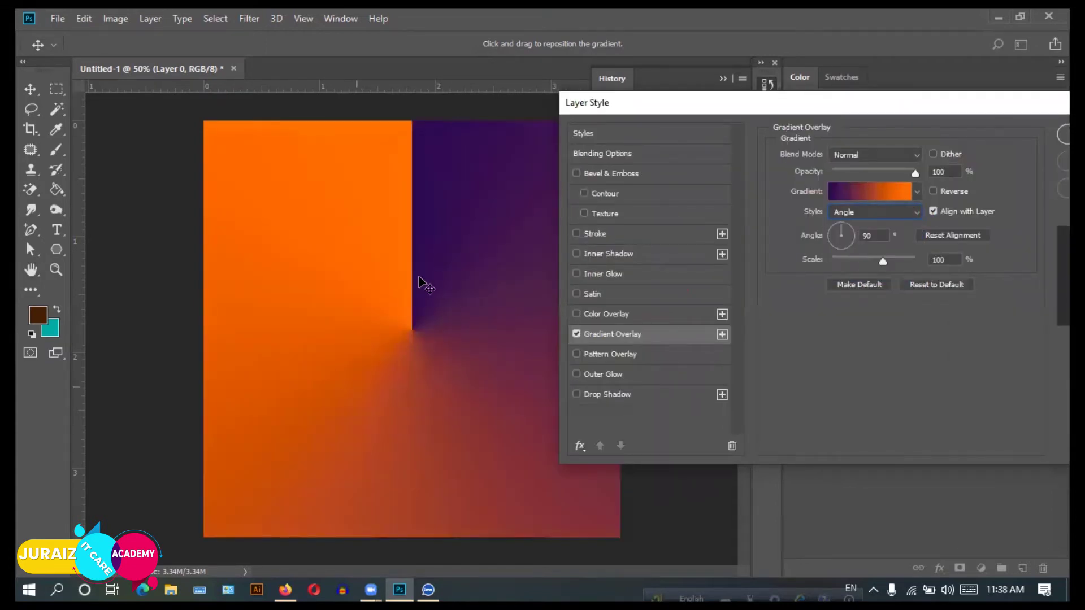
pyautogui.click(875, 212)
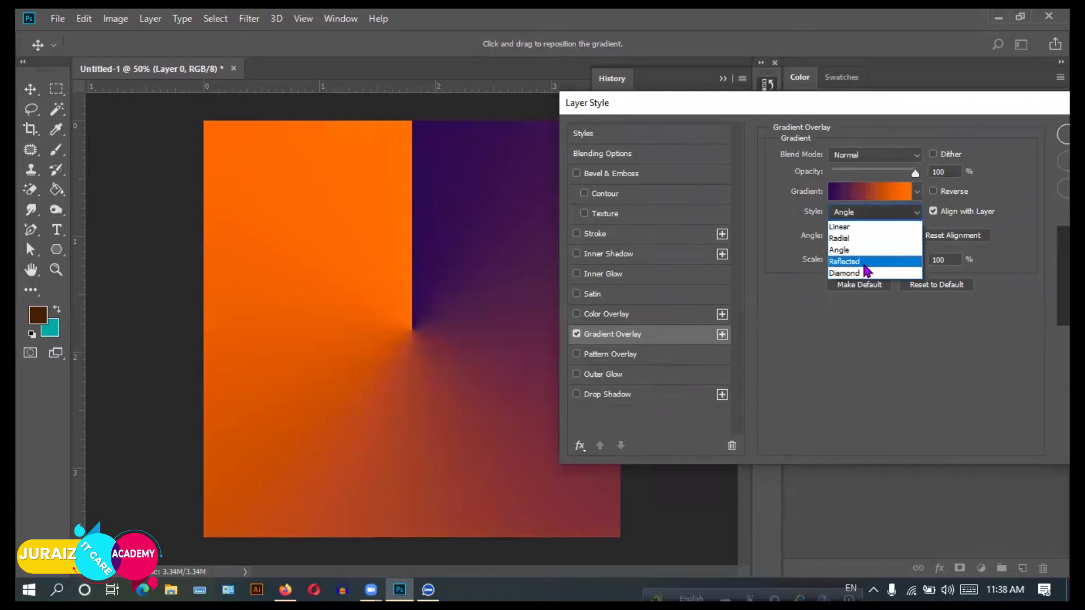
pyautogui.click(868, 271)
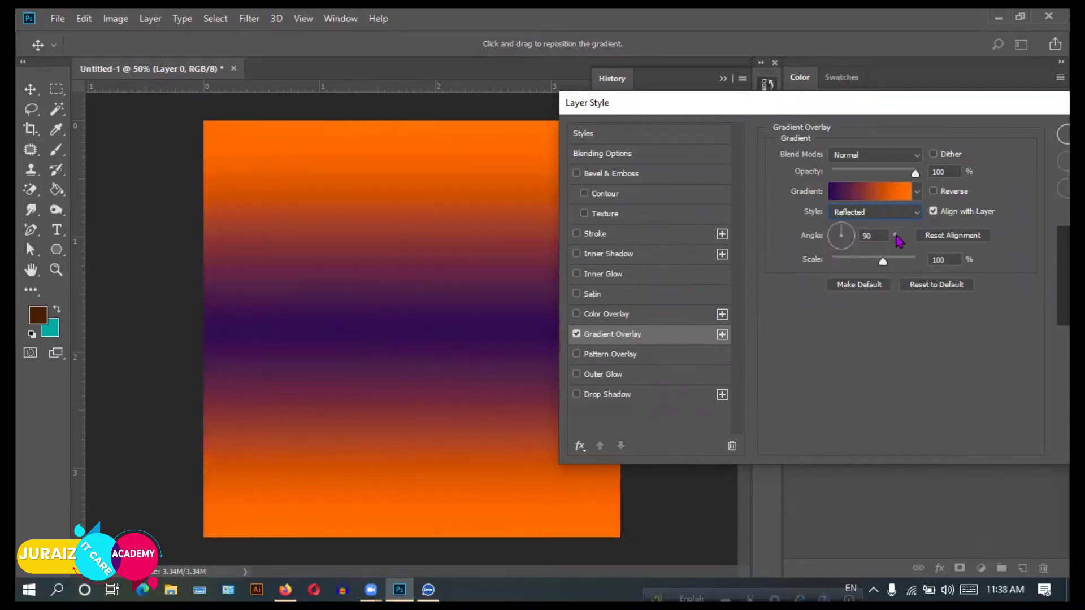
pyautogui.click(917, 212)
pyautogui.click(855, 274)
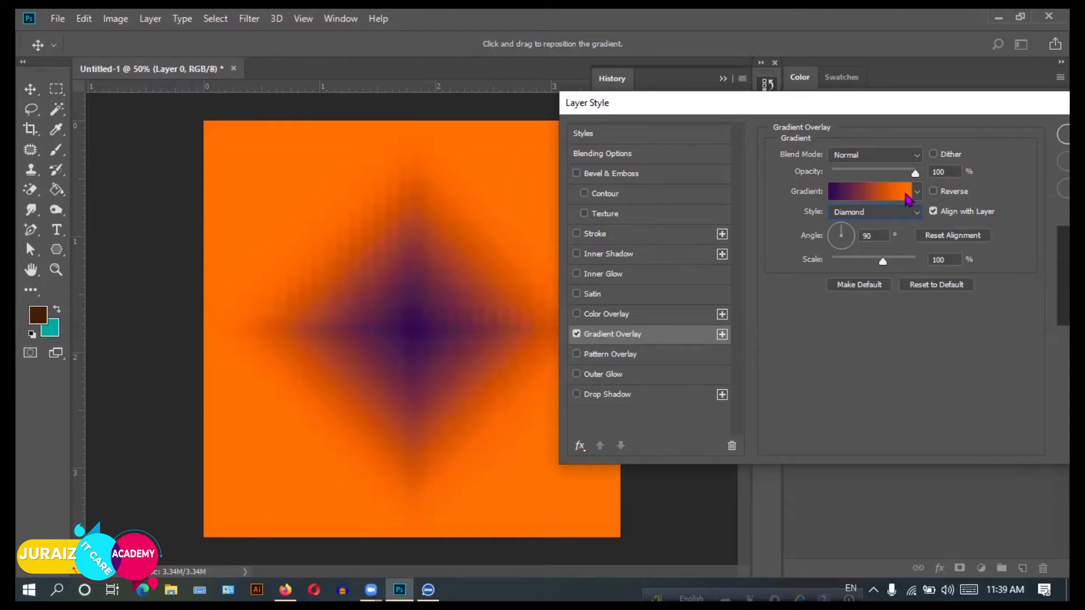
pyautogui.click(917, 212)
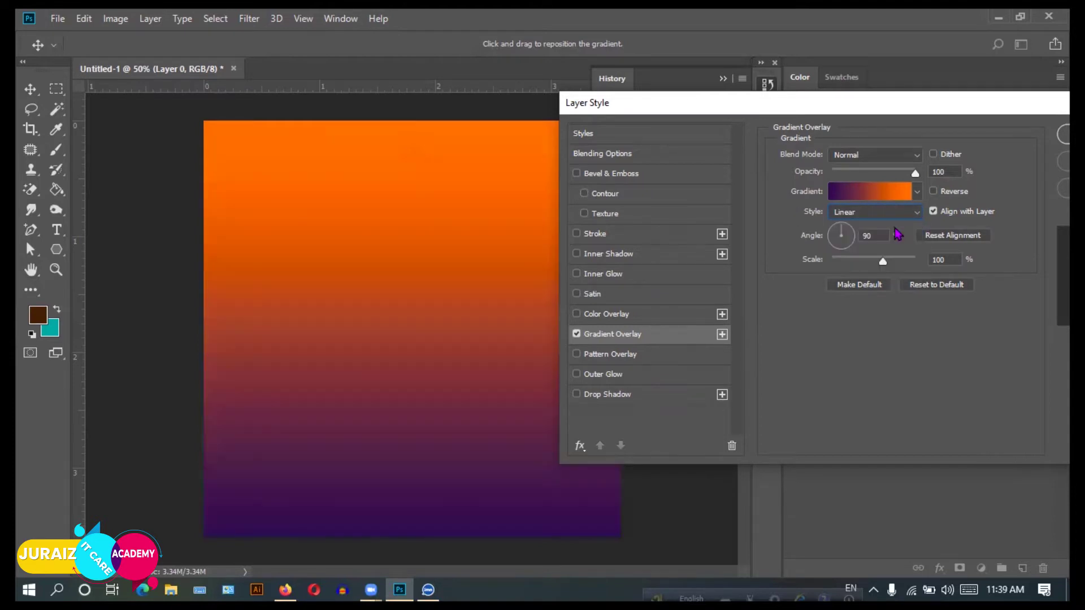
# Try several Scale values on the gradient overlay, then cancel Layer Style to discard it.
pyautogui.moveTo(882, 261); pyautogui.dragTo(831, 261)
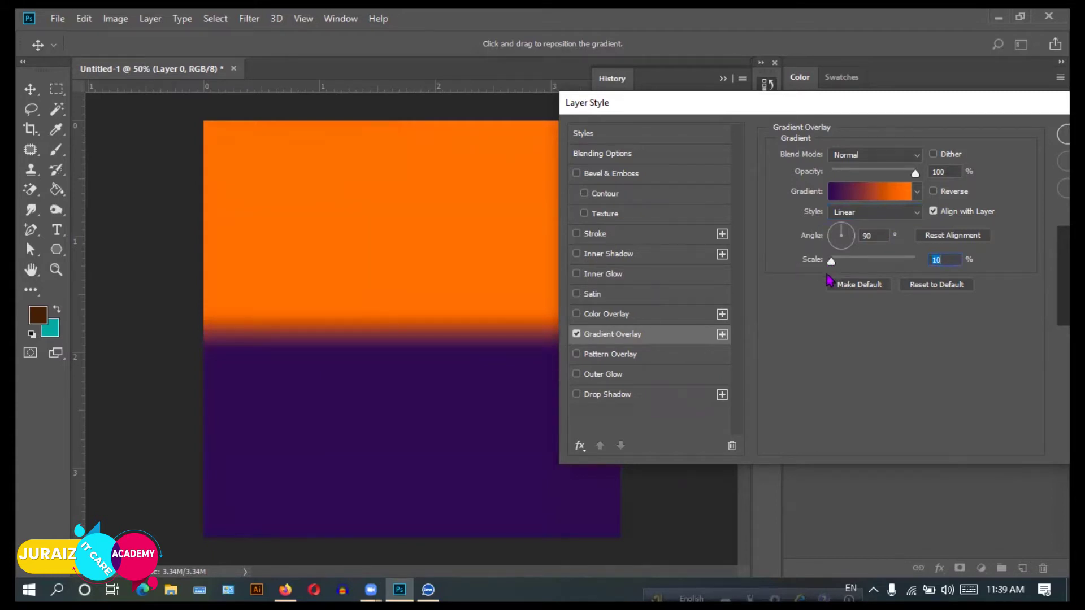
pyautogui.moveTo(831, 261)
pyautogui.mouseDown()
pyautogui.moveTo(879, 261)
pyautogui.moveTo(867, 264)
pyautogui.mouseUp()
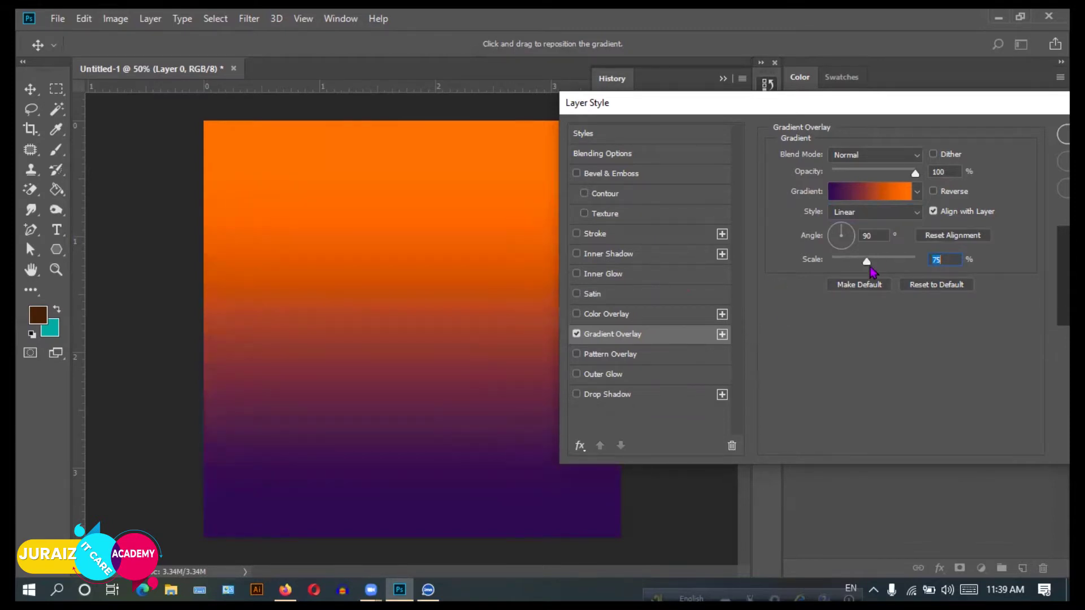
pyautogui.moveTo(877, 263); pyautogui.dragTo(926, 262)
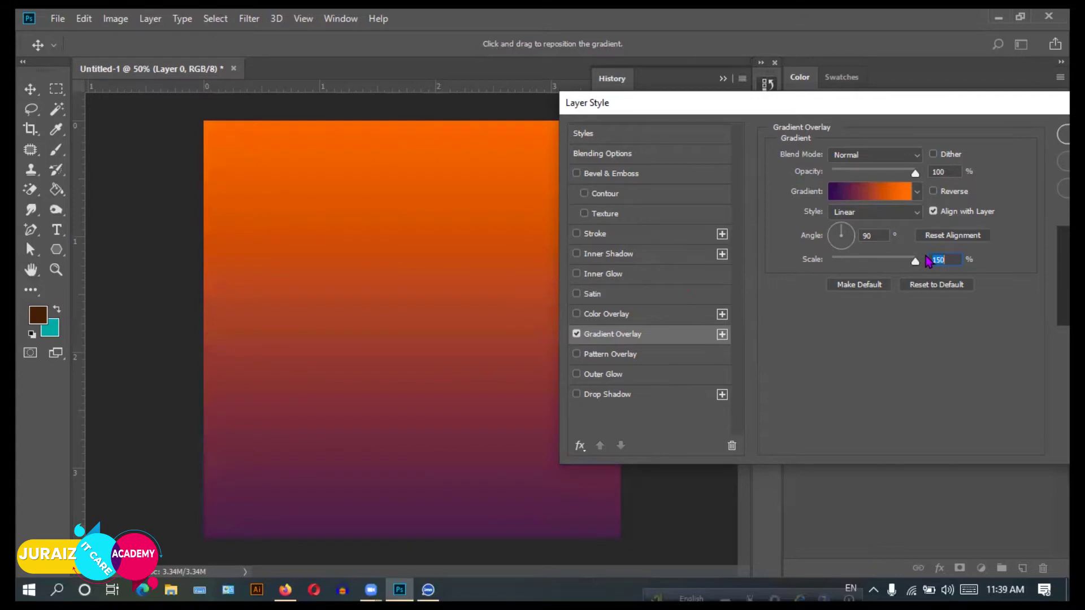
pyautogui.moveTo(915, 261); pyautogui.dragTo(809, 265)
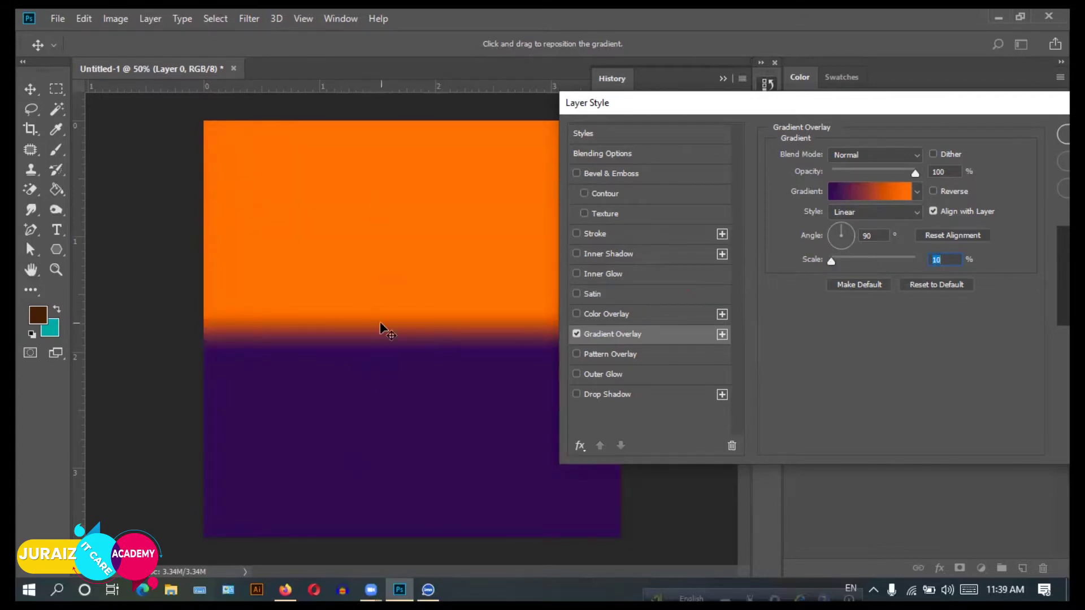
pyautogui.moveTo(831, 261); pyautogui.dragTo(851, 261)
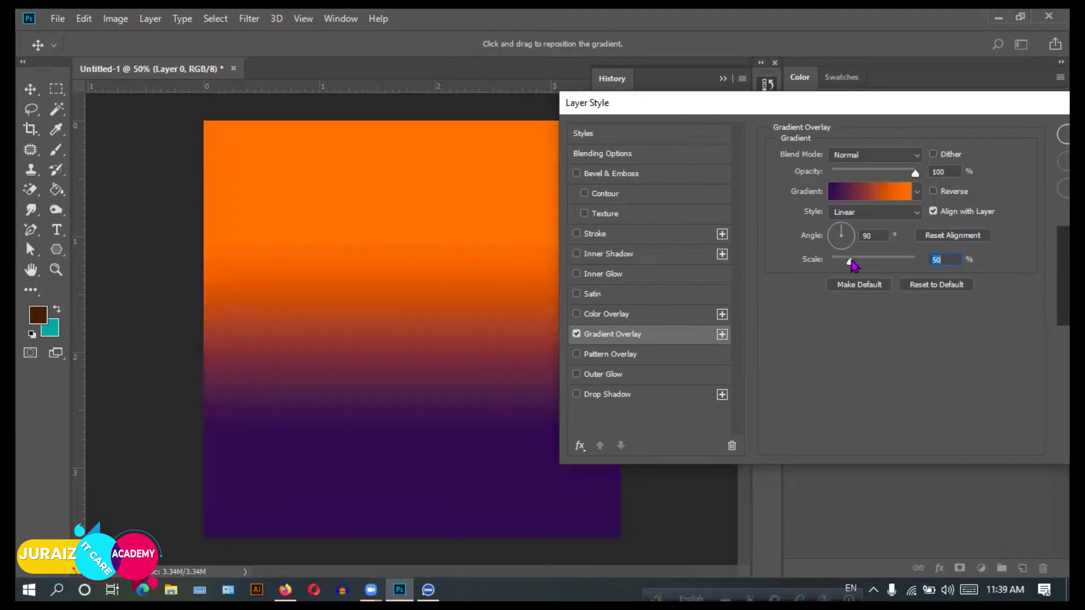
pyautogui.moveTo(794, 105); pyautogui.dragTo(678, 148)
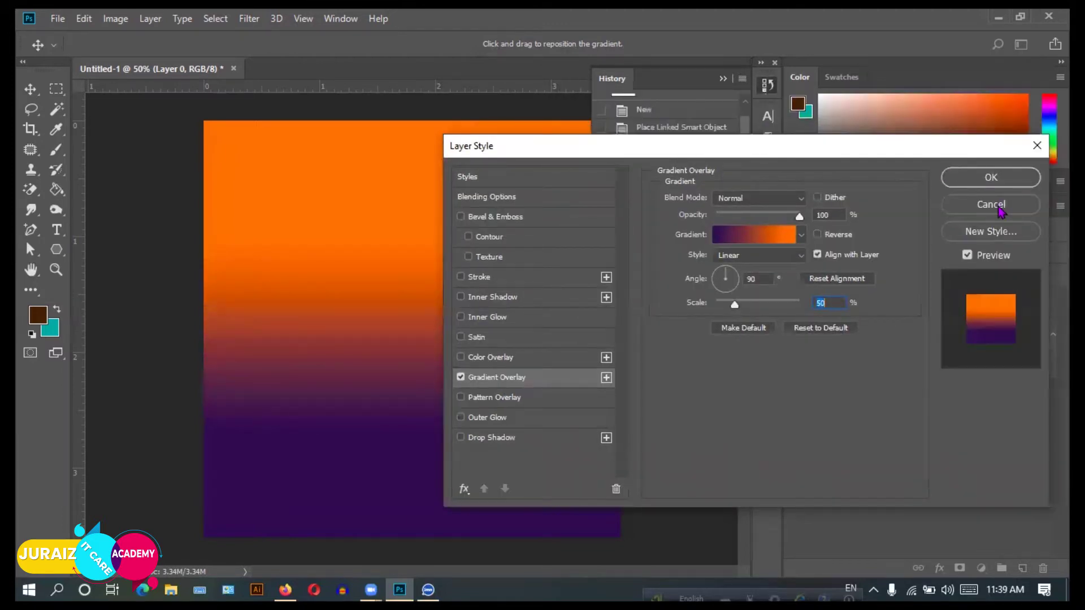
pyautogui.click(1001, 212)
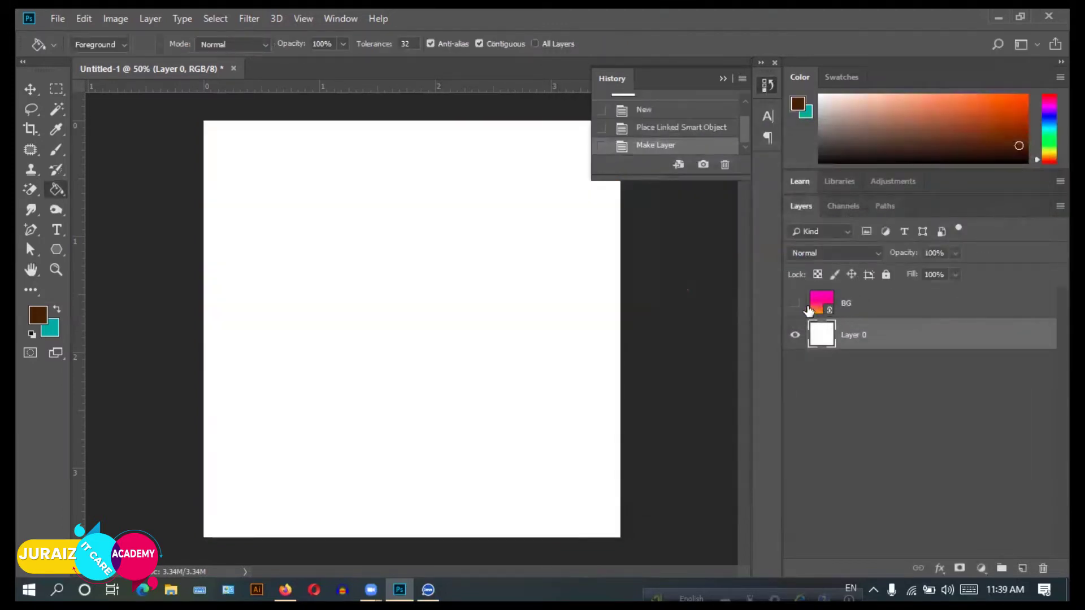
# Make the BG gradient layer visible and selected, with the Move tool active.
pyautogui.click(794, 303)
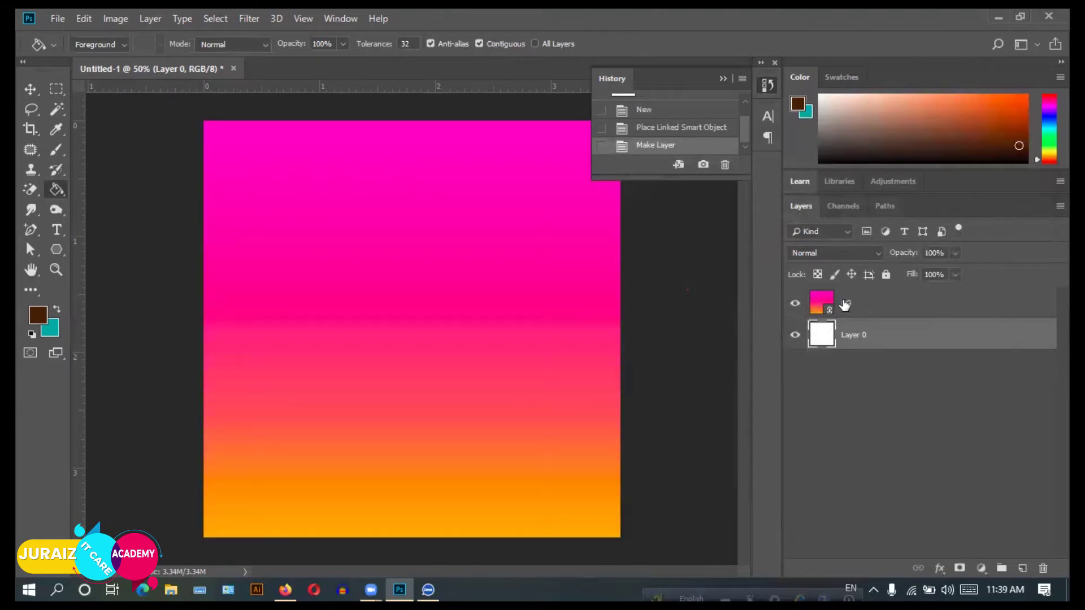
pyautogui.click(875, 315)
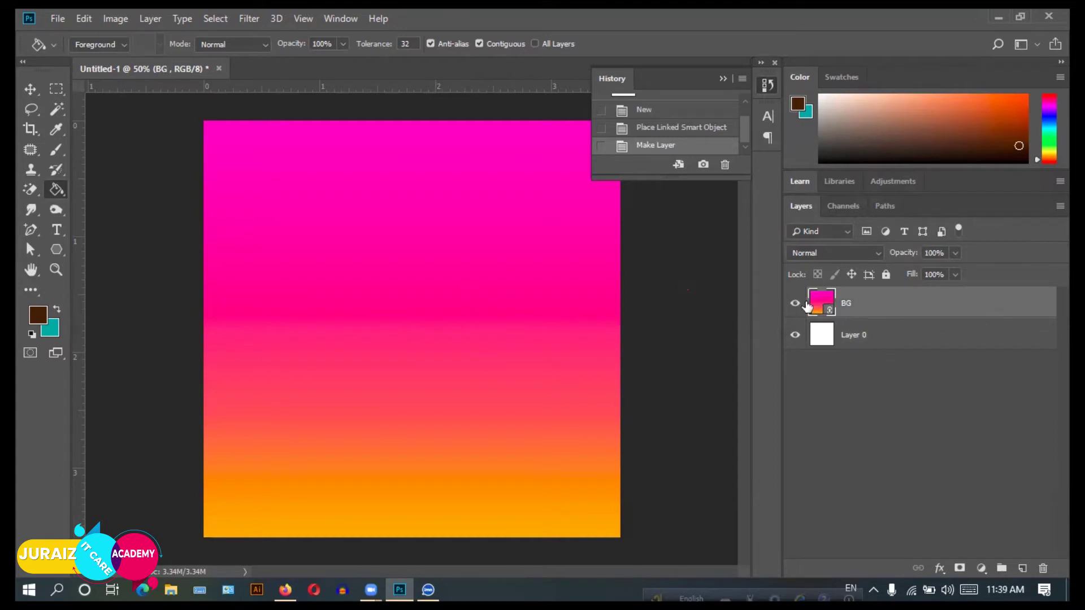
pyautogui.click(32, 88)
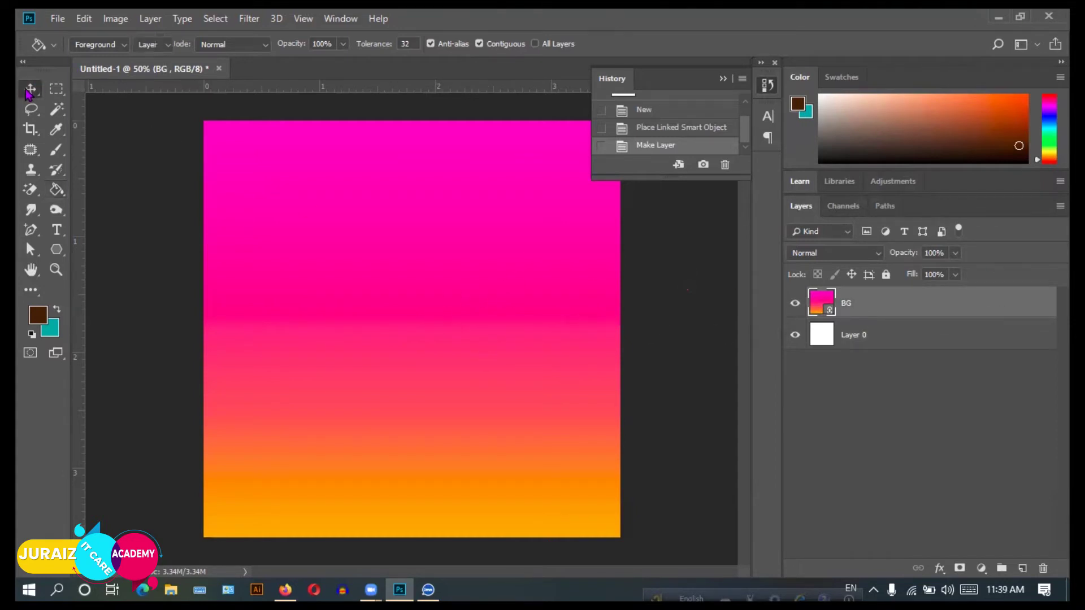
pyautogui.click(58, 19)
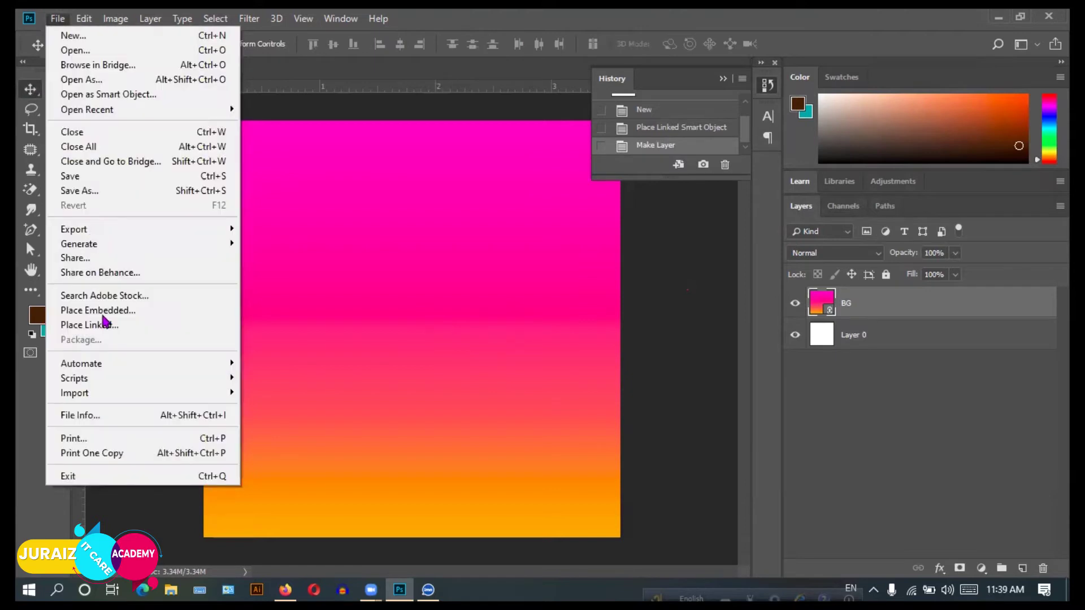
# Place the linked image 'watermarked .jpg' as a new layer above BG.
pyautogui.click(90, 325)
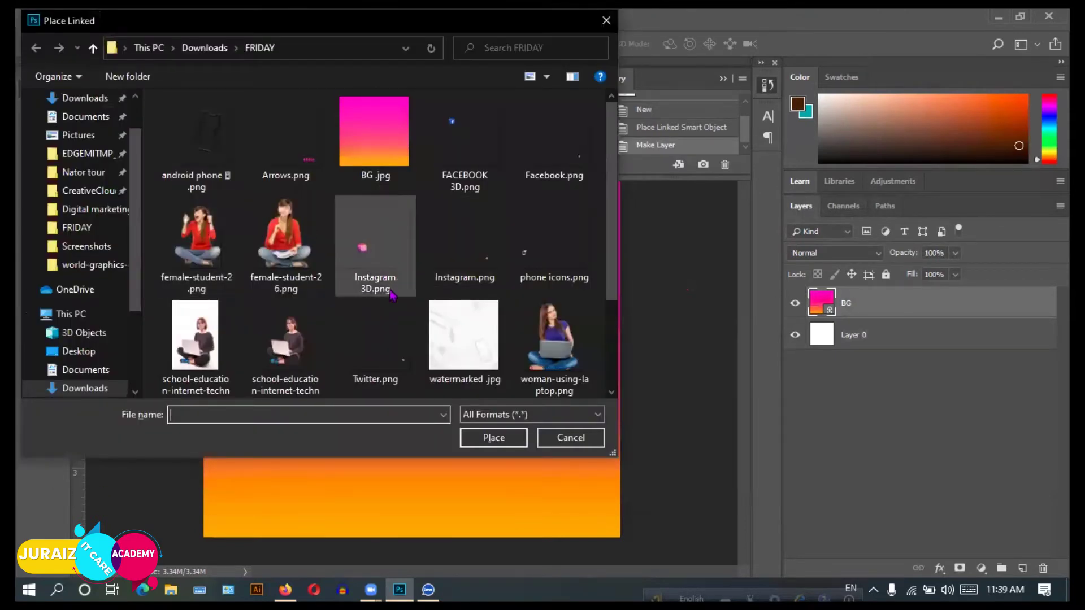
pyautogui.scroll(-2, 397, 296)
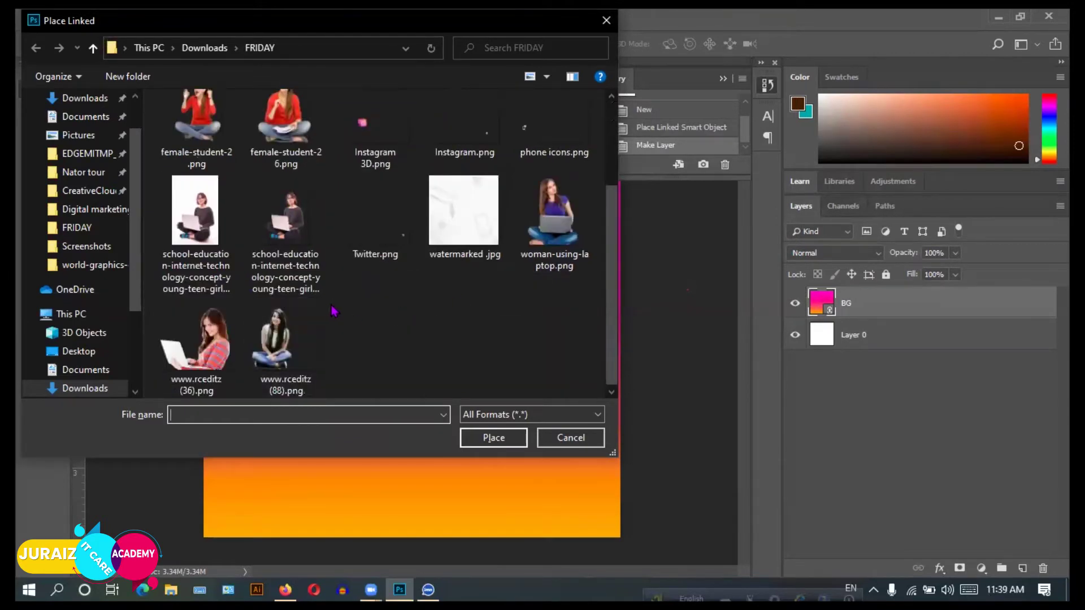
pyautogui.click(460, 223)
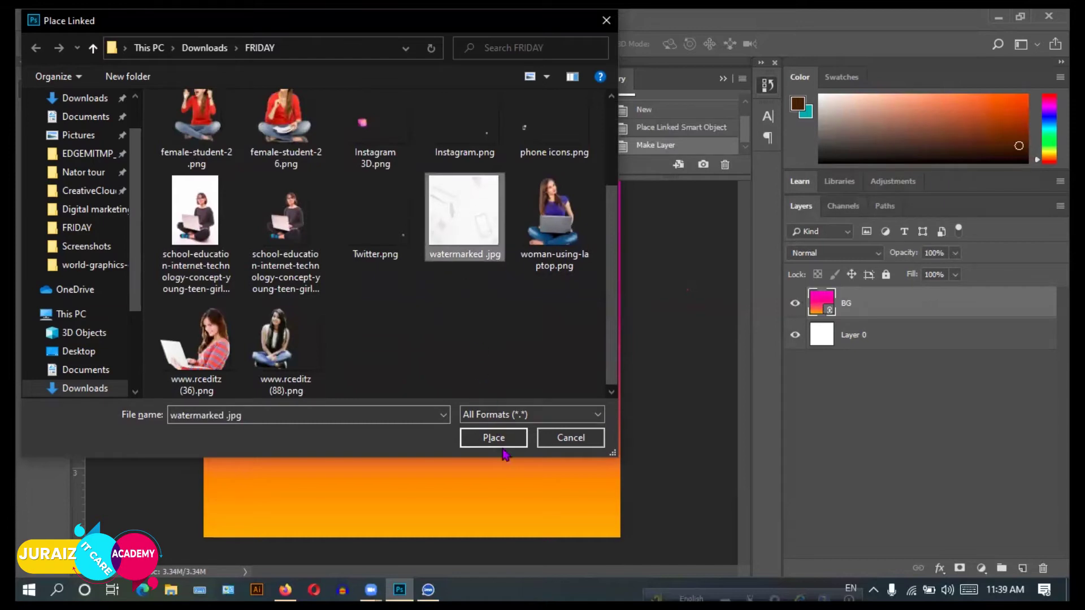
pyautogui.click(500, 441)
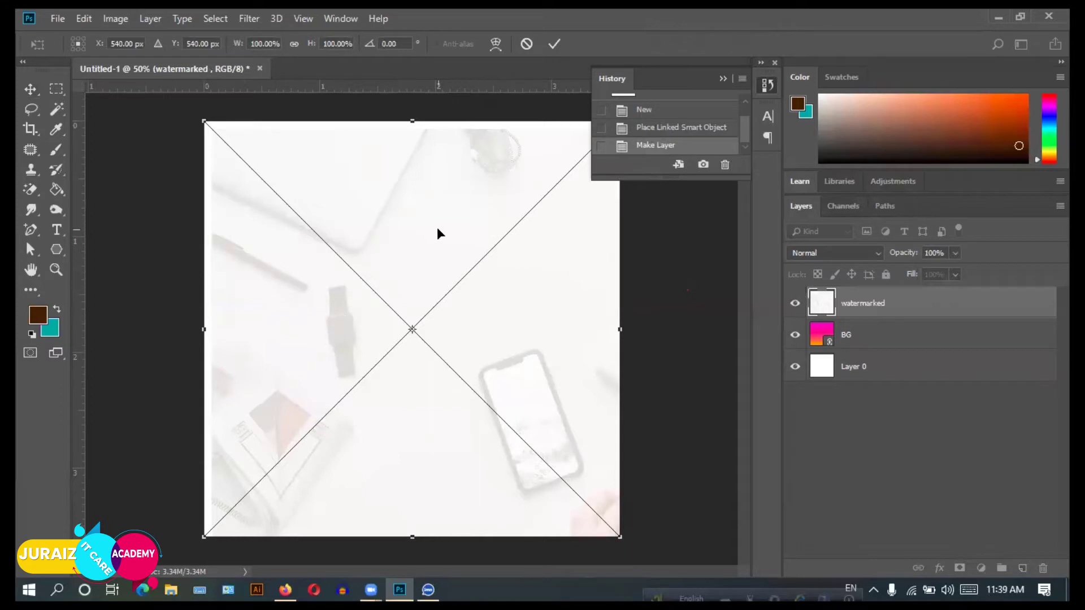
# Commit the watermarked image, then centre watermarked, BG and Layer 0 vertically and horizontally.
pyautogui.click(554, 43)
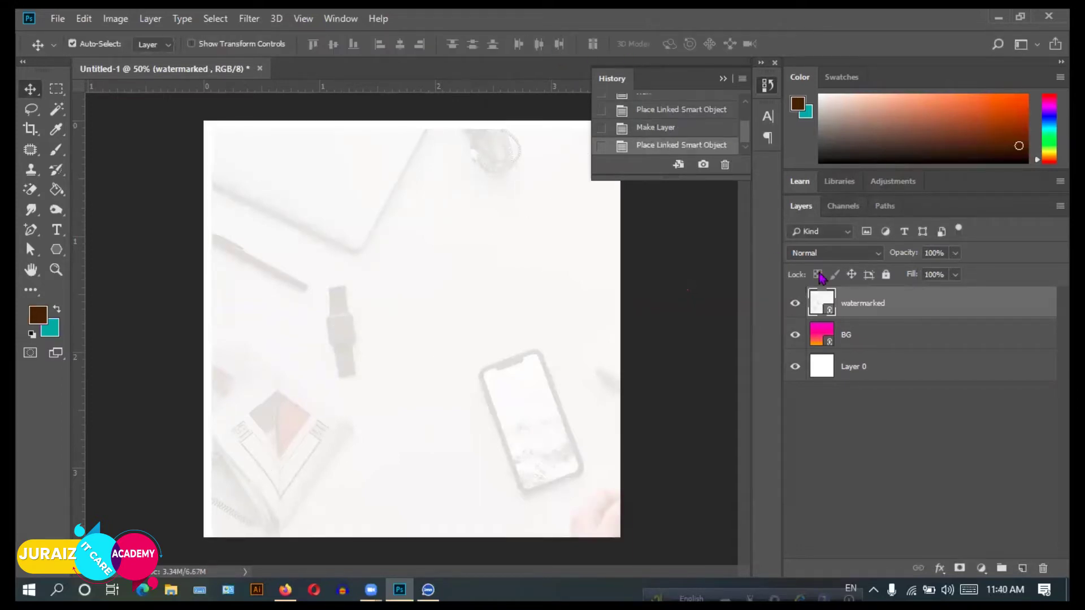
pyautogui.click(849, 342)
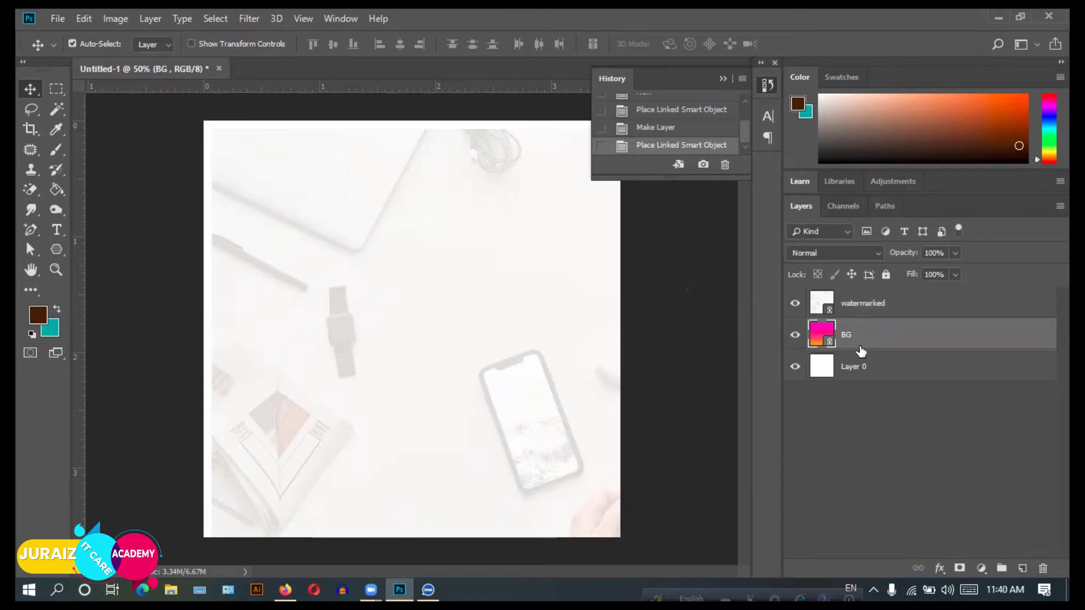
pyautogui.click(874, 308)
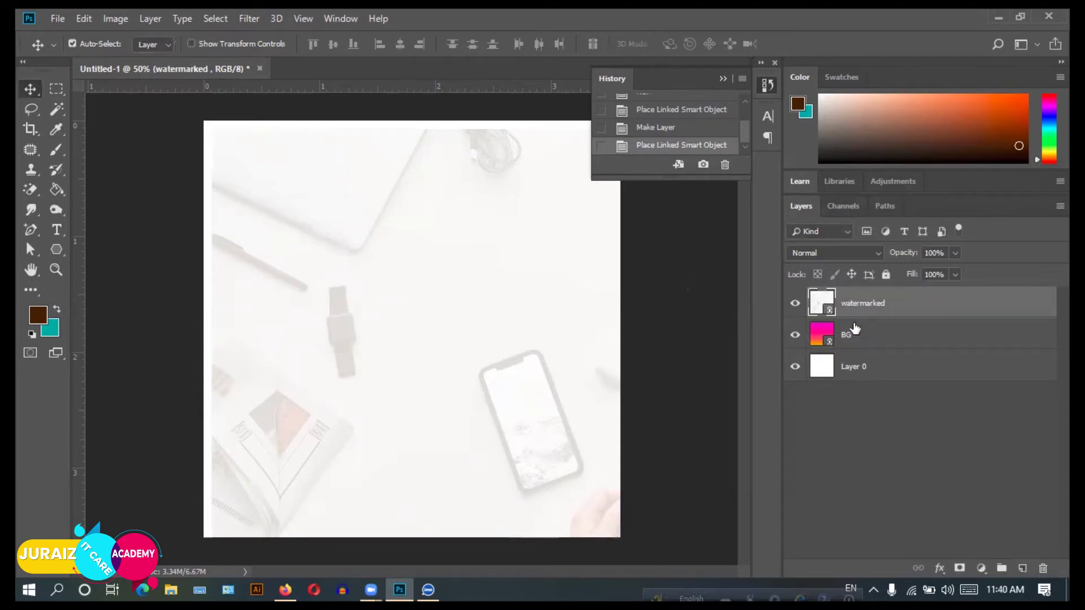
pyautogui.keyDown('ctrl'); pyautogui.click(859, 339); pyautogui.keyUp('ctrl')
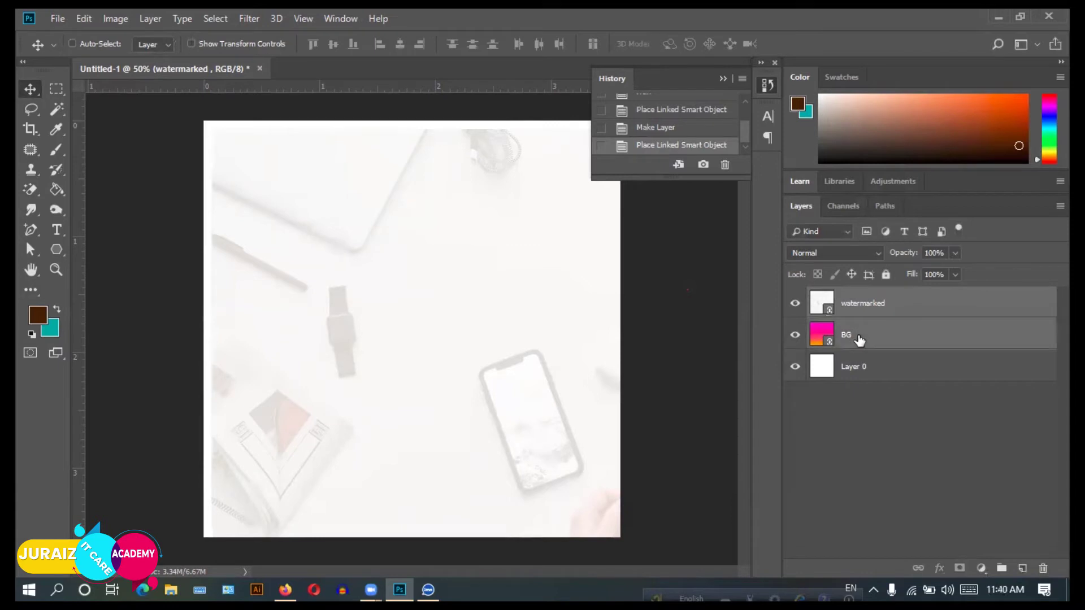
pyautogui.keyDown('ctrl'); pyautogui.click(859, 368); pyautogui.keyUp('ctrl')
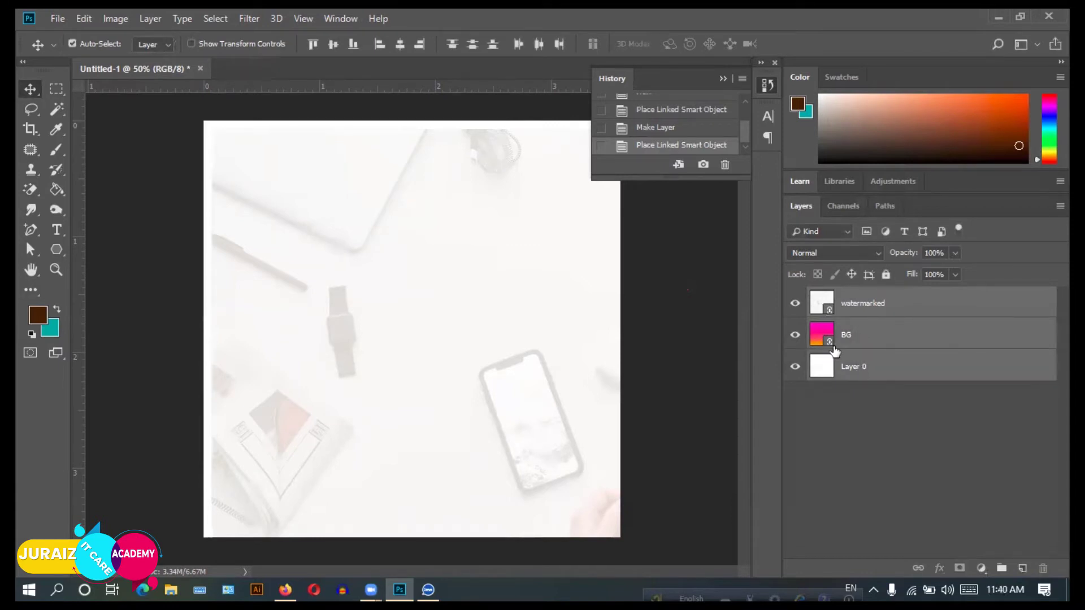
pyautogui.click(333, 44)
pyautogui.click(399, 45)
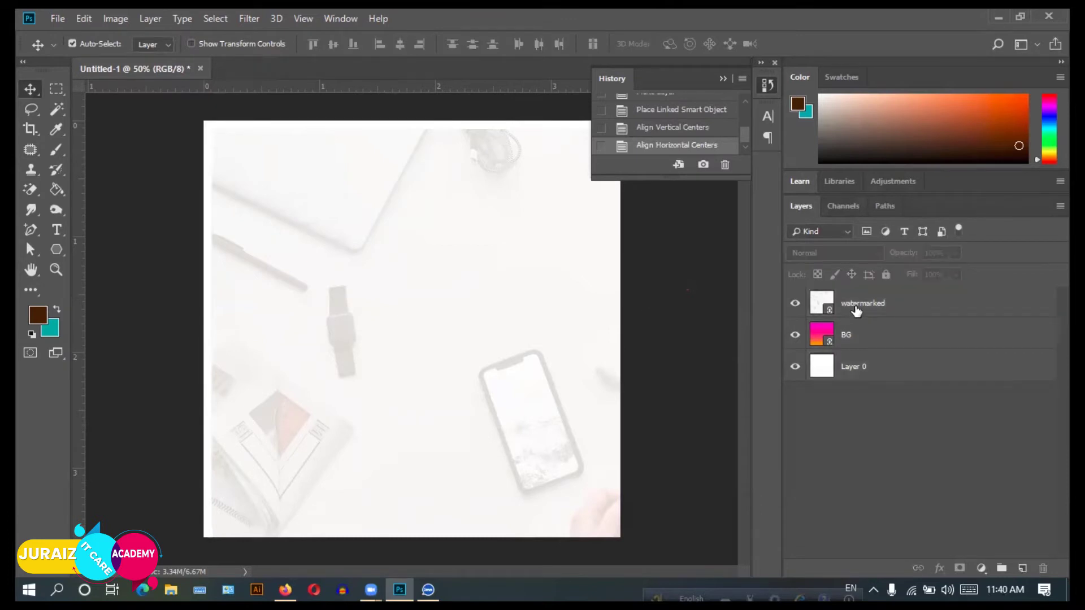
# Toggle the watermarked layer's visibility off and on to compare the views.
pyautogui.click(856, 309)
pyautogui.click(794, 304)
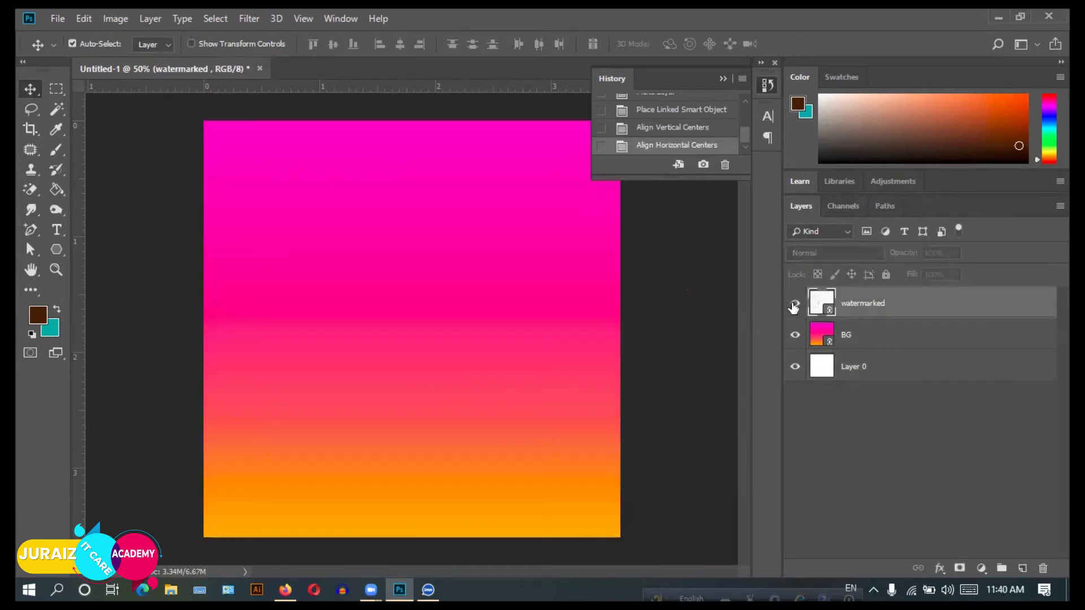
pyautogui.click(795, 304)
pyautogui.click(794, 304)
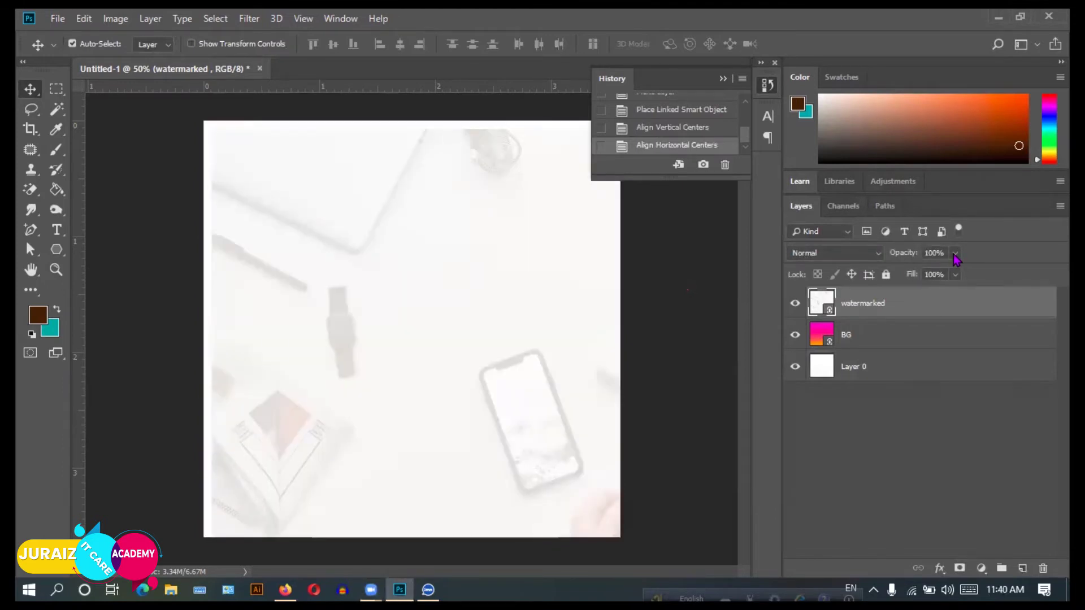
# Set the watermarked layer's opacity to 45% and drag the BG layer above it.
pyautogui.click(954, 255)
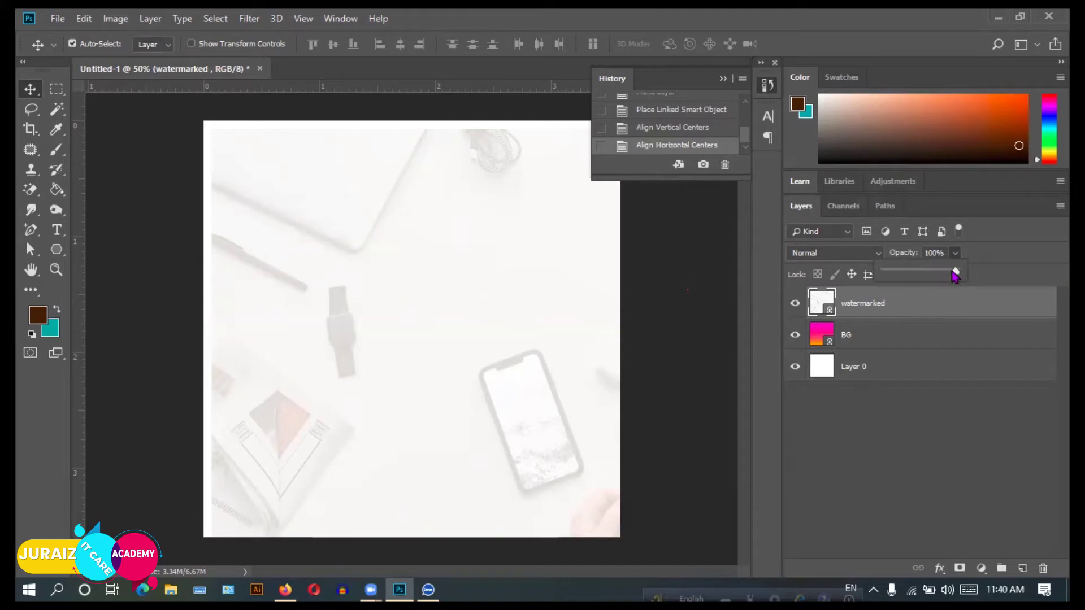
pyautogui.moveTo(955, 273); pyautogui.dragTo(901, 272)
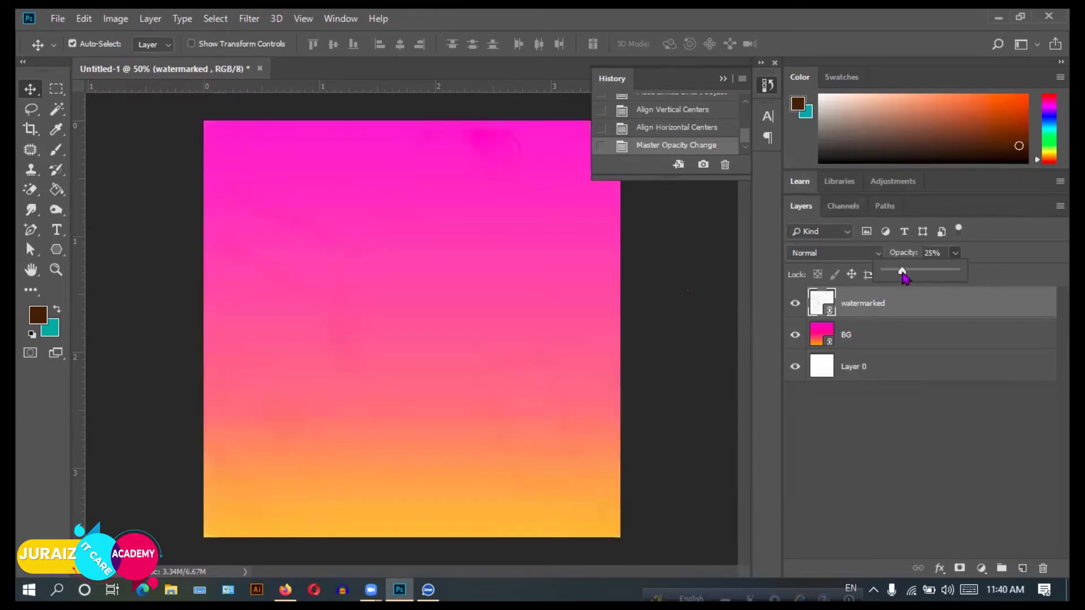
pyautogui.moveTo(901, 273); pyautogui.dragTo(908, 272)
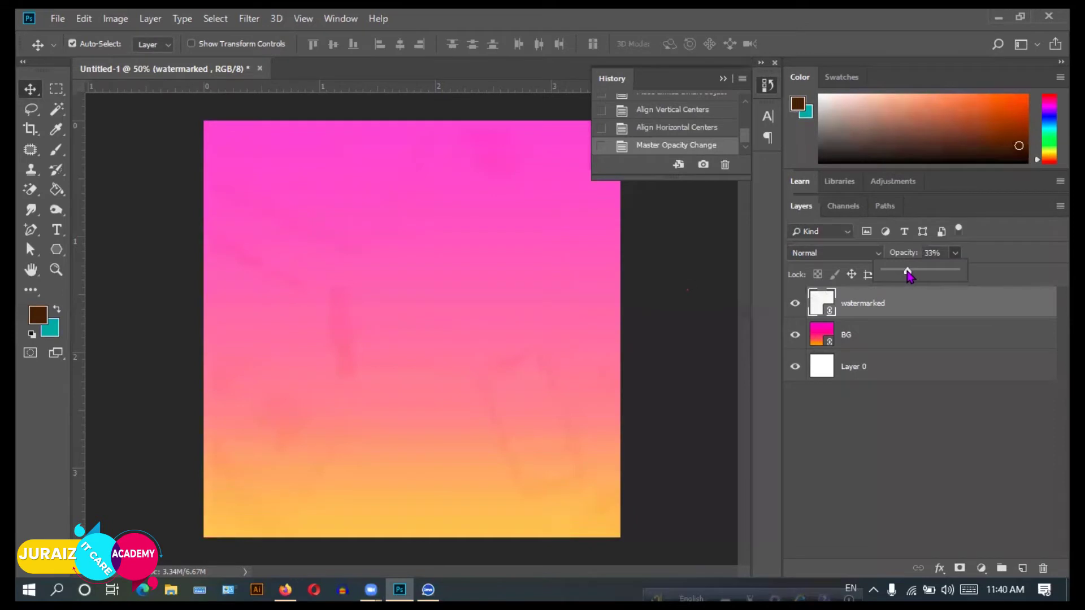
pyautogui.moveTo(907, 271); pyautogui.dragTo(902, 271)
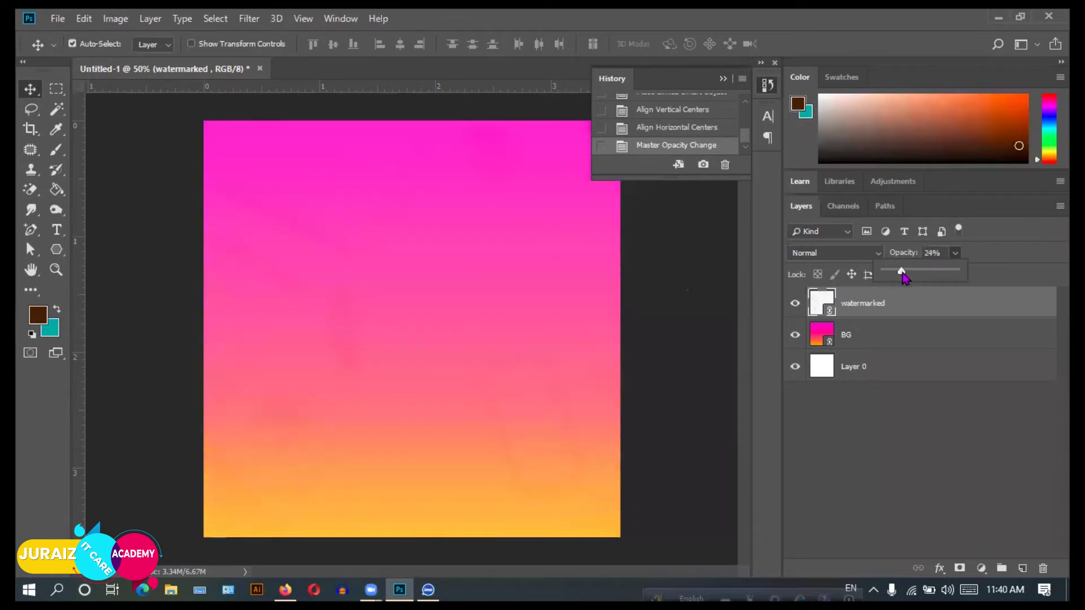
pyautogui.moveTo(901, 272); pyautogui.dragTo(916, 272)
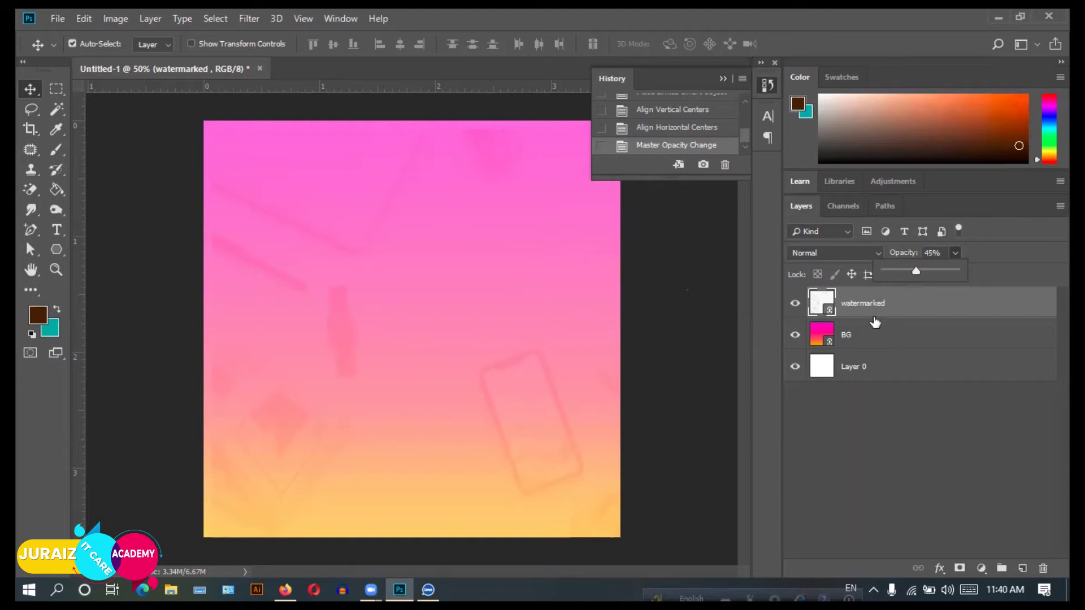
pyautogui.moveTo(863, 338); pyautogui.dragTo(876, 301)
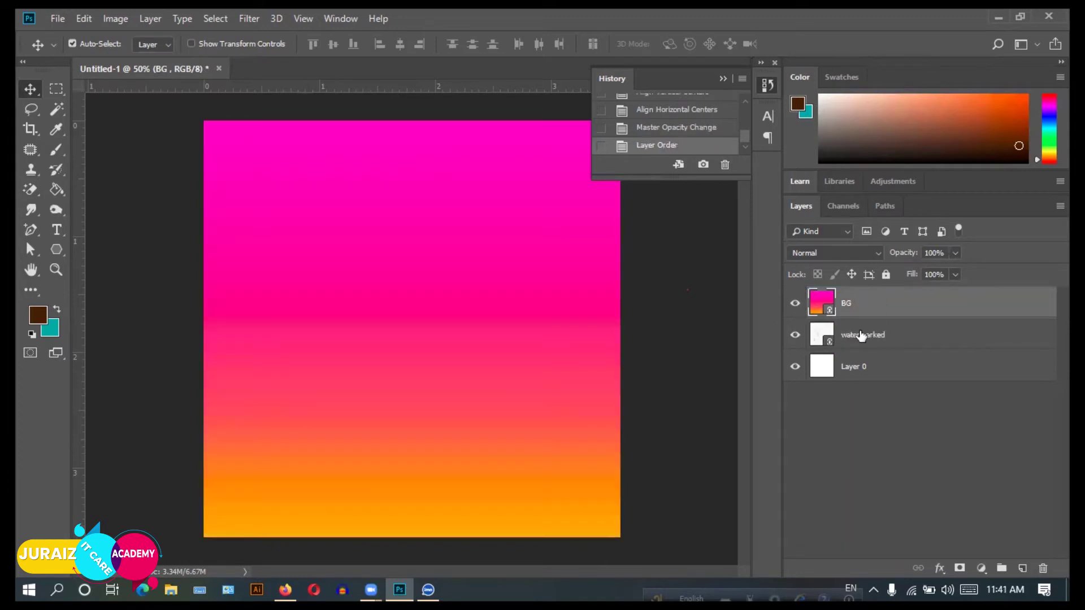
# Try out opacity values on BG (84%) and the watermarked layer (67%).
pyautogui.click(956, 253)
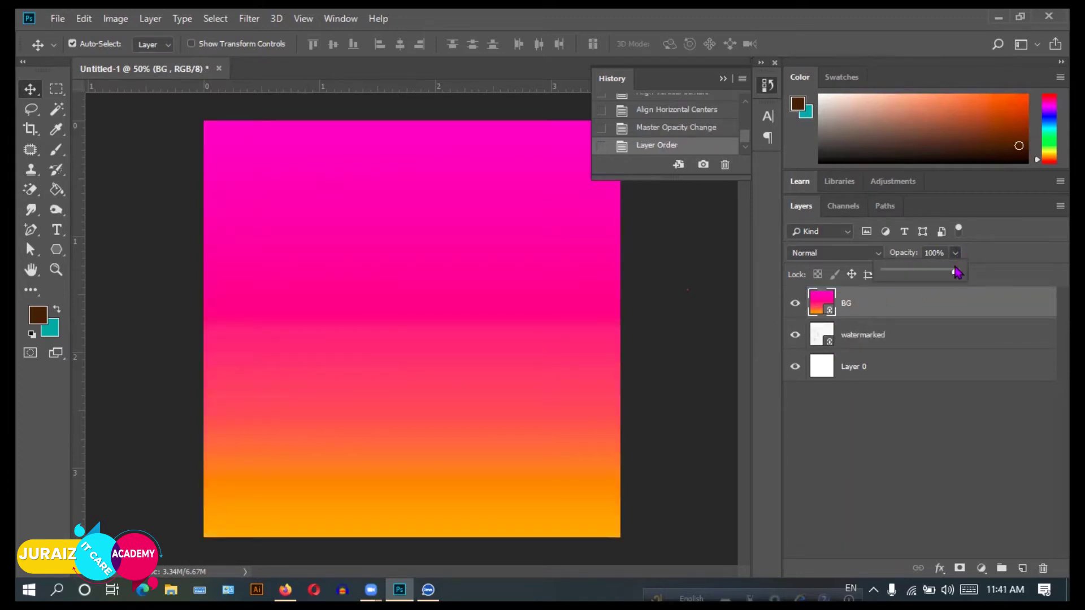
pyautogui.moveTo(956, 274)
pyautogui.mouseDown()
pyautogui.moveTo(933, 277)
pyautogui.moveTo(962, 284)
pyautogui.mouseUp()
pyautogui.click(879, 338)
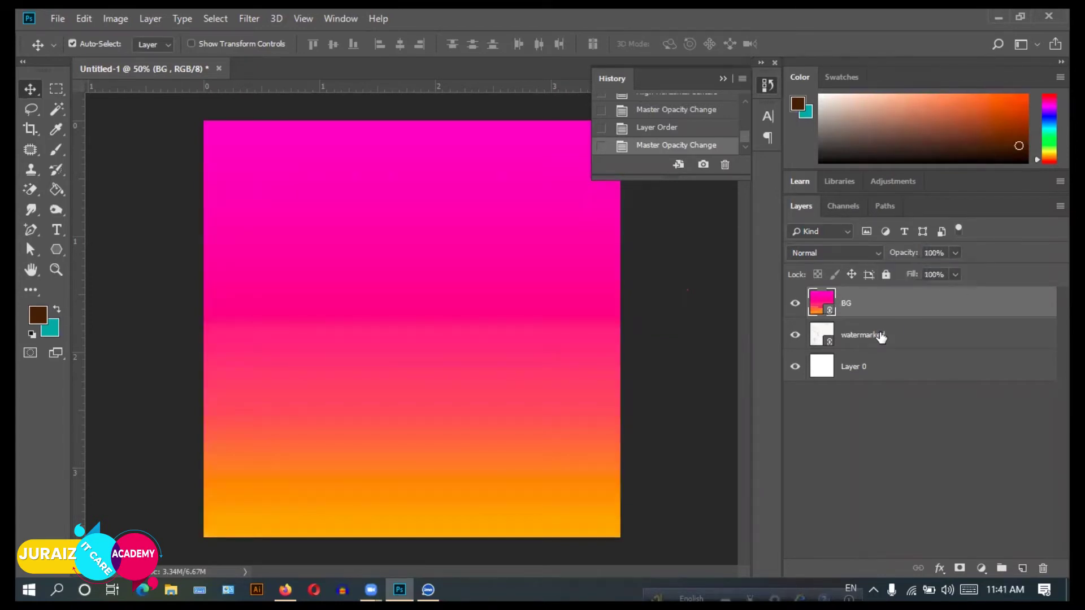
pyautogui.click(853, 338)
pyautogui.click(955, 253)
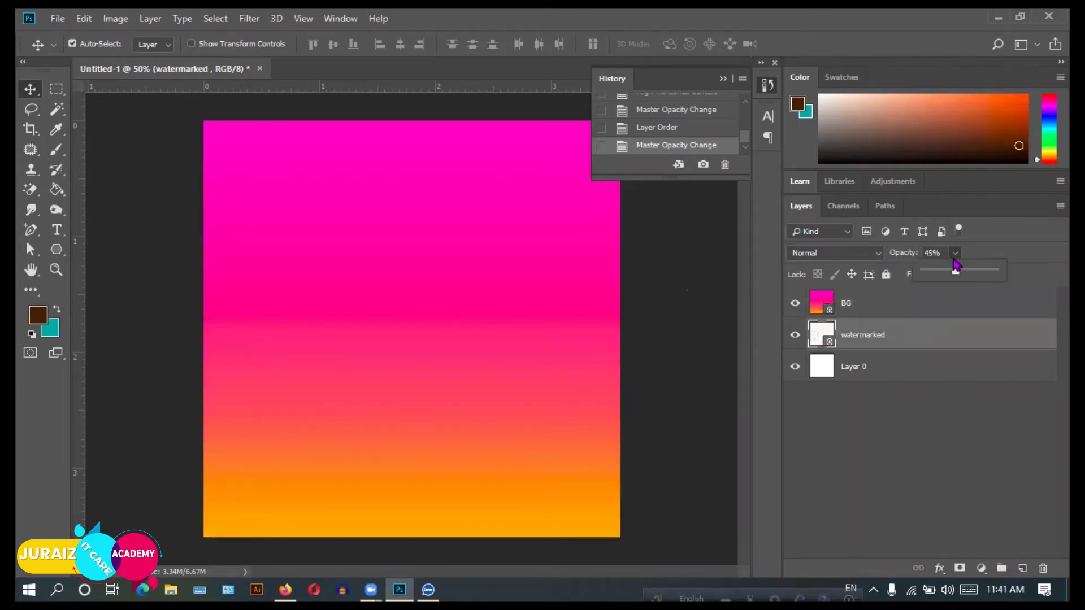
pyautogui.moveTo(957, 270)
pyautogui.mouseDown()
pyautogui.moveTo(985, 278)
pyautogui.moveTo(973, 274)
pyautogui.mouseUp()
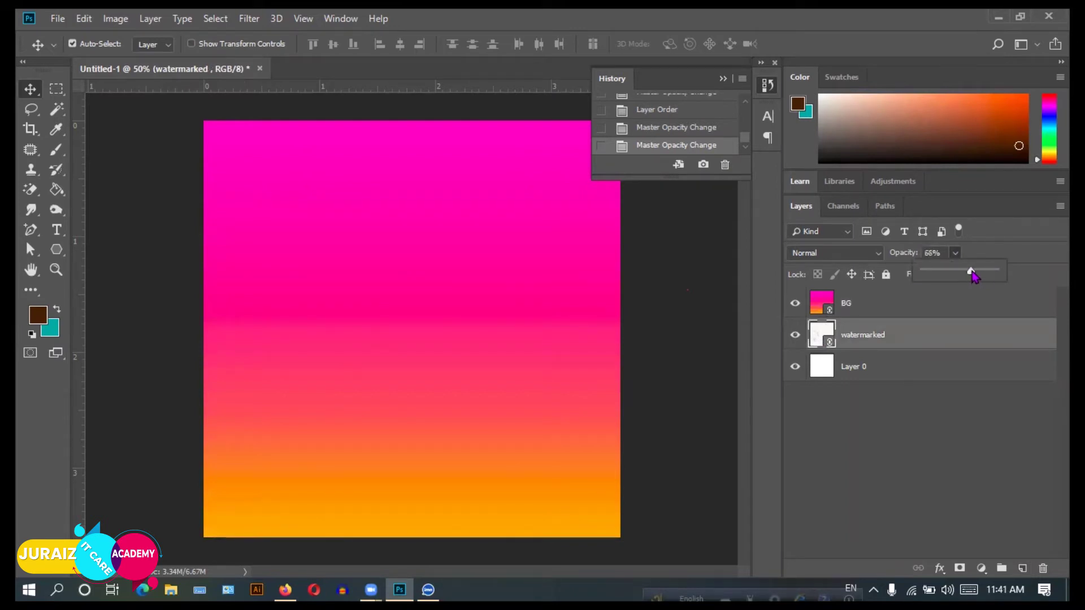
pyautogui.click(898, 309)
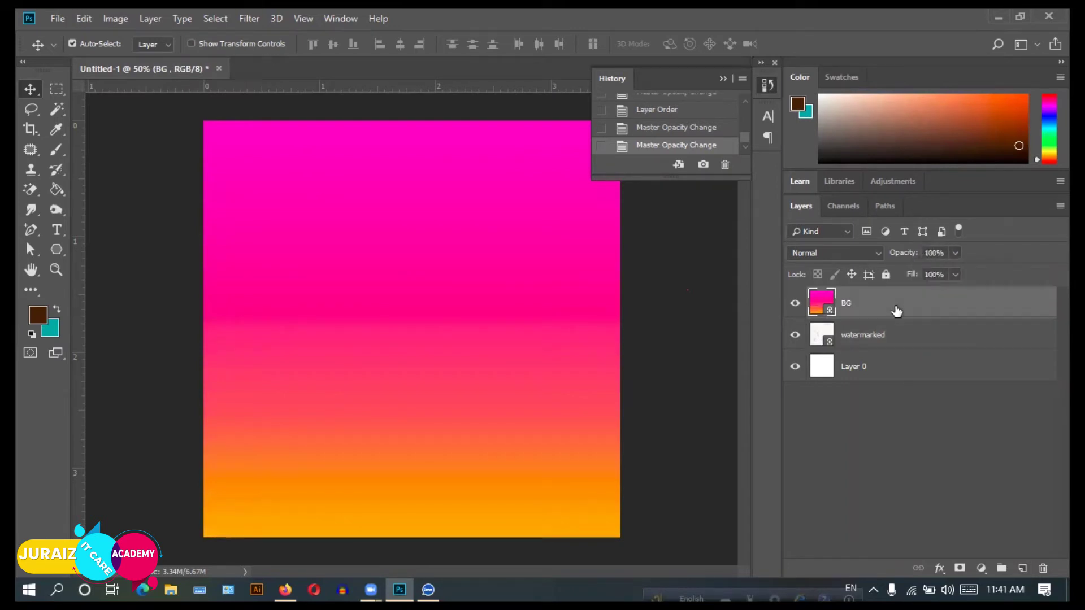
pyautogui.click(868, 339)
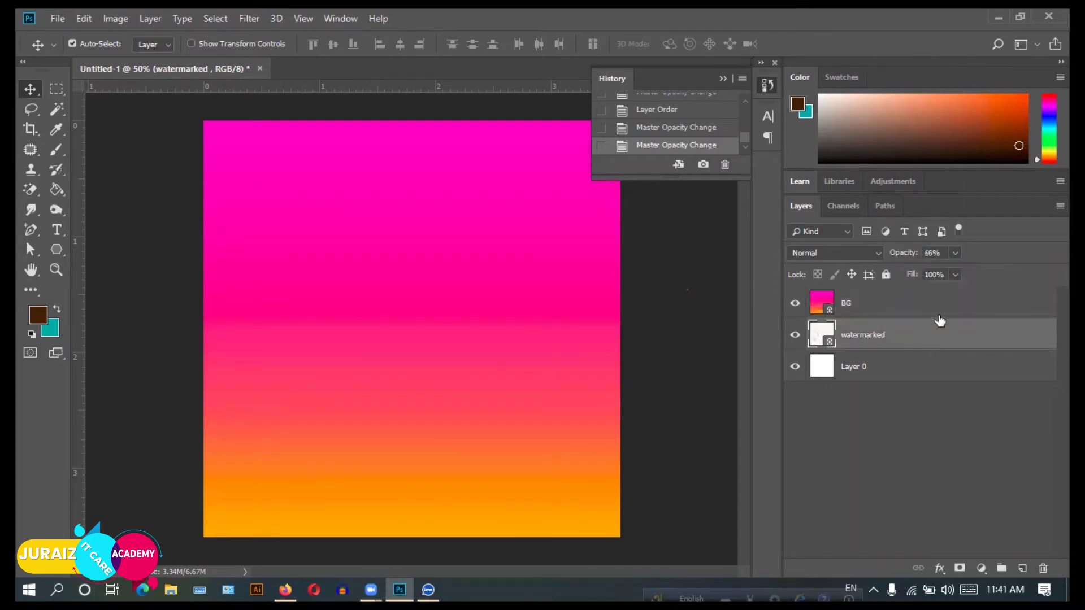
pyautogui.moveTo(955, 253); pyautogui.dragTo(956, 273)
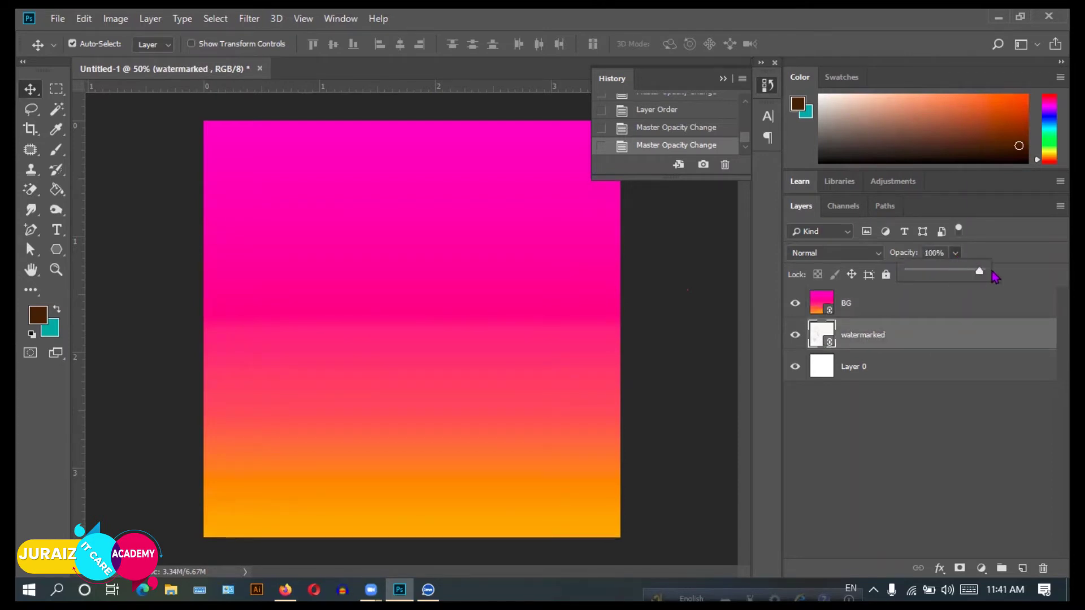
# Set the BG layer's opacity to 85% and select all three layers together.
pyautogui.click(915, 305)
pyautogui.click(955, 254)
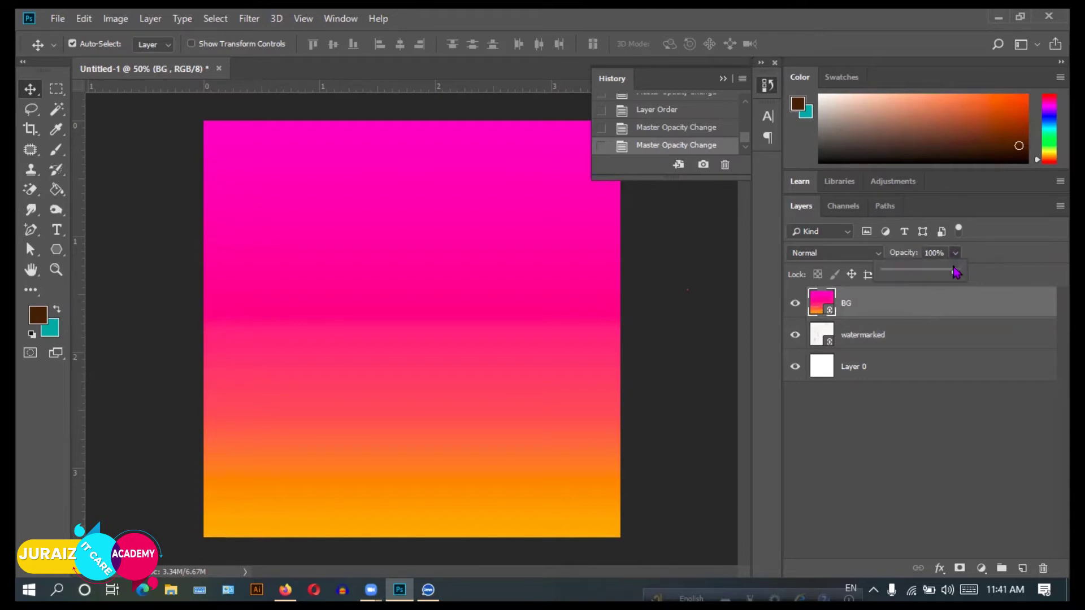
pyautogui.moveTo(956, 272); pyautogui.dragTo(947, 277)
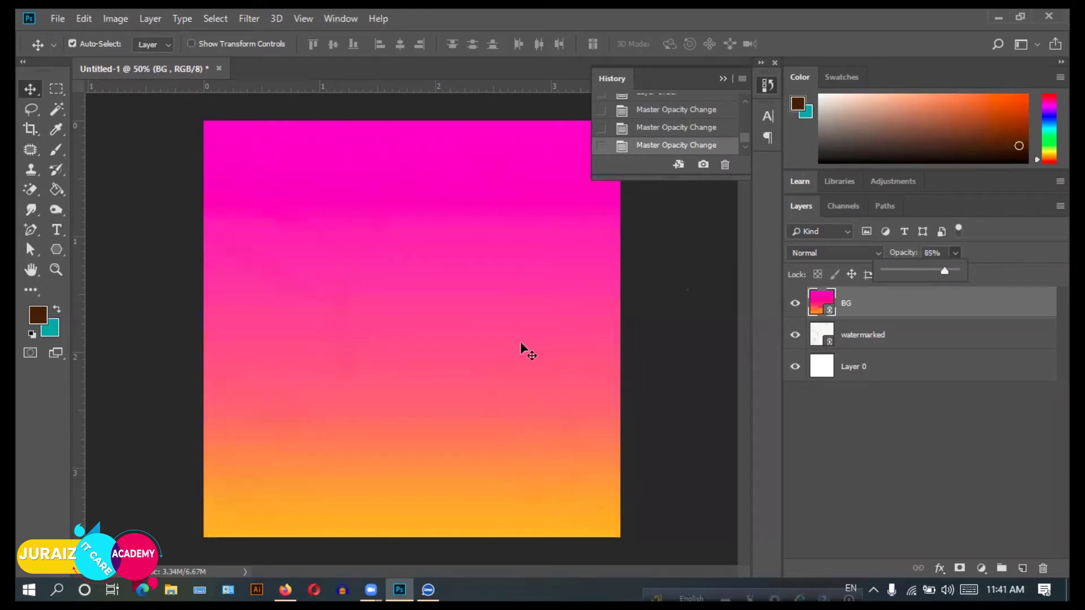
pyautogui.click(891, 411)
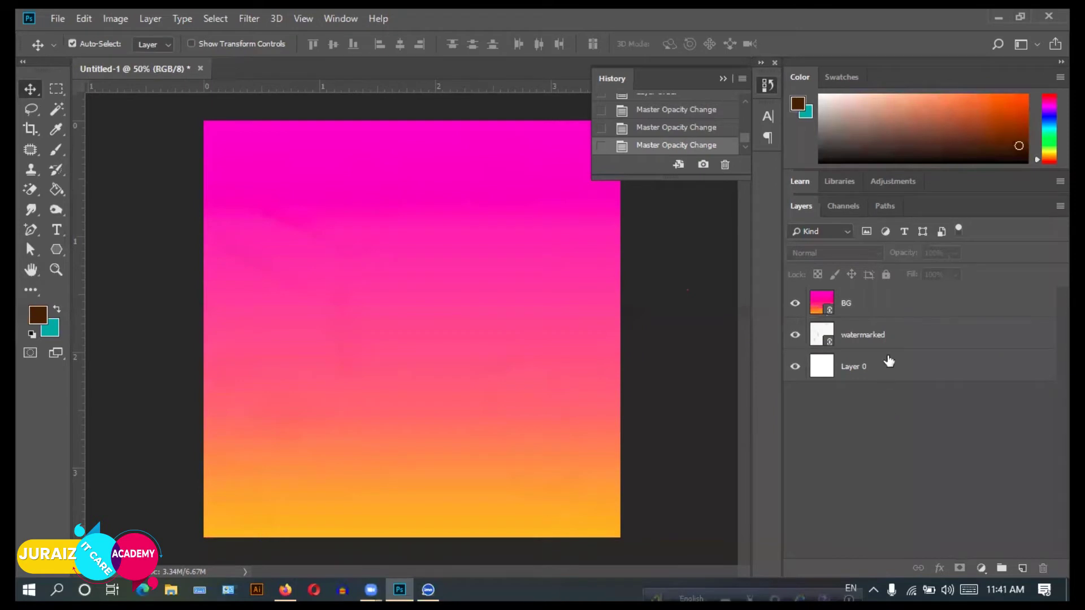
pyautogui.keyDown('ctrl'); pyautogui.click(895, 365); pyautogui.keyUp('ctrl')
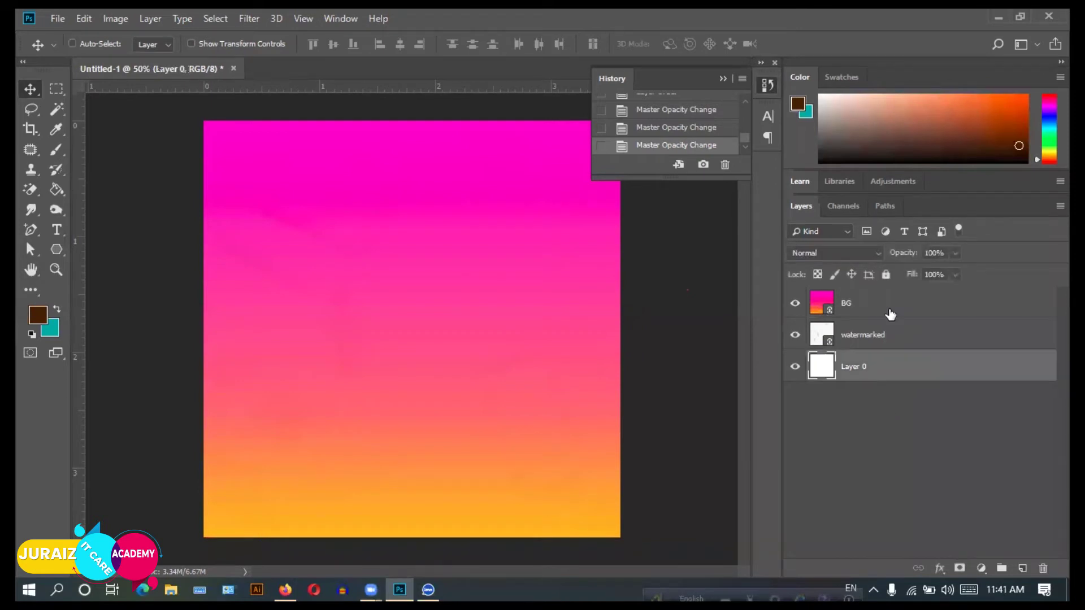
pyautogui.keyDown('ctrl'); pyautogui.click(890, 315); pyautogui.keyUp('ctrl')
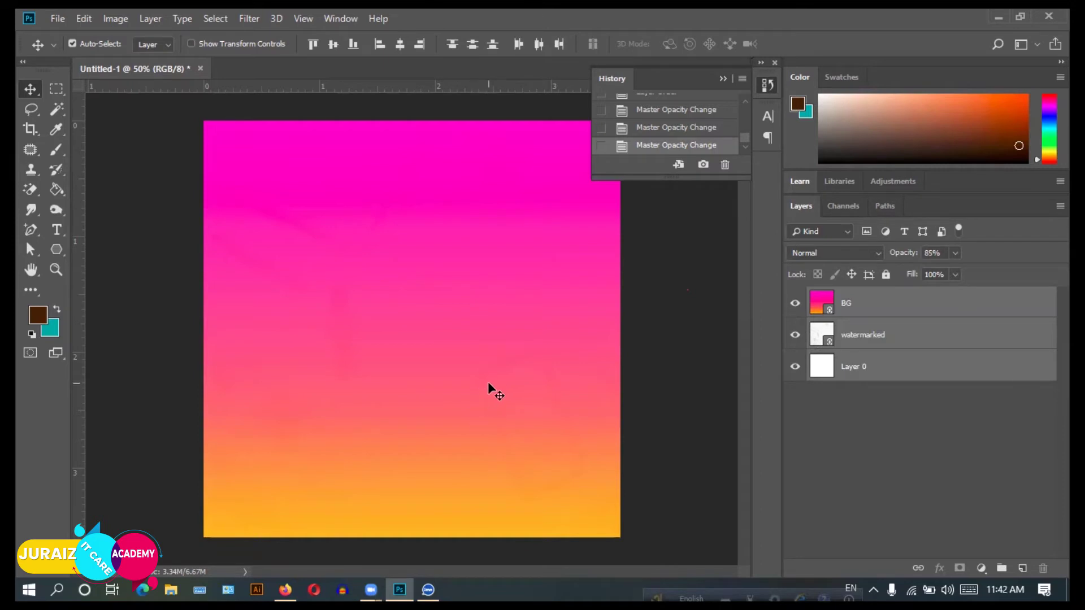
# Group BG, watermarked and Layer 0, name the group 'bd', and add a new empty layer above.
pyautogui.click(1001, 568)
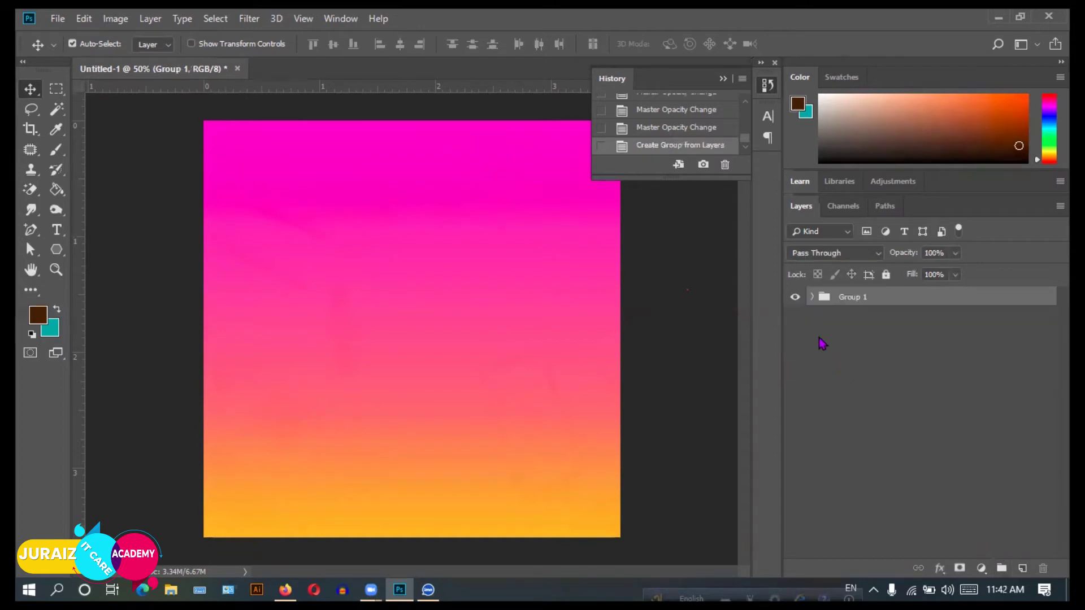
pyautogui.click(795, 297)
pyautogui.doubleClick(857, 298)
pyautogui.write('bd')
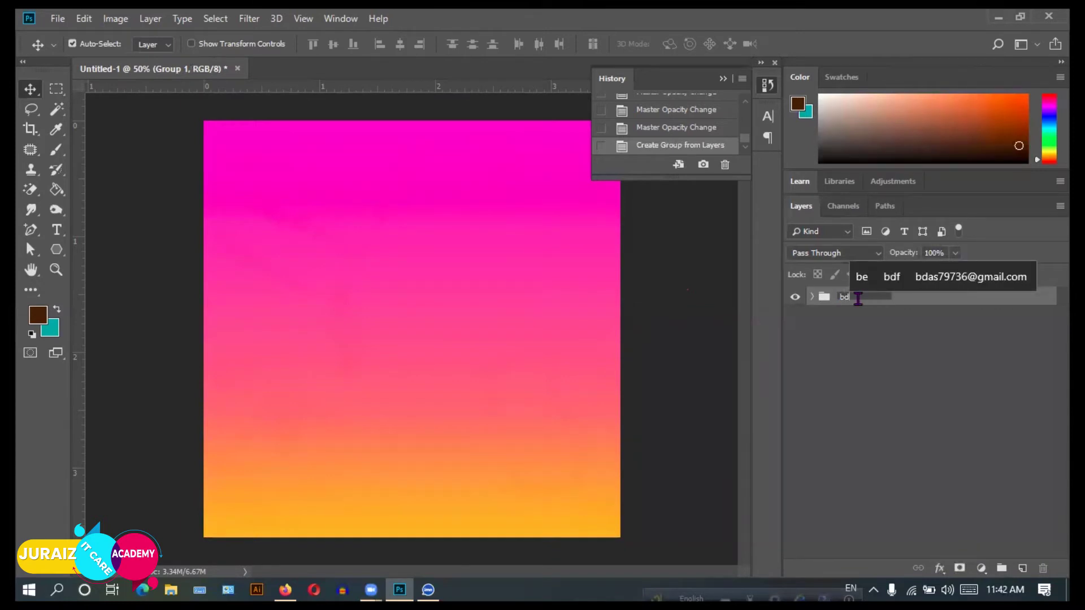
pyautogui.press('Return')
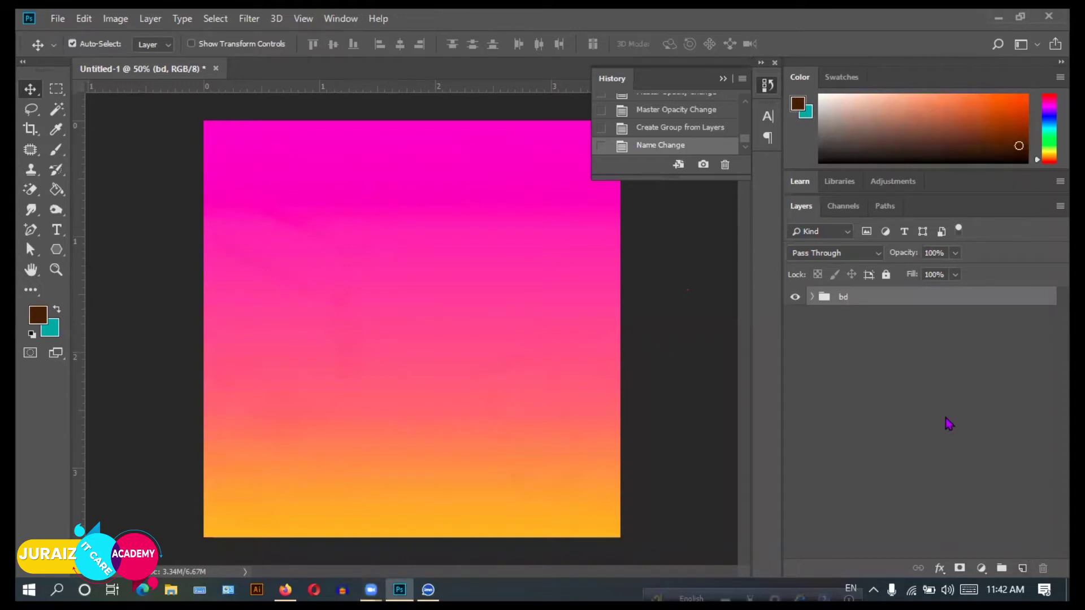
pyautogui.click(1024, 569)
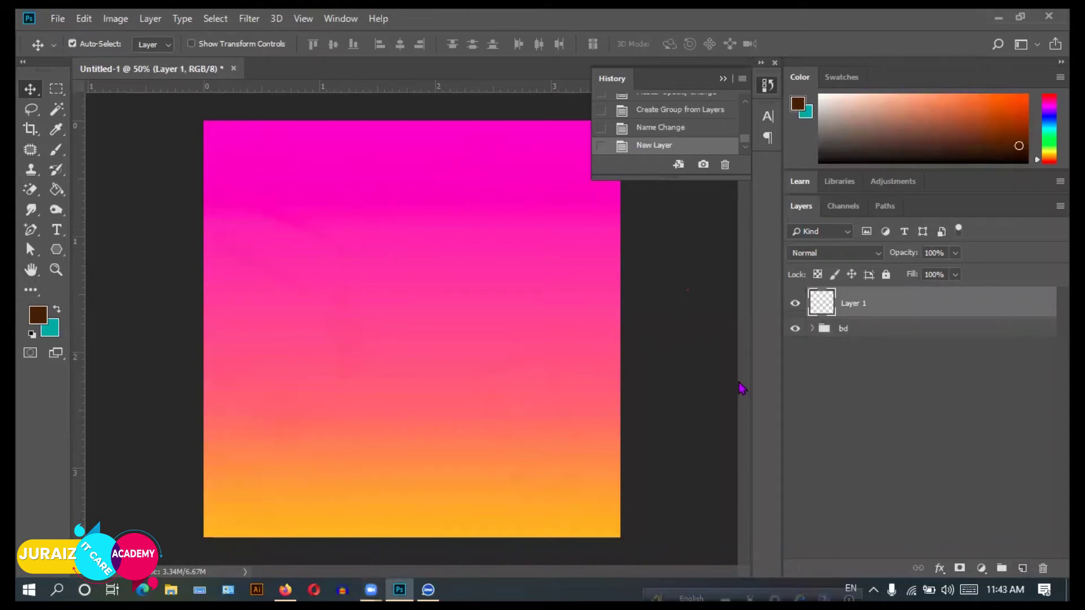
# Place female-student-26.png as a linked layer, scale it to about 27%, and nudge it right.
pyautogui.click(56, 18)
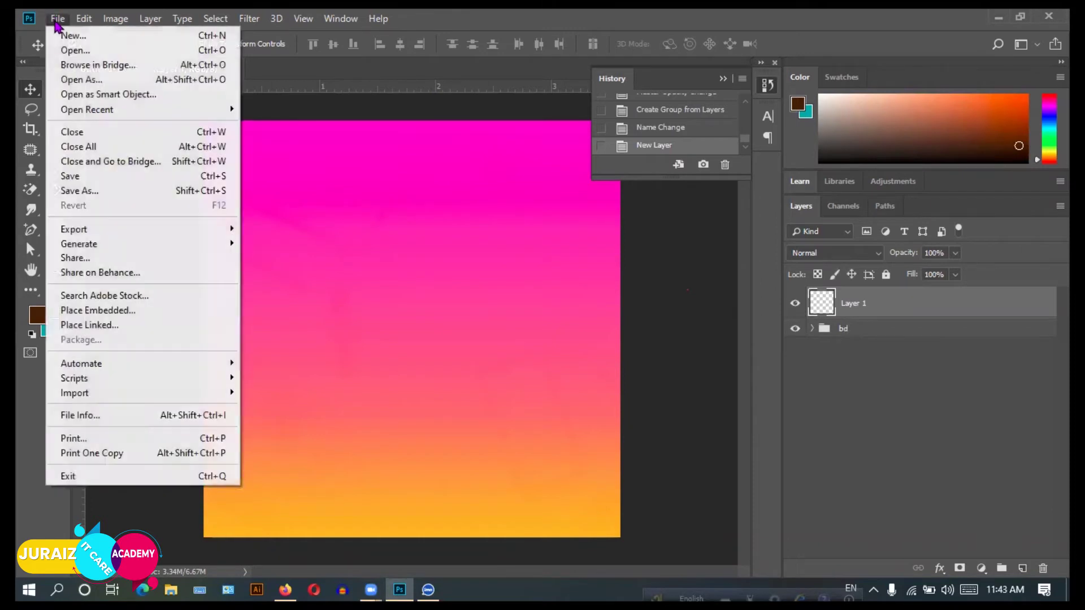
pyautogui.click(125, 325)
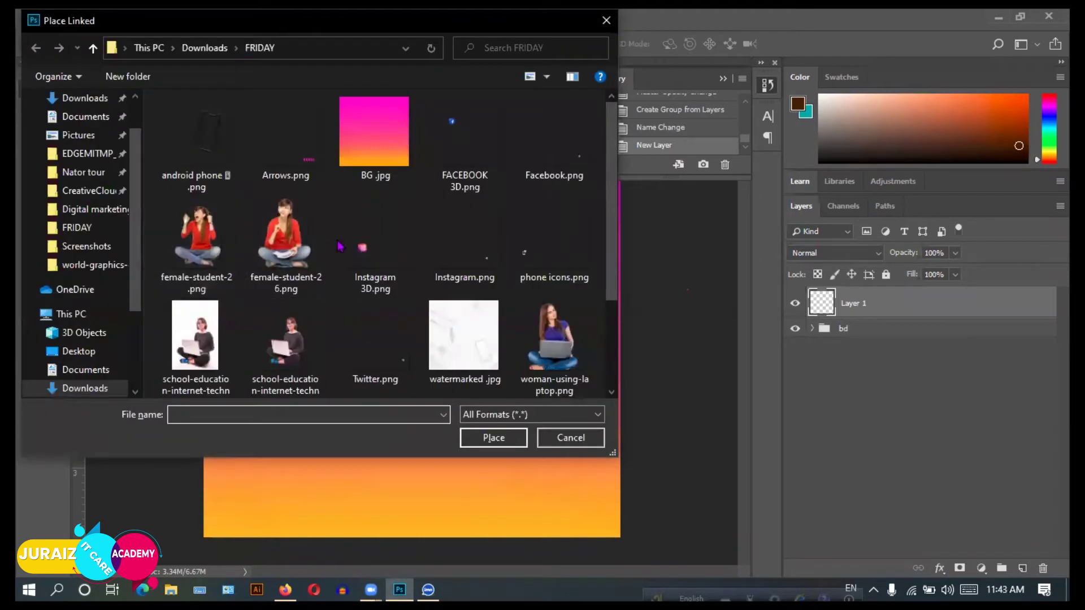
pyautogui.click(291, 226)
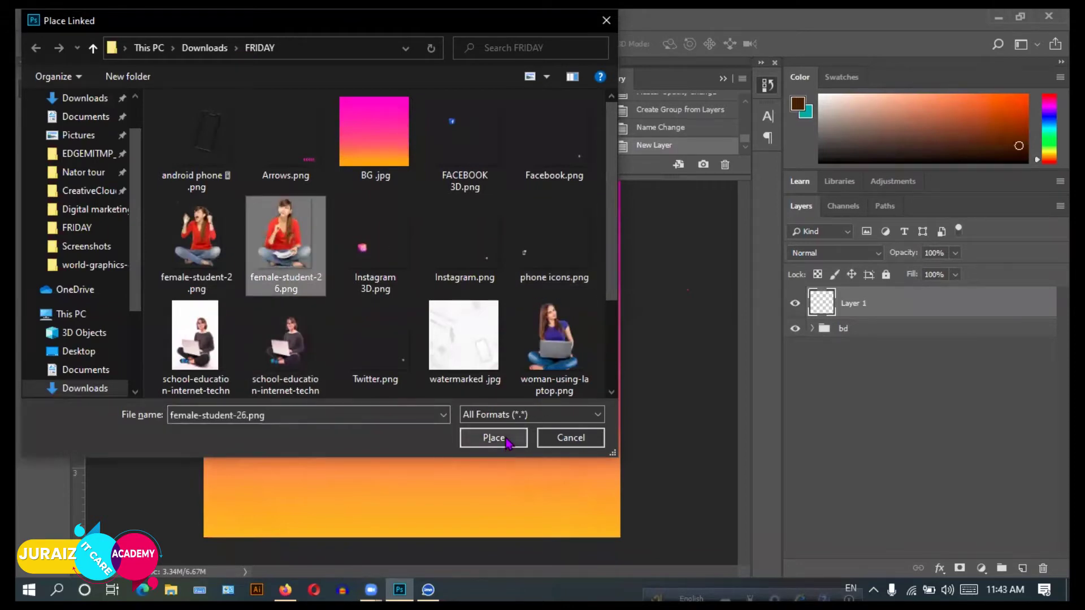
pyautogui.click(496, 439)
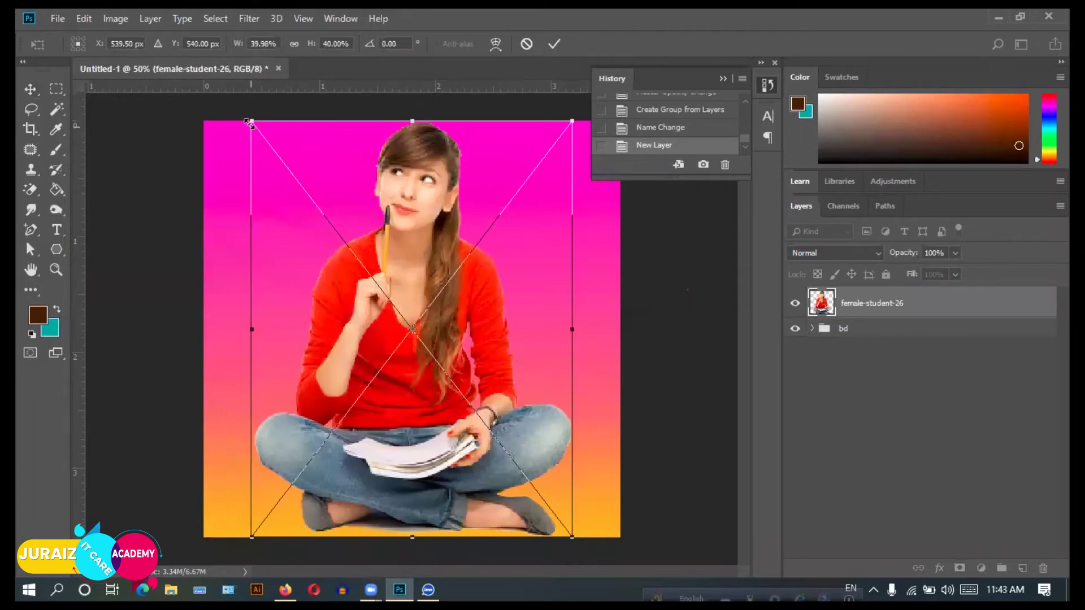
pyautogui.moveTo(251, 120); pyautogui.dragTo(302, 184)
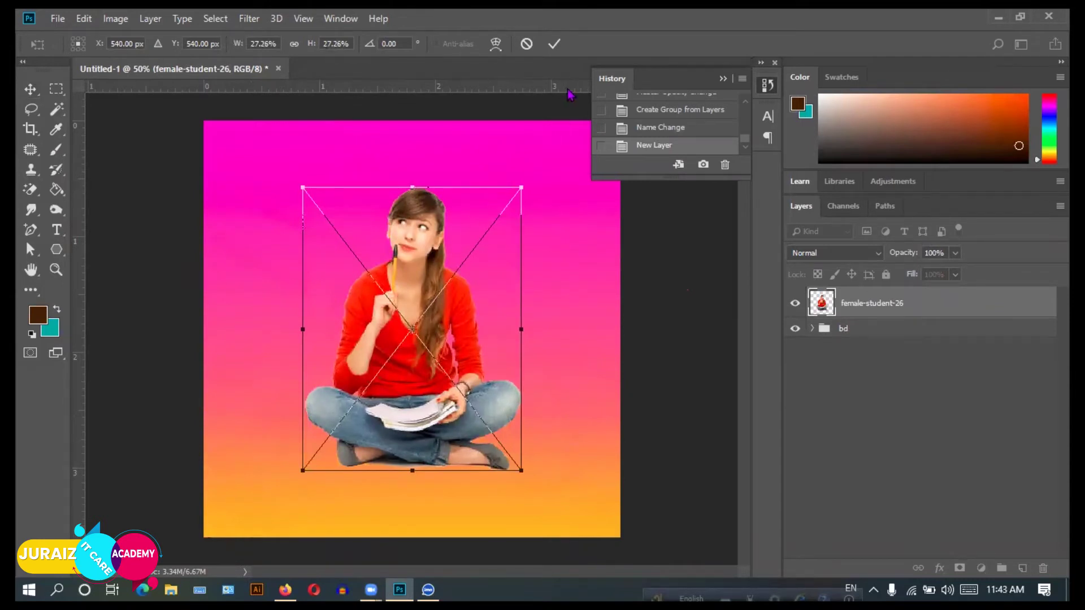
pyautogui.click(554, 43)
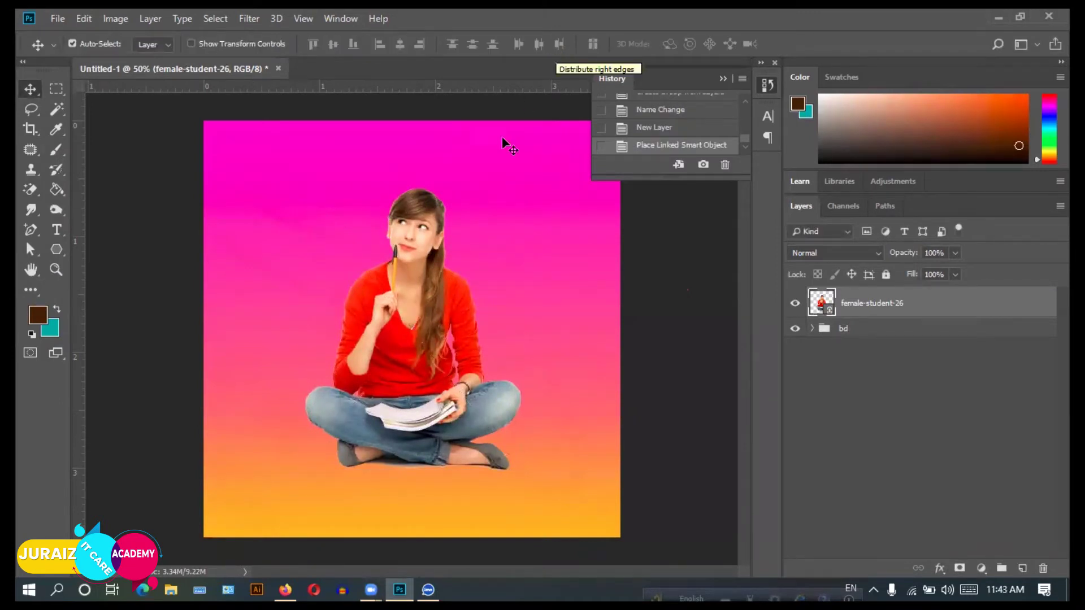
pyautogui.moveTo(406, 340); pyautogui.dragTo(417, 340)
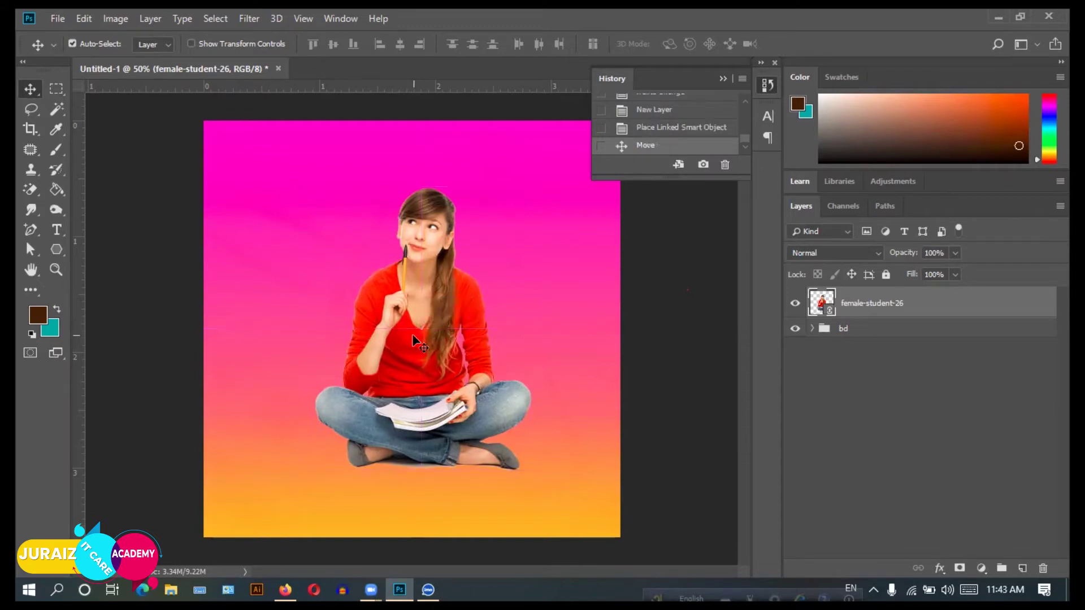
# Rasterize the female-student-26 layer and select it together with Layer 0 from the bd group.
pyautogui.rightClick(855, 304)
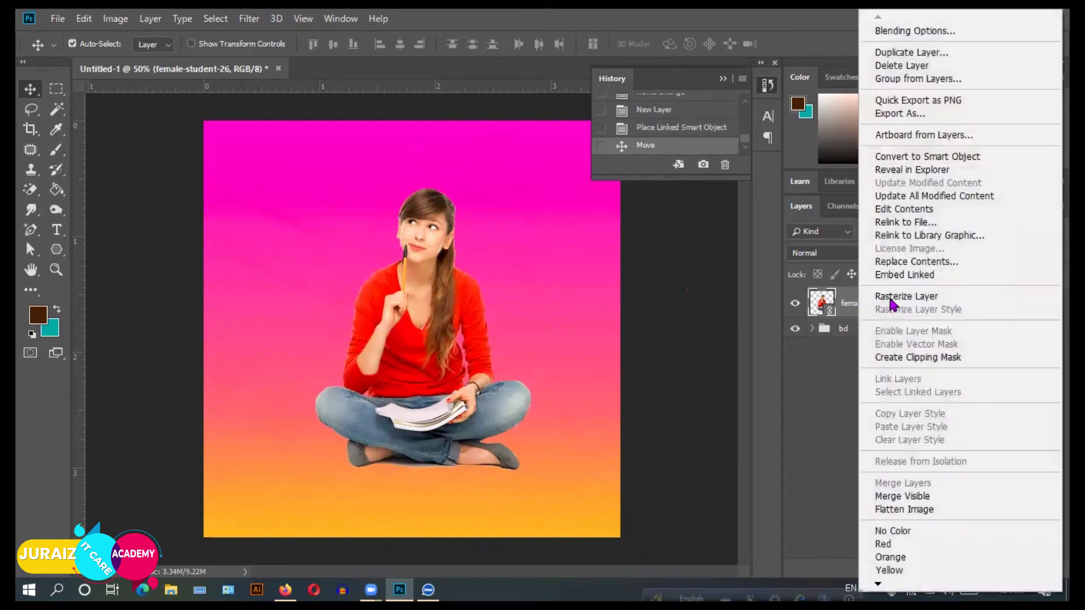
pyautogui.click(892, 298)
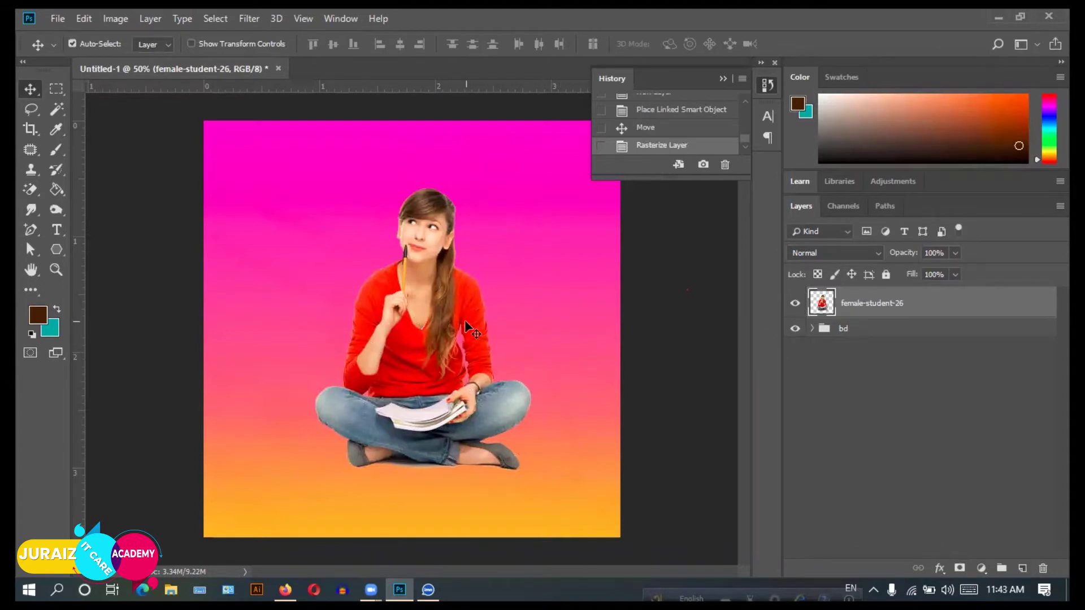
pyautogui.click(818, 332)
pyautogui.click(812, 329)
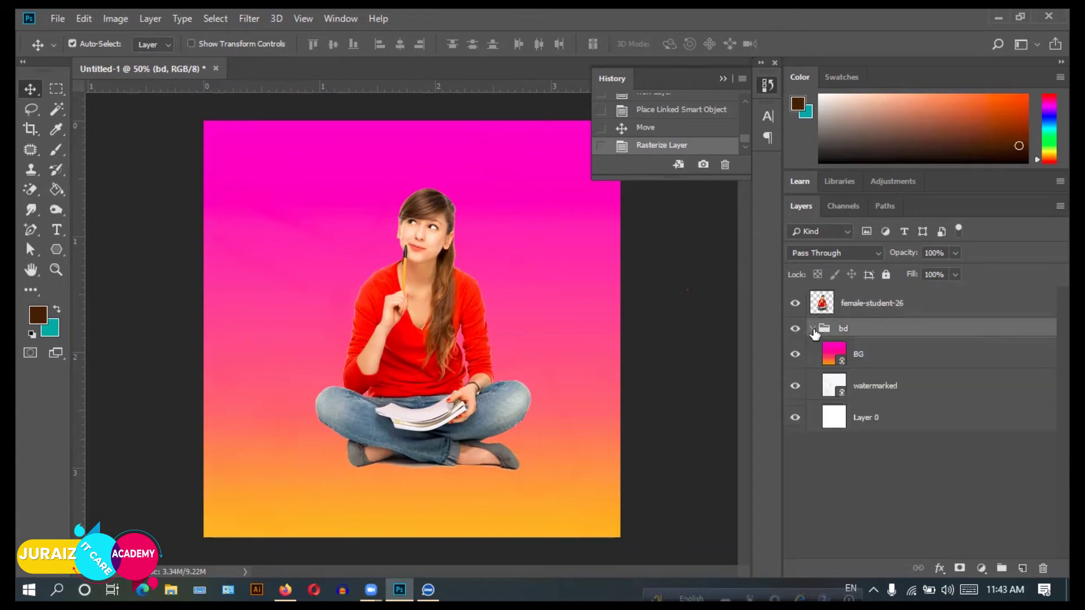
pyautogui.click(861, 421)
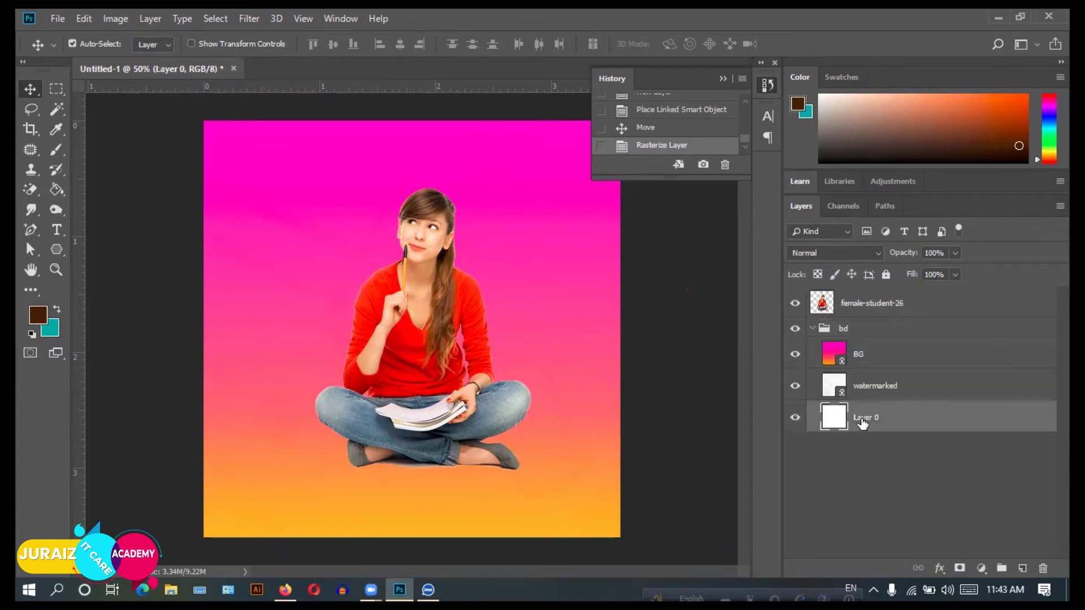
pyautogui.keyDown('ctrl'); pyautogui.click(860, 308); pyautogui.keyUp('ctrl')
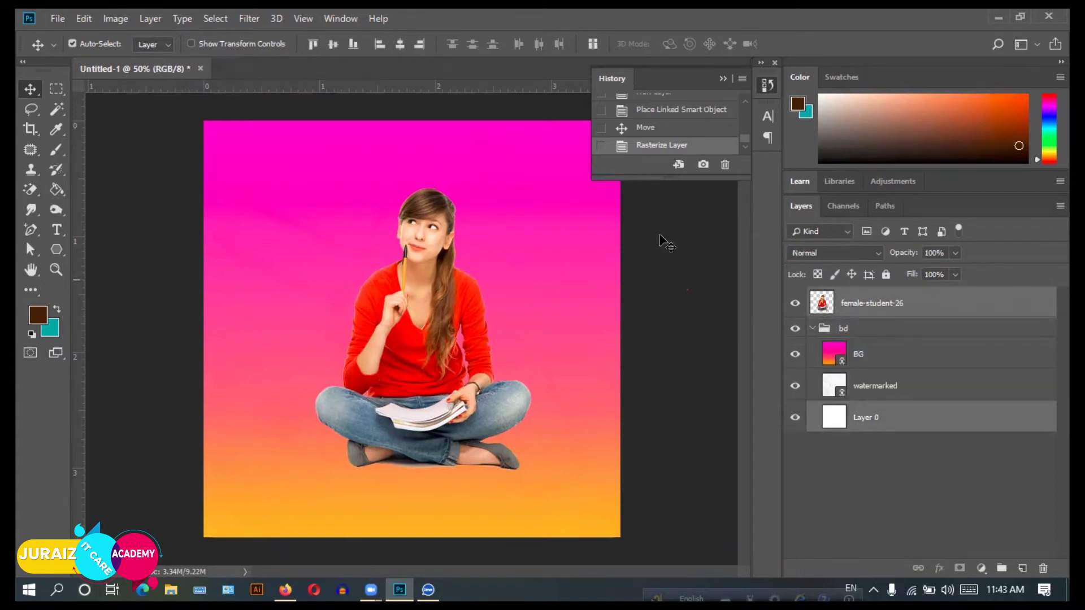
# Centre the student horizontally and vertically on the canvas, then add a new empty layer above it.
pyautogui.click(400, 45)
pyautogui.click(332, 45)
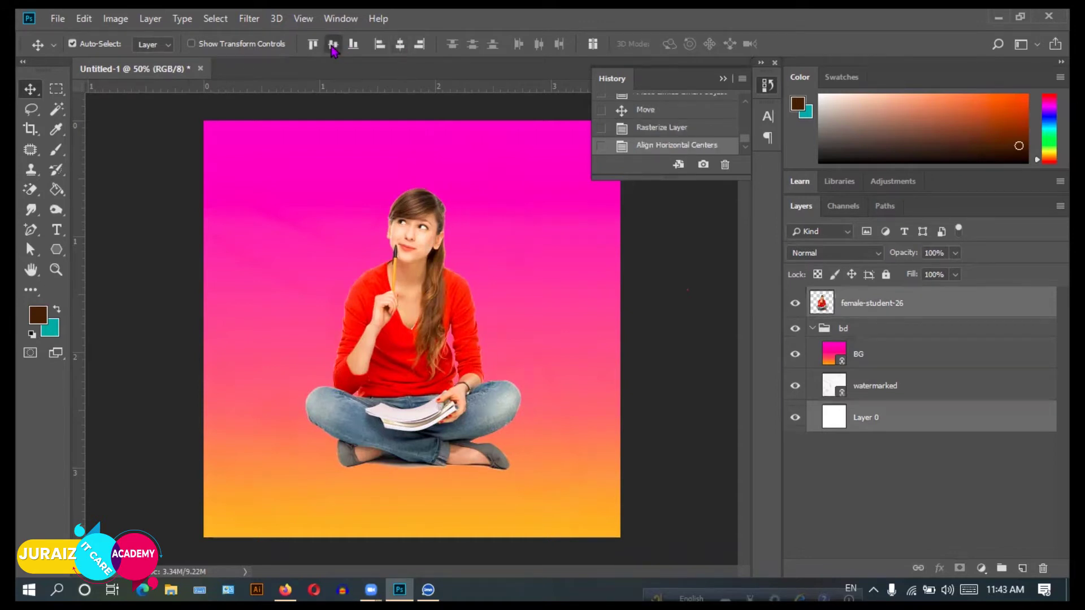
pyautogui.click(333, 46)
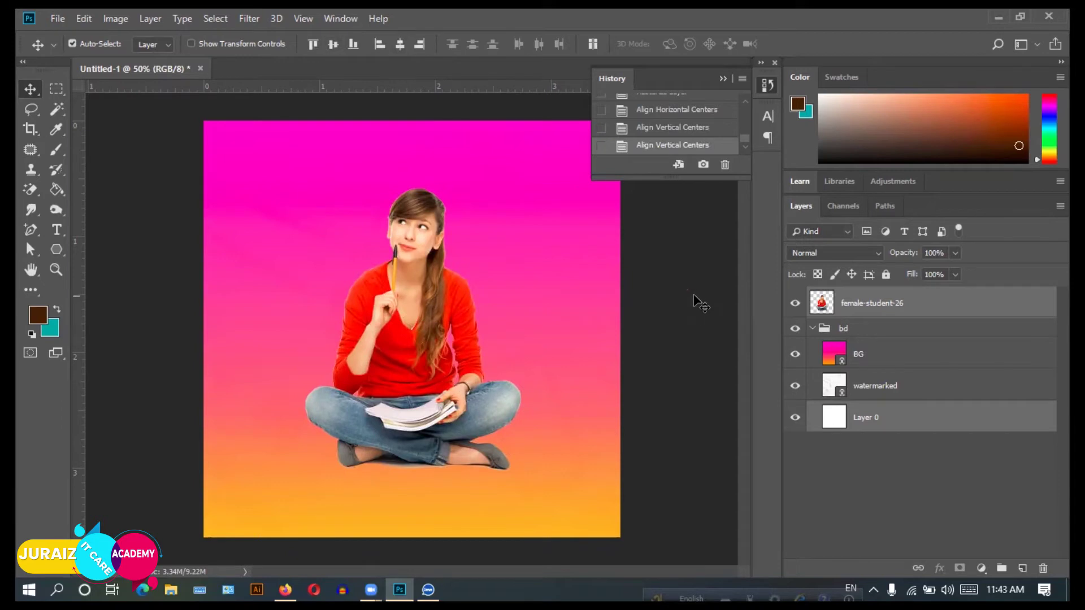
pyautogui.click(812, 328)
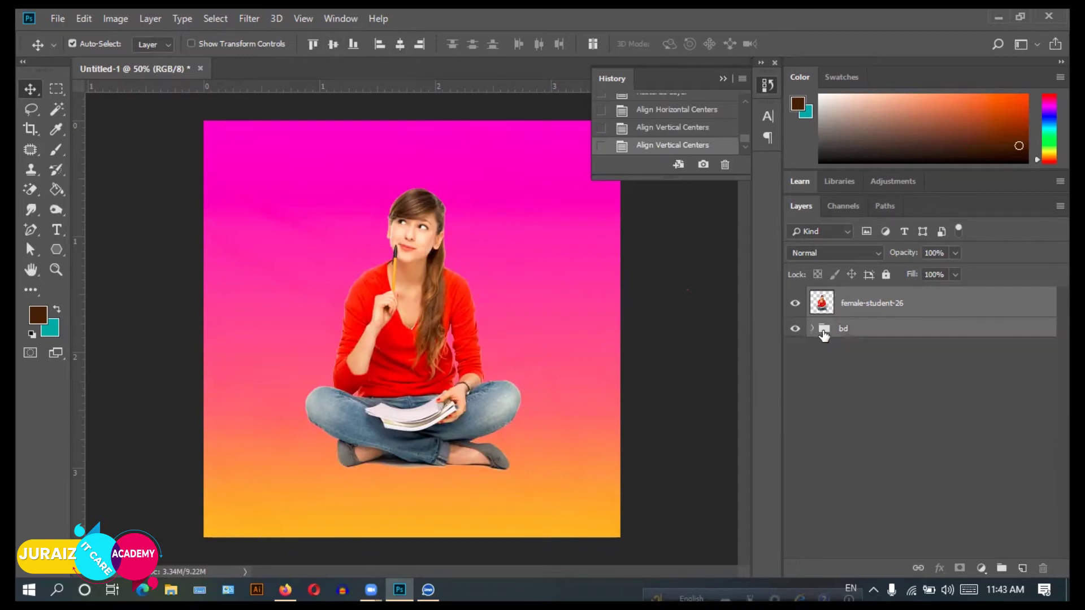
pyautogui.click(870, 302)
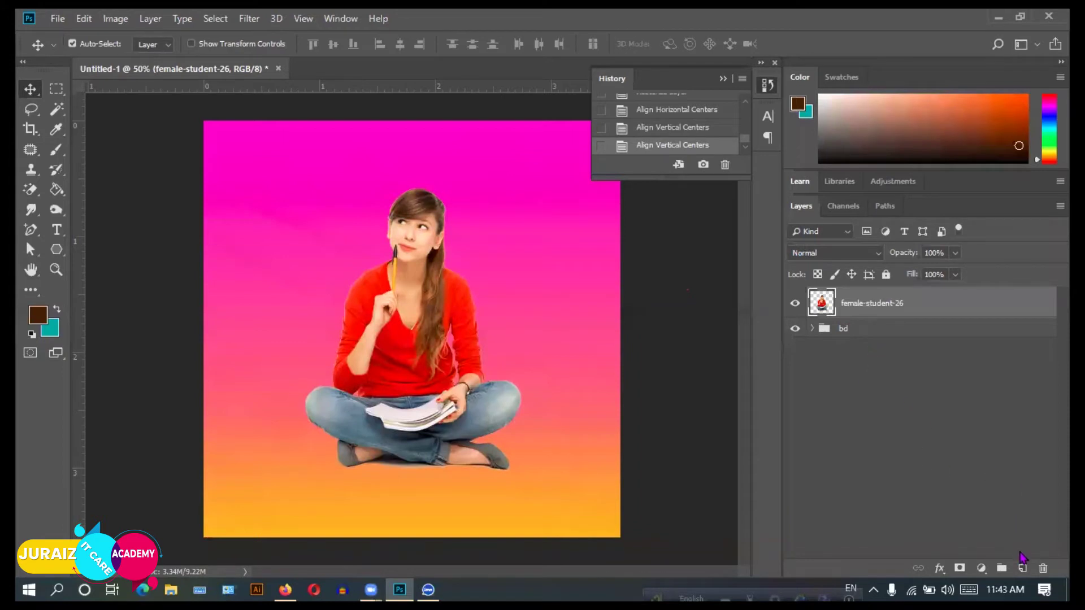
pyautogui.click(1023, 567)
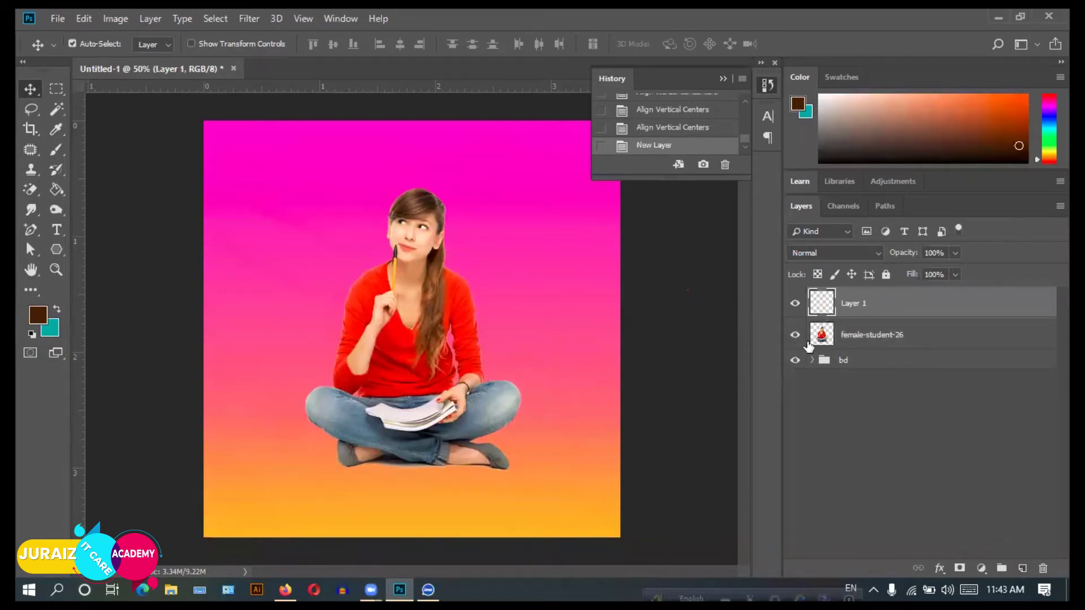
# Hide the student and place the android phone PNG as a linked layer, shrunk and committed.
pyautogui.click(795, 335)
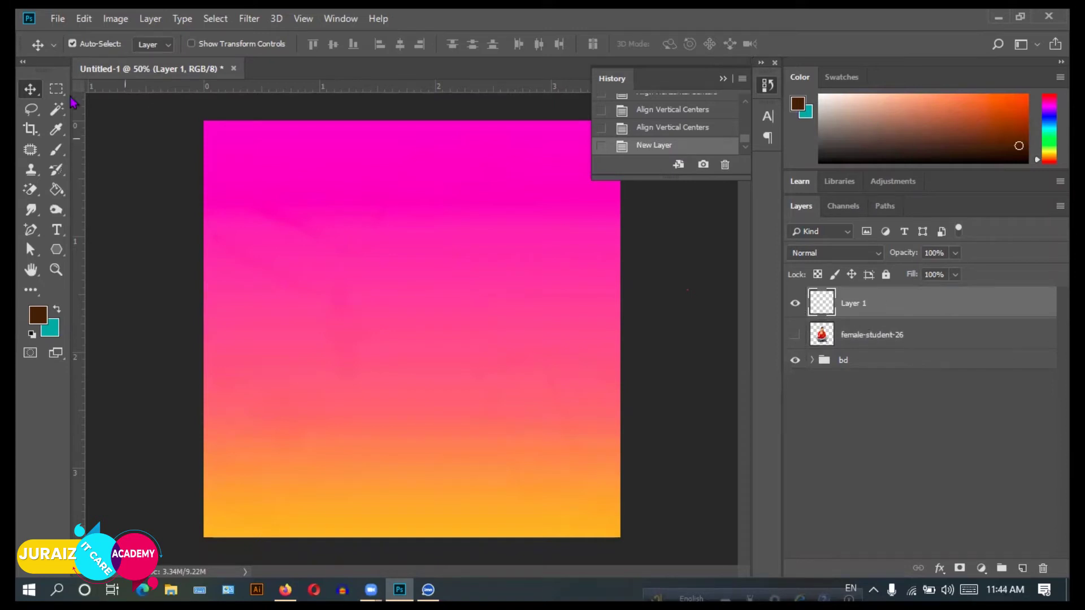
pyautogui.click(56, 23)
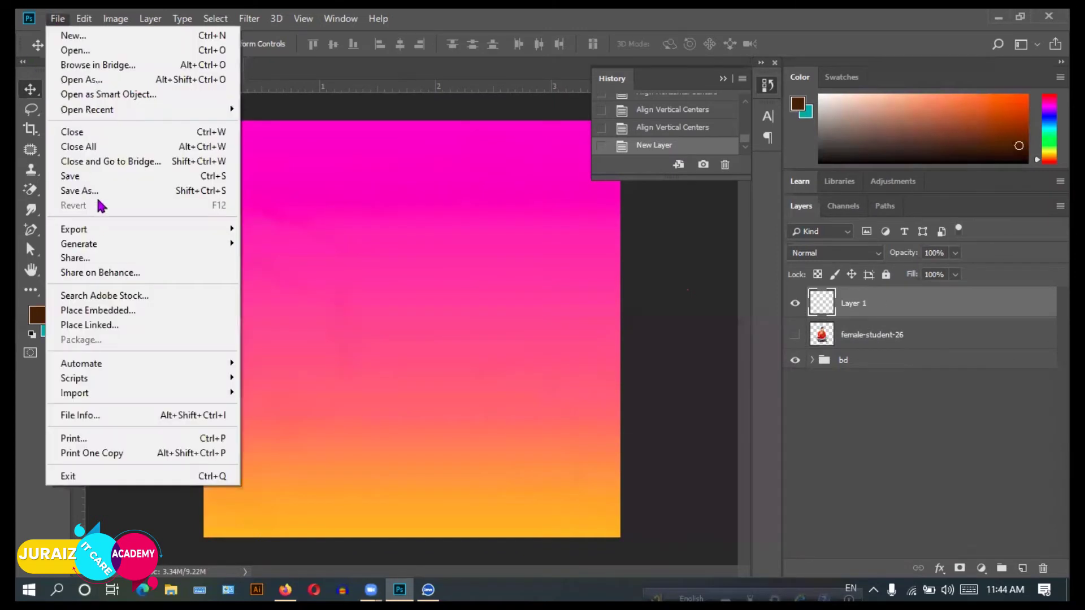
pyautogui.click(92, 326)
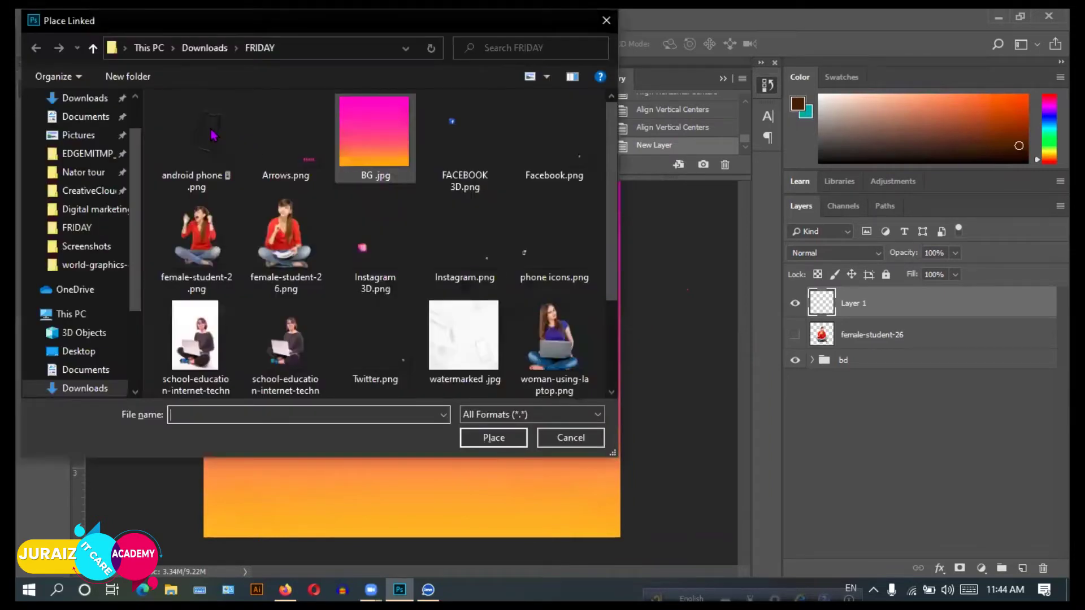
pyautogui.click(213, 134)
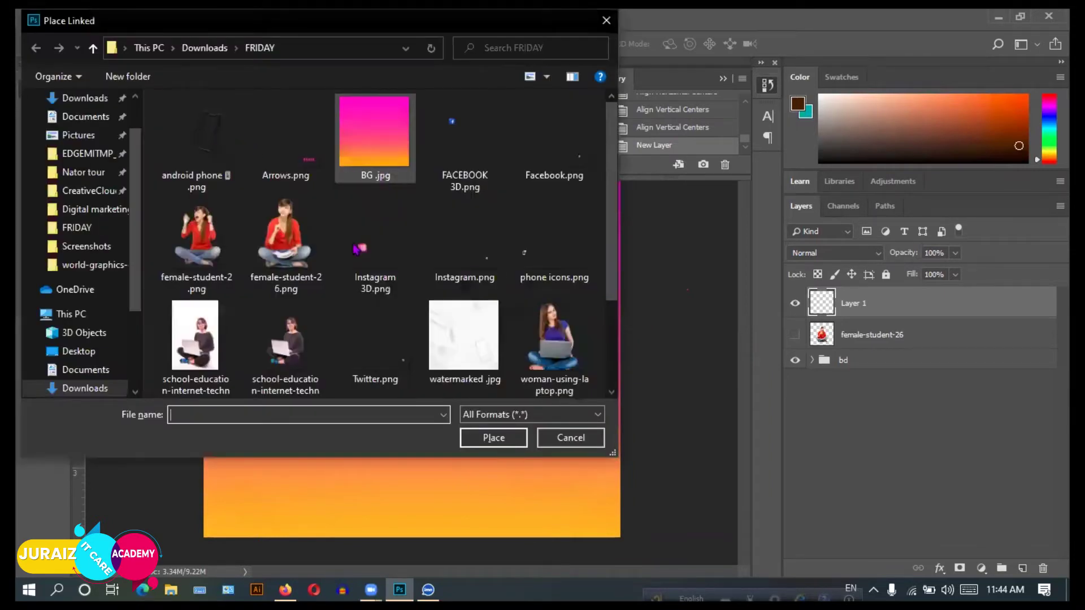
pyautogui.click(493, 436)
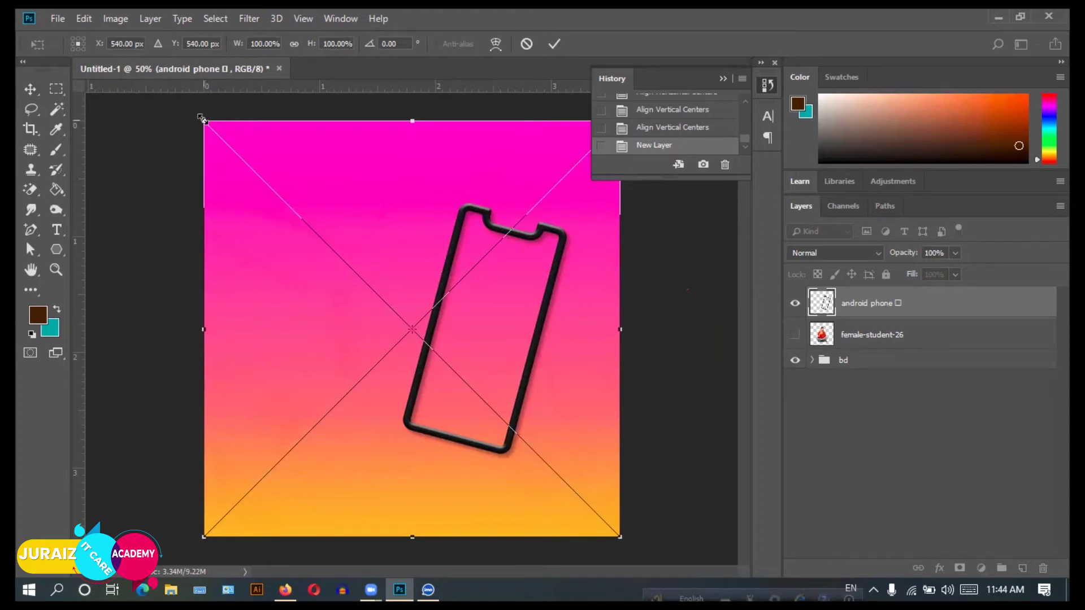
pyautogui.moveTo(202, 119); pyautogui.dragTo(281, 161)
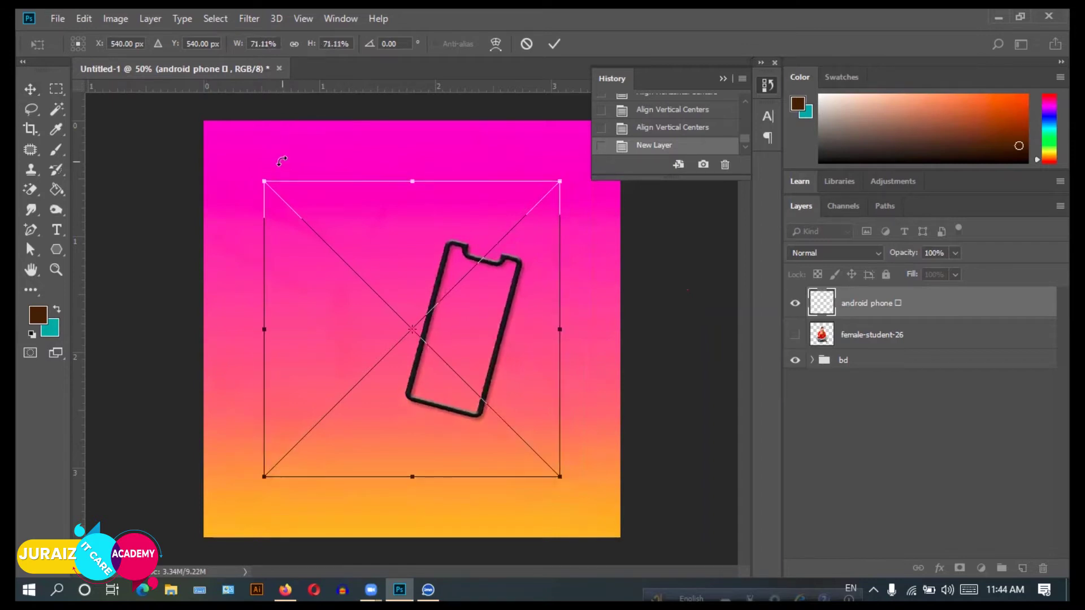
pyautogui.click(554, 44)
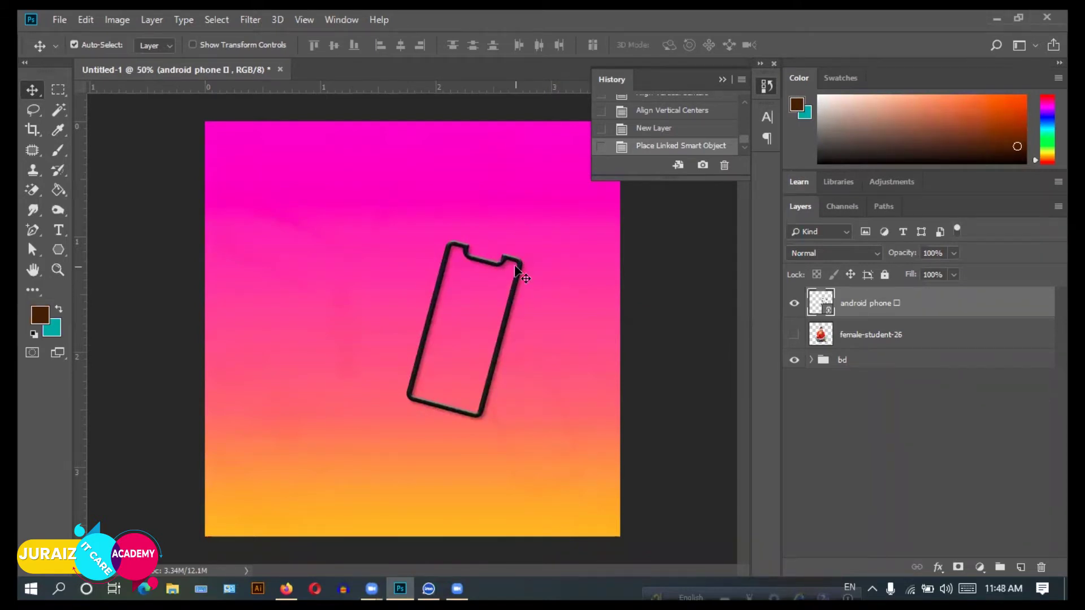
# Undo an accidental move of the gradient background with Ctrl+Z.
pyautogui.moveTo(516, 272); pyautogui.dragTo(531, 237)
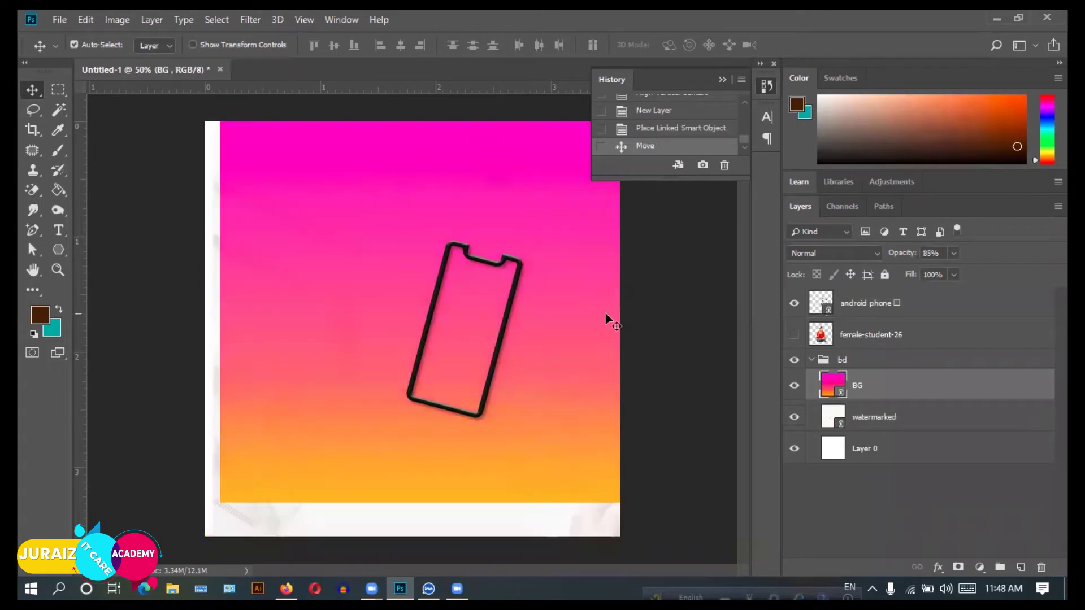
pyautogui.hotkey('ctrl', 'z')
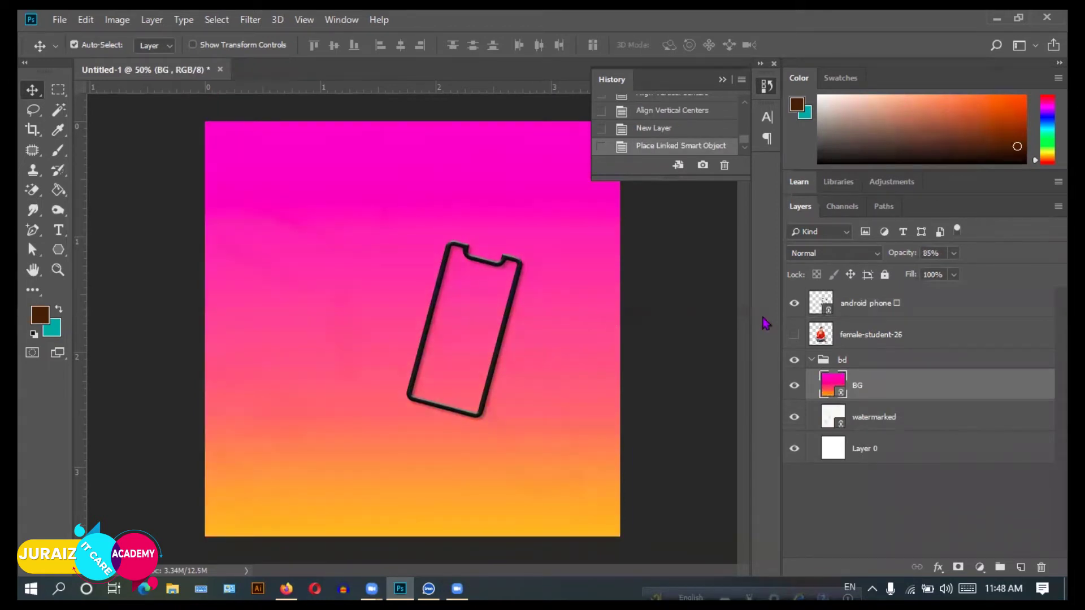
pyautogui.click(853, 339)
pyautogui.click(844, 308)
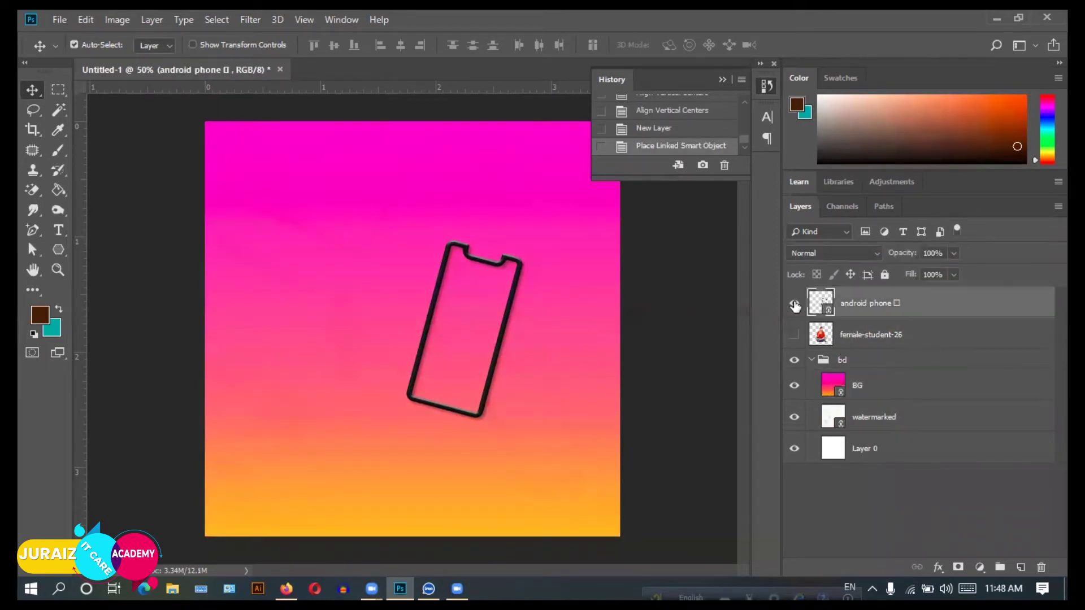
# Make female-student-26 visible again under the phone frame and switch to Firefox.
pyautogui.click(794, 303)
pyautogui.click(794, 303)
pyautogui.click(794, 335)
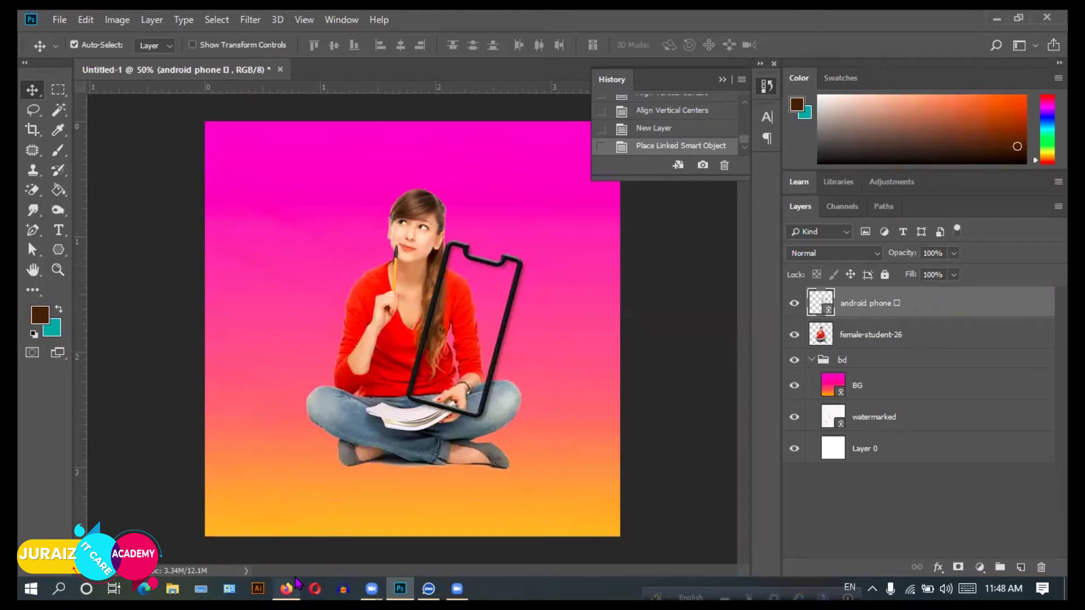
pyautogui.moveTo(286, 588)
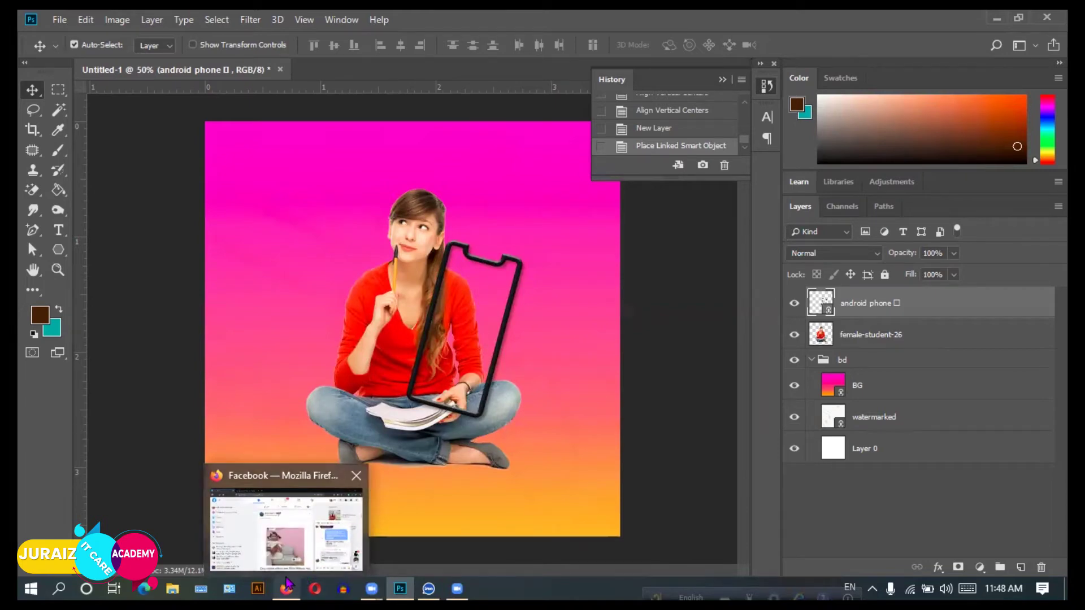
pyautogui.click(288, 583)
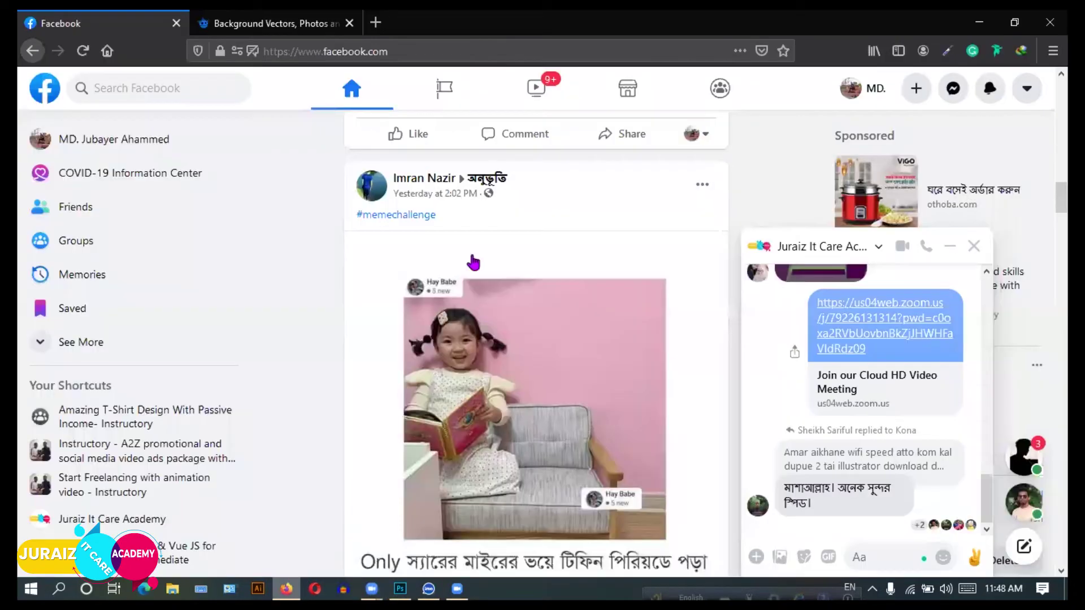
# Open a new Firefox tab and load pnghunter.com.
pyautogui.click(375, 23)
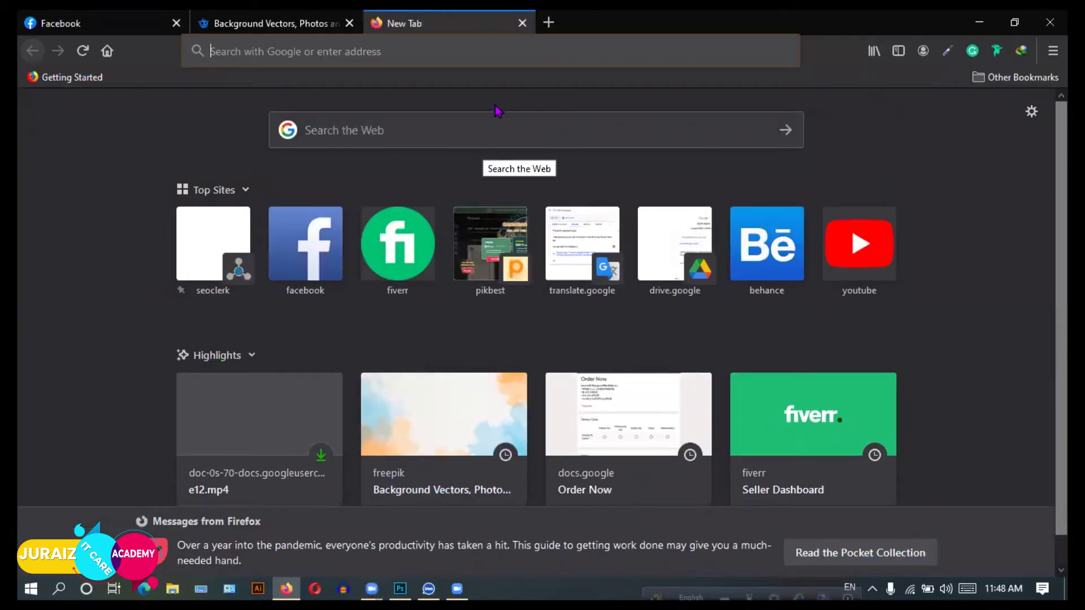
pyautogui.click(447, 52)
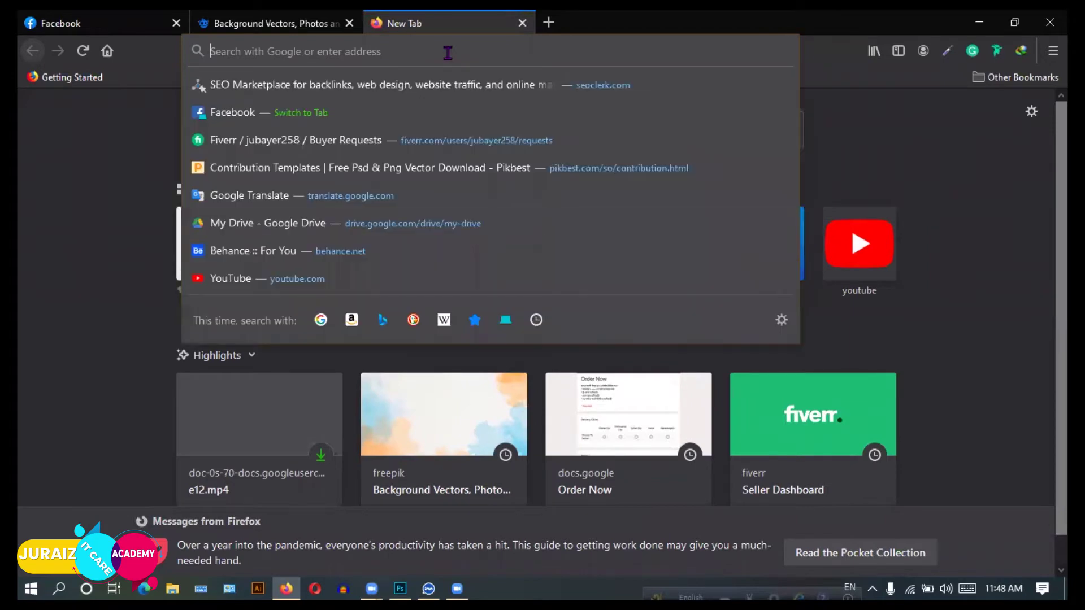
pyautogui.write('pnghunter.com/')
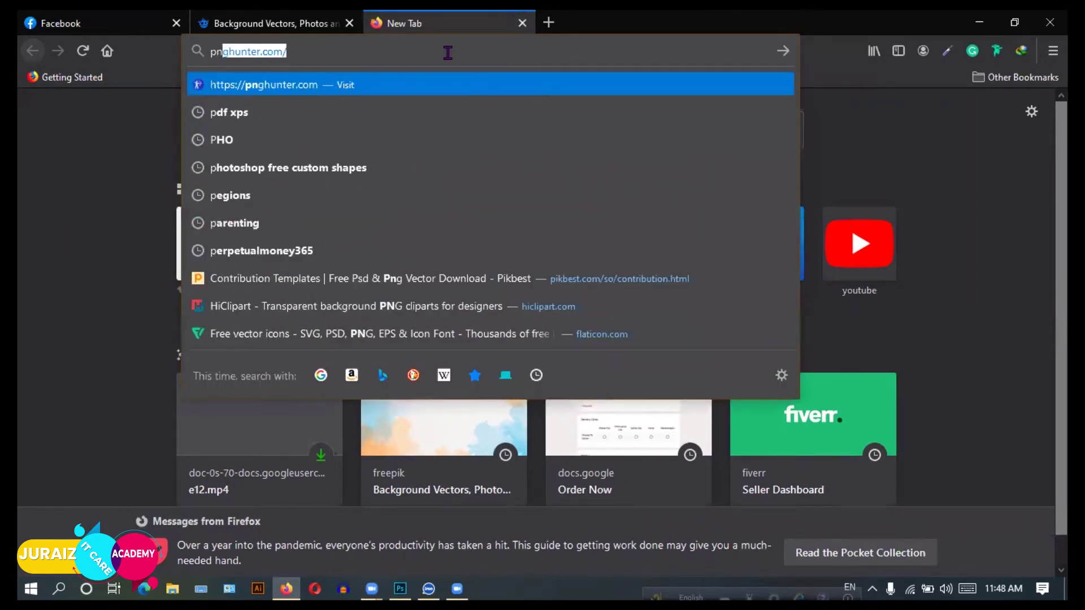
pyautogui.press('Right')
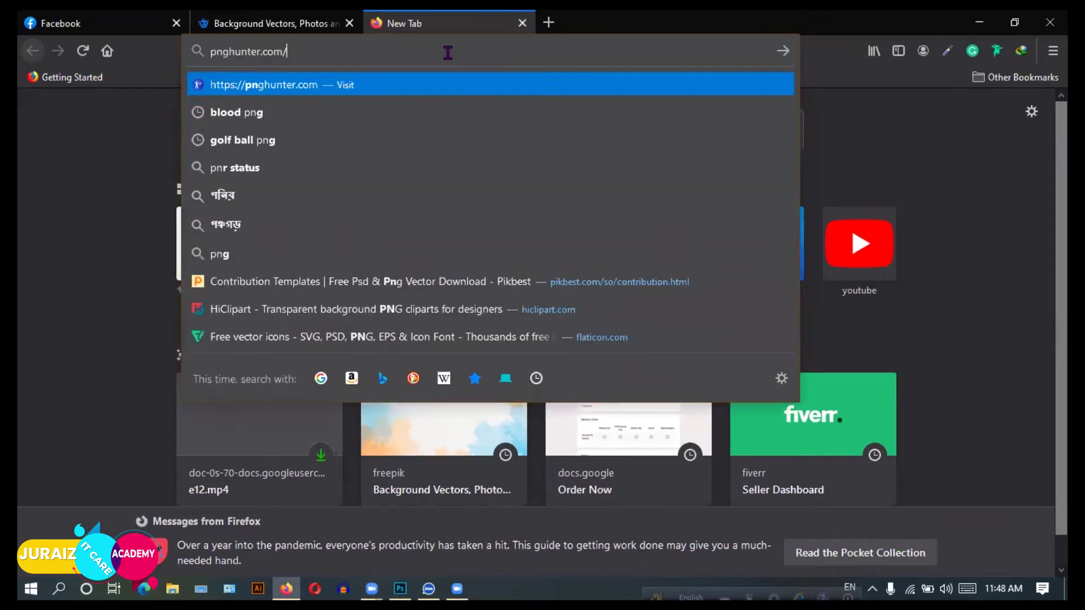
pyautogui.press('Return')
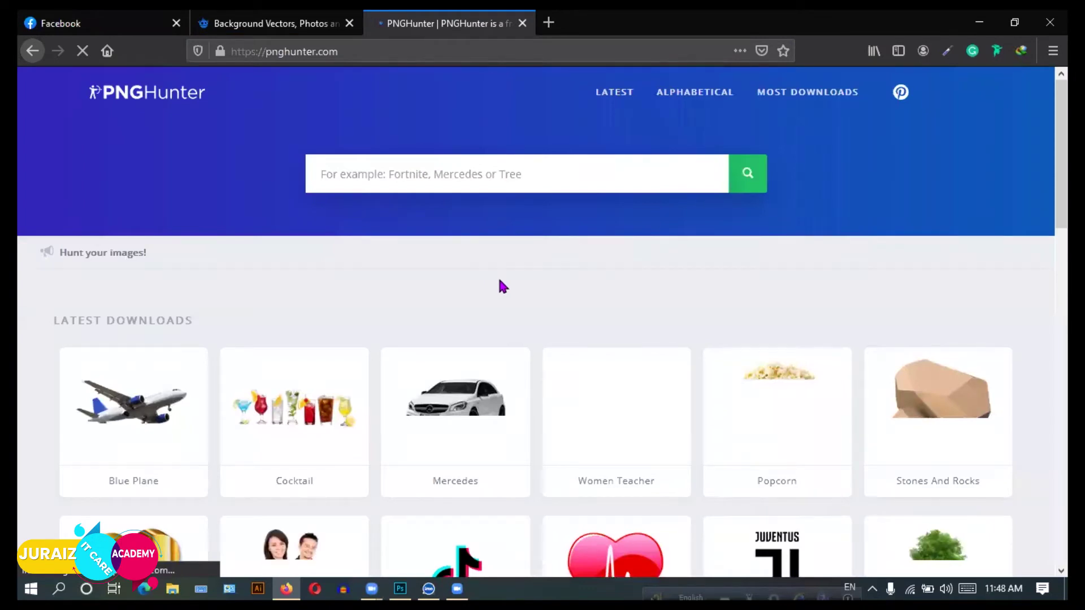
pyautogui.scroll(-2, 499, 281)
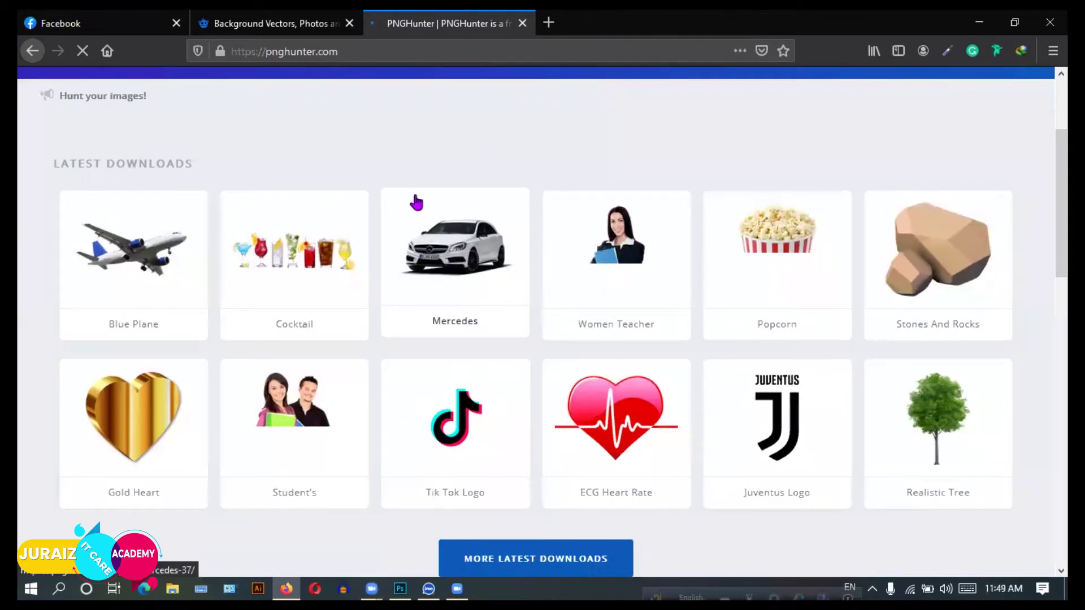
pyautogui.scroll(3, 364, 330)
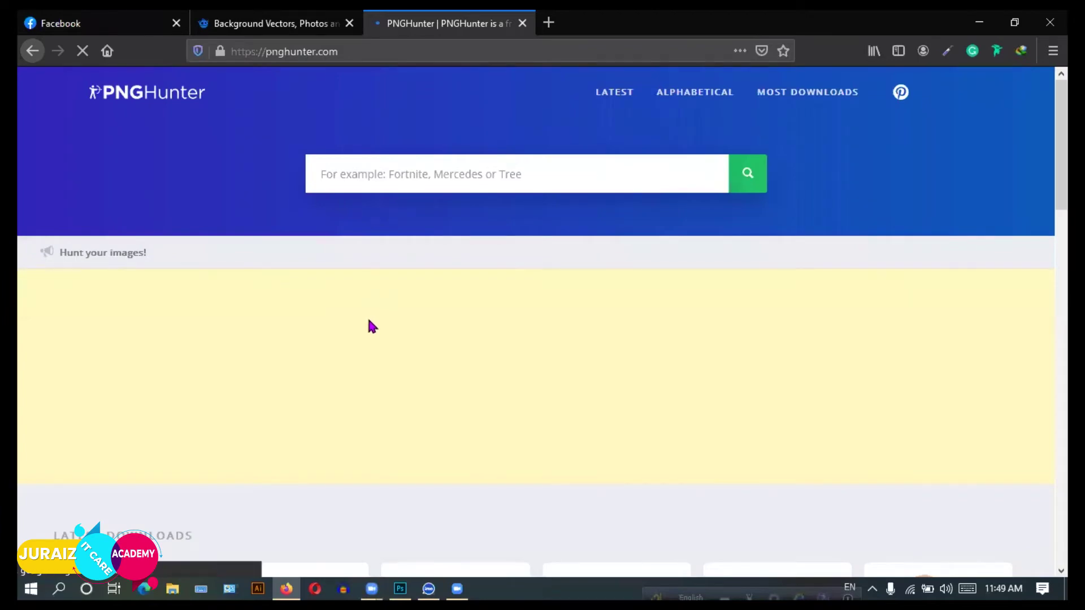
pyautogui.scroll(-3, 371, 326)
pyautogui.scroll(-3, 373, 326)
pyautogui.scroll(-3, 392, 316)
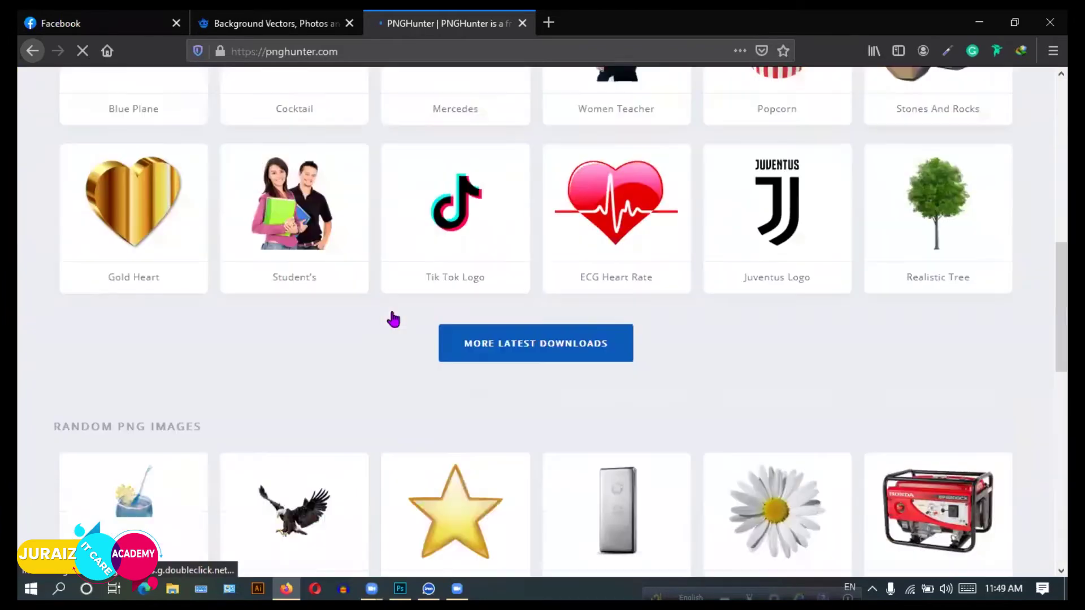
pyautogui.scroll(1, 378, 318)
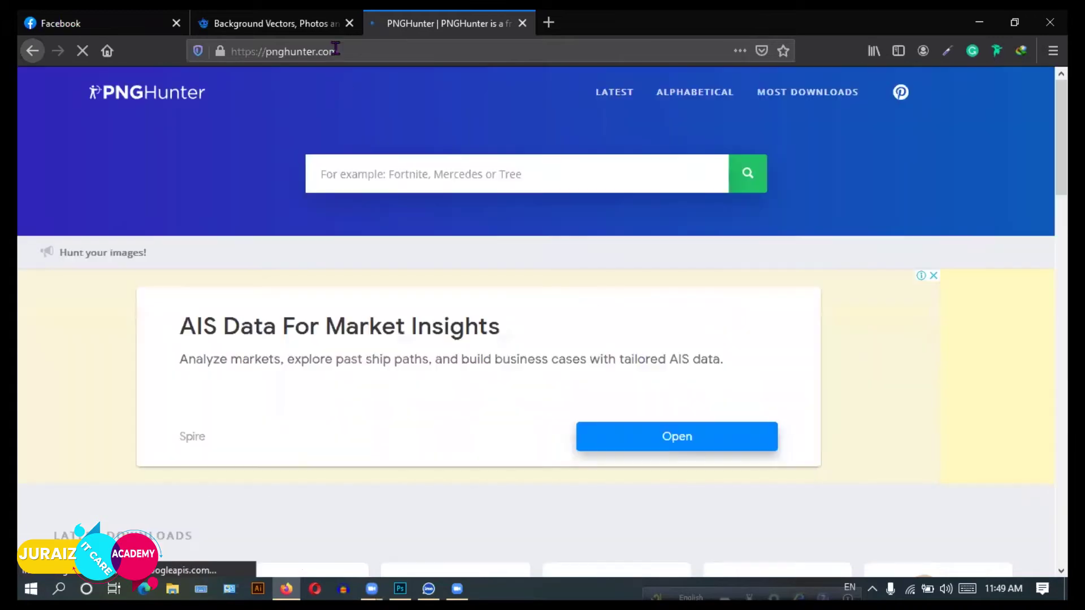
pyautogui.click(336, 49)
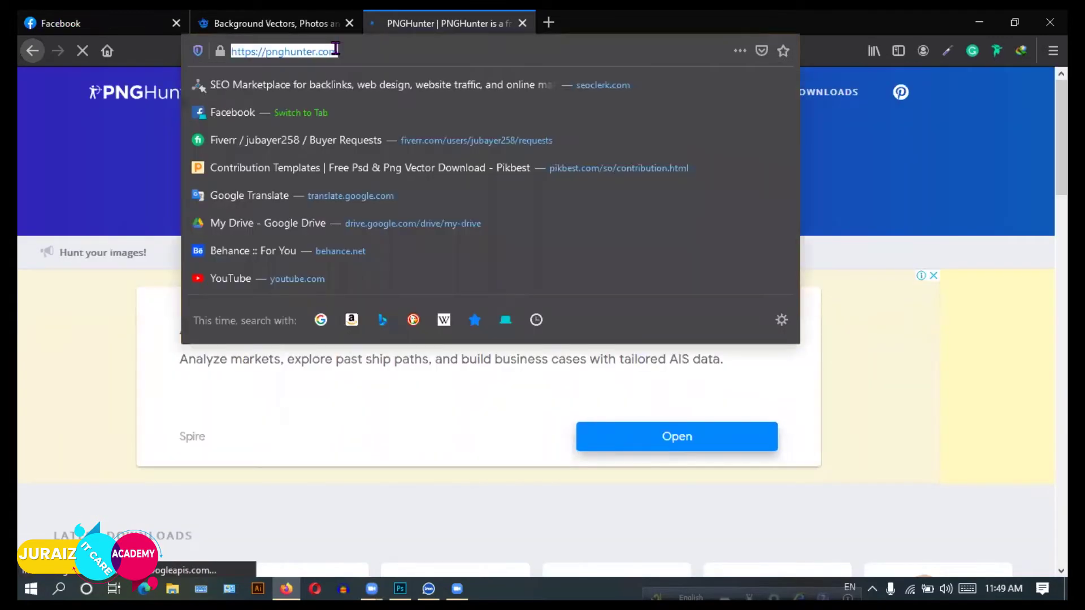
# Check the Zoom recording conversion progress, then return to the Freepik Background Vectors tab.
pyautogui.click(458, 588)
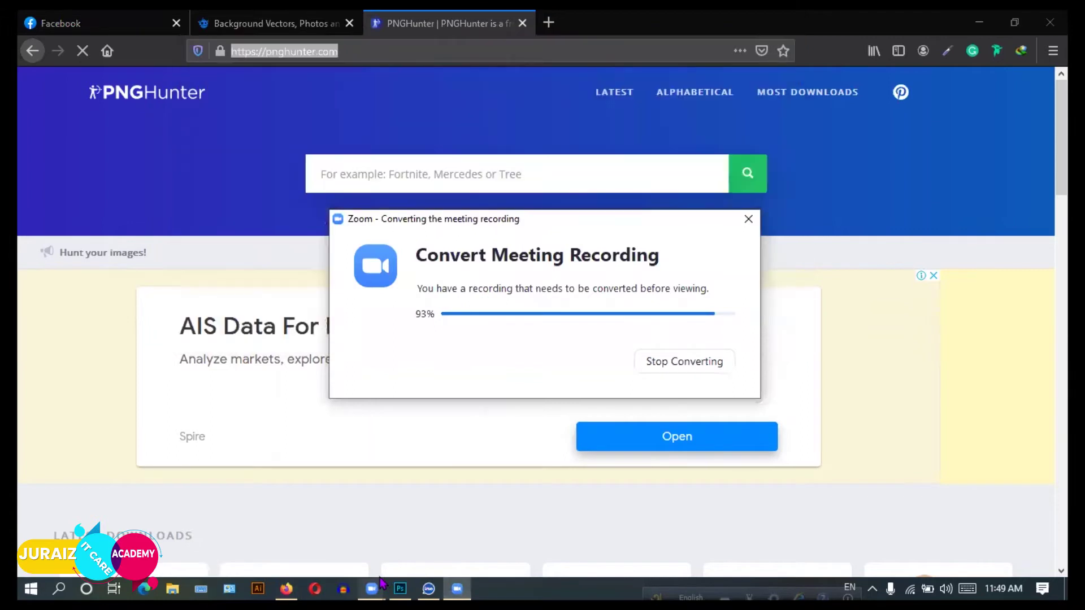
pyautogui.click(372, 589)
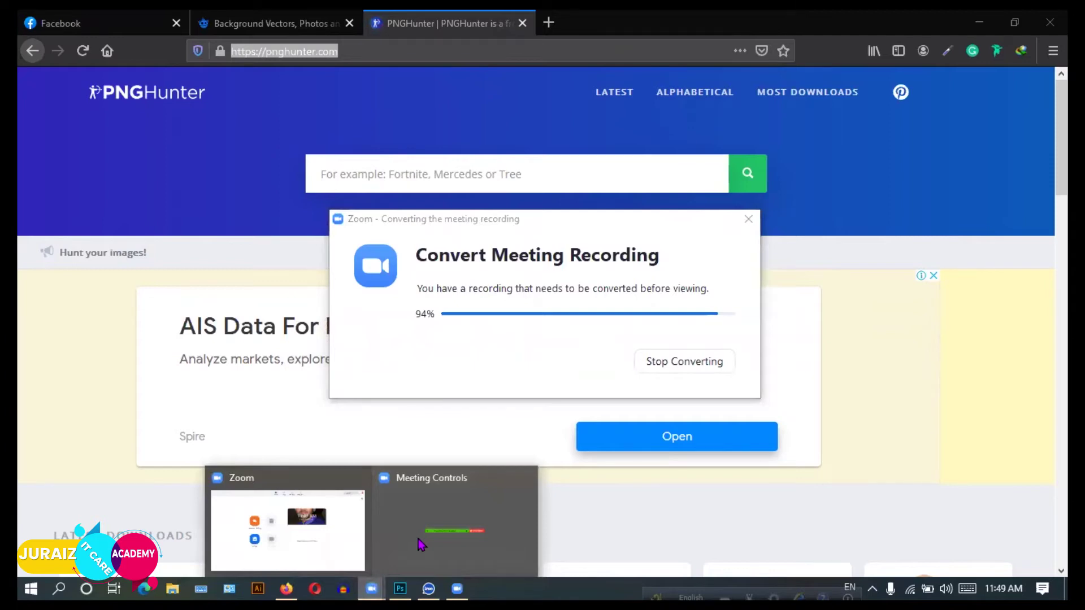
pyautogui.click(421, 544)
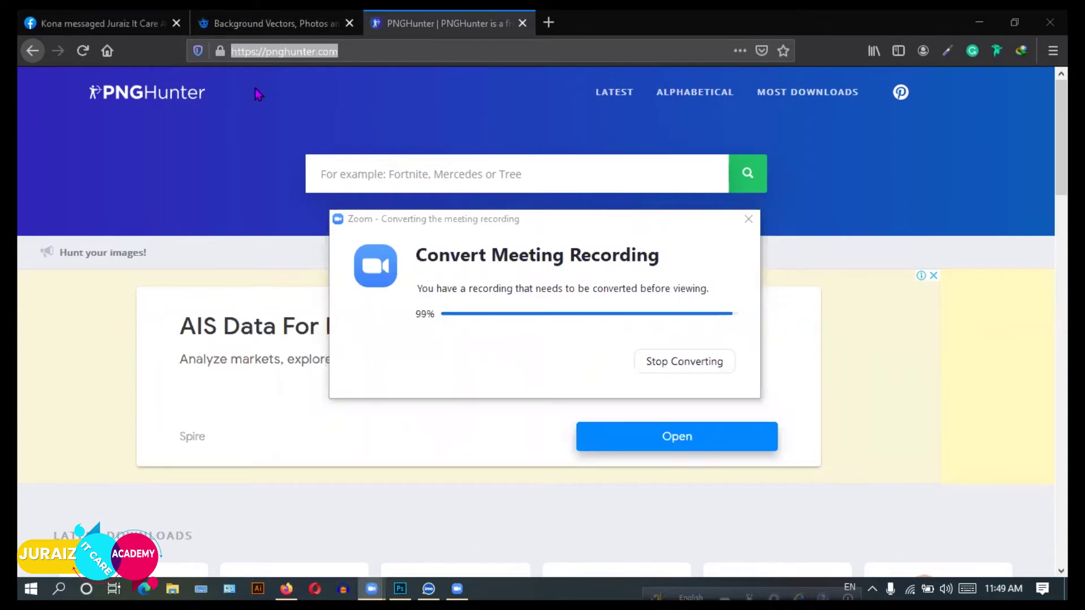
pyautogui.click(244, 23)
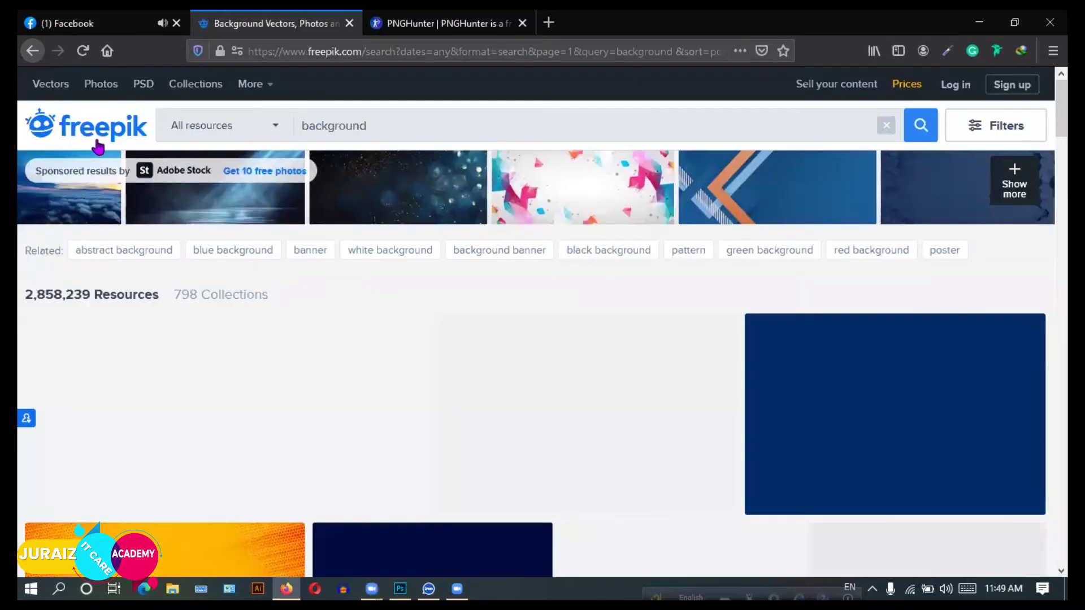
# Scroll down through PNGHunter's latest and random PNG galleries.
pyautogui.click(418, 24)
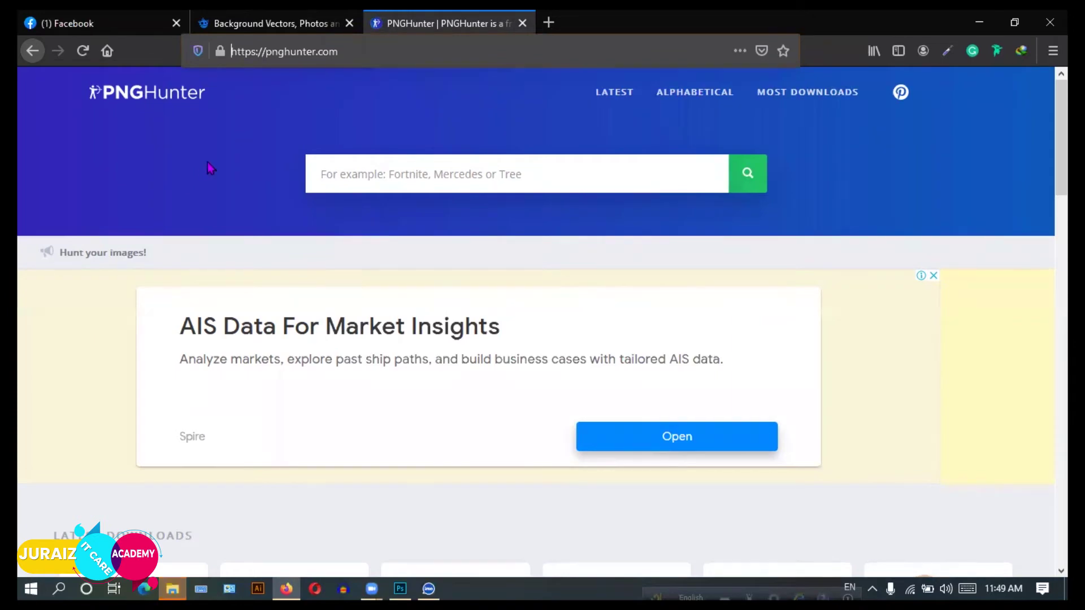
pyautogui.scroll(-5, 222, 294)
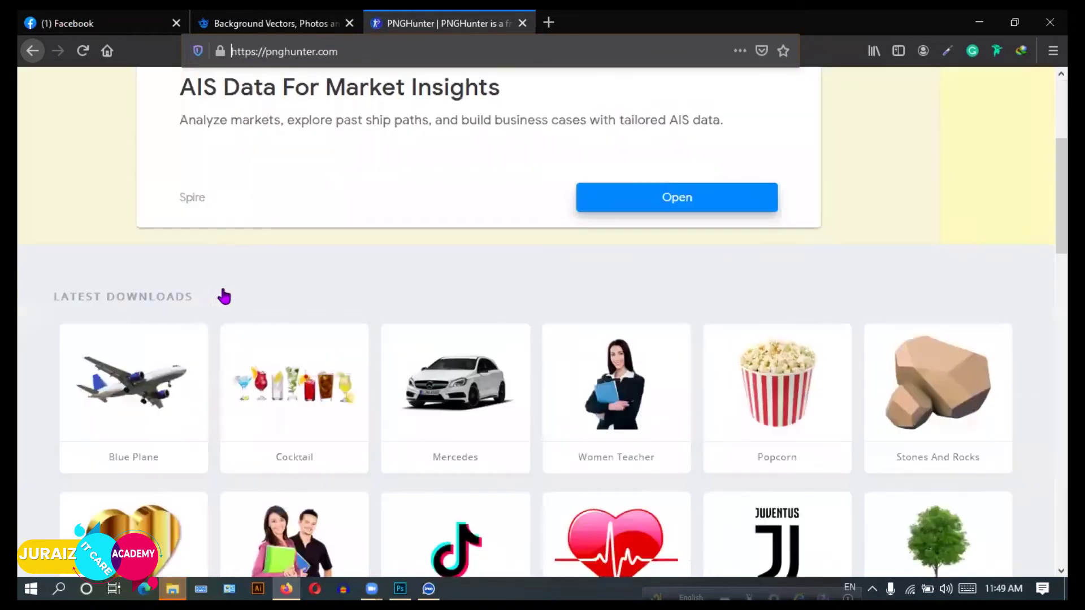
pyautogui.scroll(-3, 223, 296)
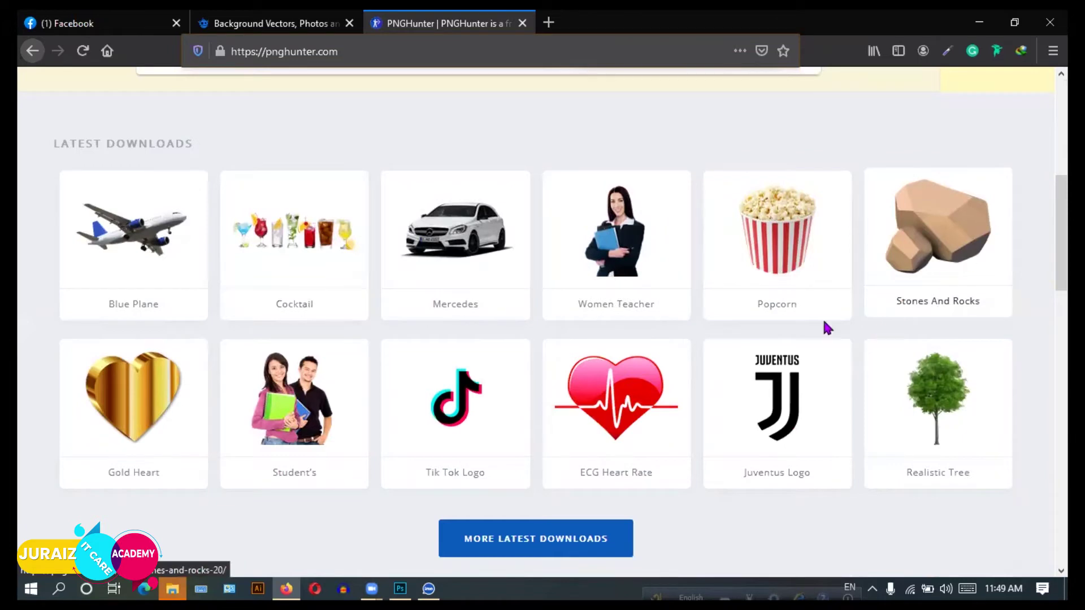
pyautogui.scroll(-2, 780, 325)
pyautogui.scroll(-3, 666, 317)
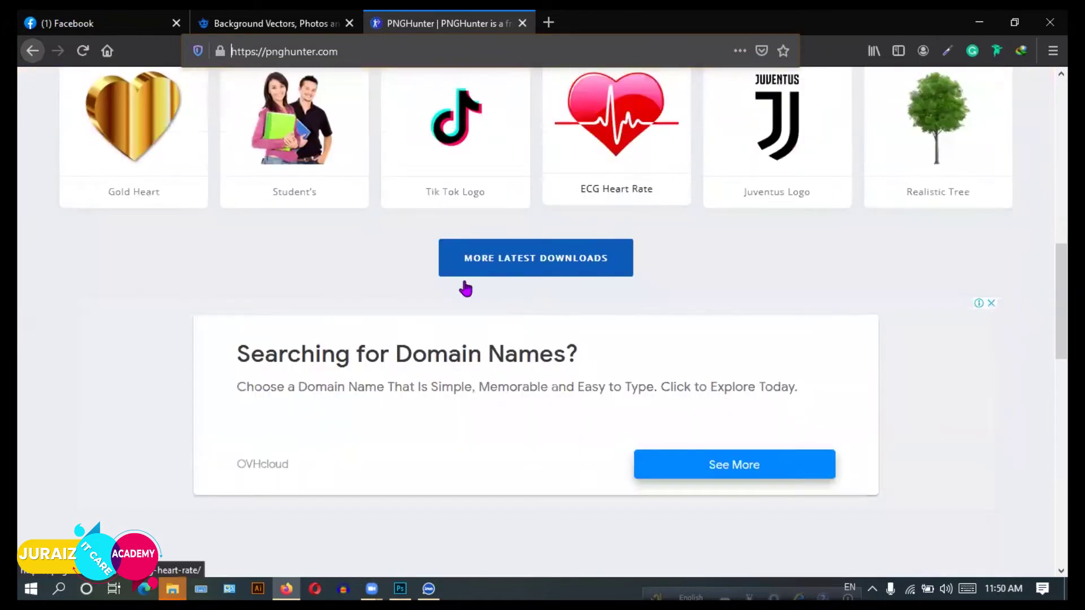
pyautogui.scroll(-2, 466, 289)
pyautogui.scroll(4, 460, 203)
pyautogui.scroll(-3, 398, 345)
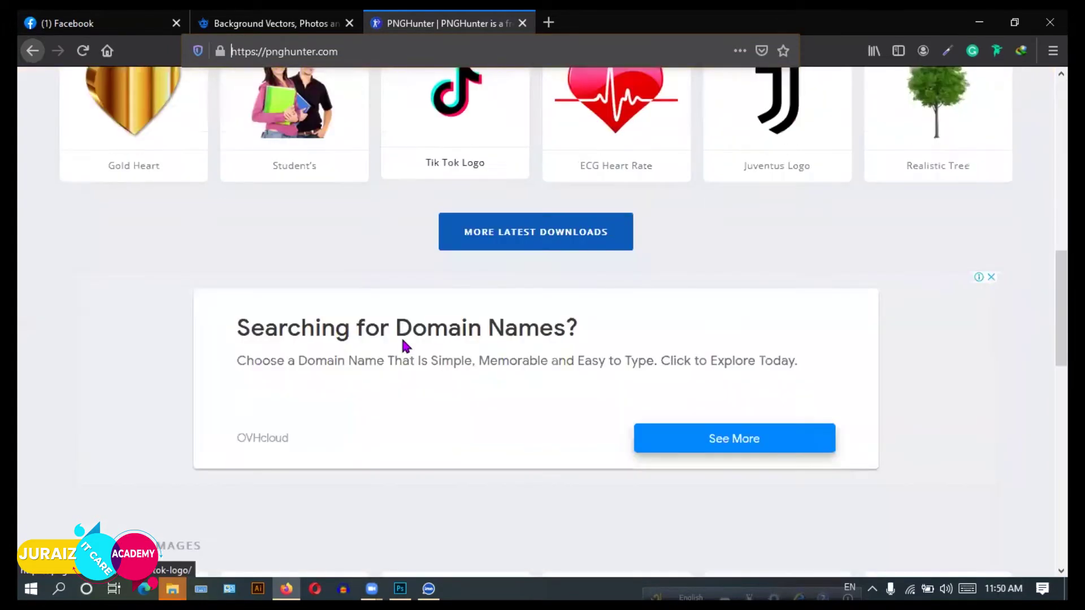
pyautogui.scroll(-2, 402, 343)
pyautogui.scroll(-5, 402, 343)
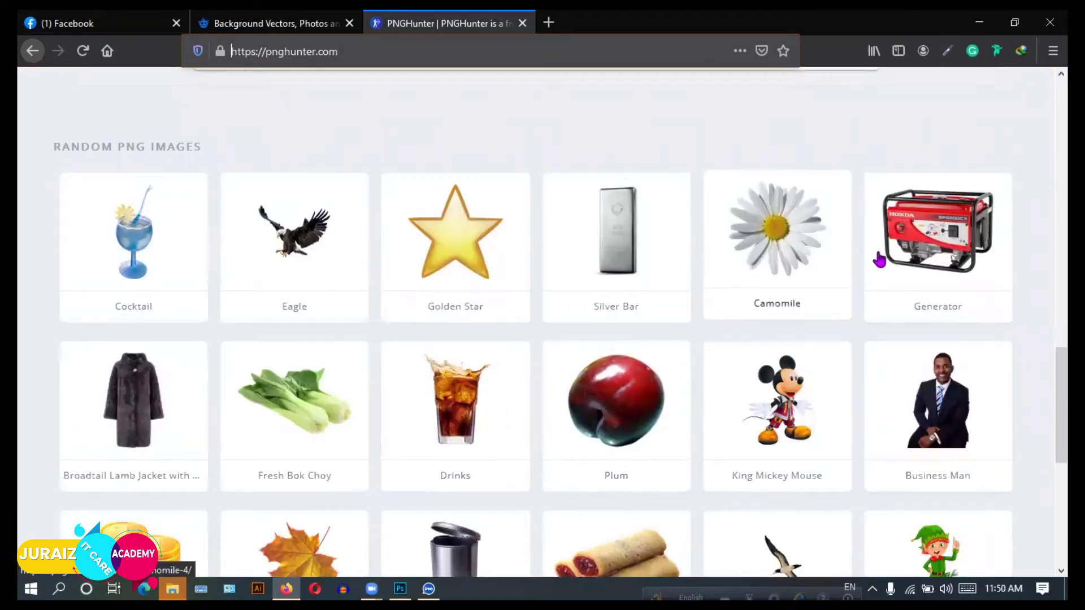
pyautogui.scroll(-3, 751, 277)
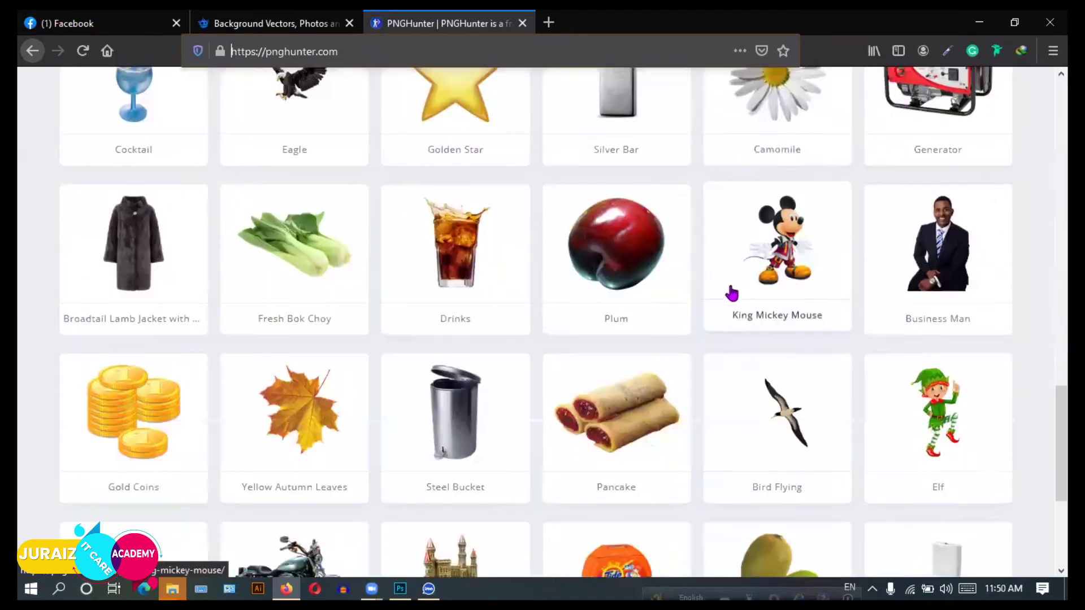
pyautogui.scroll(-3, 627, 348)
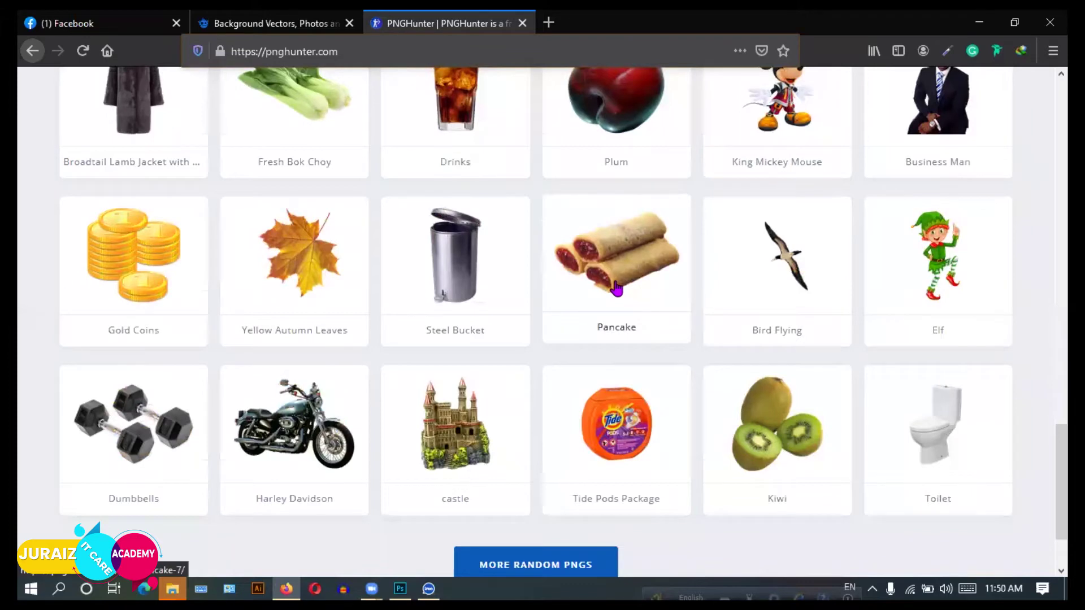
# Scroll back to the top of PNGHunter's gallery and return to the Freepik background results.
pyautogui.scroll(2, 528, 413)
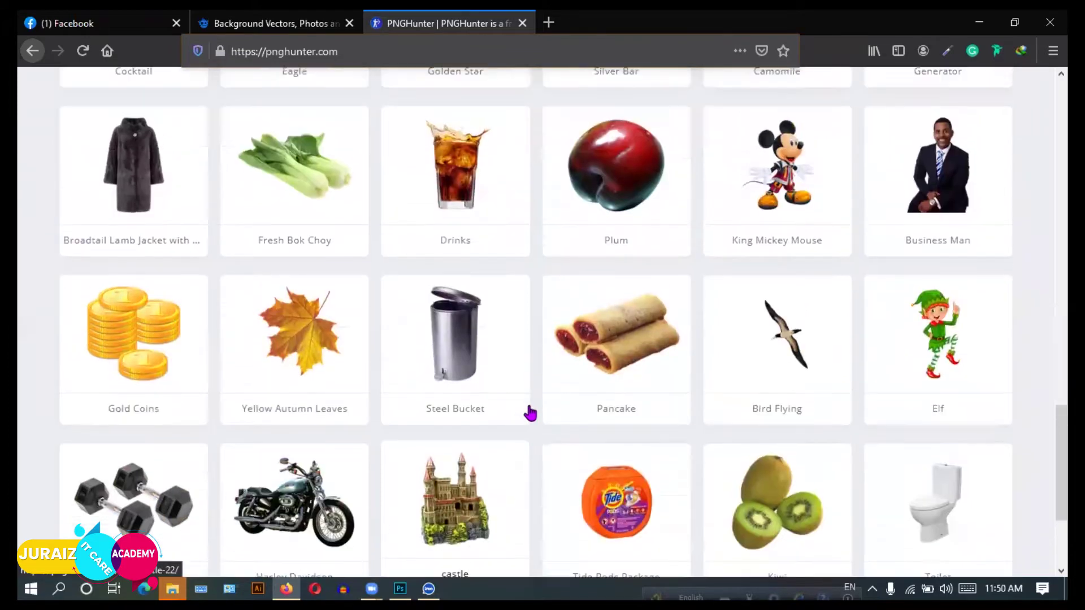
pyautogui.scroll(-4, 528, 413)
pyautogui.scroll(5, 534, 388)
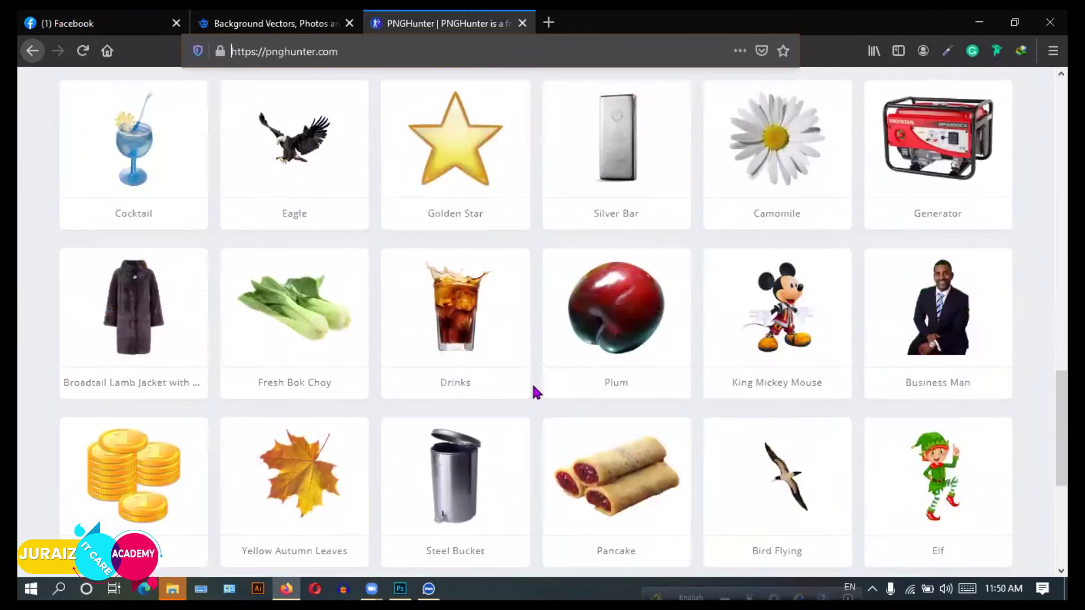
pyautogui.scroll(10, 533, 383)
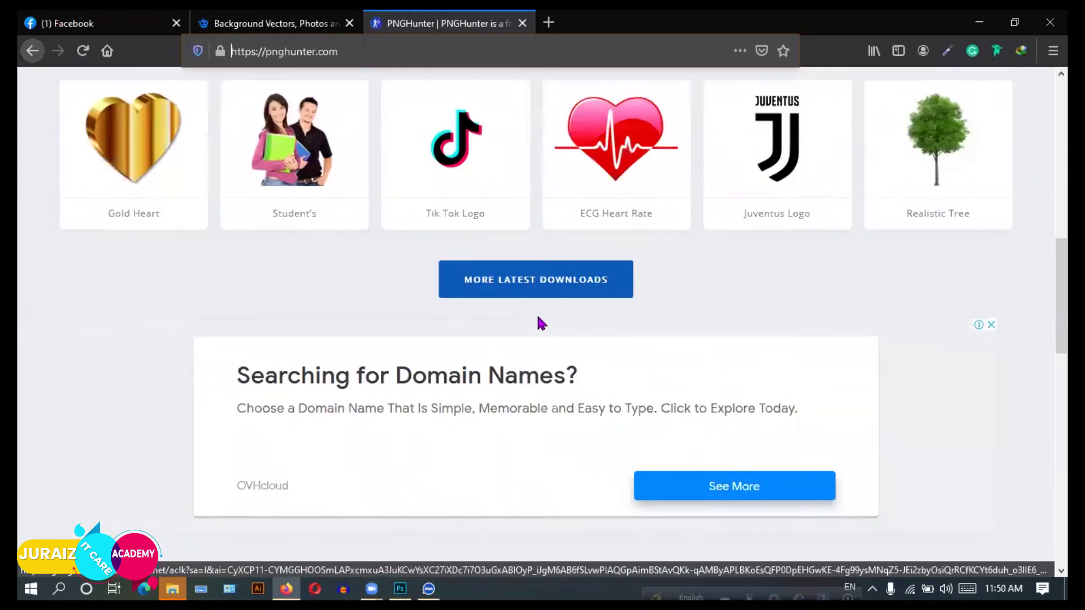
pyautogui.scroll(6, 271, 317)
pyautogui.scroll(1, 293, 285)
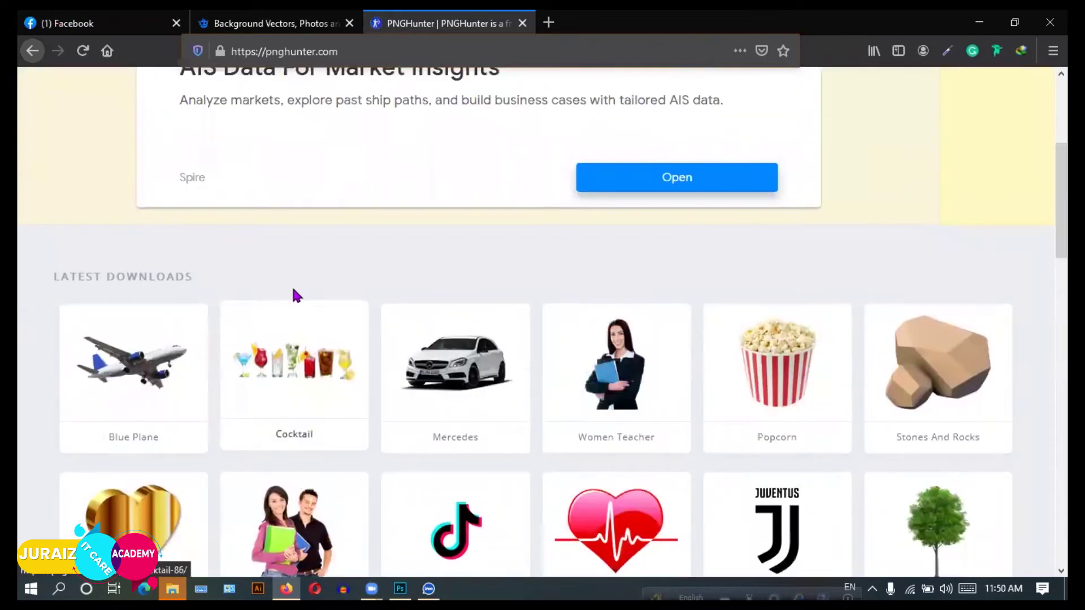
pyautogui.scroll(5, 293, 286)
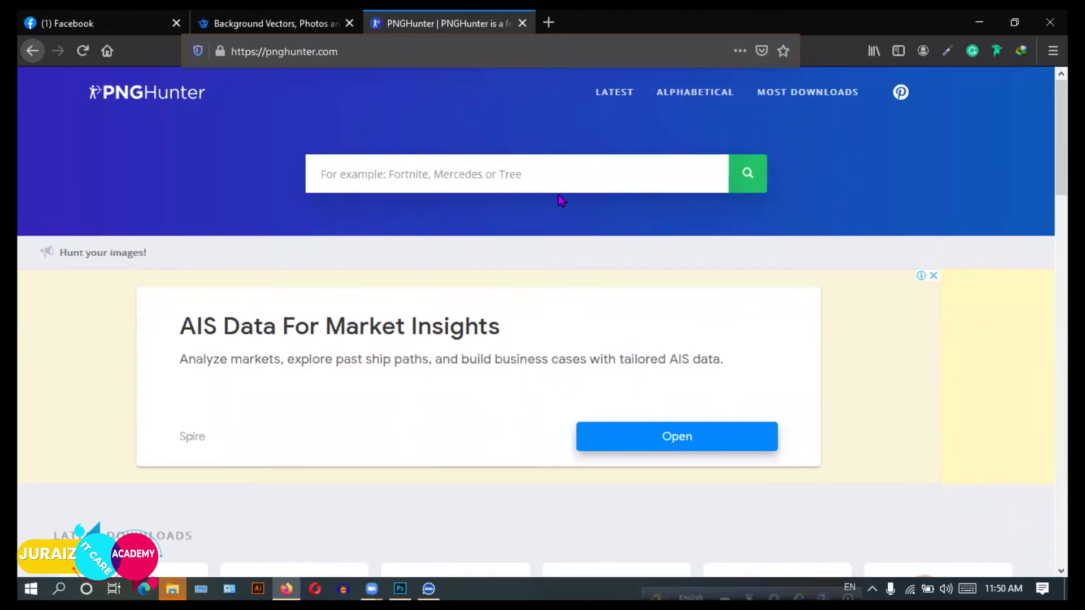
pyautogui.scroll(-2, 560, 243)
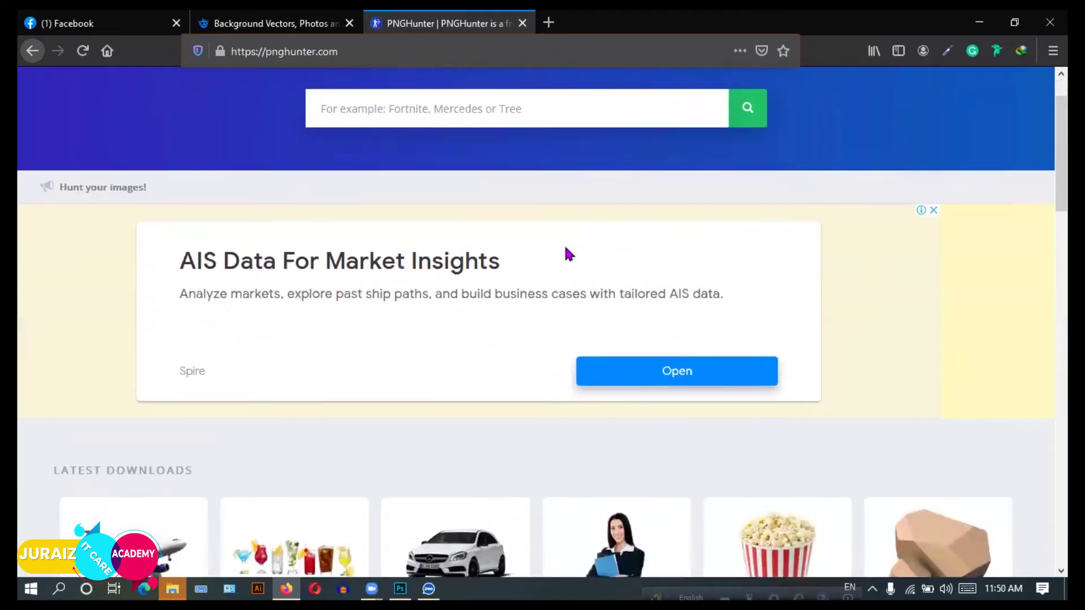
pyautogui.click(242, 24)
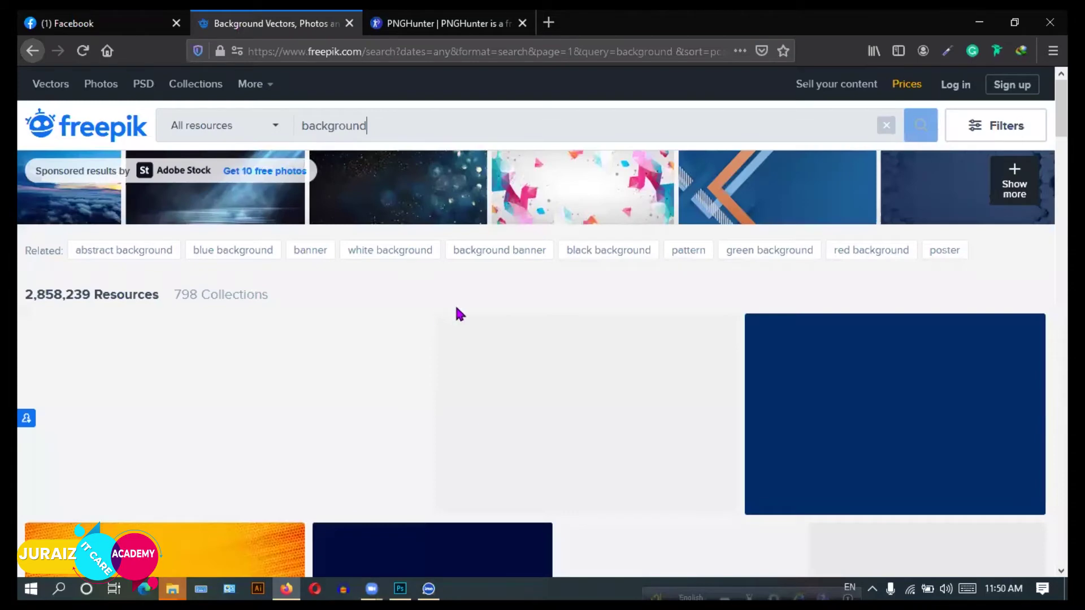
# Scroll down Freepik's background results, then return to the Photoshop student-and-phone composite.
pyautogui.scroll(-3, 455, 314)
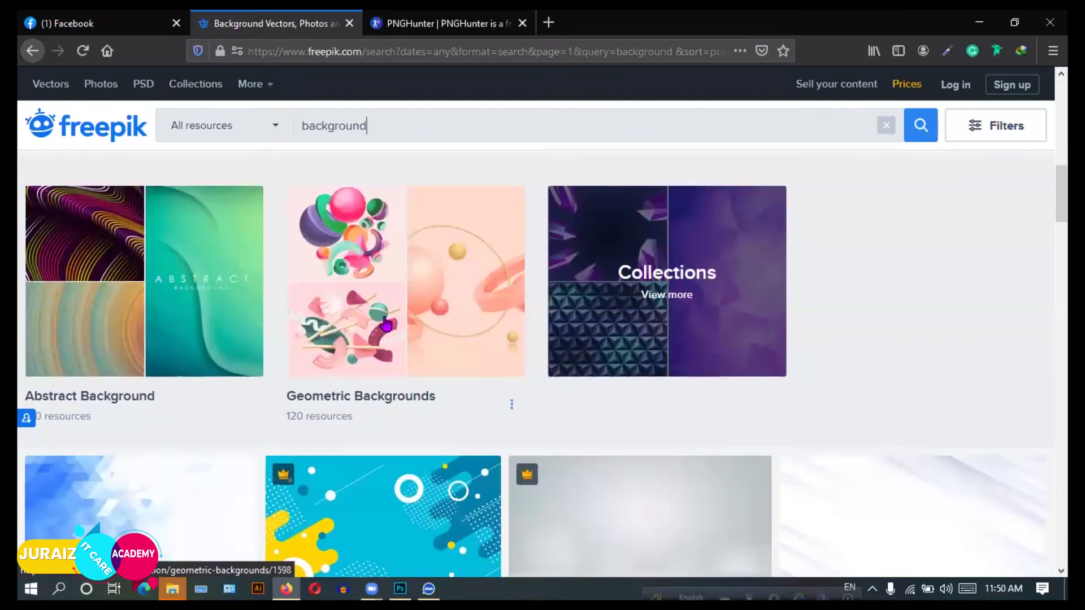
pyautogui.scroll(-5, 386, 325)
pyautogui.scroll(-5, 386, 324)
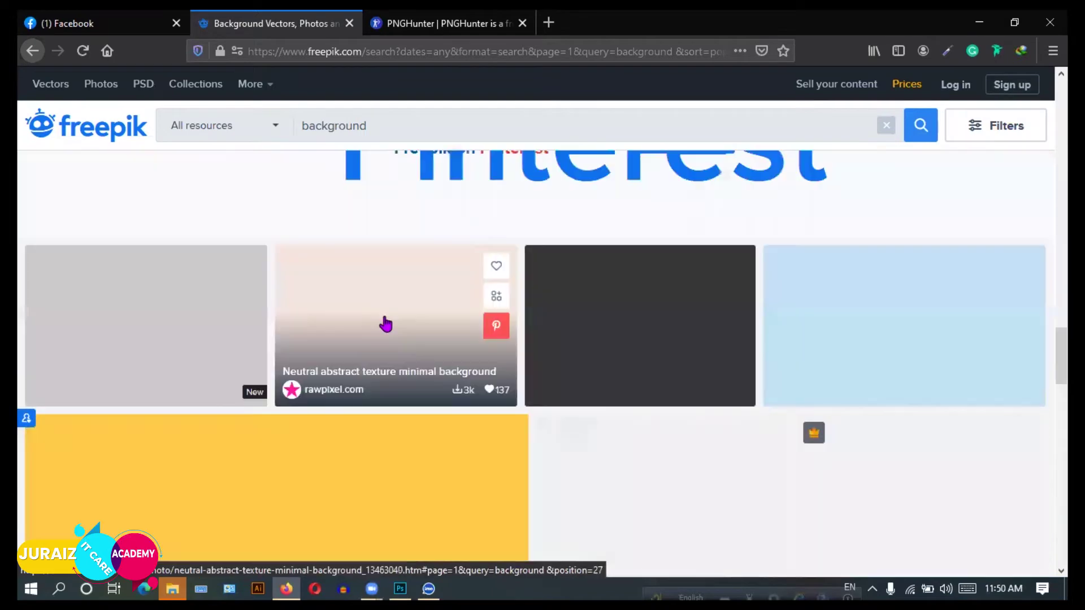
pyautogui.scroll(-2, 383, 322)
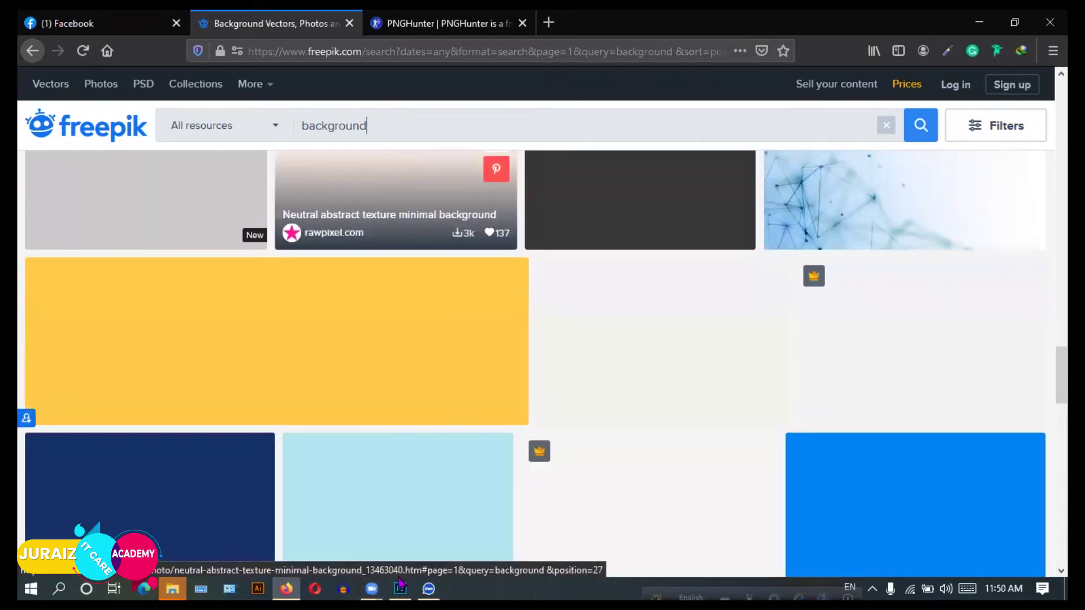
pyautogui.click(400, 588)
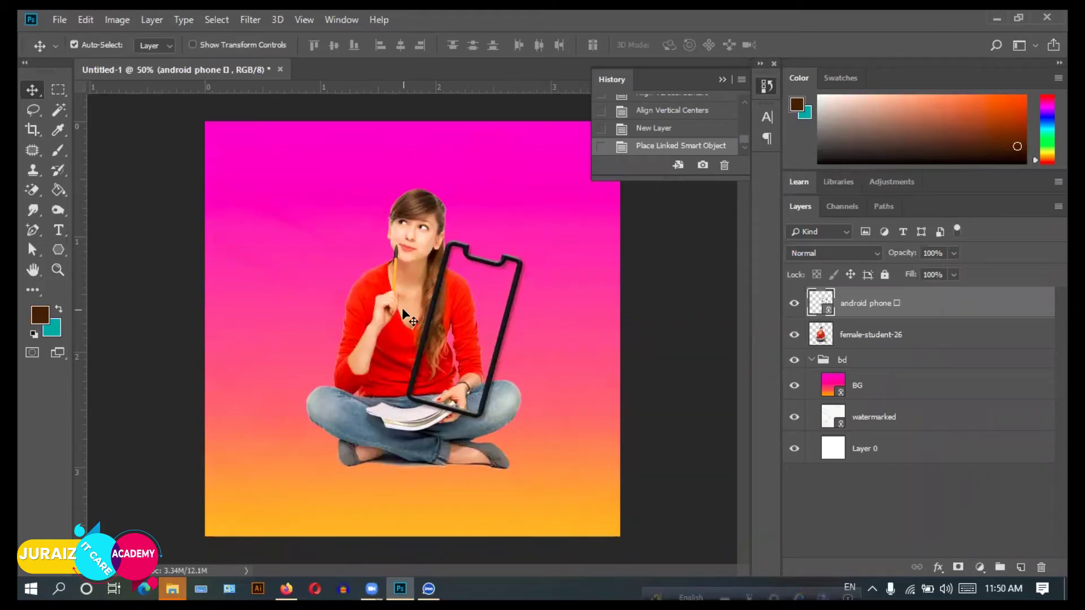
# Free Transform the female-student-26 layer down to about 88% of its size.
pyautogui.click(391, 321)
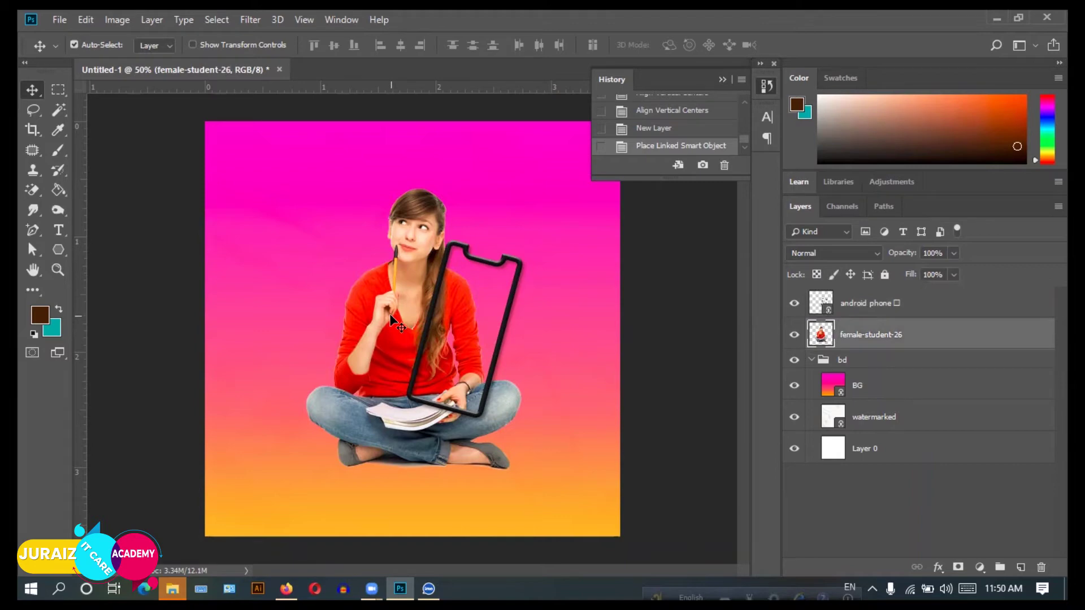
pyautogui.hotkey('ctrl', 't')
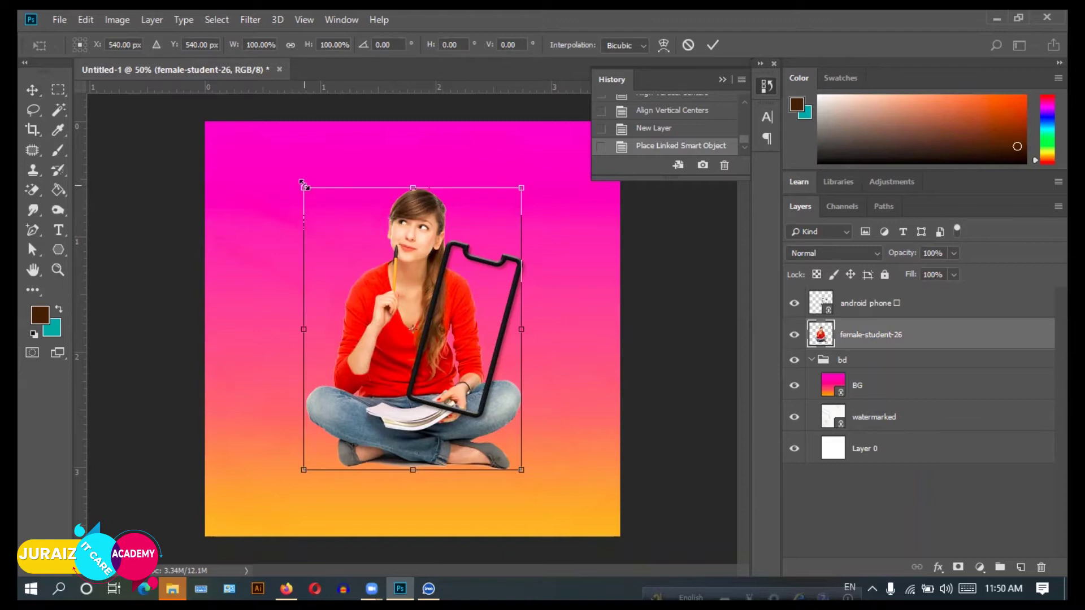
pyautogui.moveTo(296, 183); pyautogui.dragTo(312, 203)
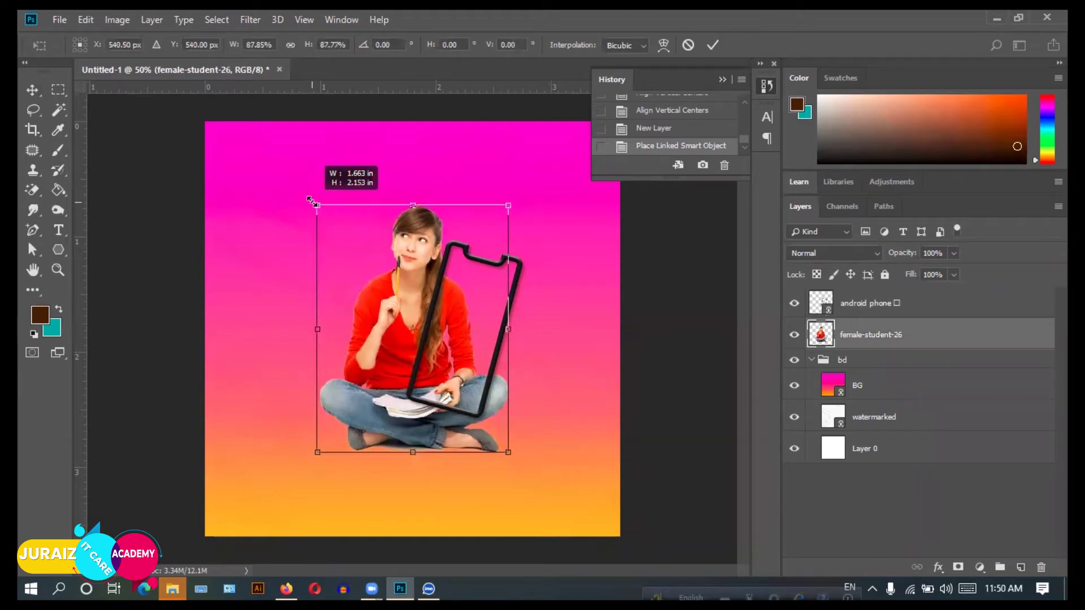
pyautogui.click(713, 45)
# Raise the android phone frame slightly and rotate it about 14° clockwise.
pyautogui.click(518, 263)
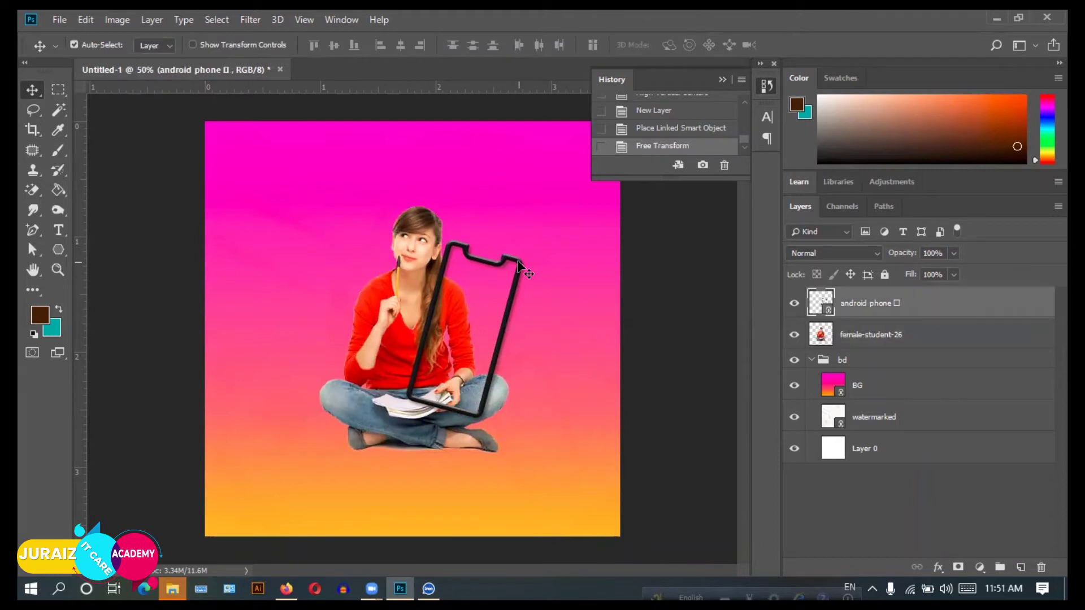
pyautogui.moveTo(518, 263); pyautogui.dragTo(518, 228)
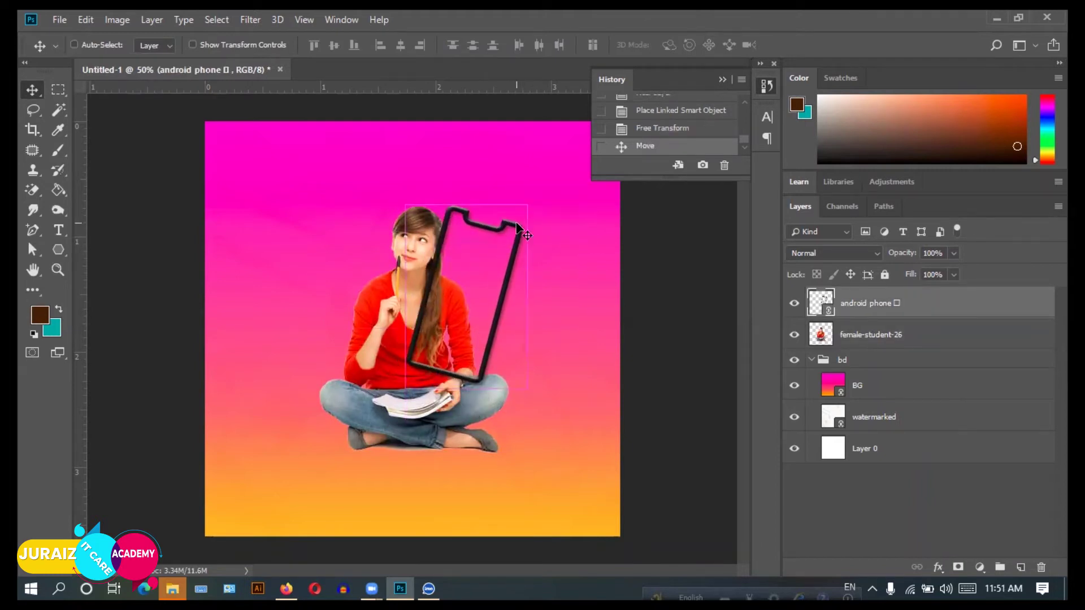
pyautogui.hotkey('ctrl', 't')
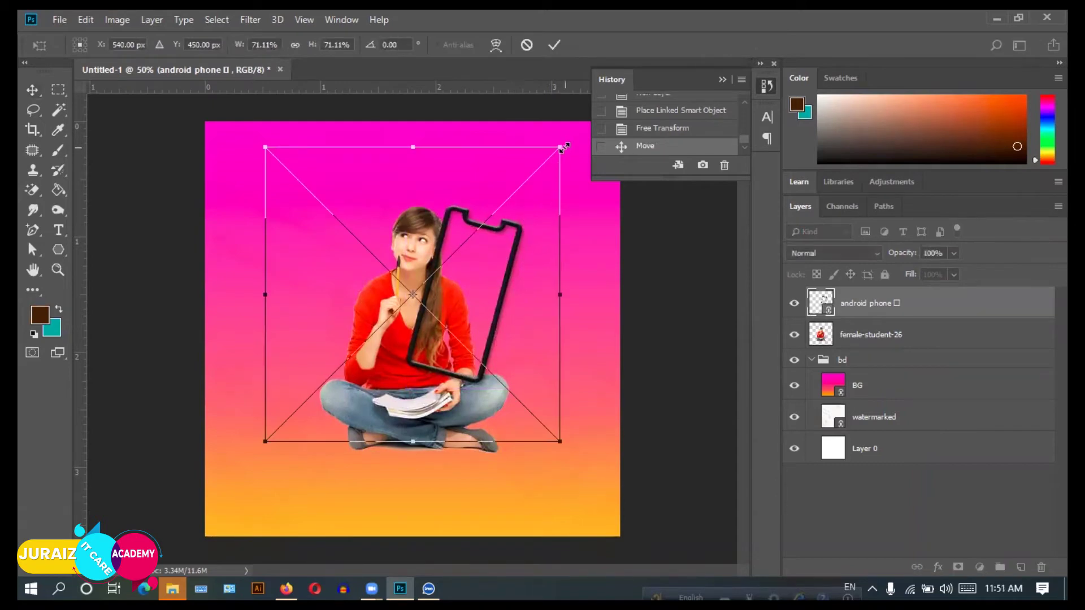
pyautogui.moveTo(570, 143); pyautogui.dragTo(592, 185)
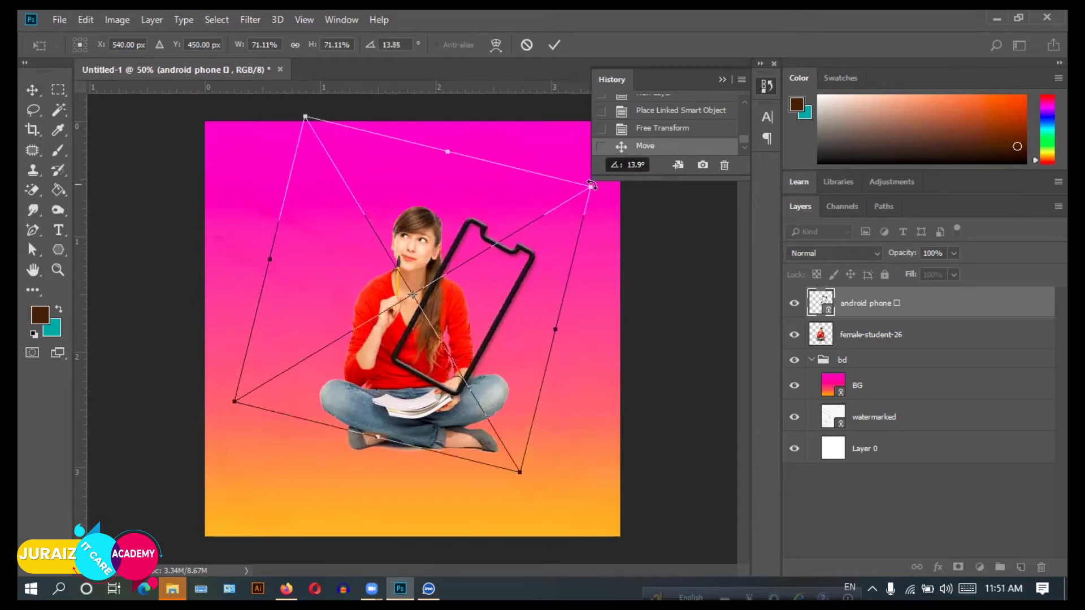
pyautogui.click(554, 45)
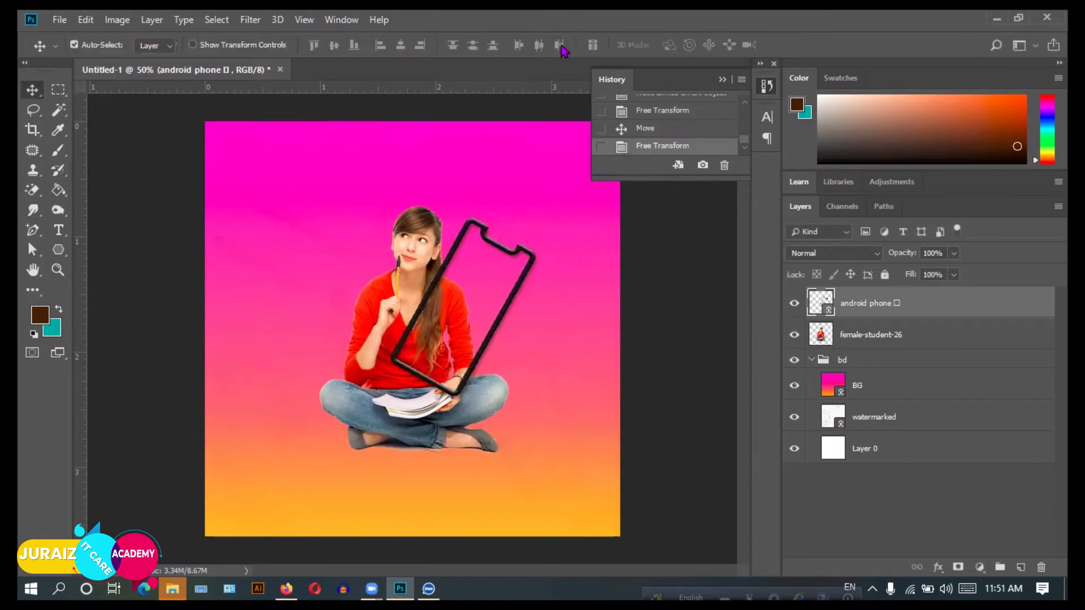
pyautogui.click(535, 251)
# Duplicate the phone frame, then rotate, shrink and lay the copy diagonally across her lap.
pyautogui.moveTo(537, 258); pyautogui.dragTo(414, 263)
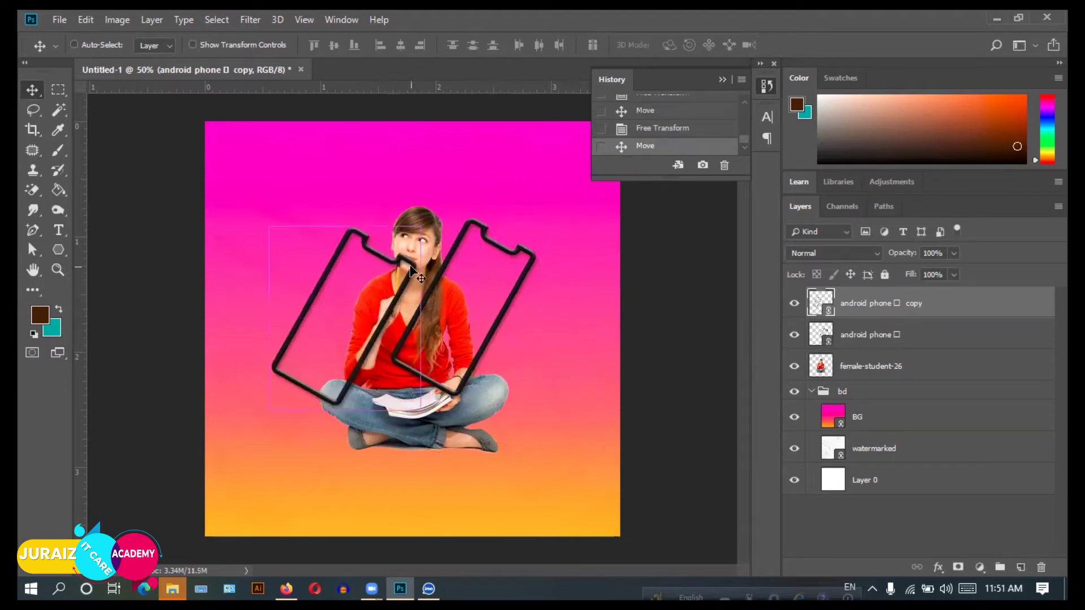
pyautogui.hotkey('ctrl', 't')
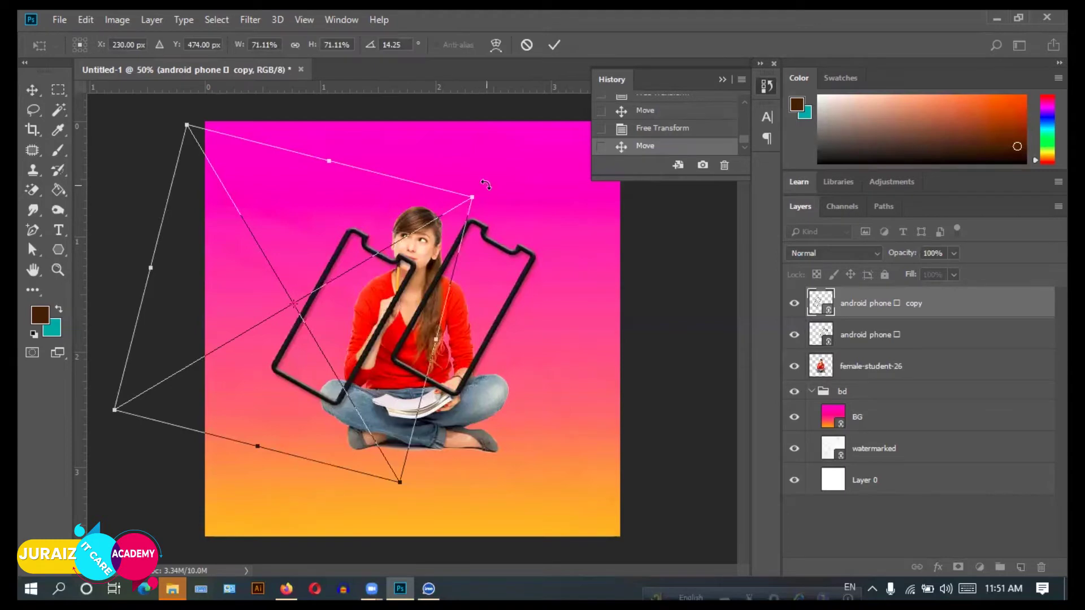
pyautogui.moveTo(481, 188)
pyautogui.mouseDown()
pyautogui.moveTo(232, 263)
pyautogui.moveTo(263, 215)
pyautogui.mouseUp()
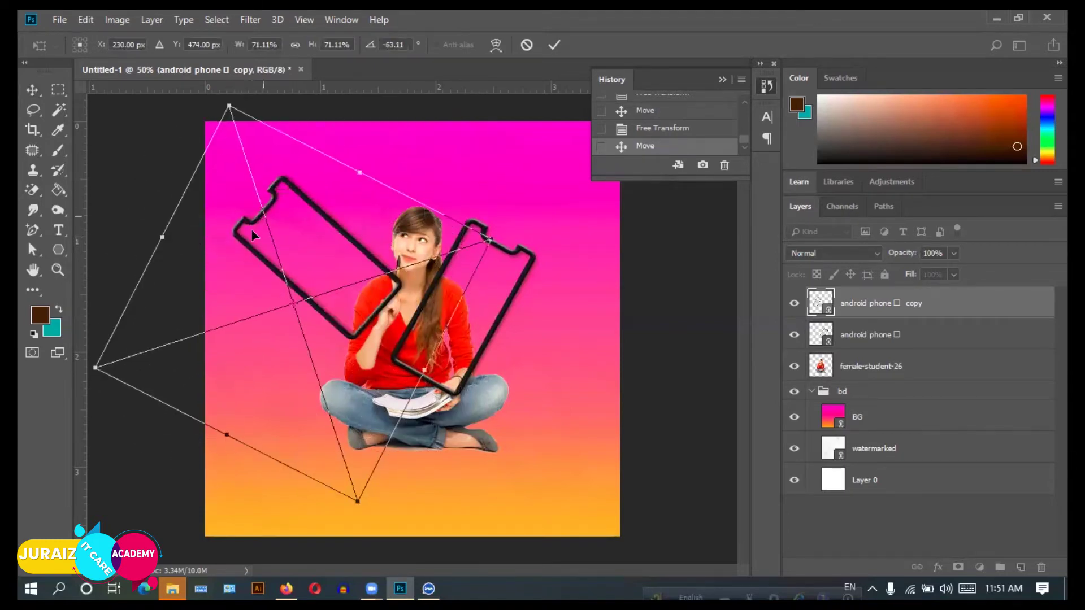
pyautogui.moveTo(259, 223)
pyautogui.mouseDown()
pyautogui.moveTo(298, 312)
pyautogui.moveTo(293, 344)
pyautogui.moveTo(309, 352)
pyautogui.mouseUp()
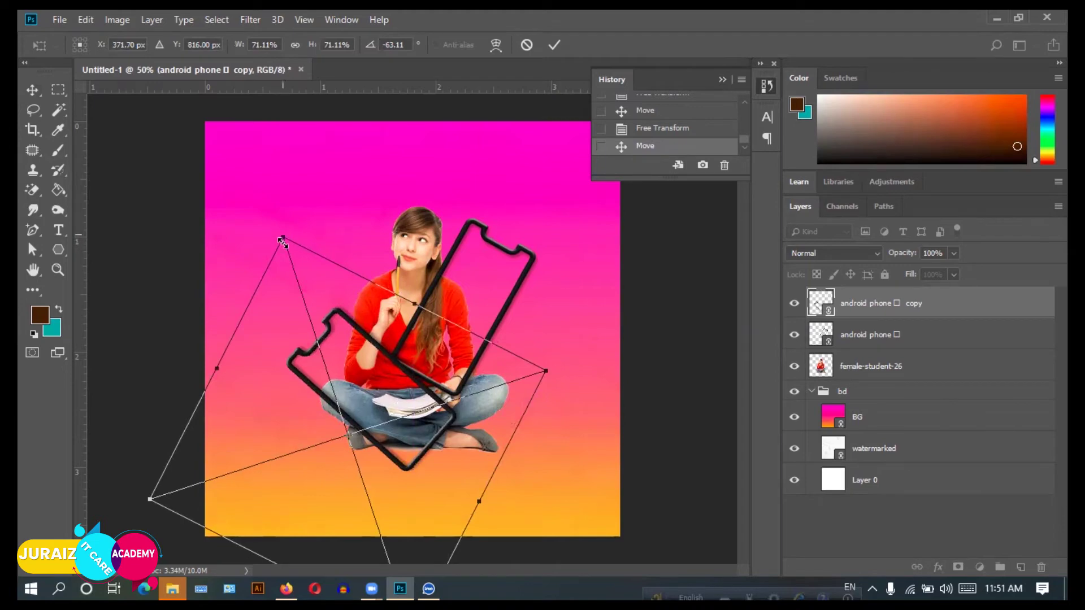
pyautogui.moveTo(282, 234); pyautogui.dragTo(298, 278)
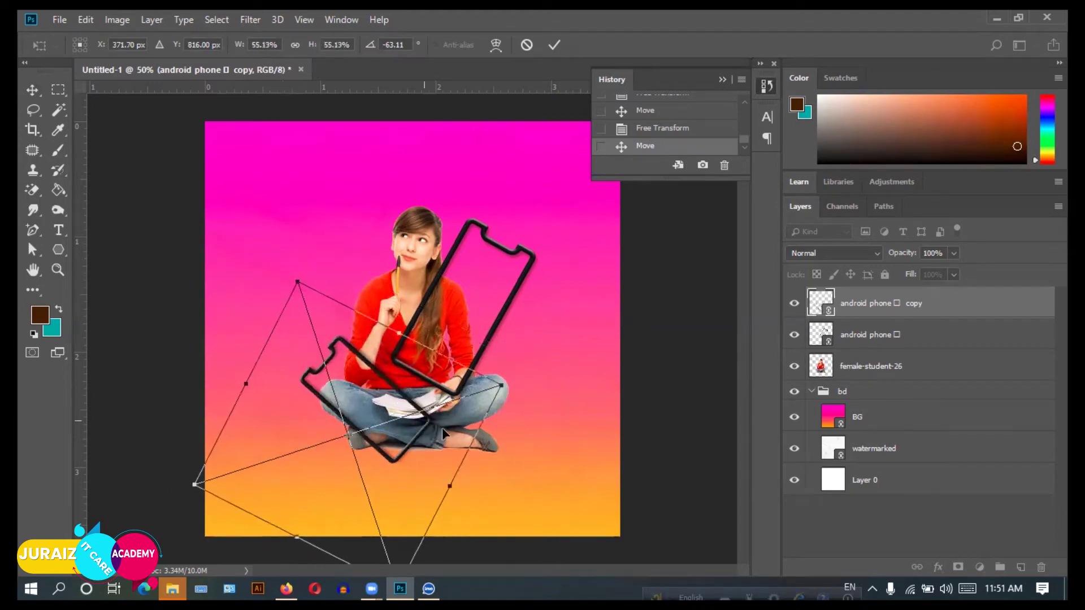
pyautogui.moveTo(513, 384); pyautogui.dragTo(512, 360)
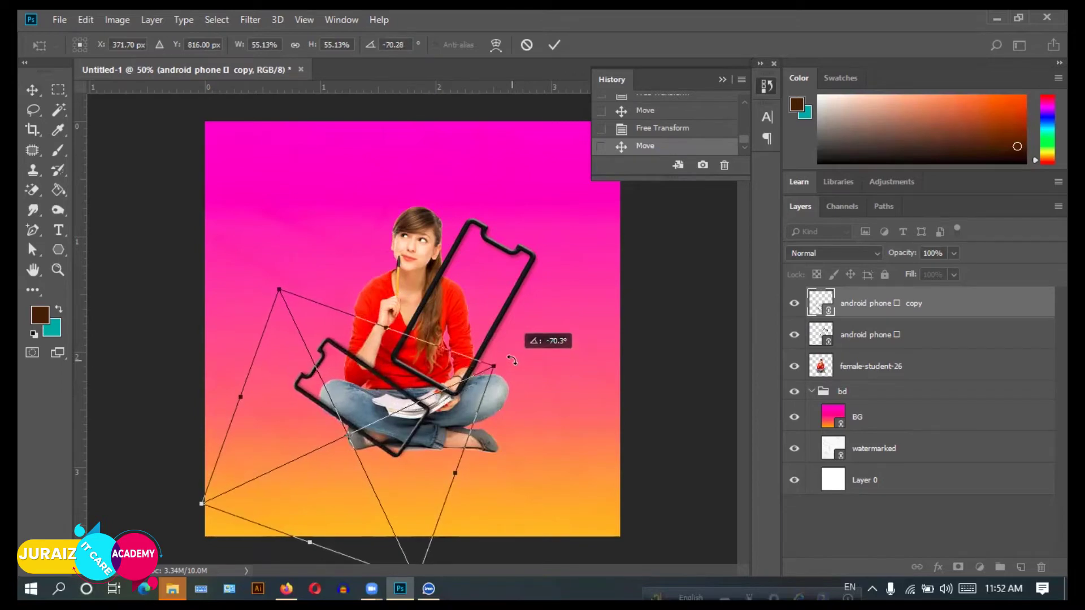
pyautogui.moveTo(394, 390); pyautogui.dragTo(397, 383)
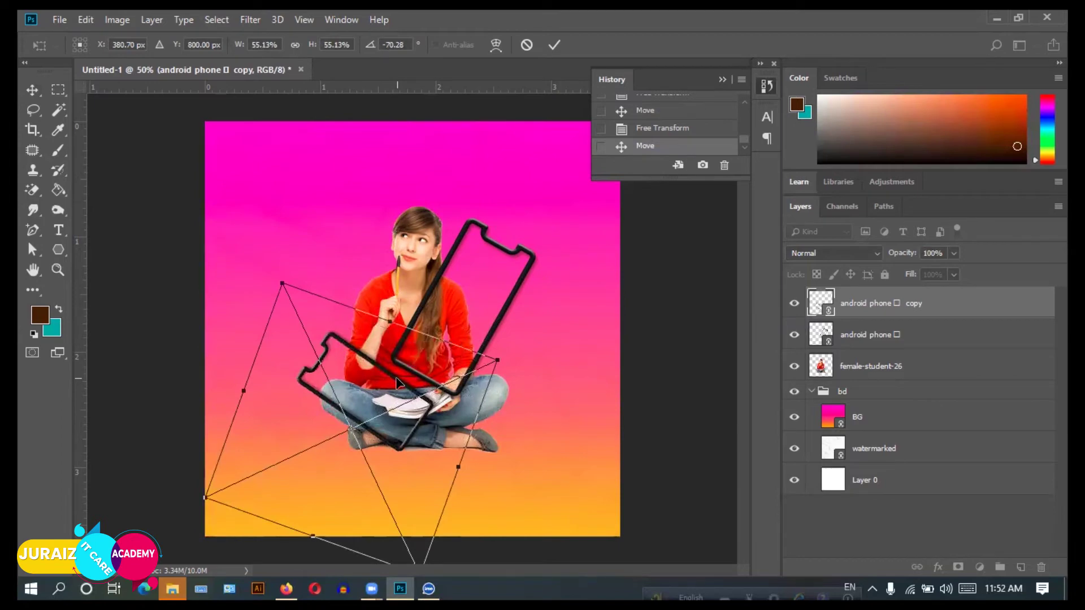
pyautogui.click(556, 46)
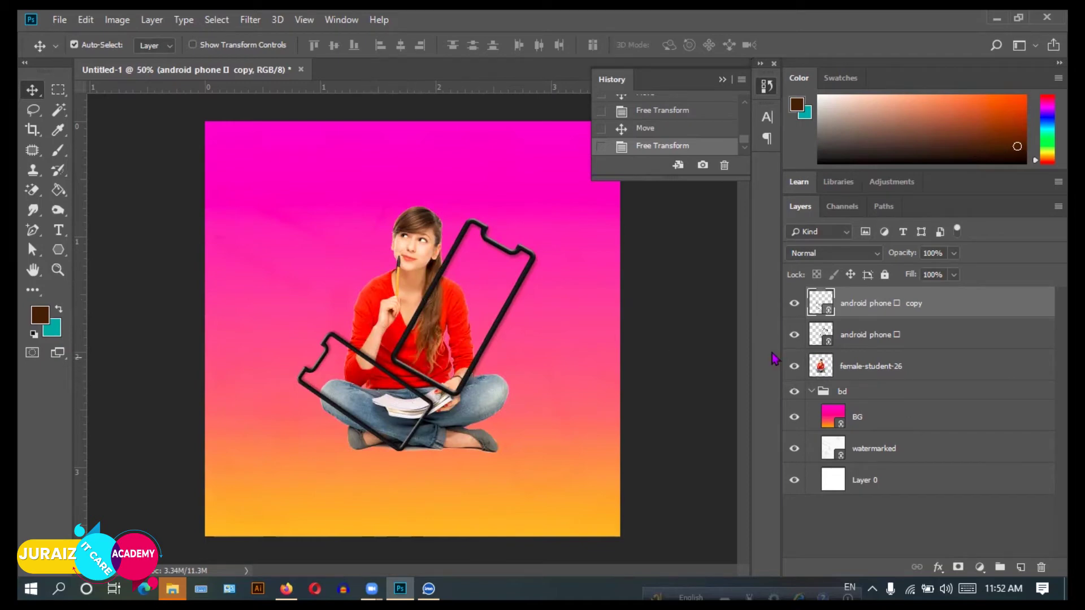
# Move female-student-26 above both phone layers and group all three as 'images'.
pyautogui.click(858, 370)
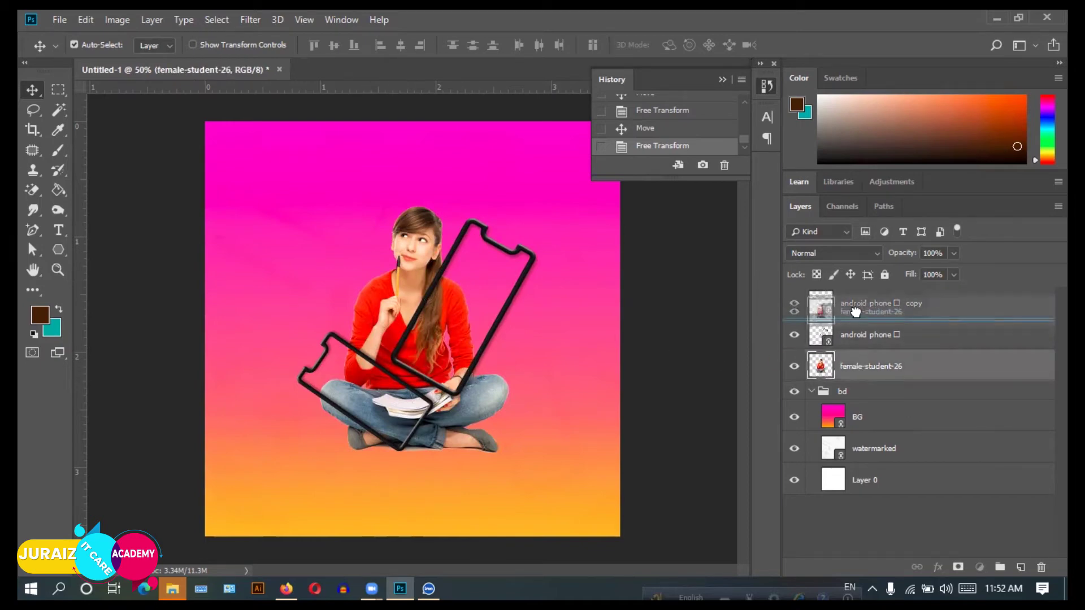
pyautogui.moveTo(855, 299); pyautogui.dragTo(856, 301)
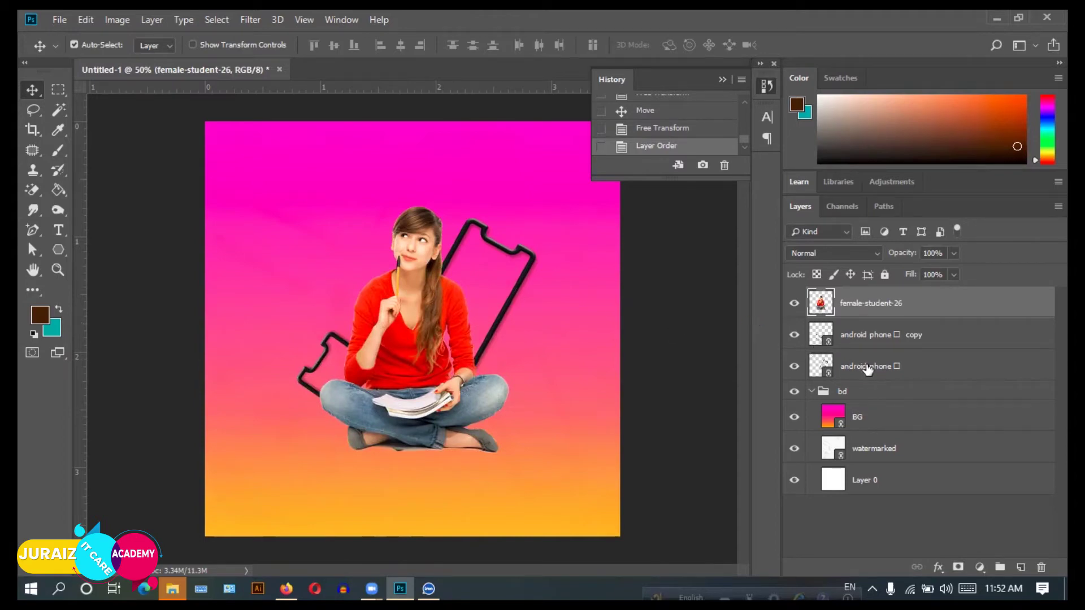
pyautogui.keyDown('shift'); pyautogui.click(867, 368); pyautogui.keyUp('shift')
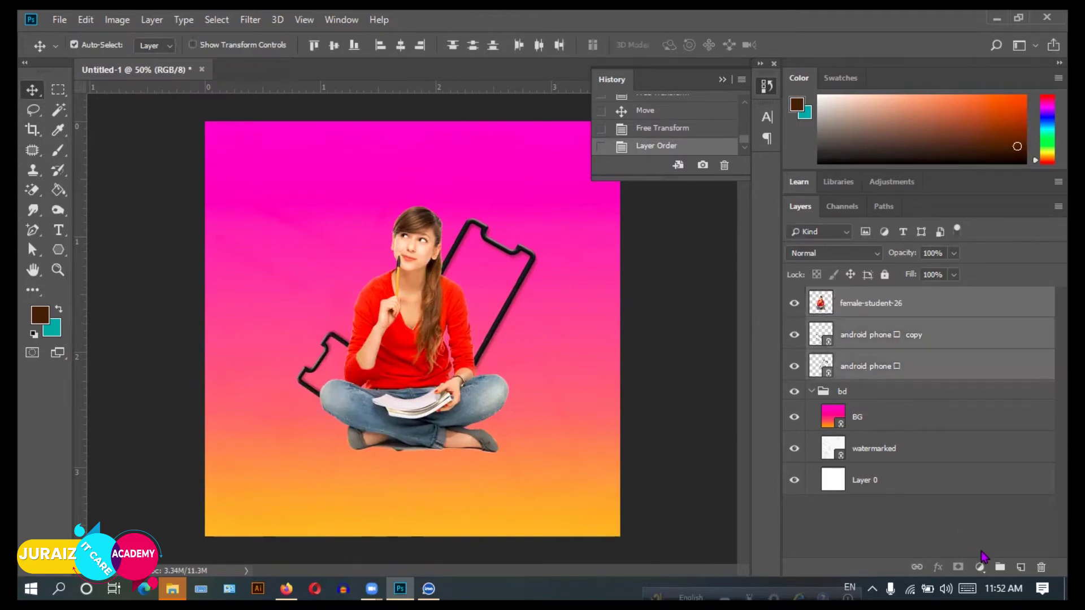
pyautogui.click(1000, 567)
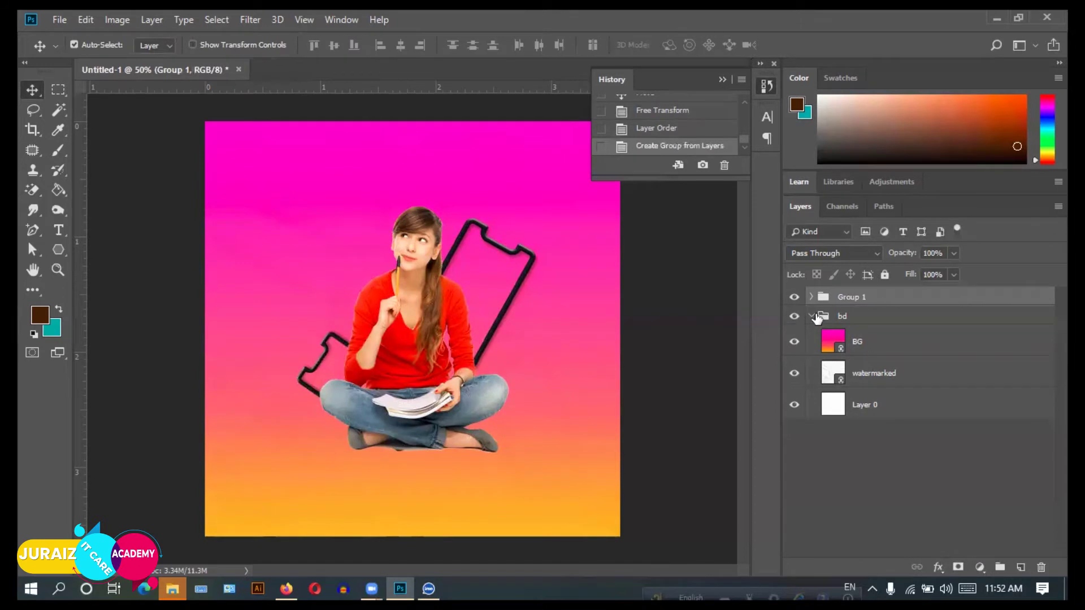
pyautogui.click(818, 316)
pyautogui.click(813, 316)
pyautogui.doubleClick(849, 296)
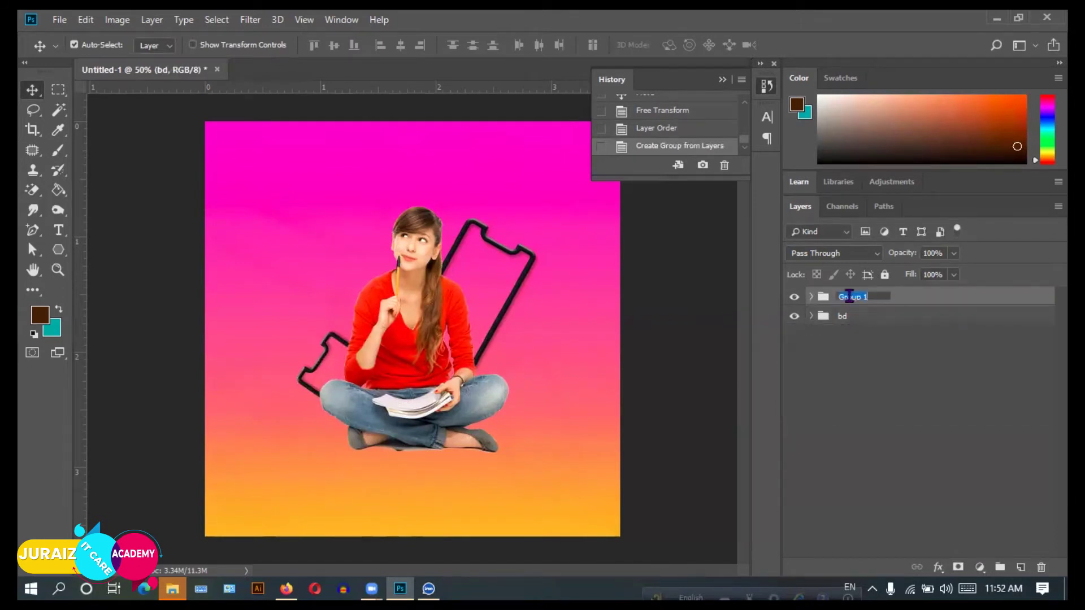
pyautogui.write('i')
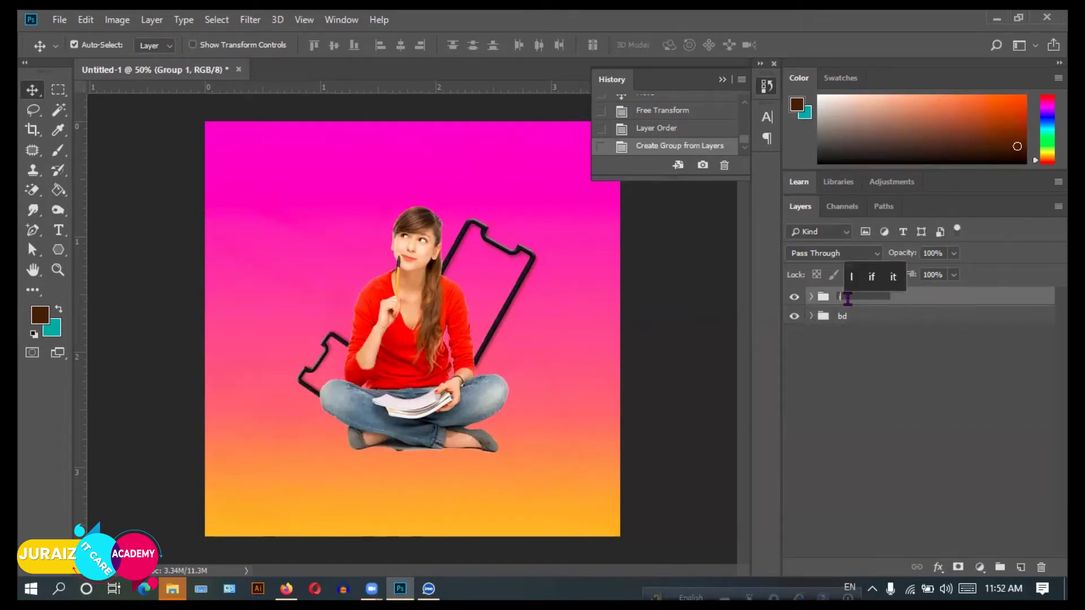
pyautogui.write('mage')
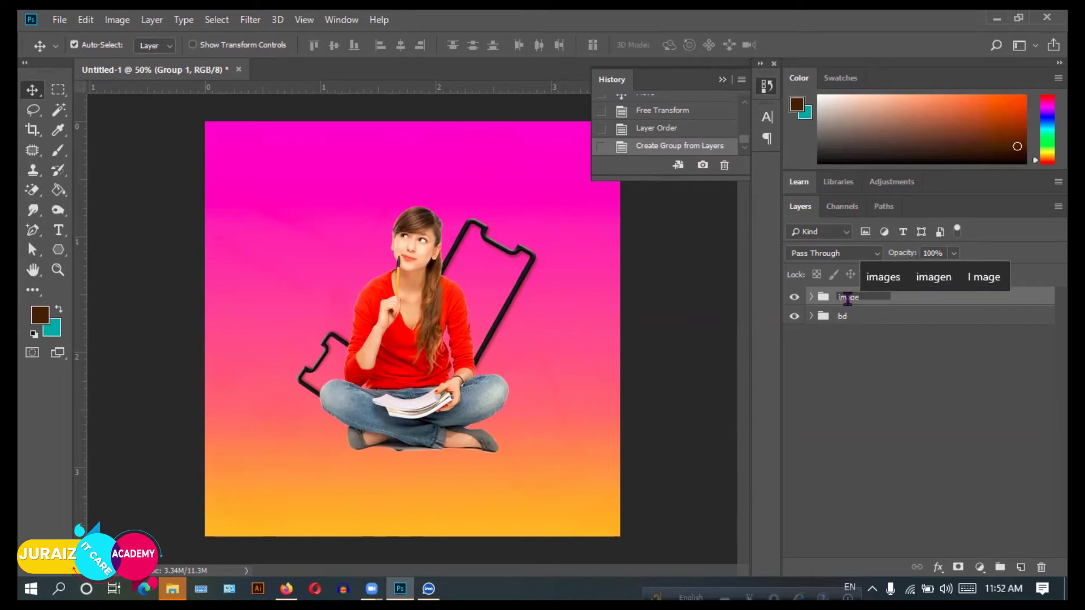
pyautogui.write('s')
pyautogui.press('Return')
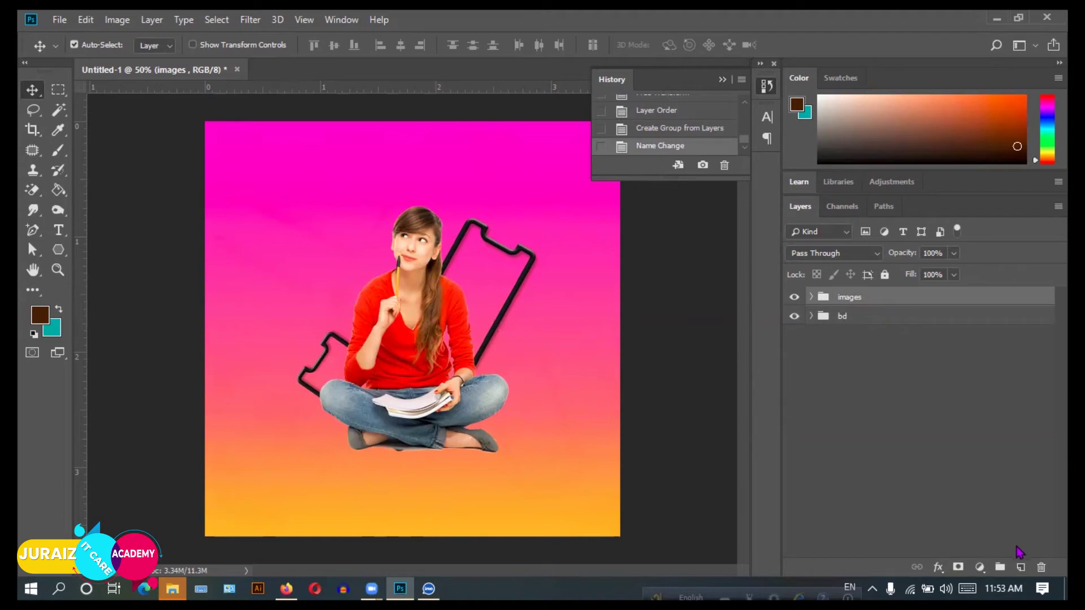
# Place linked FACEBOOK 3D.png beside her head and Alt-drag a copy near her knee.
pyautogui.click(1021, 567)
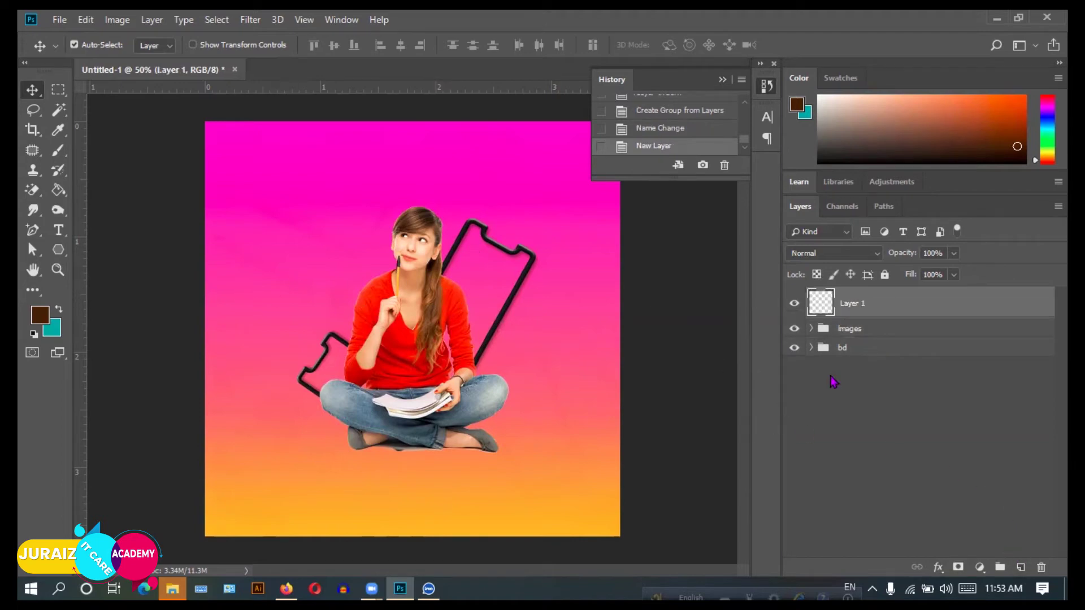
pyautogui.click(59, 19)
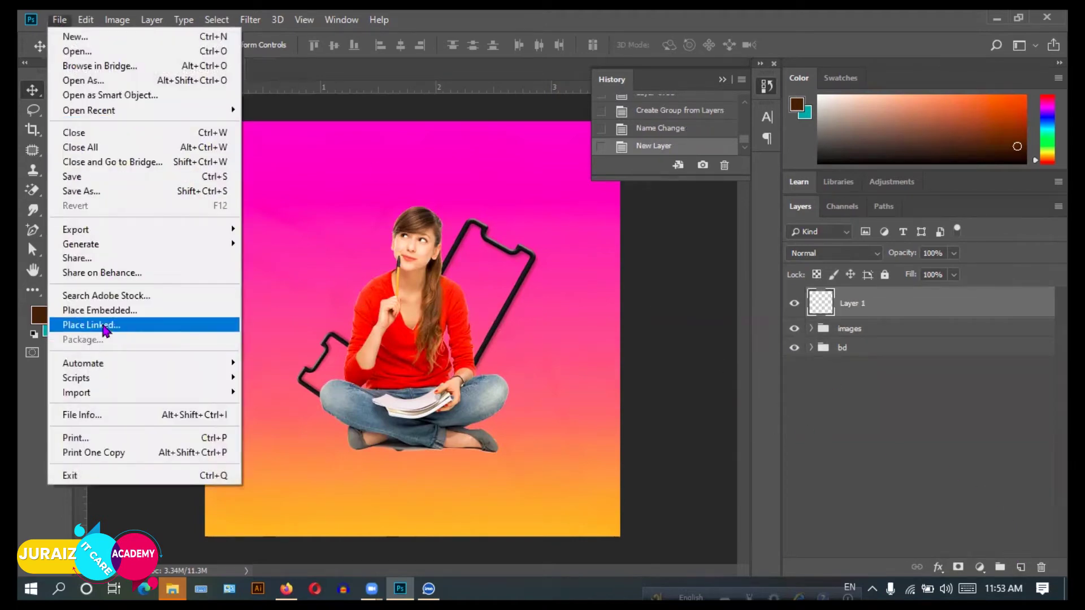
pyautogui.click(105, 325)
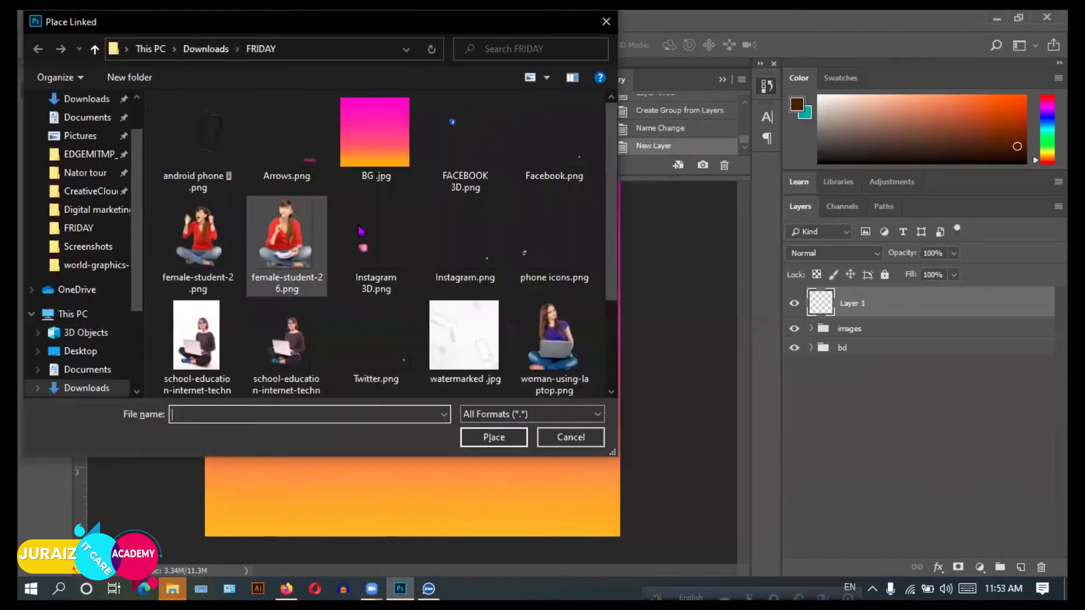
pyautogui.click(461, 148)
pyautogui.click(494, 437)
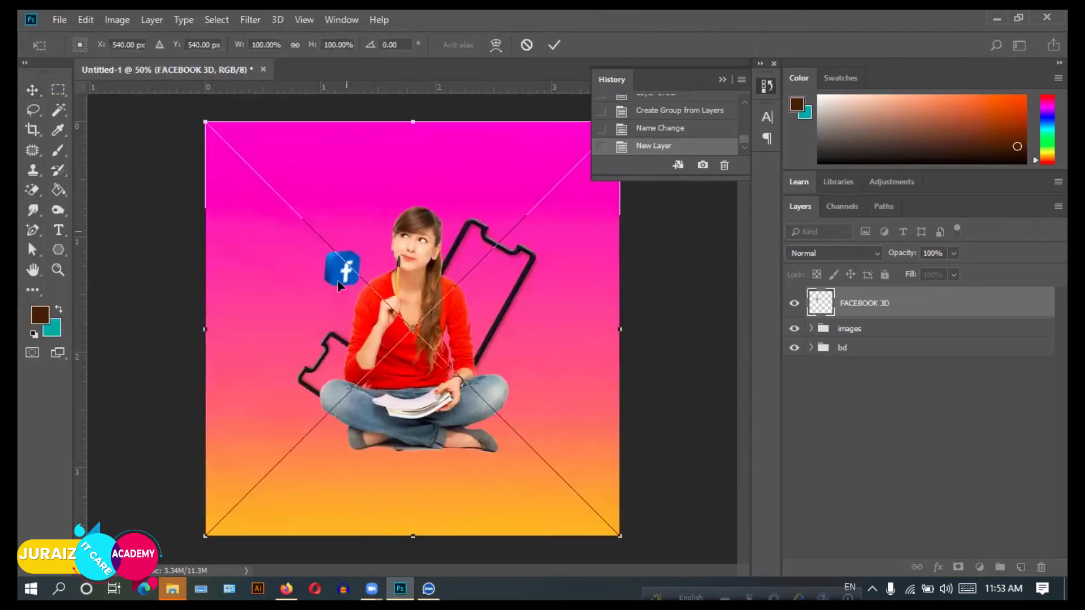
pyautogui.click(554, 44)
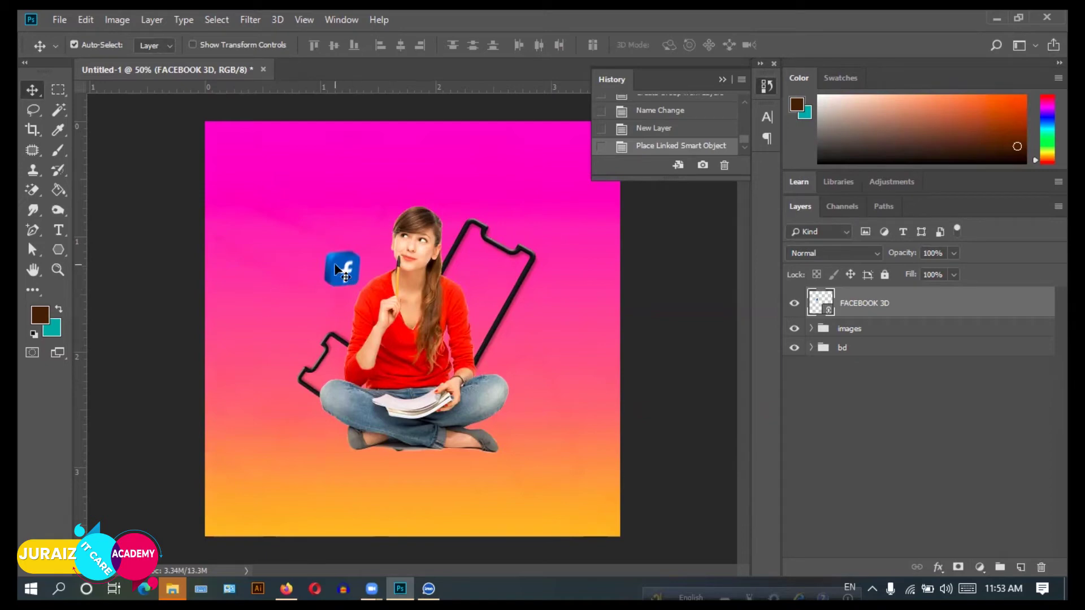
pyautogui.moveTo(341, 273); pyautogui.dragTo(523, 421)
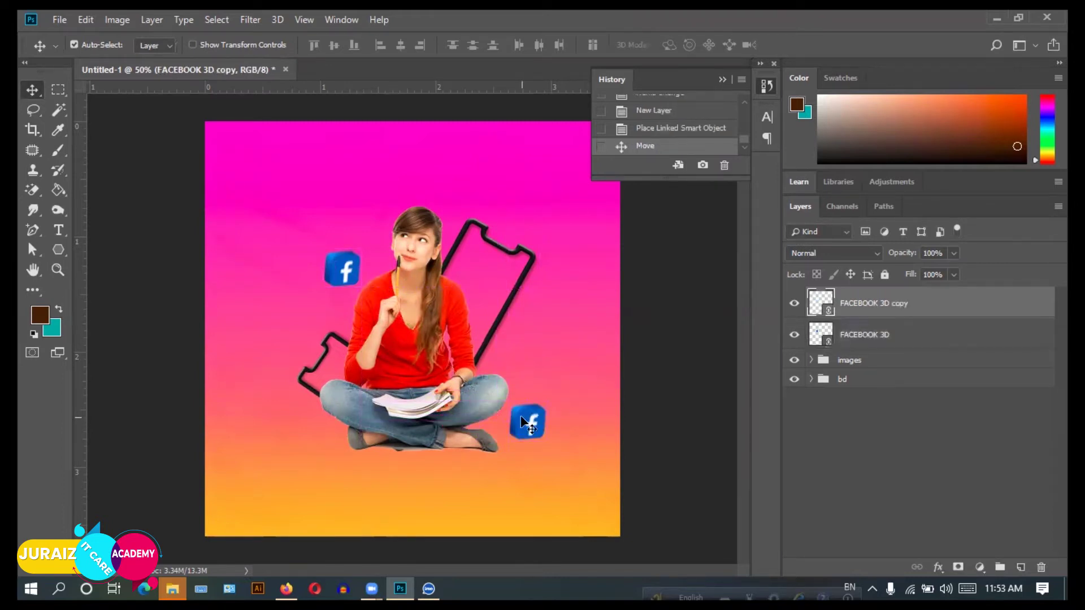
# Place linked Instagram 3D.png, scaled to about 78%, at lower left beside her knee.
pyautogui.click(61, 22)
pyautogui.click(113, 326)
pyautogui.click(364, 240)
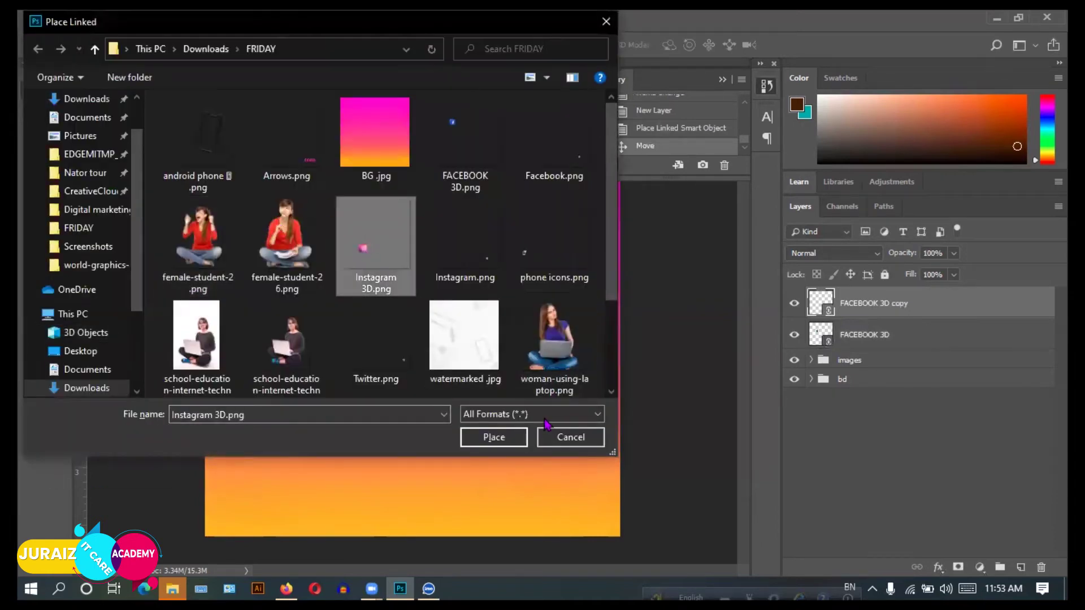
pyautogui.click(495, 438)
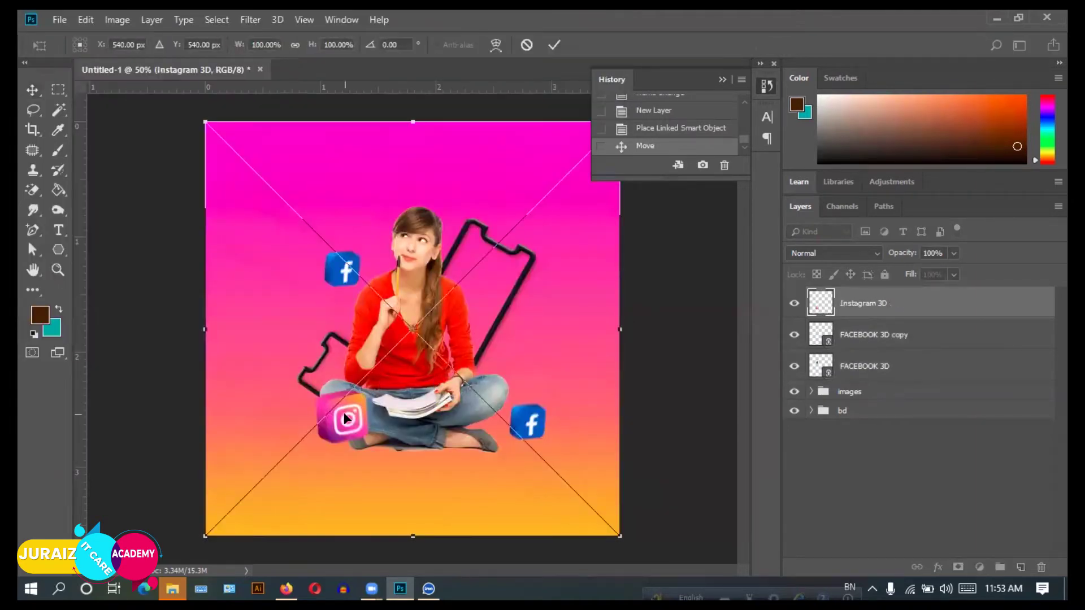
pyautogui.moveTo(344, 412); pyautogui.dragTo(331, 443)
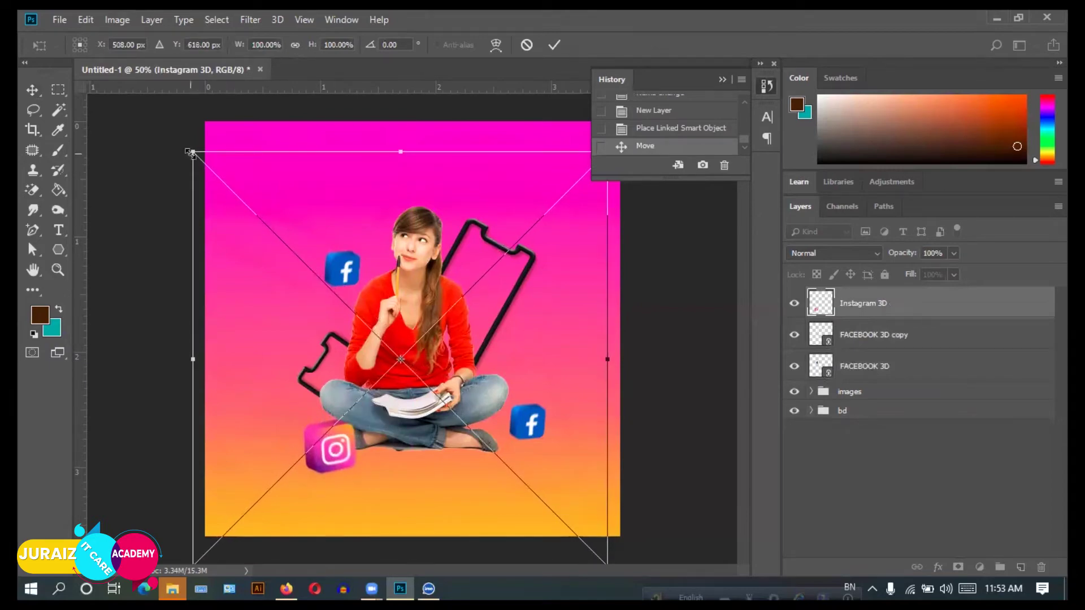
pyautogui.moveTo(192, 152); pyautogui.dragTo(231, 207)
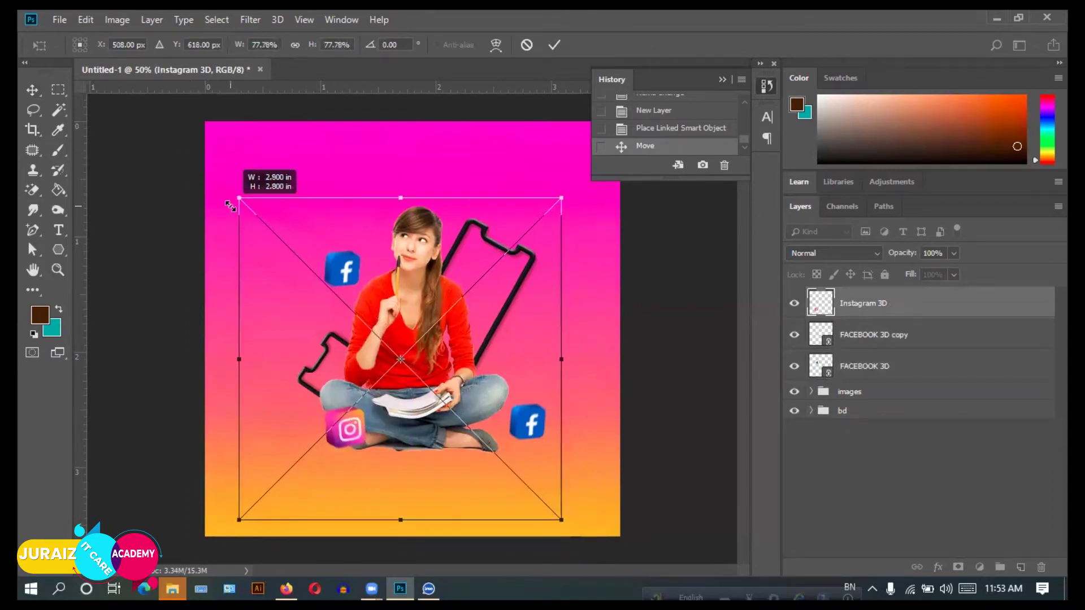
pyautogui.moveTo(356, 429); pyautogui.dragTo(331, 448)
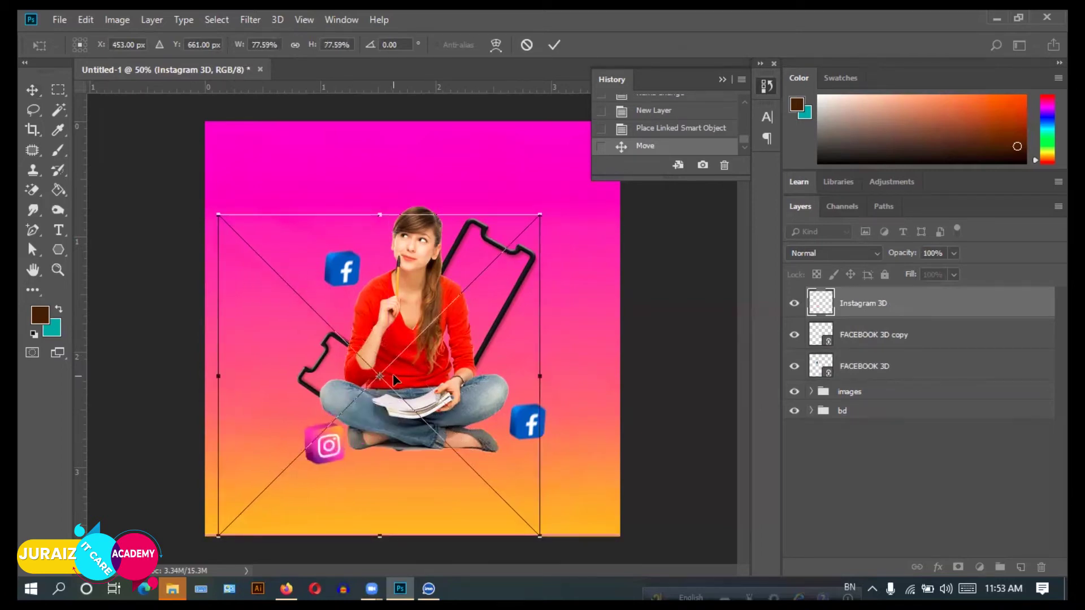
pyautogui.click(554, 45)
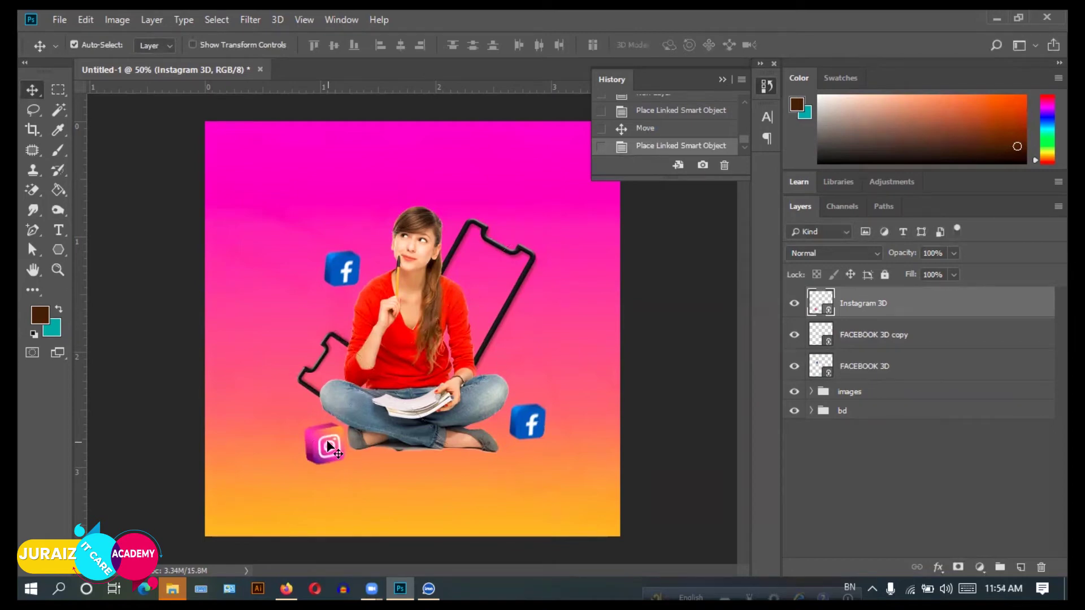
# Alt-drag a copy of the Instagram icon to the upper right over the phone frame.
pyautogui.click(338, 265)
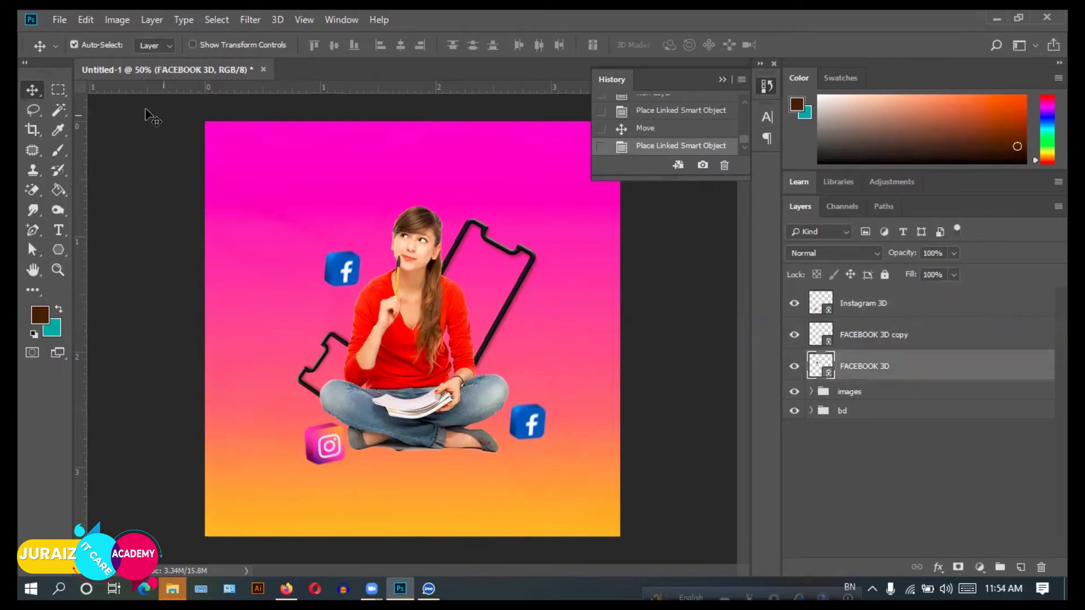
pyautogui.click(535, 431)
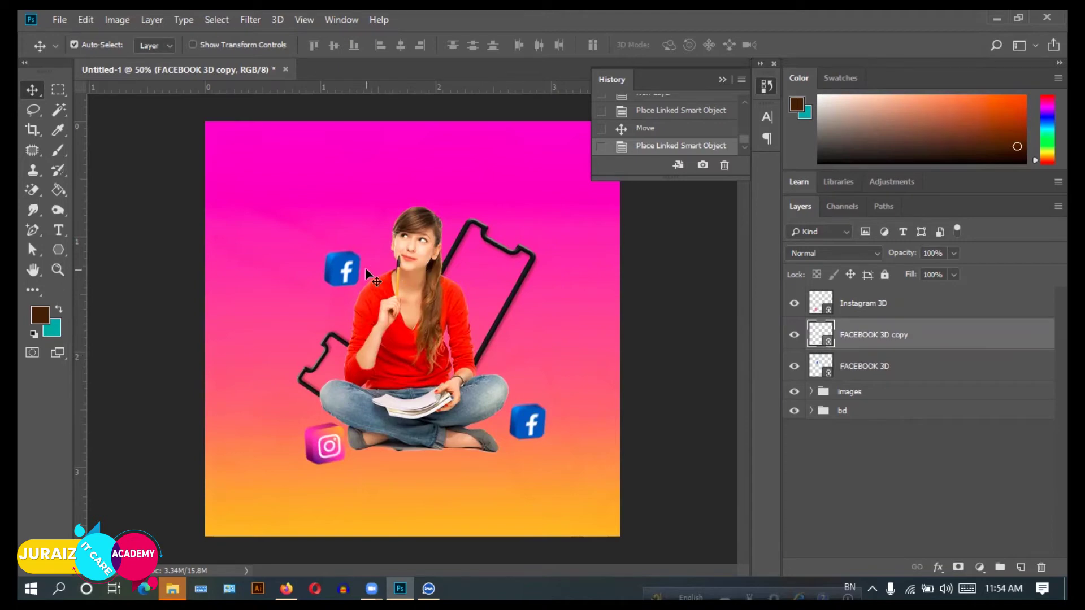
pyautogui.click(323, 451)
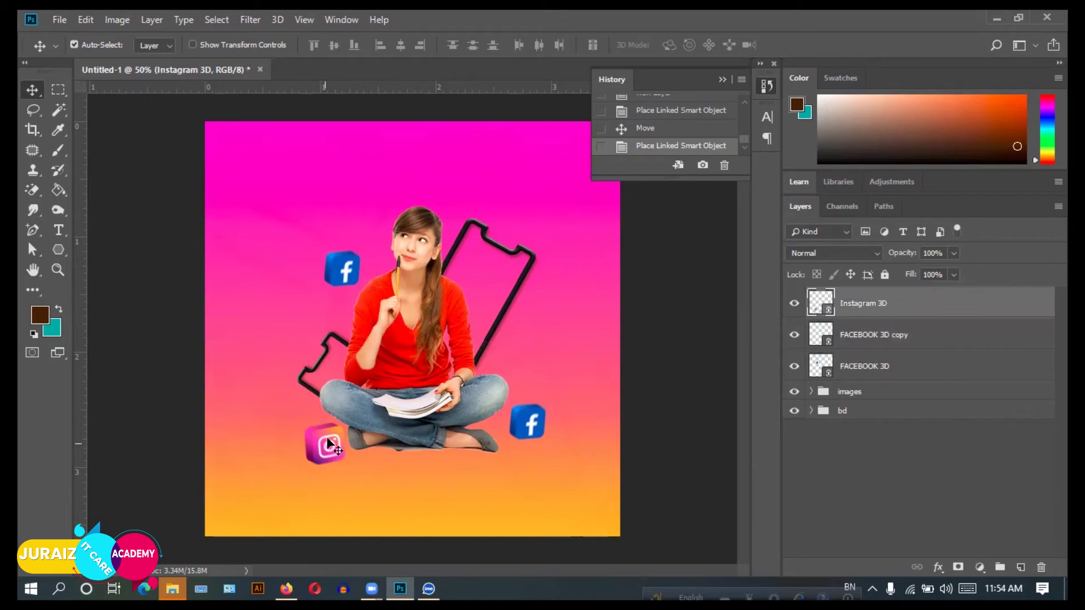
pyautogui.moveTo(327, 447)
pyautogui.mouseDown()
pyautogui.moveTo(591, 253)
pyautogui.moveTo(569, 243)
pyautogui.moveTo(557, 278)
pyautogui.moveTo(533, 266)
pyautogui.moveTo(542, 277)
pyautogui.moveTo(529, 291)
pyautogui.mouseUp()
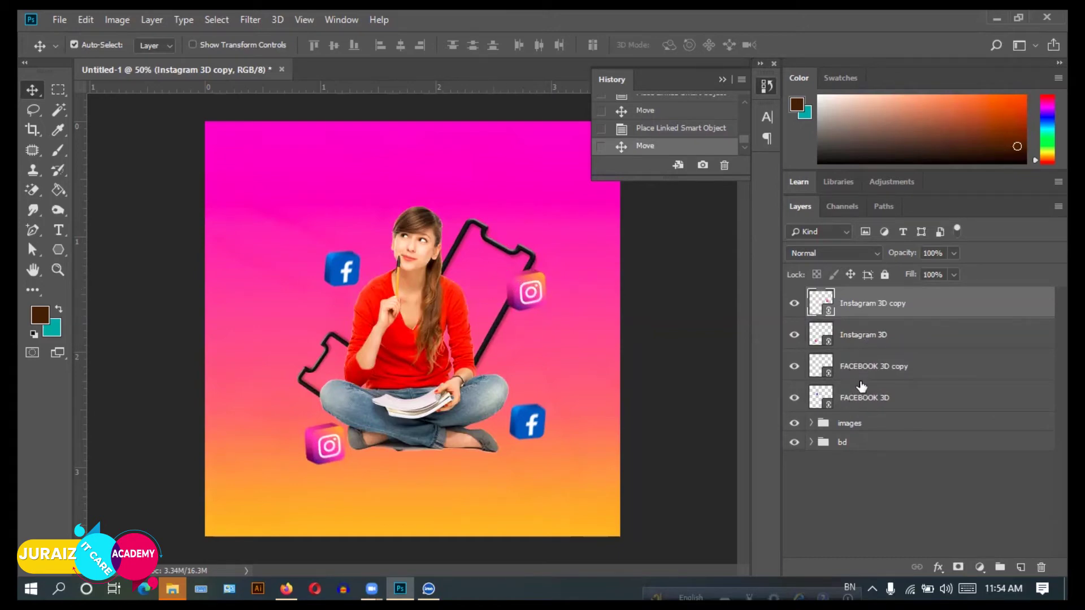
# Group the four 3D icon layers and clear the mistyped group name.
pyautogui.keyDown('shift'); pyautogui.click(864, 398); pyautogui.keyUp('shift')
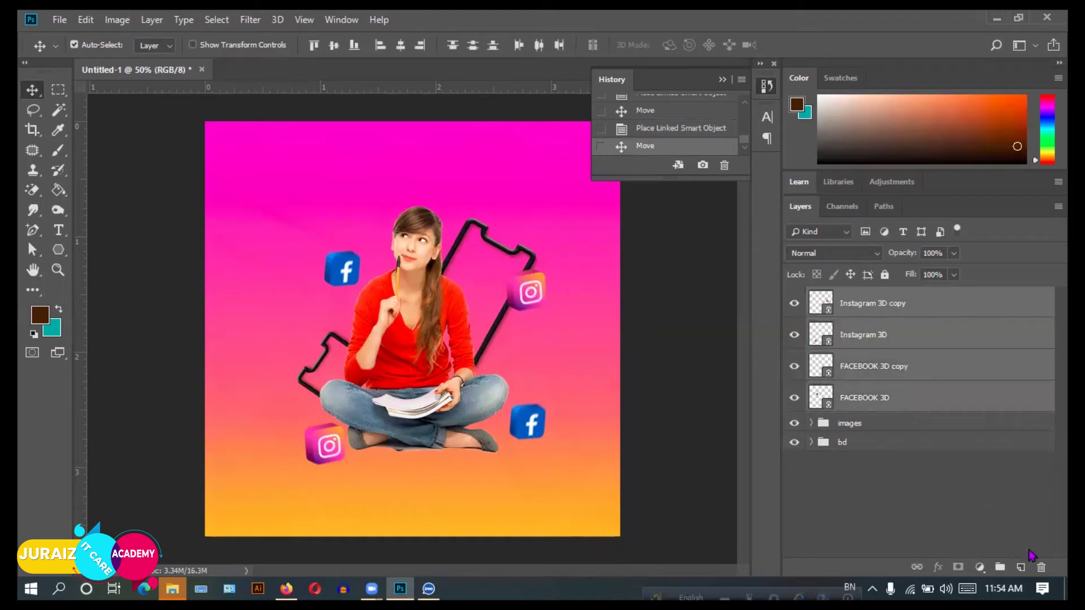
pyautogui.hotkey('ctrl', 'g')
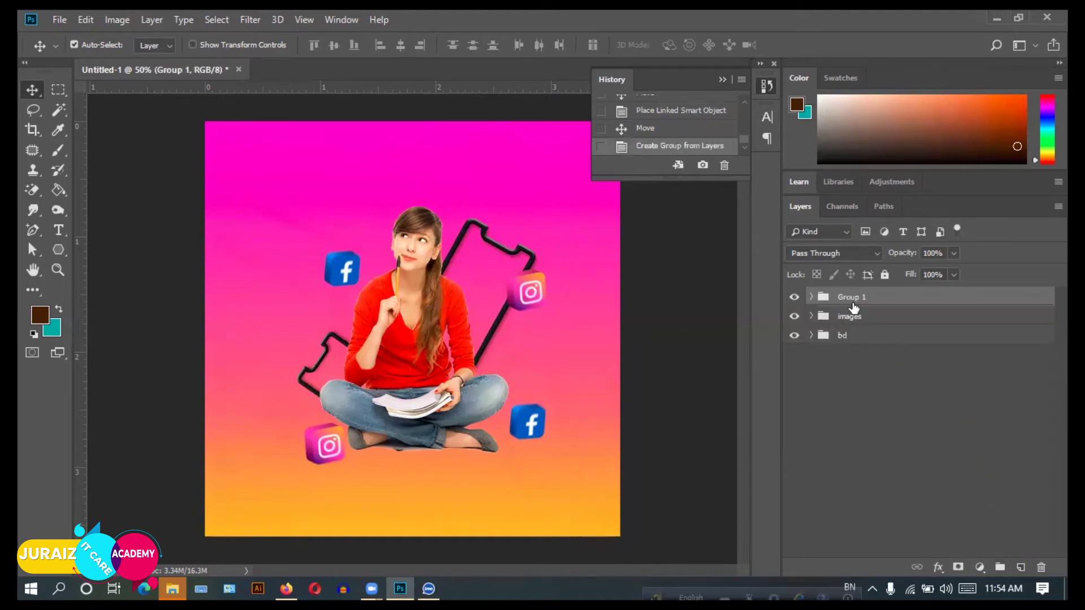
pyautogui.doubleClick(853, 297)
pyautogui.write('ফেসবুক')
pyautogui.write('য়াবদ')
pyautogui.press('BackSpace')
pyautogui.press('BackSpace')
pyautogui.press('BackSpace')
pyautogui.press('BackSpace')
pyautogui.hotkey('ctrl', 'a')
pyautogui.press('BackSpace')
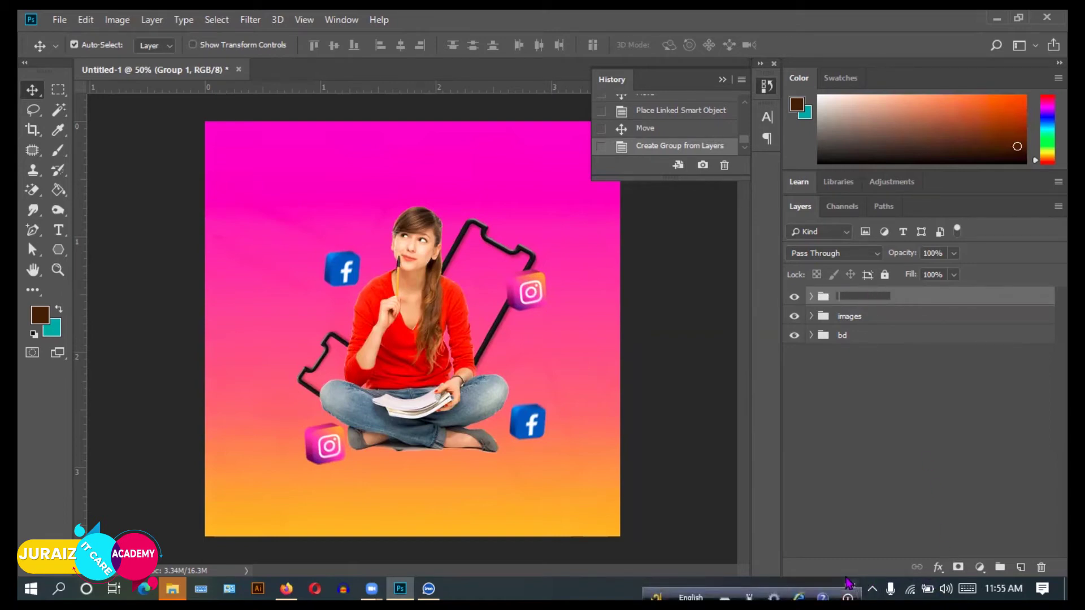
# Switch the keyboard input to English and name the group 'Facebook'.
pyautogui.click(848, 585)
pyautogui.click(887, 527)
pyautogui.write('fa')
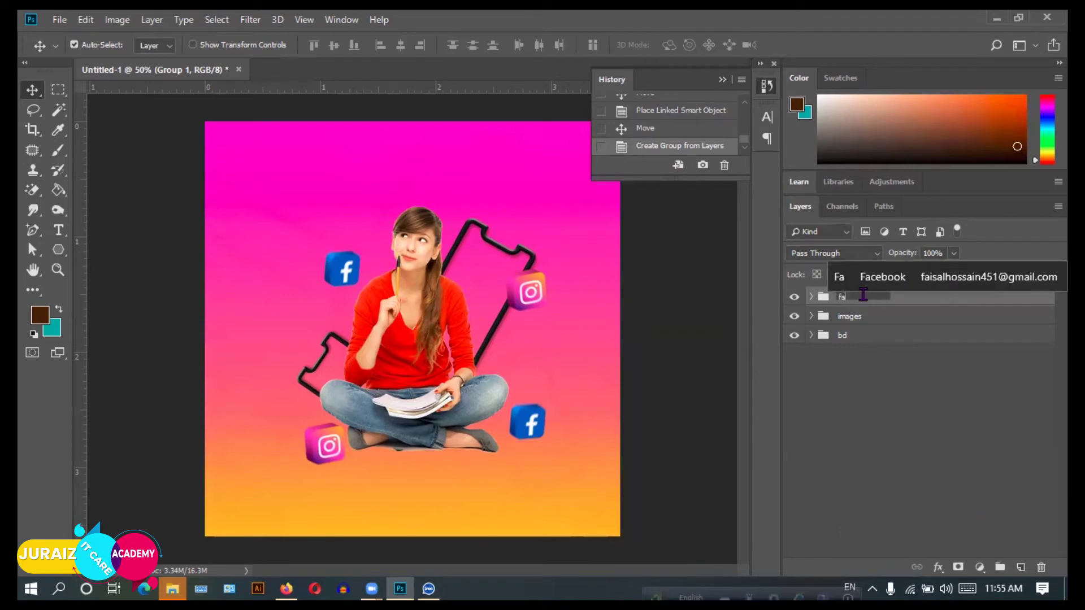
pyautogui.write('cebo')
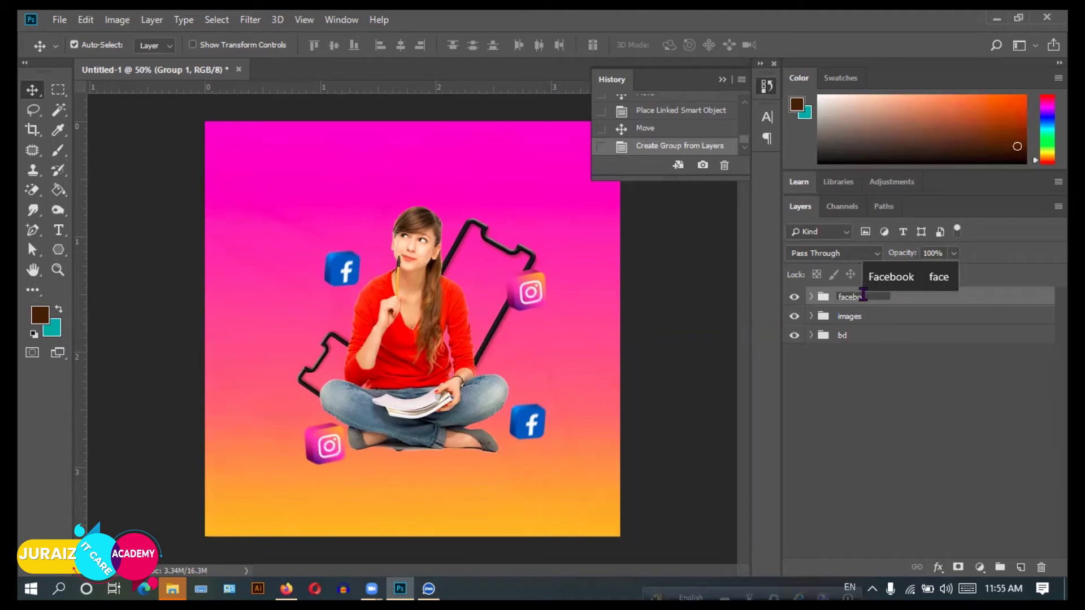
pyautogui.click(891, 277)
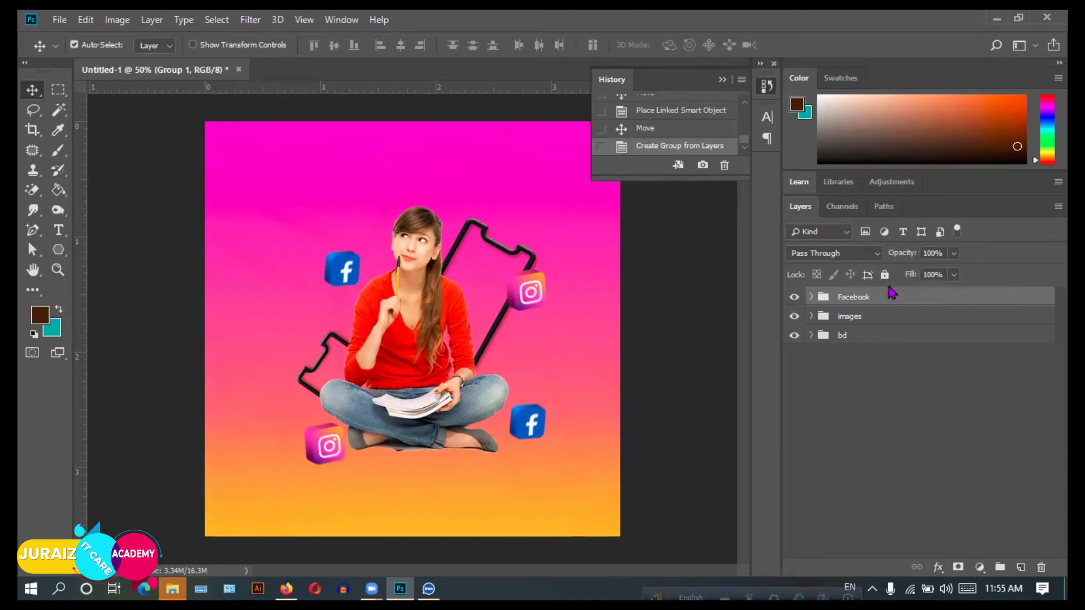
pyautogui.press('Return')
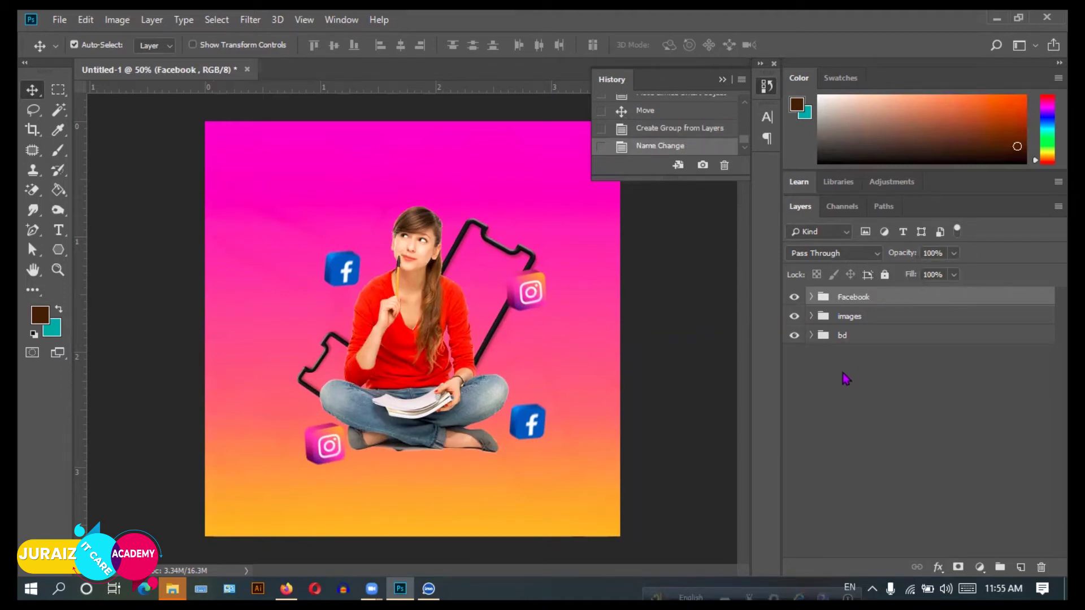
# Select the bd, images and Facebook groups in turn to check them.
pyautogui.click(838, 342)
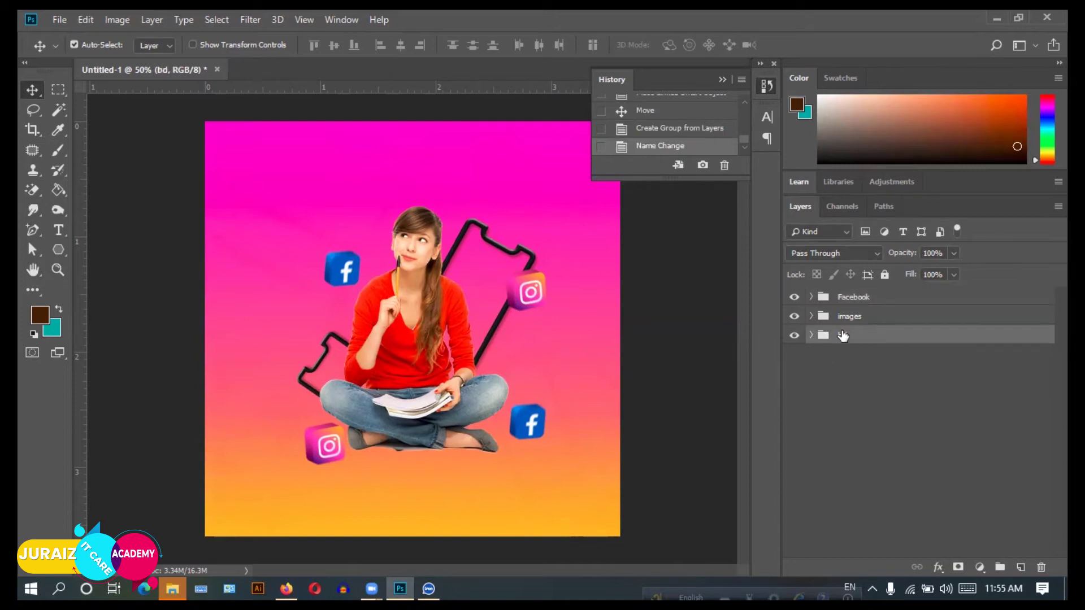
pyautogui.click(847, 320)
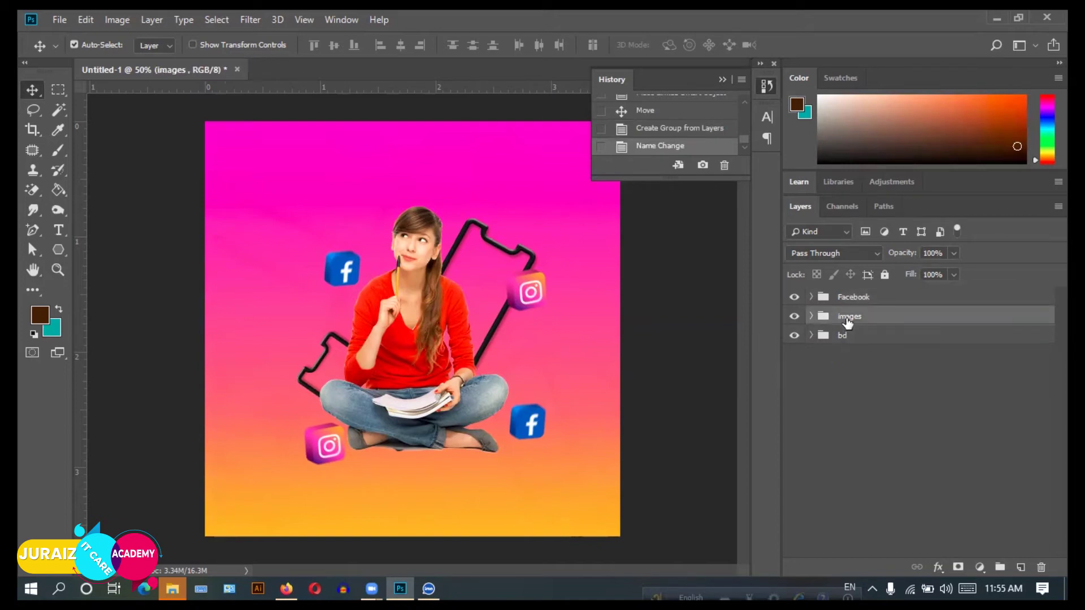
pyautogui.click(843, 297)
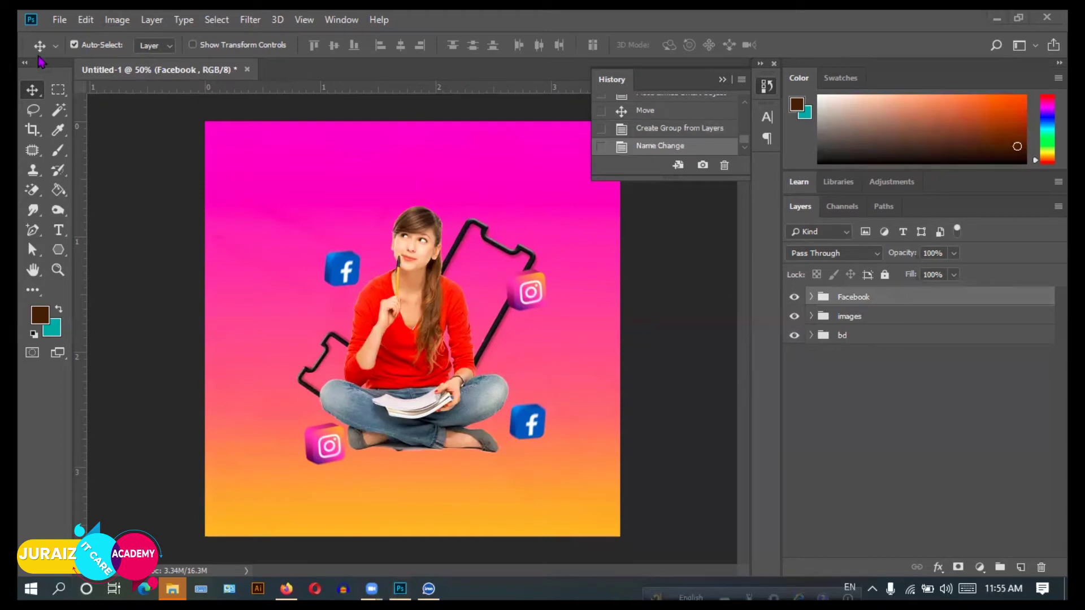
# Create a new 1080 × 1080 px document at 300 ppi.
pyautogui.click(59, 20)
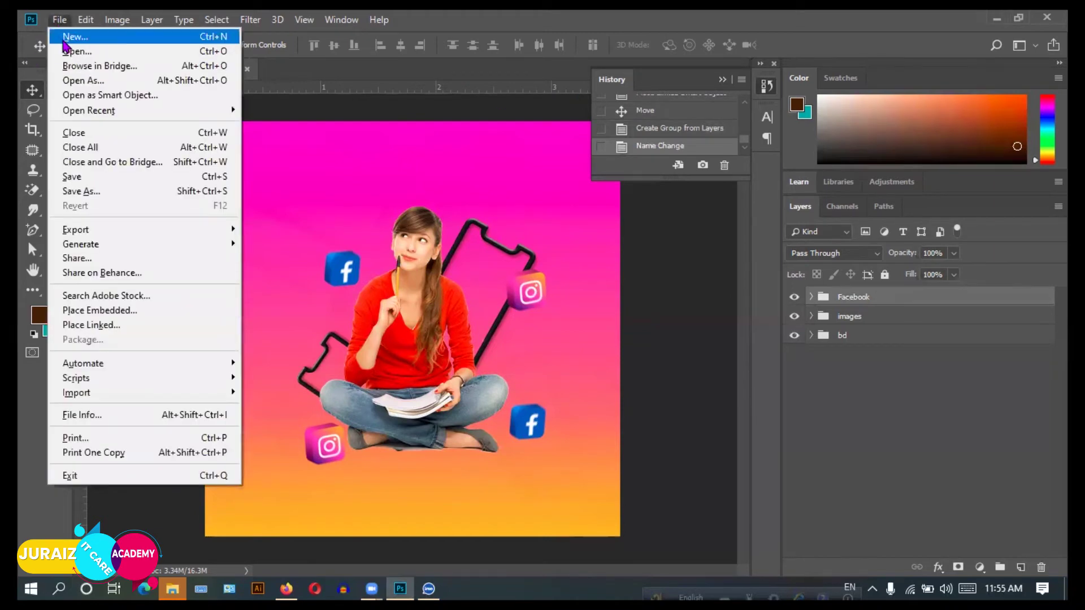
pyautogui.press('Escape')
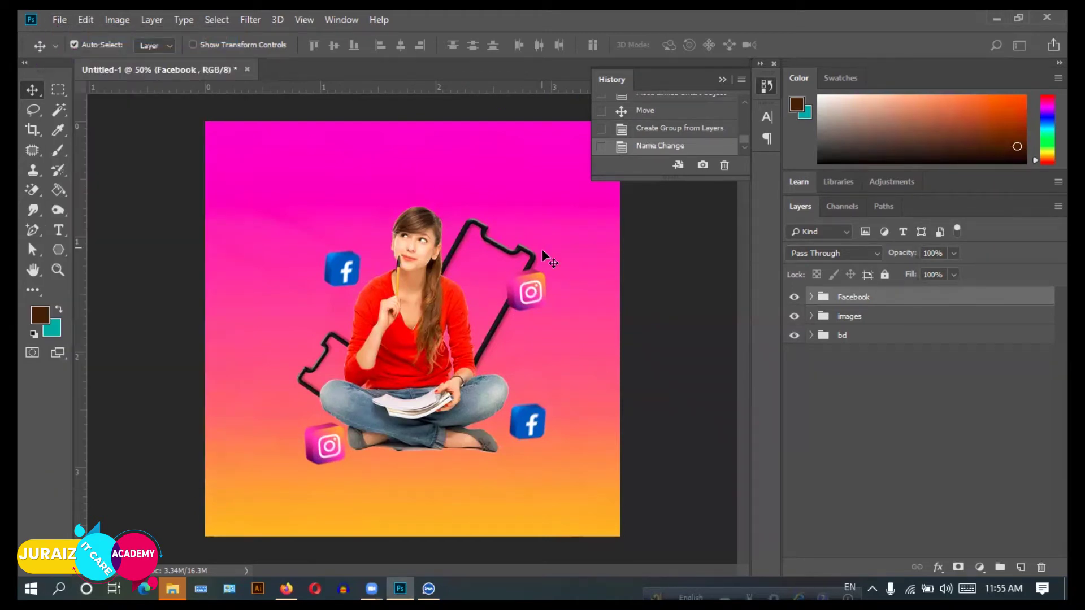
pyautogui.hotkey('ctrl', 'n')
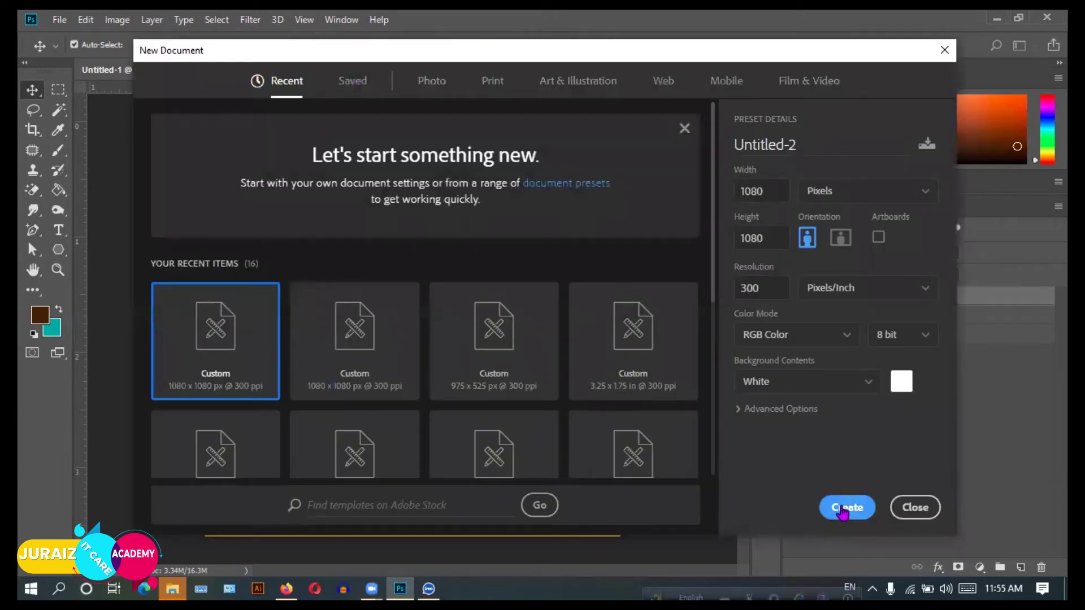
pyautogui.click(842, 511)
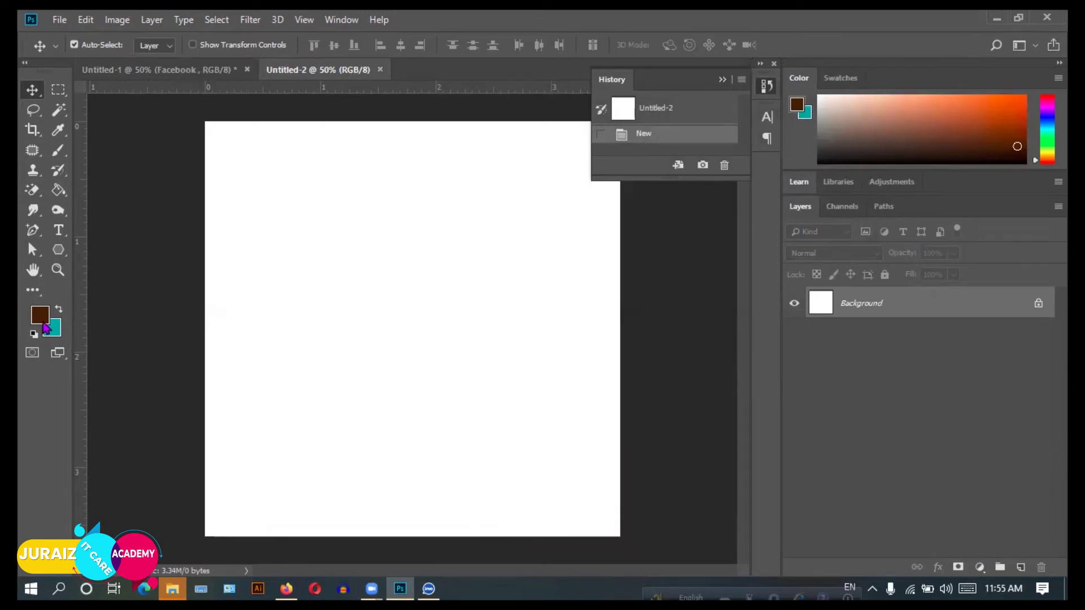
# Set the foreground colour to black and fill the background with it.
pyautogui.click(43, 320)
pyautogui.moveTo(656, 314); pyautogui.dragTo(544, 328)
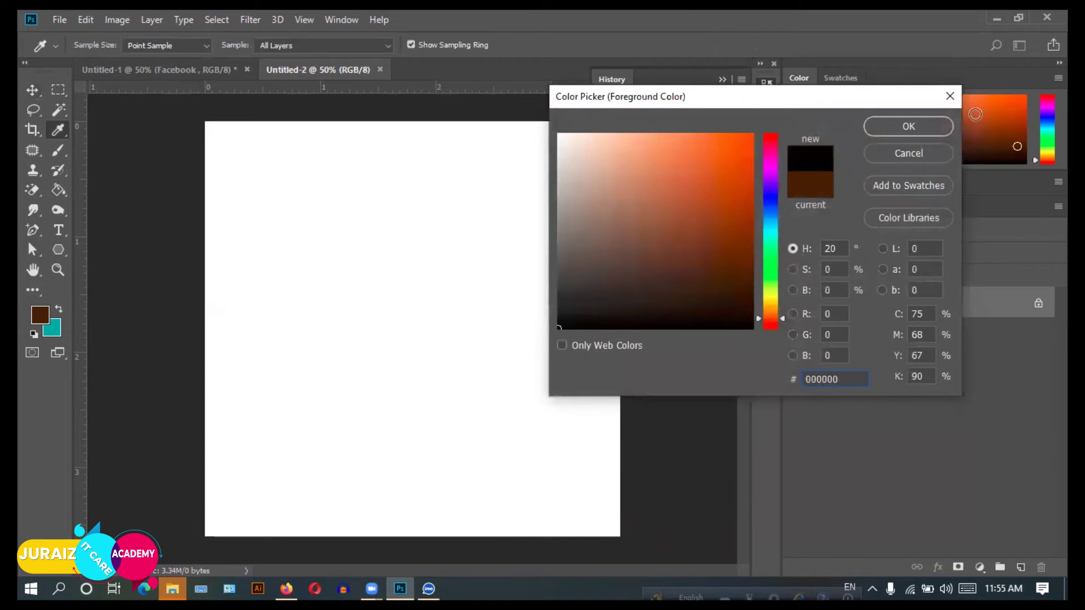
pyautogui.click(921, 134)
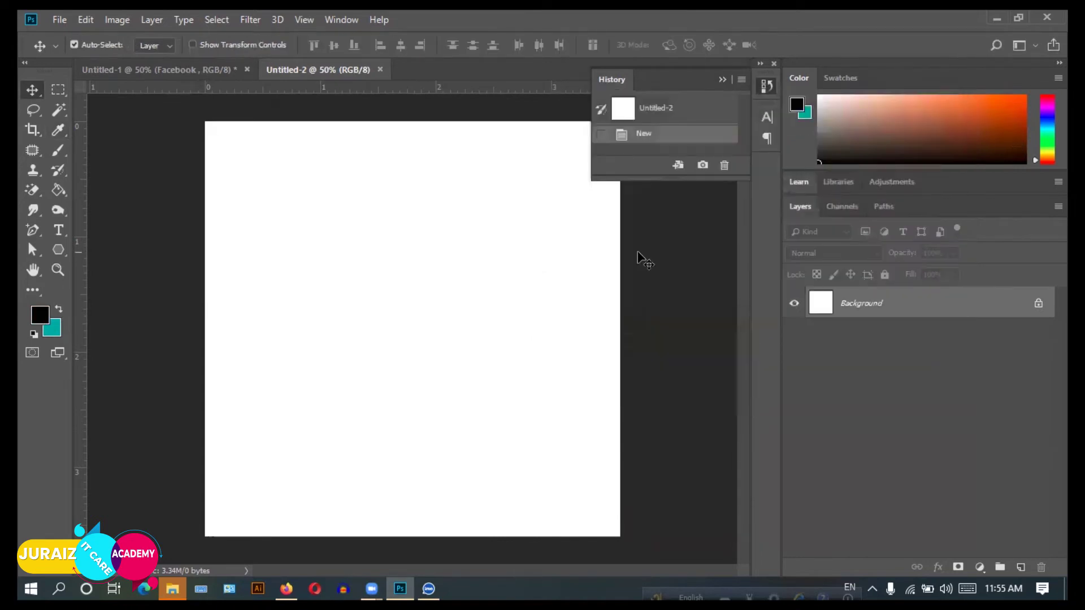
pyautogui.hotkey('alt', 'BackSpace')
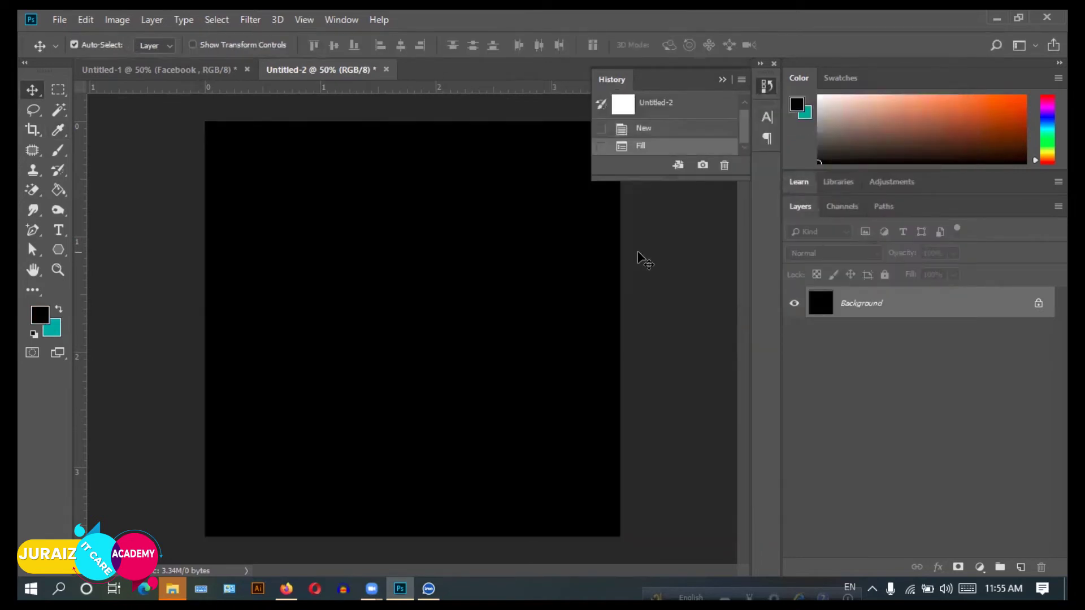
# Place Facebook.png as a linked layer on the black canvas.
pyautogui.click(59, 20)
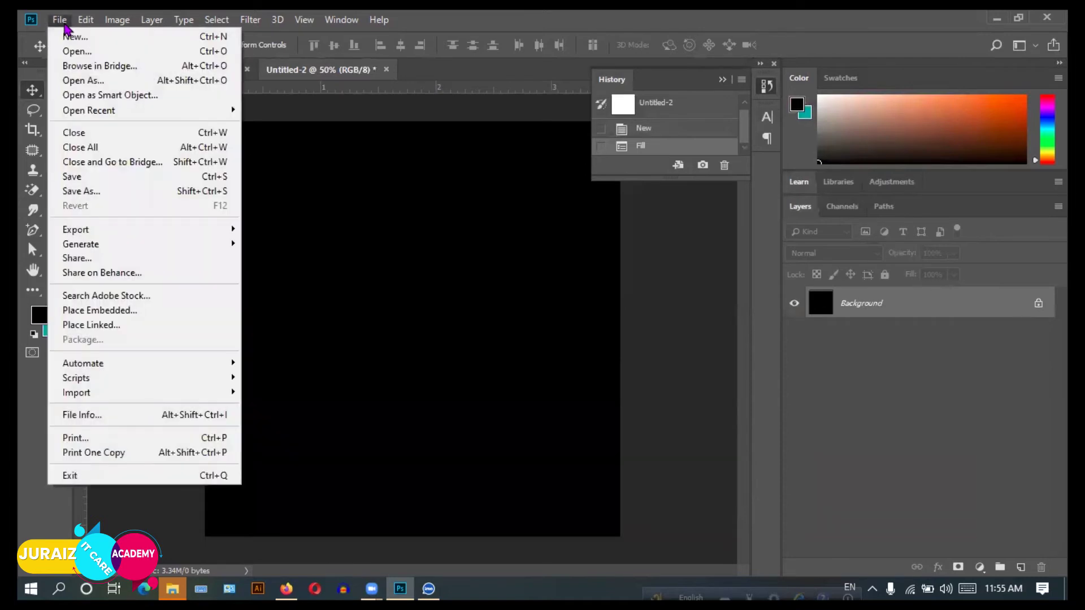
pyautogui.click(90, 325)
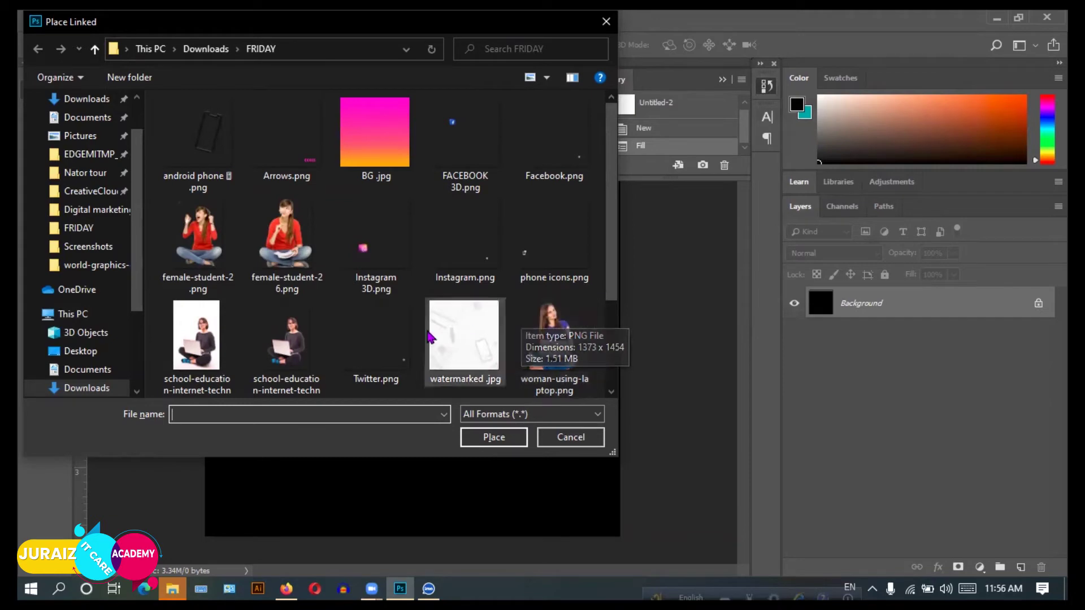
pyautogui.click(559, 150)
pyautogui.click(491, 438)
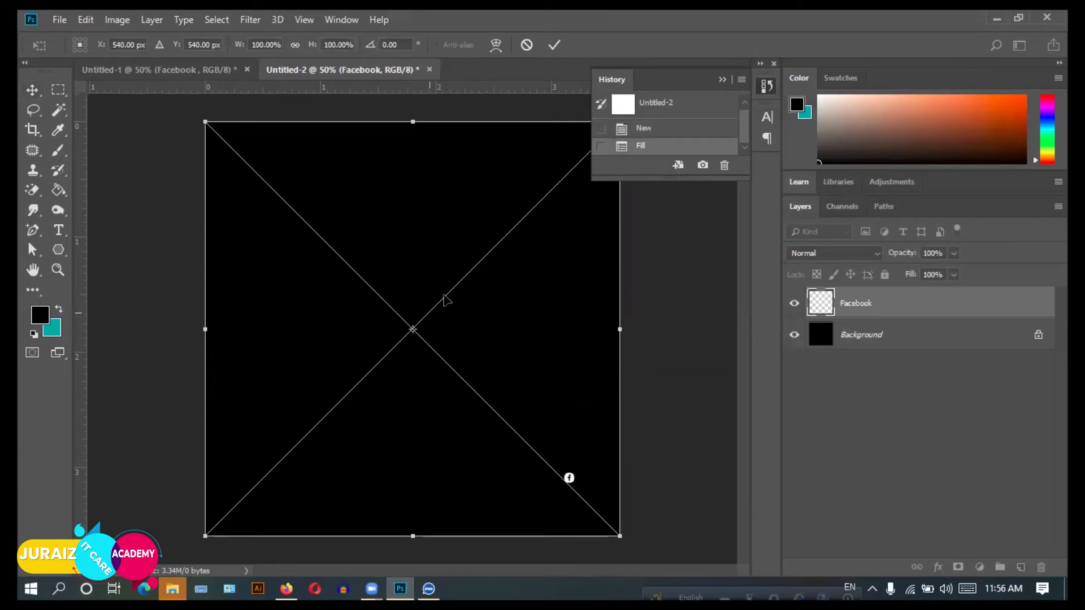
pyautogui.click(554, 45)
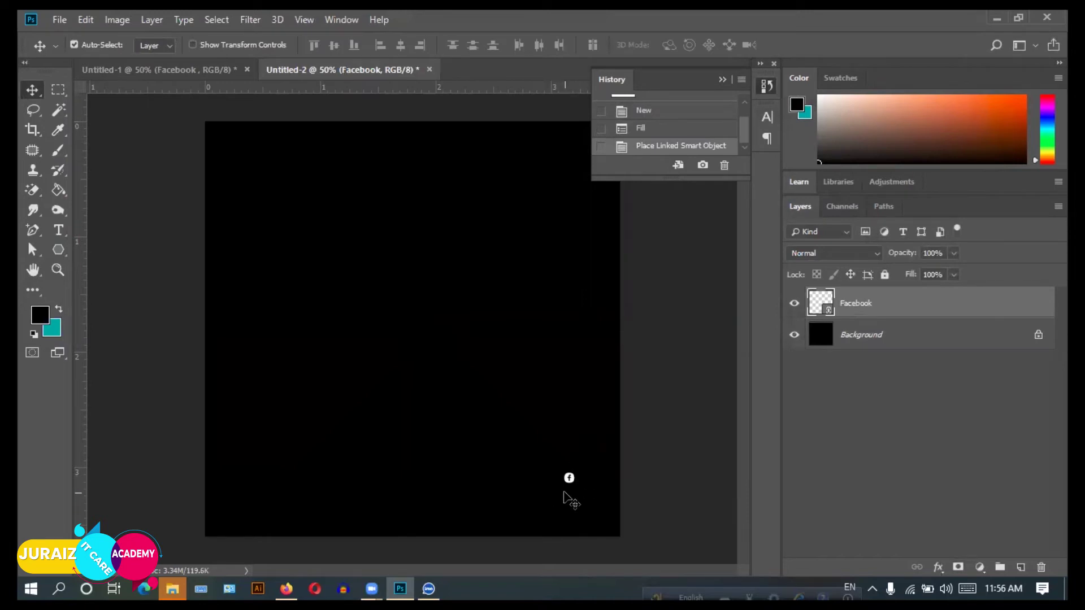
# Place Twitter.png as a linked layer.
pyautogui.click(60, 19)
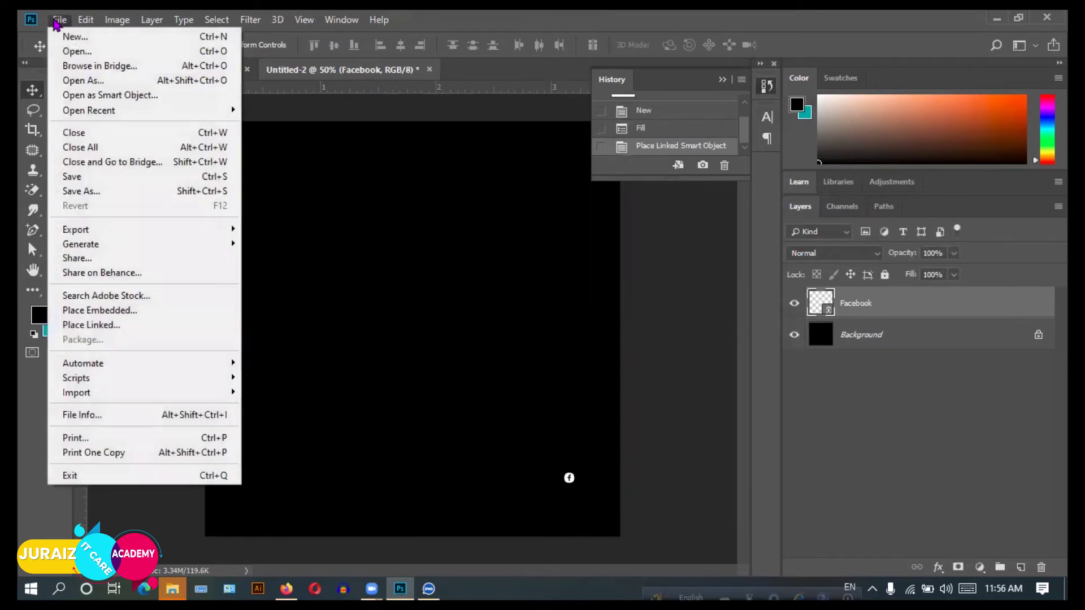
pyautogui.click(110, 326)
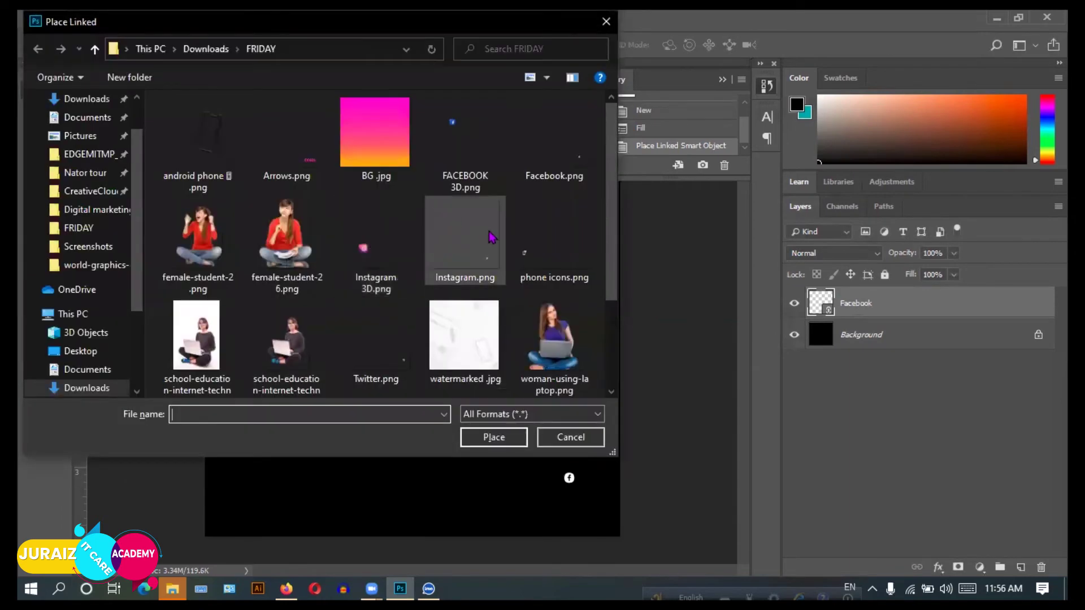
pyautogui.click(390, 370)
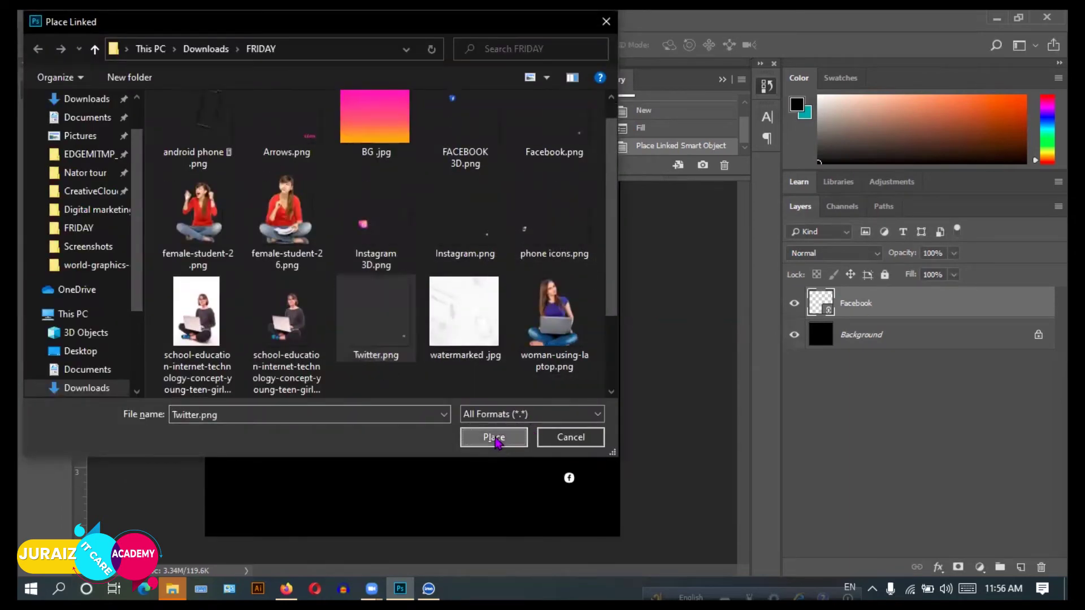
pyautogui.click(494, 437)
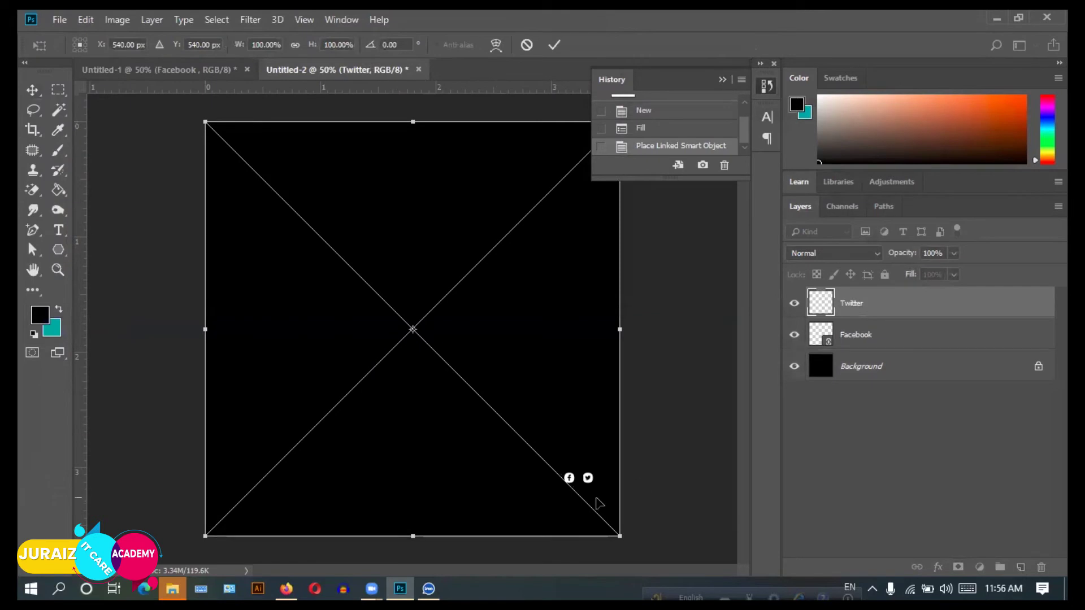
pyautogui.click(554, 44)
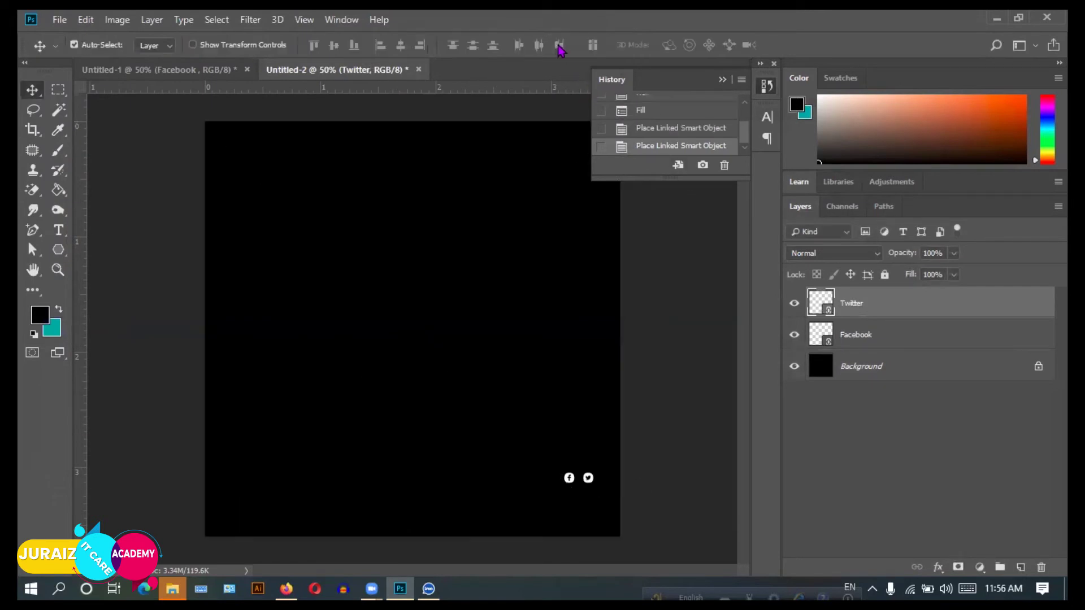
# Place Instagram.png as a linked layer.
pyautogui.click(57, 22)
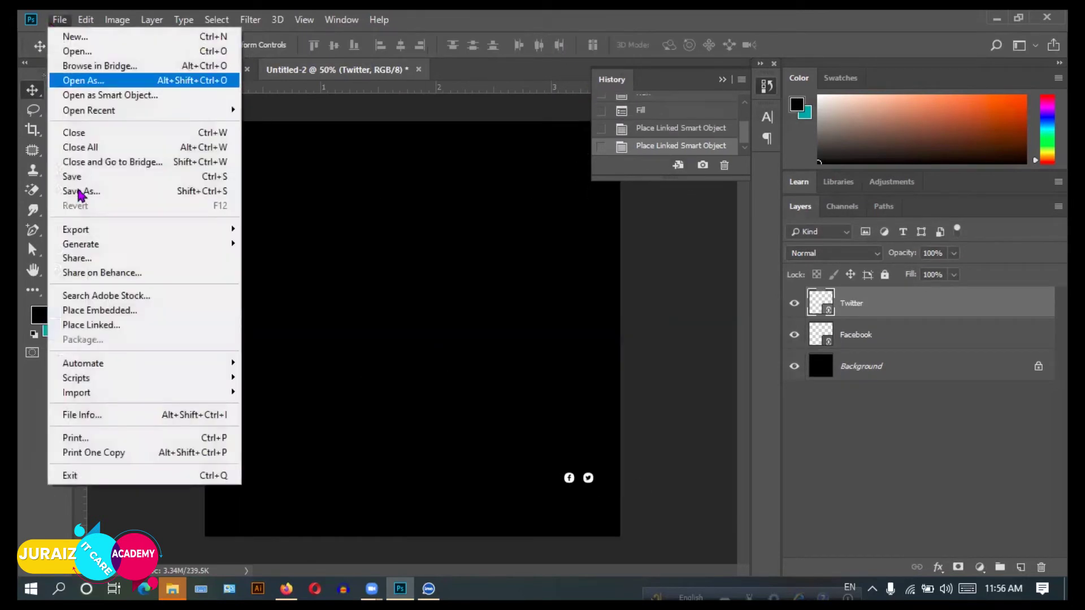
pyautogui.click(105, 325)
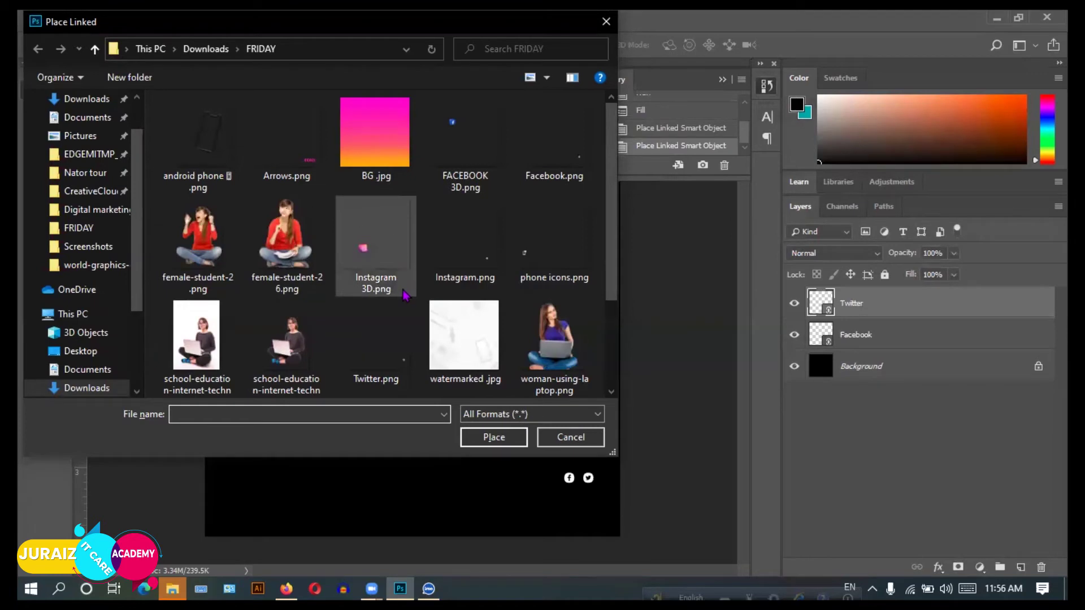
pyautogui.scroll(-1, 407, 296)
pyautogui.scroll(-3, 412, 308)
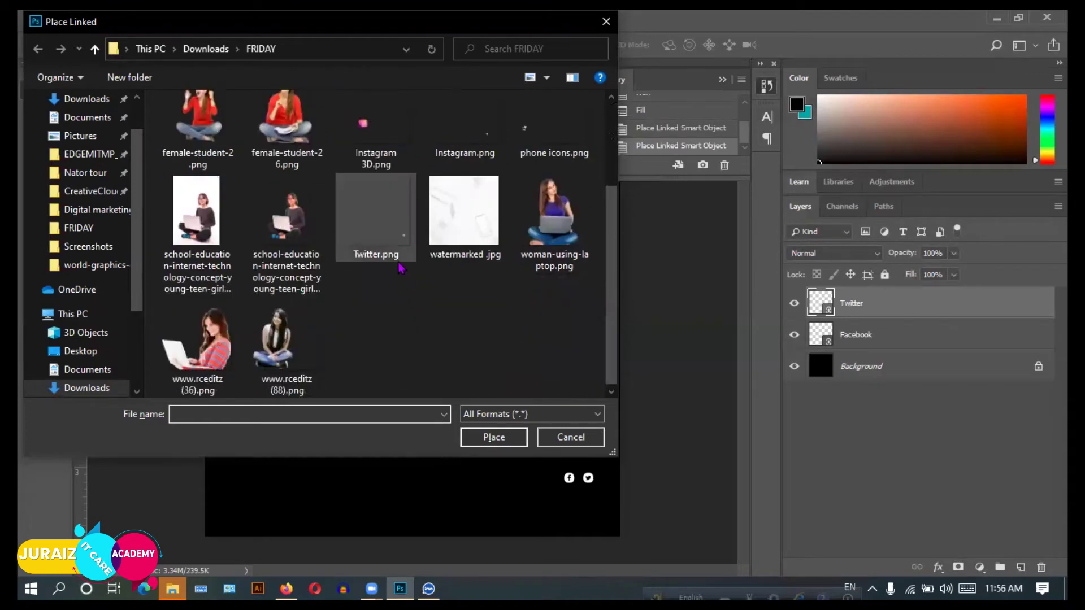
pyautogui.click(465, 133)
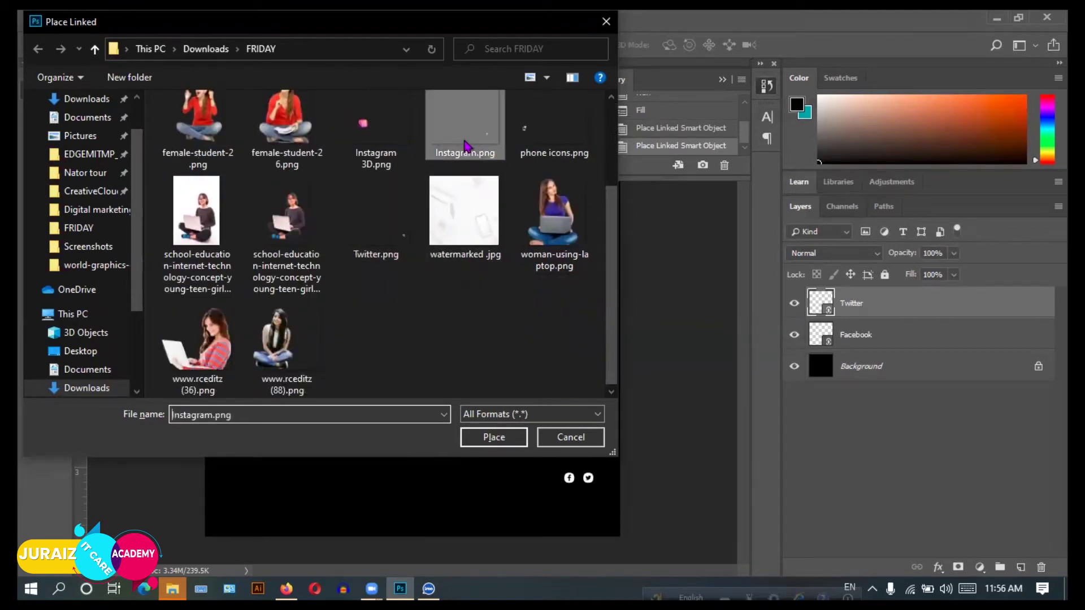
pyautogui.scroll(1, 465, 135)
pyautogui.click(493, 438)
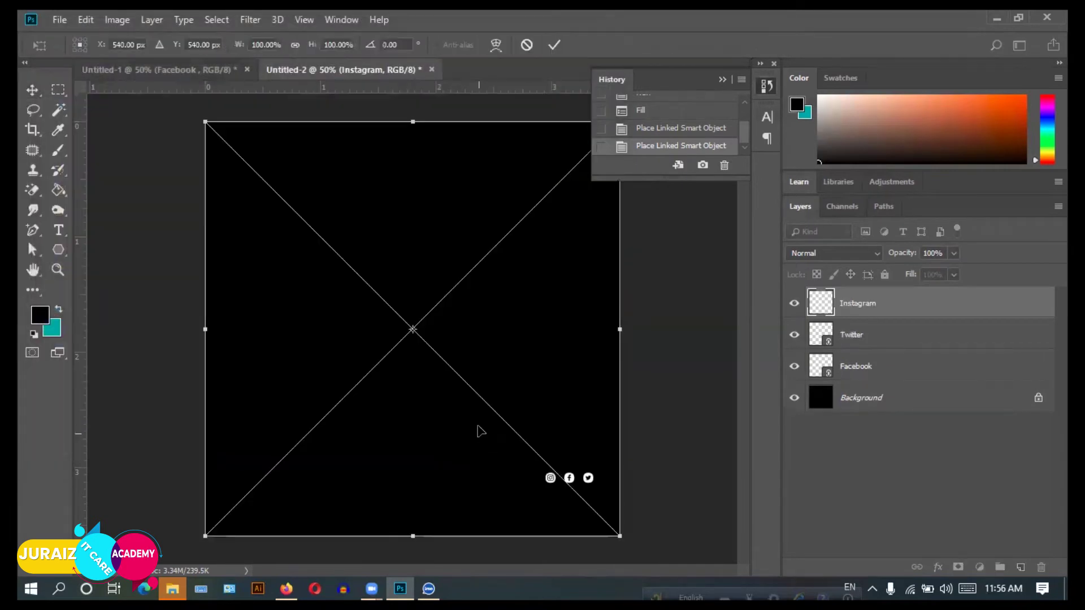
pyautogui.click(555, 45)
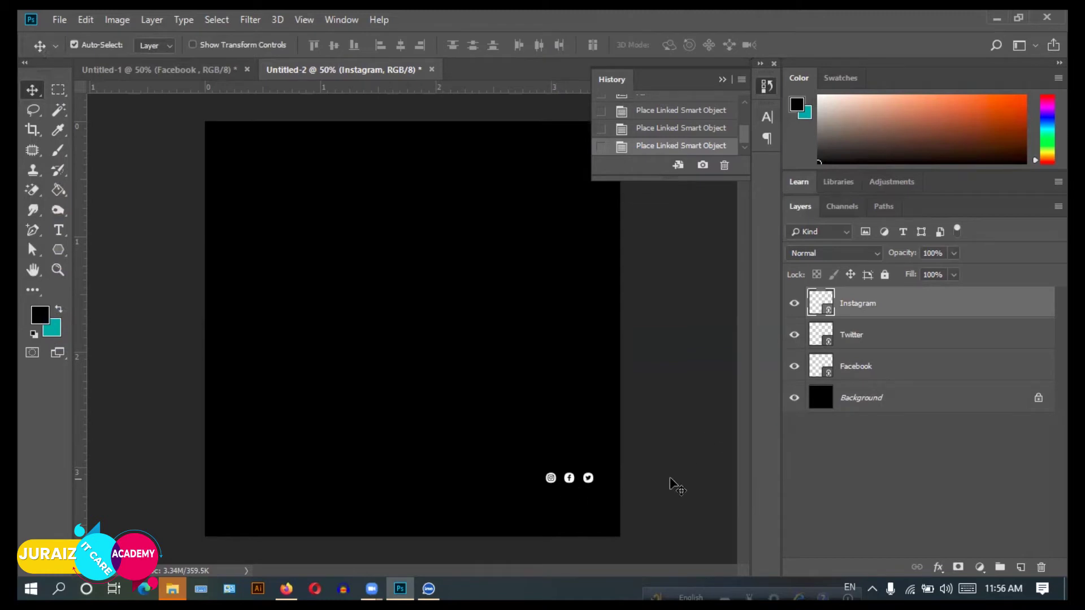
# Align the Instagram, Facebook and Twitter layers by vertical centres and zoom in on them.
pyautogui.keyDown('shift'); pyautogui.click(865, 368); pyautogui.keyUp('shift')
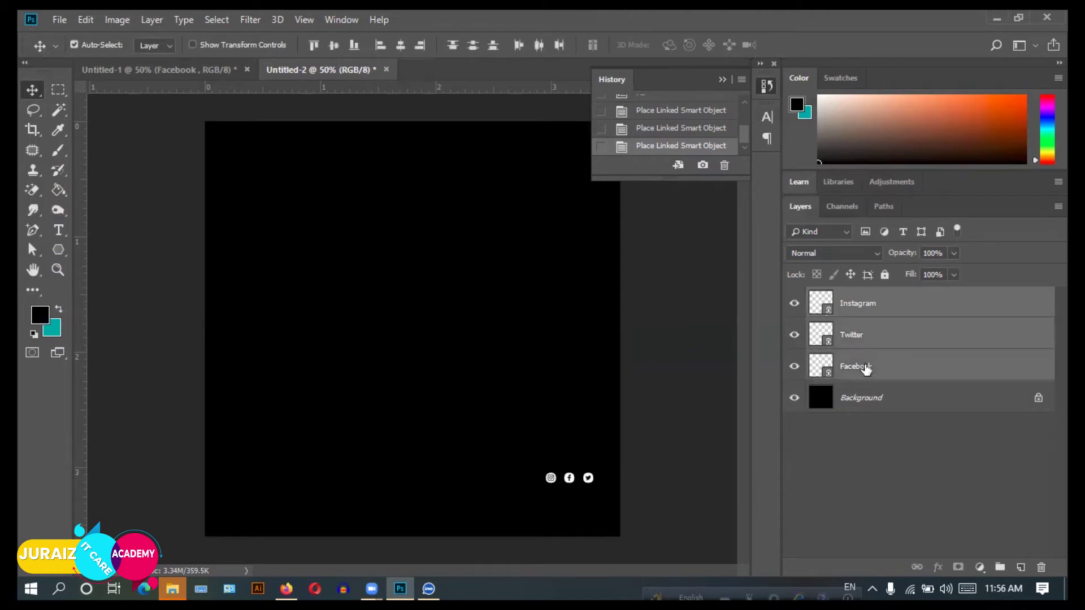
pyautogui.click(400, 51)
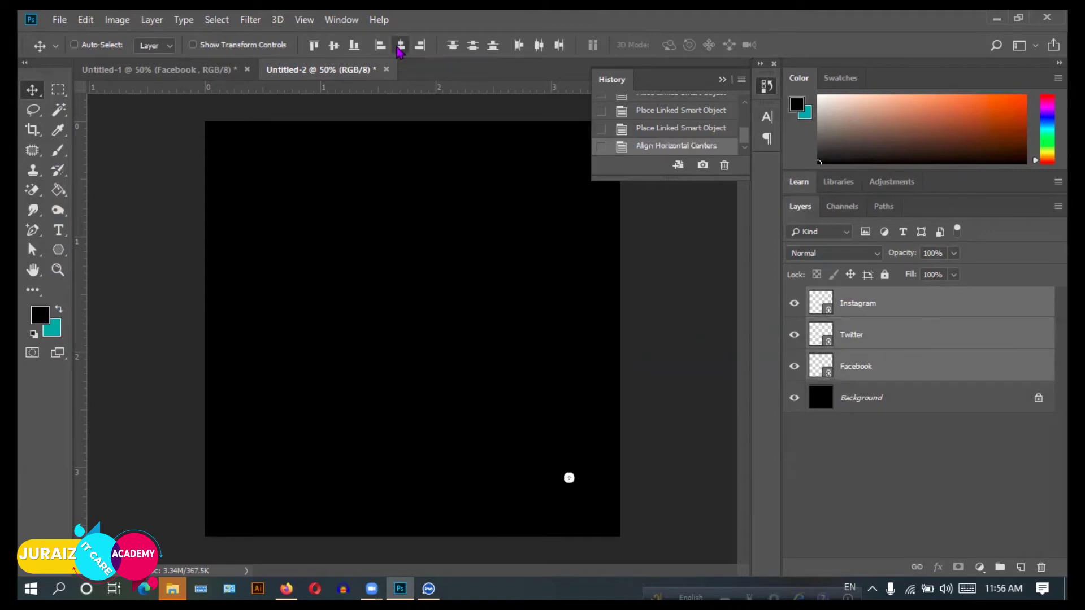
pyautogui.hotkey('ctrl', 'z')
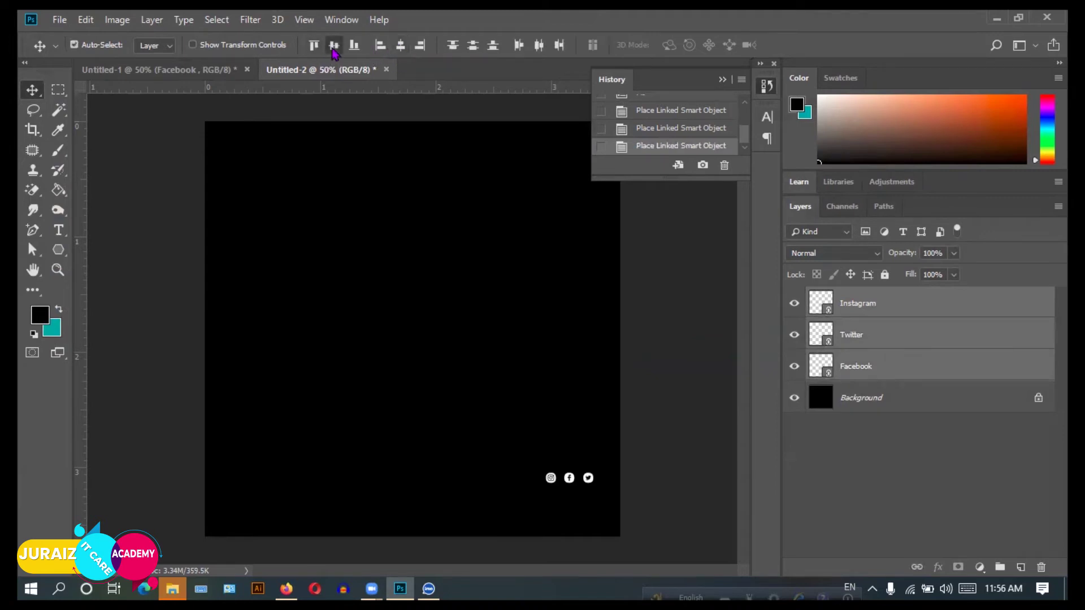
pyautogui.click(334, 47)
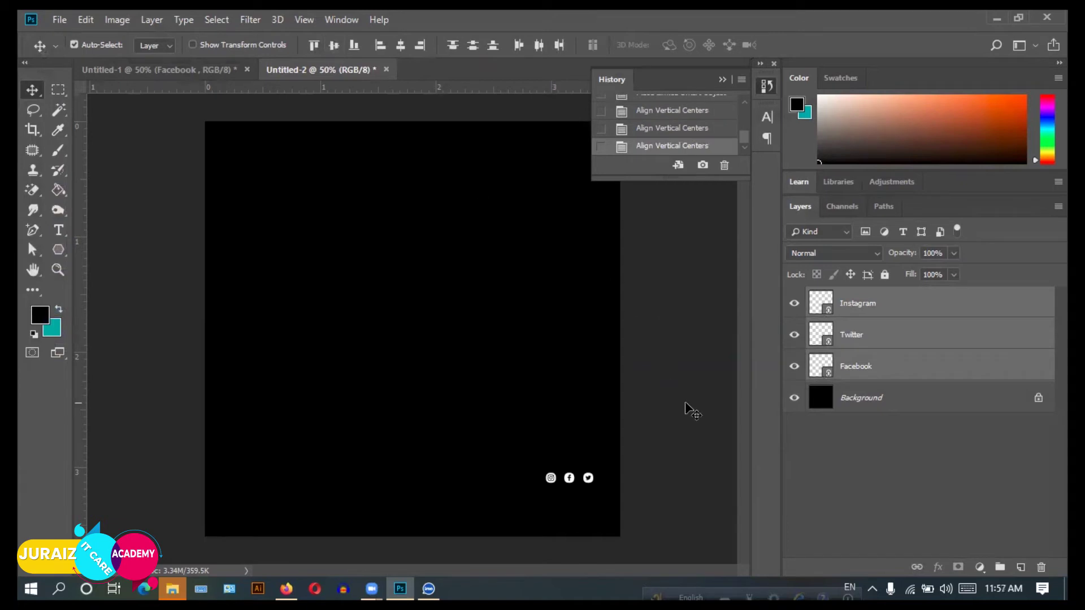
pyautogui.scroll(2, 601, 477)
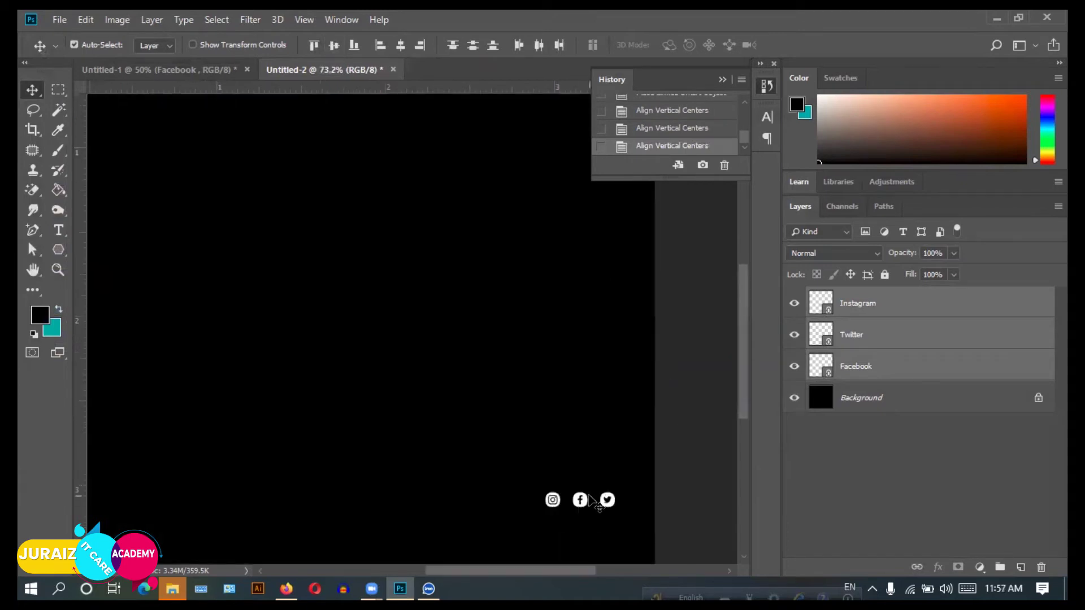
pyautogui.scroll(-2, 590, 502)
pyautogui.scroll(1, 597, 477)
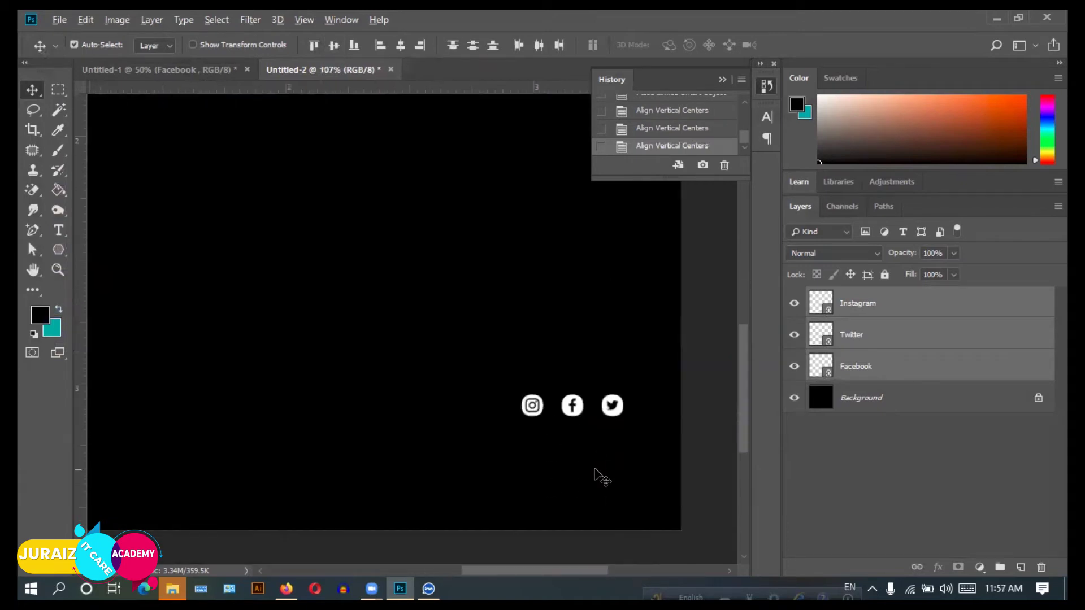
pyautogui.scroll(2, 596, 475)
pyautogui.scroll(1, 594, 473)
pyautogui.scroll(1, 595, 474)
pyautogui.scroll(1, 594, 474)
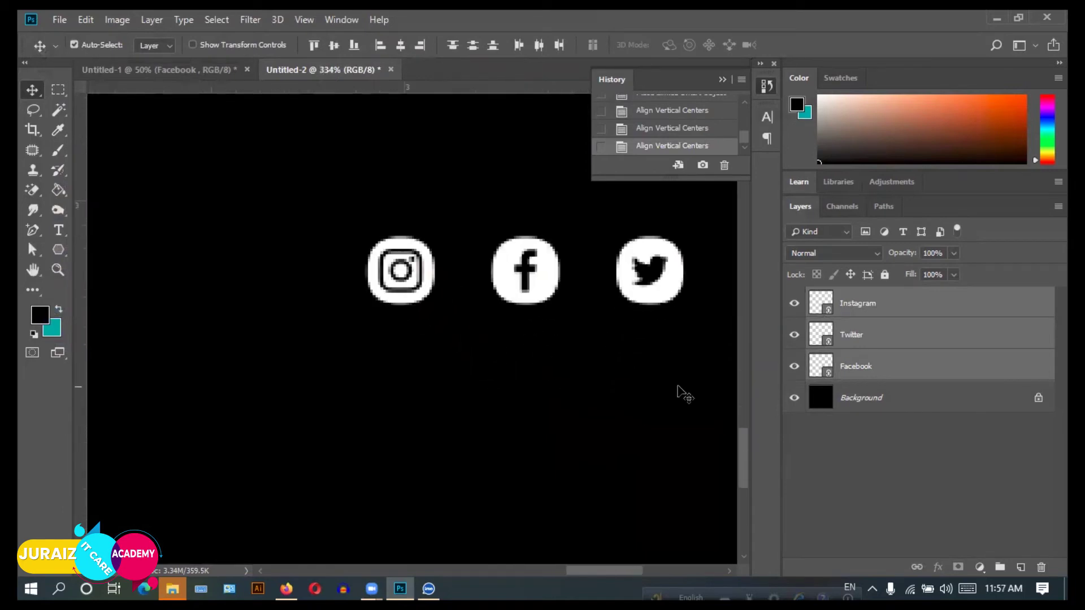
pyautogui.scroll(2, 681, 390)
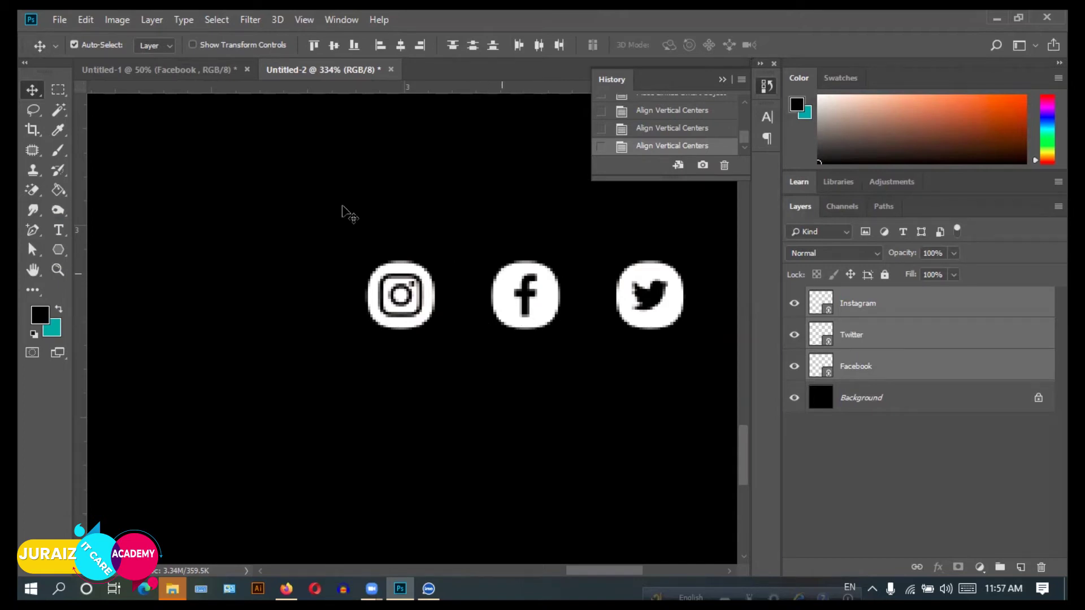
pyautogui.click(164, 71)
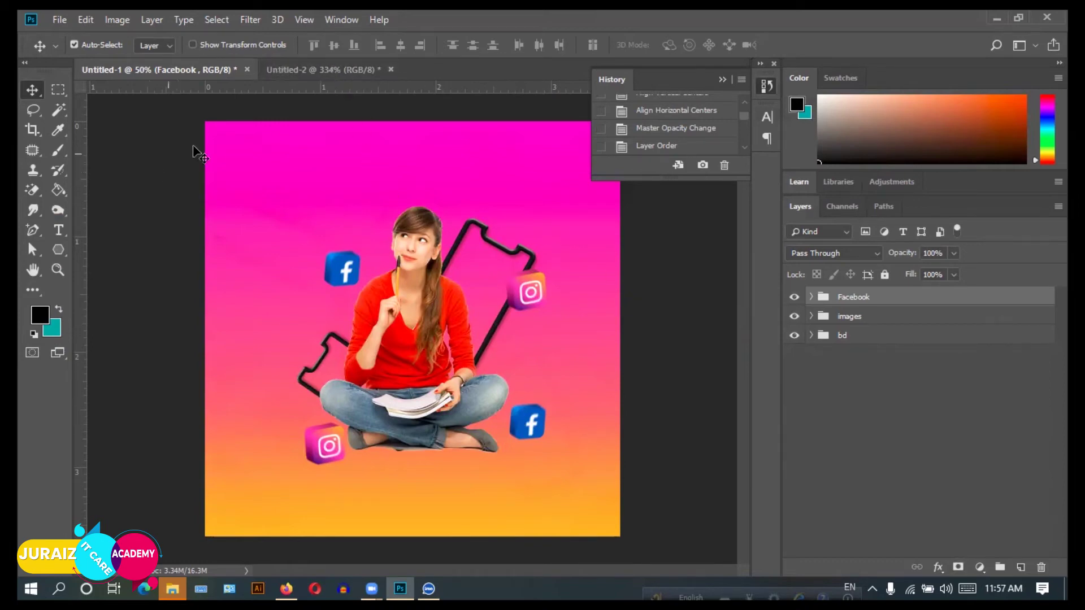
pyautogui.click(291, 69)
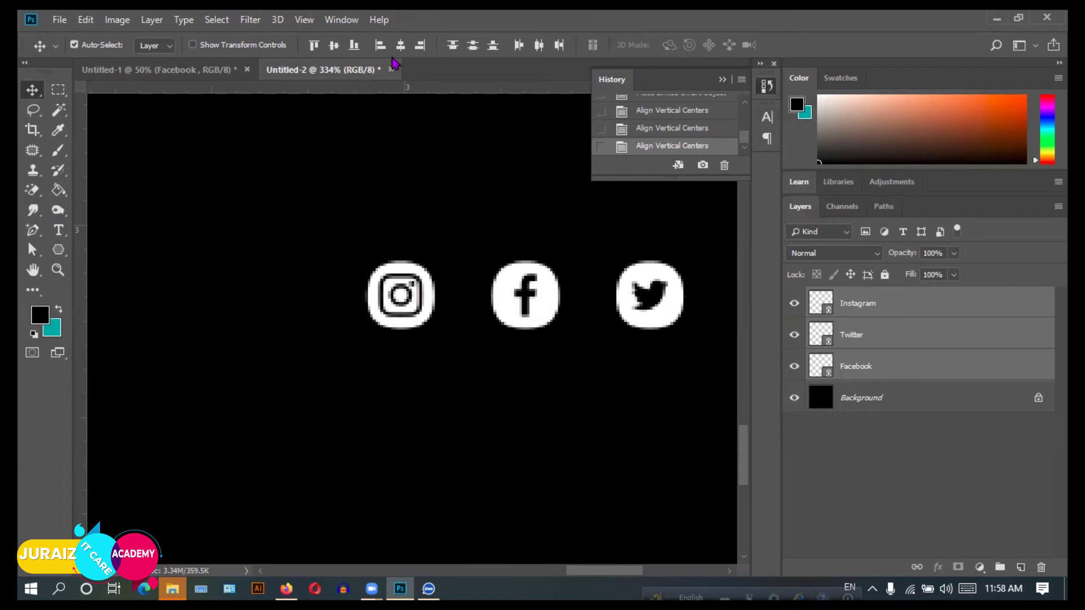
pyautogui.click(333, 46)
pyautogui.click(474, 46)
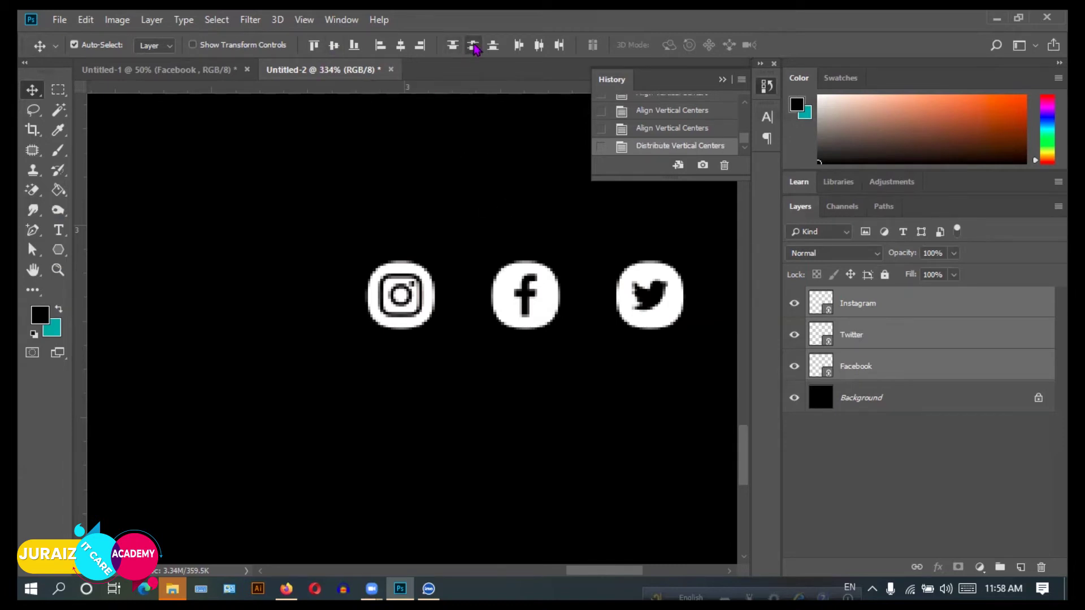
pyautogui.click(474, 47)
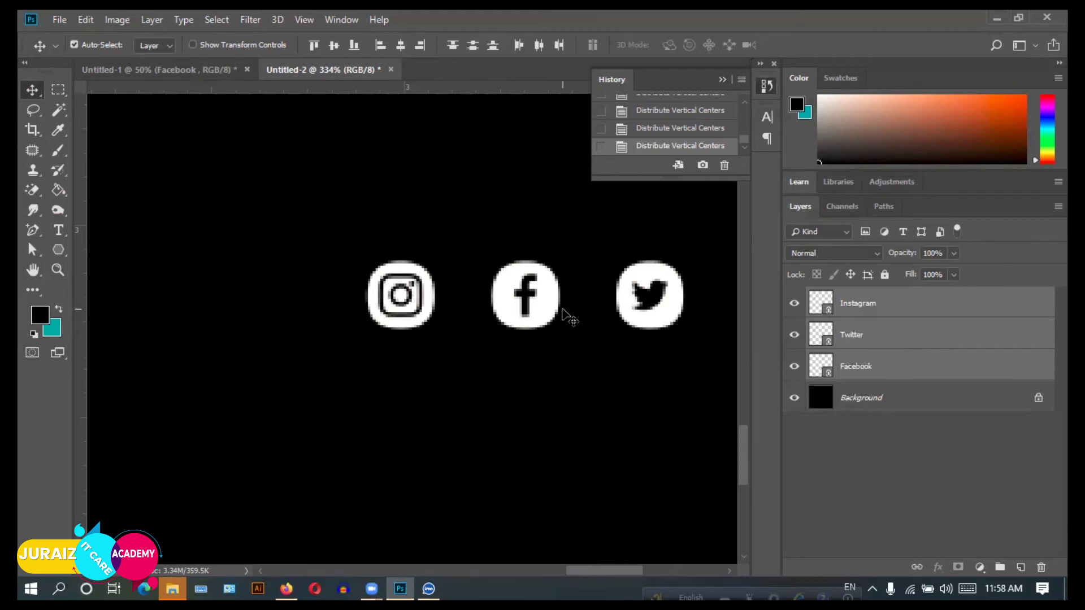
# Drag the three icons into the Untitled-1 design below the girl and close History.
pyautogui.moveTo(539, 306); pyautogui.dragTo(181, 73)
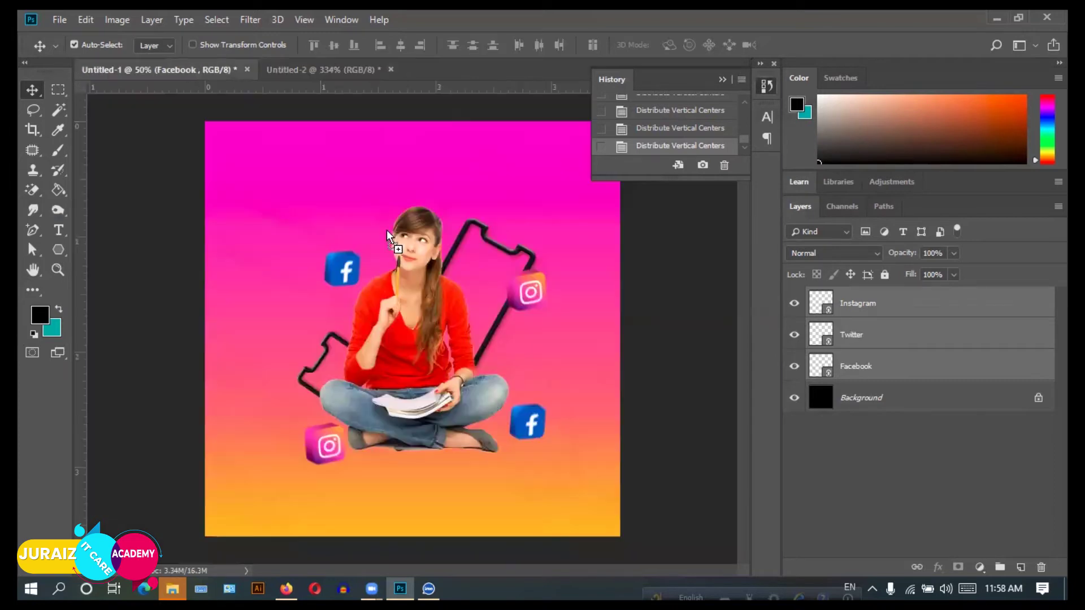
pyautogui.moveTo(182, 67); pyautogui.dragTo(510, 469)
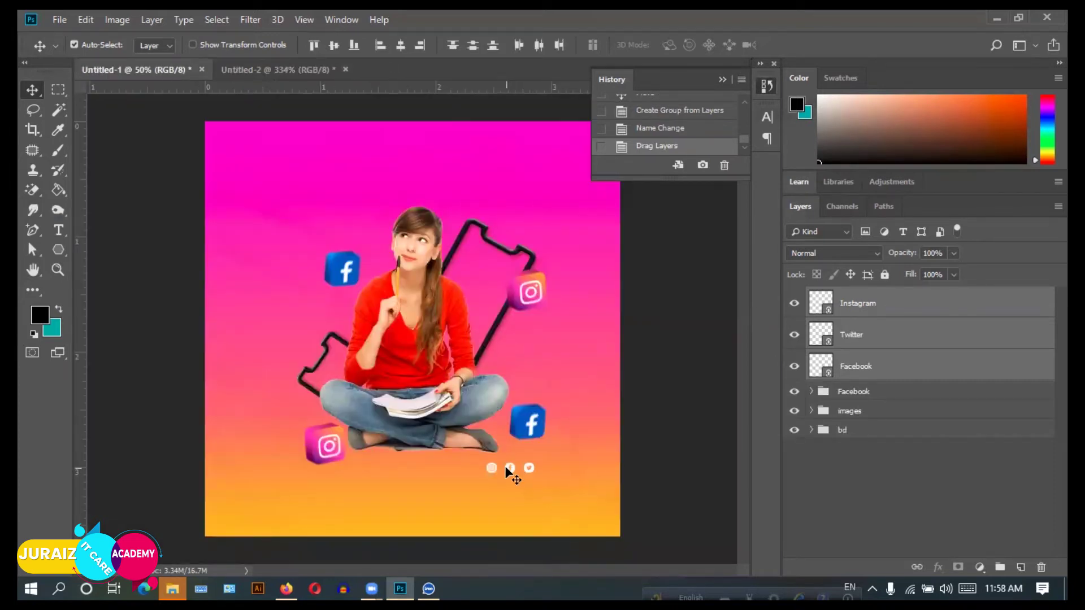
pyautogui.click(729, 82)
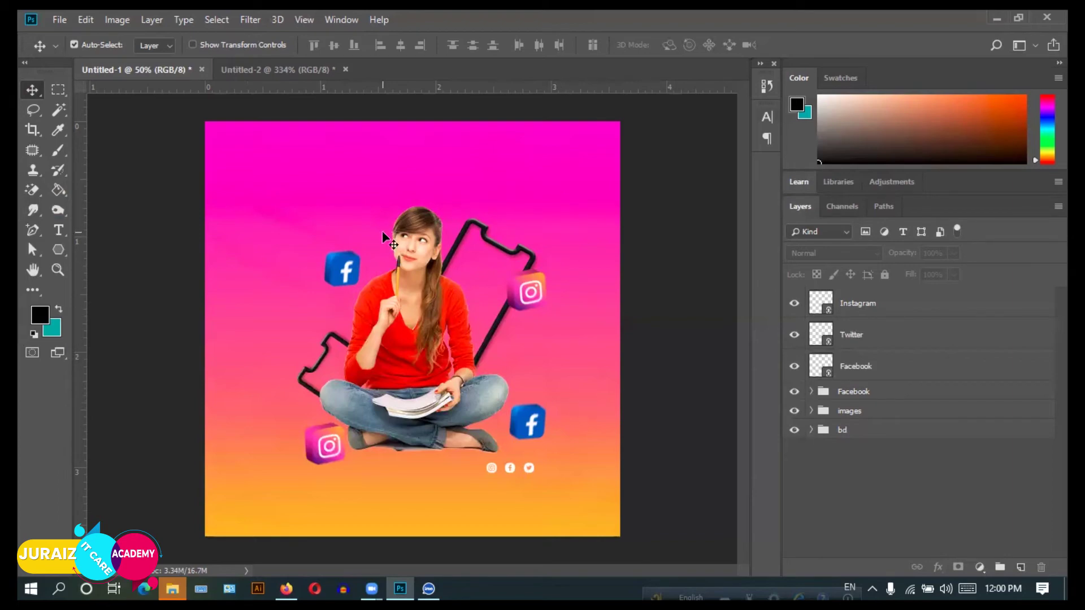
# Draw a black 75 × 75 px square with the Rectangle Tool.
pyautogui.click(54, 250)
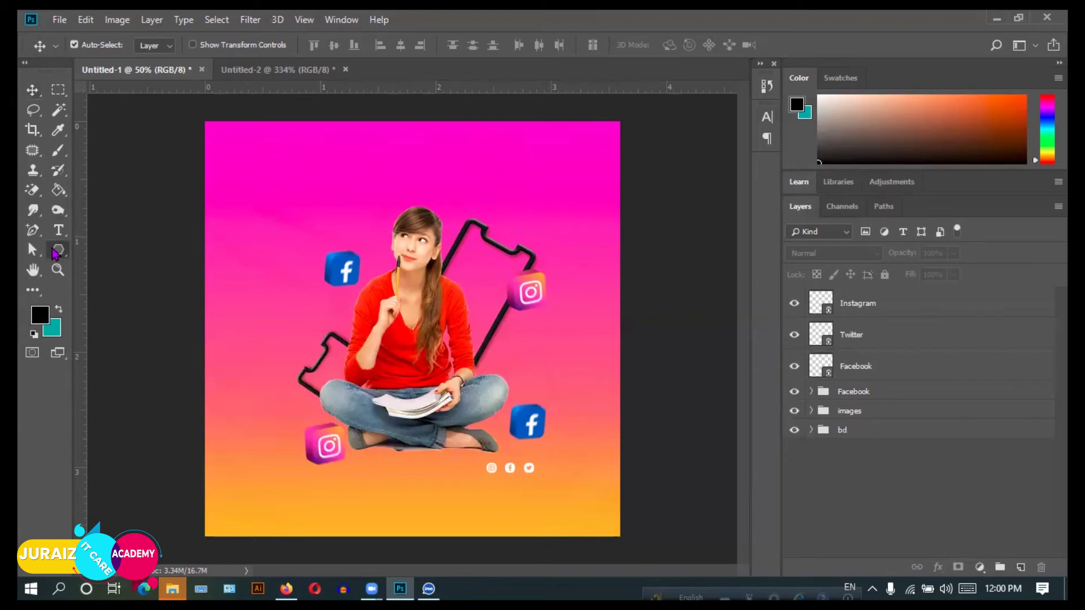
pyautogui.rightClick(54, 252)
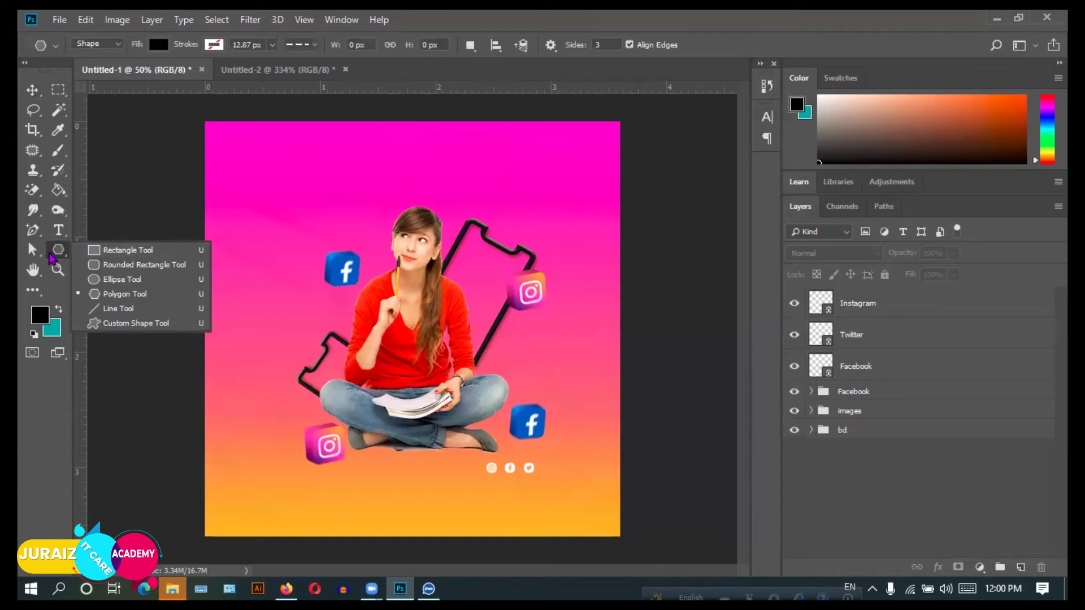
pyautogui.click(107, 252)
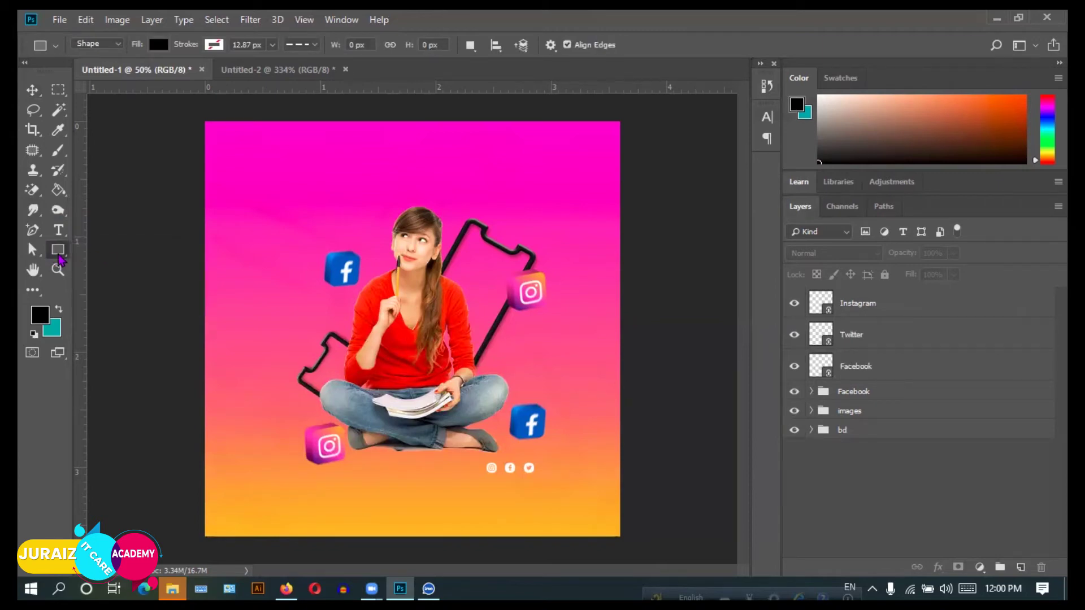
pyautogui.rightClick(59, 256)
pyautogui.click(126, 251)
pyautogui.click(244, 218)
pyautogui.moveTo(474, 181); pyautogui.dragTo(463, 175)
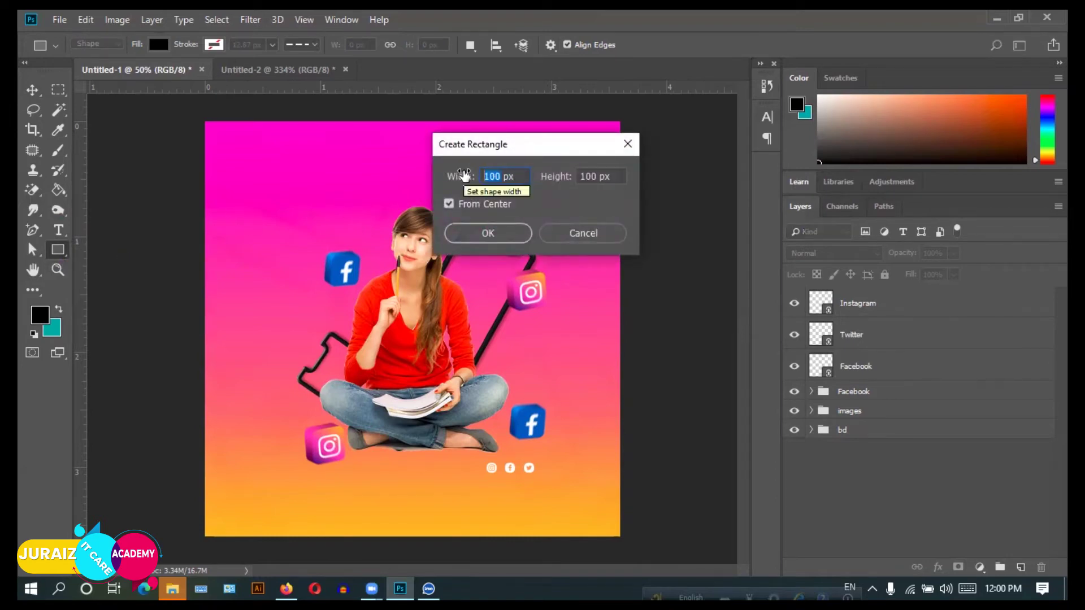
pyautogui.write('75')
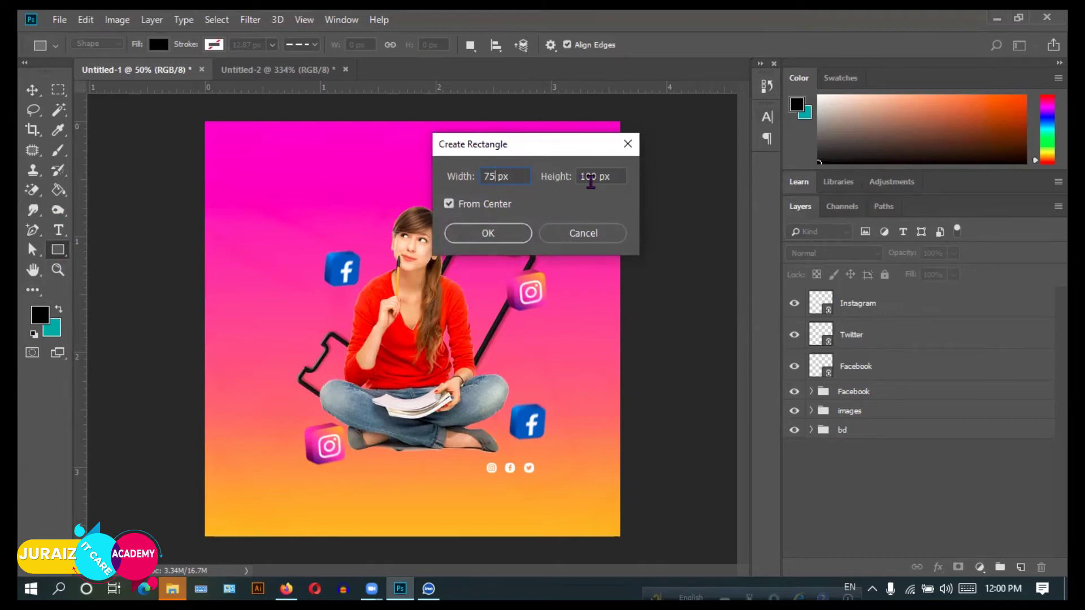
pyautogui.doubleClick(583, 176)
pyautogui.write('75')
pyautogui.click(500, 233)
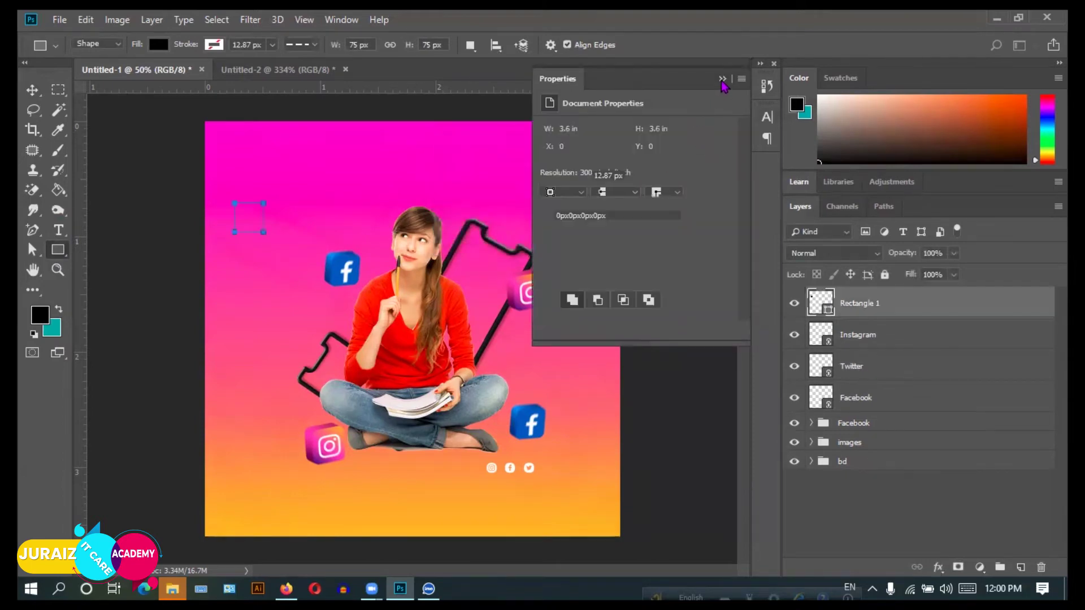
pyautogui.click(722, 80)
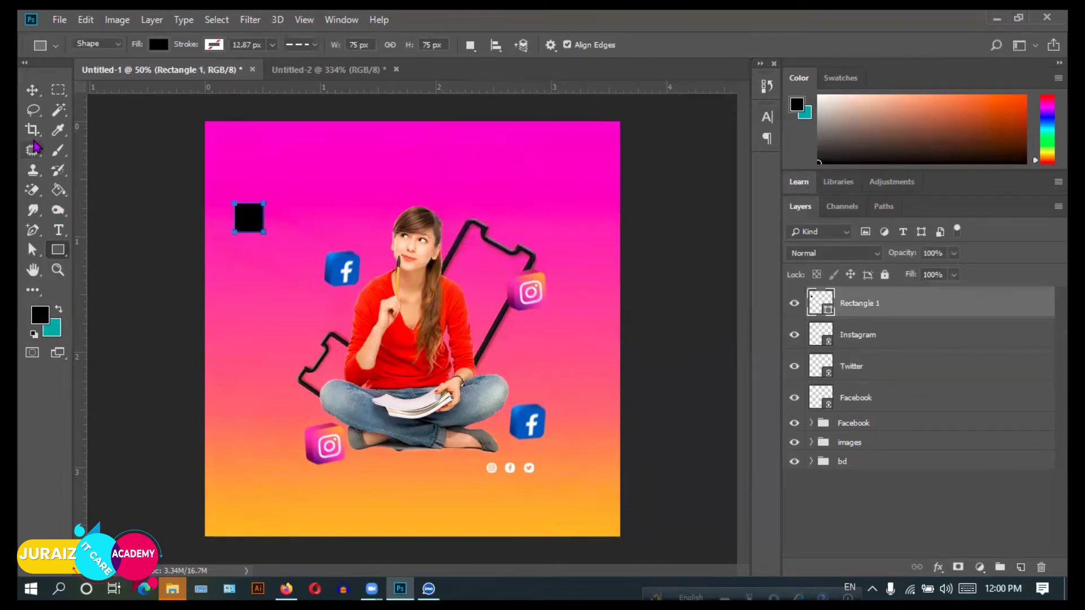
# Move the square flush into the design's top-left corner and fit the view.
pyautogui.click(32, 89)
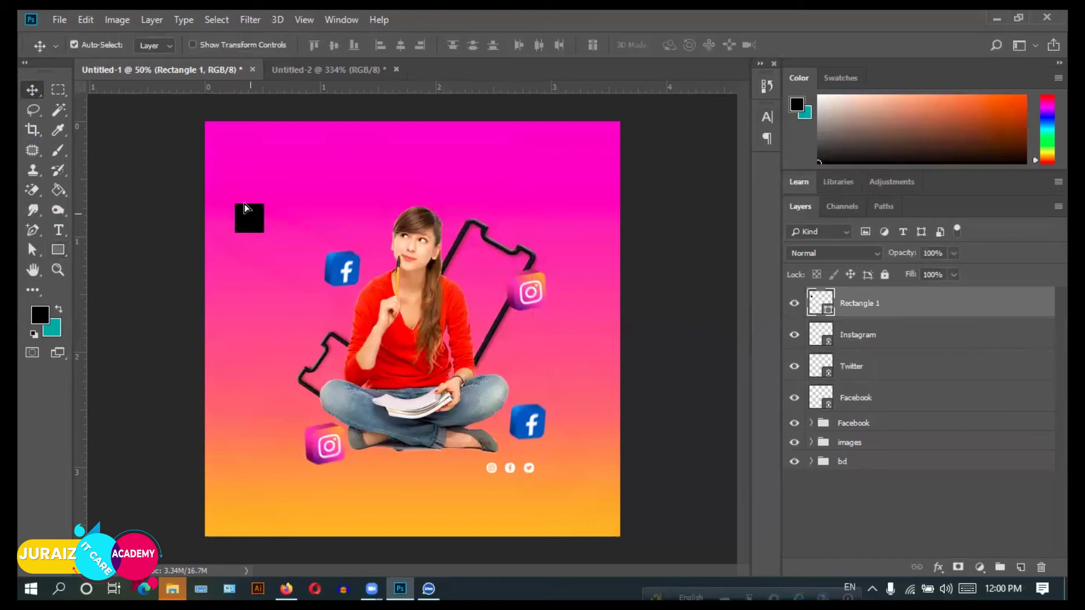
pyautogui.moveTo(245, 208); pyautogui.dragTo(216, 143)
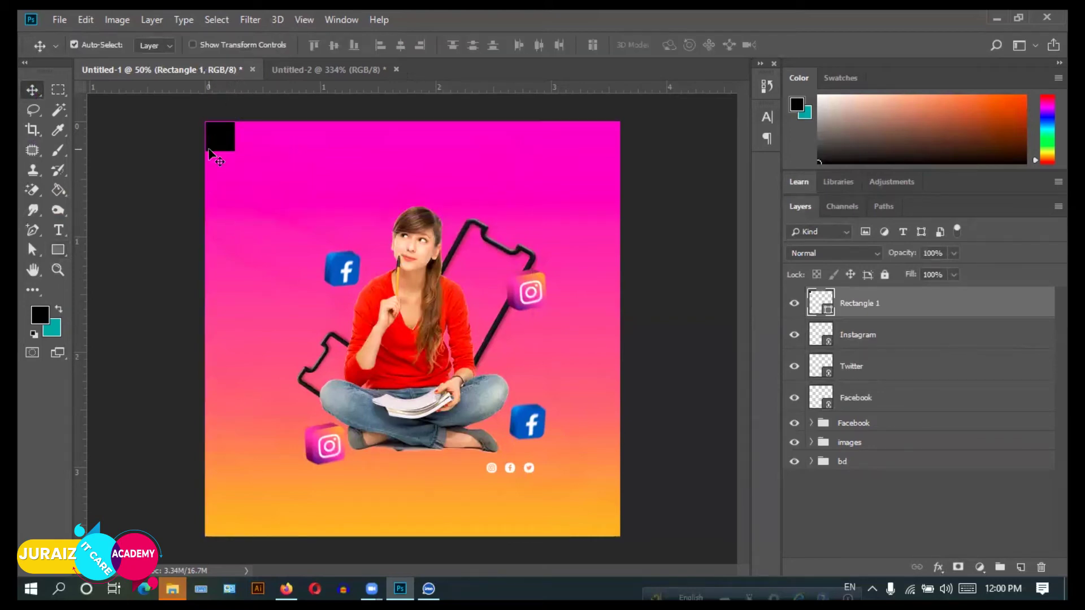
pyautogui.scroll(3, 230, 172)
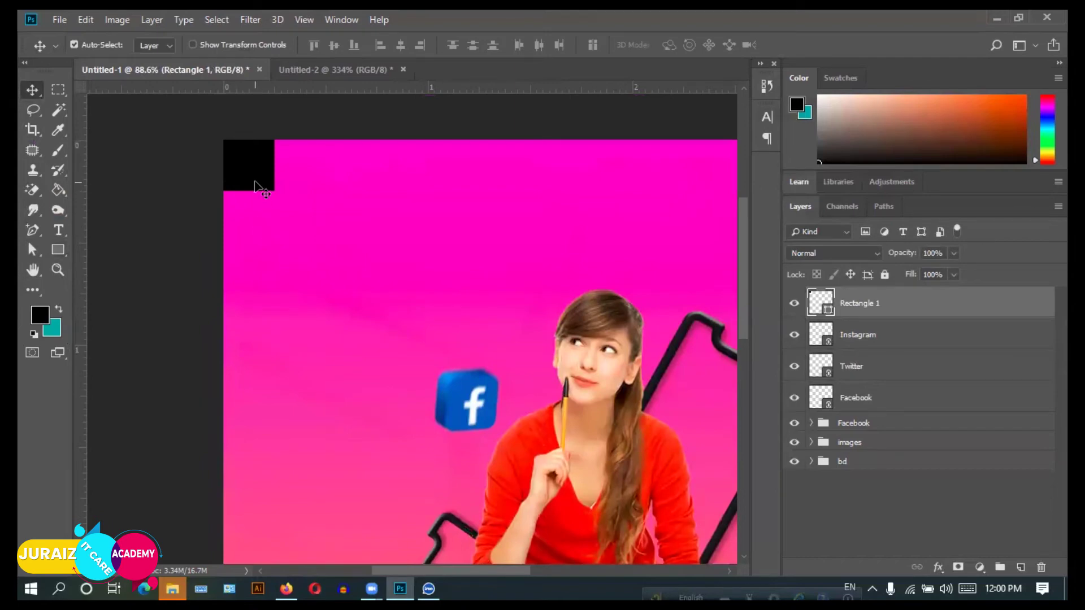
pyautogui.press('Down')
pyautogui.press('Down')
pyautogui.press('Up')
pyautogui.press('Up')
pyautogui.press('Right')
pyautogui.press('Left')
pyautogui.press('ctrl')
pyautogui.hotkey('ctrl', '0')
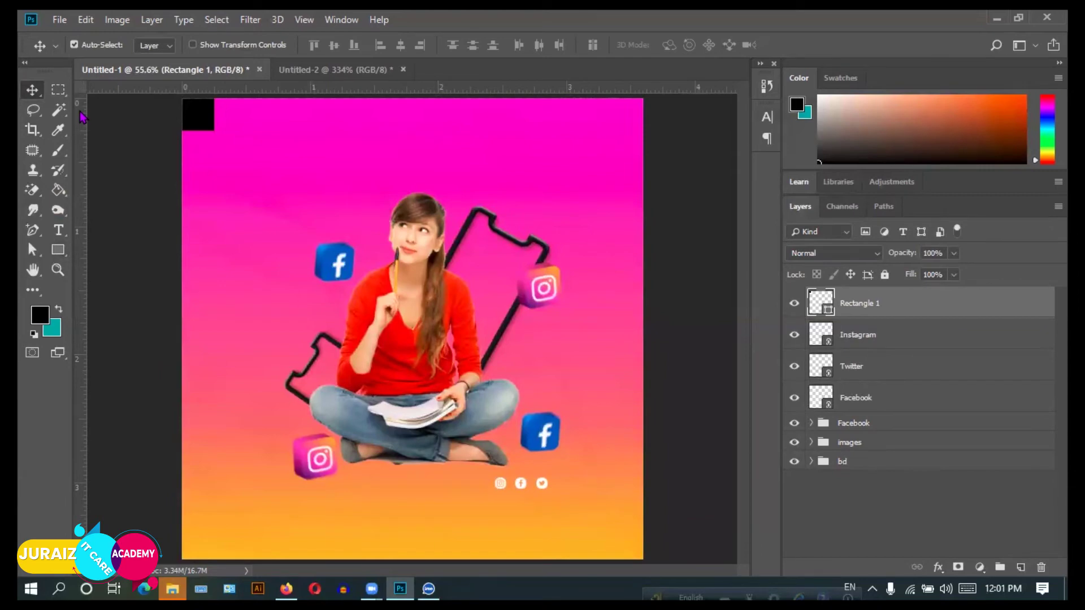
# Add guides at the square's right and bottom edges, then move it flush into the bottom-right corner.
pyautogui.moveTo(80, 121); pyautogui.dragTo(216, 125)
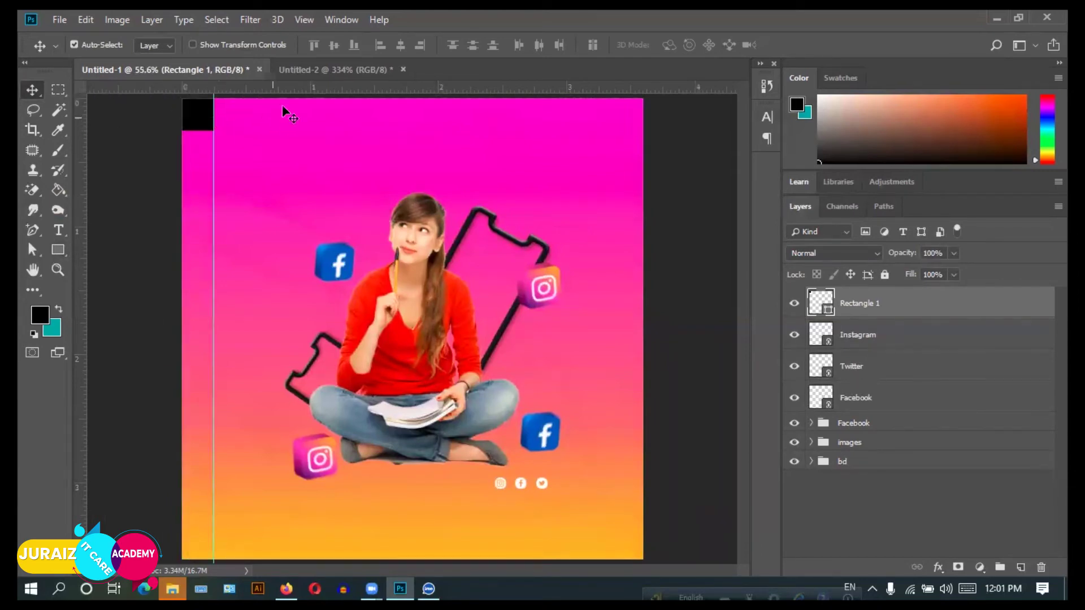
pyautogui.moveTo(298, 89); pyautogui.dragTo(295, 130)
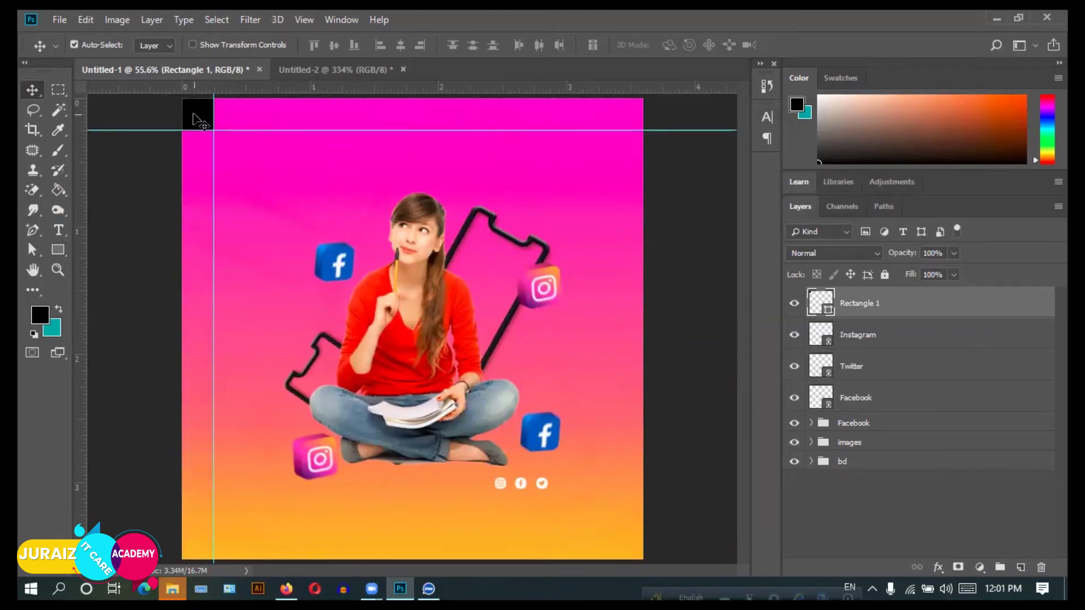
pyautogui.moveTo(195, 119)
pyautogui.mouseDown()
pyautogui.moveTo(473, 415)
pyautogui.moveTo(627, 545)
pyautogui.mouseUp()
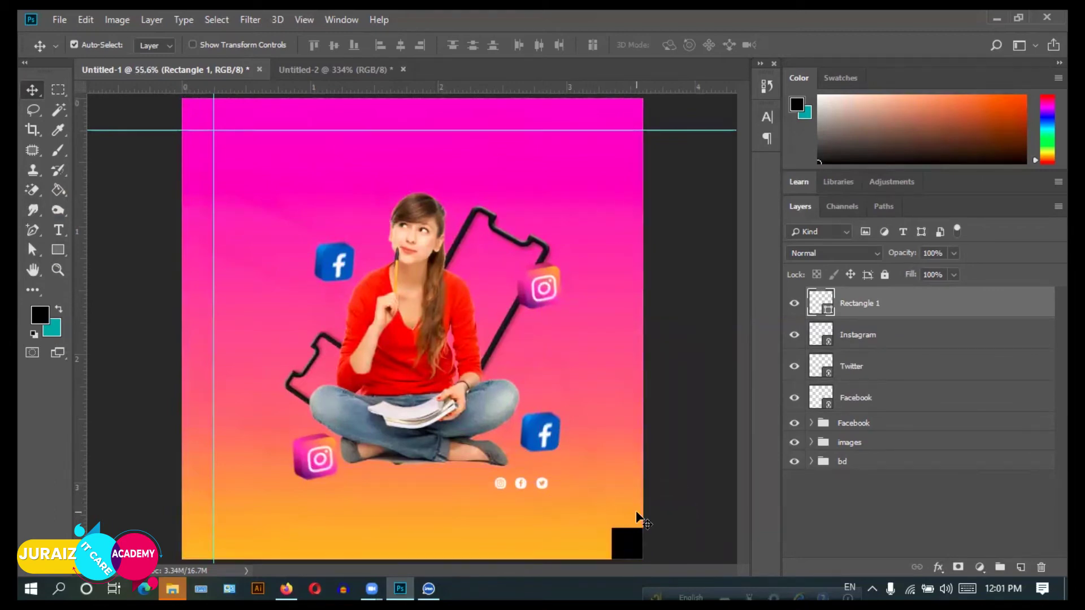
pyautogui.scroll(2, 639, 523)
pyautogui.scroll(2, 634, 551)
pyautogui.scroll(2, 666, 503)
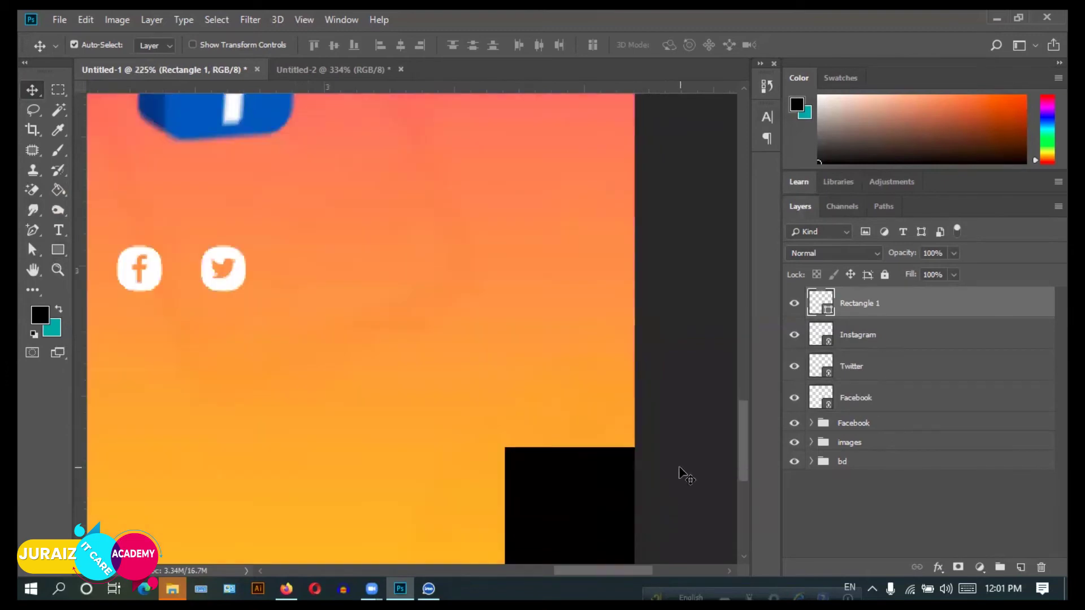
pyautogui.scroll(-1, 681, 472)
pyautogui.scroll(-1, 681, 472)
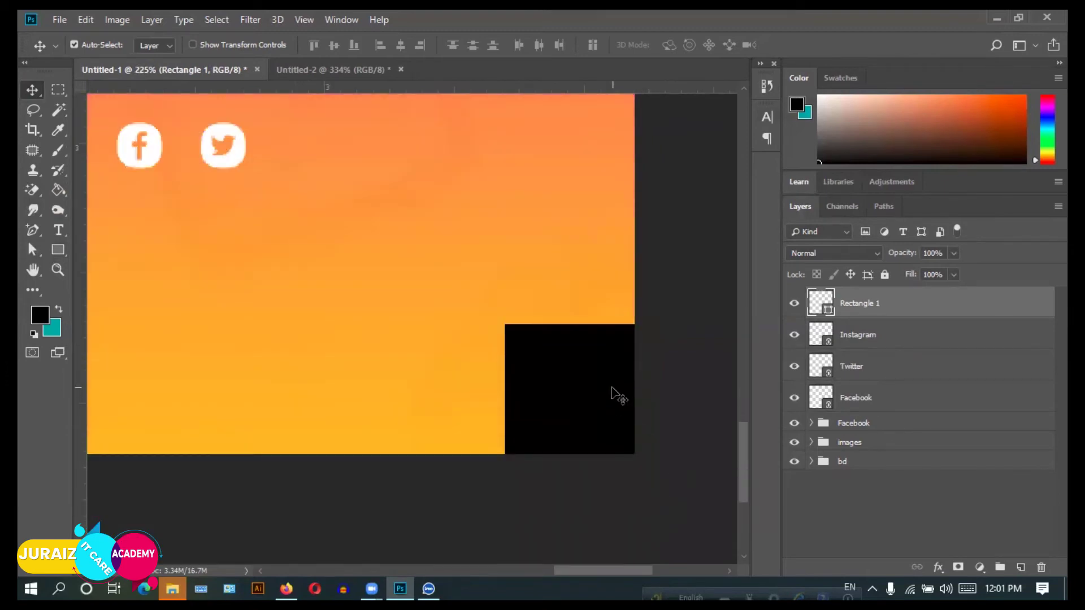
pyautogui.press('Left')
pyautogui.press('Right')
pyautogui.press('Up')
pyautogui.press('Down')
pyautogui.hotkey('ctrl', '0')
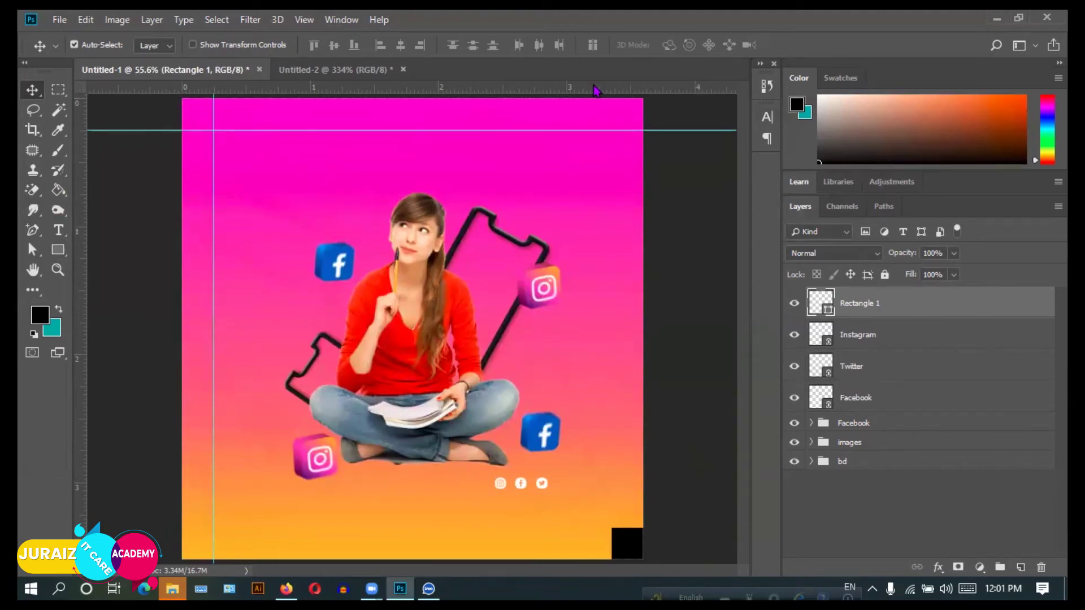
# Add guides at the square's top and left edges, then delete the spacer square.
pyautogui.moveTo(595, 88); pyautogui.dragTo(630, 529)
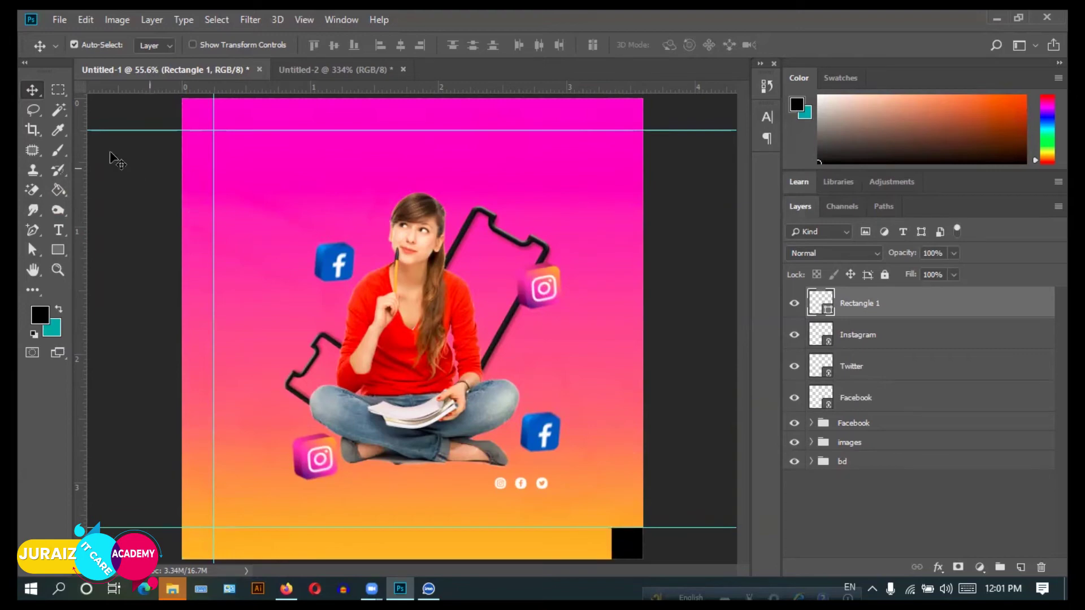
pyautogui.moveTo(79, 141); pyautogui.dragTo(610, 208)
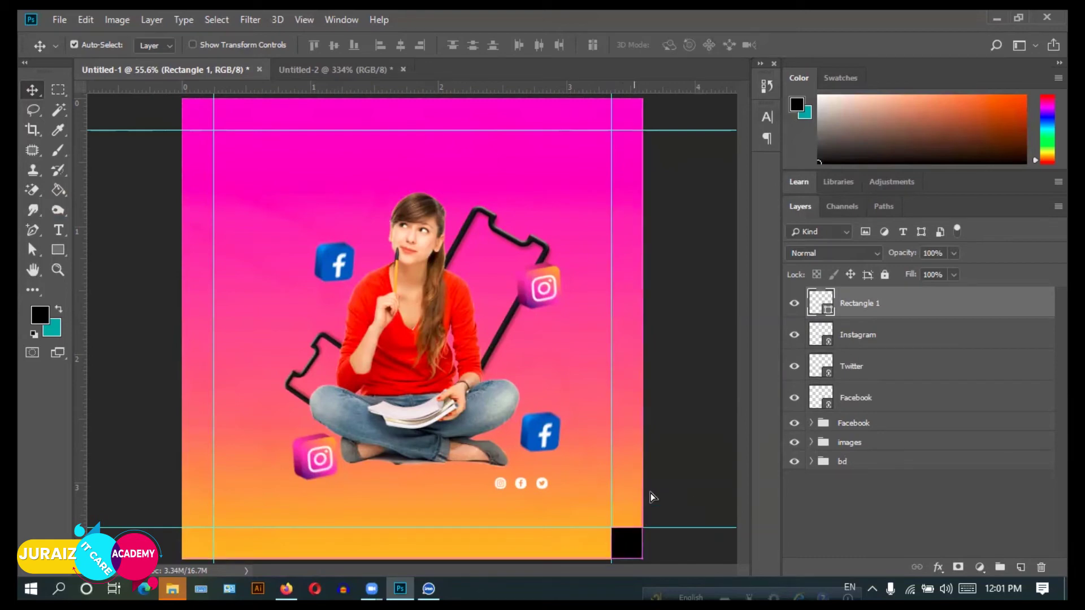
pyautogui.moveTo(617, 530); pyautogui.dragTo(615, 433)
pyautogui.press('Delete')
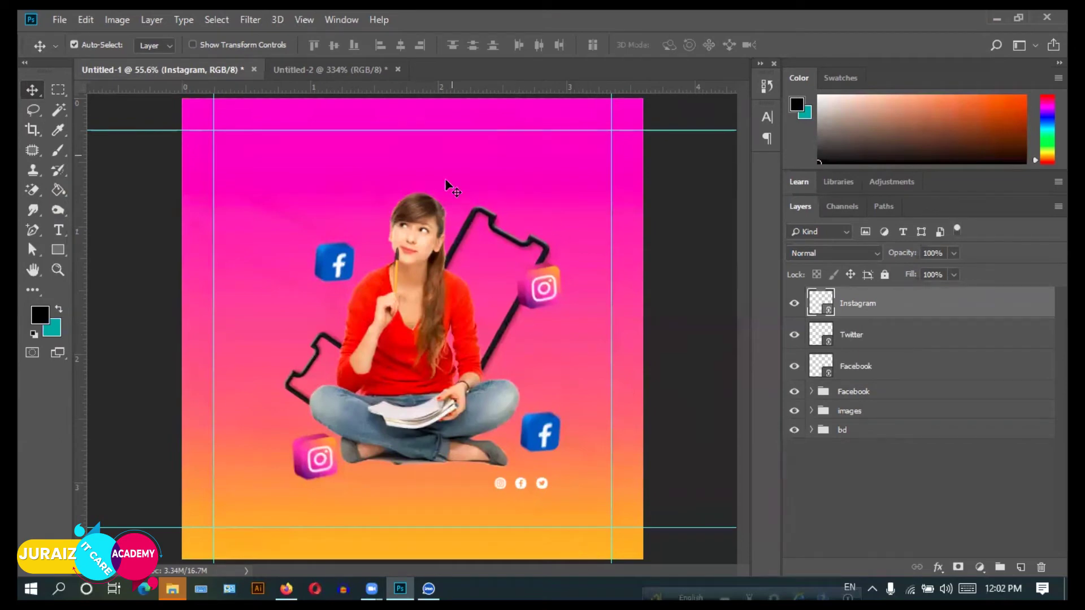
# Even out the small Facebook icon's spacing, move the three icons to the bottom-right margin, and group them.
pyautogui.click(518, 483)
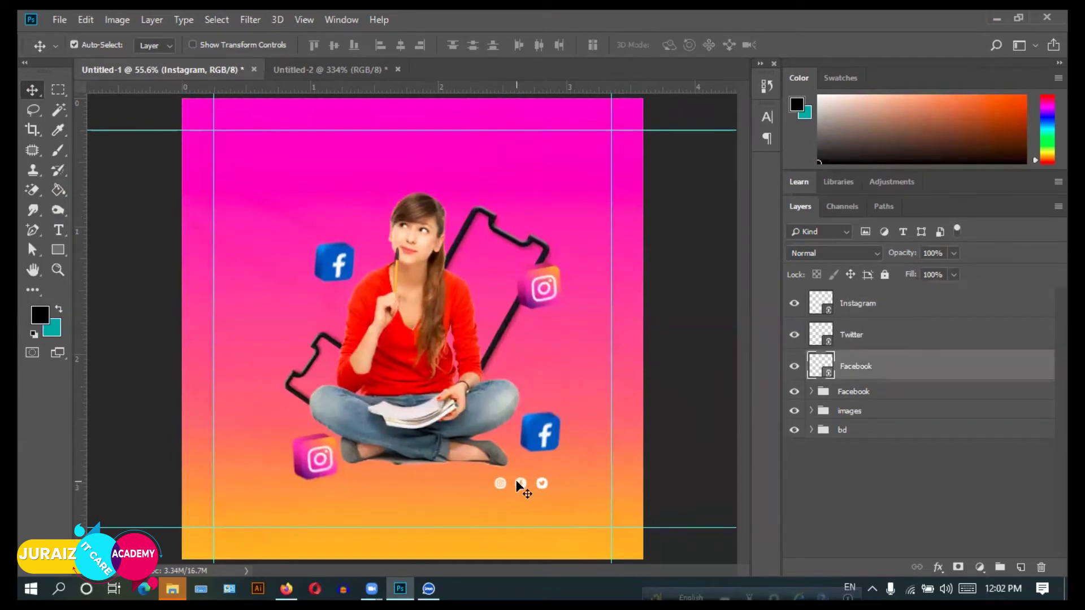
pyautogui.moveTo(527, 482); pyautogui.dragTo(520, 484)
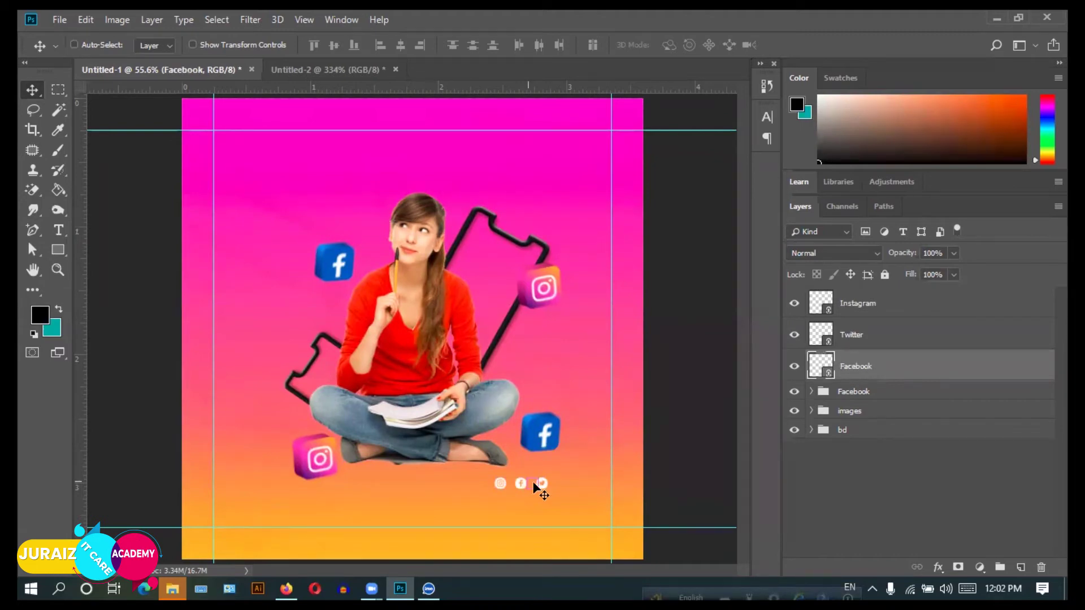
pyautogui.keyDown('shift'); pyautogui.click(865, 308); pyautogui.keyUp('shift')
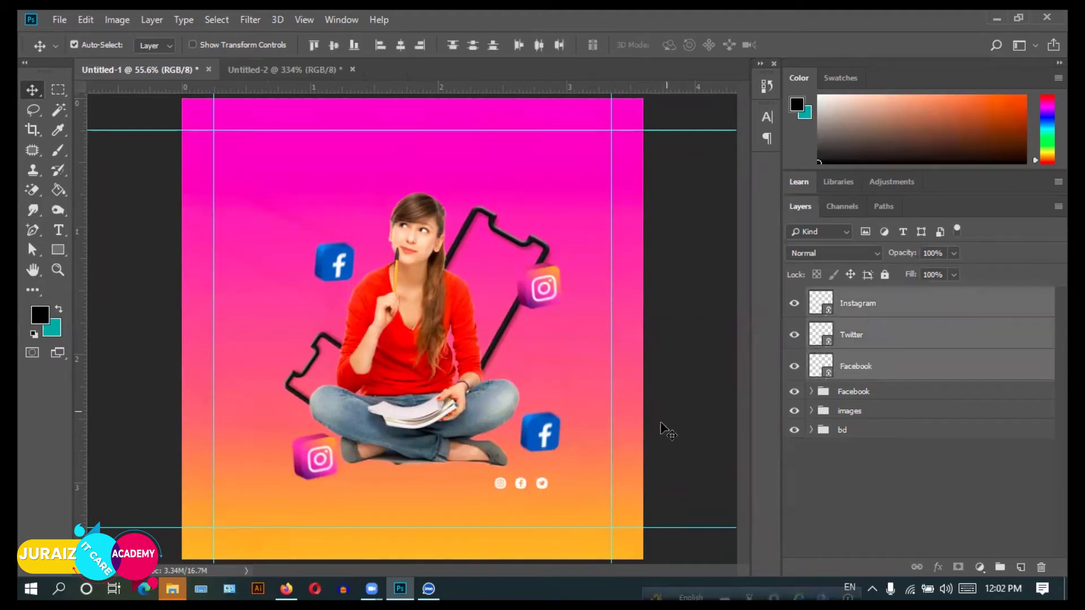
pyautogui.scroll(2, 667, 483)
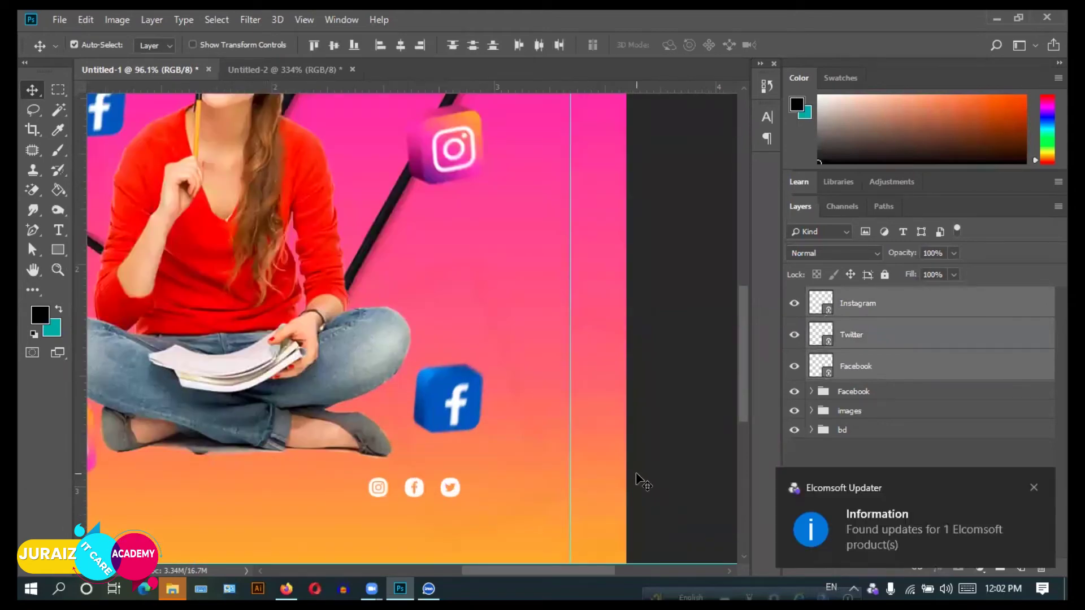
pyautogui.scroll(-2, 639, 477)
pyautogui.scroll(-1, 485, 441)
pyautogui.scroll(2, 483, 437)
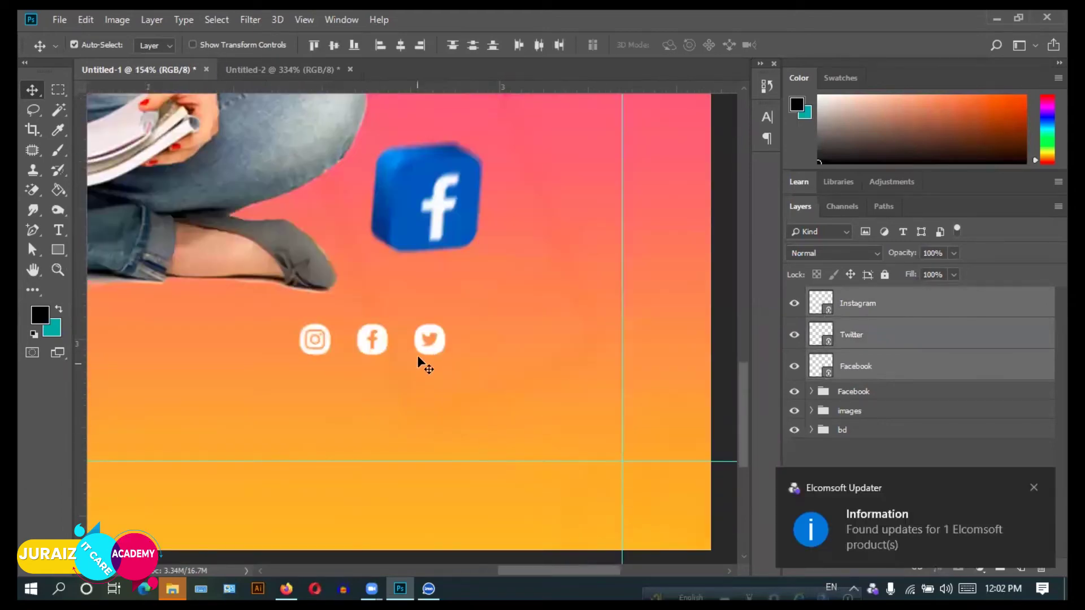
pyautogui.moveTo(417, 344); pyautogui.dragTo(589, 393)
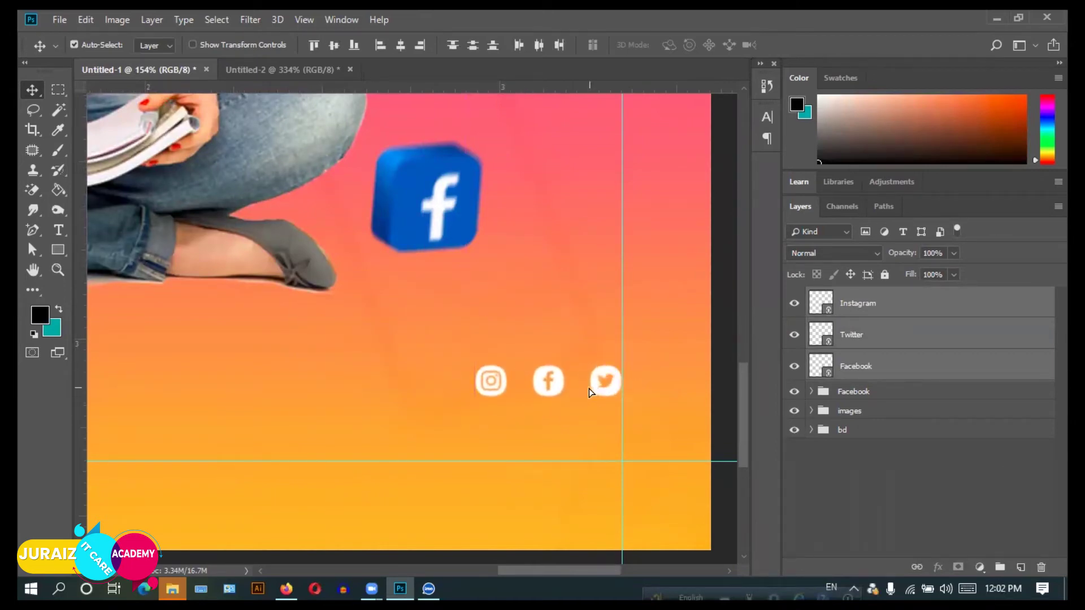
pyautogui.scroll(-3, 627, 421)
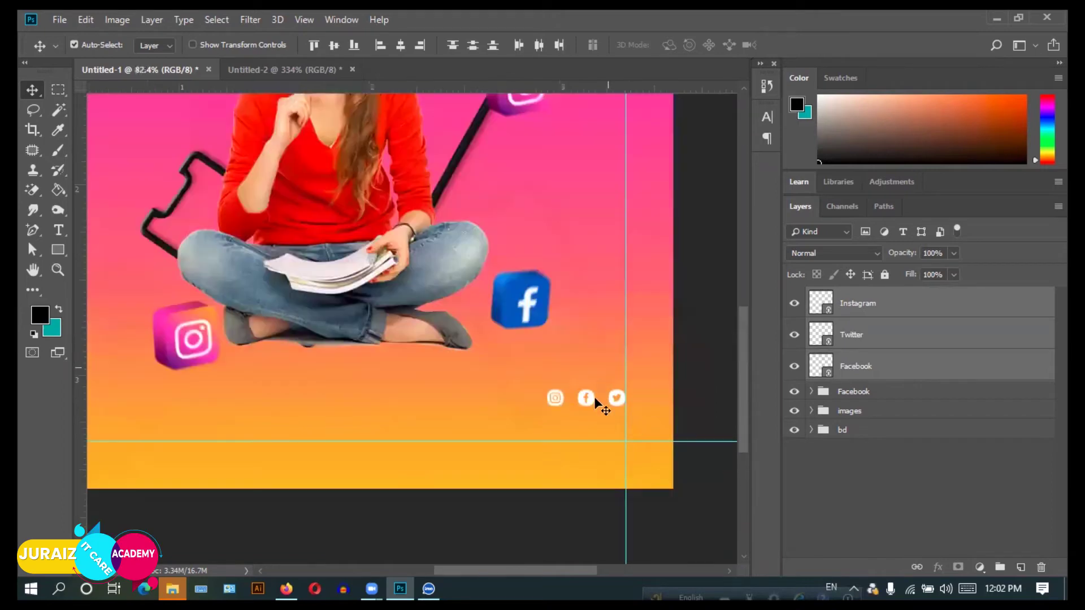
pyautogui.scroll(-2, 601, 378)
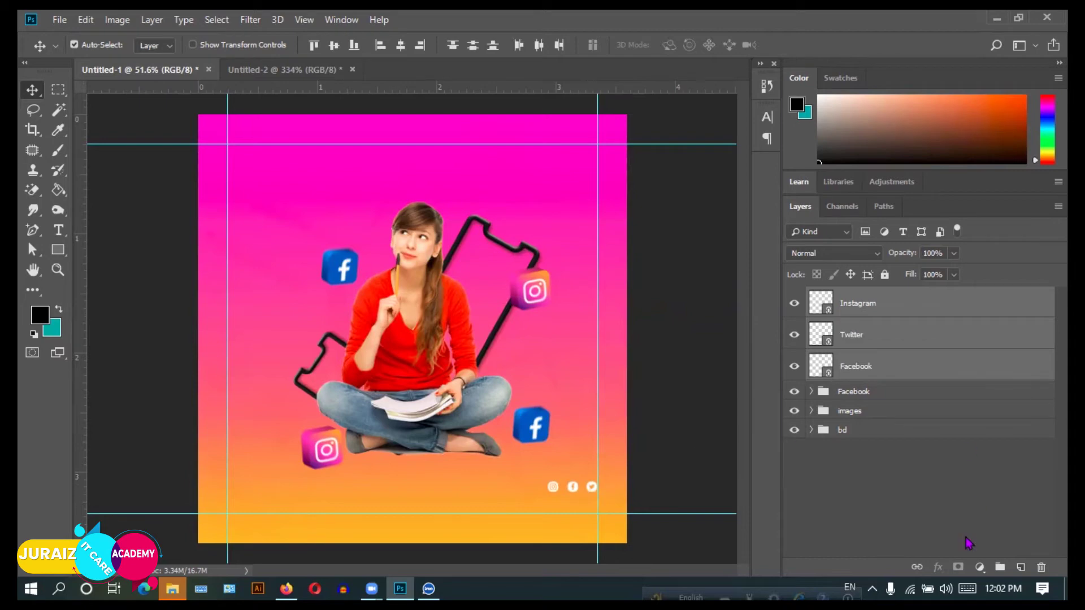
pyautogui.click(999, 567)
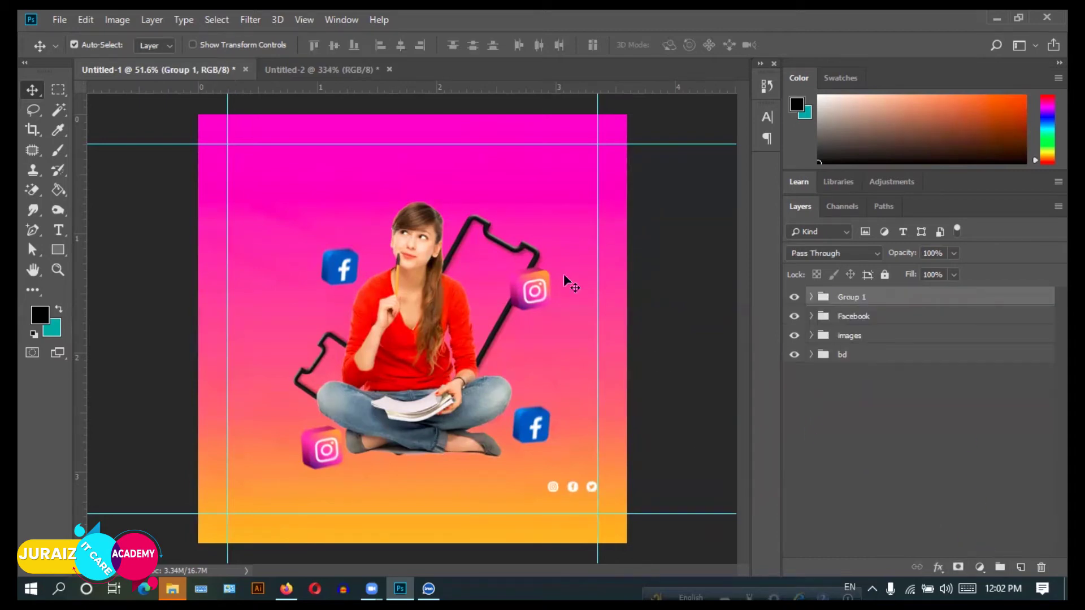
# Place Arrows.png as a linked layer in the bottom-right corner.
pyautogui.click(62, 21)
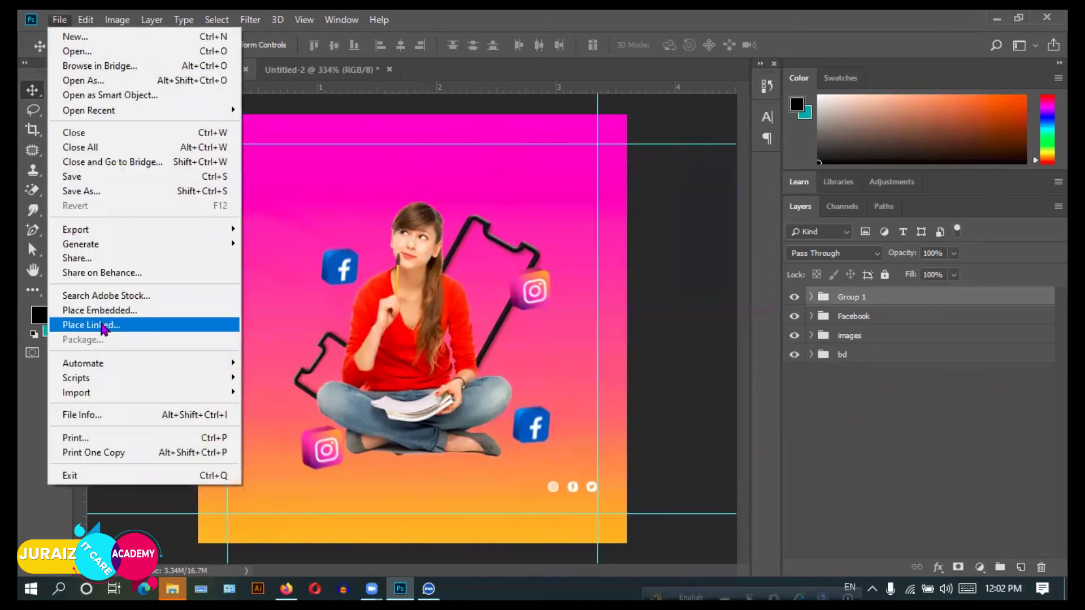
pyautogui.click(93, 324)
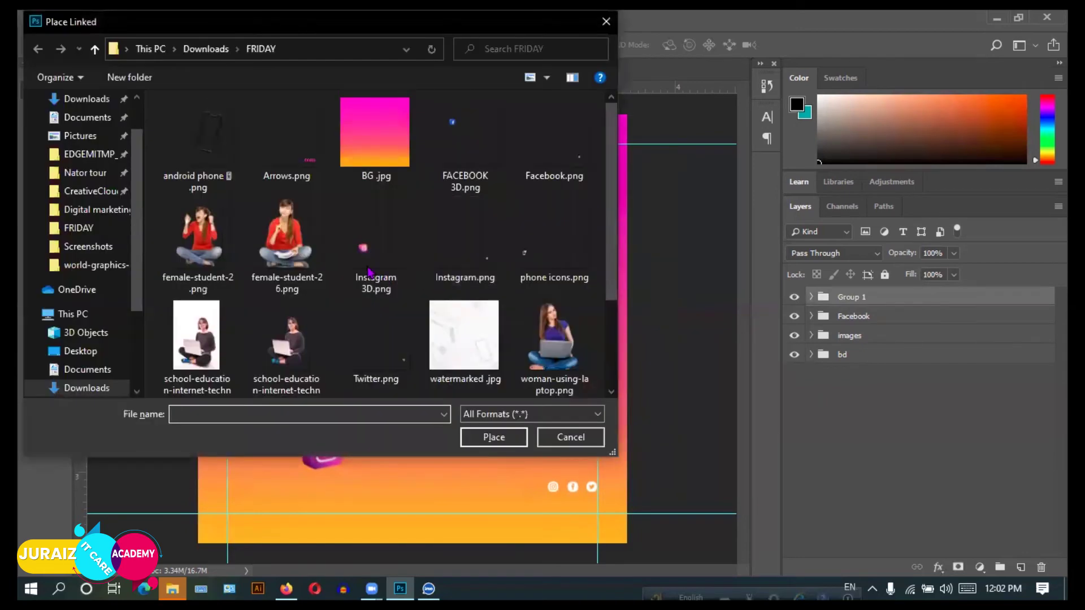
pyautogui.click(324, 182)
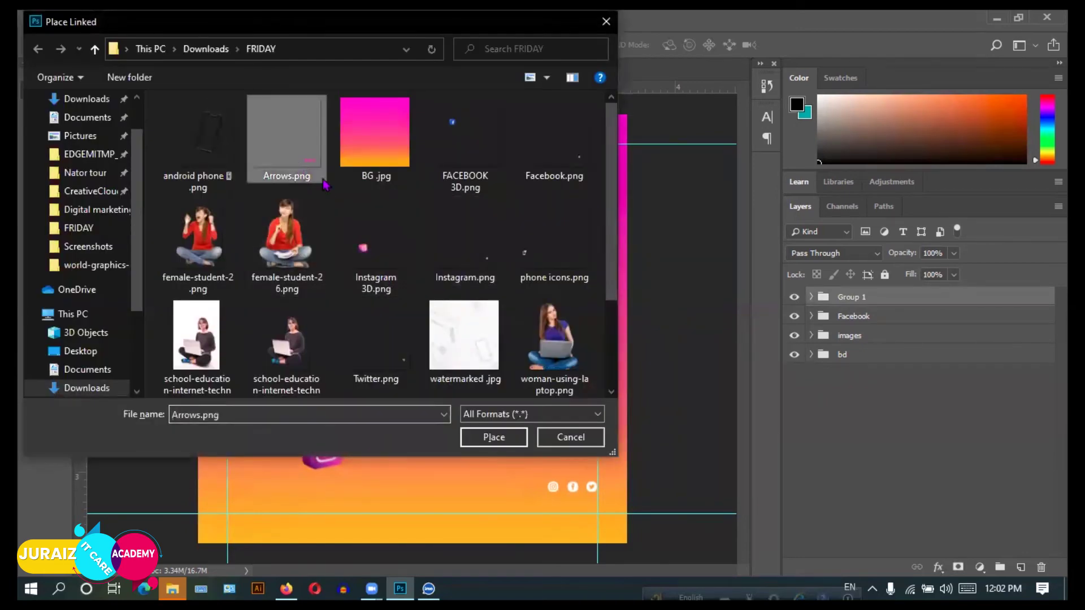
pyautogui.click(492, 438)
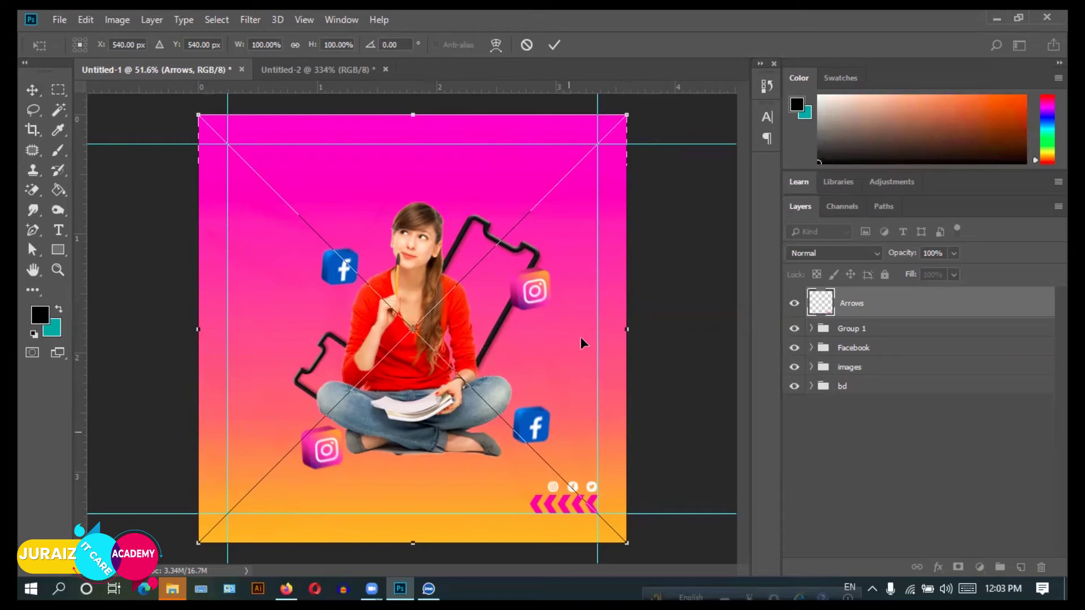
pyautogui.click(554, 44)
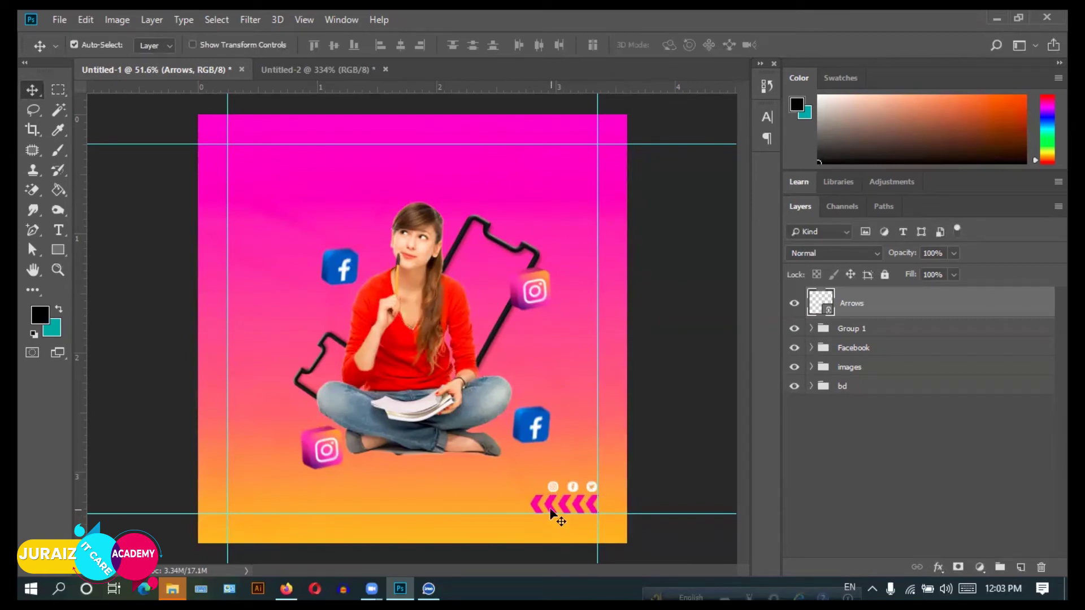
# Nudge the three small social icons up slightly.
pyautogui.click(569, 484)
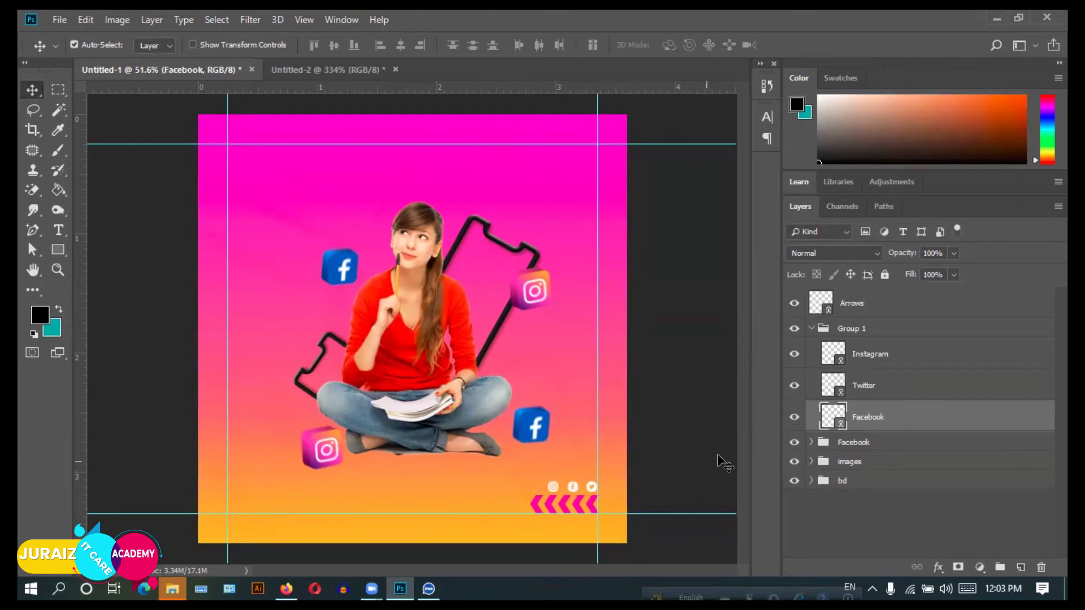
pyautogui.keyDown('shift'); pyautogui.click(875, 362); pyautogui.keyUp('shift')
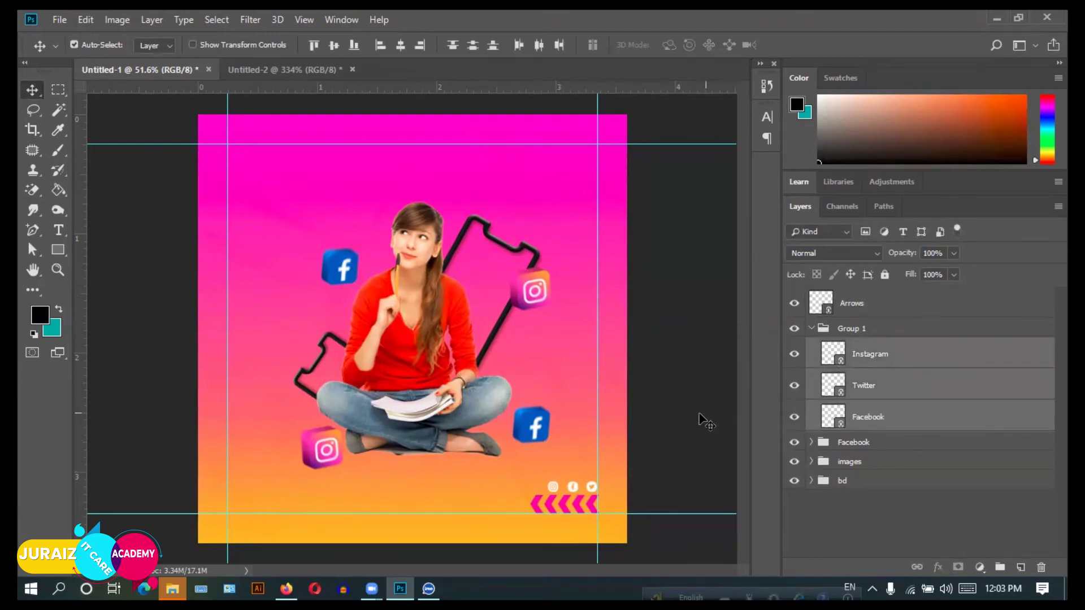
pyautogui.press('Up')
pyautogui.press('Up')
pyautogui.press('Up')
pyautogui.press('Up')
pyautogui.press('Up')
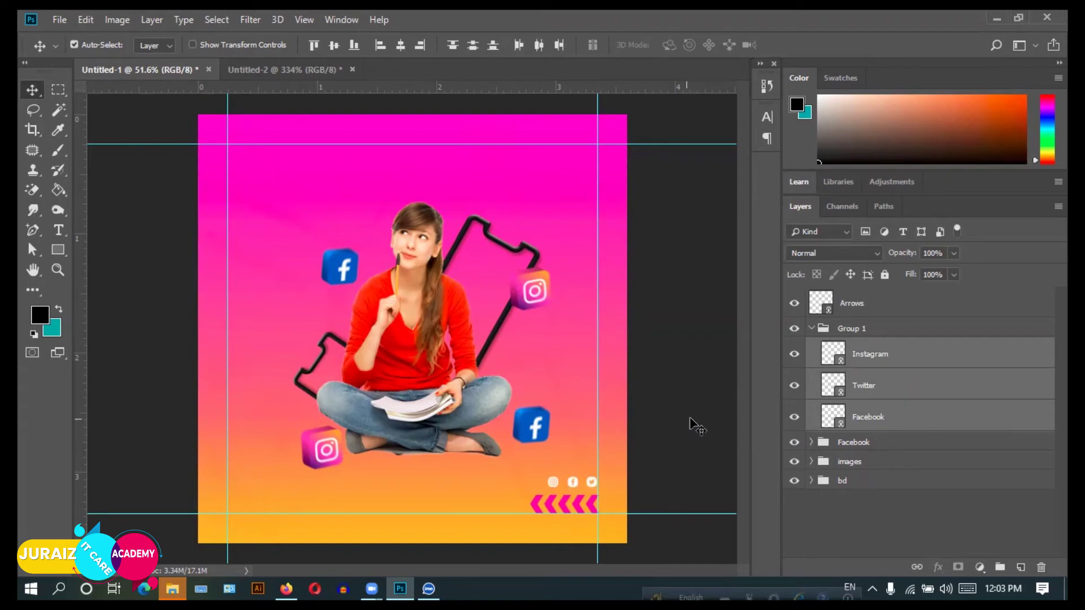
# Move the Arrows layer into Group 1, check the group's visibility, and collapse it.
pyautogui.moveTo(861, 306)
pyautogui.mouseDown()
pyautogui.moveTo(893, 331)
pyautogui.moveTo(891, 346)
pyautogui.mouseUp()
pyautogui.click(794, 297)
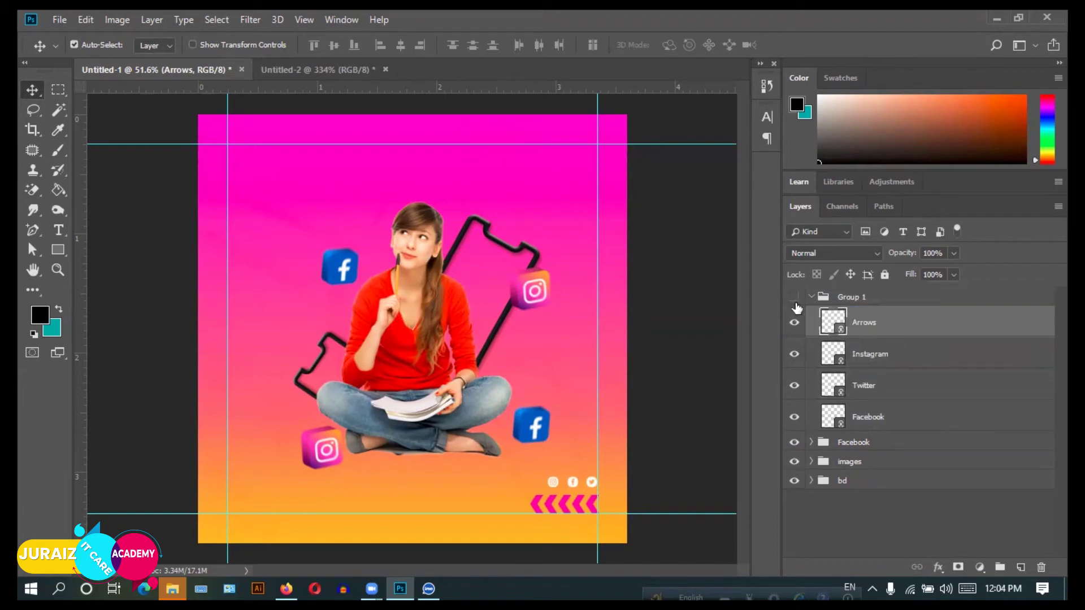
pyautogui.click(794, 297)
pyautogui.click(795, 301)
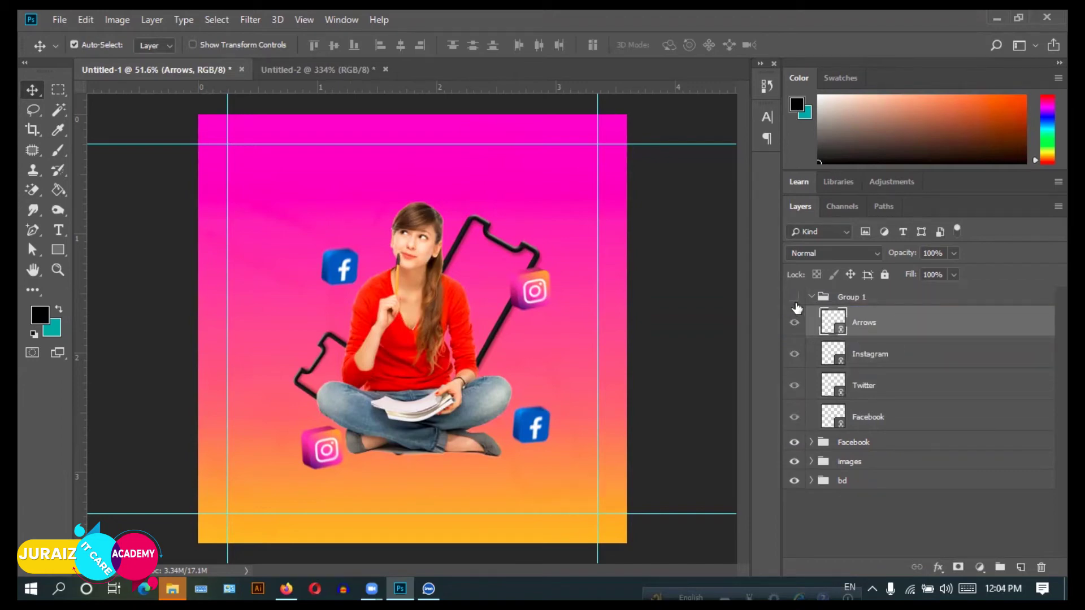
pyautogui.click(794, 298)
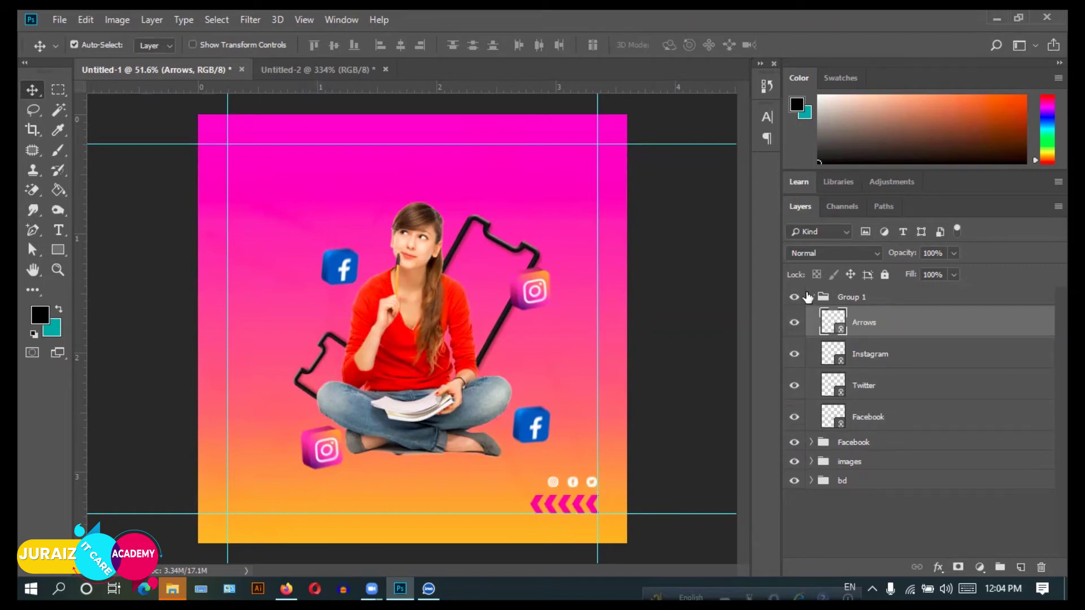
pyautogui.click(810, 296)
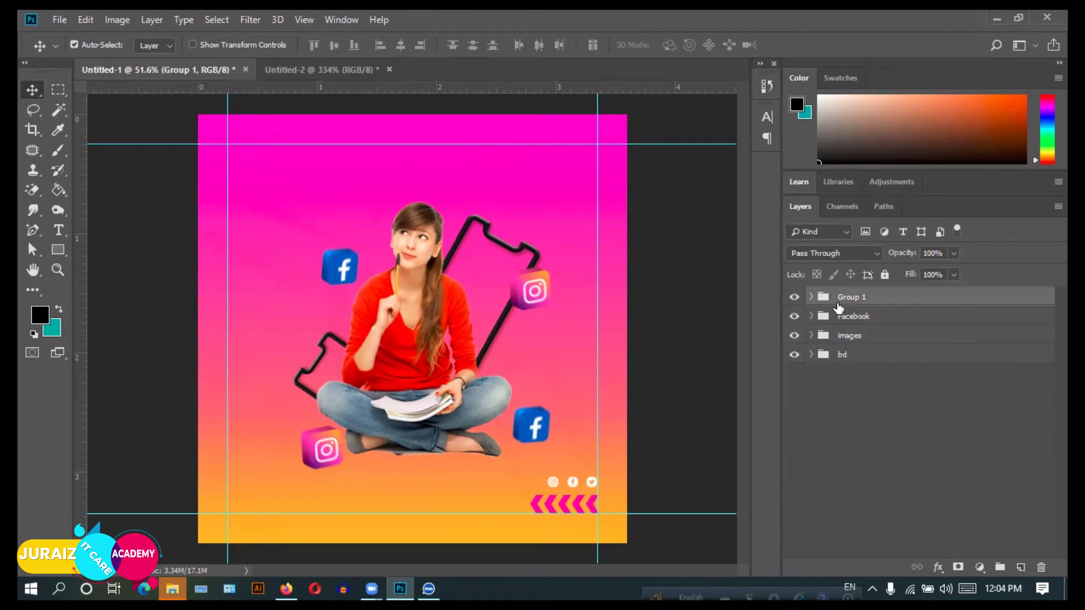
# Add a new layer and switch to the Ellipse Tool with a white fill.
pyautogui.click(1021, 567)
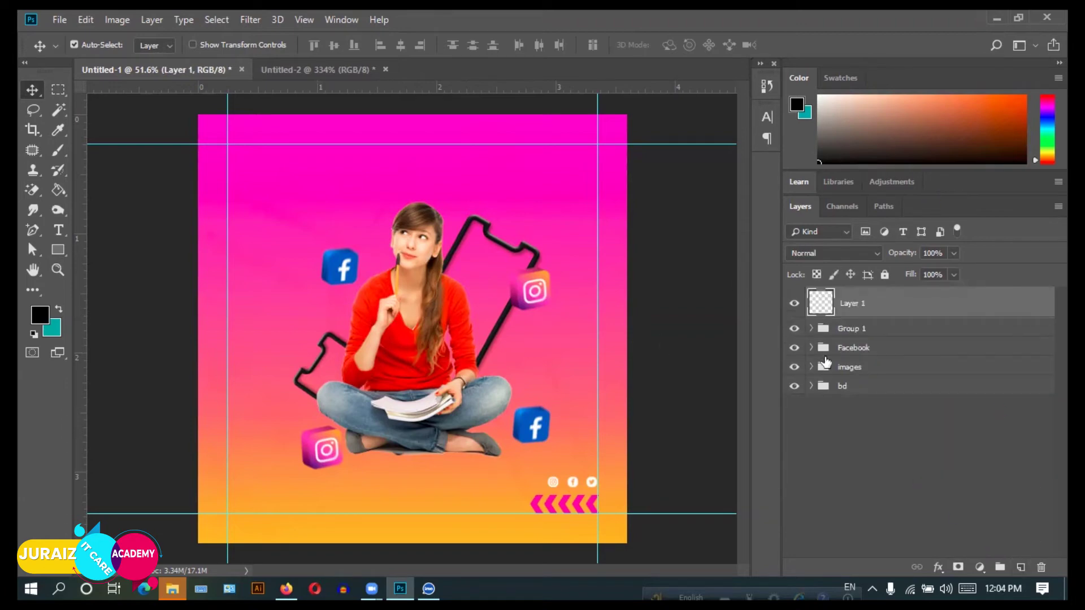
pyautogui.click(65, 255)
pyautogui.rightClick(65, 255)
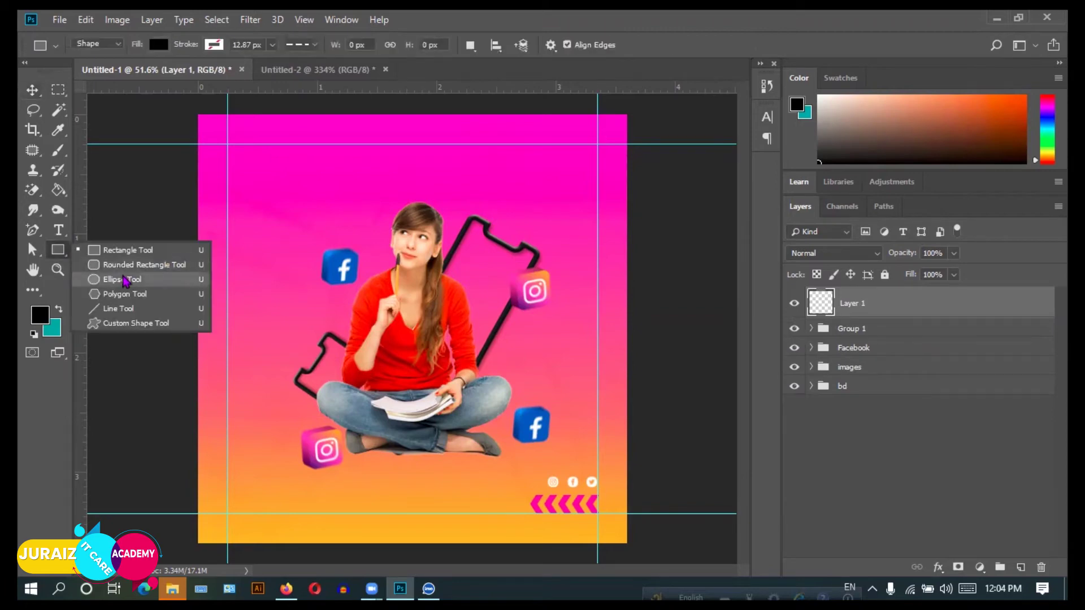
pyautogui.click(124, 279)
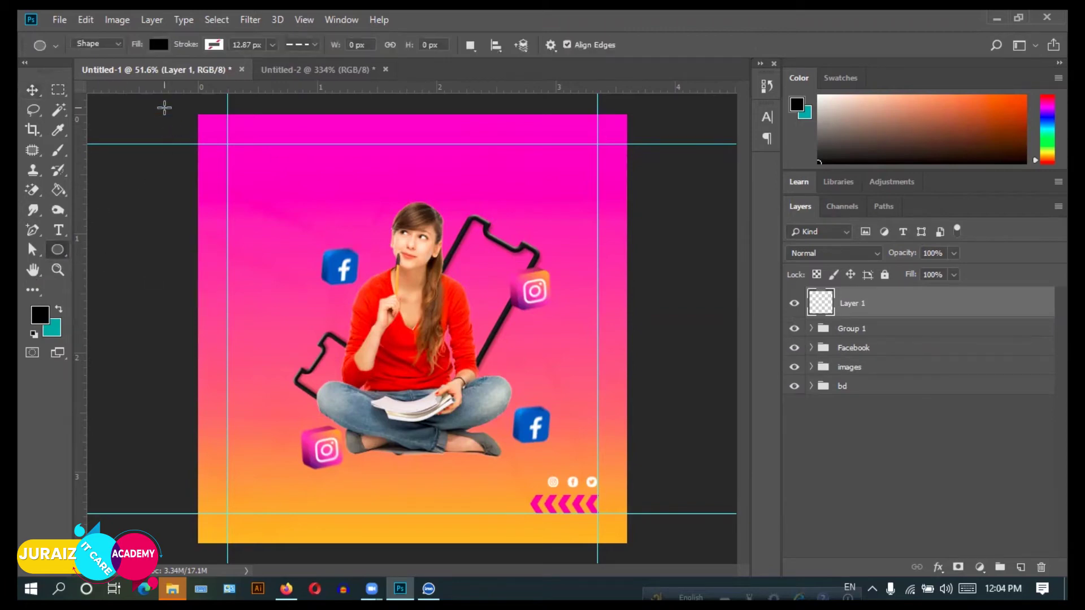
pyautogui.click(158, 45)
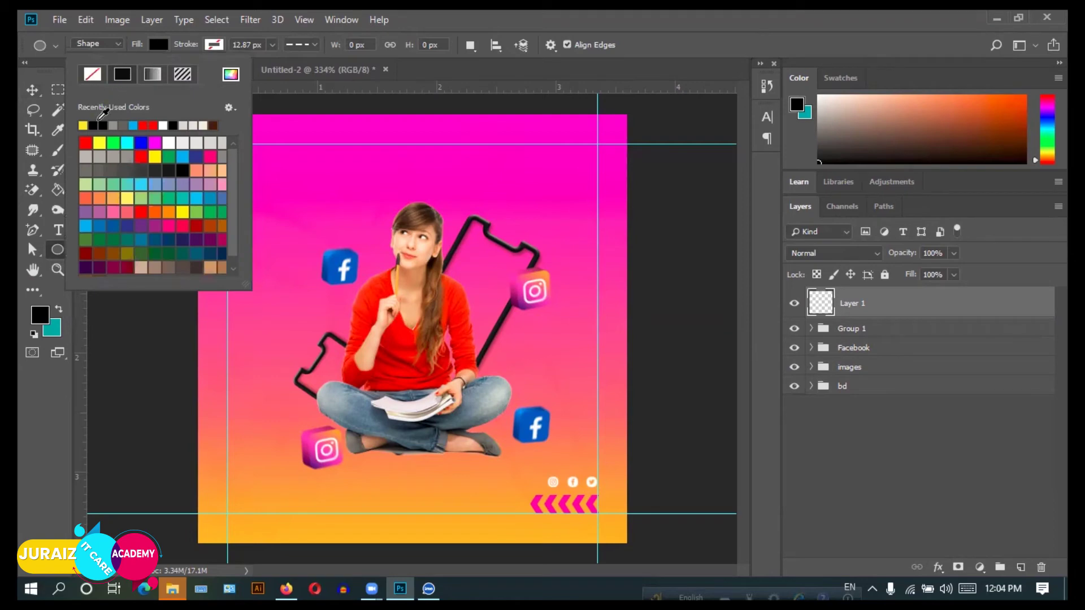
pyautogui.click(217, 46)
pyautogui.click(225, 44)
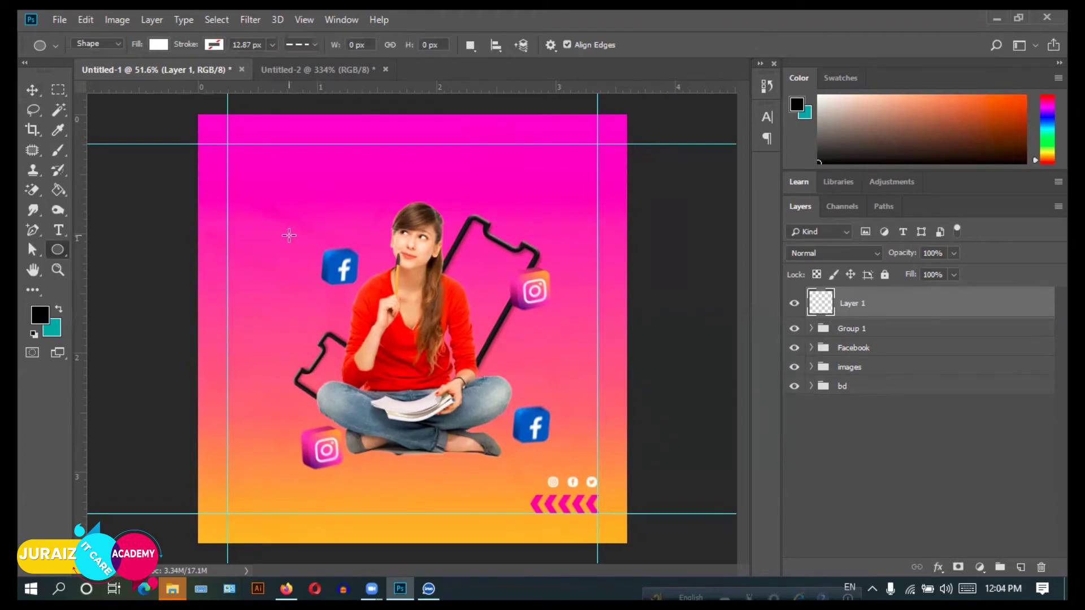
# Draw a small circle above-left of the Facebook icon and make it solid white.
pyautogui.scroll(1, 289, 235)
pyautogui.scroll(1, 286, 234)
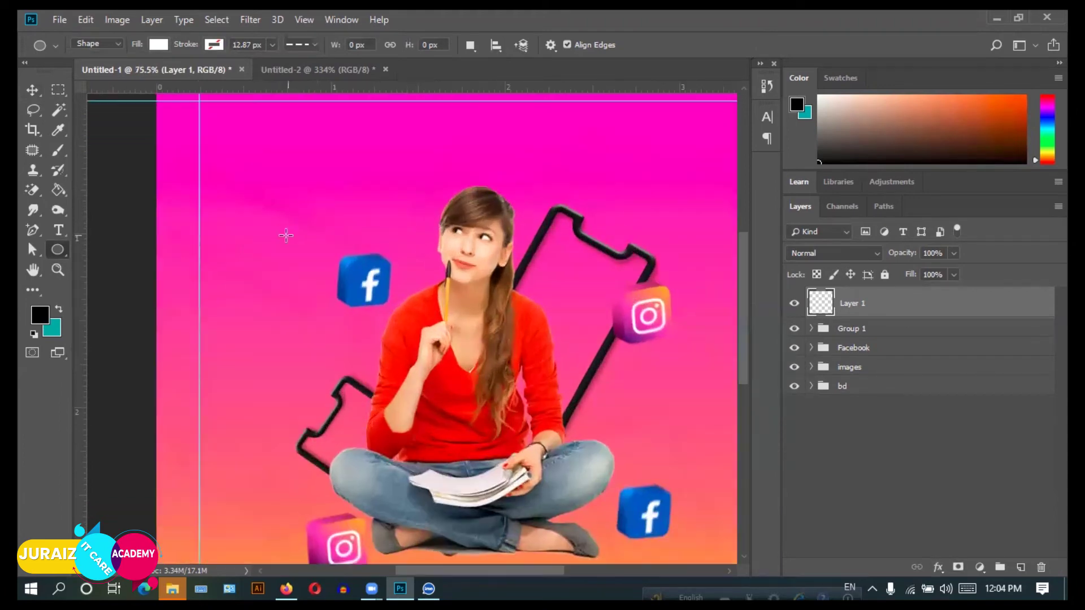
pyautogui.scroll(1, 280, 232)
pyautogui.moveTo(280, 232); pyautogui.dragTo(272, 228)
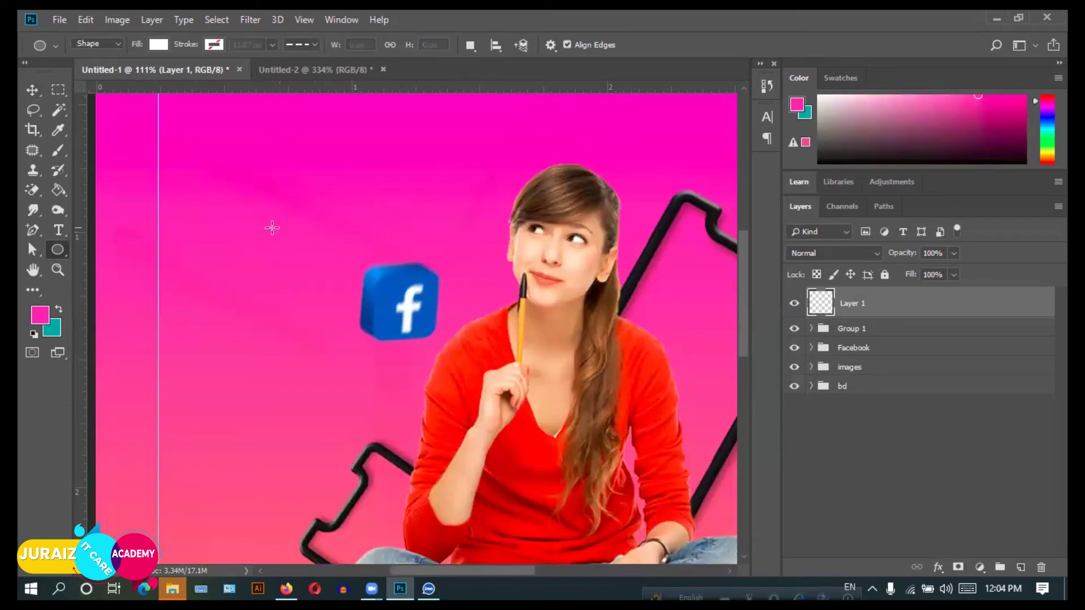
pyautogui.moveTo(272, 229); pyautogui.dragTo(274, 230)
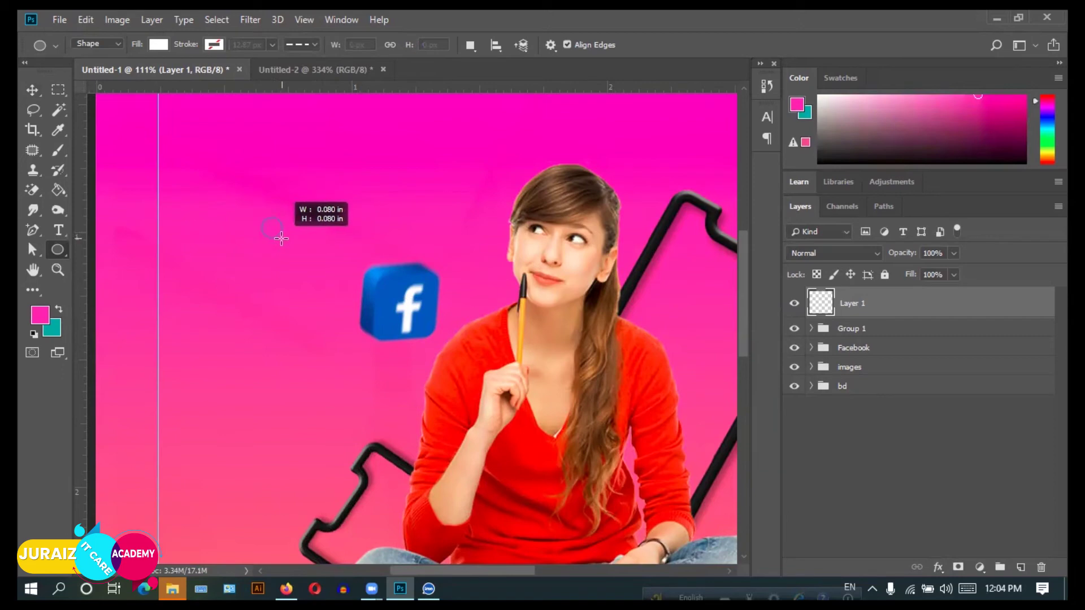
pyautogui.moveTo(274, 230); pyautogui.dragTo(273, 231)
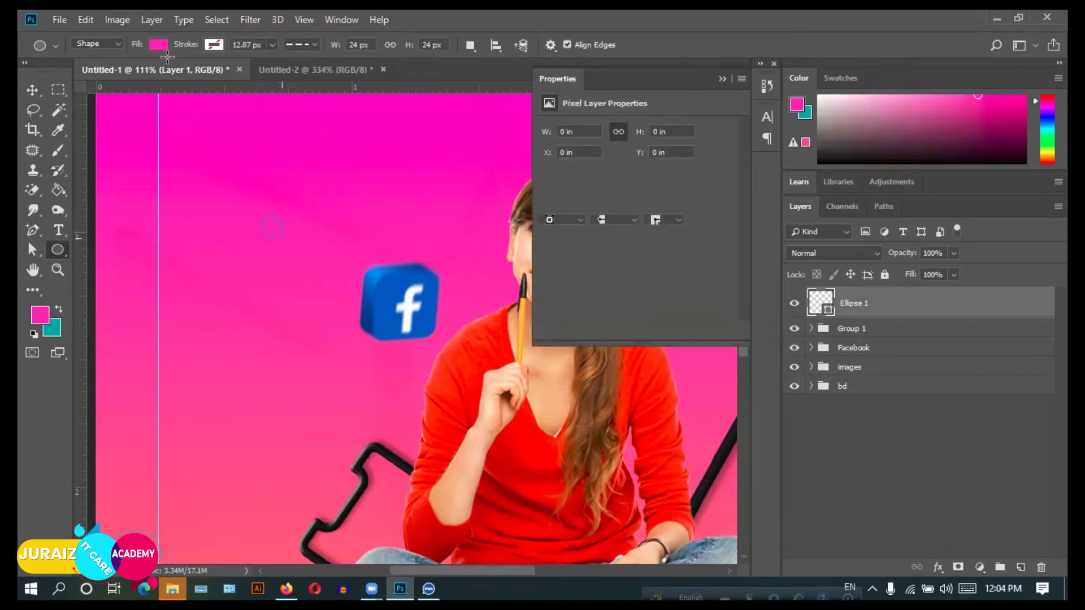
pyautogui.click(161, 47)
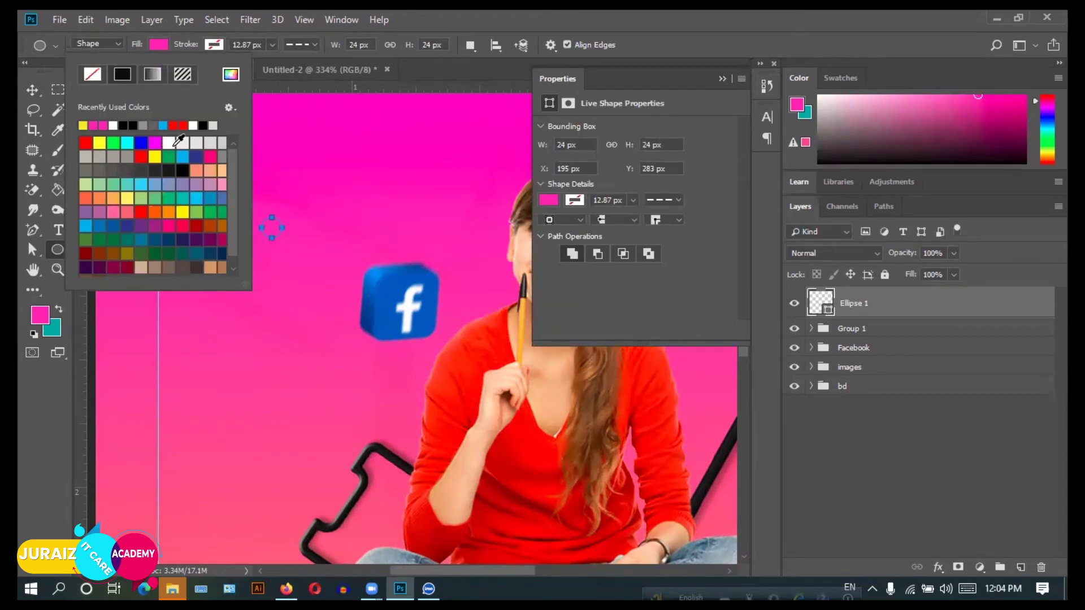
pyautogui.click(168, 143)
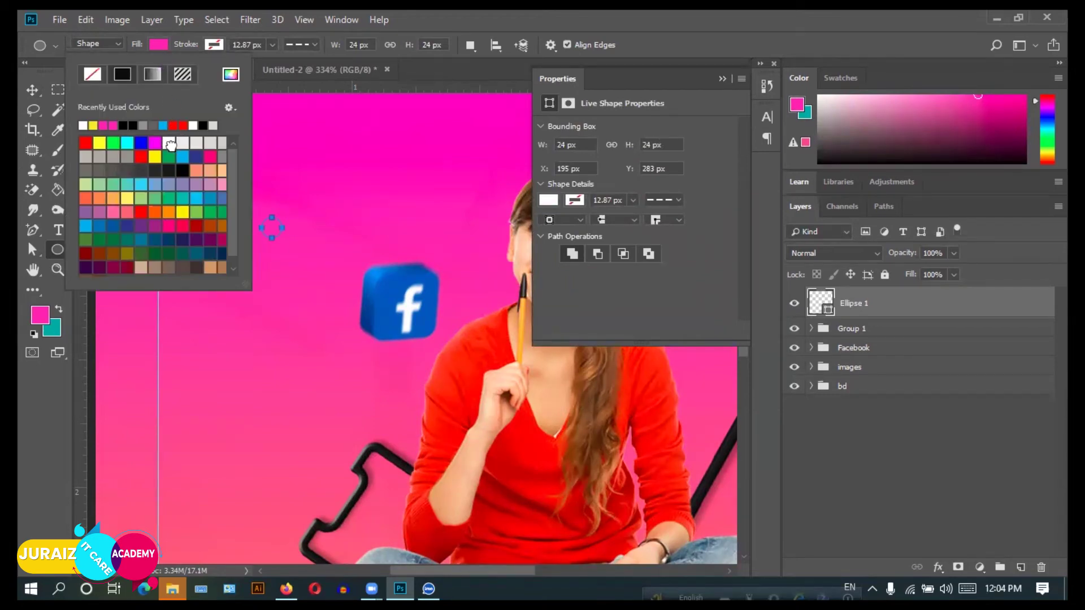
pyautogui.click(722, 78)
pyautogui.click(33, 90)
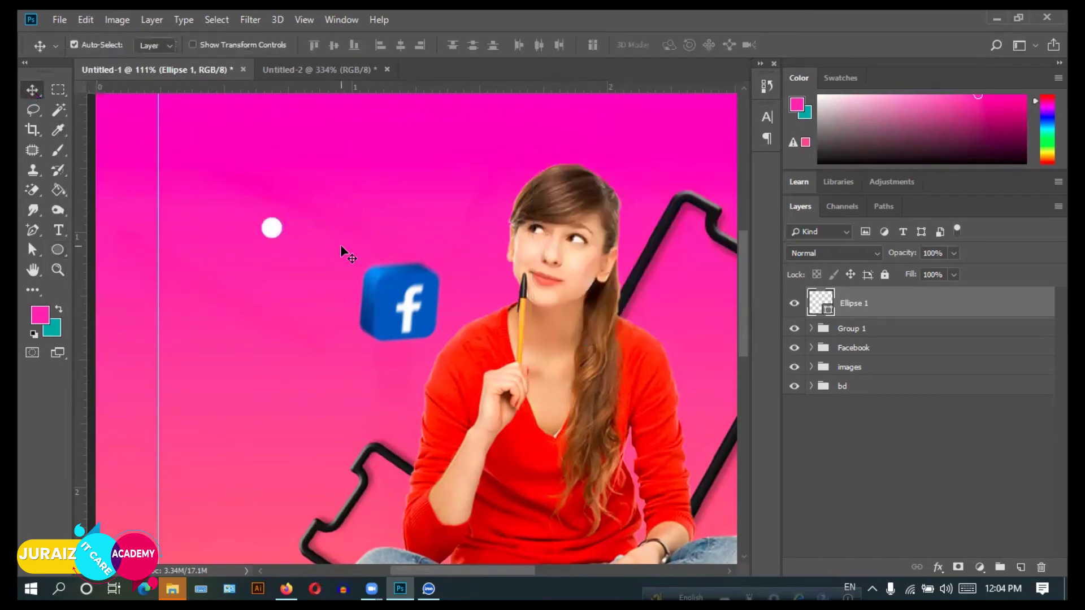
# Free-transform the white circle down to 37.5% so it becomes a tiny dot.
pyautogui.press('ctrl')
pyautogui.hotkey('ctrl', '0')
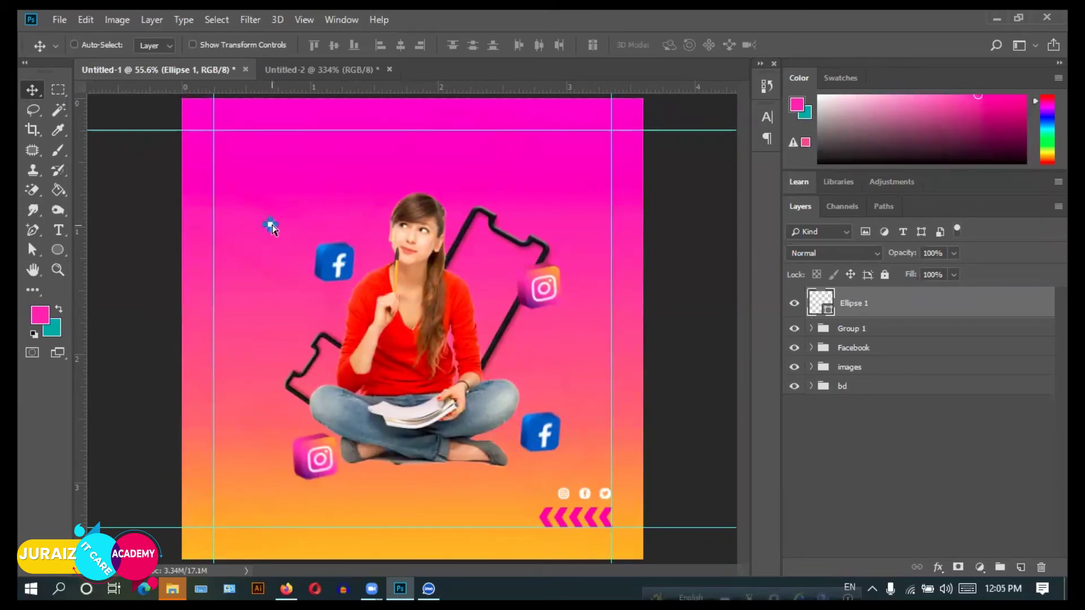
pyautogui.hotkey('ctrl', 't')
pyautogui.scroll(1, 248, 249)
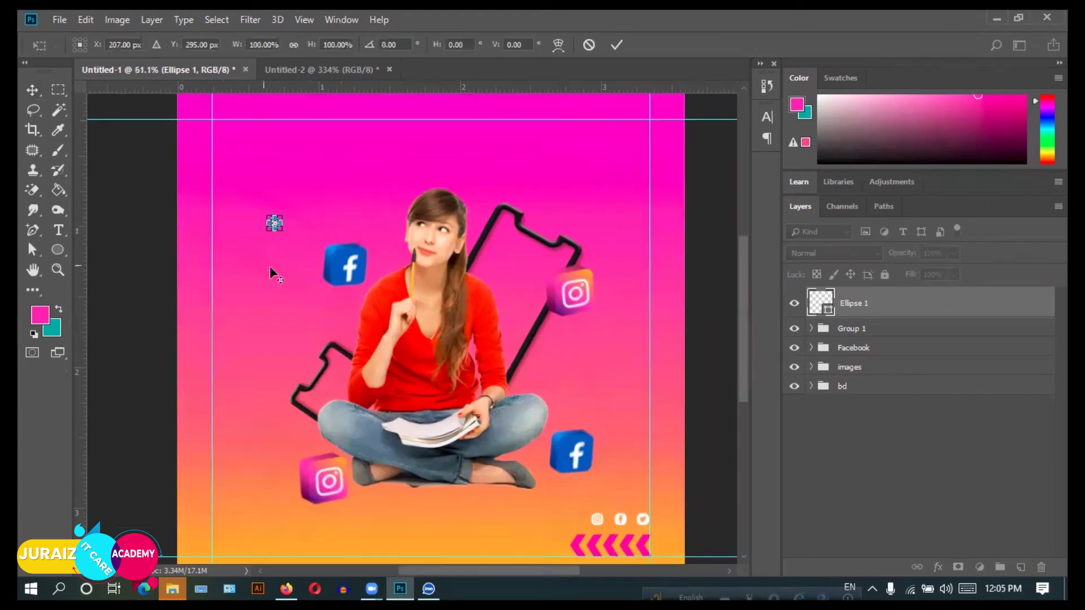
pyautogui.scroll(4, 270, 266)
pyautogui.scroll(5, 294, 264)
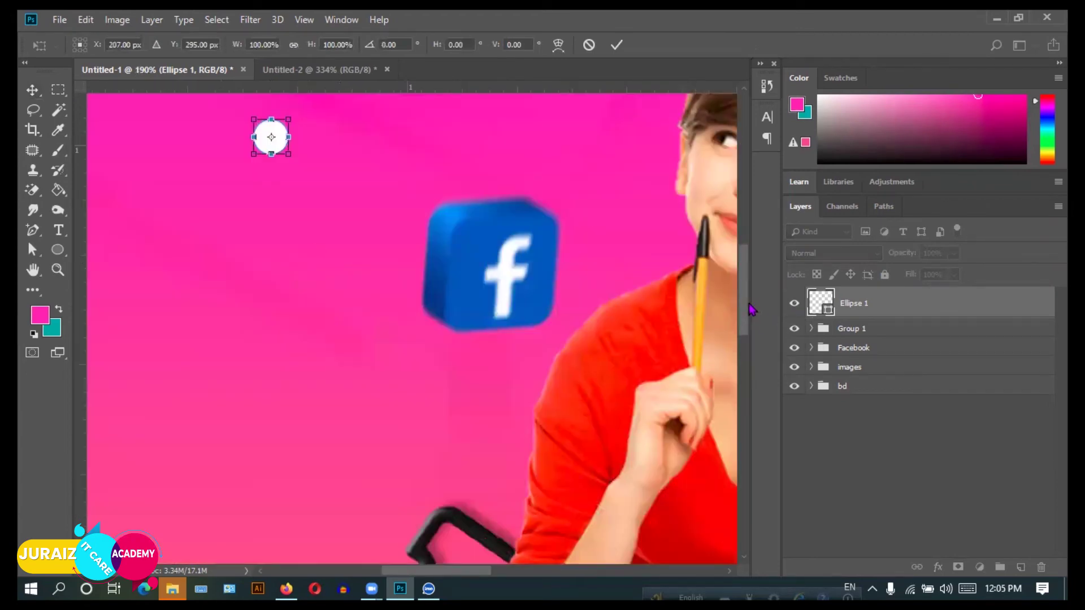
pyautogui.moveTo(743, 305); pyautogui.dragTo(744, 291)
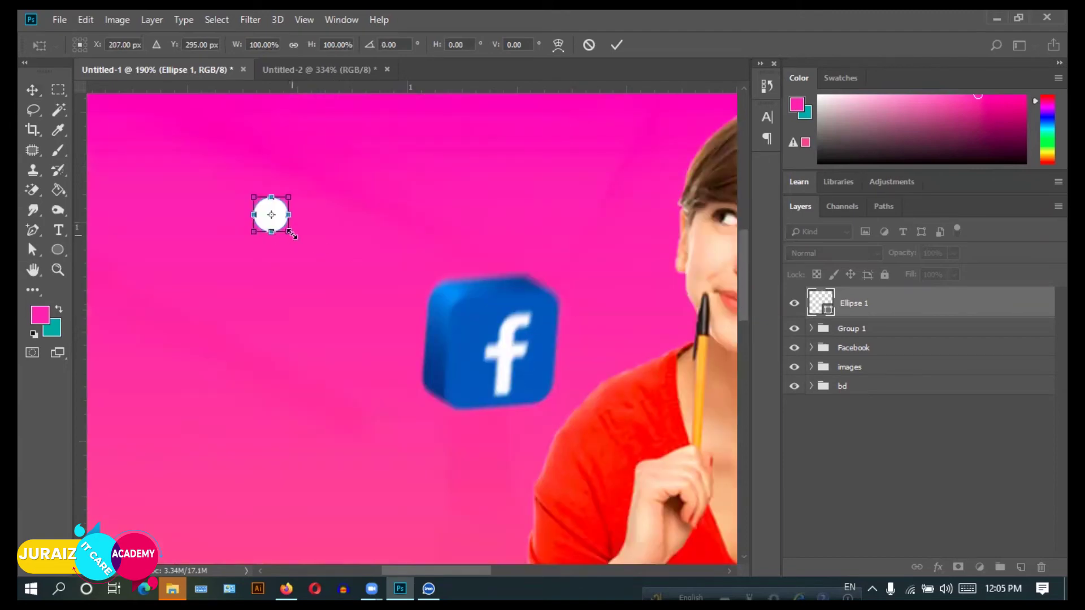
pyautogui.moveTo(289, 237); pyautogui.dragTo(283, 226)
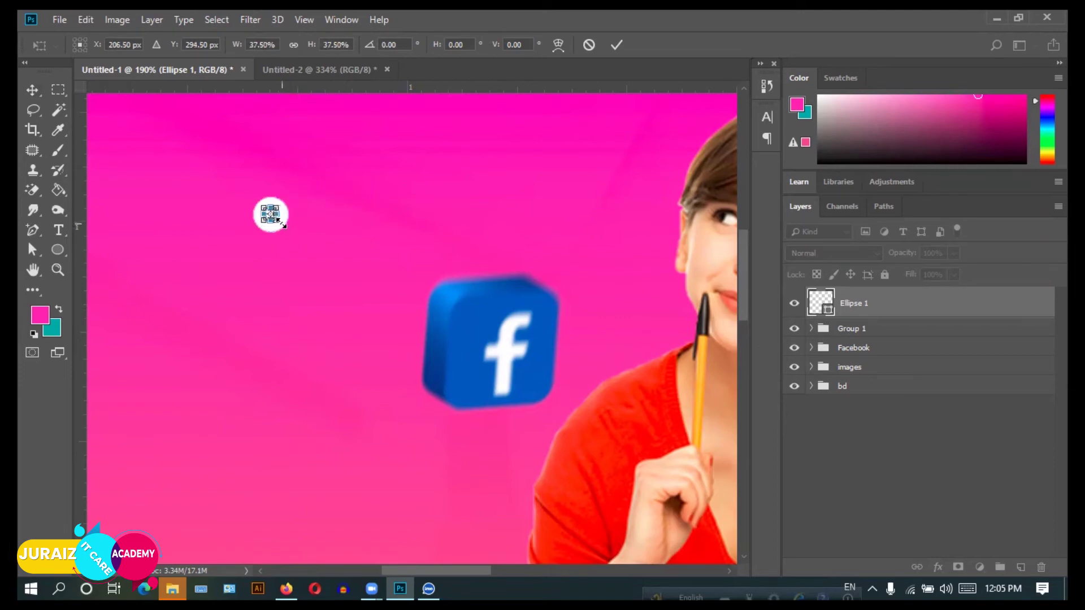
pyautogui.click(616, 45)
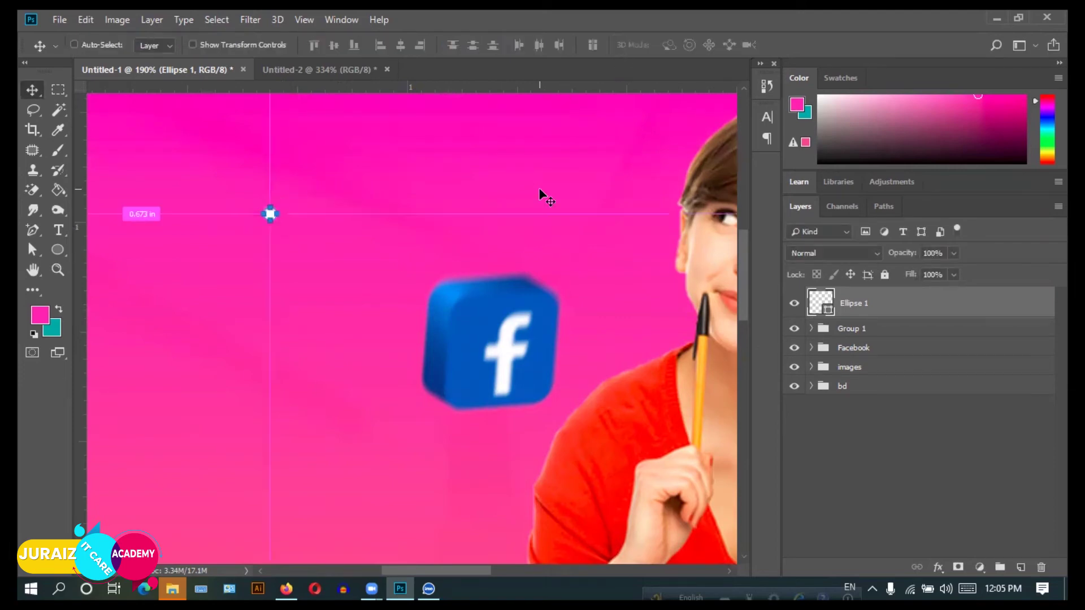
pyautogui.hotkey('ctrl', '0')
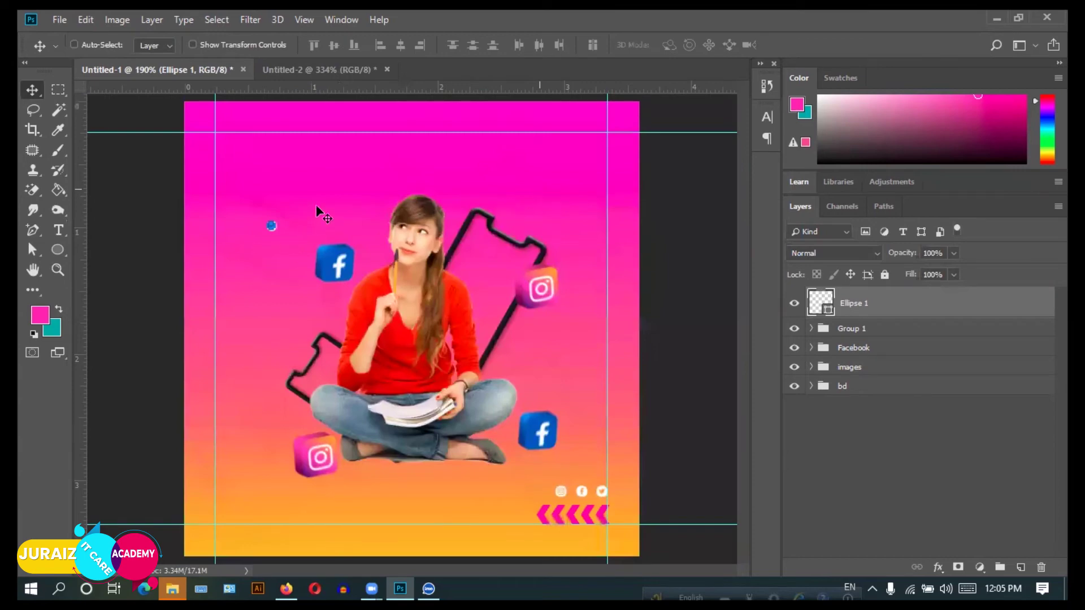
pyautogui.keyDown('ctrl'); pyautogui.click(317, 206); pyautogui.keyUp('ctrl')
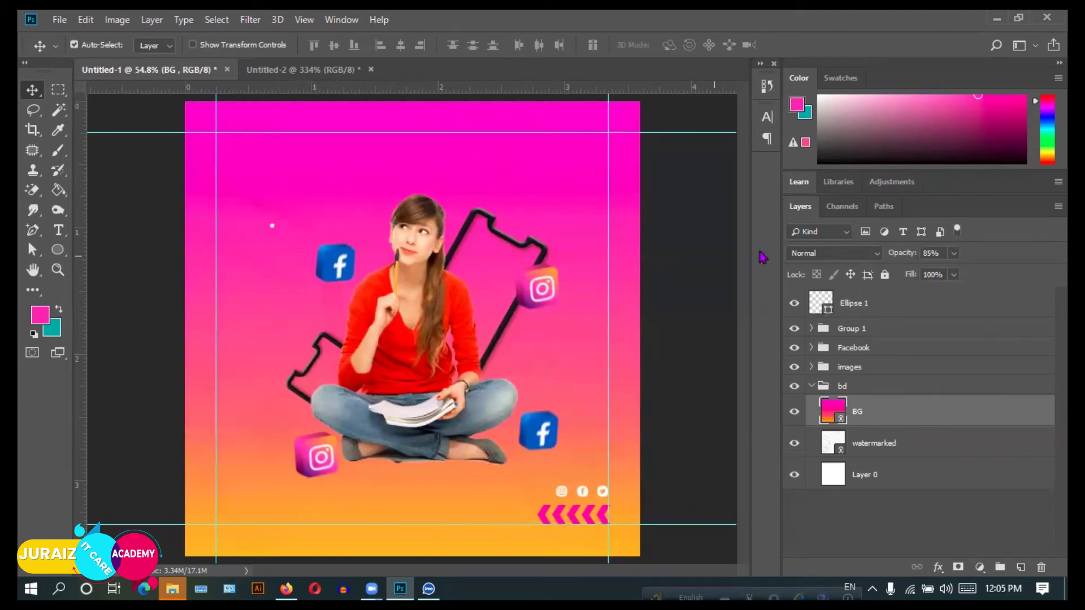
pyautogui.click(880, 312)
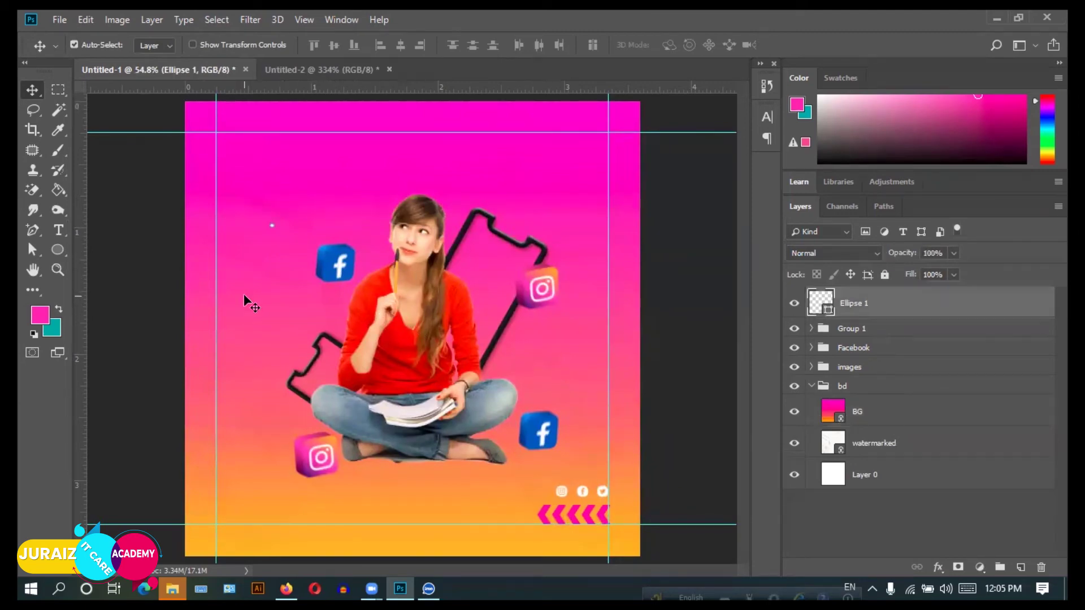
pyautogui.click(281, 249)
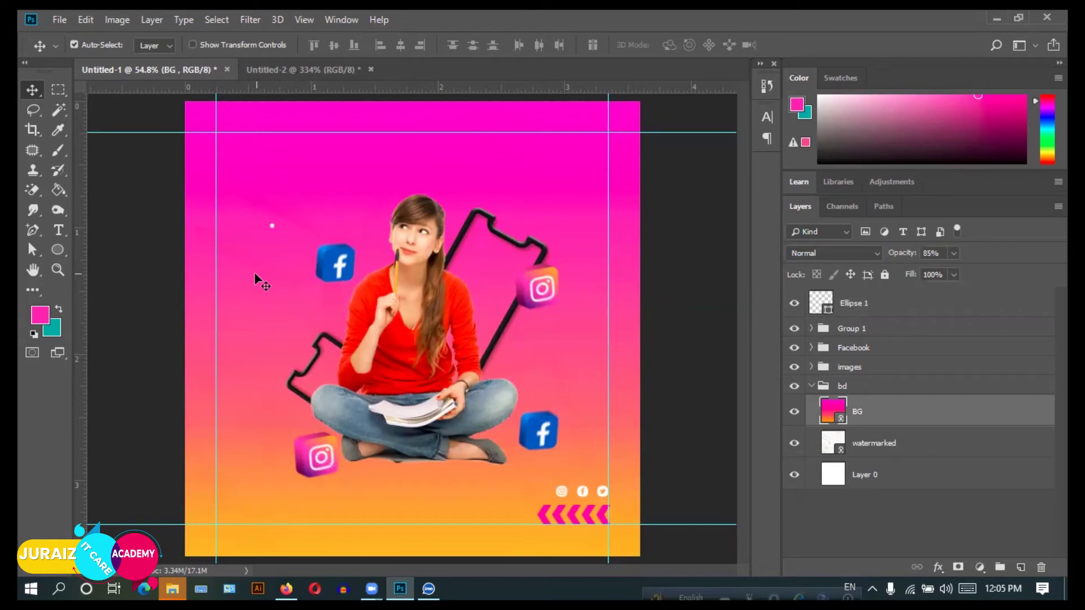
pyautogui.scroll(2, 252, 285)
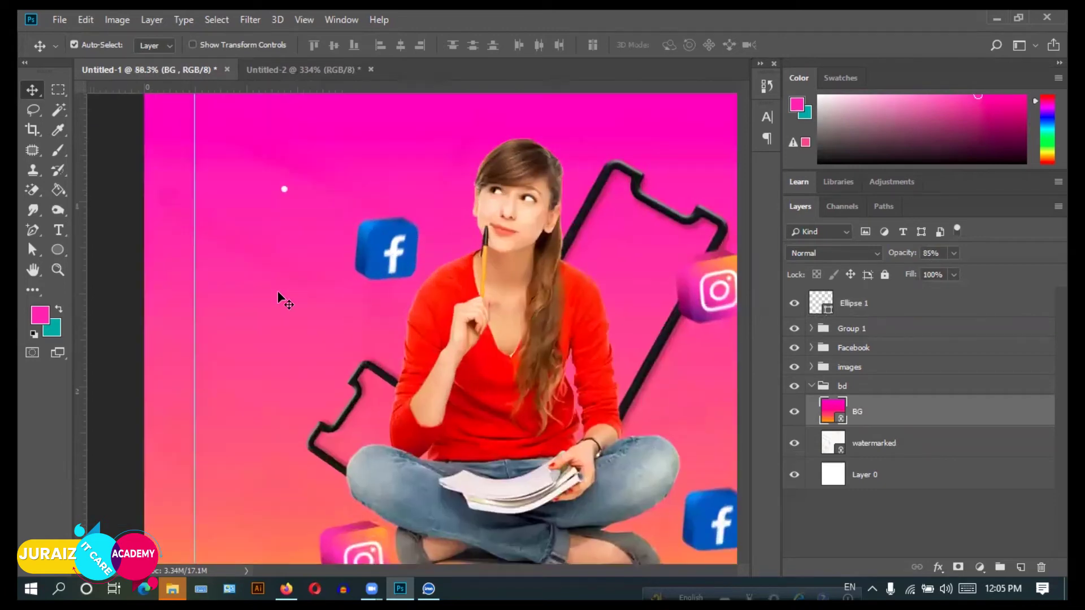
pyautogui.scroll(1, 274, 334)
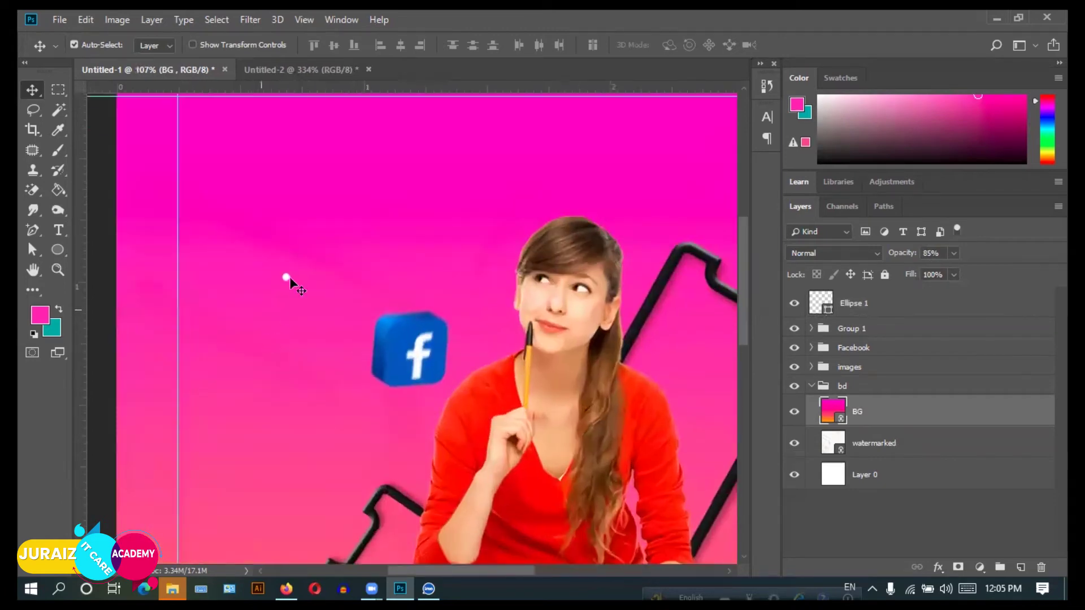
pyautogui.scroll(2, 291, 246)
pyautogui.click(291, 245)
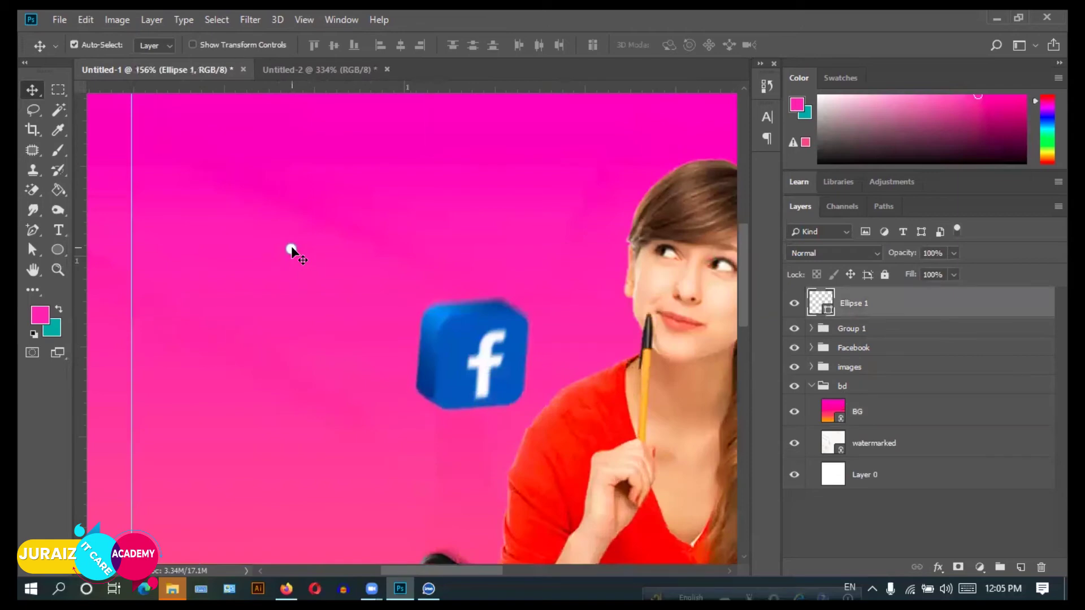
pyautogui.scroll(-1, 644, 261)
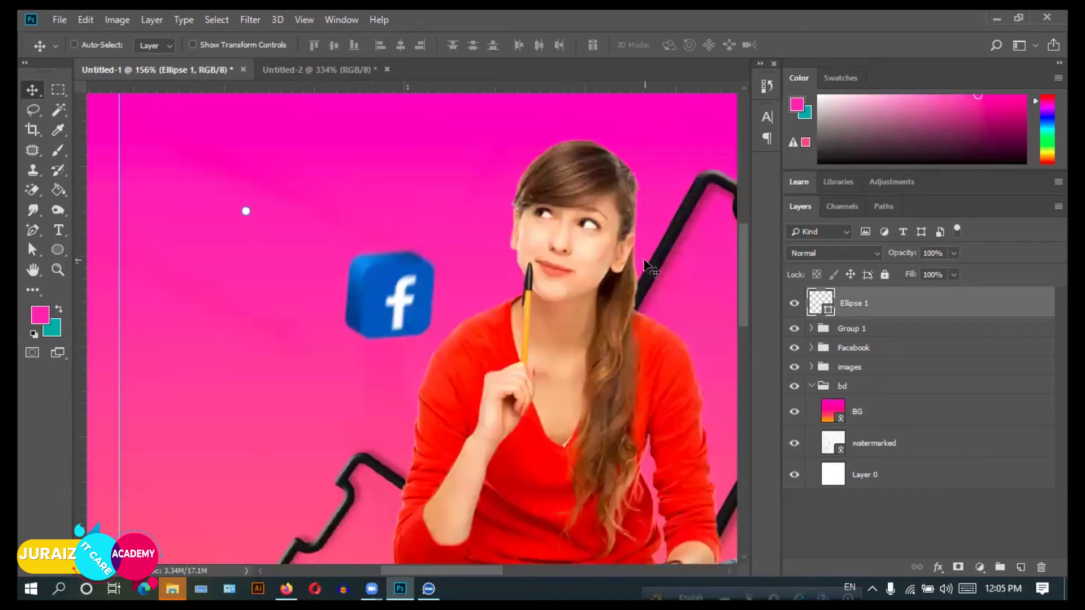
pyautogui.hotkey('ctrl', '0')
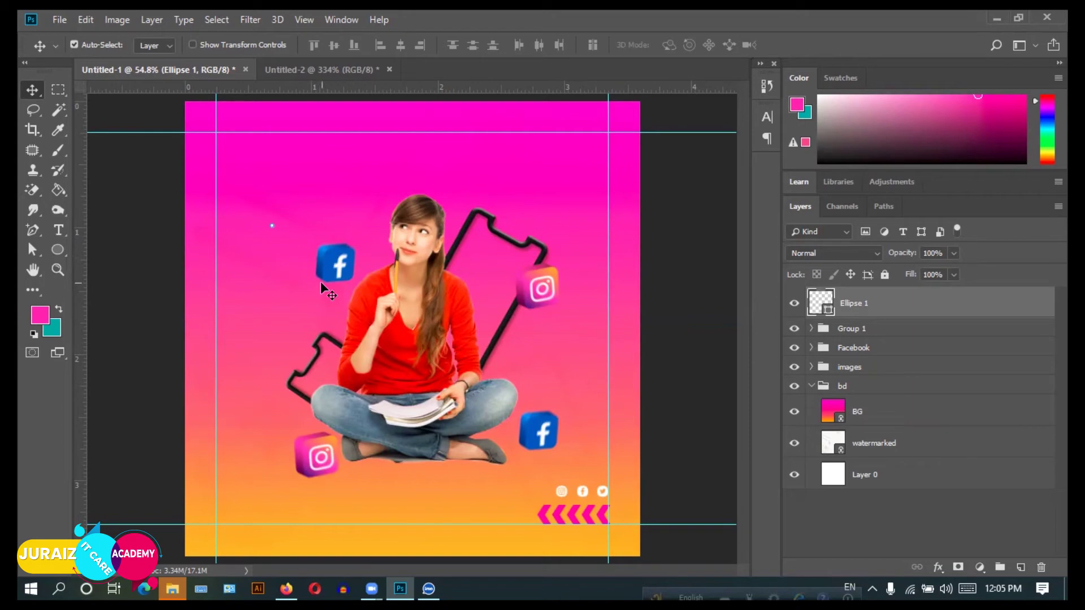
pyautogui.scroll(3, 242, 294)
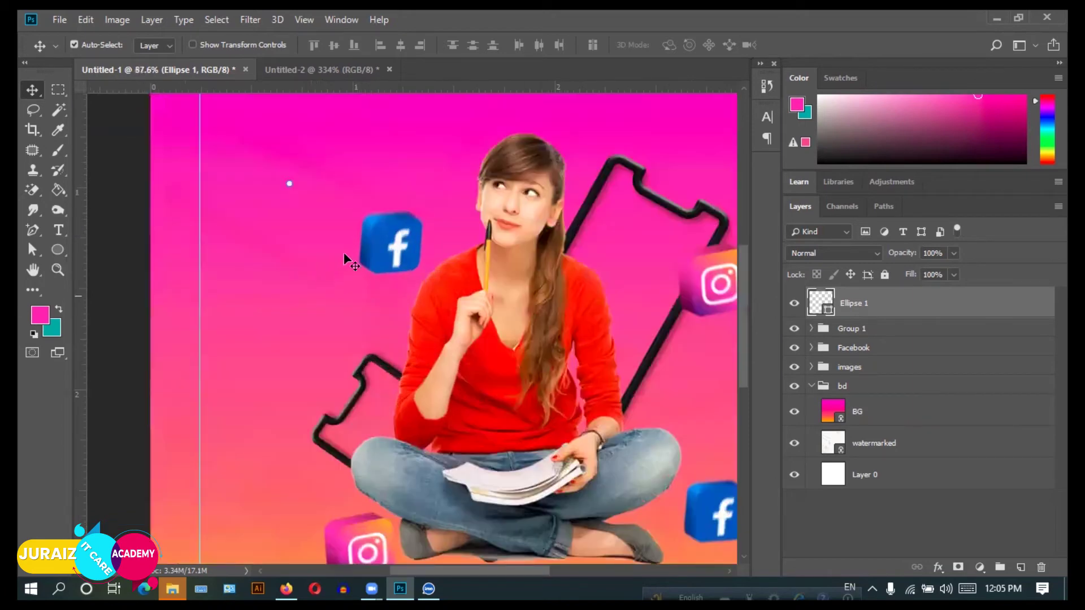
pyautogui.scroll(3, 314, 232)
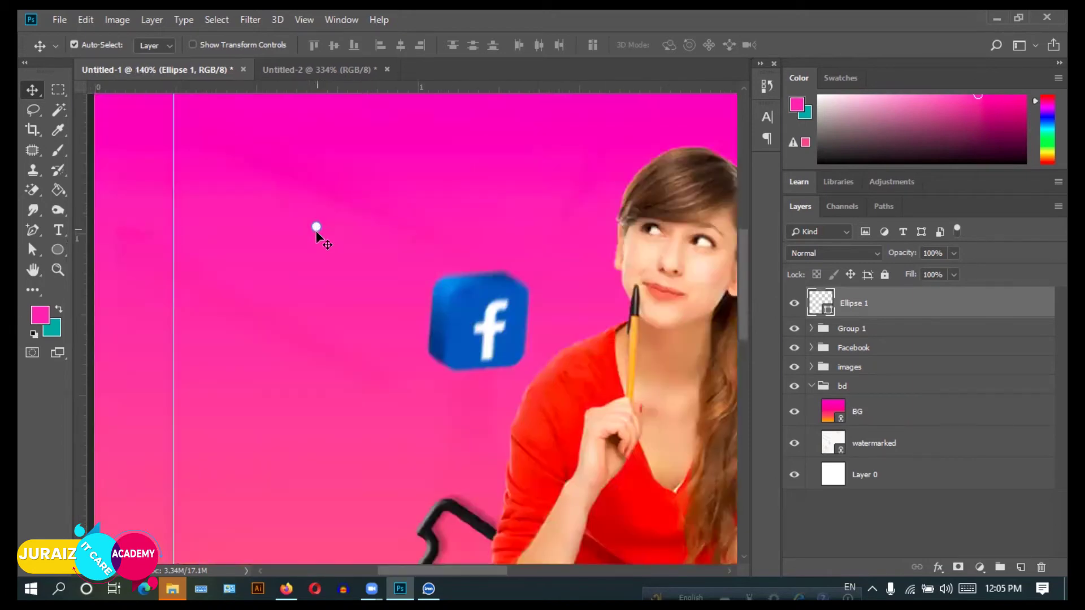
# Alt-drag copies of the dot to build a row of four dots.
pyautogui.moveTo(316, 227); pyautogui.dragTo(332, 229)
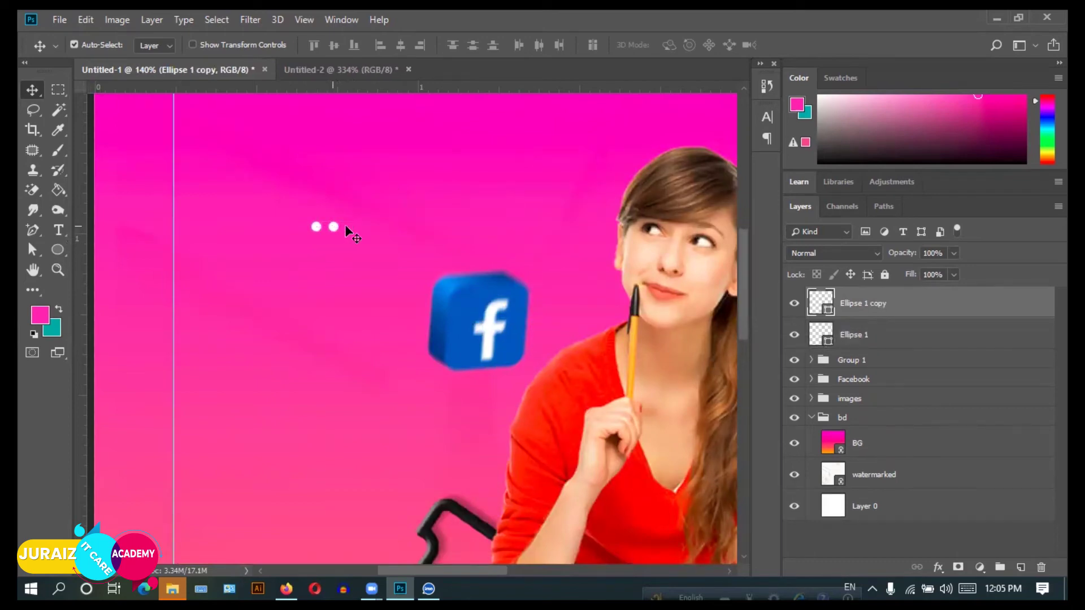
pyautogui.click(907, 339)
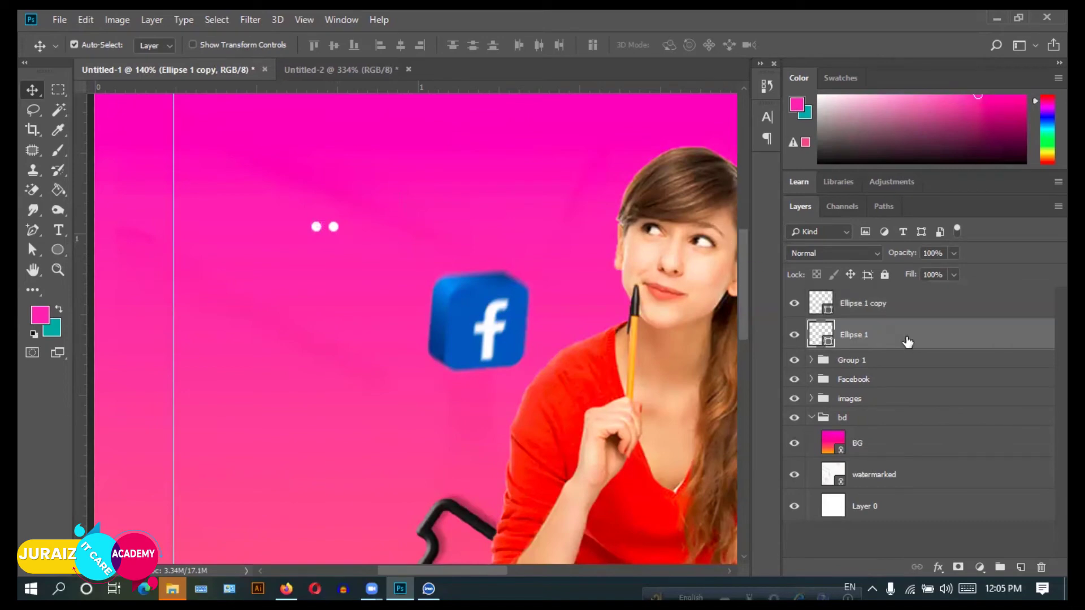
pyautogui.keyDown('shift'); pyautogui.click(832, 311); pyautogui.keyUp('shift')
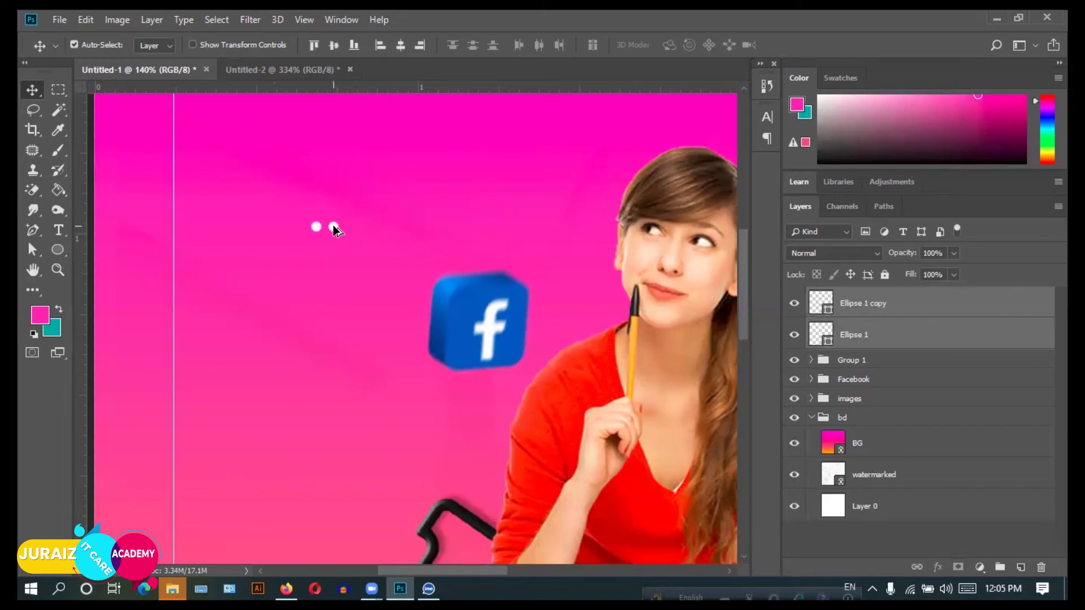
pyautogui.moveTo(337, 226); pyautogui.dragTo(374, 225)
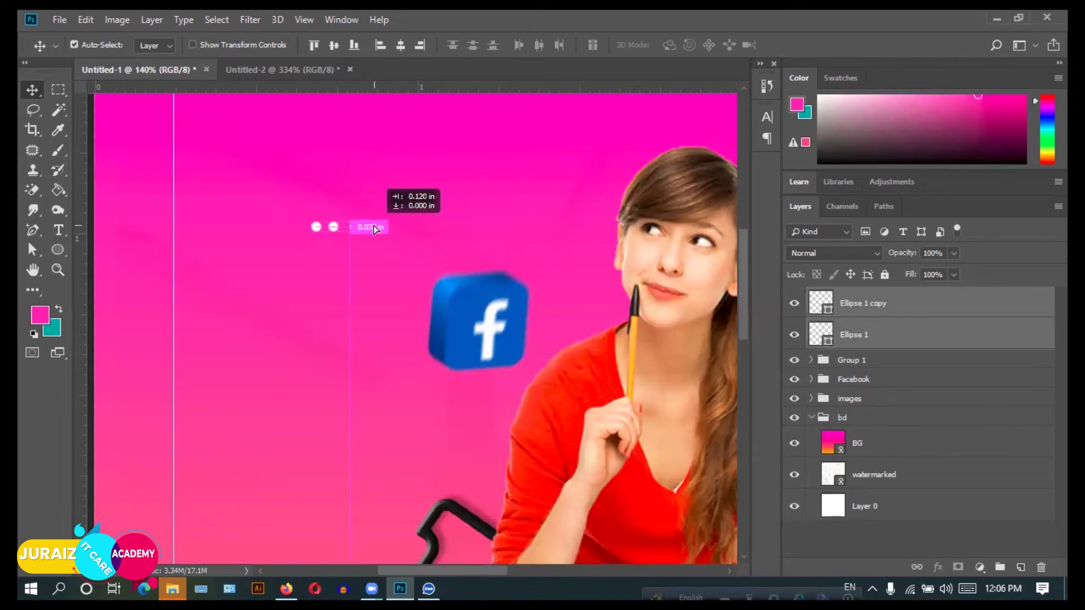
pyautogui.moveTo(374, 225); pyautogui.dragTo(374, 225)
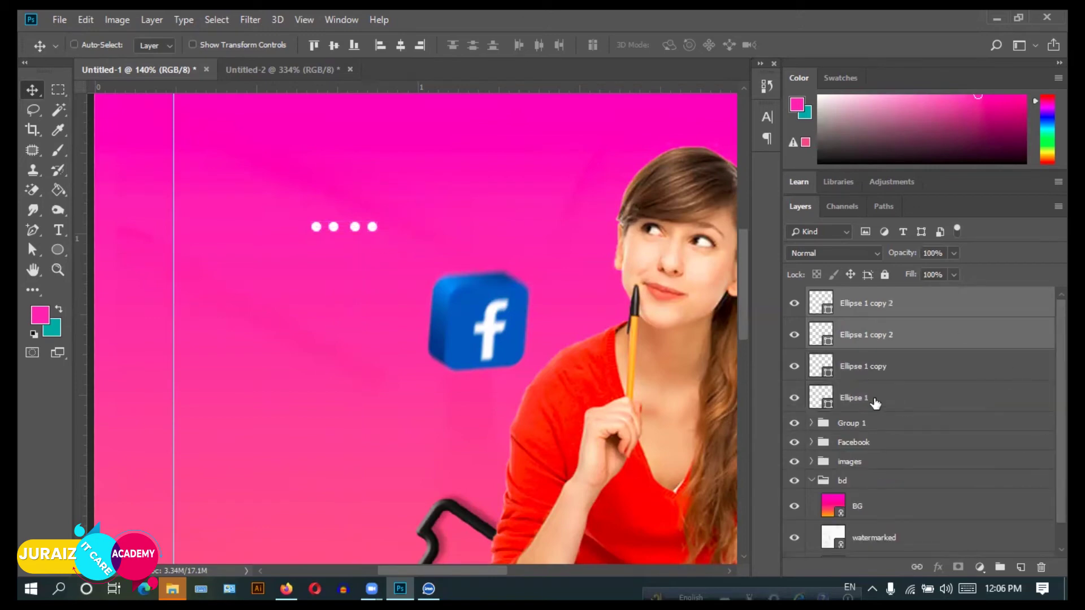
pyautogui.keyDown('shift'); pyautogui.click(874, 400); pyautogui.keyUp('shift')
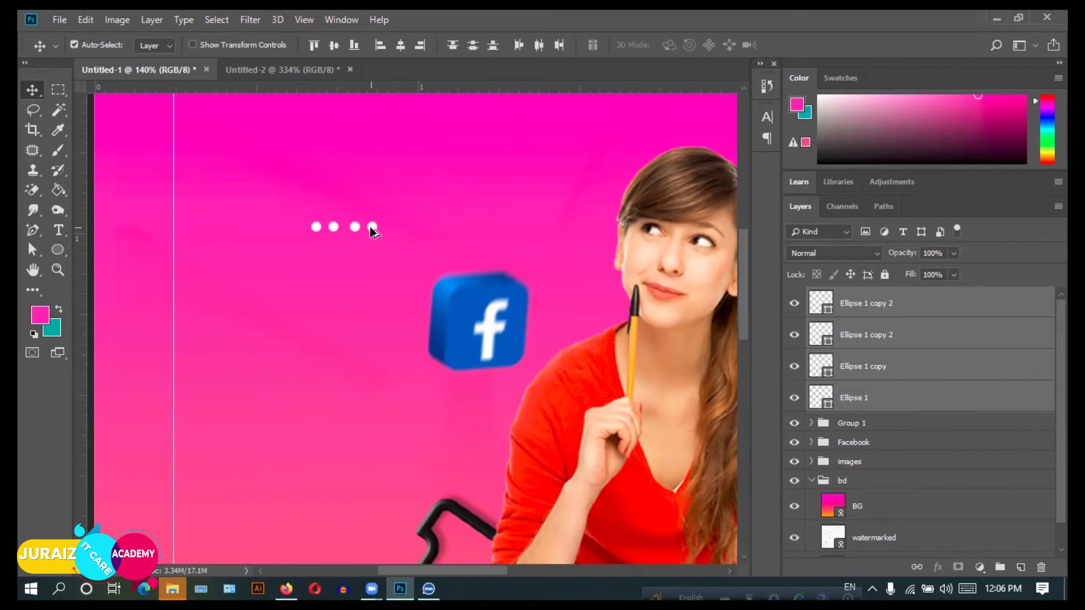
# Duplicate the row of four dots into a second row below it.
pyautogui.moveTo(372, 228); pyautogui.dragTo(367, 247)
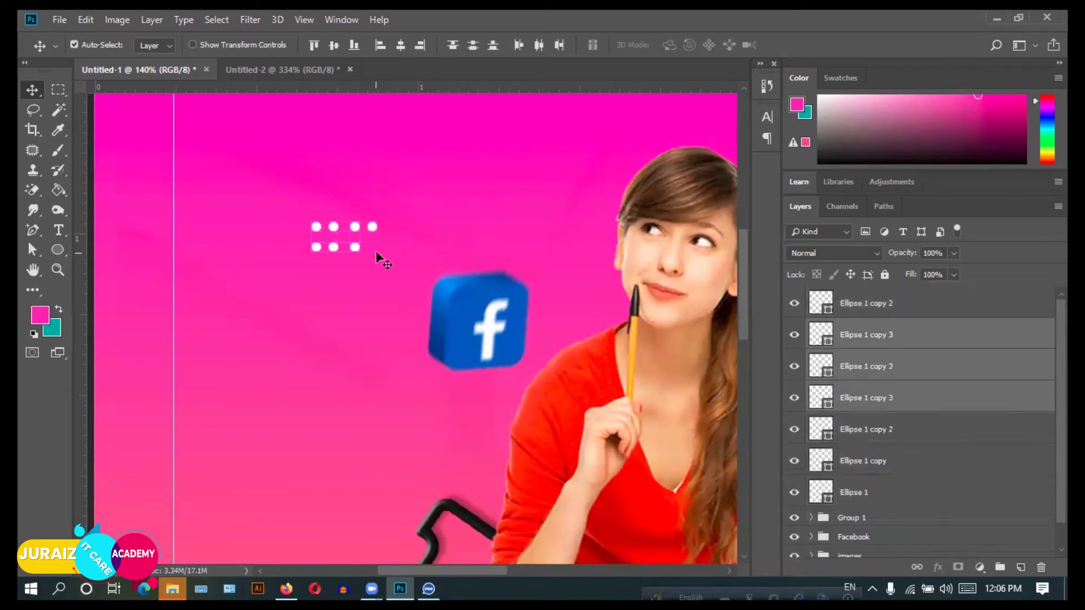
pyautogui.hotkey('ctrl', 'z')
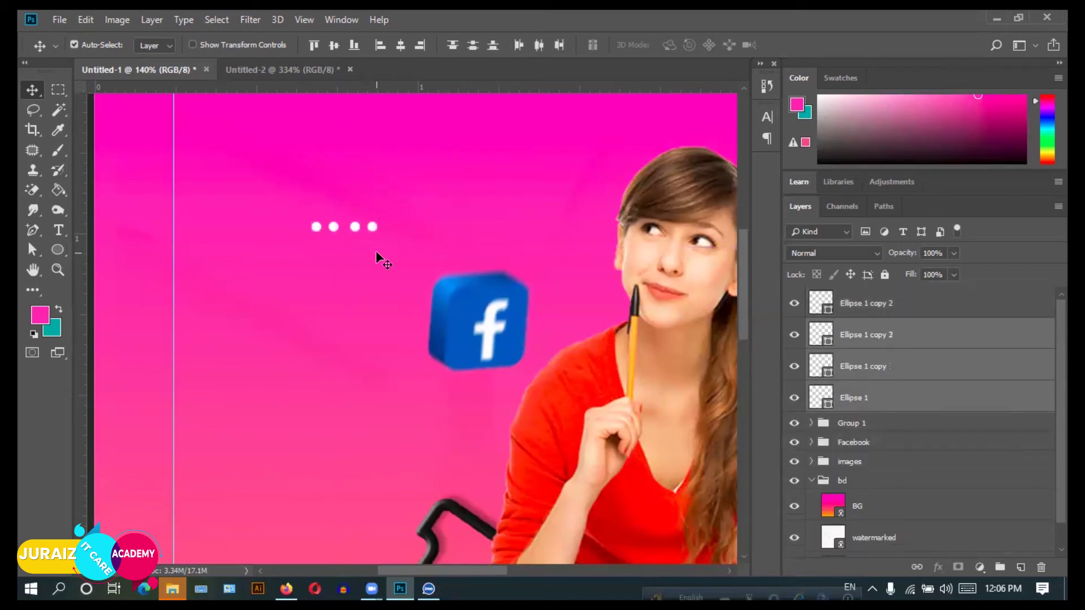
pyautogui.click(896, 309)
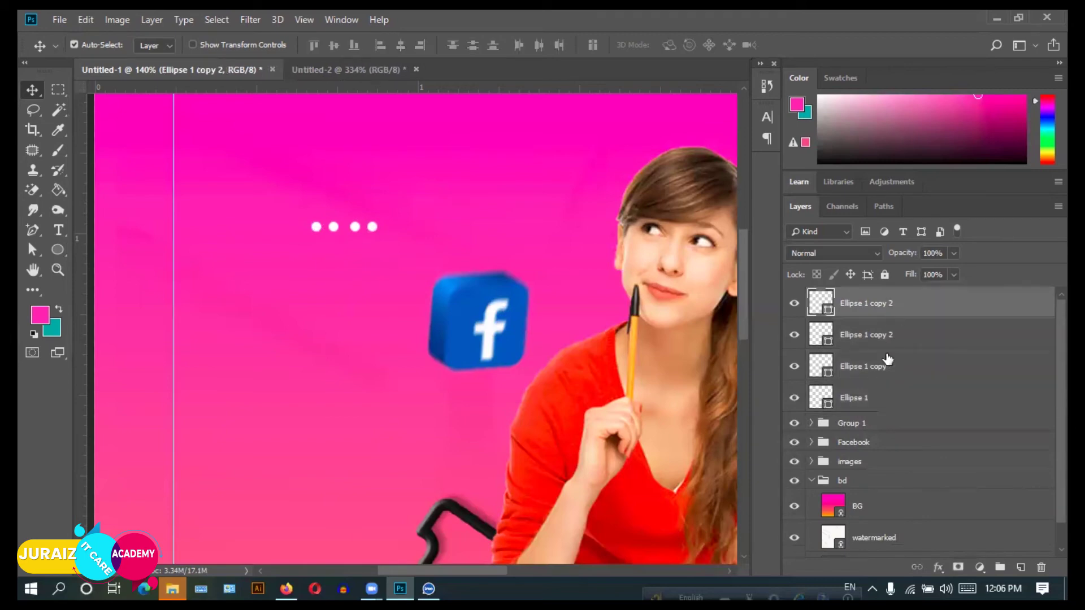
pyautogui.keyDown('shift'); pyautogui.click(870, 405); pyautogui.keyUp('shift')
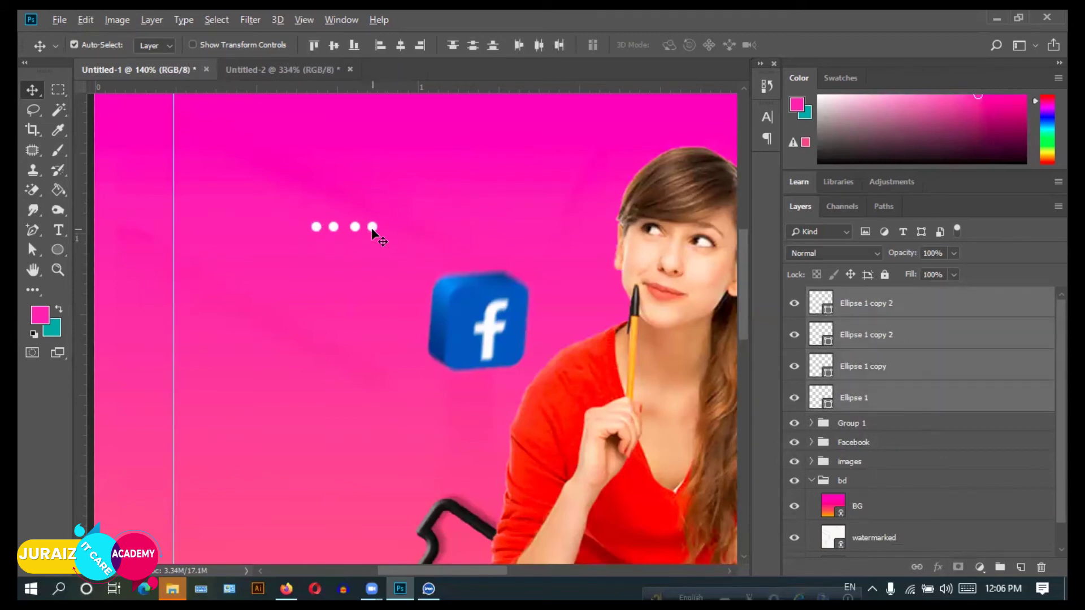
pyautogui.moveTo(371, 229); pyautogui.dragTo(369, 249)
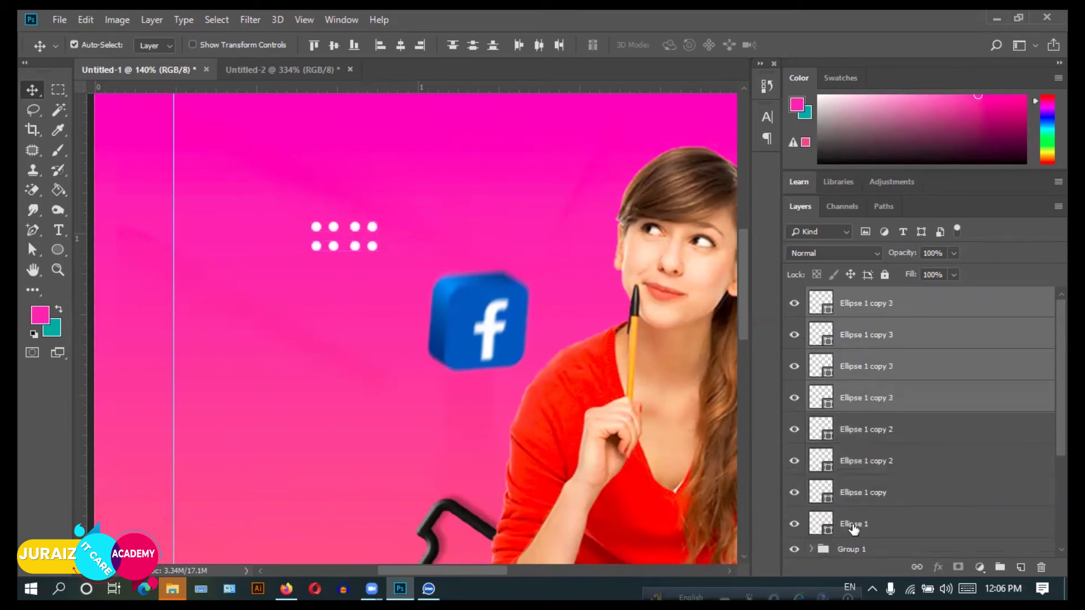
# Copy all eight dots downward to complete the 4×4 dot grid.
pyautogui.click(856, 526)
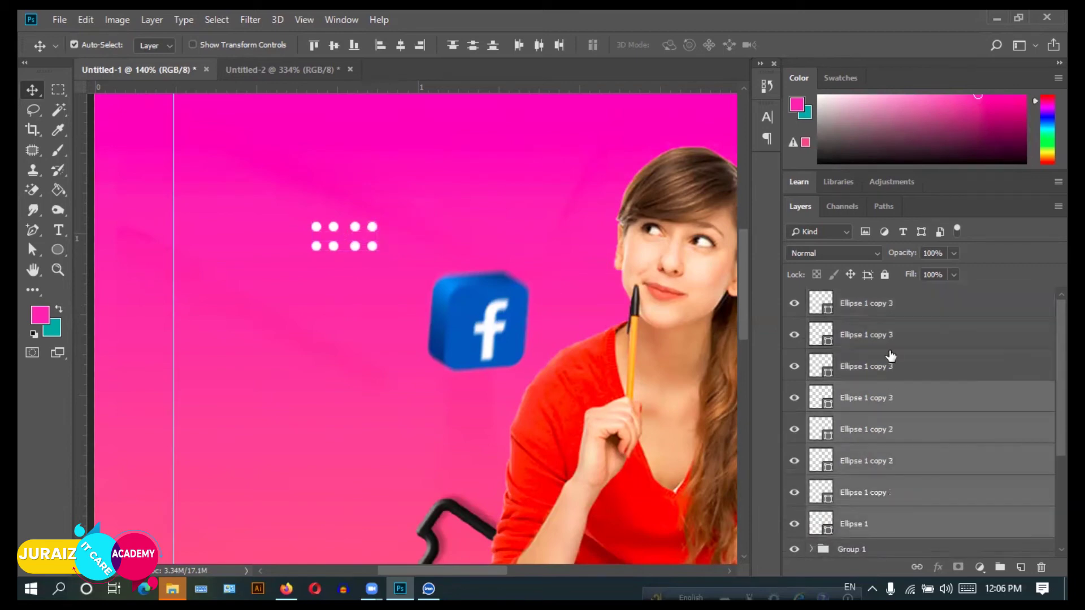
pyautogui.hotkey('ctrl', 'z')
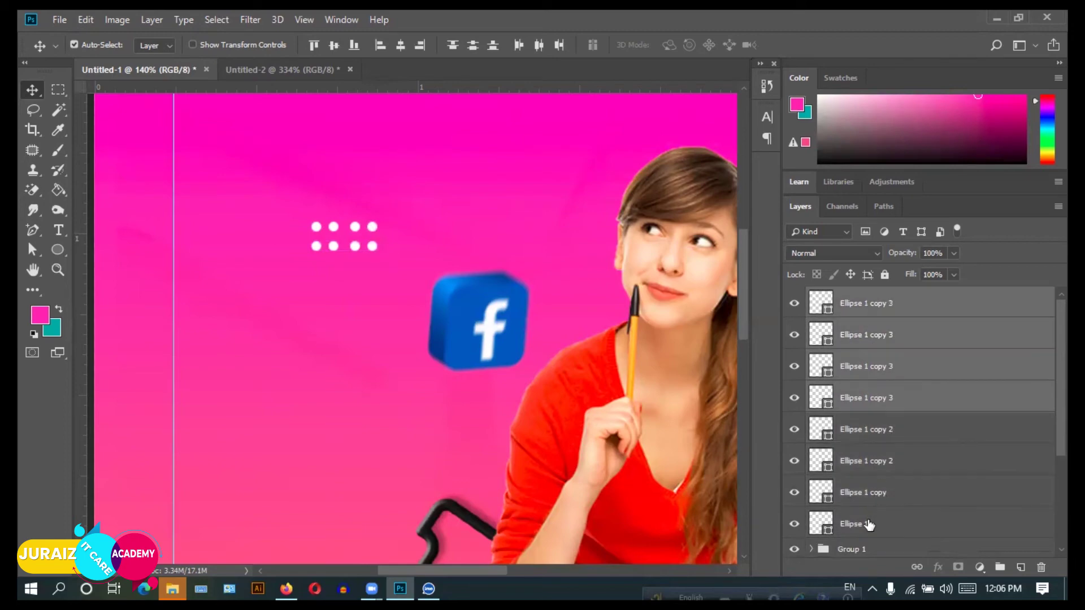
pyautogui.keyDown('shift'); pyautogui.click(868, 525); pyautogui.keyUp('shift')
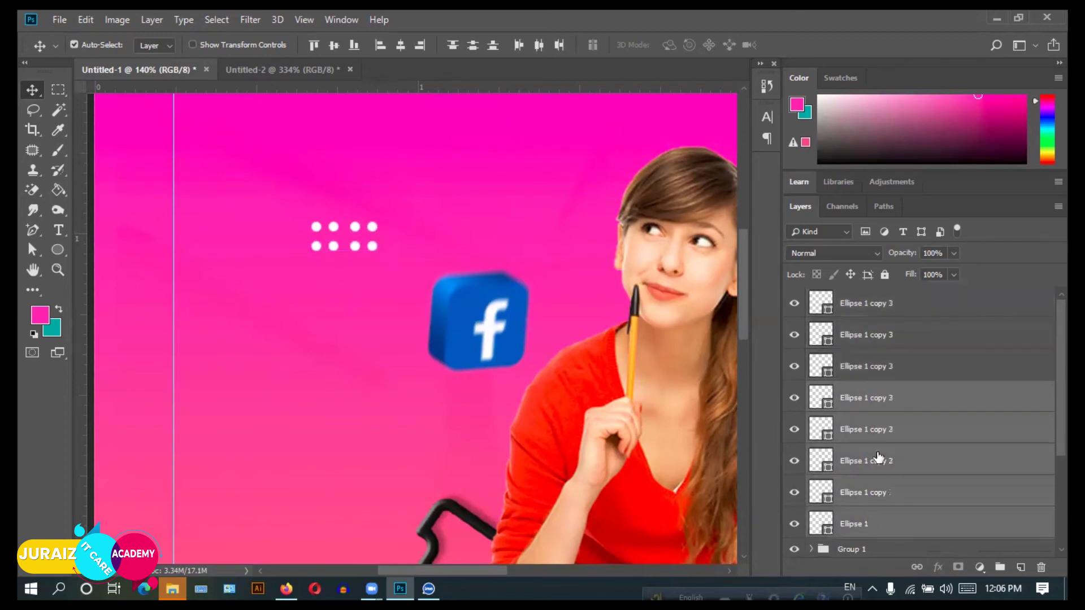
pyautogui.click(880, 308)
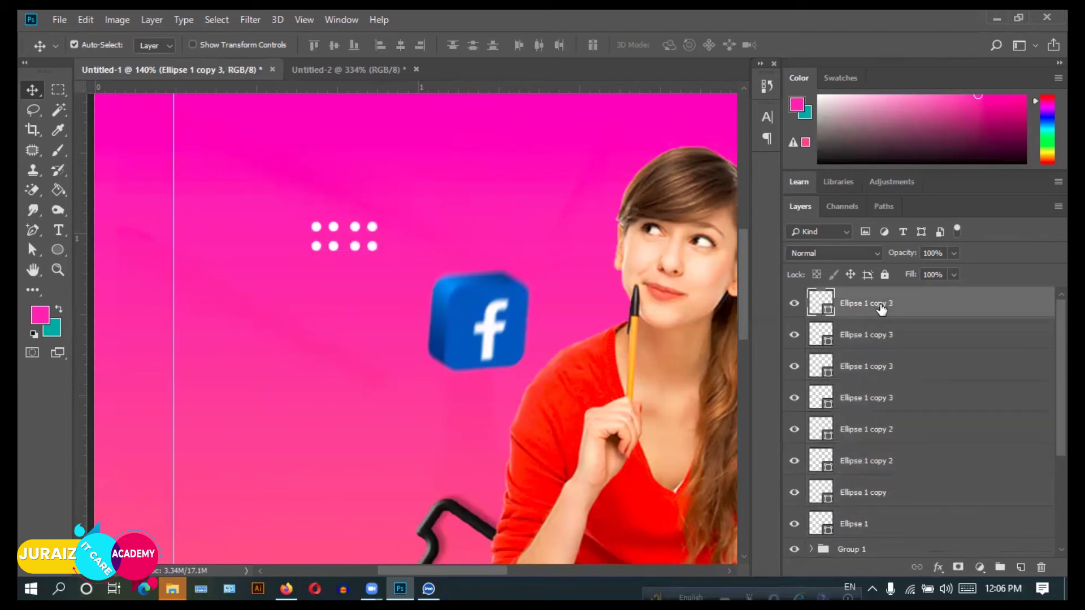
pyautogui.keyDown('shift'); pyautogui.click(856, 525); pyautogui.keyUp('shift')
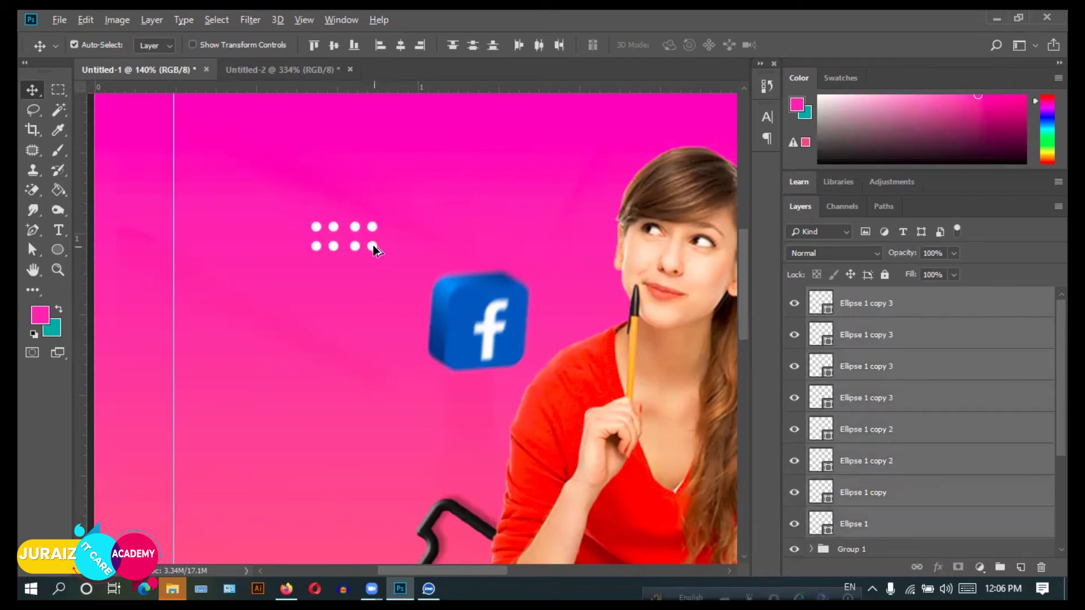
pyautogui.moveTo(373, 248); pyautogui.dragTo(371, 286)
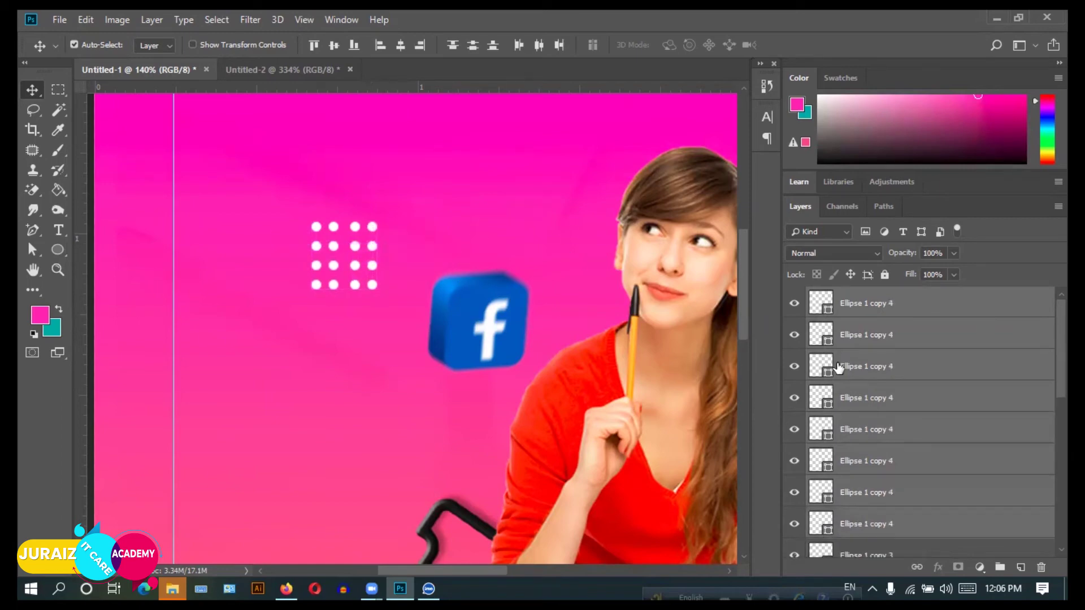
pyautogui.press('ctrl')
pyautogui.hotkey('ctrl', '0')
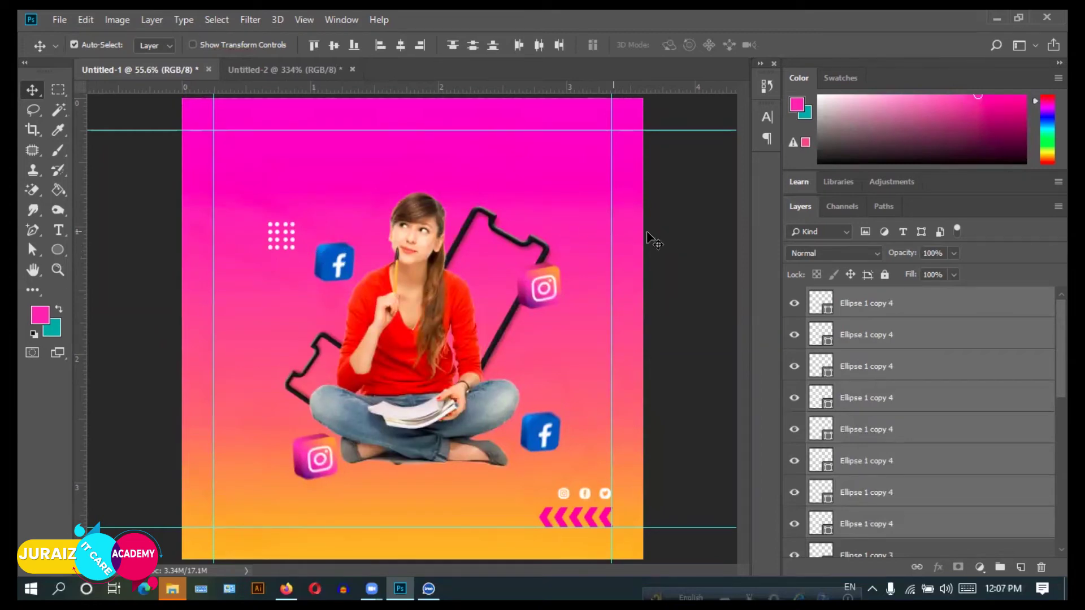
# Deselect layers, nudge the Ellipse 1 dot slightly left, and show the History panel.
pyautogui.click(702, 249)
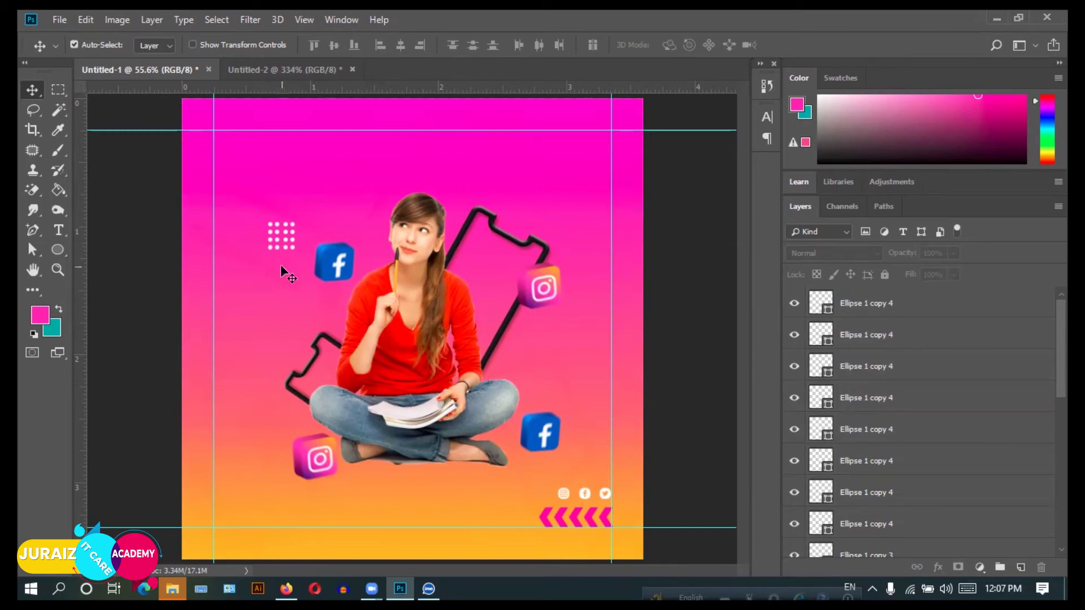
pyautogui.scroll(3, 280, 266)
pyautogui.scroll(3, 276, 270)
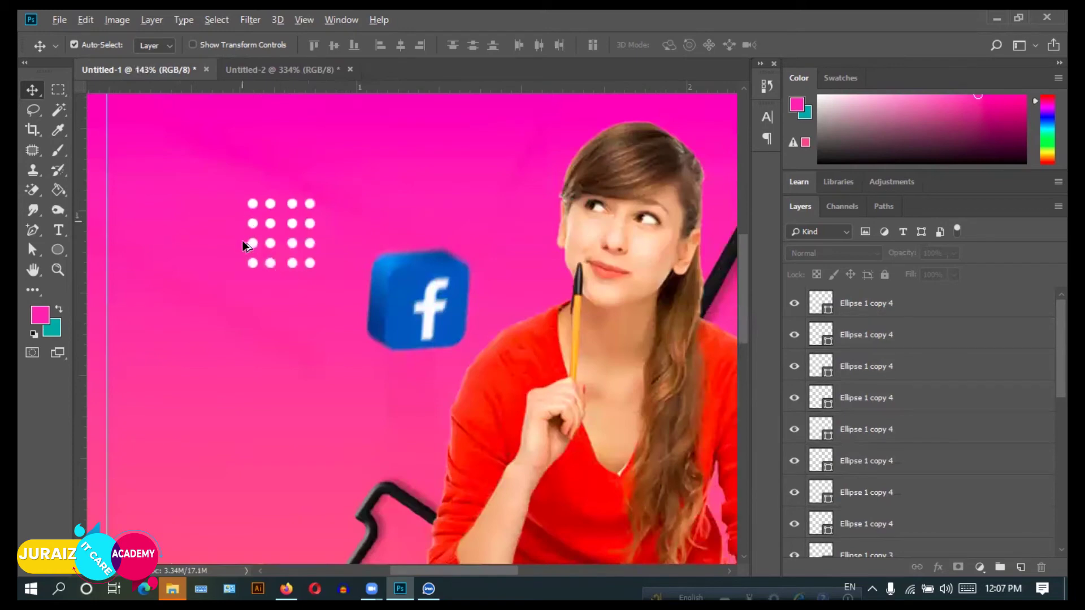
pyautogui.scroll(-3, 320, 276)
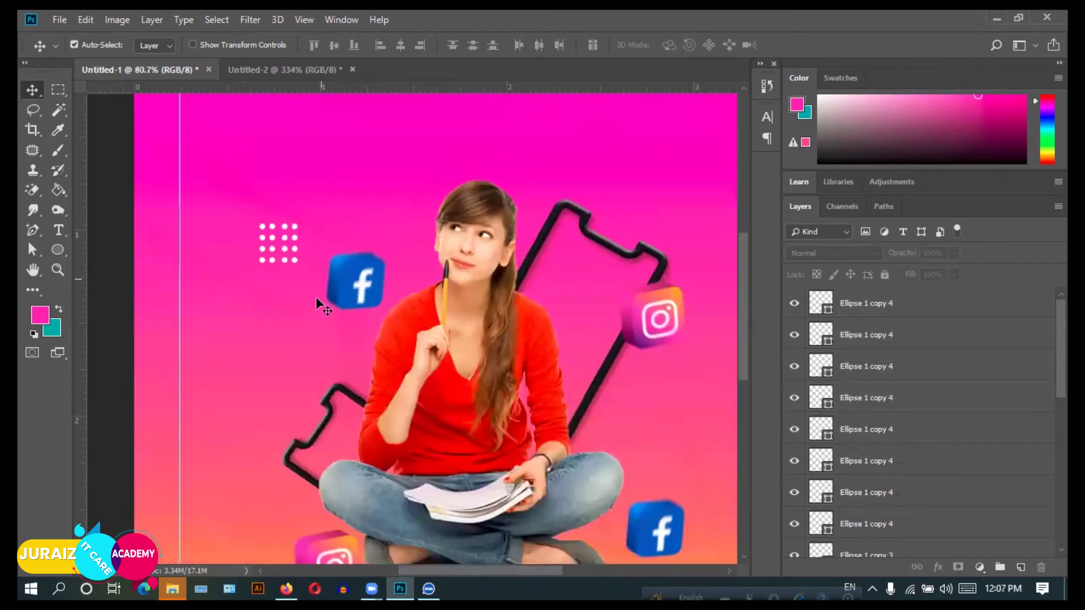
pyautogui.scroll(-2, 316, 299)
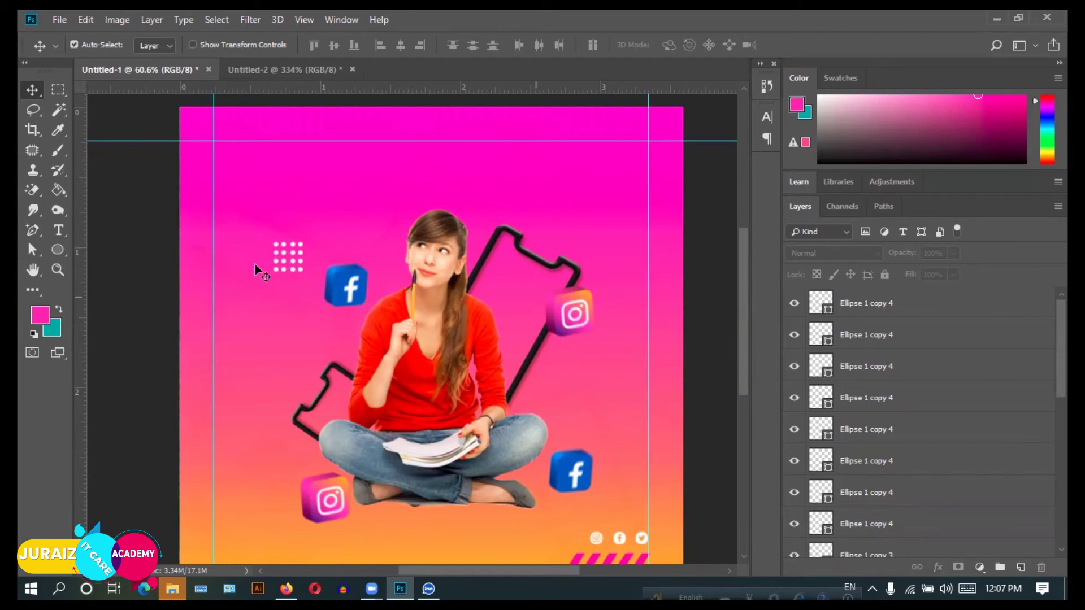
pyautogui.click(277, 244)
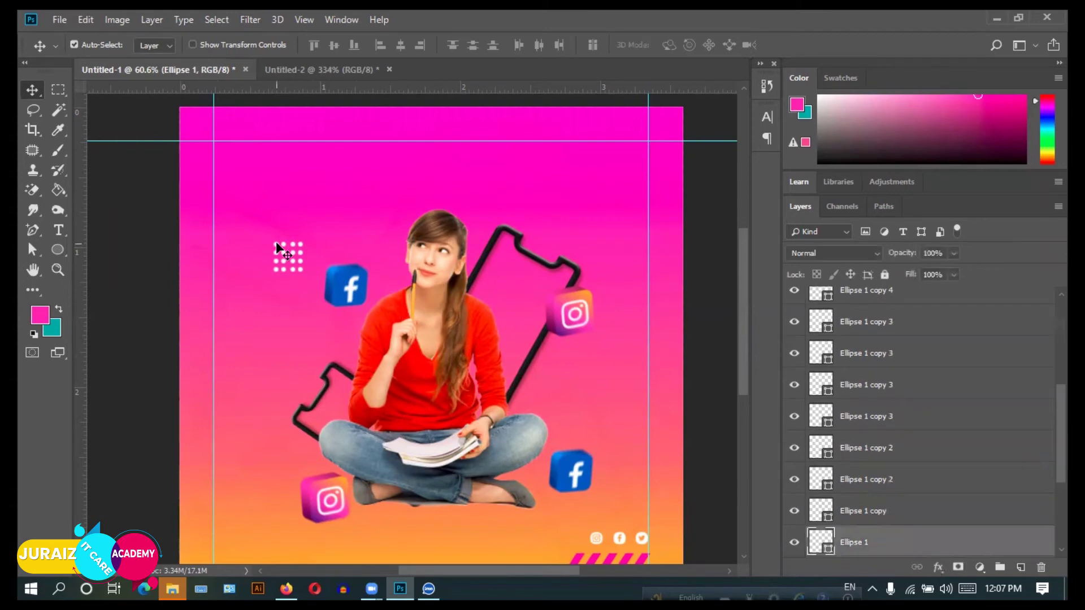
pyautogui.moveTo(274, 246); pyautogui.dragTo(270, 246)
pyautogui.click(767, 87)
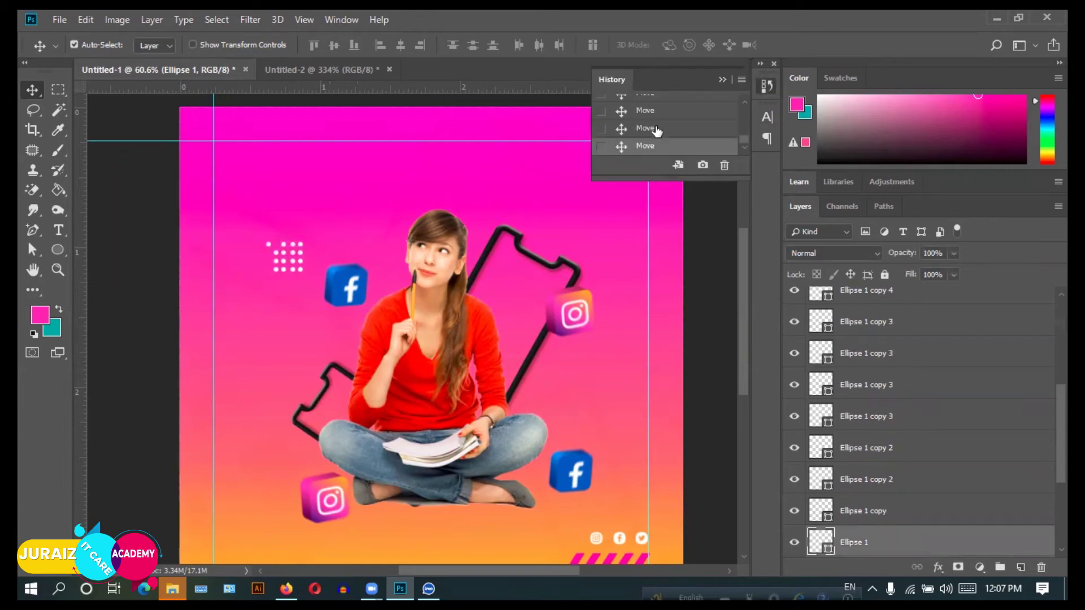
# Revert to the earlier two-dot Move state in History, then close the panel.
pyautogui.scroll(1, 655, 131)
pyautogui.click(649, 107)
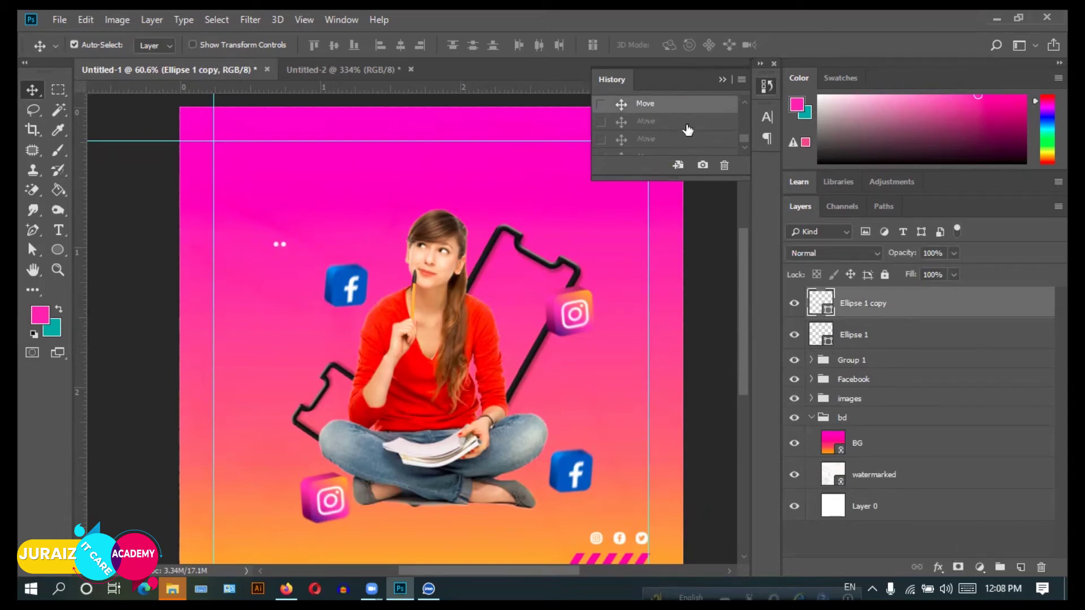
pyautogui.scroll(1, 672, 135)
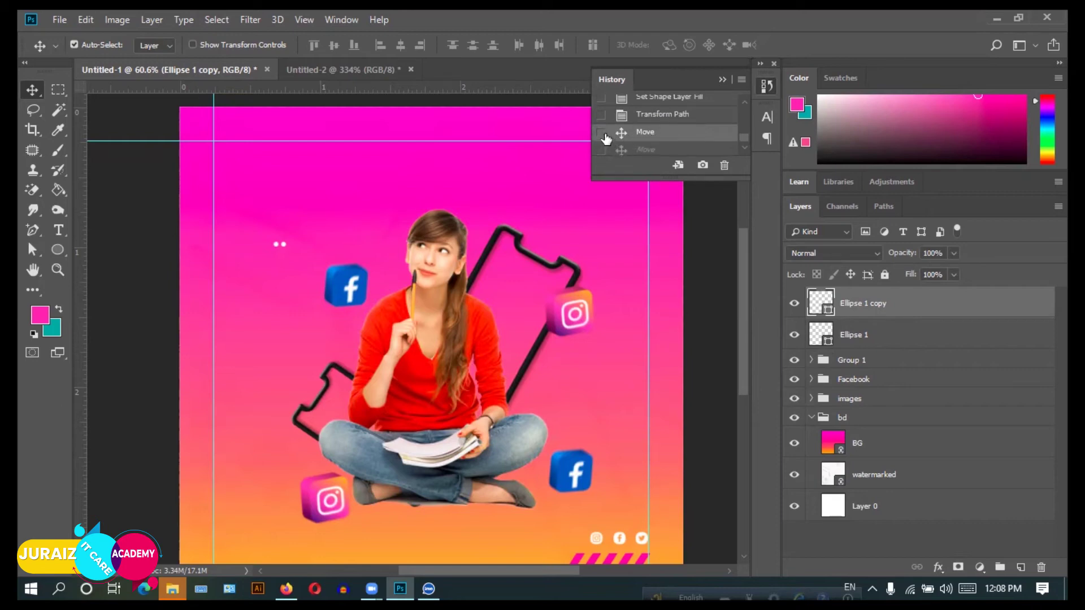
pyautogui.click(721, 80)
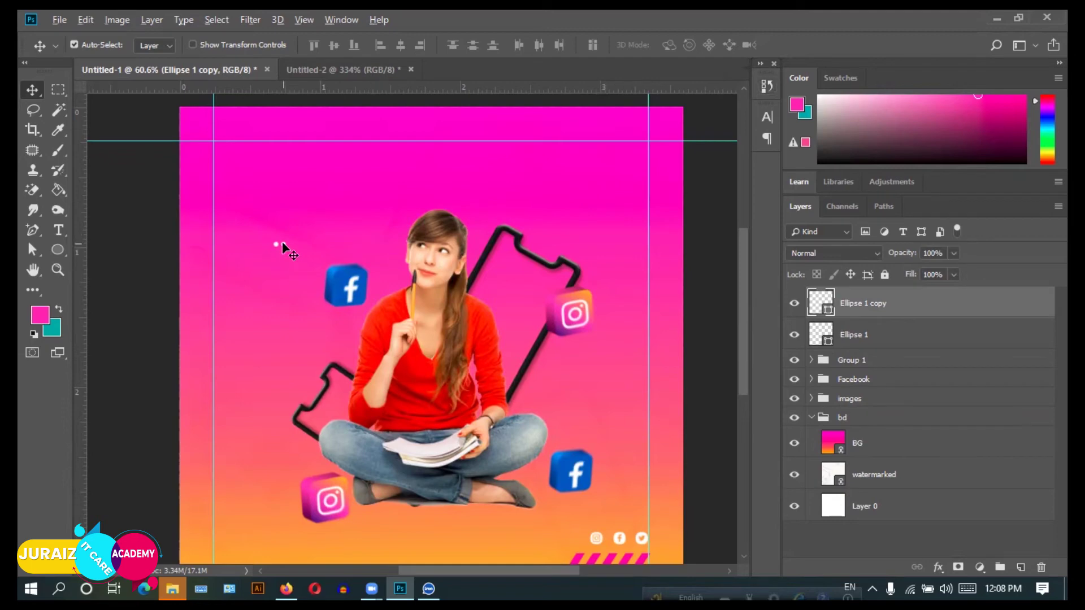
# Alt-drag a copy of the dot to the right and undo a stray background move.
pyautogui.scroll(2, 283, 247)
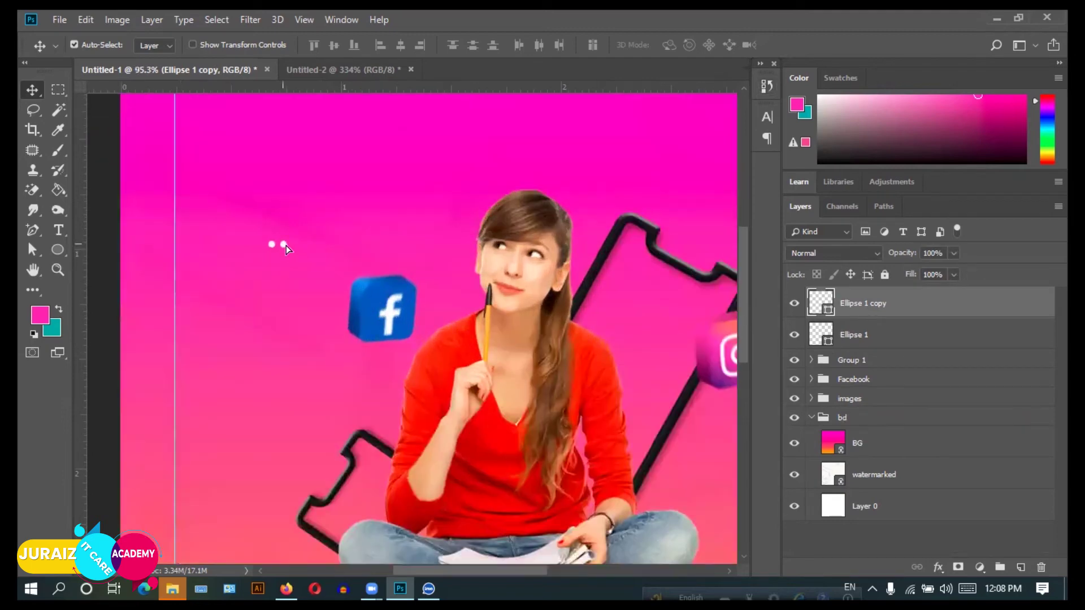
pyautogui.moveTo(283, 244); pyautogui.dragTo(298, 246)
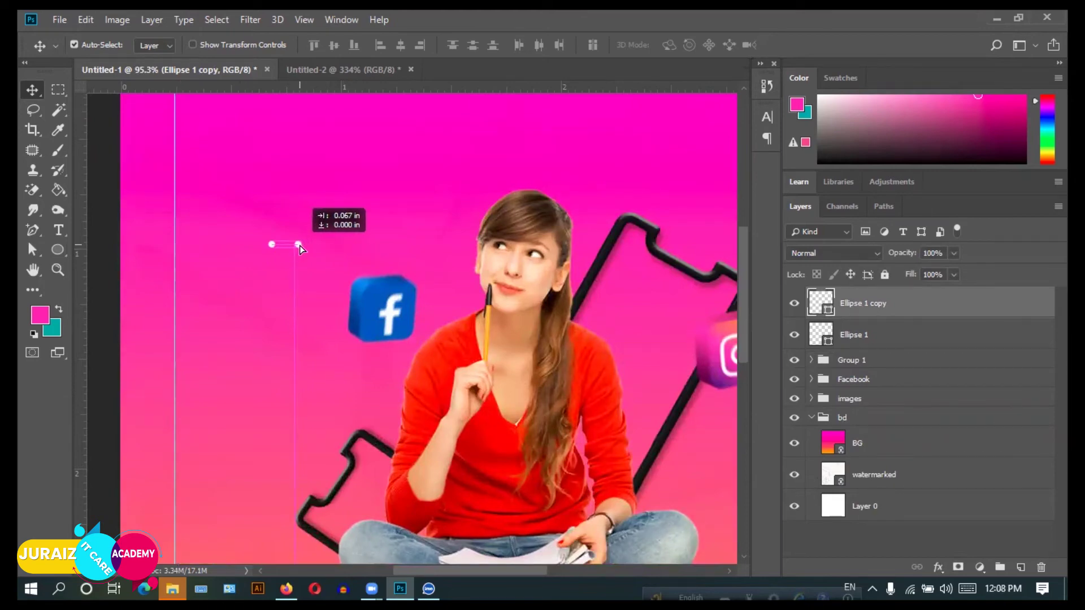
pyautogui.moveTo(299, 245); pyautogui.dragTo(300, 247)
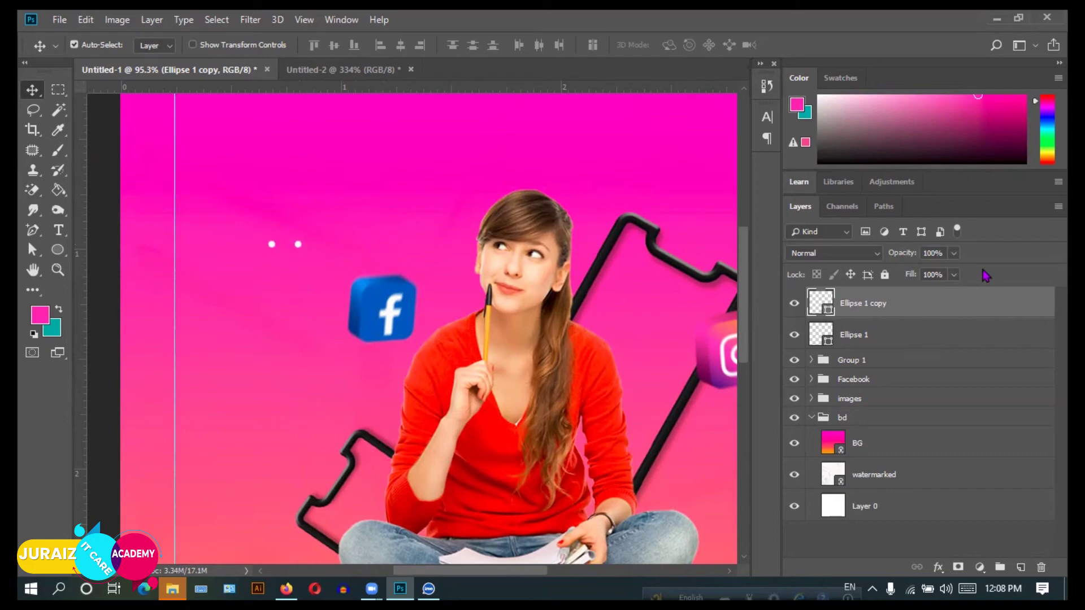
pyautogui.keyDown('shift'); pyautogui.click(877, 336); pyautogui.keyUp('shift')
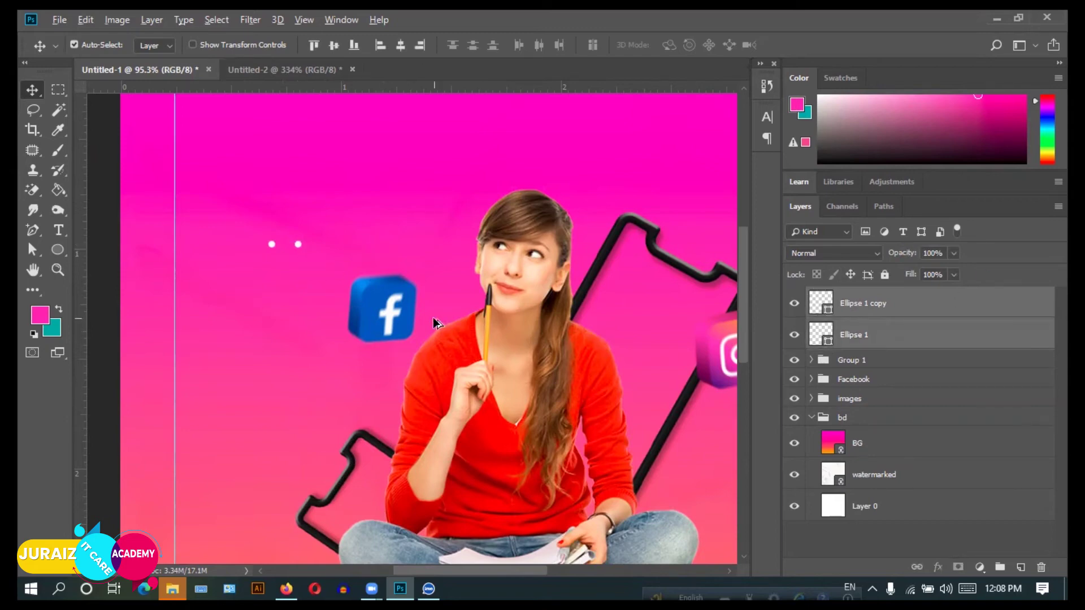
pyautogui.moveTo(298, 245); pyautogui.dragTo(320, 251)
pyautogui.keyDown('alt'); pyautogui.click(320, 251); pyautogui.keyUp('alt')
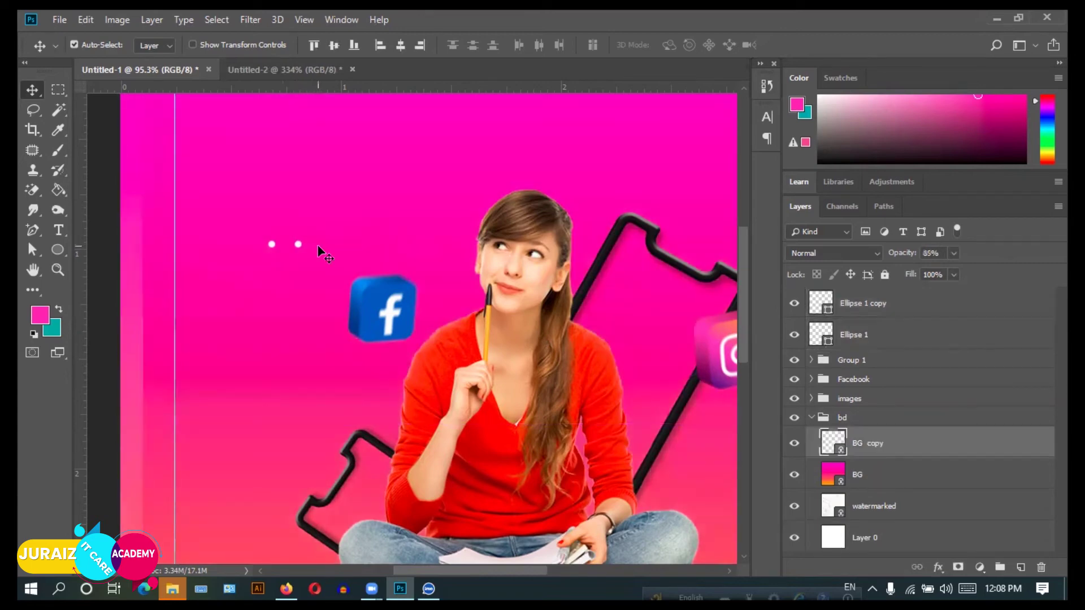
pyautogui.hotkey('ctrl', 'z')
pyautogui.press('8')
pyautogui.press('5')
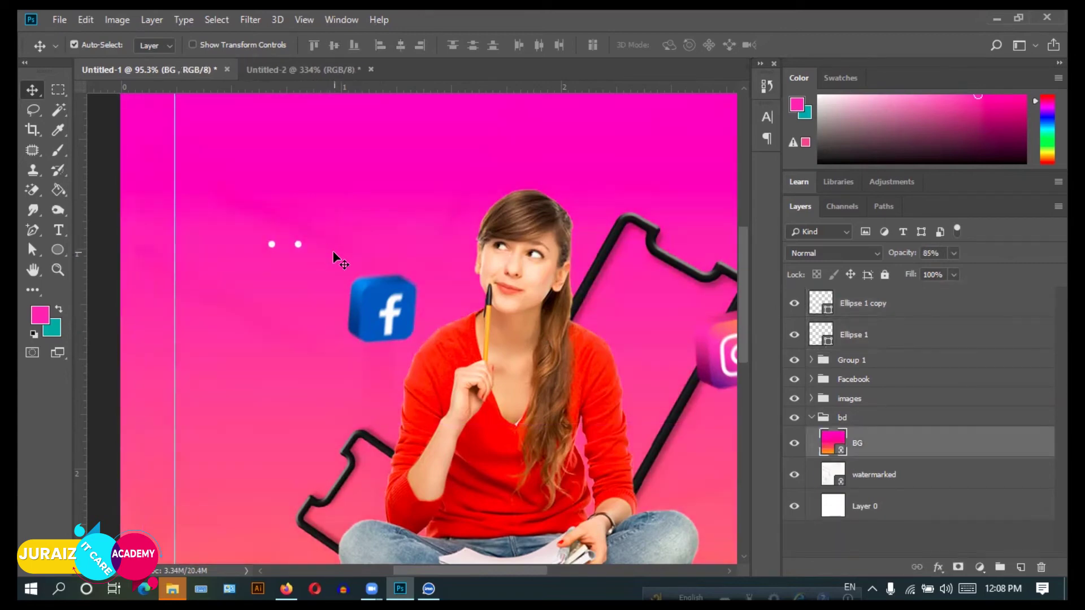
# Select both dot layers and Alt-drag them right to form a row of four.
pyautogui.click(857, 342)
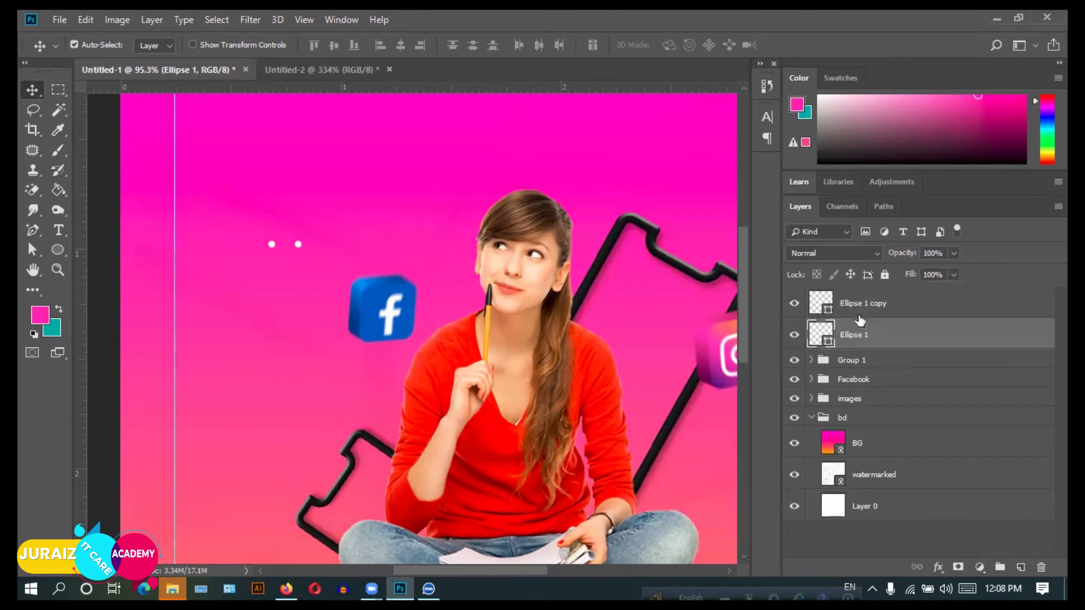
pyautogui.click(861, 308)
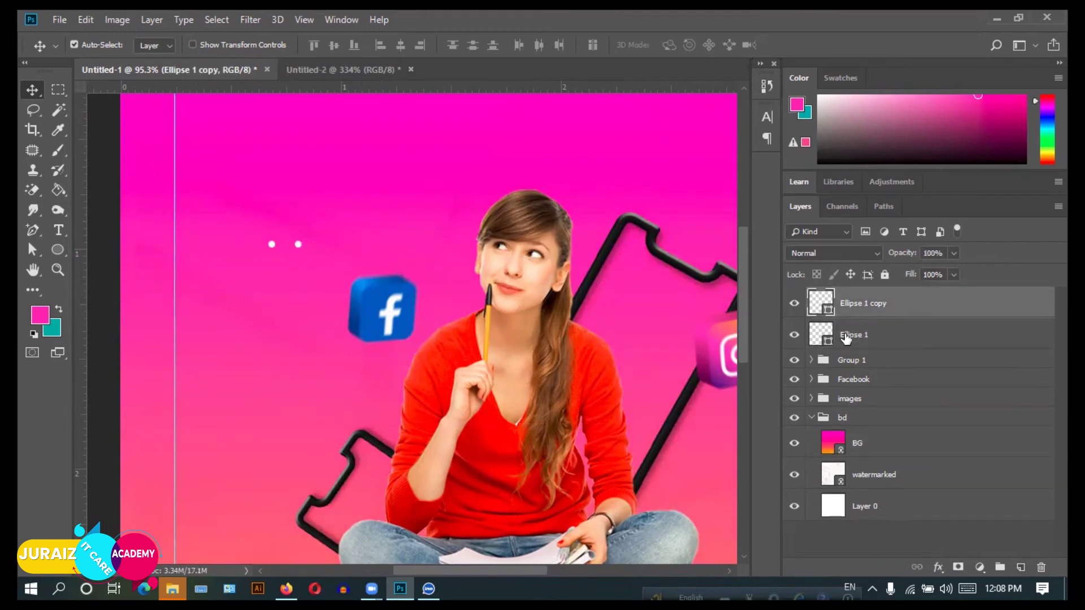
pyautogui.keyDown('shift'); pyautogui.click(846, 336); pyautogui.keyUp('shift')
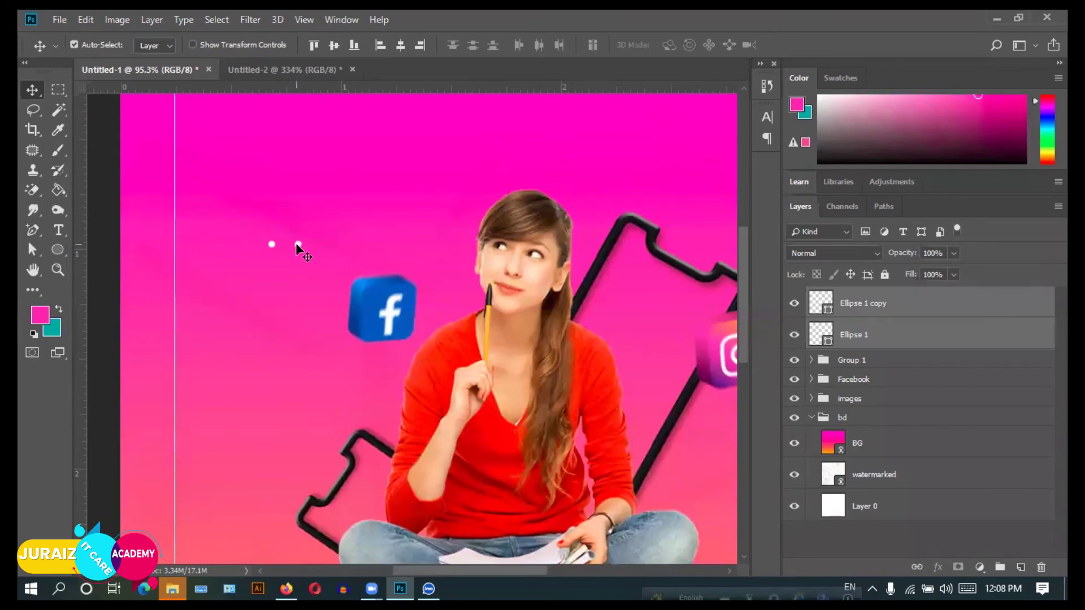
pyautogui.moveTo(298, 246); pyautogui.dragTo(345, 246)
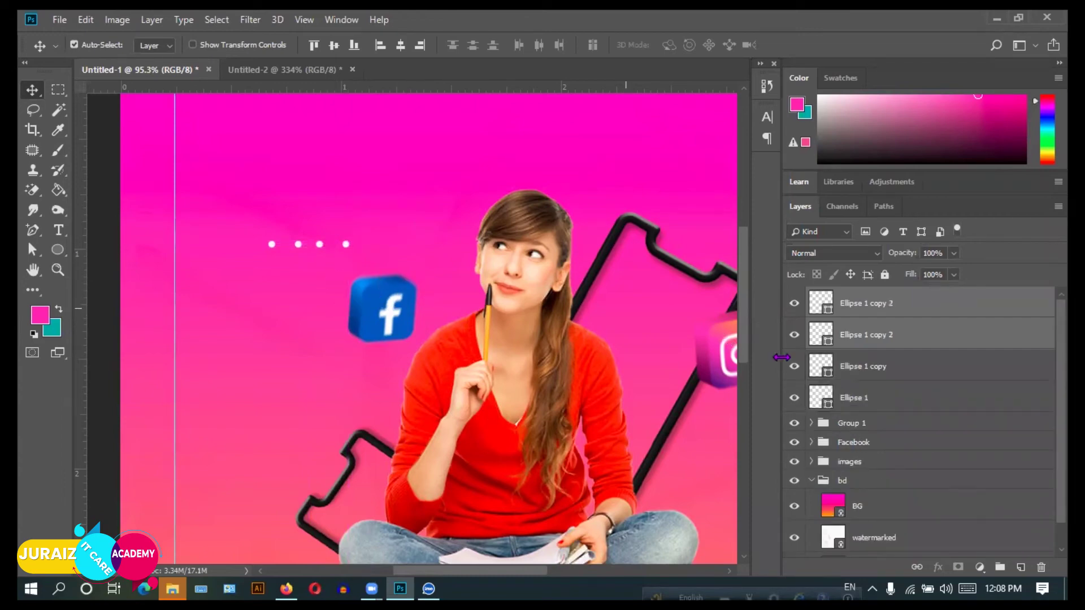
pyautogui.keyDown('shift'); pyautogui.click(863, 397); pyautogui.keyUp('shift')
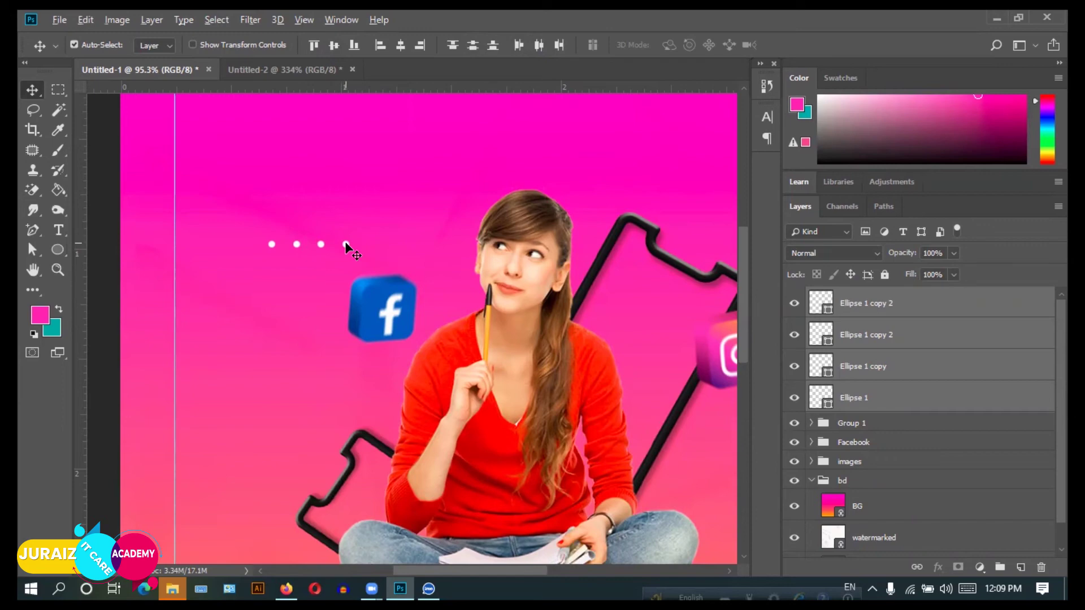
# Copy the row of four upward, then copy all eight dots up into four rows.
pyautogui.moveTo(345, 243); pyautogui.dragTo(350, 231)
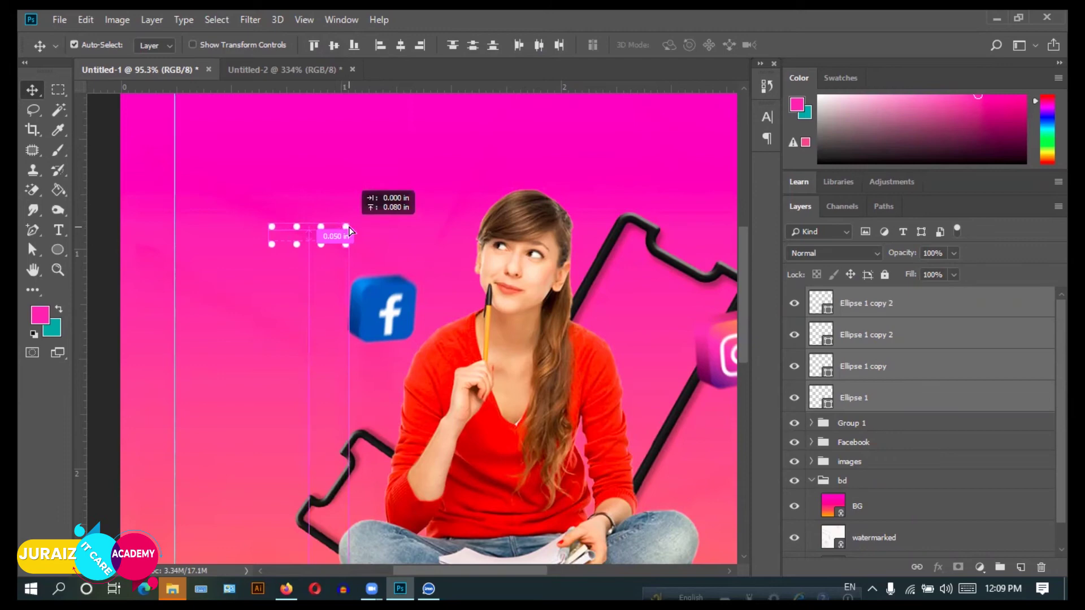
pyautogui.moveTo(350, 230); pyautogui.dragTo(345, 230)
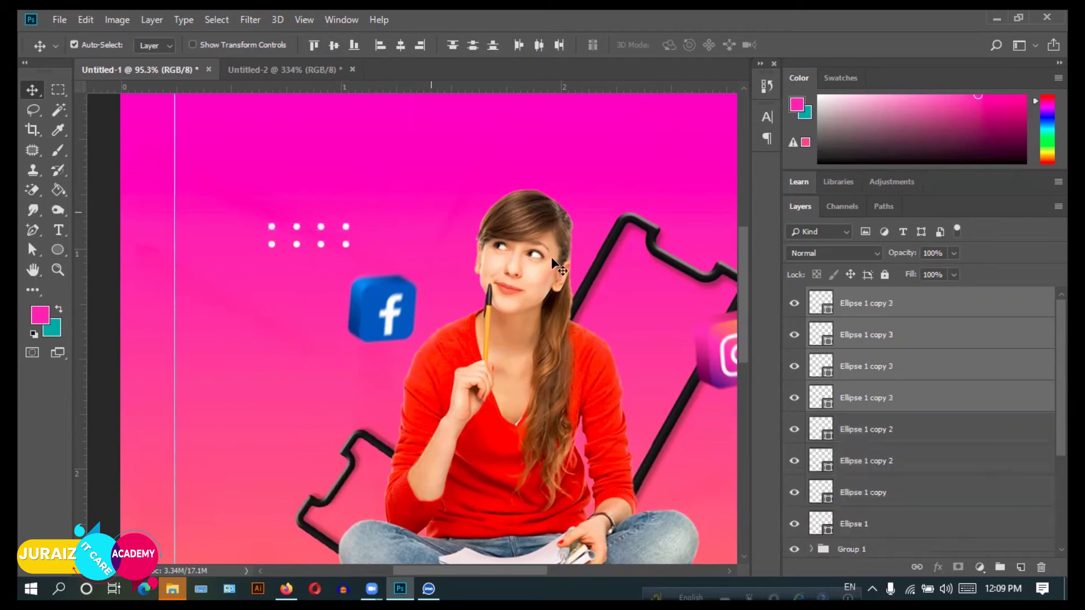
pyautogui.click(869, 466)
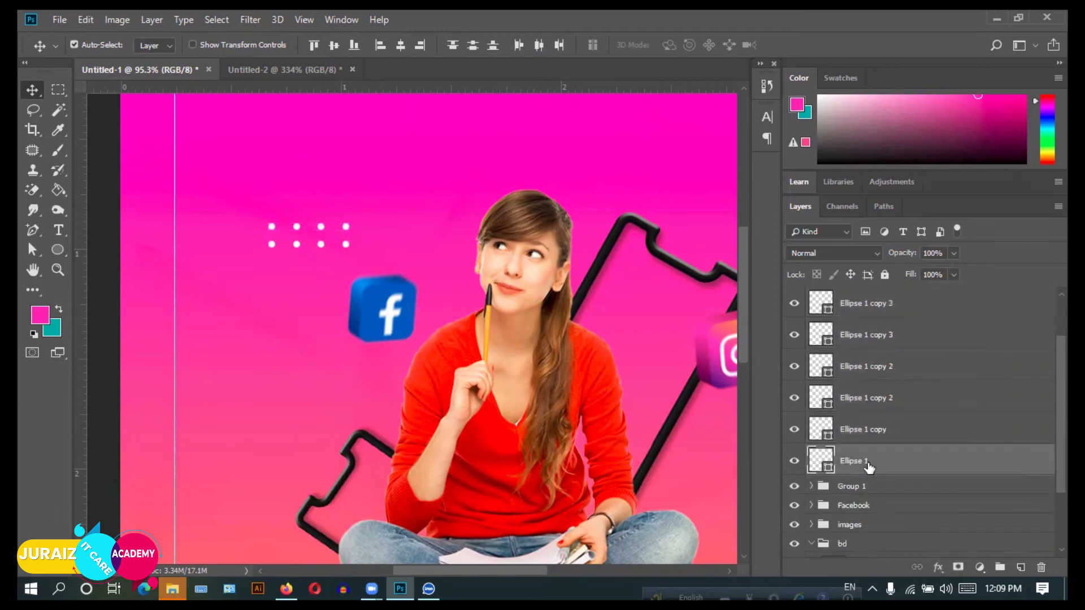
pyautogui.click(862, 309)
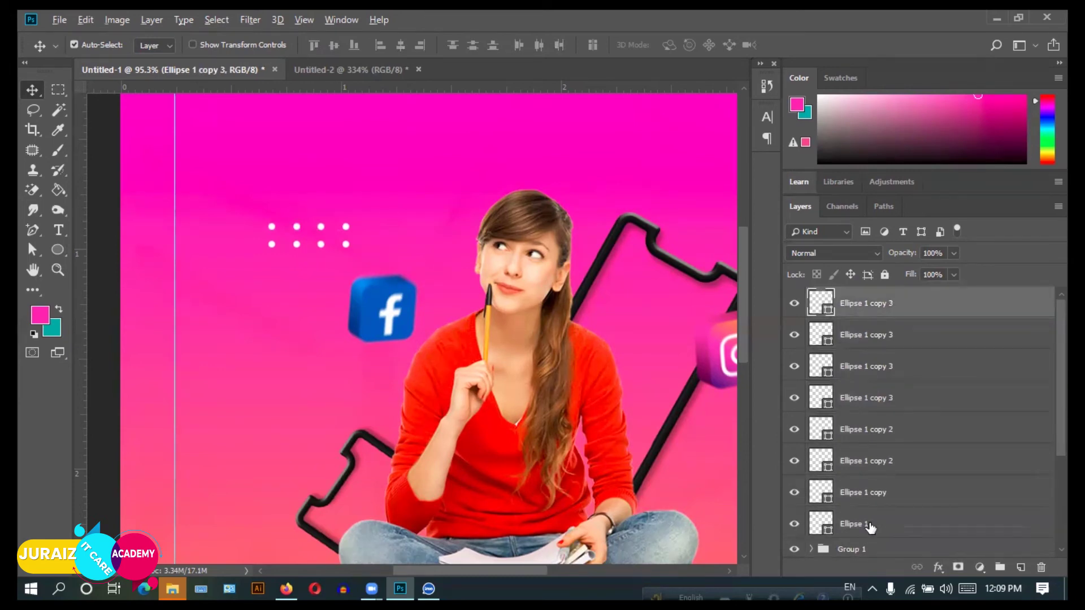
pyautogui.keyDown('shift'); pyautogui.click(869, 526); pyautogui.keyUp('shift')
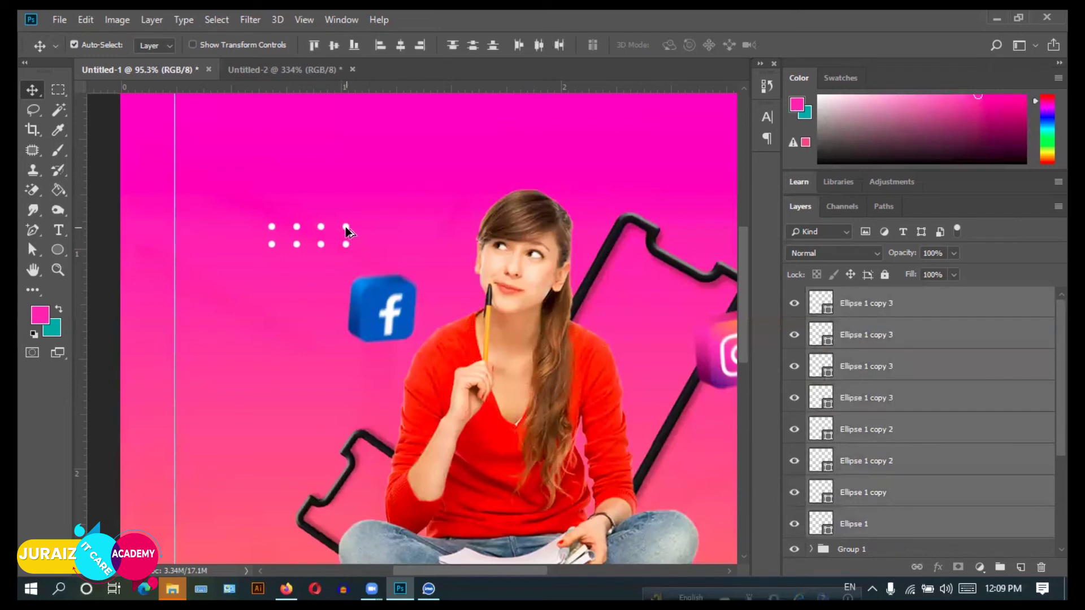
pyautogui.moveTo(347, 229); pyautogui.dragTo(354, 190)
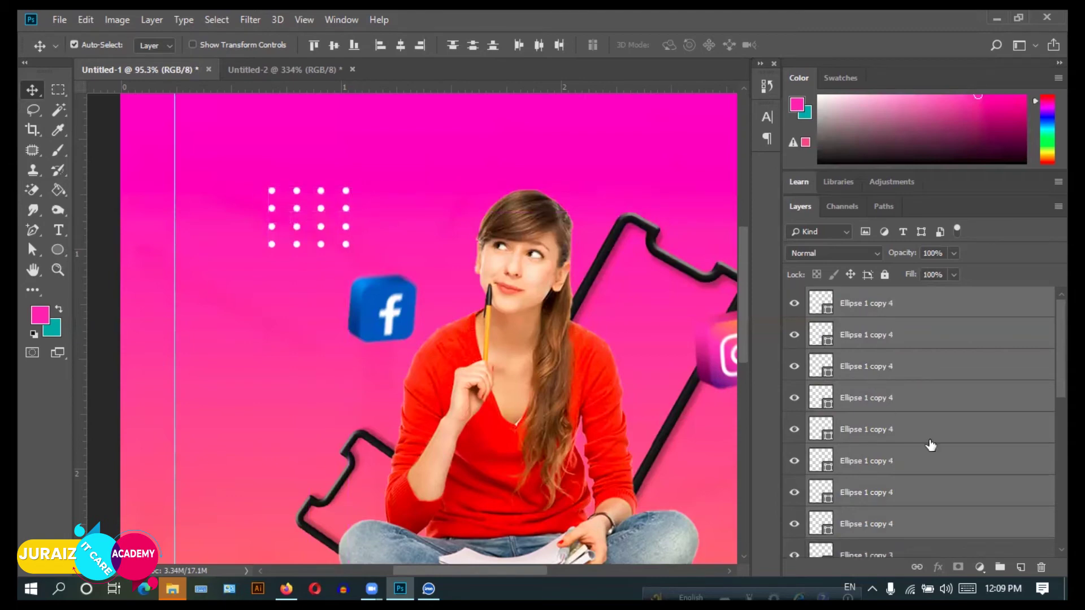
# Select all sixteen dot layers and gather them into a new group, Group 2.
pyautogui.click(1000, 559)
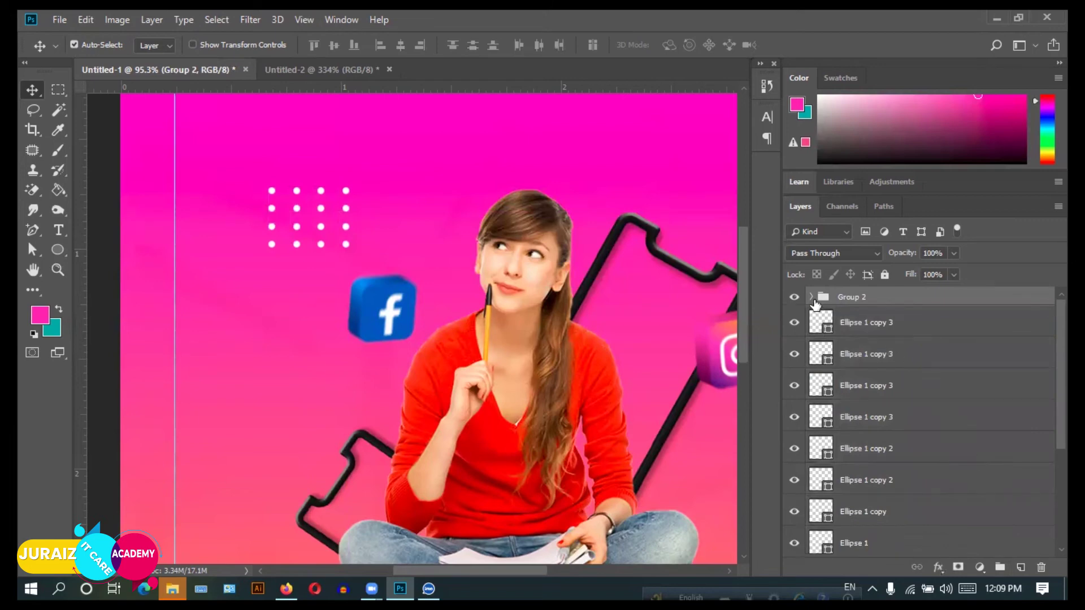
pyautogui.hotkey('ctrl', 'z')
pyautogui.scroll(-1, 913, 372)
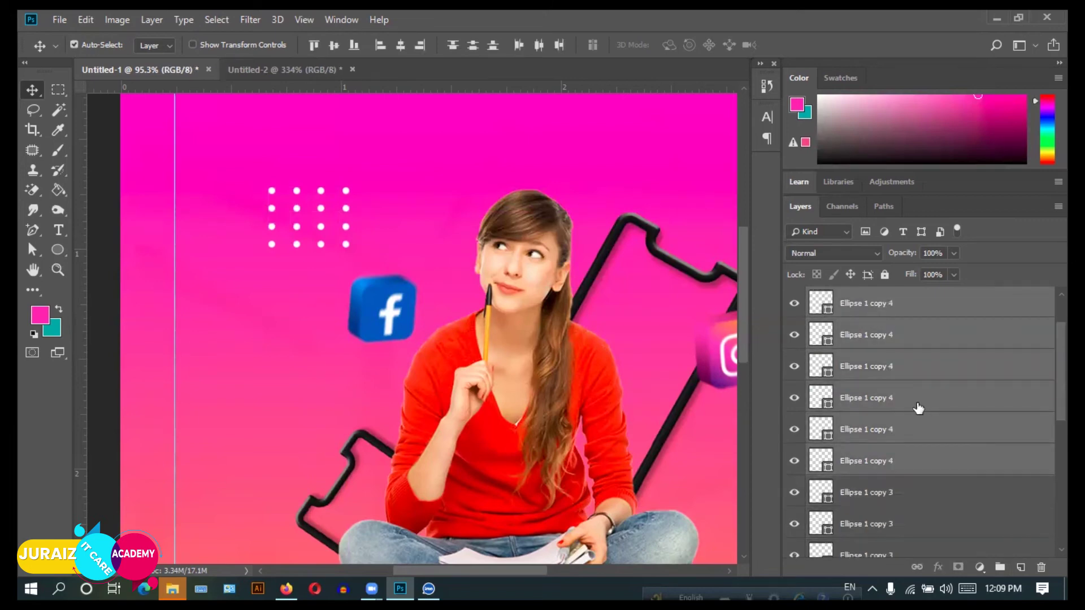
pyautogui.scroll(-2, 917, 407)
pyautogui.keyDown('shift'); pyautogui.click(866, 491); pyautogui.keyUp('shift')
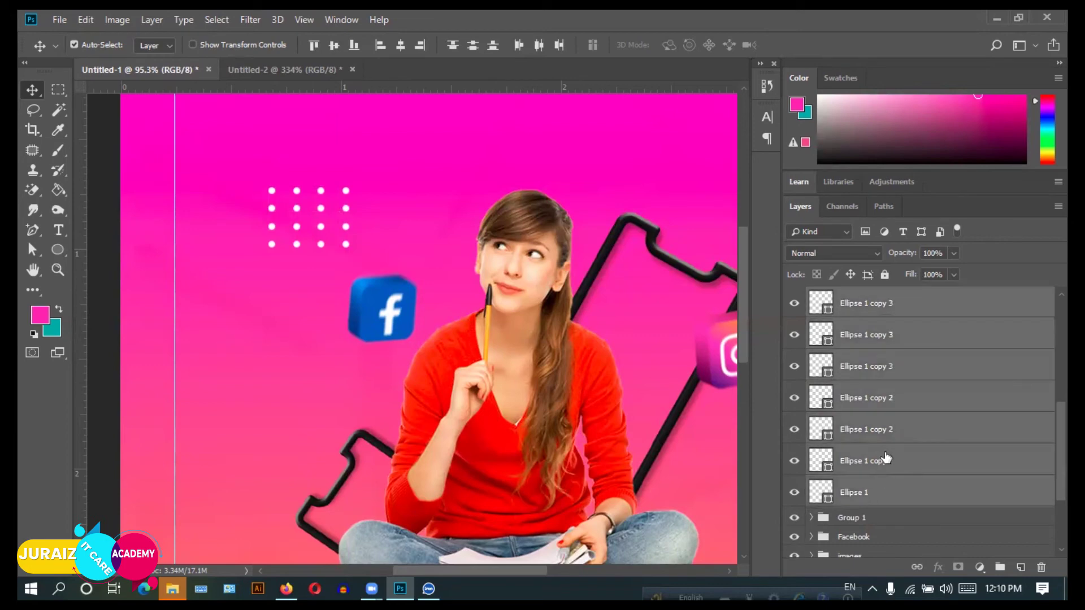
pyautogui.scroll(2, 887, 452)
pyautogui.click(1000, 566)
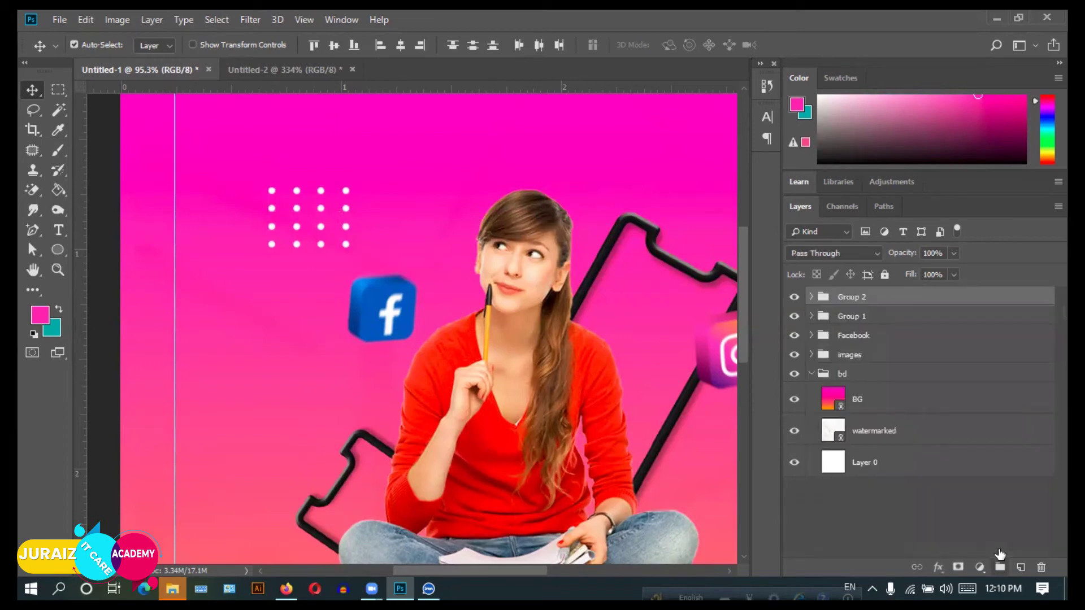
# Collapse the bd group, fit the design on screen, and expand Group 2.
pyautogui.click(811, 374)
pyautogui.hotkey('ctrl', '0')
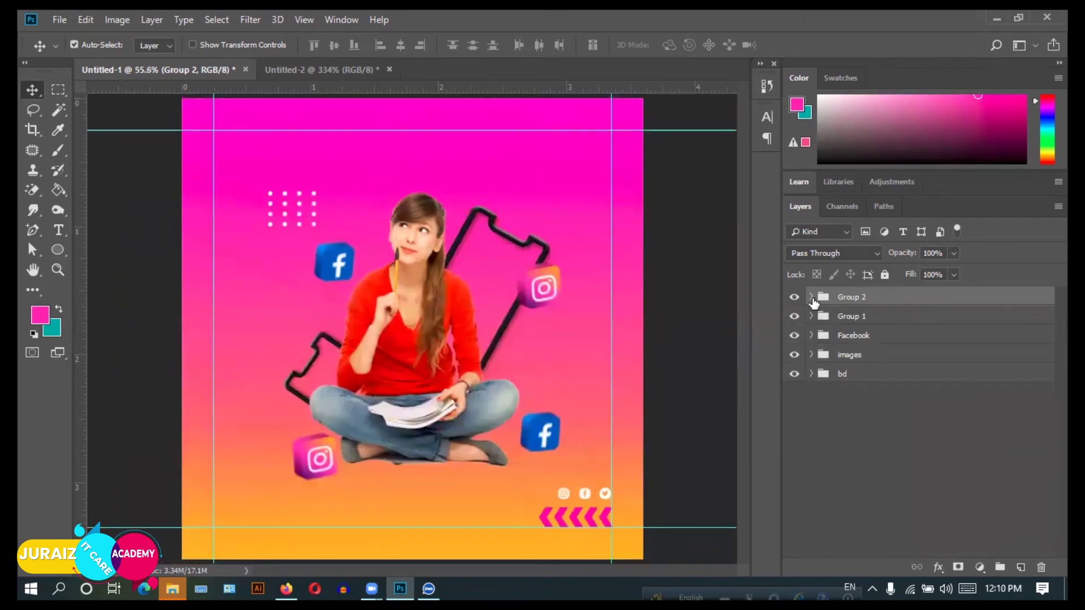
pyautogui.click(812, 298)
pyautogui.click(874, 355)
pyautogui.scroll(-2, 874, 362)
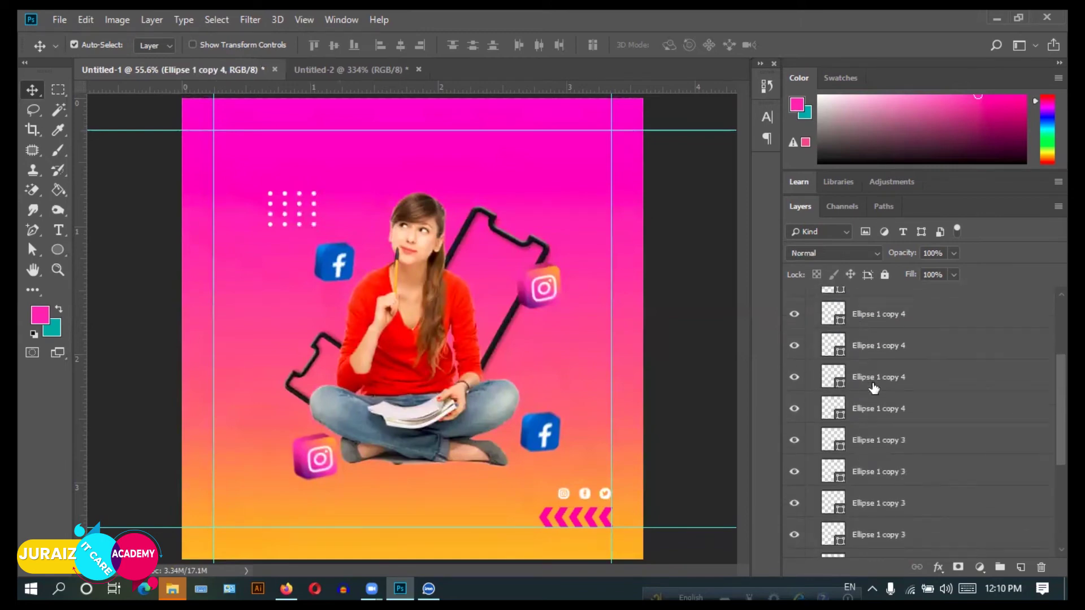
pyautogui.scroll(-2, 873, 407)
pyautogui.scroll(-2, 873, 452)
# Select all dot layers and move the grid left against the guide.
pyautogui.keyDown('shift'); pyautogui.click(872, 470); pyautogui.keyUp('shift')
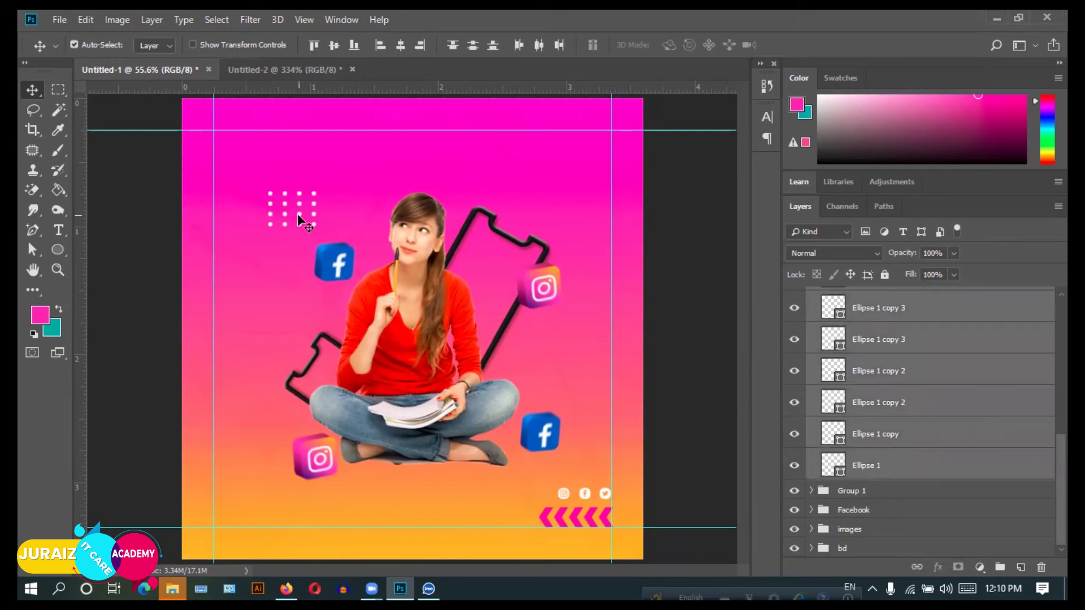
pyautogui.moveTo(297, 214)
pyautogui.mouseDown()
pyautogui.moveTo(240, 226)
pyautogui.moveTo(246, 232)
pyautogui.mouseUp()
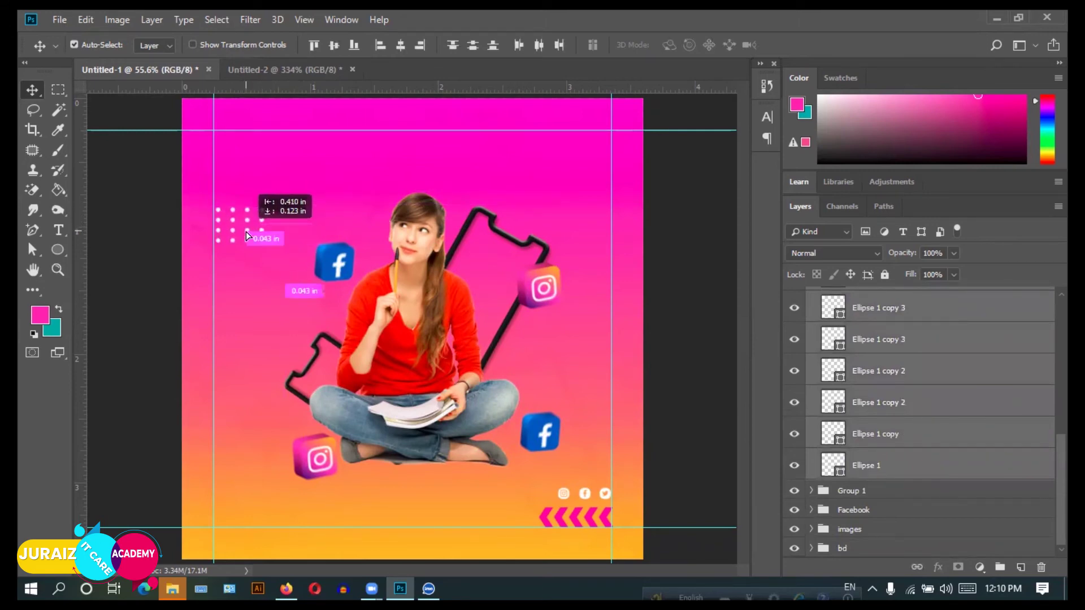
pyautogui.moveTo(246, 231); pyautogui.dragTo(244, 231)
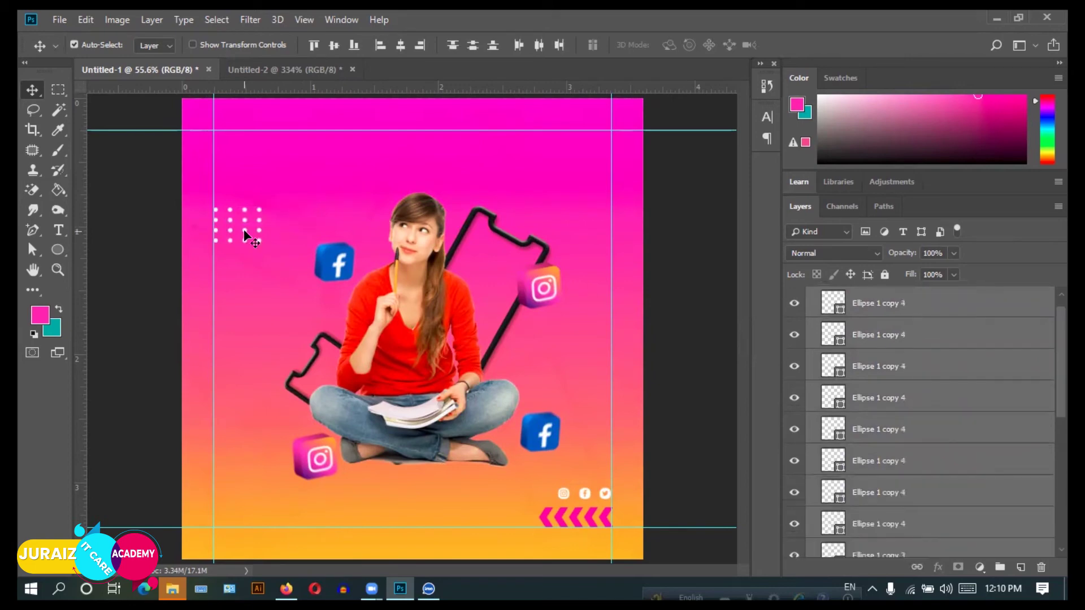
pyautogui.scroll(-2, 919, 388)
pyautogui.scroll(-3, 918, 411)
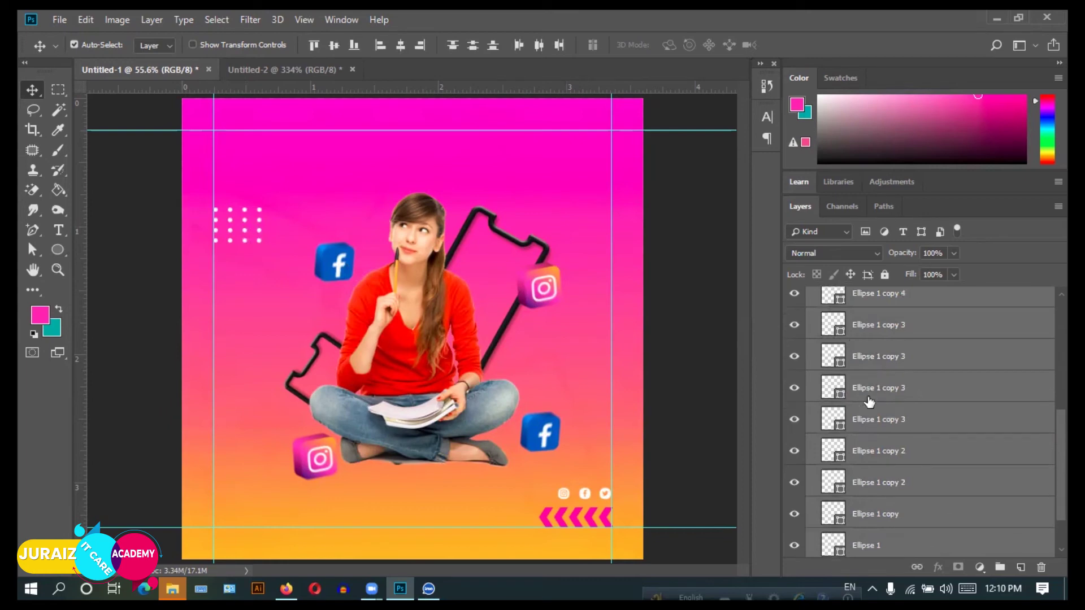
pyautogui.scroll(-1, 848, 401)
pyautogui.scroll(4, 868, 398)
pyautogui.scroll(1, 868, 398)
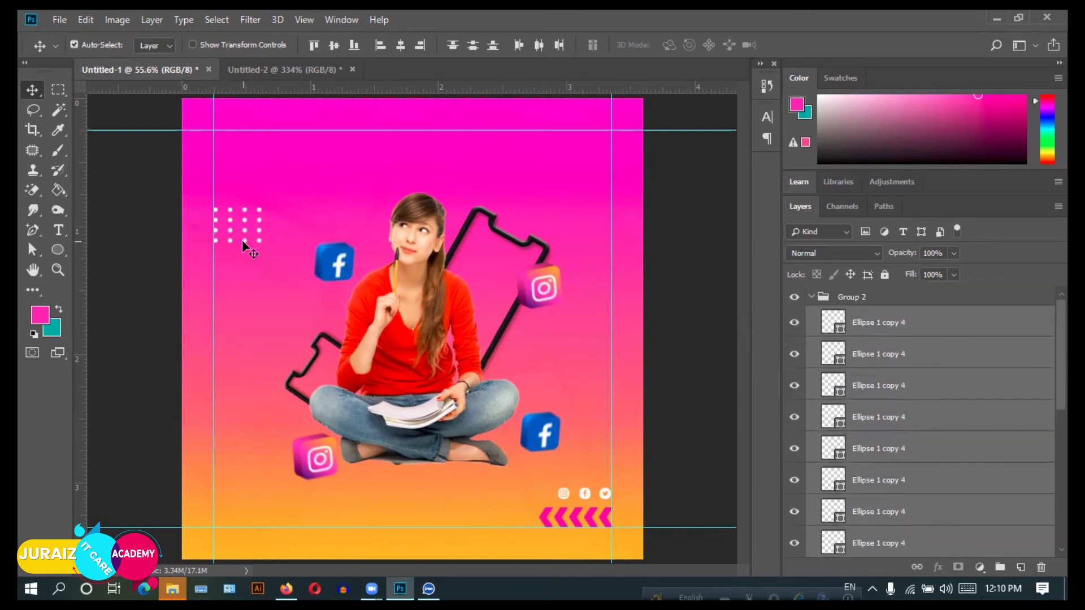
# Alt-drag a copy of the dot grid up to the top centre of the canvas.
pyautogui.moveTo(241, 240); pyautogui.dragTo(493, 161)
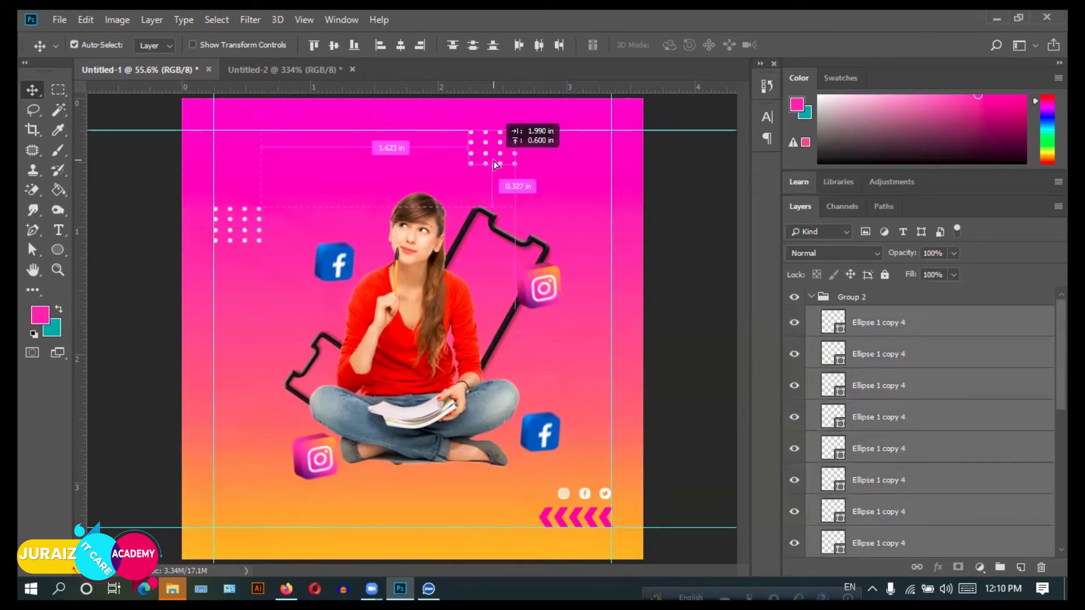
pyautogui.moveTo(493, 161); pyautogui.dragTo(493, 160)
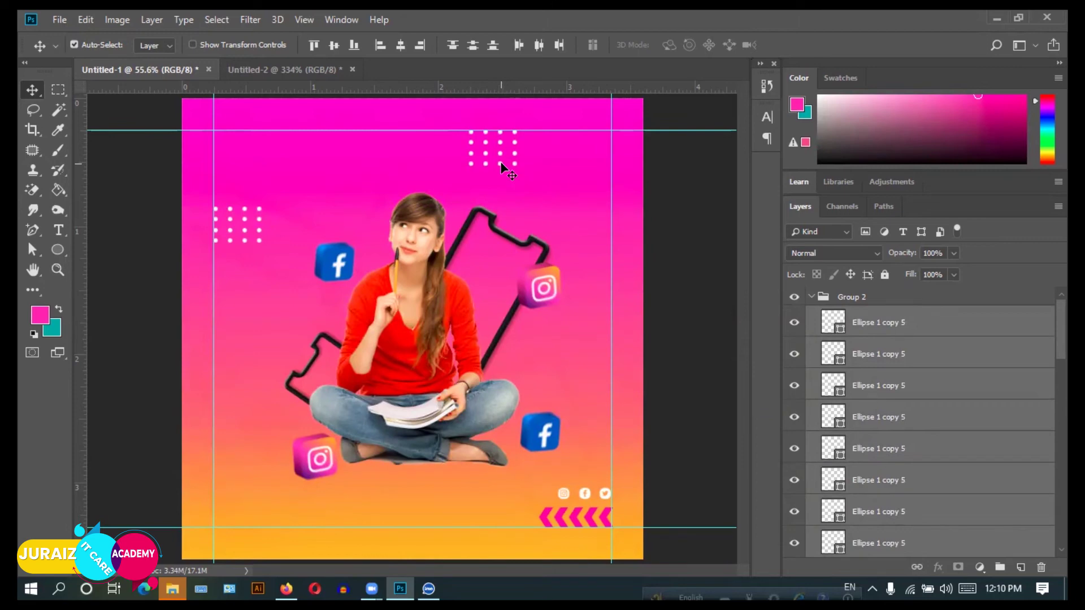
pyautogui.moveTo(500, 171); pyautogui.dragTo(523, 209)
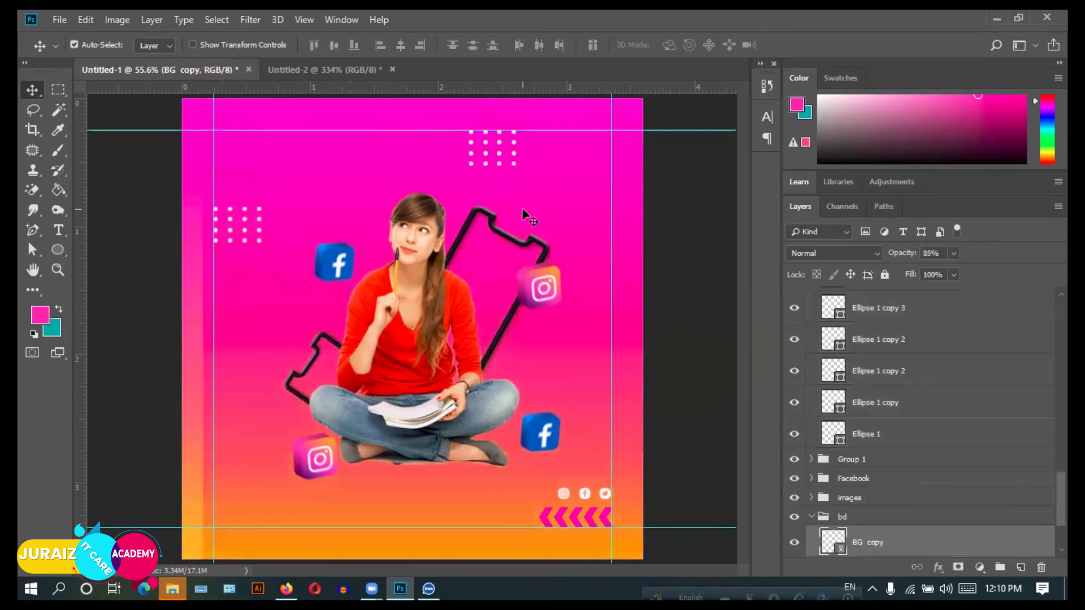
# Undo the accidental background move and group the new top grid's layers with Ctrl+G.
pyautogui.hotkey('ctrl', 'z')
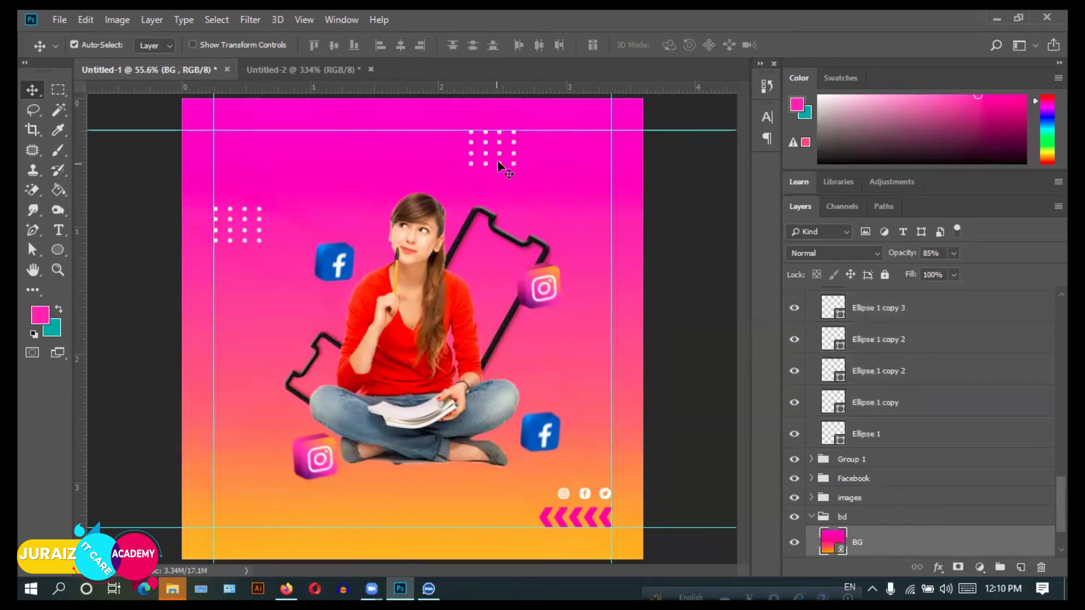
pyautogui.click(498, 163)
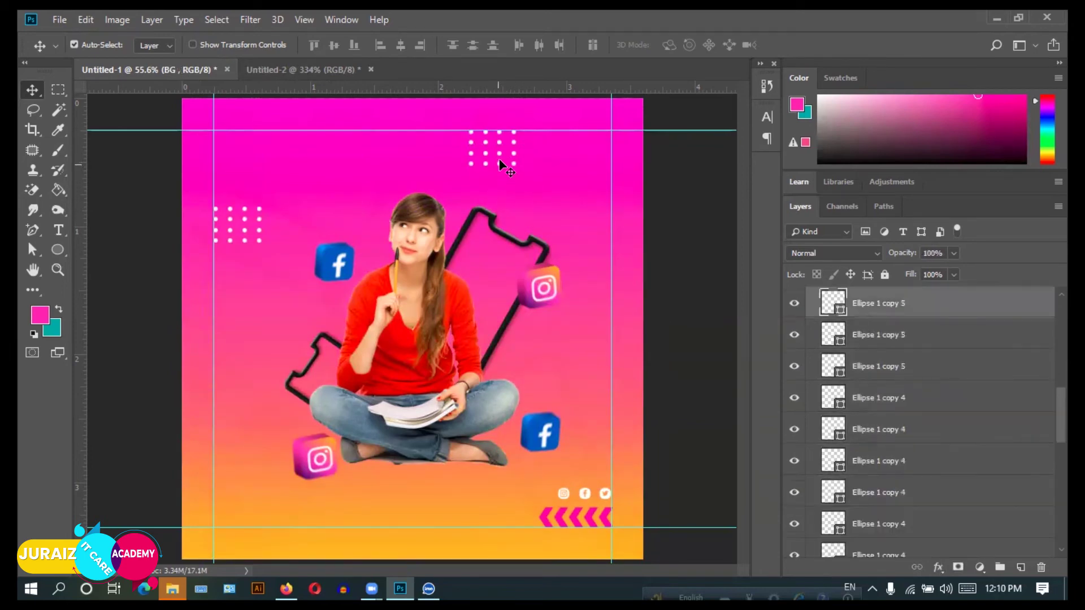
pyautogui.scroll(2, 910, 396)
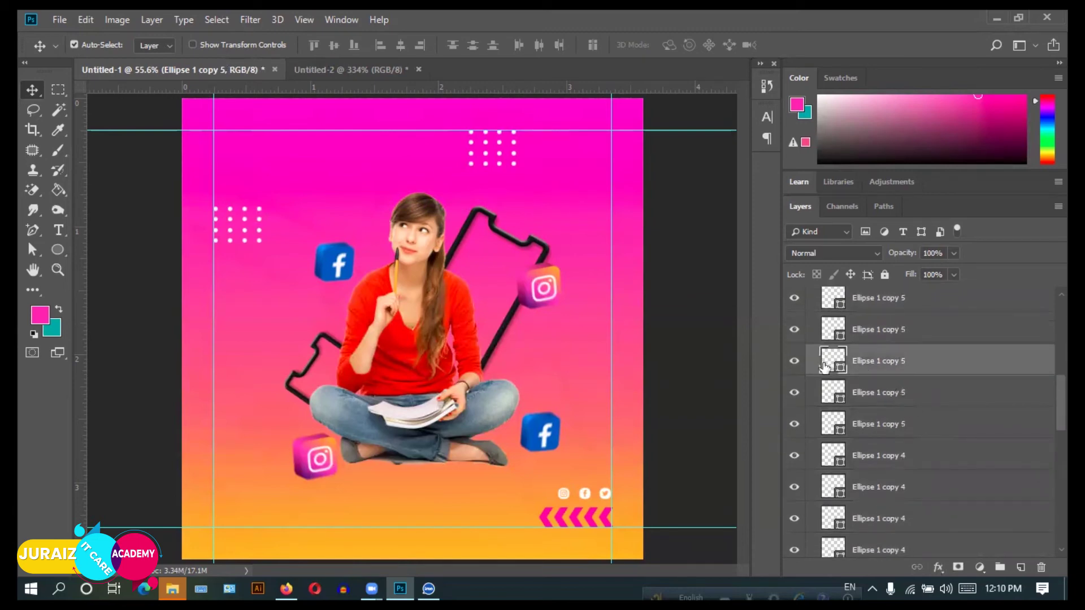
pyautogui.hotkey('ctrl', 'g')
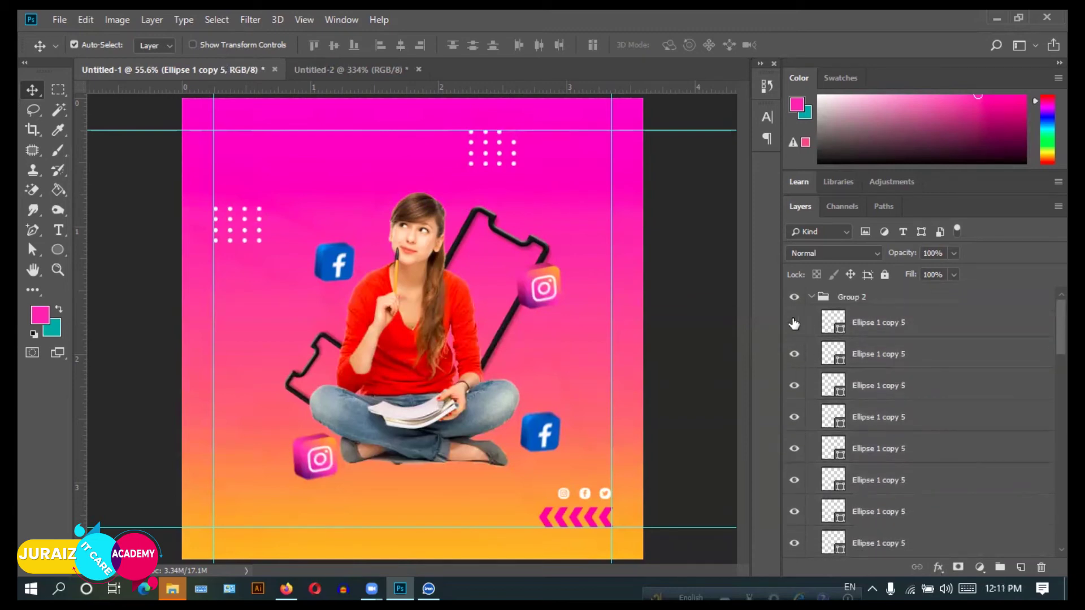
pyautogui.scroll(-1, 889, 378)
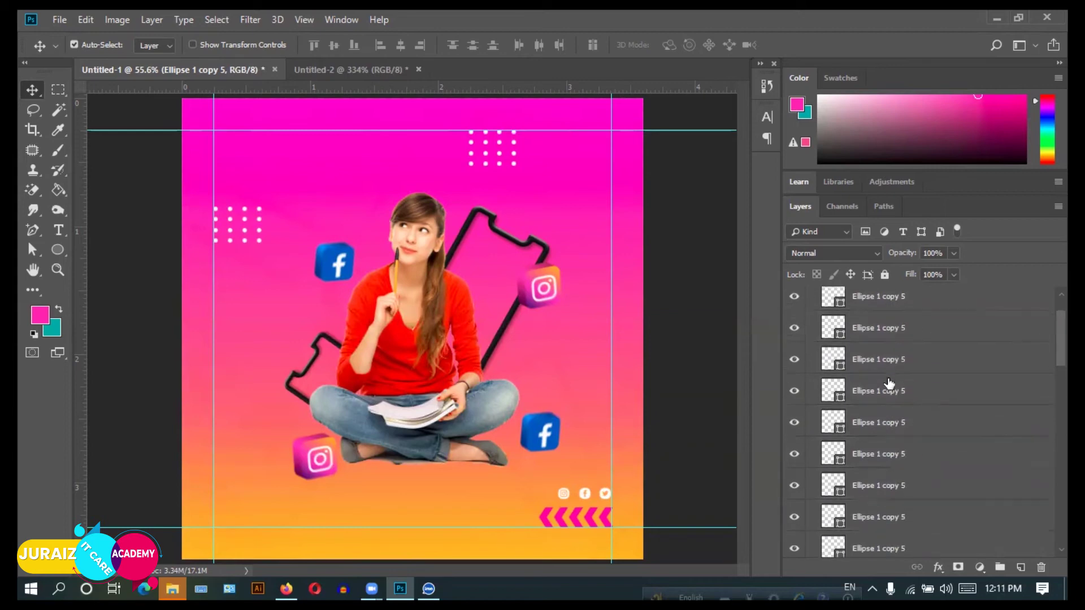
# Select the dot layers, step back in History before the last move, and collapse Group 2.
pyautogui.keyDown('shift'); pyautogui.click(873, 460); pyautogui.keyUp('shift')
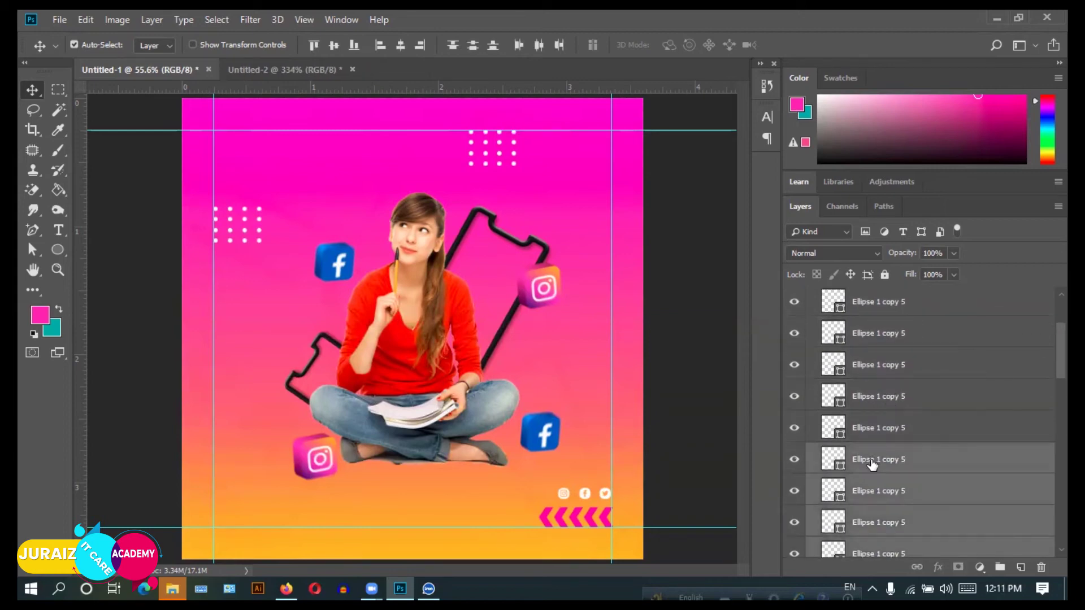
pyautogui.scroll(1, 873, 461)
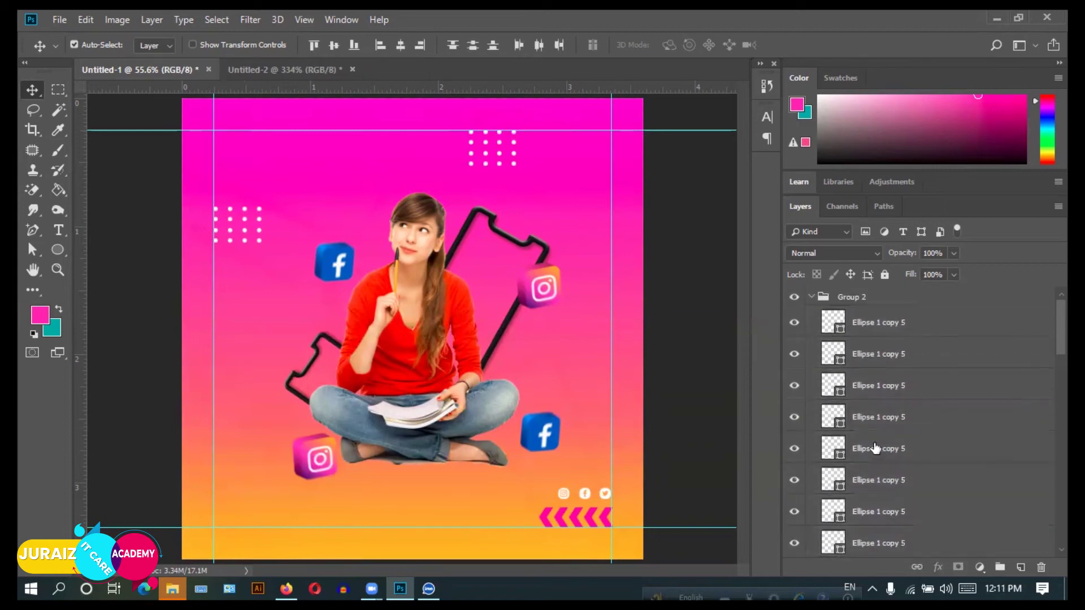
pyautogui.click(877, 324)
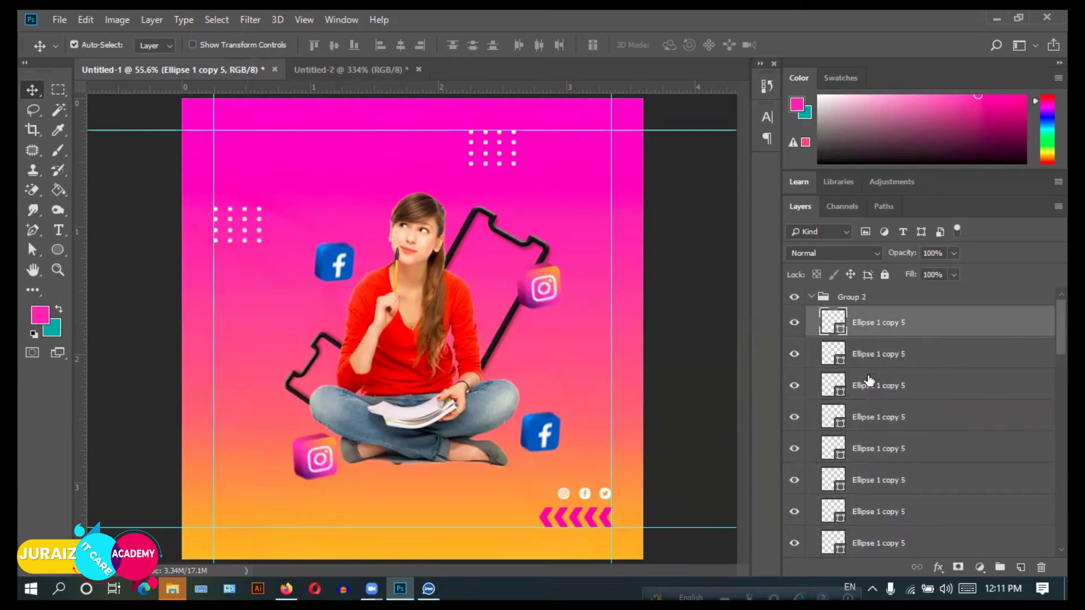
pyautogui.keyDown('shift'); pyautogui.click(874, 513); pyautogui.keyUp('shift')
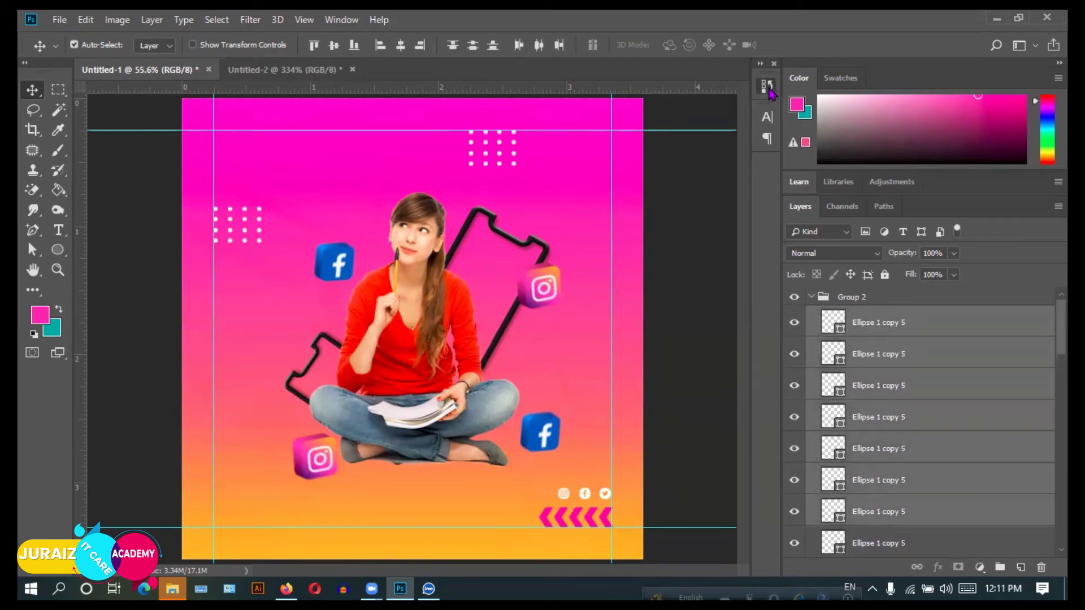
pyautogui.click(767, 86)
pyautogui.click(665, 132)
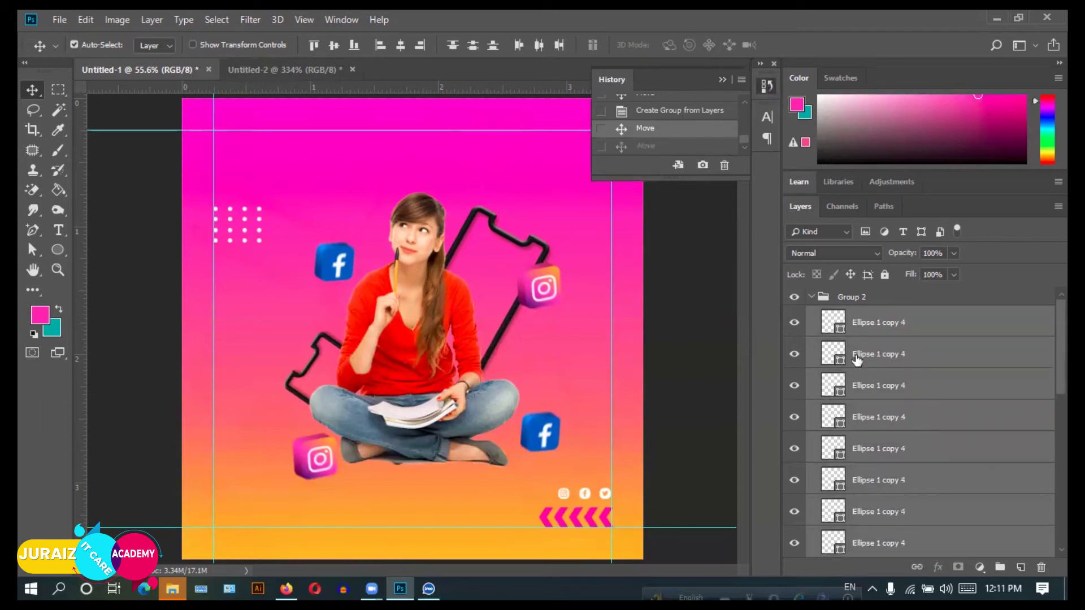
pyautogui.click(812, 296)
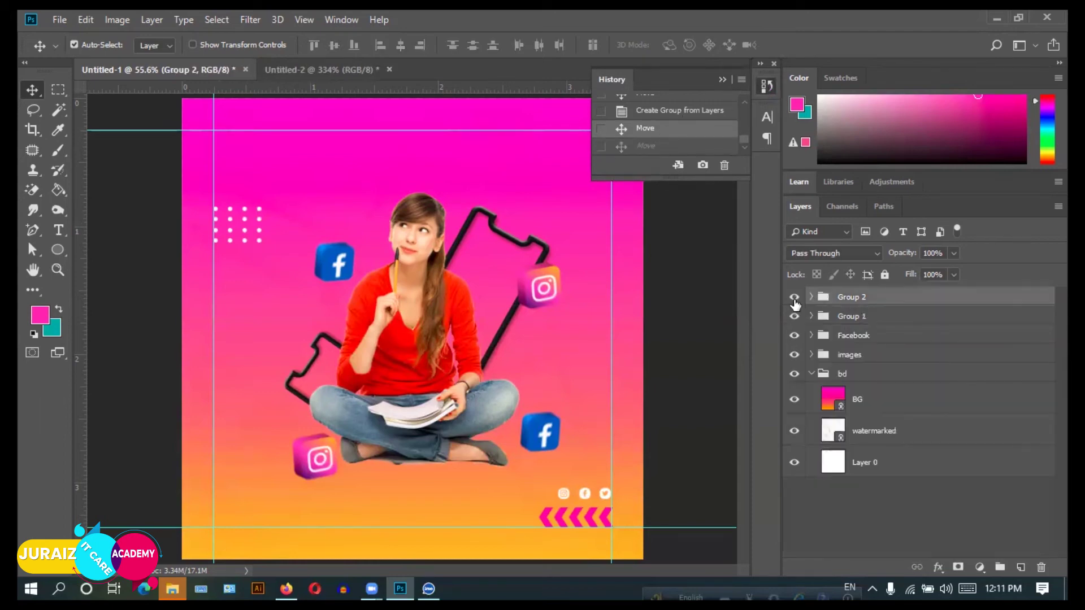
# Duplicate Group 2 as Group 2 copy and hide the original Group 2.
pyautogui.click(794, 298)
pyautogui.click(794, 298)
pyautogui.click(794, 299)
pyautogui.press('ctrl')
pyautogui.hotkey('ctrl', 'j')
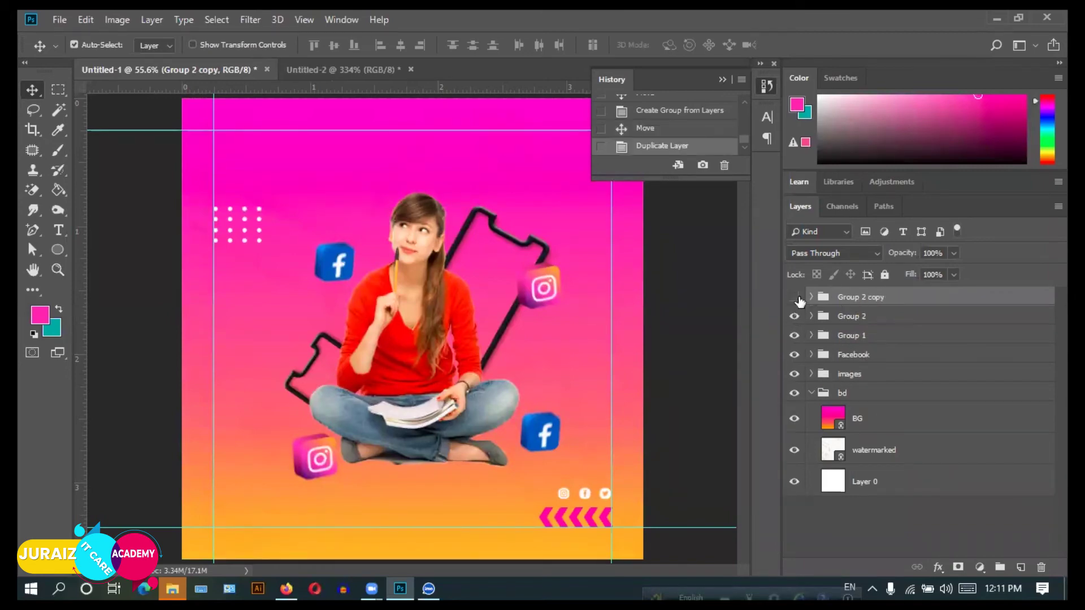
pyautogui.click(795, 298)
pyautogui.click(843, 318)
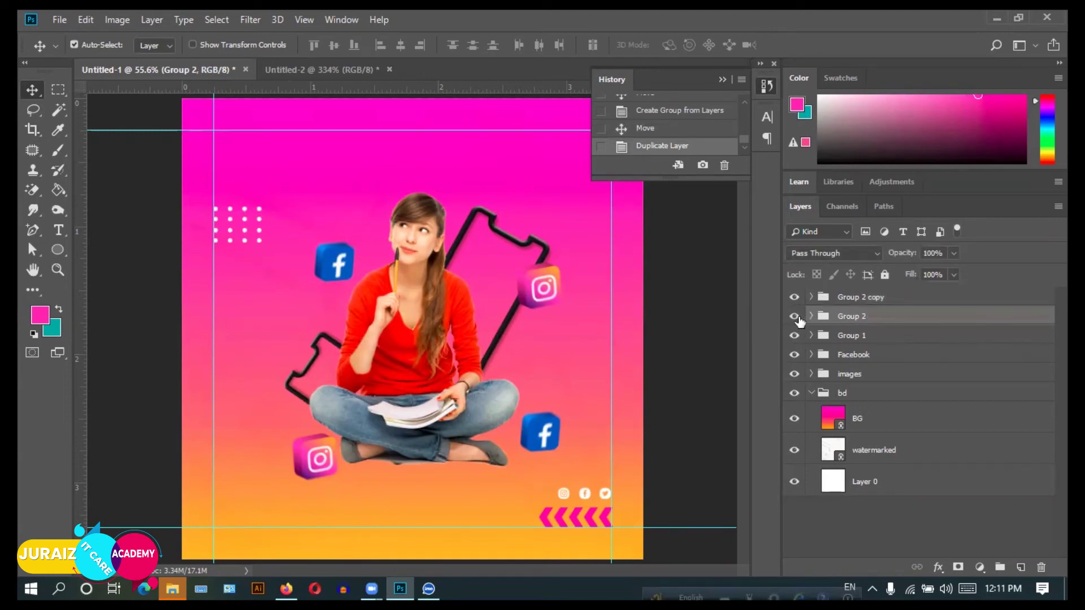
pyautogui.click(795, 316)
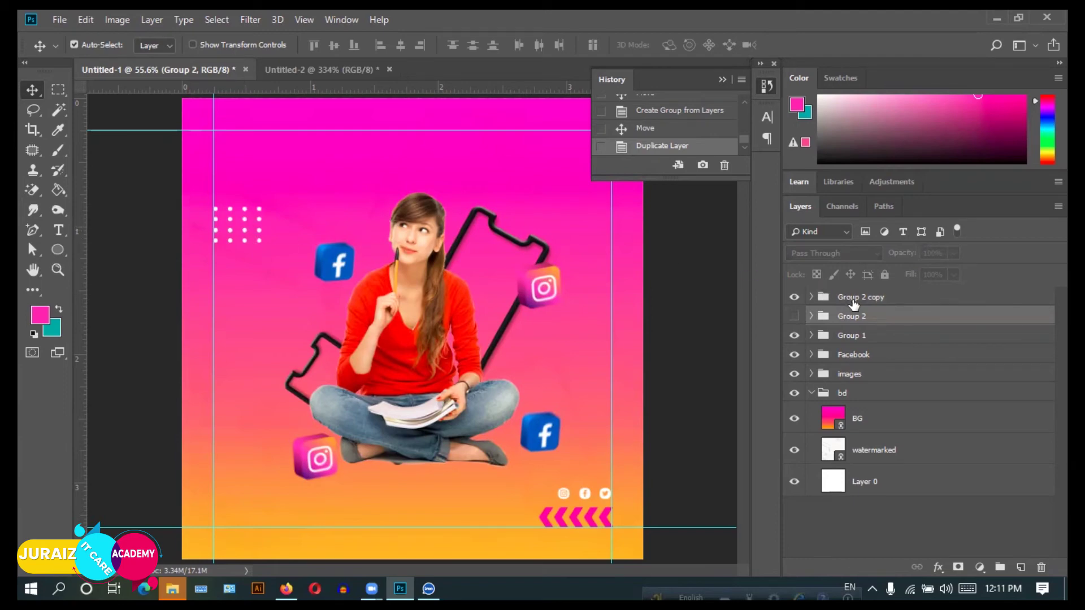
# Expand Group 2 copy and select all of its dot ellipse layers.
pyautogui.click(852, 299)
pyautogui.click(812, 298)
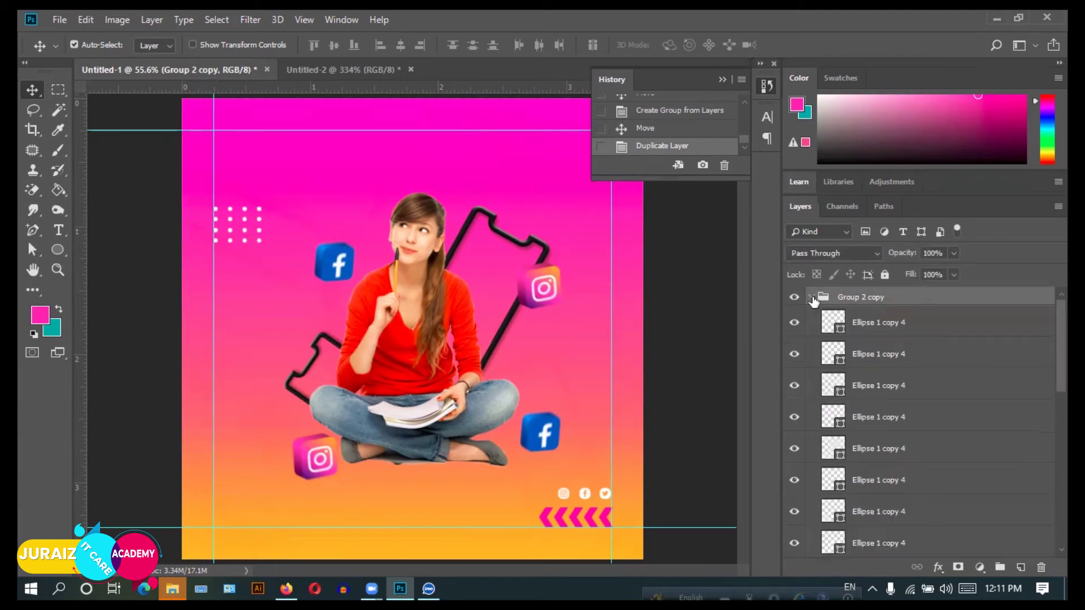
pyautogui.click(861, 337)
pyautogui.scroll(-10, 862, 395)
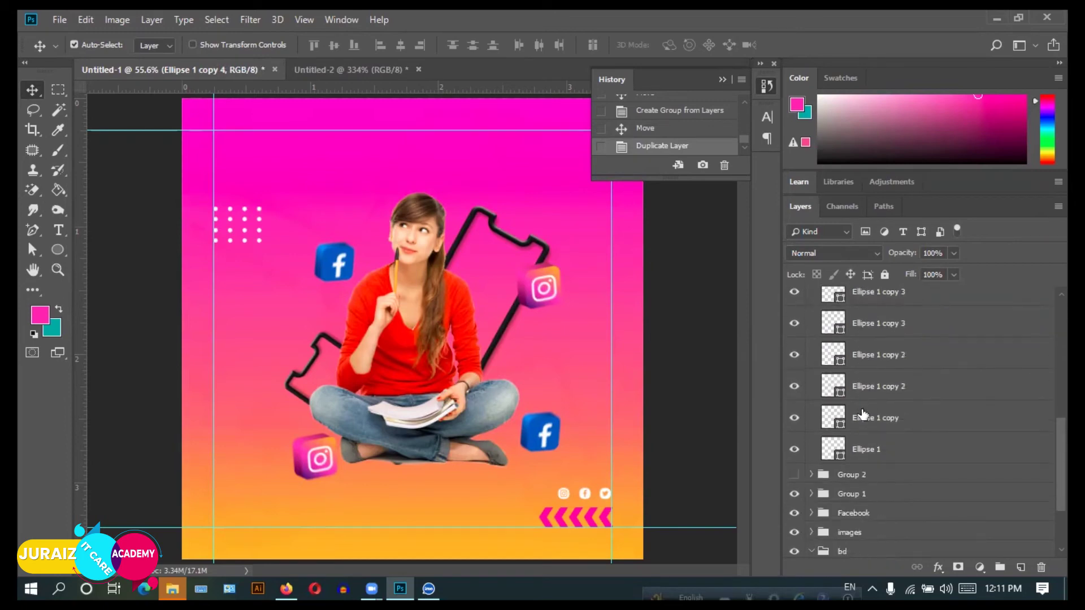
pyautogui.keyDown('shift'); pyautogui.click(863, 450); pyautogui.keyUp('shift')
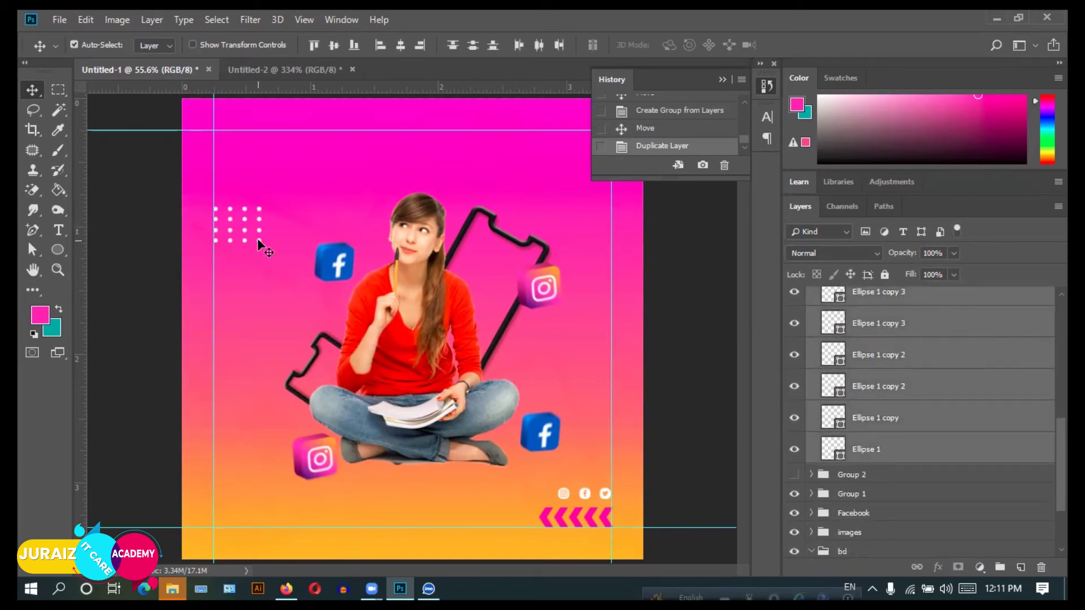
# Move the copied dot grid to the canvas top right and show Group 2 again.
pyautogui.moveTo(258, 241); pyautogui.dragTo(551, 166)
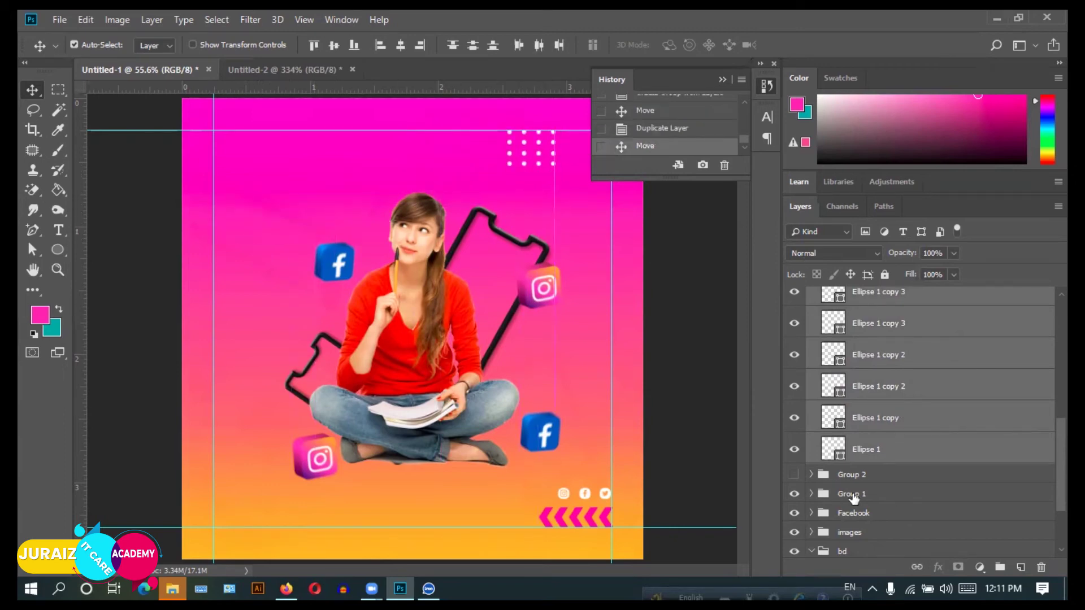
pyautogui.scroll(-5, 835, 453)
pyautogui.scroll(-5, 835, 453)
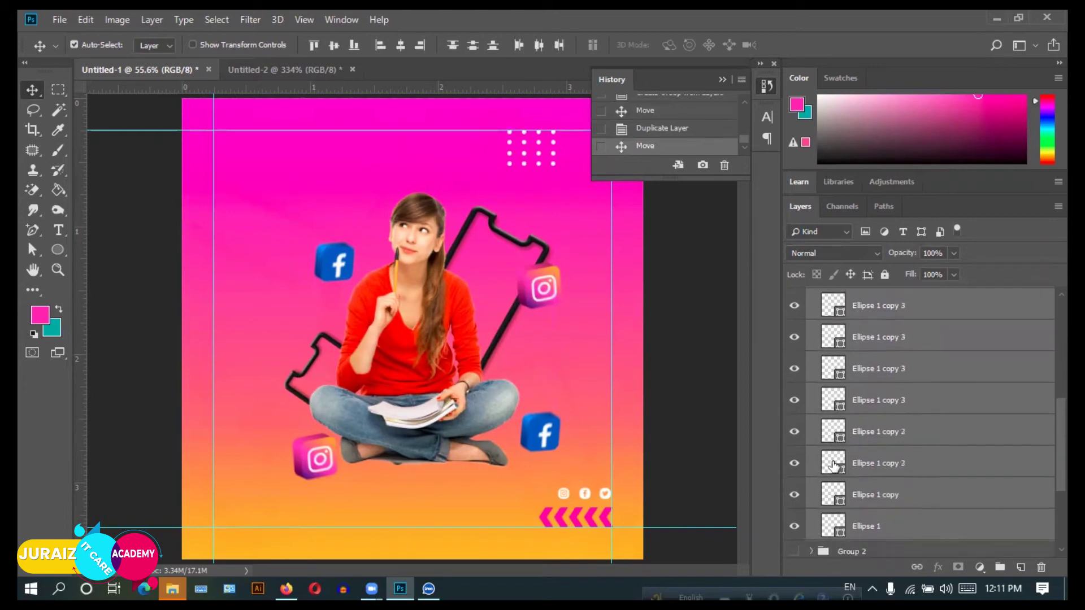
pyautogui.scroll(-5, 825, 429)
pyautogui.click(794, 377)
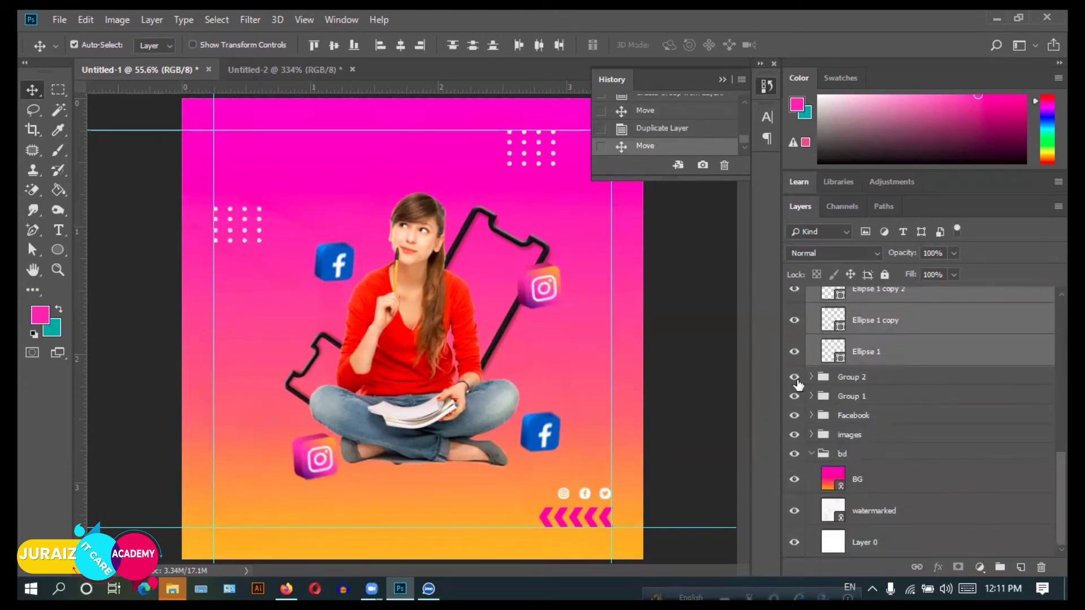
# Collapse Group 2 copy and duplicate it as Group 2 copy 2.
pyautogui.scroll(3, 835, 376)
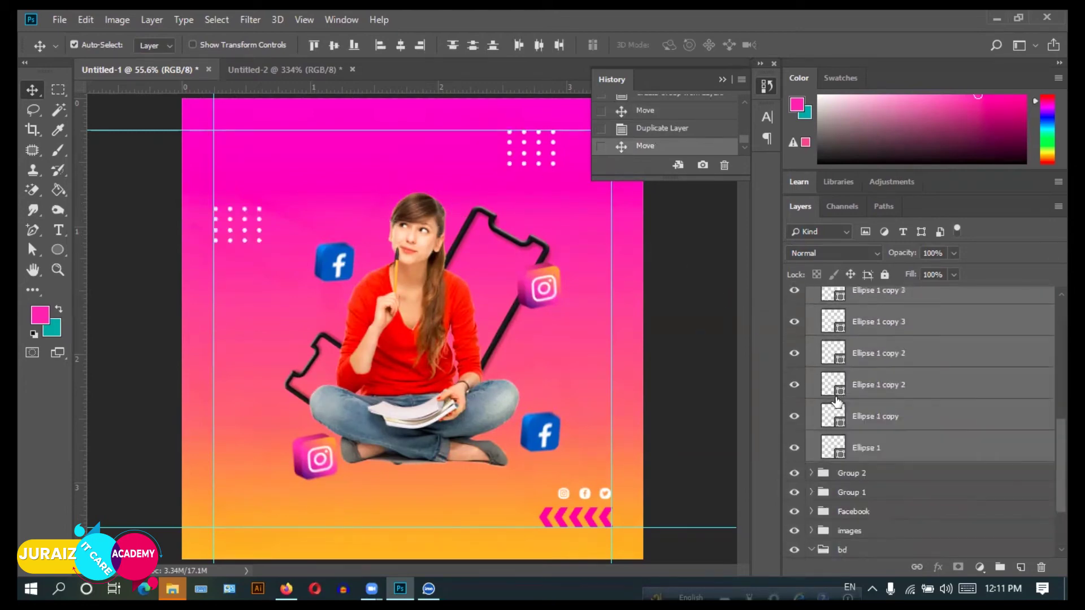
pyautogui.scroll(3, 835, 375)
pyautogui.scroll(2, 836, 376)
pyautogui.scroll(1, 836, 377)
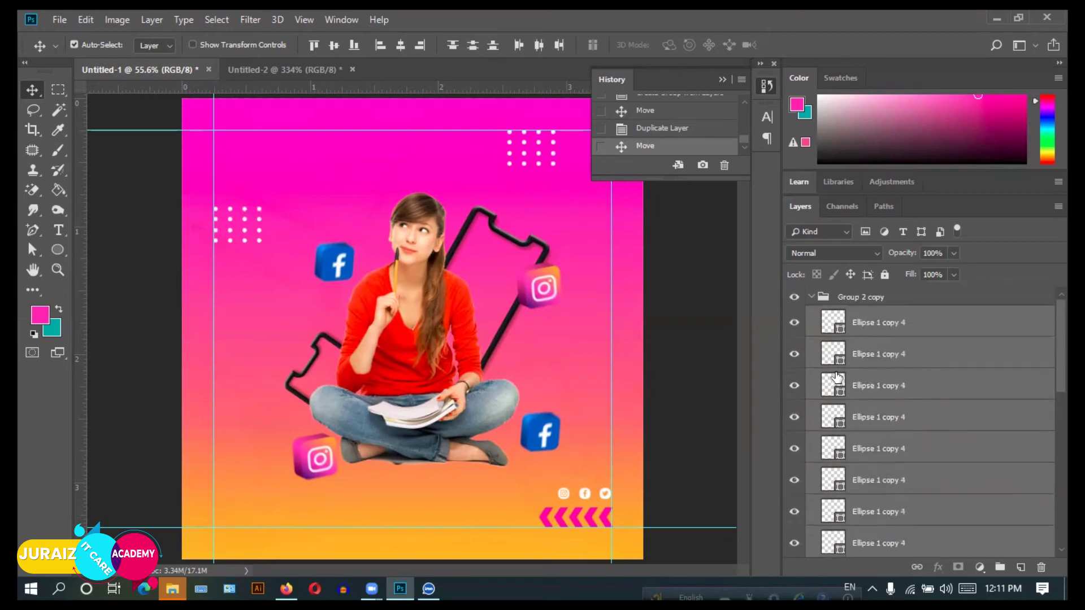
pyautogui.click(811, 298)
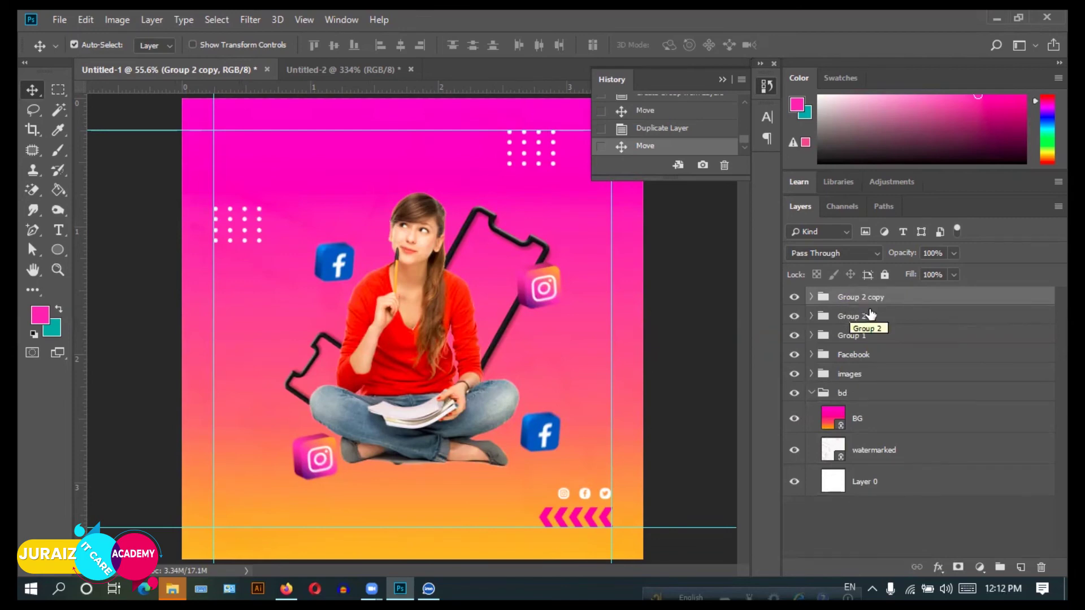
pyautogui.hotkey('ctrl', 'j')
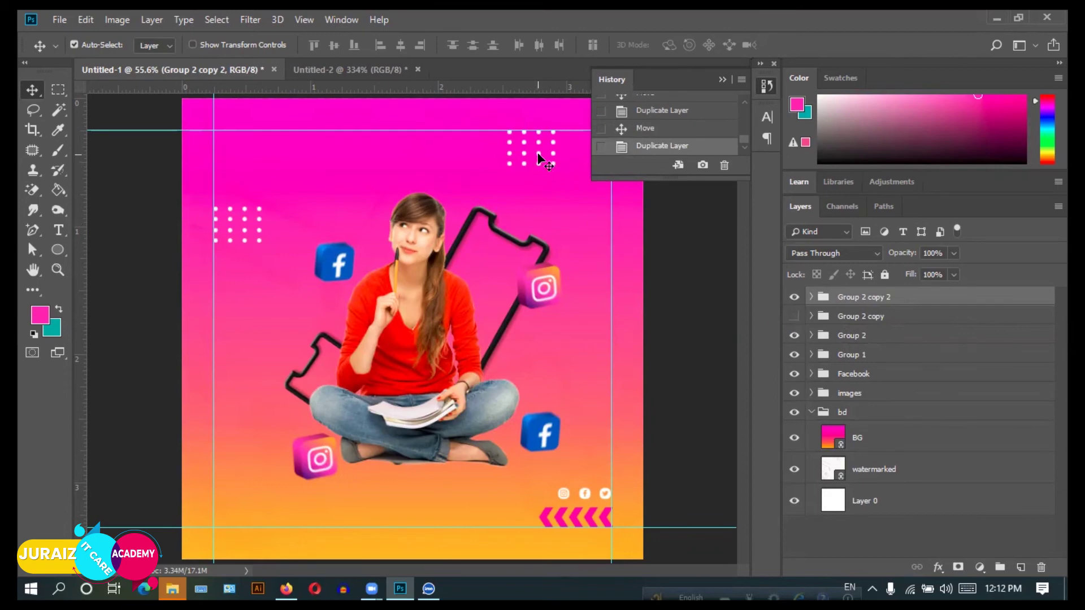
# Select all the dot layers inside Group 2 copy 2.
pyautogui.moveTo(535, 152); pyautogui.dragTo(553, 206)
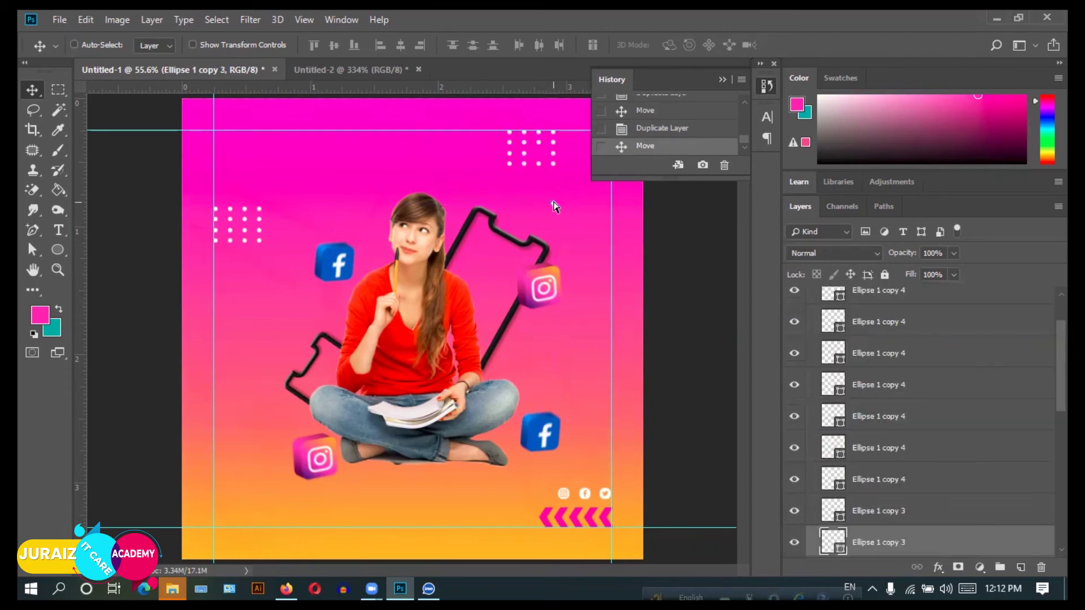
pyautogui.scroll(2, 887, 390)
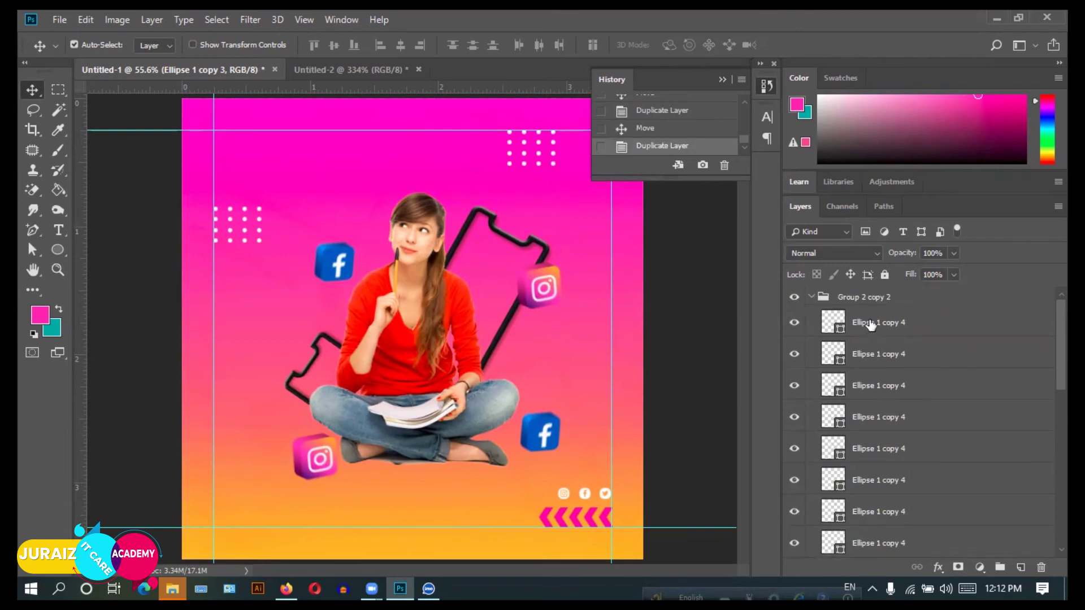
pyautogui.click(871, 334)
pyautogui.scroll(-5, 870, 350)
pyautogui.scroll(-3, 867, 409)
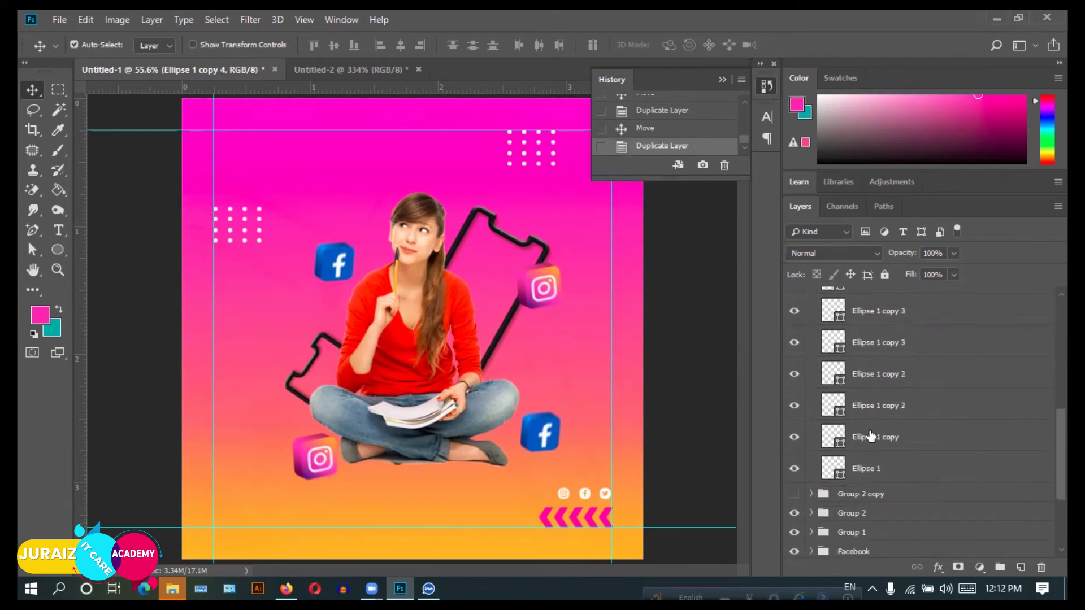
pyautogui.keyDown('shift'); pyautogui.click(867, 471); pyautogui.keyUp('shift')
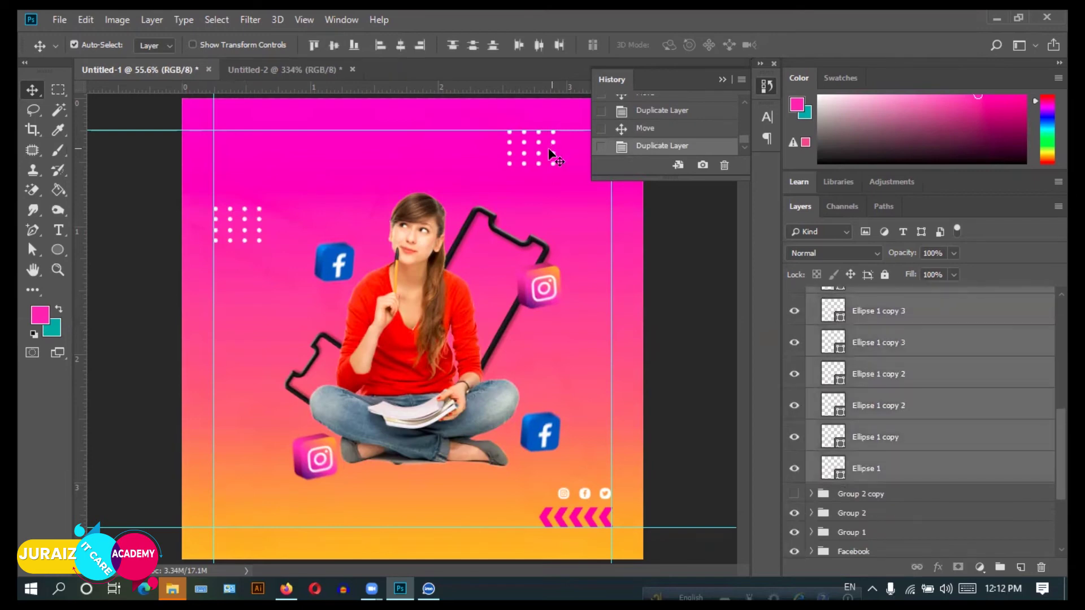
# Place the new dot grid right of the girl, above the lower Facebook icon.
pyautogui.moveTo(538, 159); pyautogui.dragTo(600, 413)
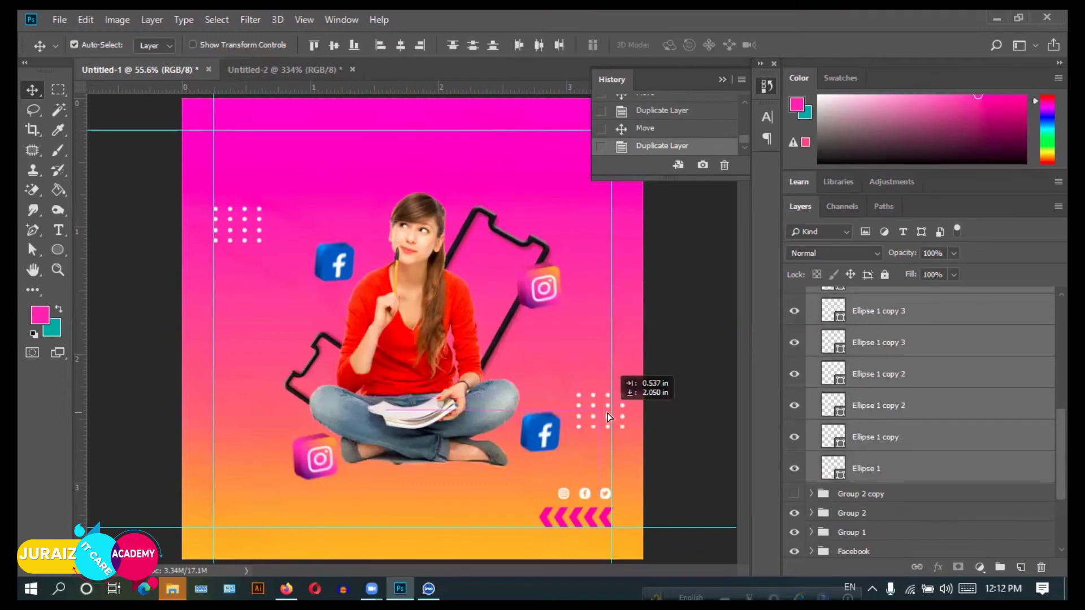
pyautogui.moveTo(606, 412); pyautogui.dragTo(594, 405)
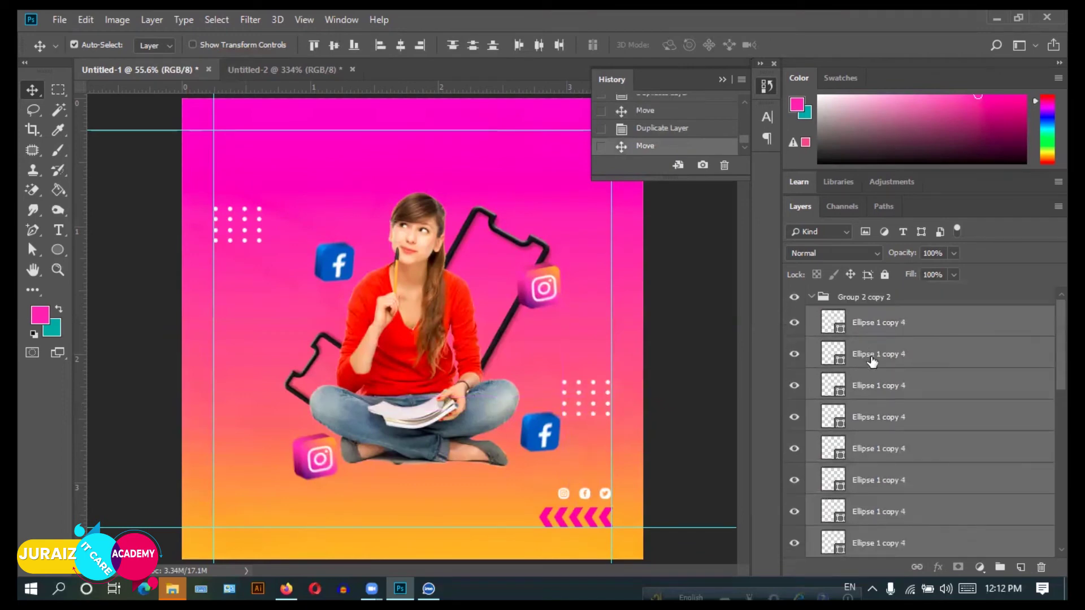
pyautogui.click(811, 298)
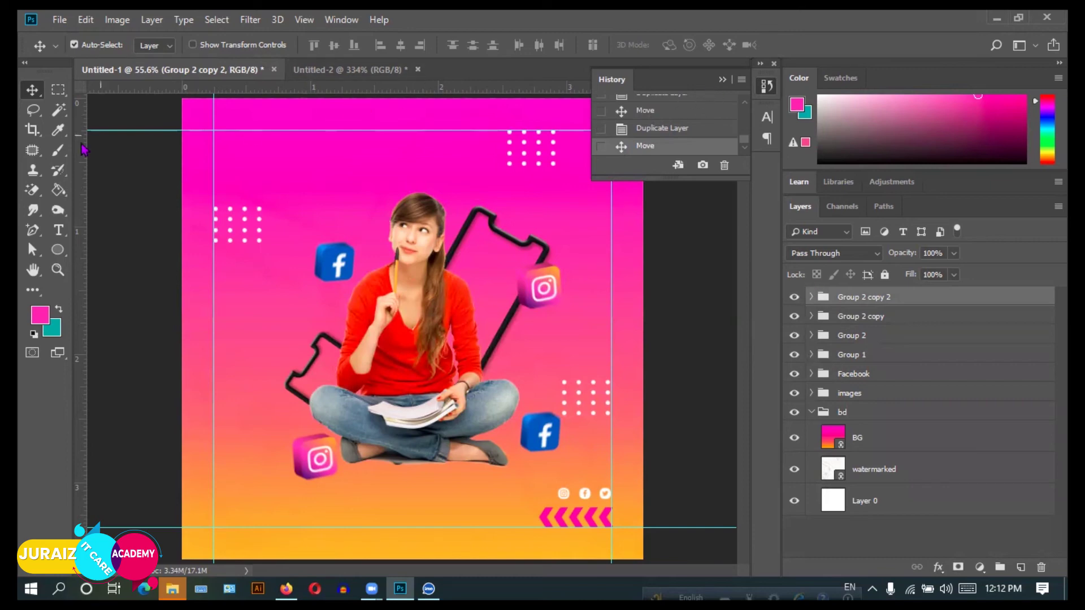
# Start a text box near the poster's top-left and clear a stray typed character.
pyautogui.click(58, 230)
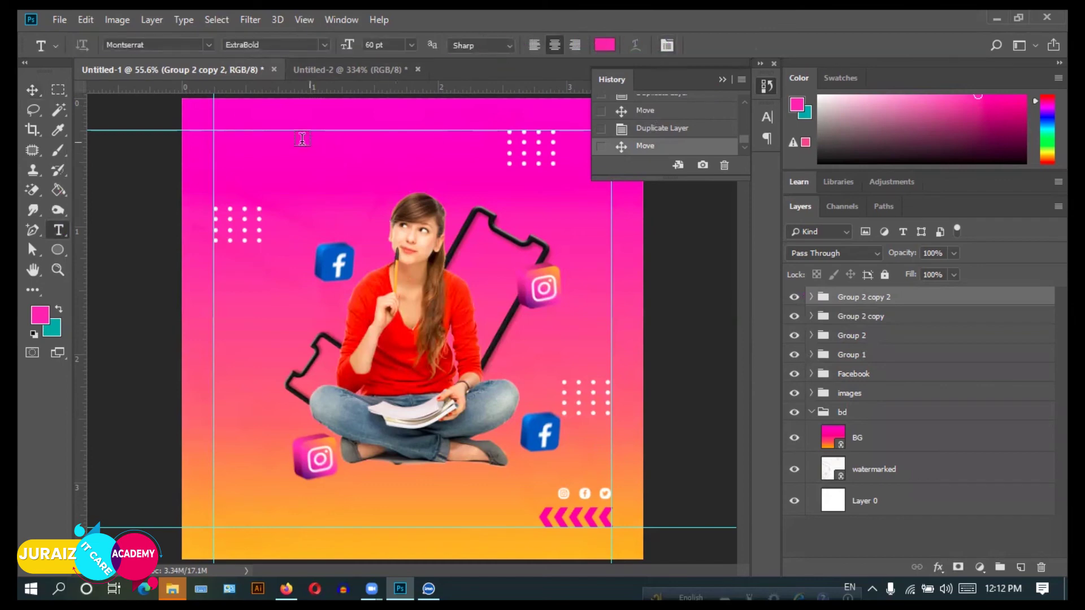
pyautogui.click(217, 141)
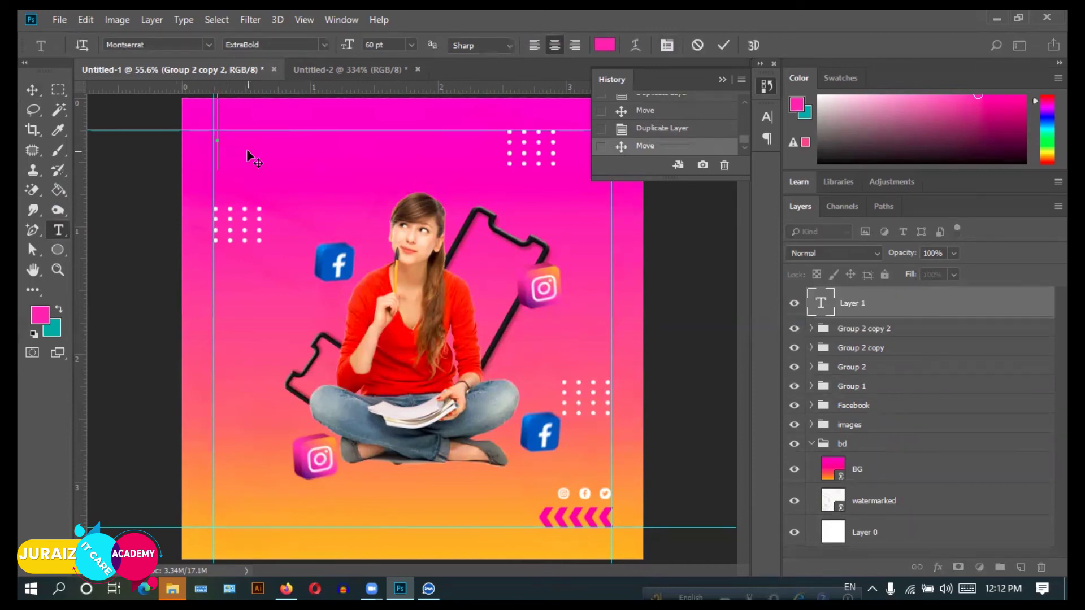
pyautogui.write('Mi')
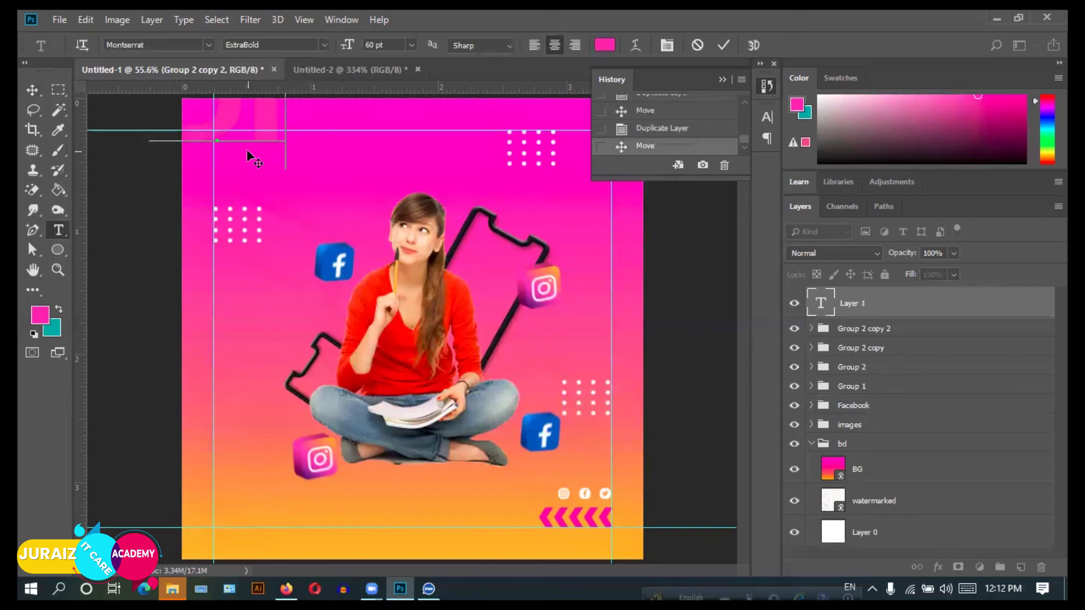
pyautogui.press('BackSpace')
pyautogui.press('BackSpace')
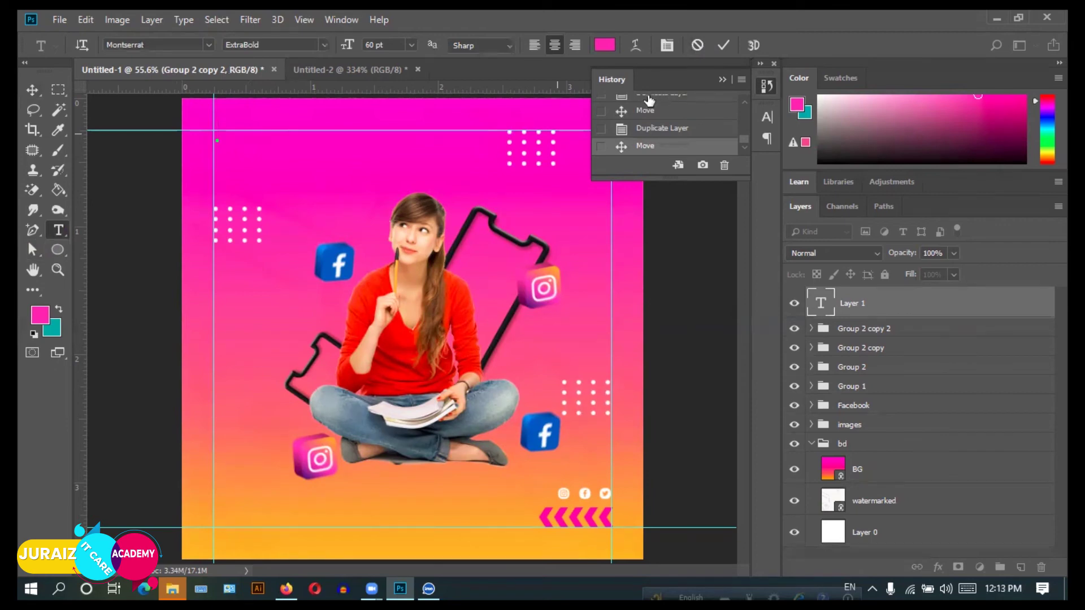
# Set the text colour to white #ffffff and size 30 pt, then type DIGITAL.
pyautogui.click(607, 46)
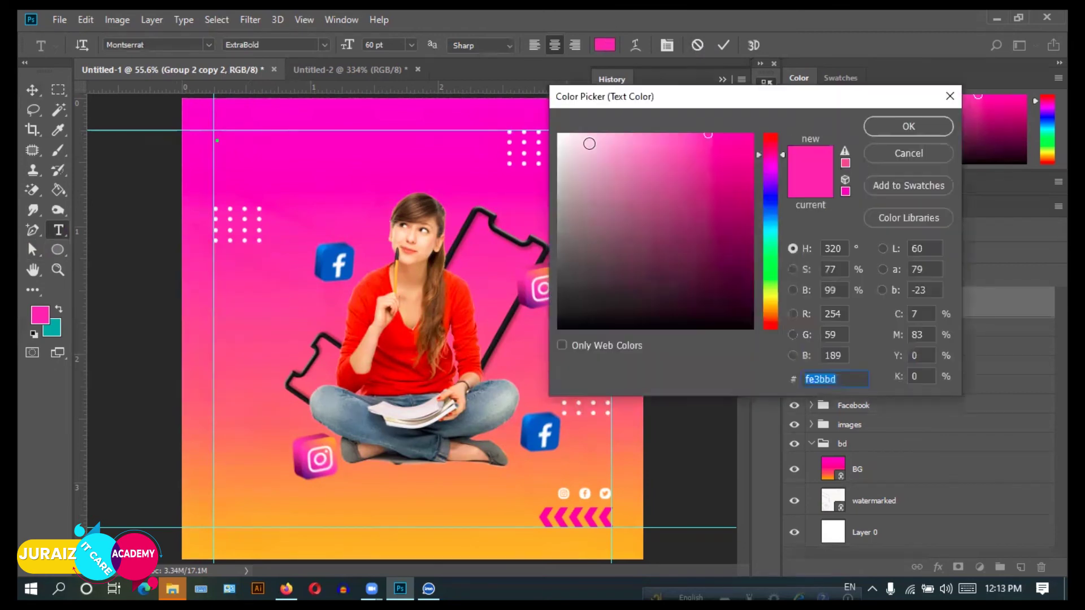
pyautogui.write('ffffff')
pyautogui.click(904, 128)
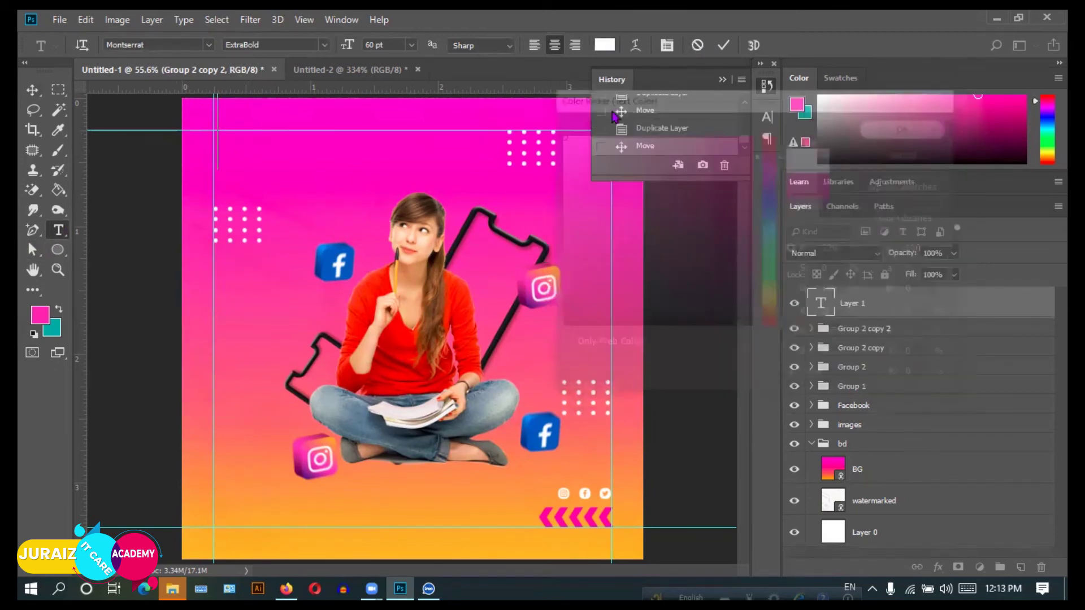
pyautogui.click(413, 45)
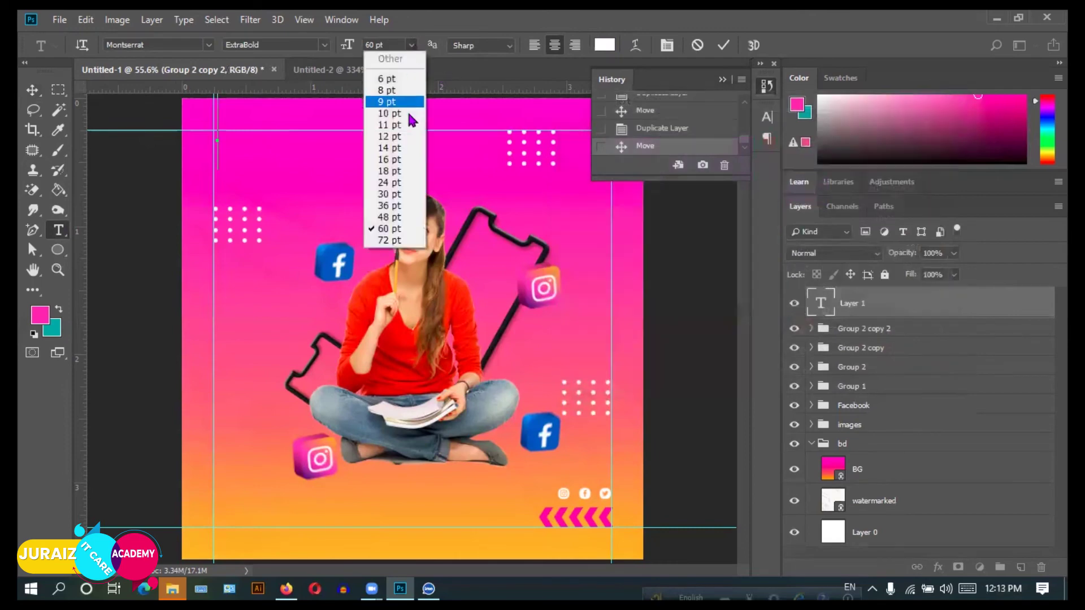
pyautogui.click(394, 193)
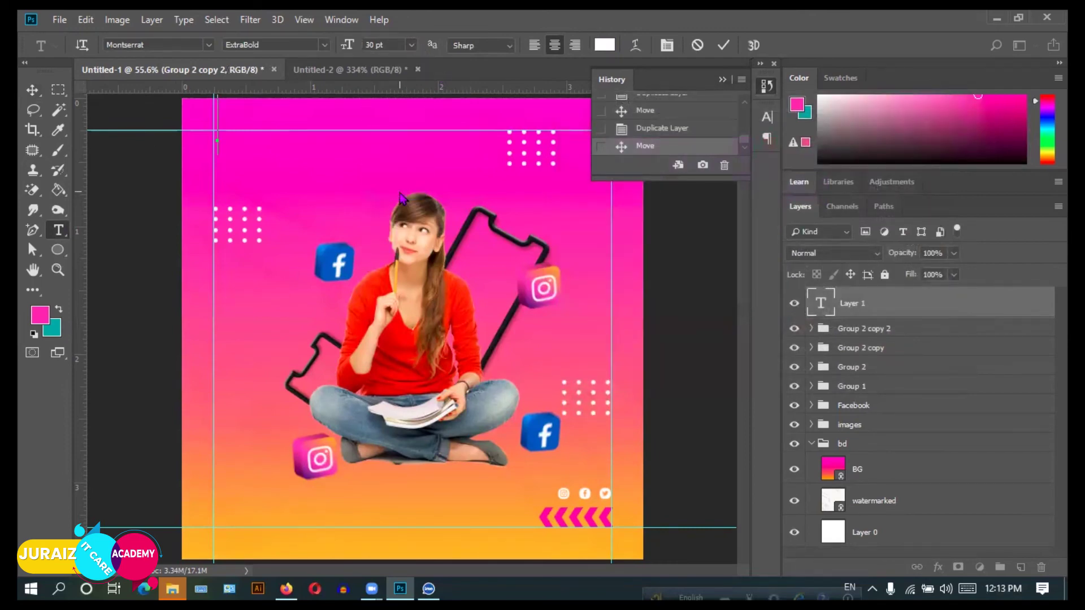
pyautogui.write('D')
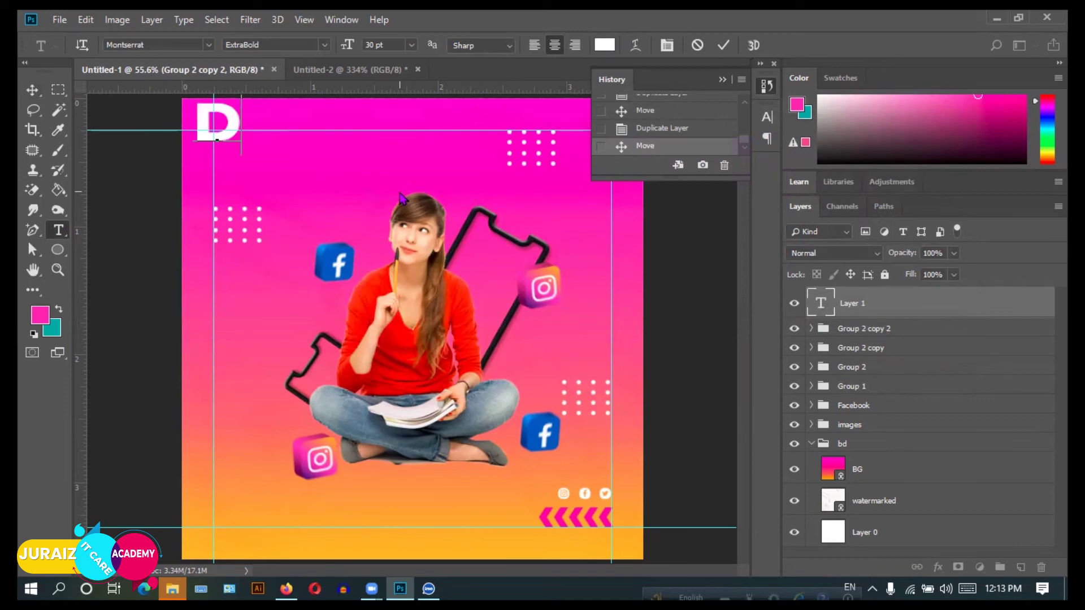
pyautogui.write('I')
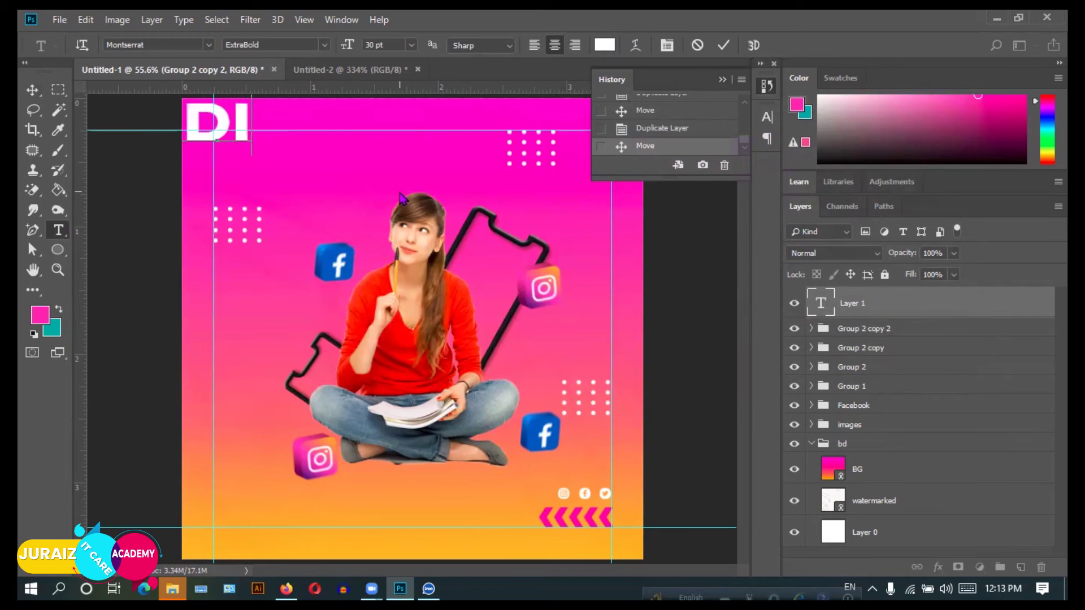
pyautogui.write('G')
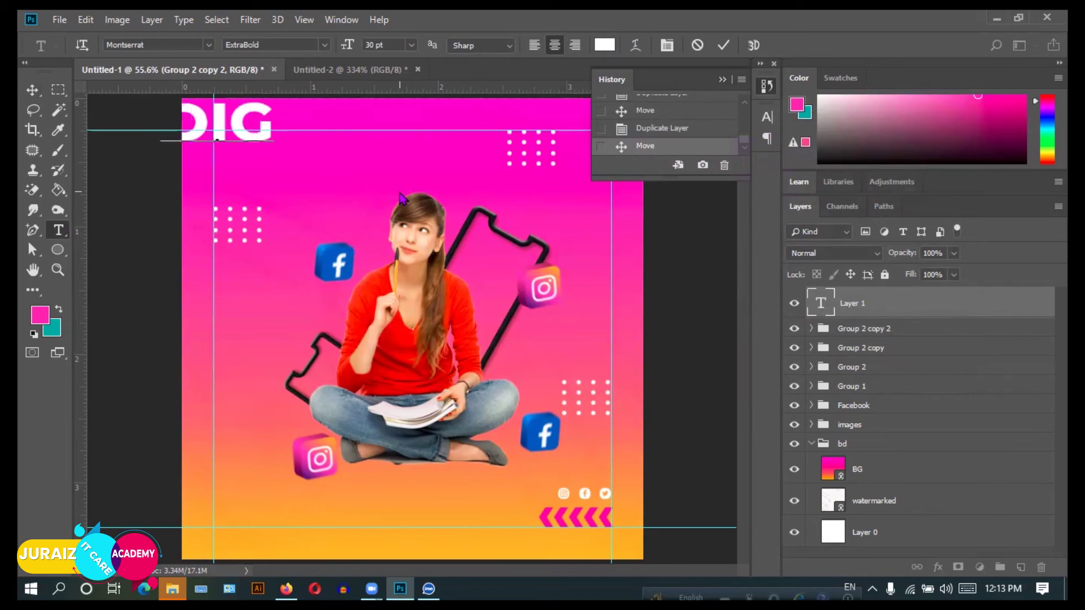
pyautogui.write('I')
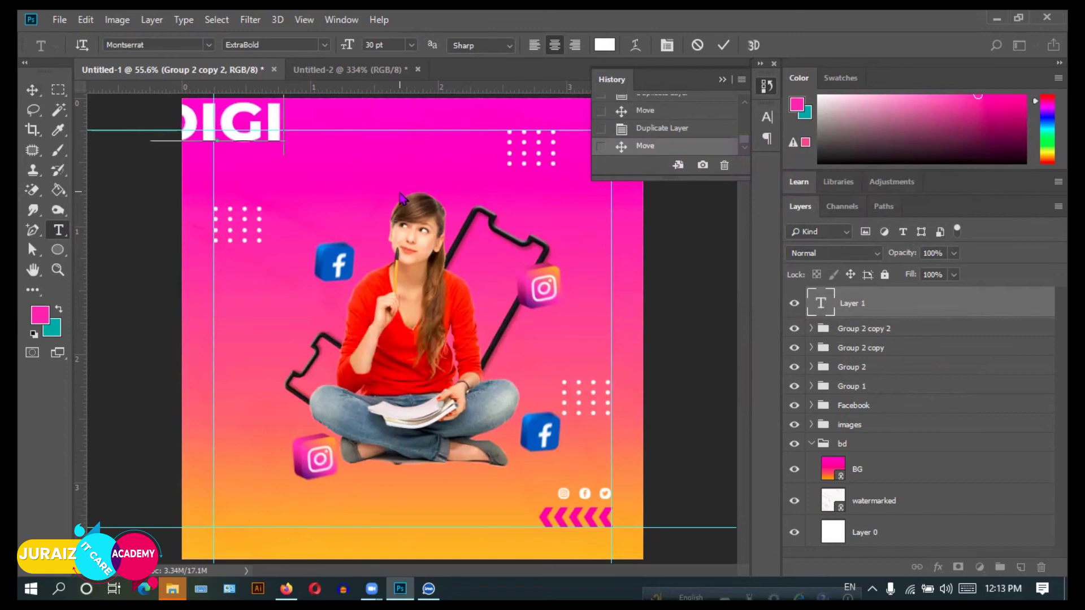
pyautogui.write('TA')
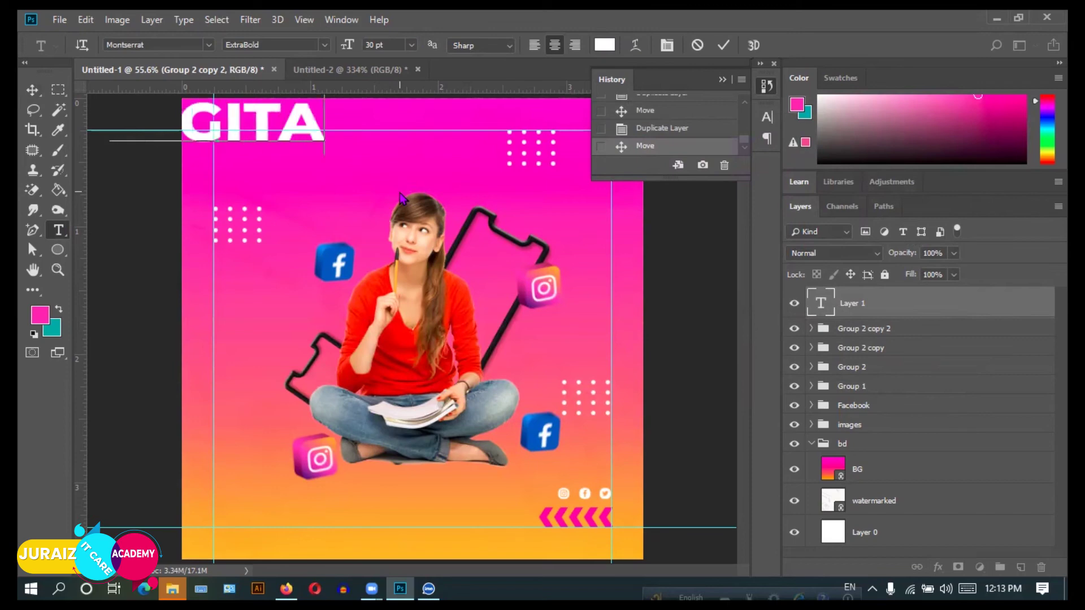
pyautogui.write('L')
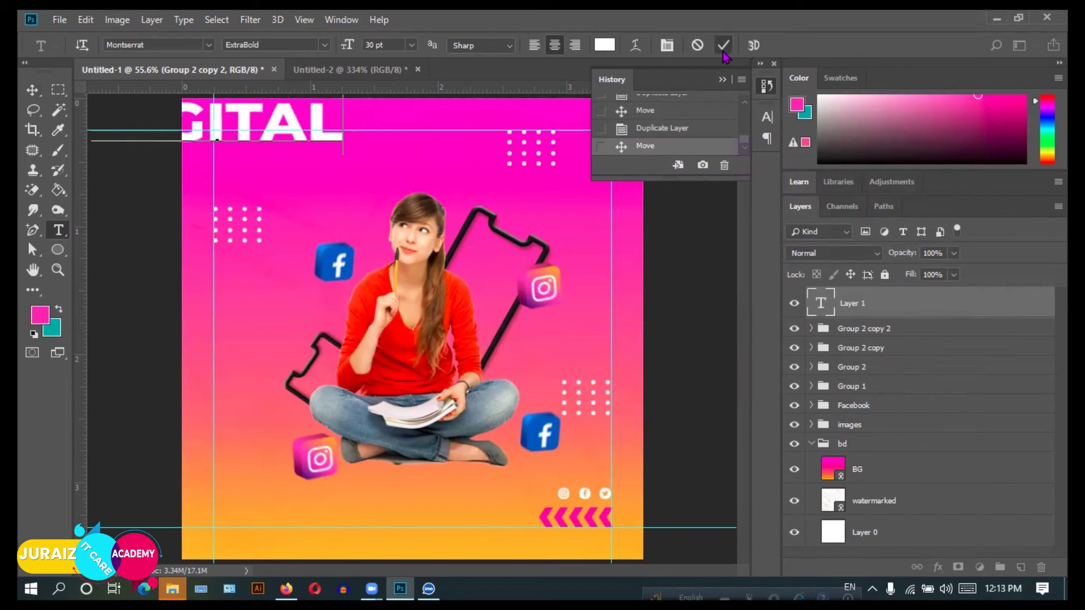
# Commit the DIGITAL text and drag it fully onto the poster.
pyautogui.click(723, 45)
pyautogui.click(32, 90)
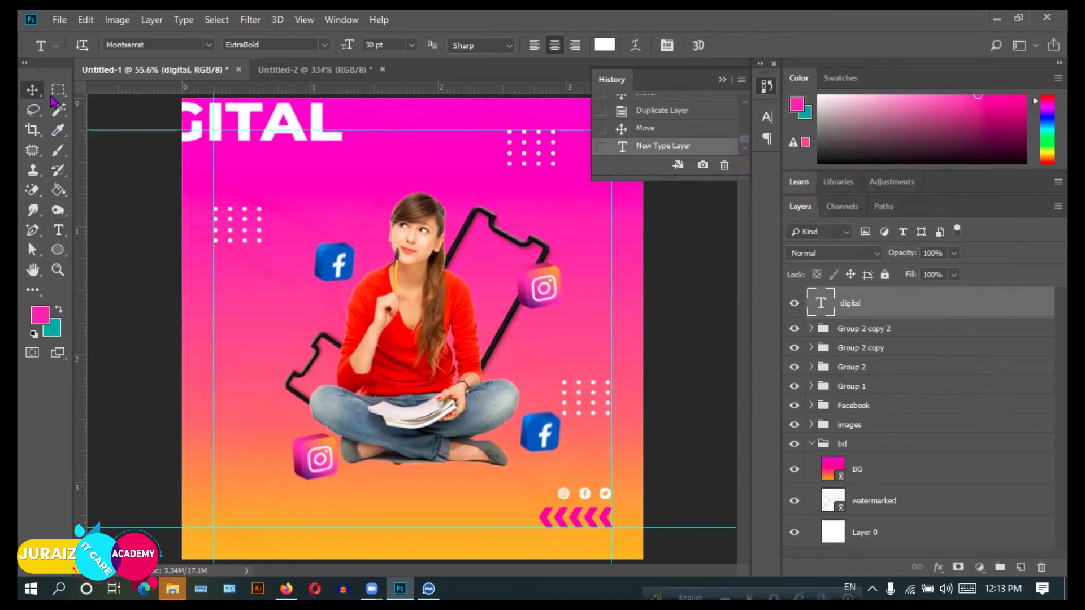
pyautogui.moveTo(290, 120); pyautogui.dragTo(406, 148)
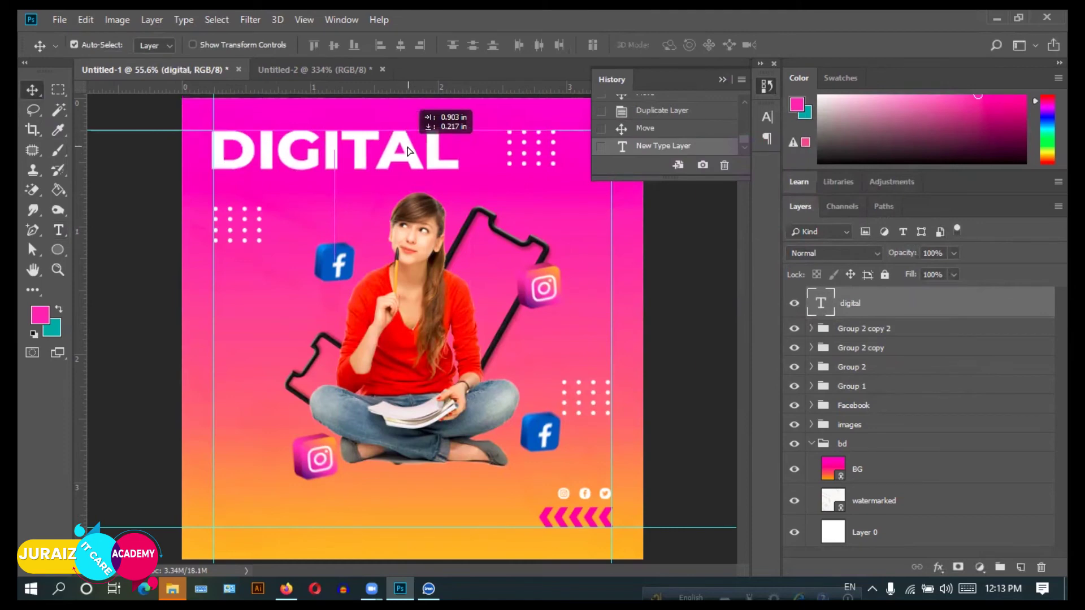
pyautogui.moveTo(408, 150); pyautogui.dragTo(409, 151)
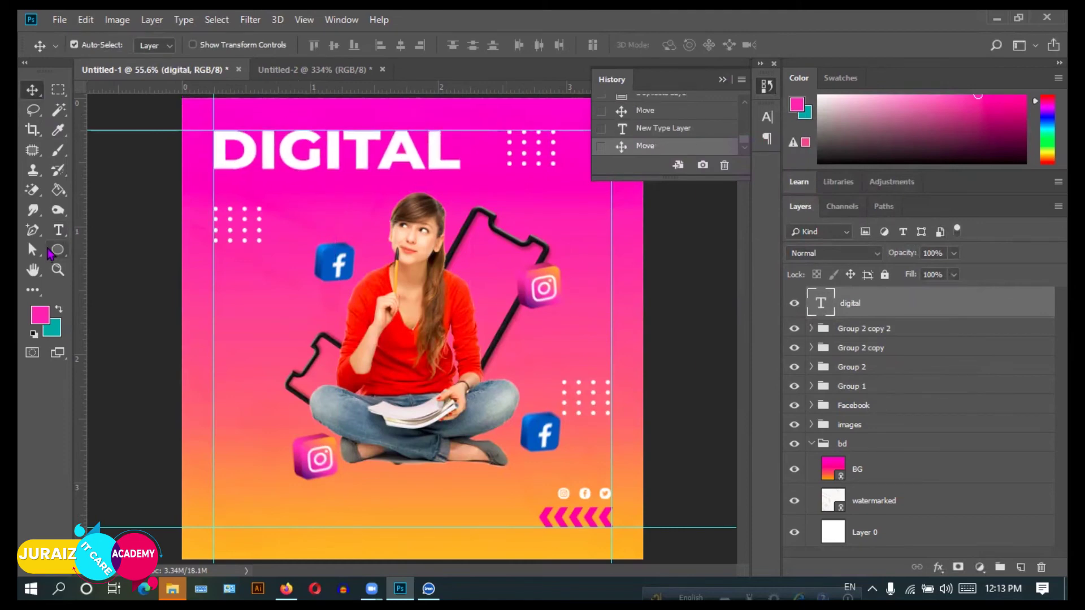
# Shrink DIGITAL to 18 pt and place it at the top-left inside the guides.
pyautogui.click(58, 230)
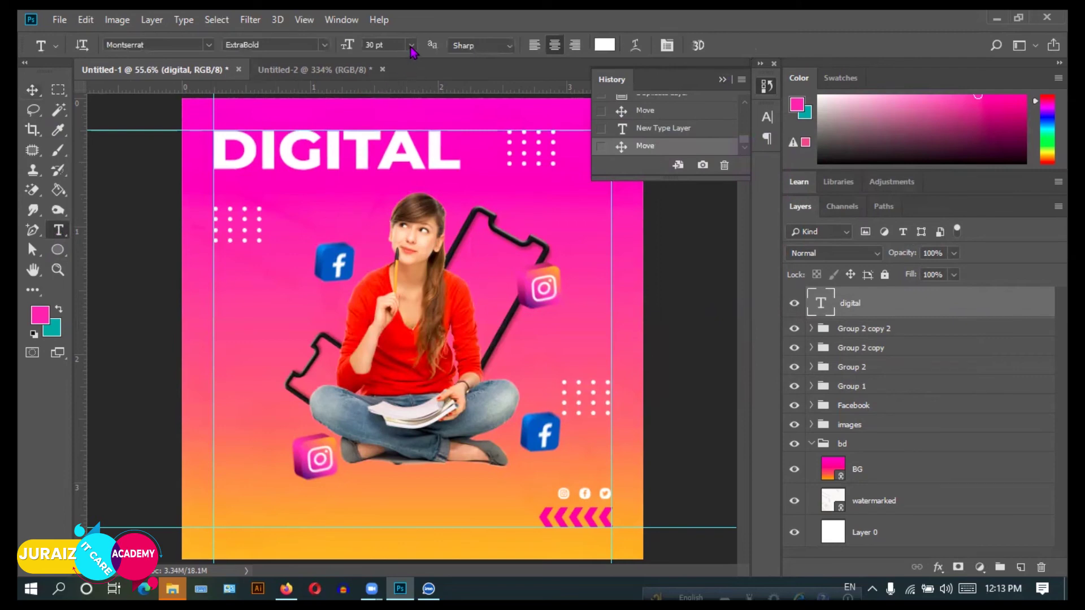
pyautogui.click(412, 46)
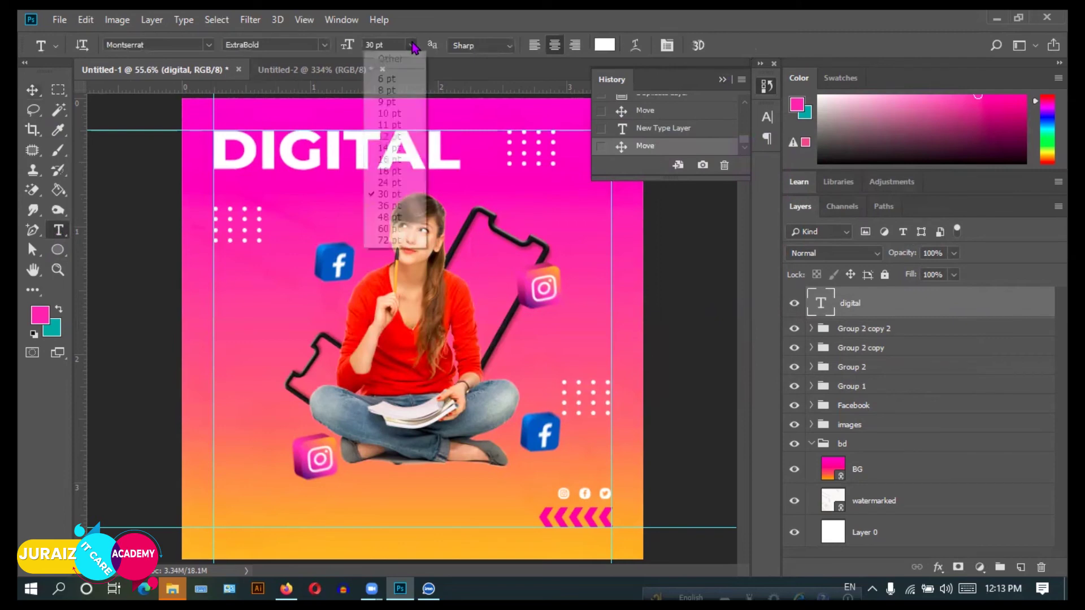
pyautogui.click(393, 171)
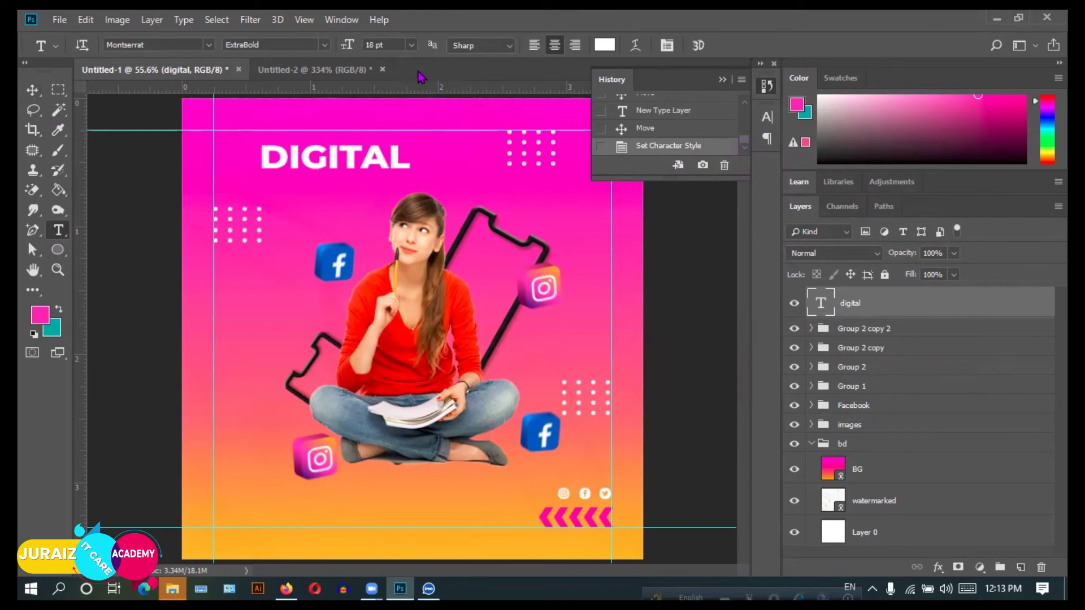
pyautogui.click(33, 90)
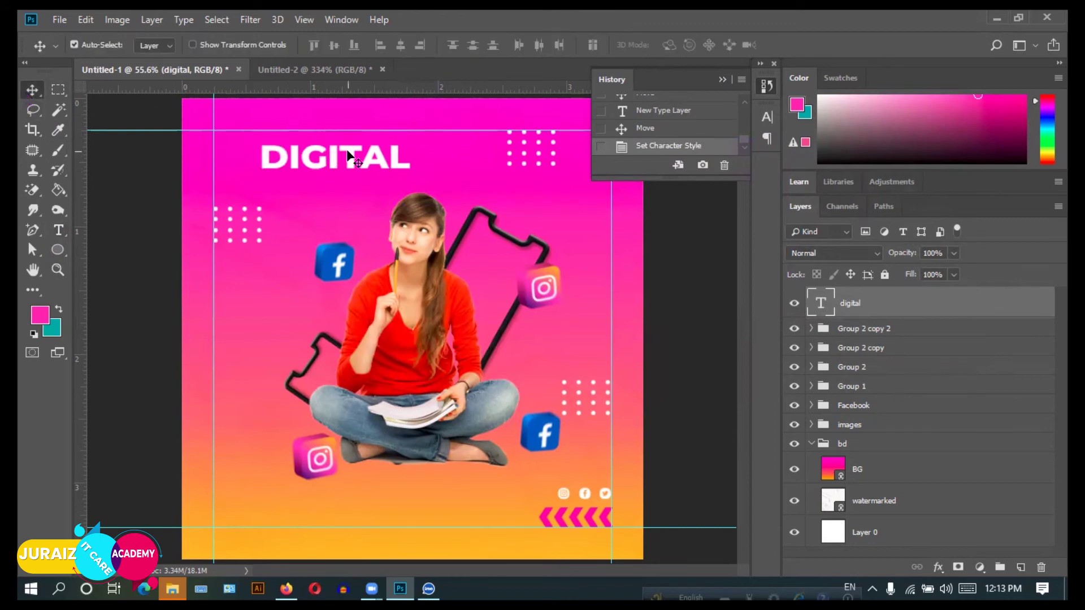
pyautogui.moveTo(351, 151); pyautogui.dragTo(301, 142)
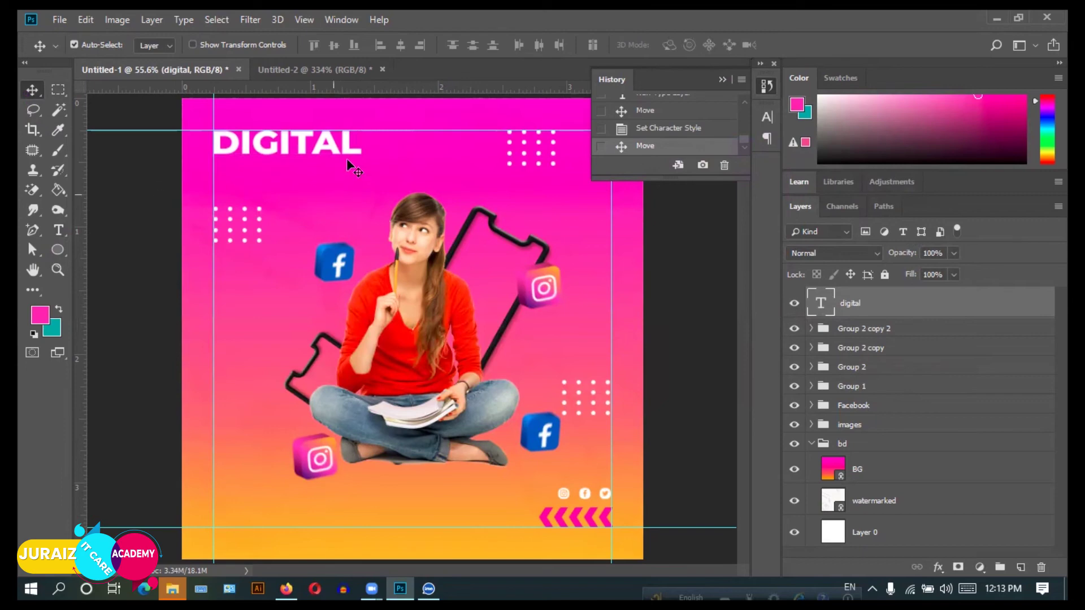
pyautogui.scroll(2, 347, 158)
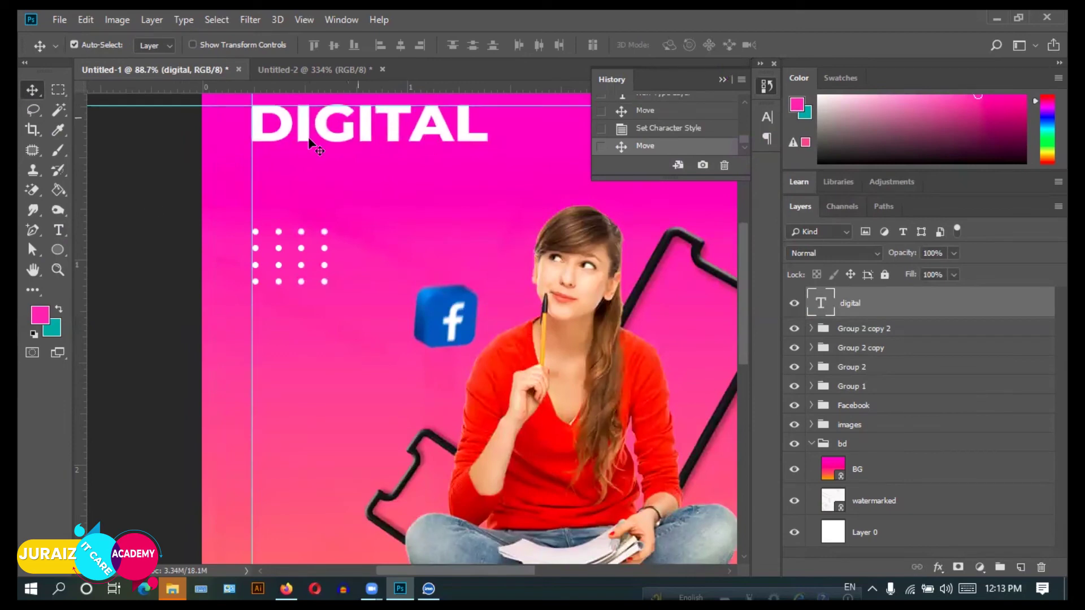
# In the Character panel, browse the font family list and try Roboto for DIGITAL.
pyautogui.click(59, 229)
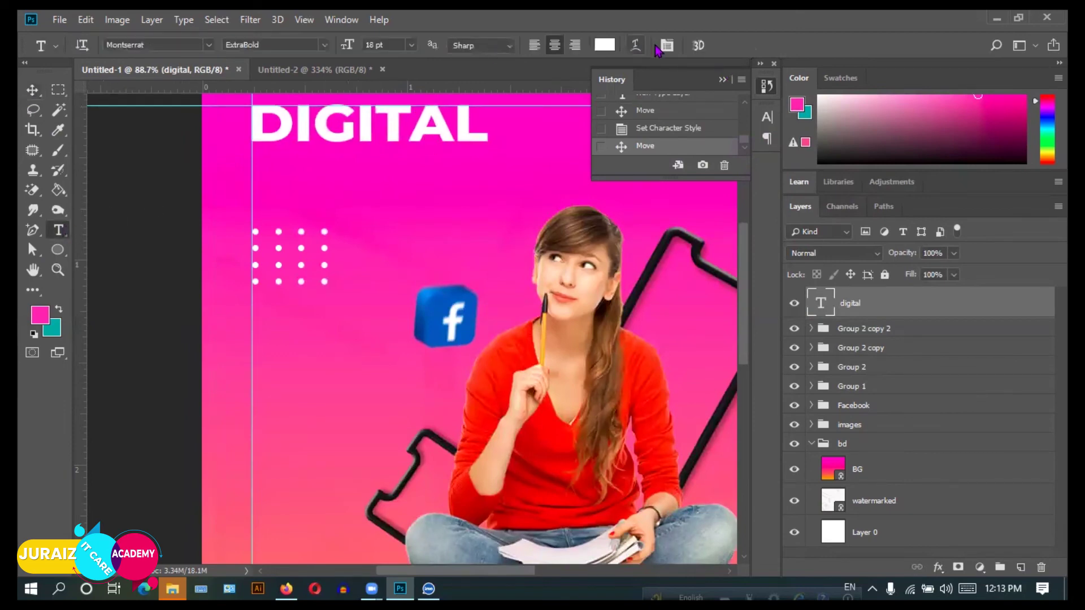
pyautogui.click(637, 46)
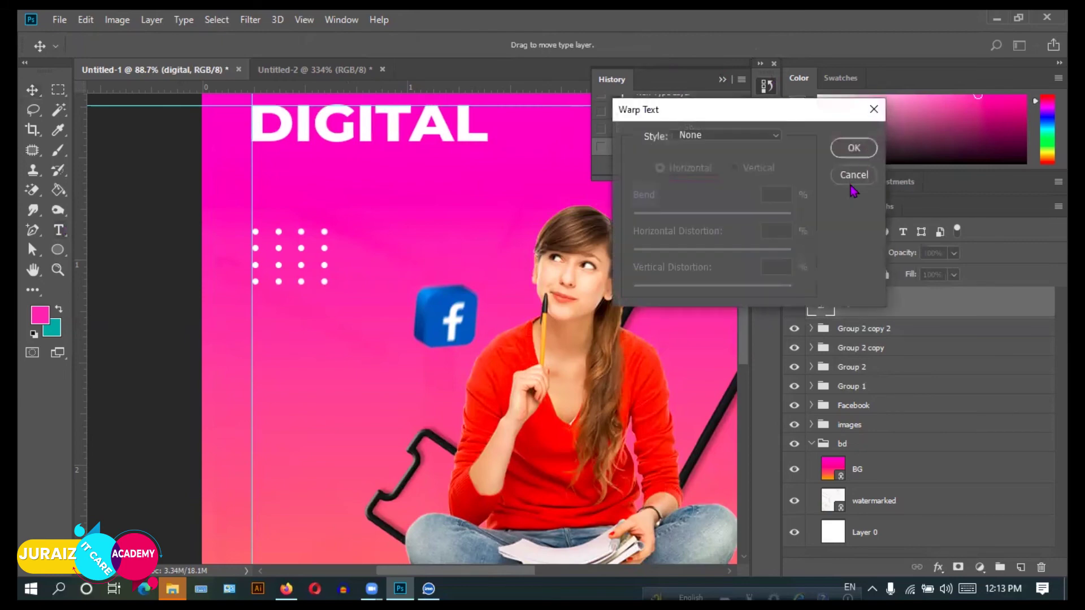
pyautogui.click(853, 174)
pyautogui.click(666, 45)
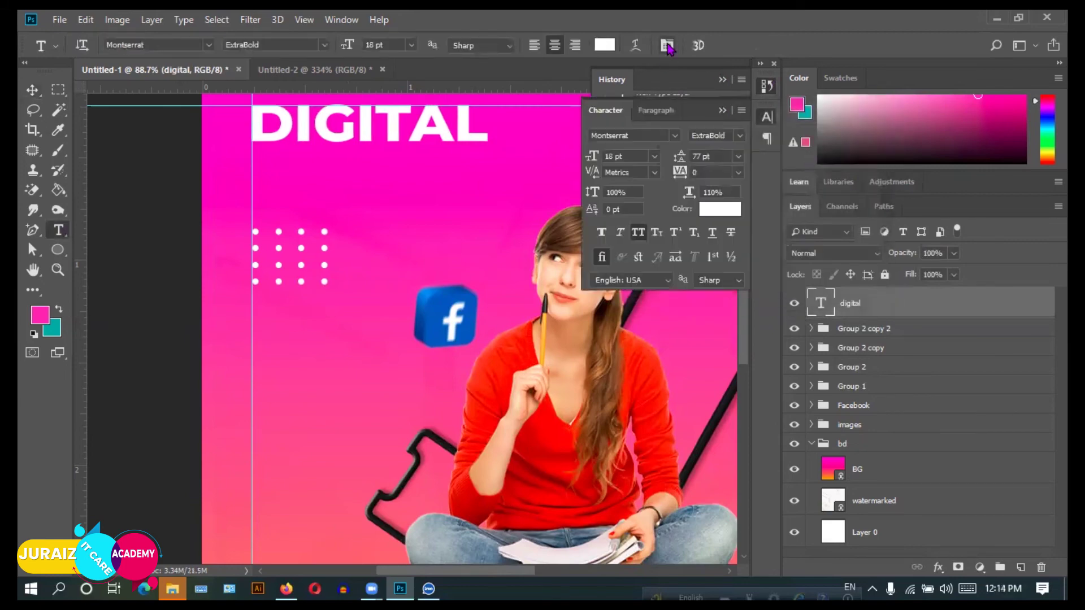
pyautogui.click(676, 135)
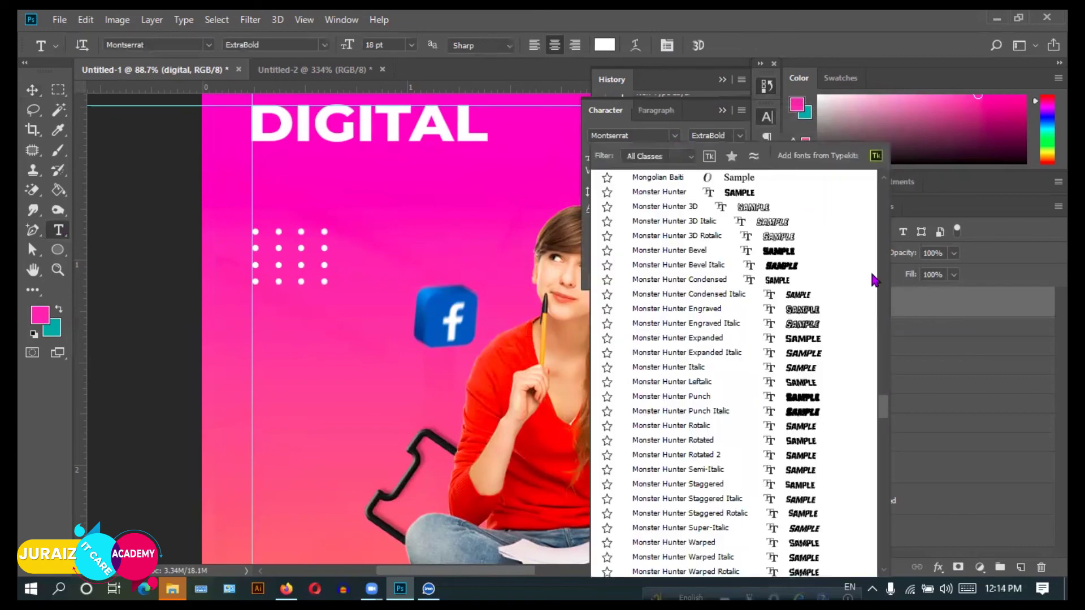
pyautogui.click(885, 418)
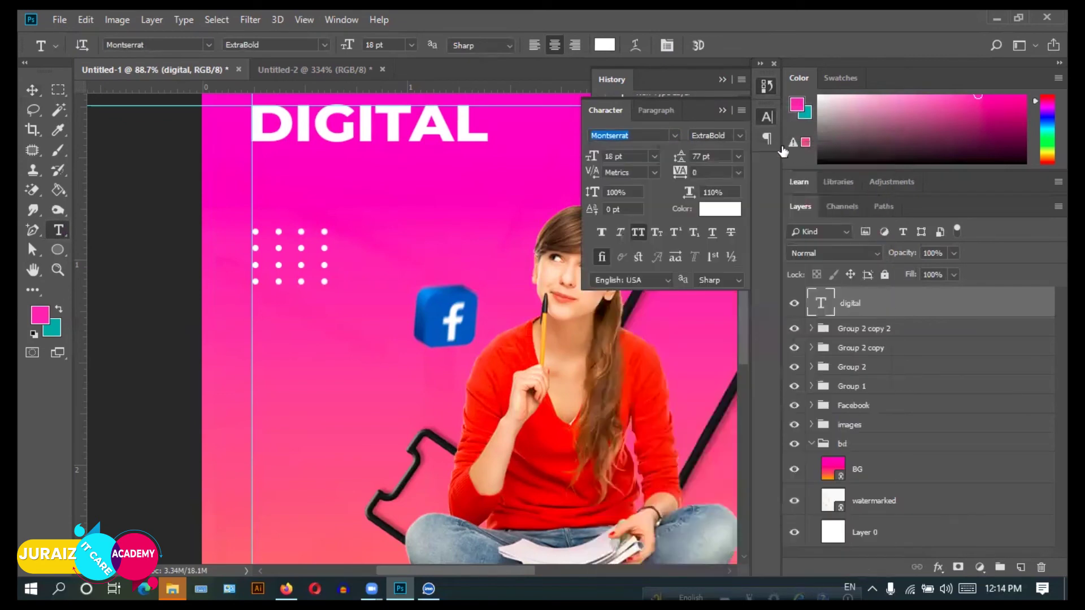
pyautogui.click(676, 137)
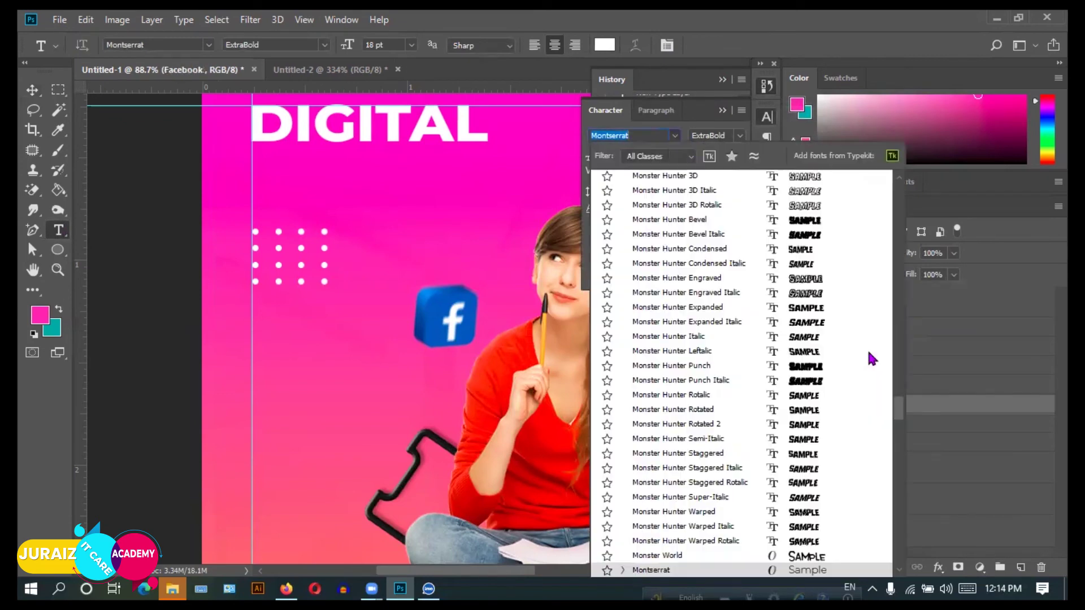
pyautogui.scroll(10, 898, 193)
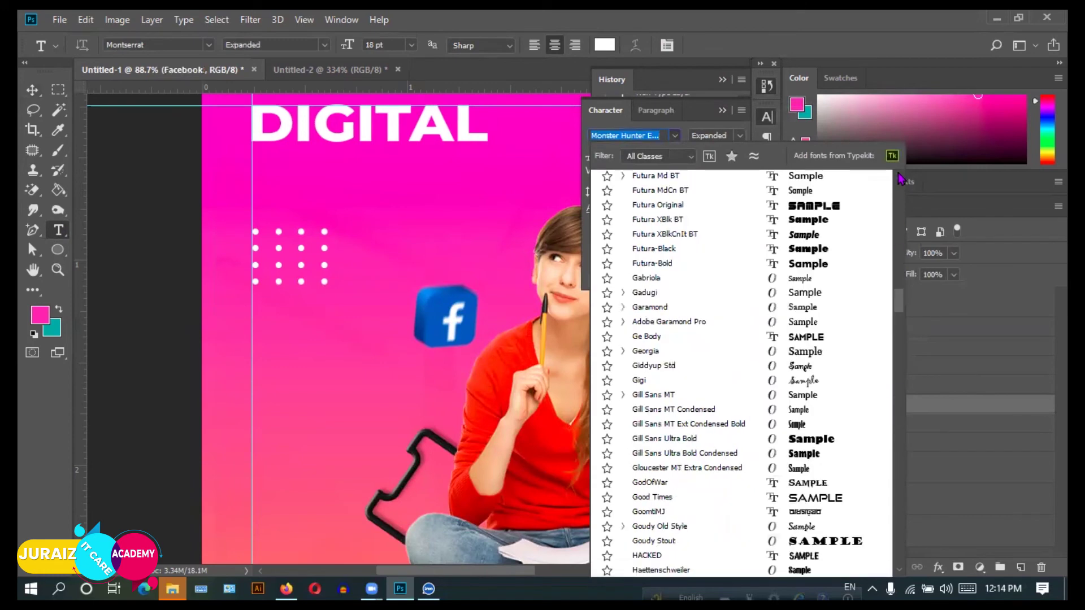
pyautogui.scroll(5, 896, 186)
pyautogui.scroll(10, 898, 293)
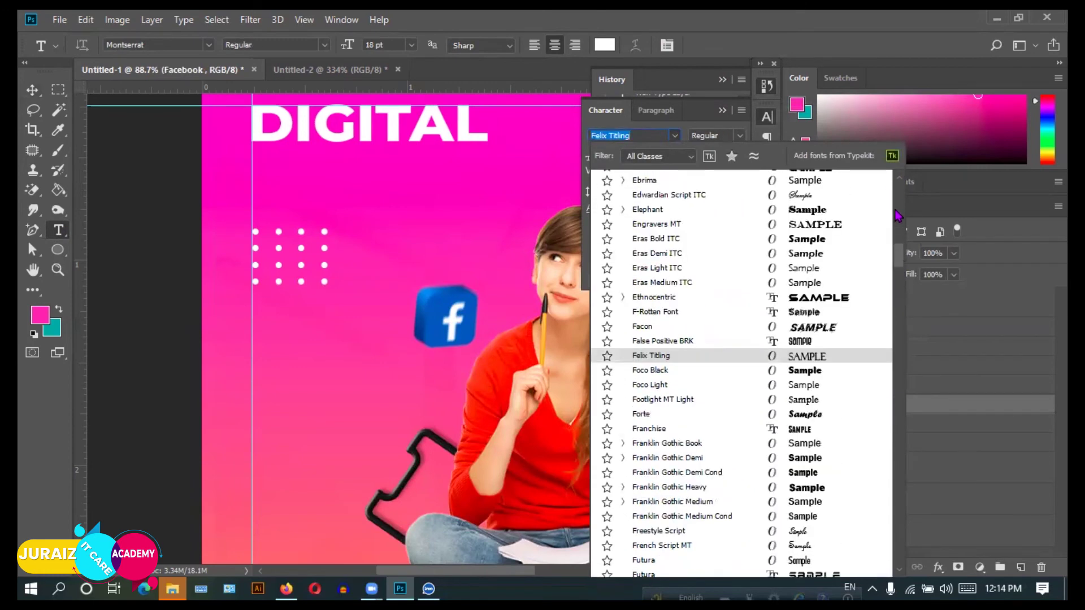
pyautogui.scroll(10, 892, 266)
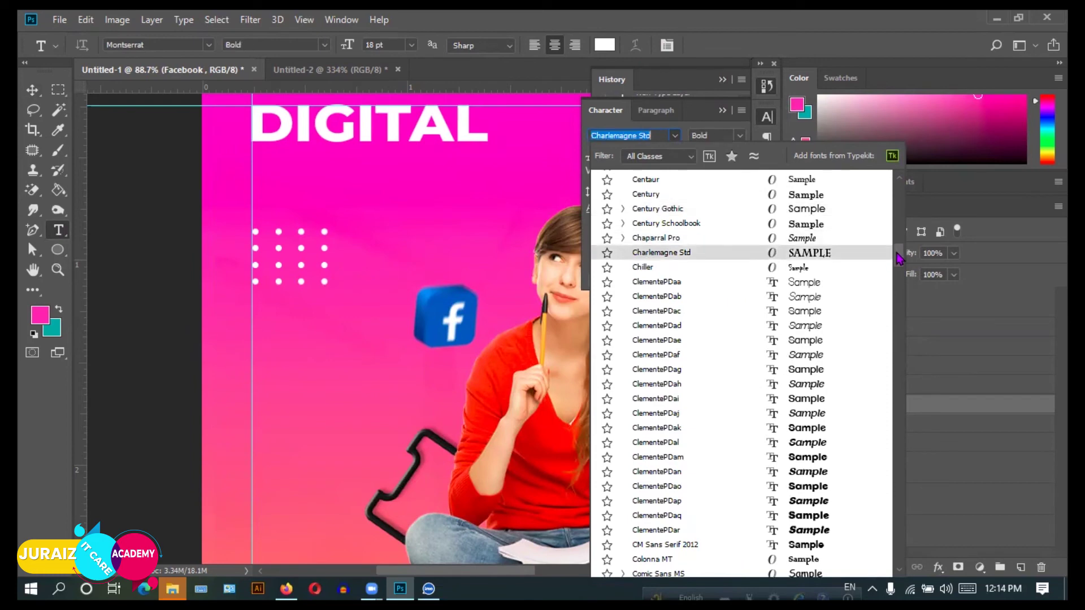
pyautogui.scroll(8, 898, 258)
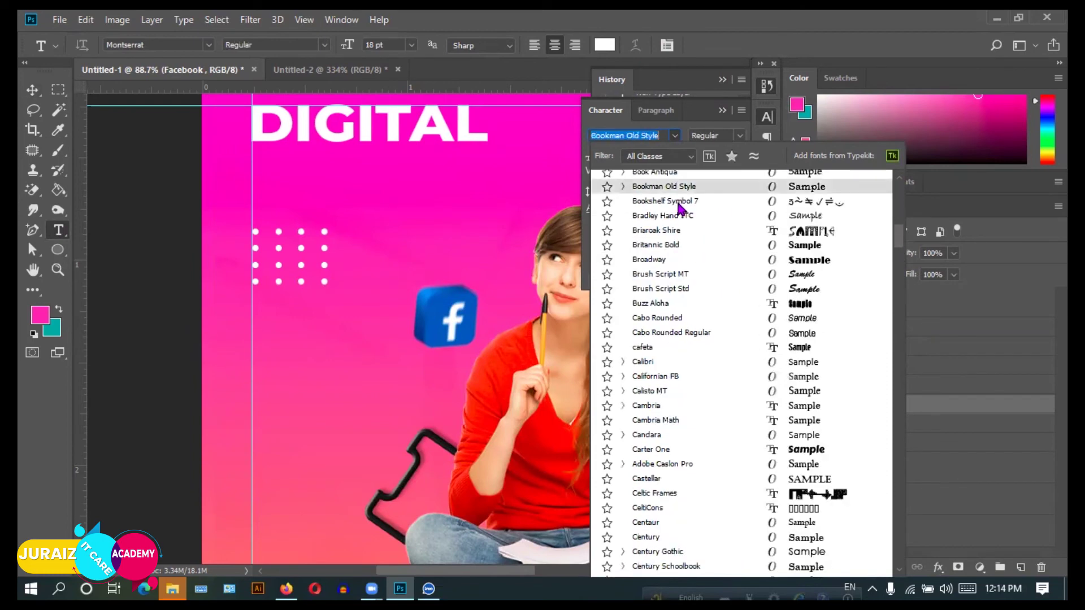
pyautogui.scroll(8, 680, 209)
pyautogui.scroll(8, 676, 210)
pyautogui.scroll(10, 681, 218)
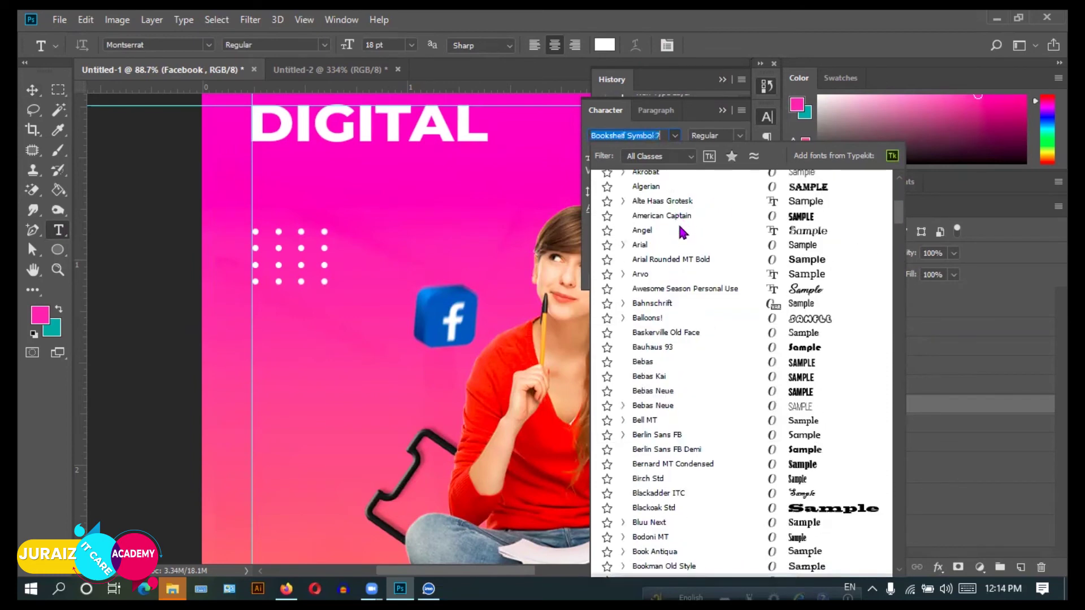
pyautogui.scroll(3, 678, 226)
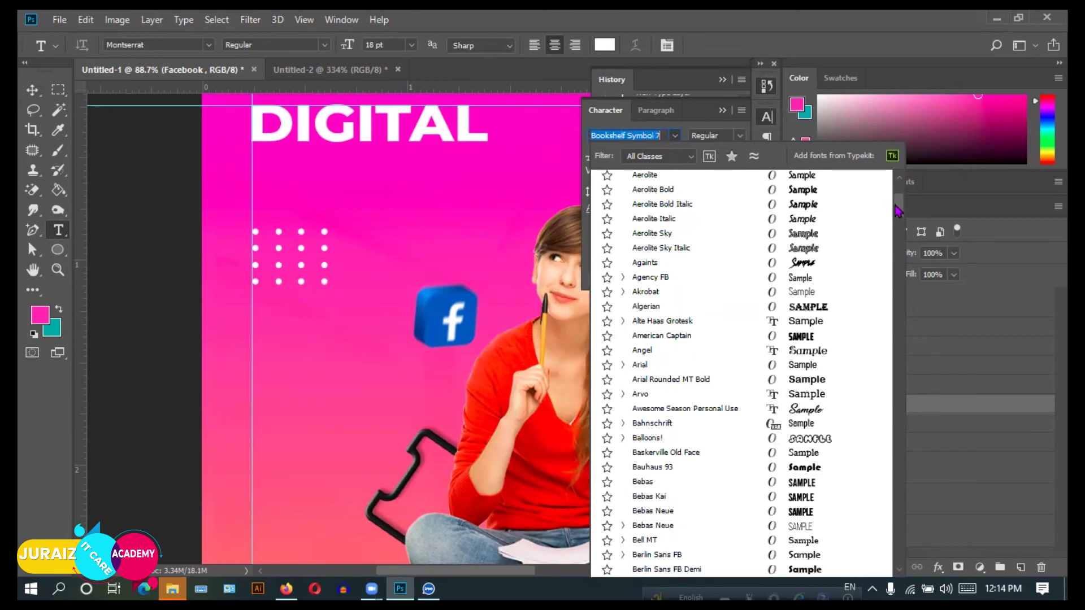
pyautogui.scroll(5, 685, 230)
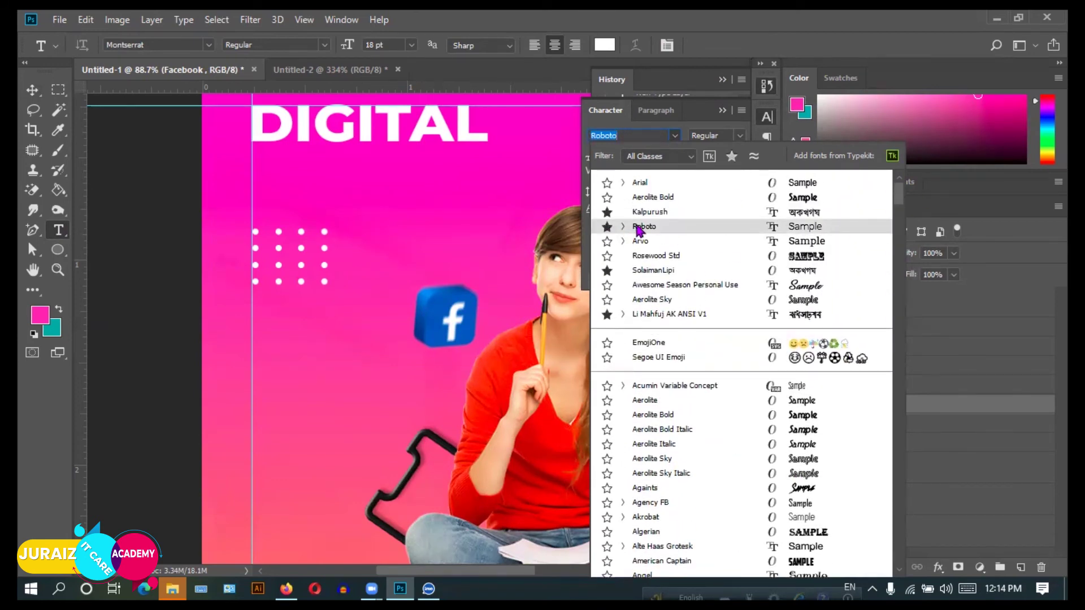
pyautogui.click(645, 227)
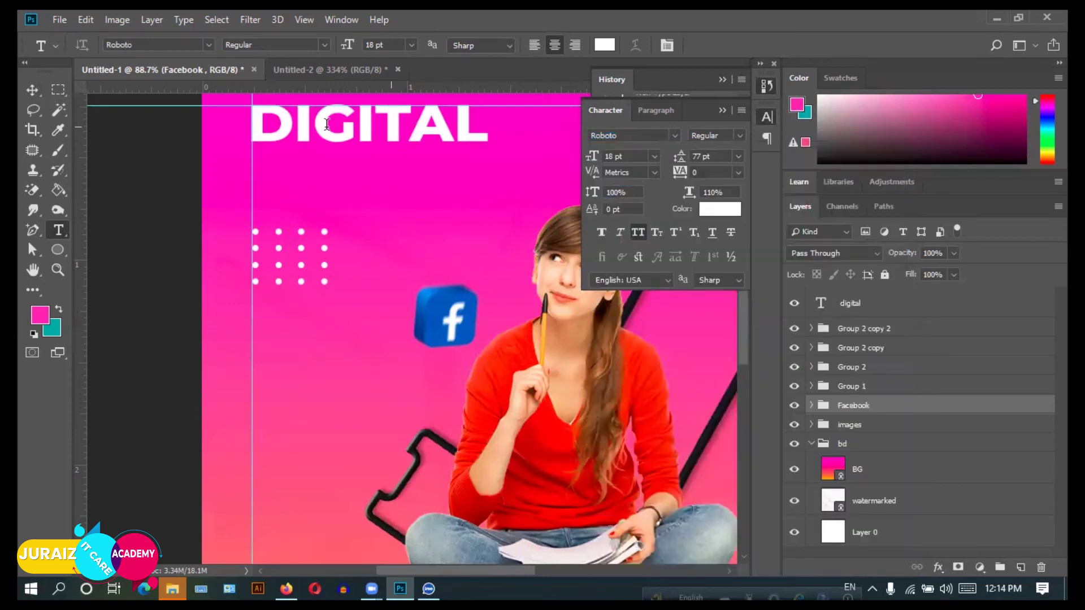
# Set the DIGITAL layer to Arial Regular and shift it slightly left.
pyautogui.click(29, 93)
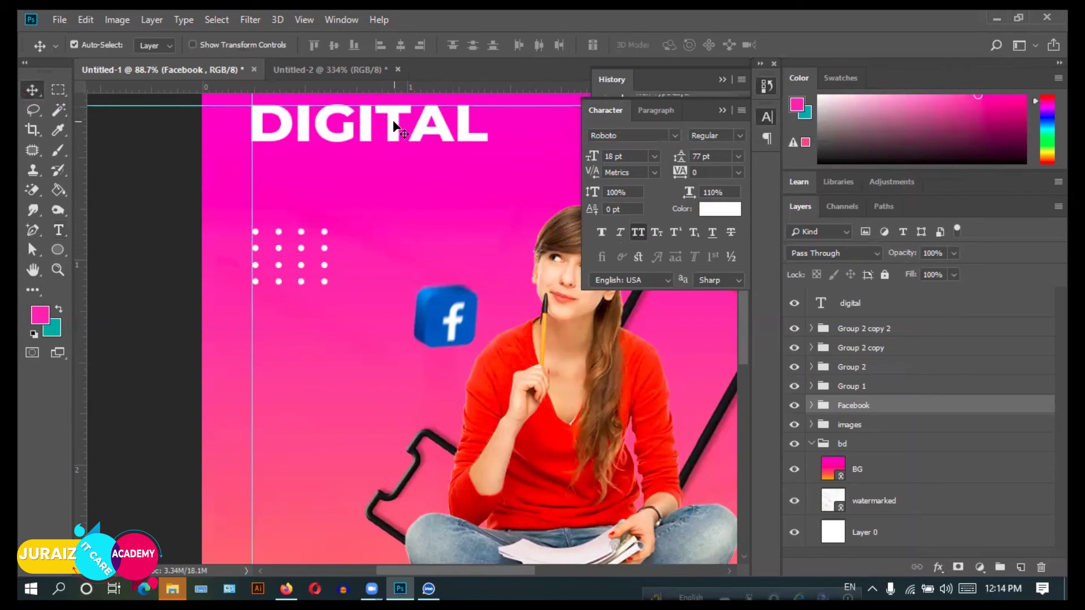
pyautogui.click(396, 125)
pyautogui.click(793, 303)
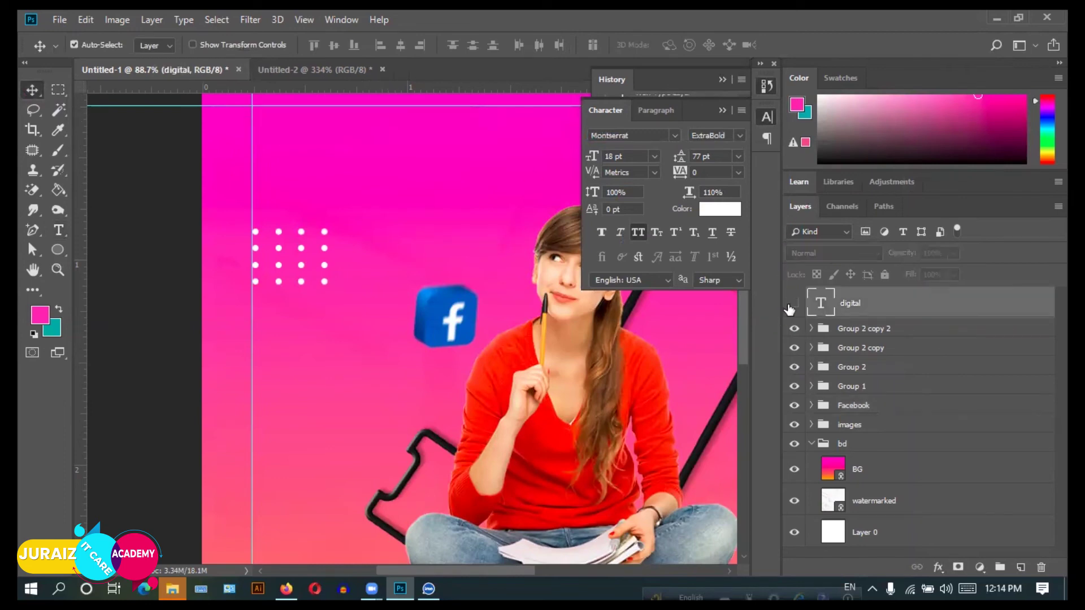
pyautogui.click(58, 230)
pyautogui.click(674, 135)
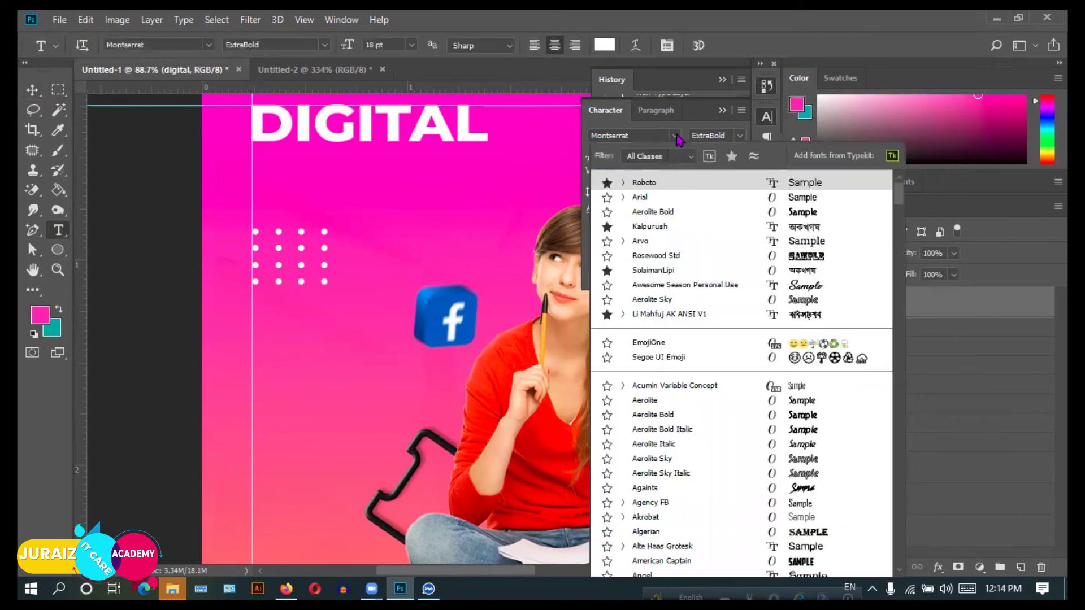
pyautogui.click(636, 199)
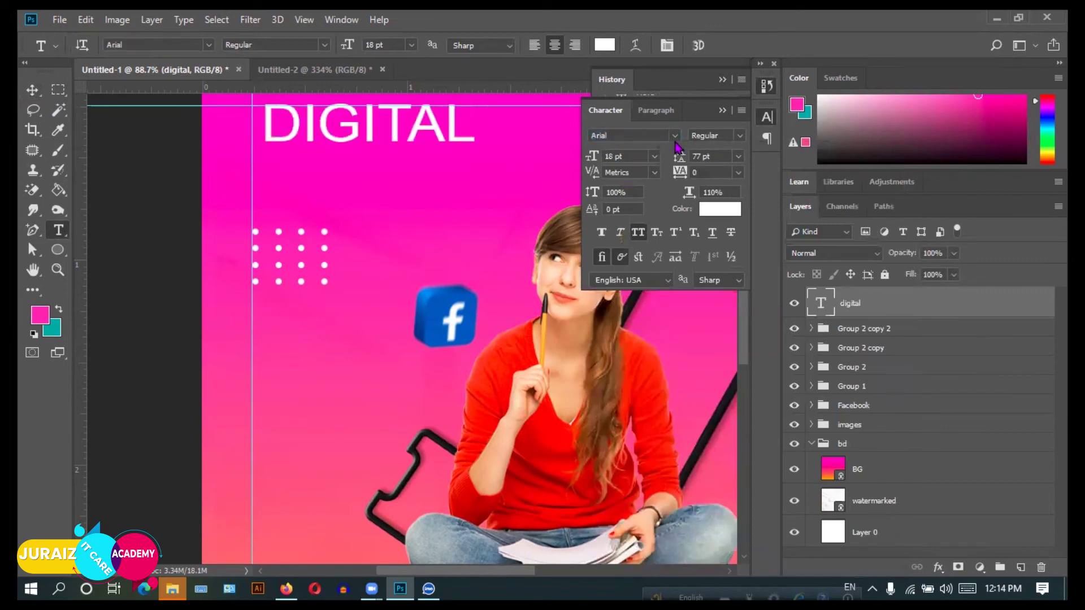
pyautogui.click(740, 136)
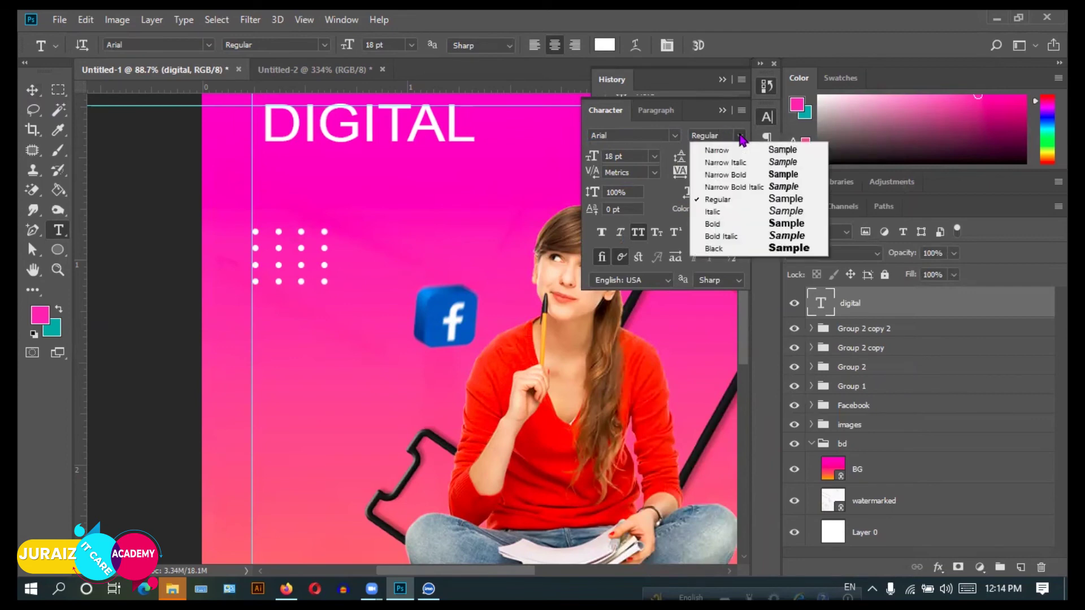
pyautogui.click(718, 199)
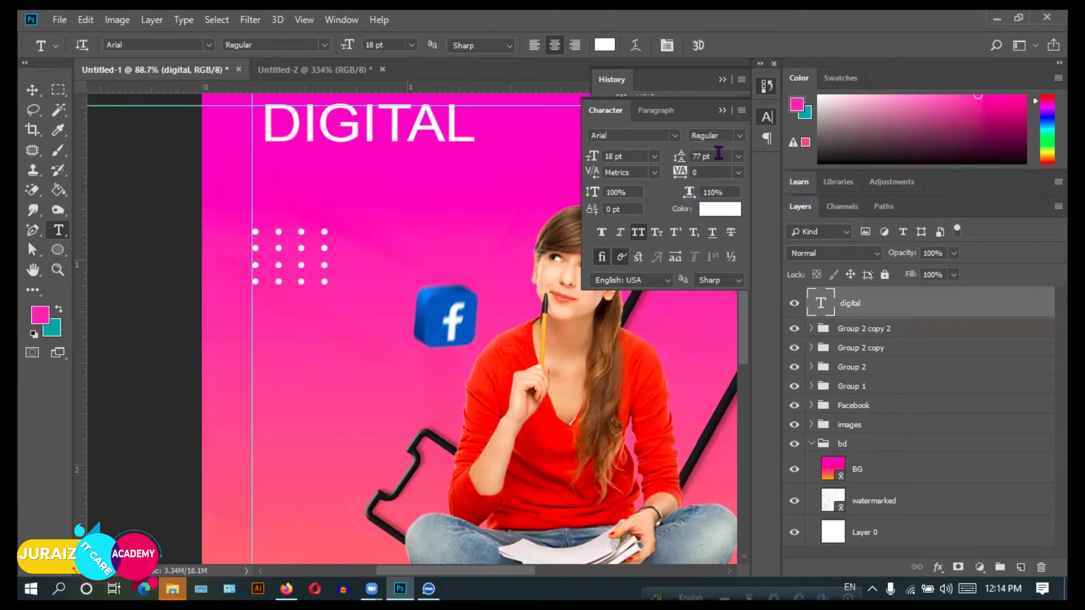
pyautogui.click(723, 112)
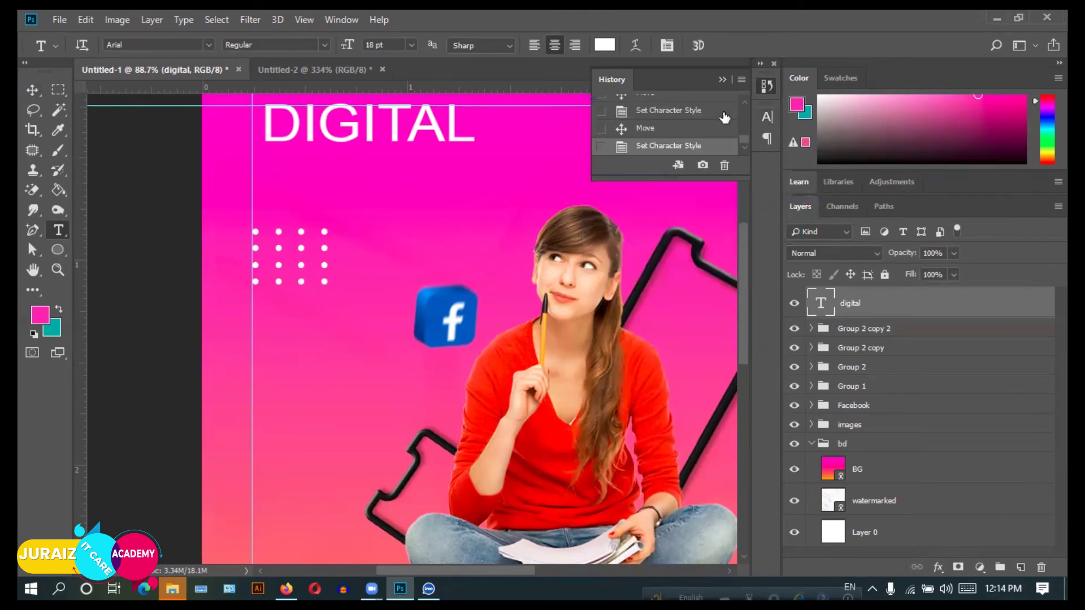
pyautogui.click(32, 90)
pyautogui.moveTo(369, 129); pyautogui.dragTo(356, 129)
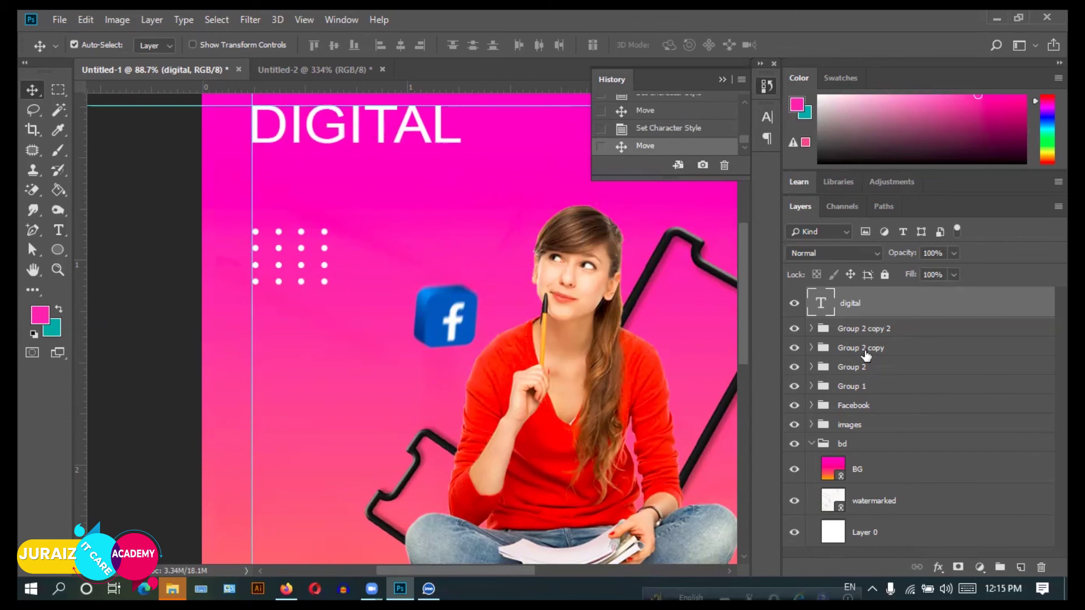
# Add a MARKETING text line below DIGITAL and commit it.
pyautogui.click(58, 231)
pyautogui.click(279, 183)
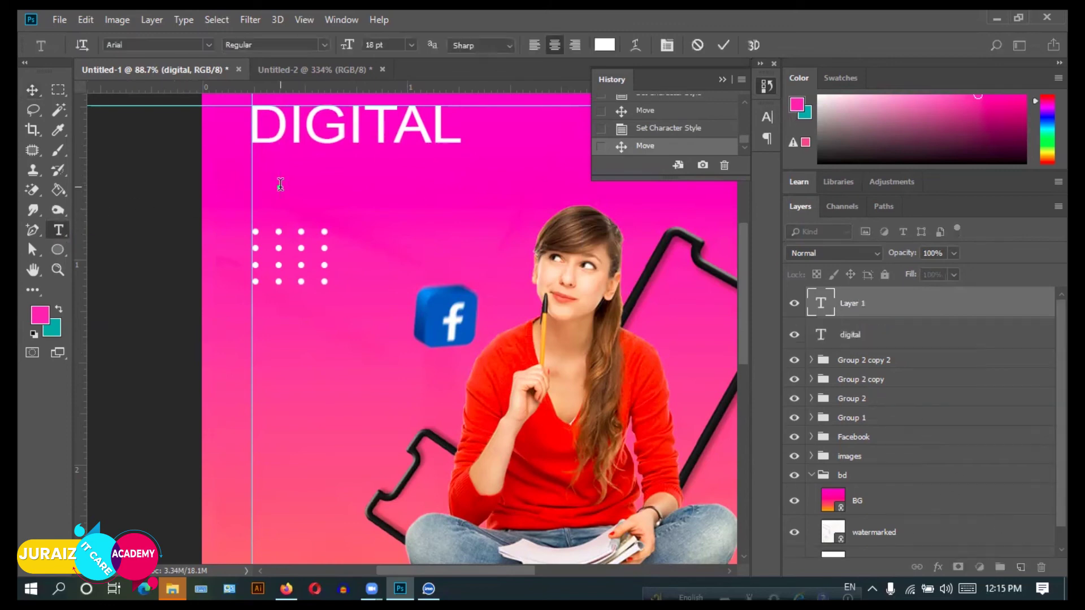
pyautogui.write('M')
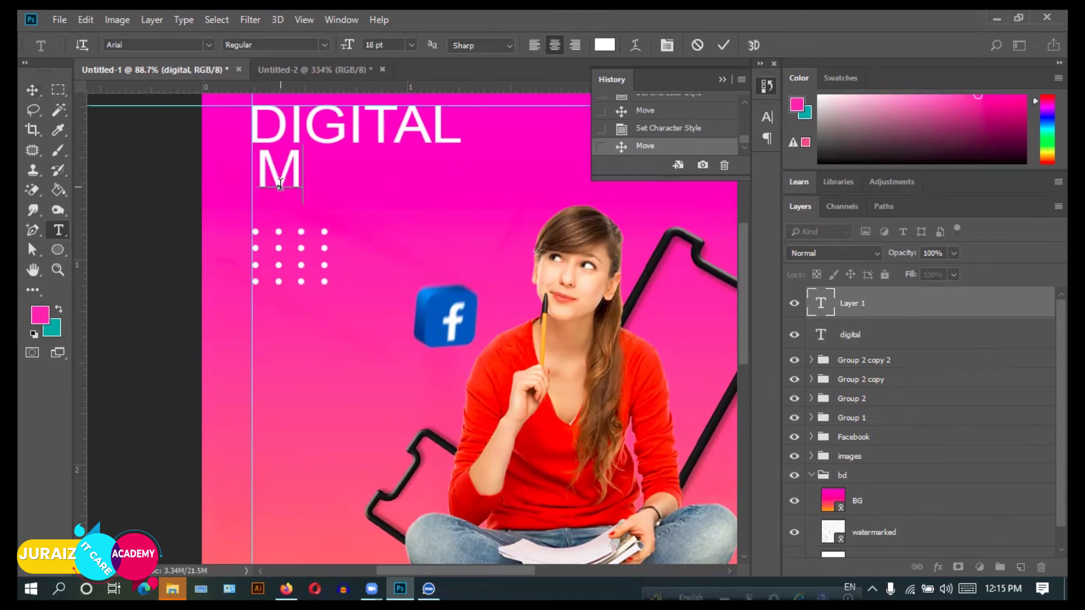
pyautogui.write('A')
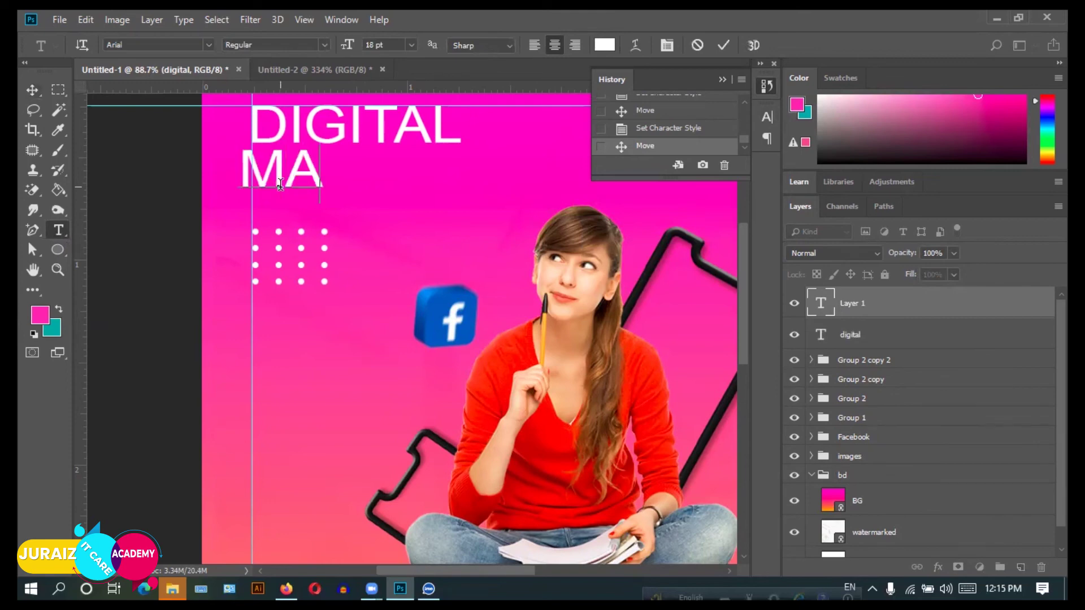
pyautogui.write('RK')
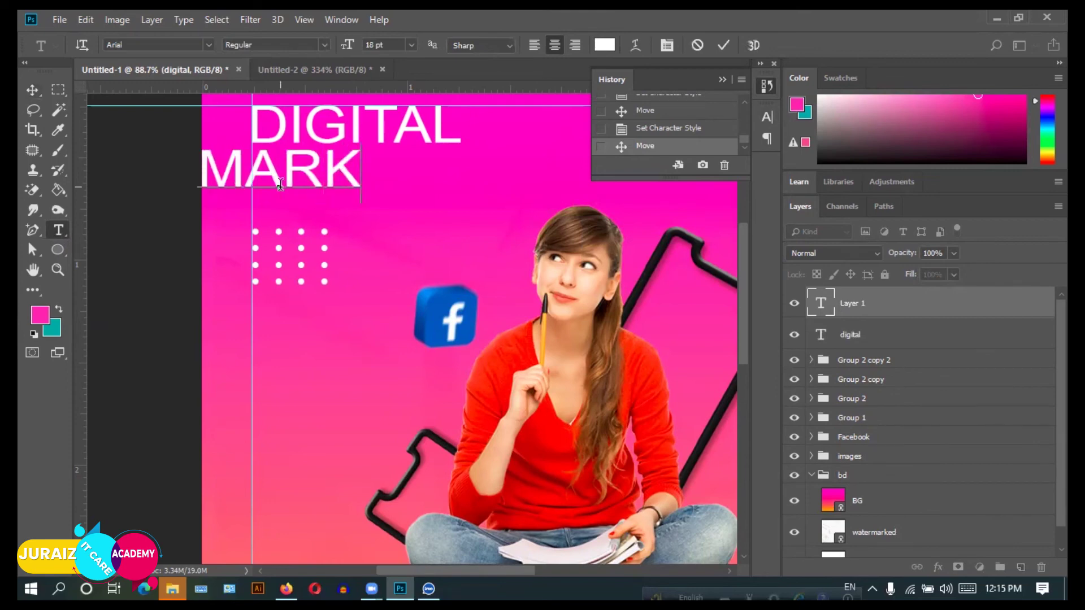
pyautogui.write('E')
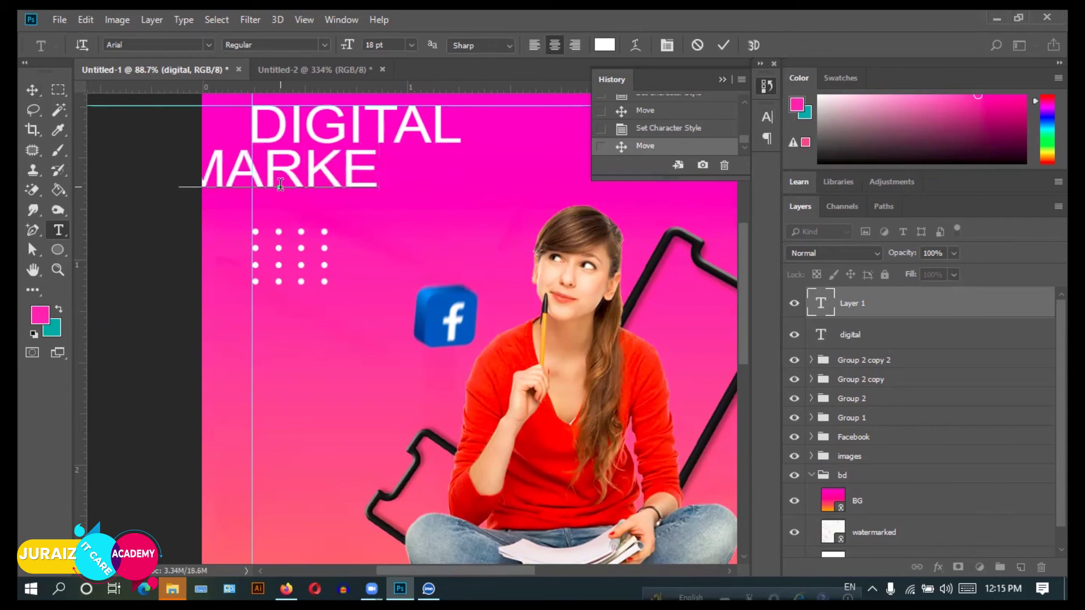
pyautogui.write('TI')
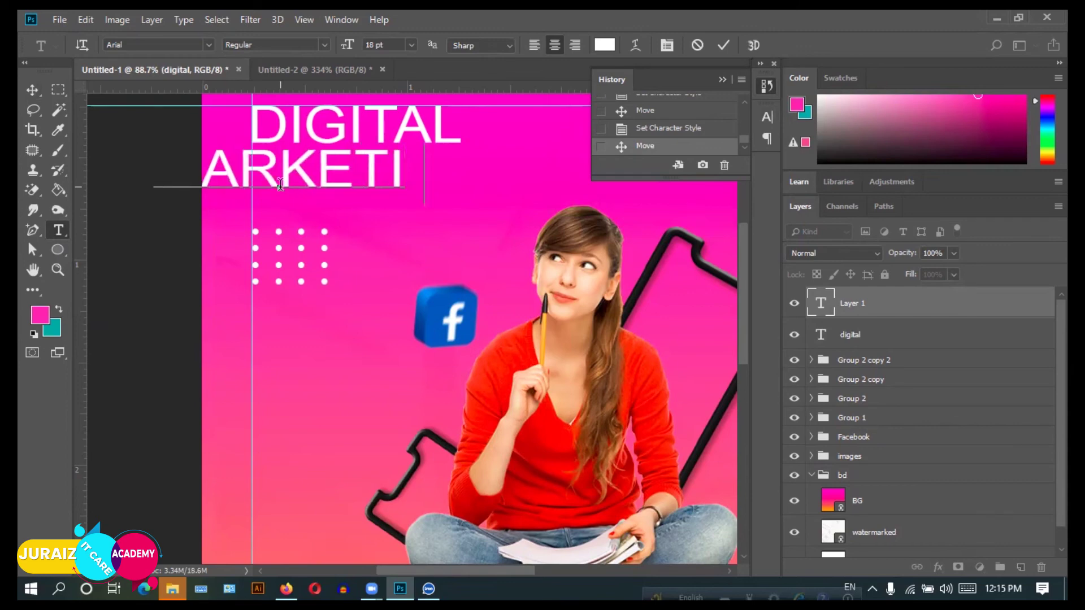
pyautogui.write('NG')
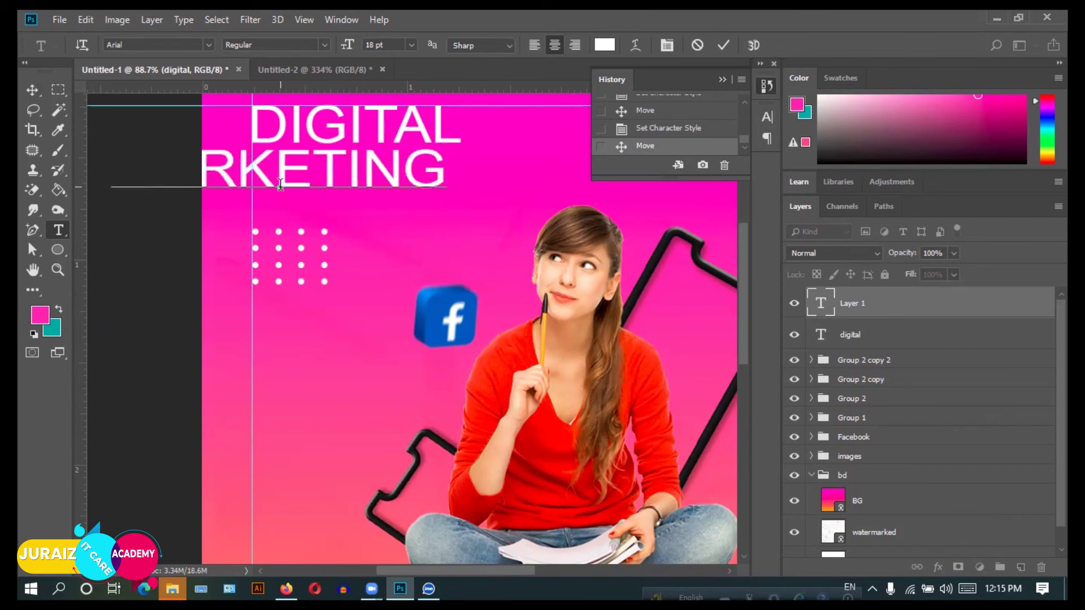
pyautogui.click(724, 49)
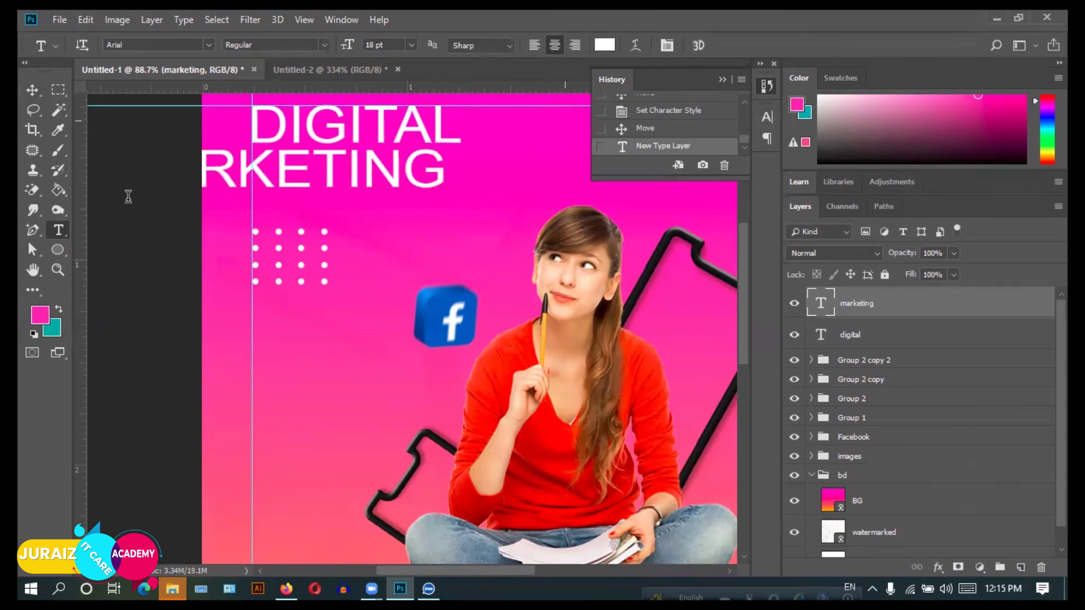
# Add an AGENCY text line below MARKETING and commit it.
pyautogui.click(34, 91)
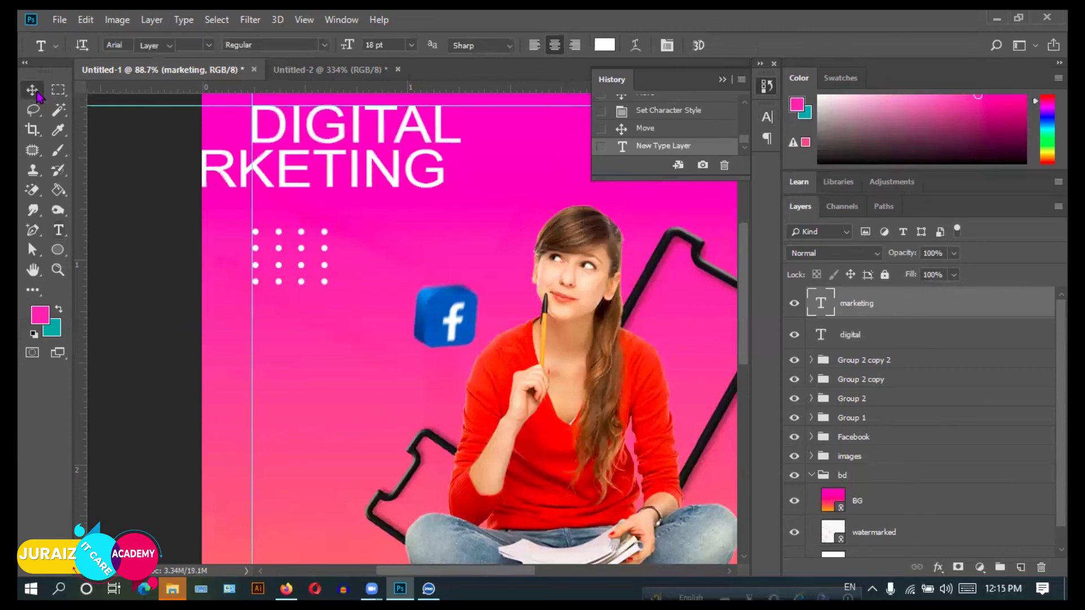
pyautogui.click(58, 231)
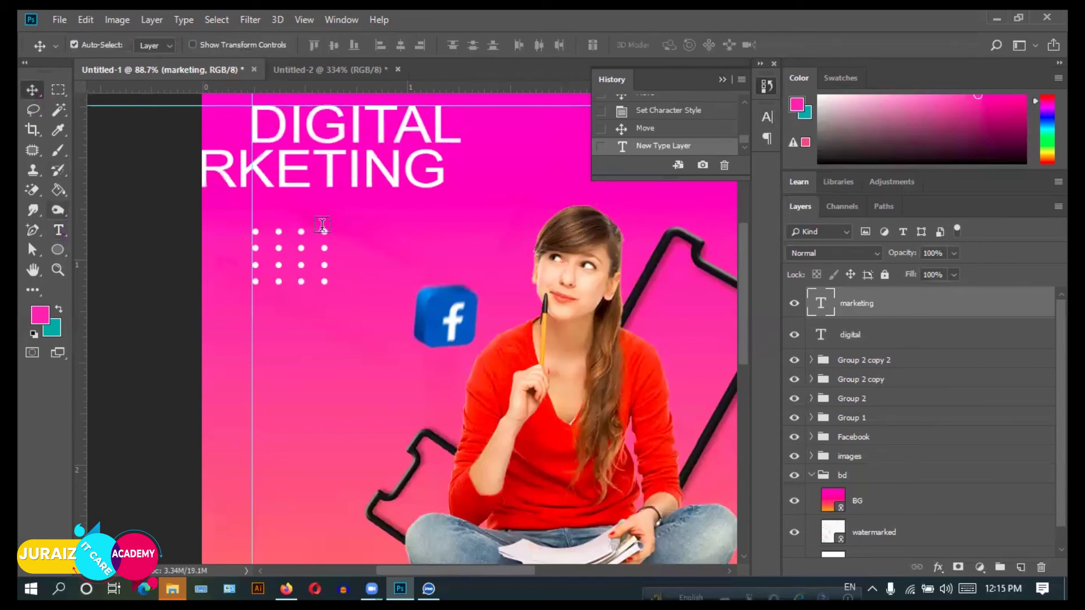
pyautogui.click(361, 224)
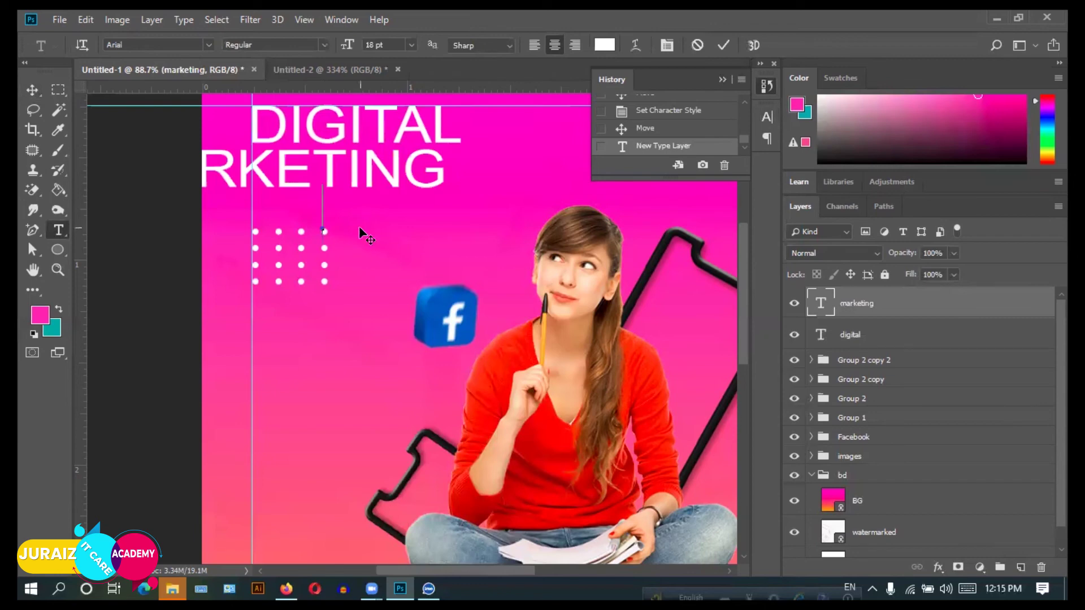
pyautogui.write('A')
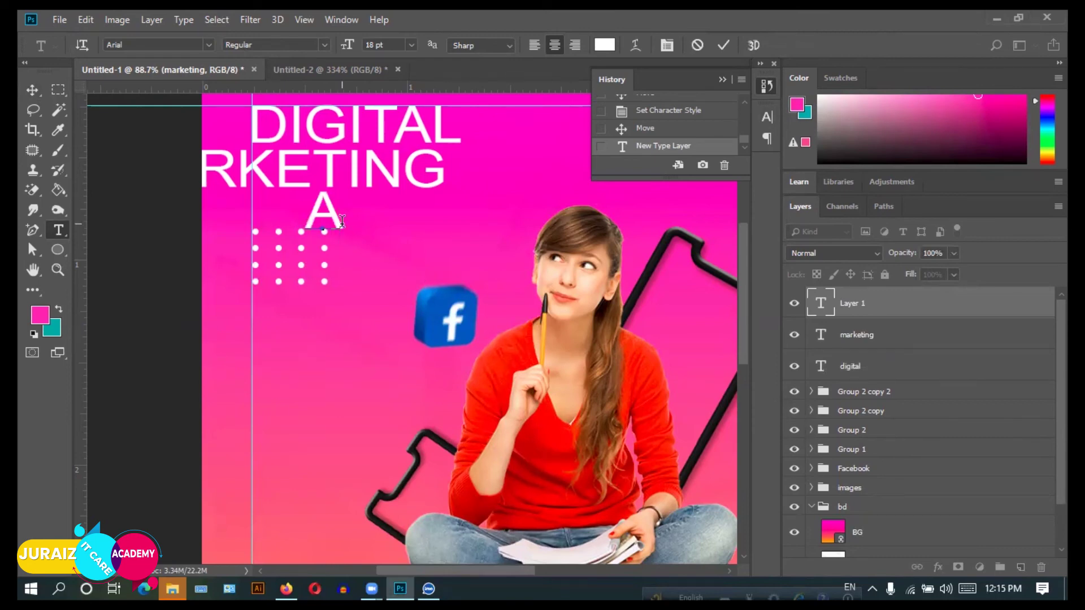
pyautogui.write('G')
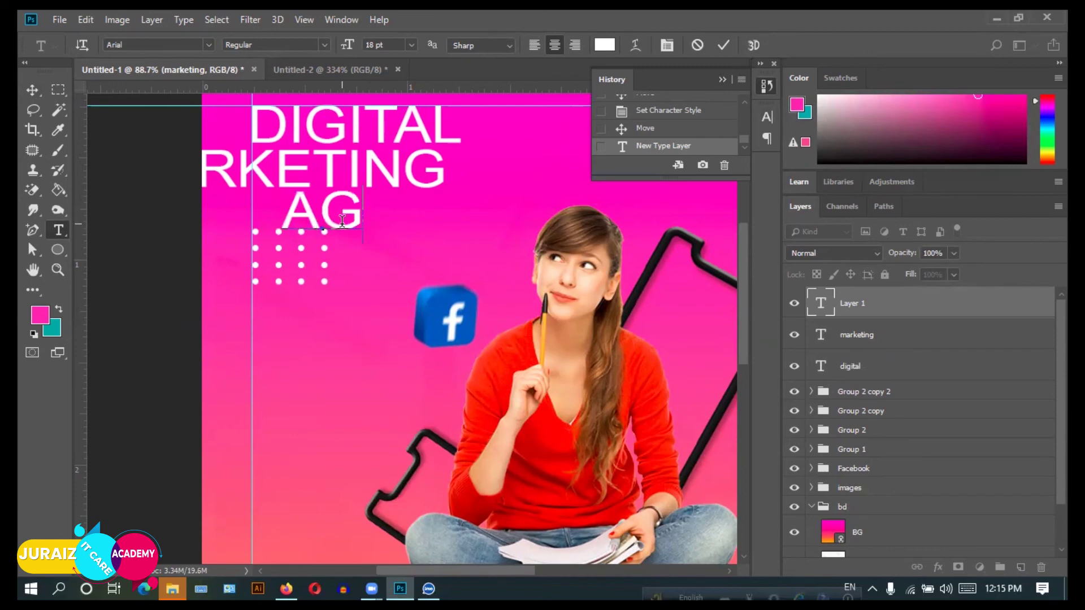
pyautogui.write('E')
pyautogui.write('N')
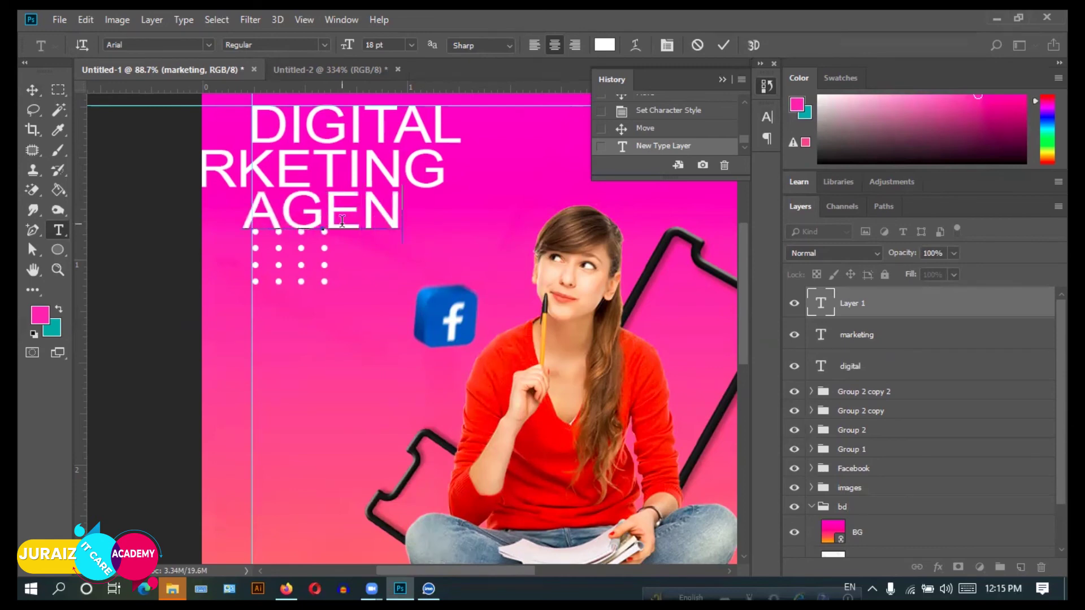
pyautogui.write('C')
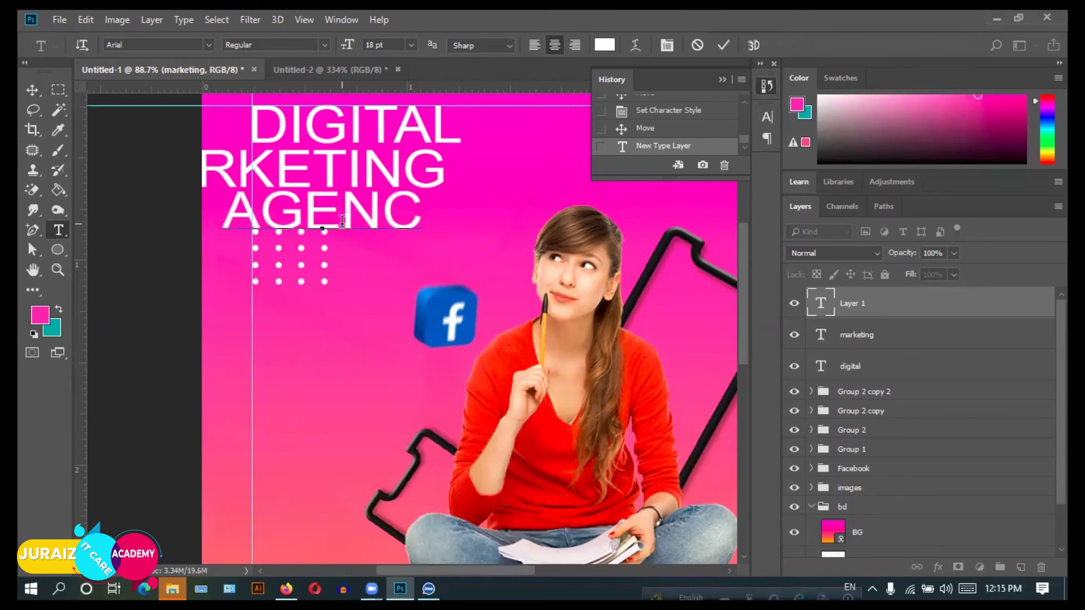
pyautogui.write('Y')
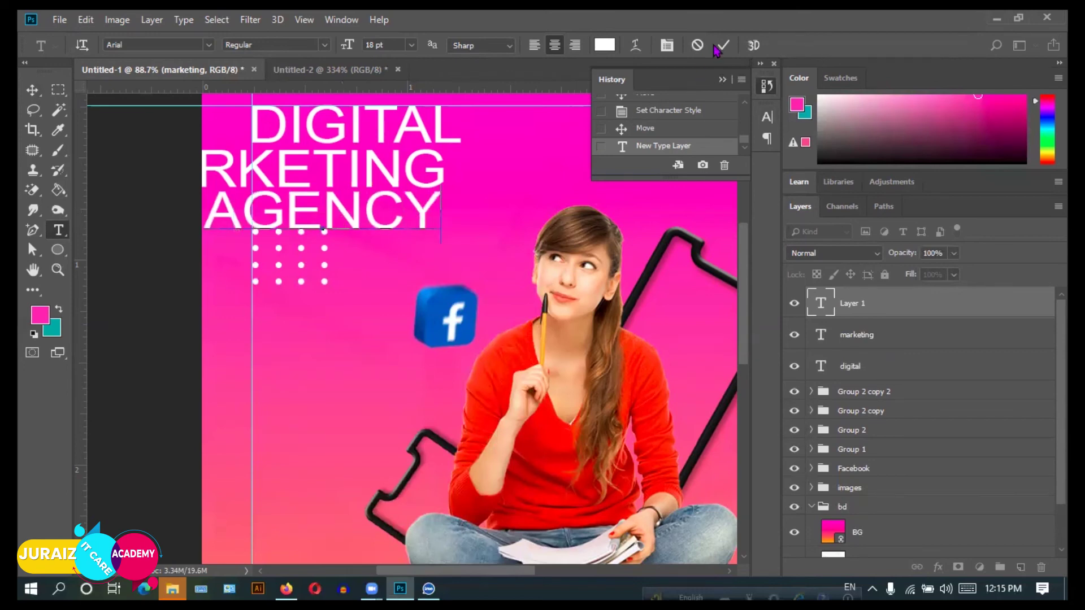
pyautogui.click(726, 45)
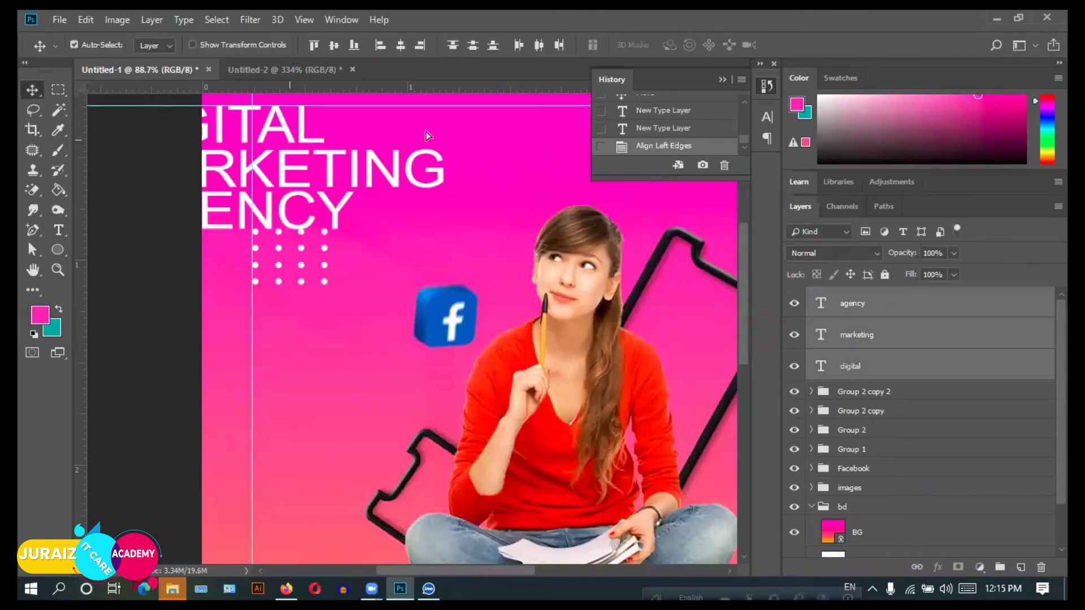
# Shift the heading lines right against the left guide, then select the MARKETING layer.
pyautogui.moveTo(428, 136); pyautogui.dragTo(423, 134)
pyautogui.moveTo(523, 238); pyautogui.dragTo(523, 238)
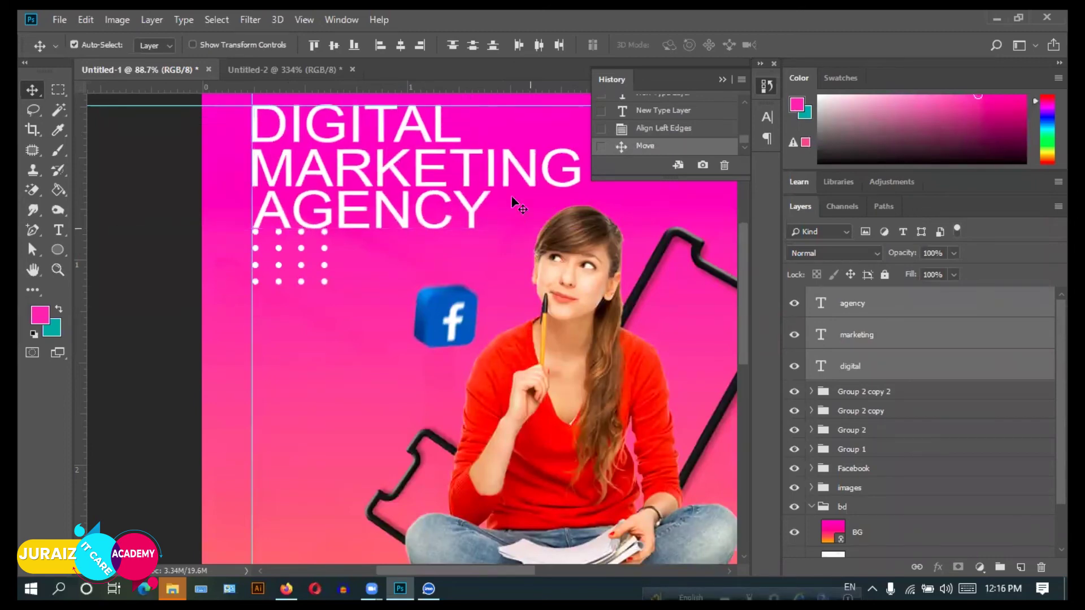
pyautogui.click(868, 334)
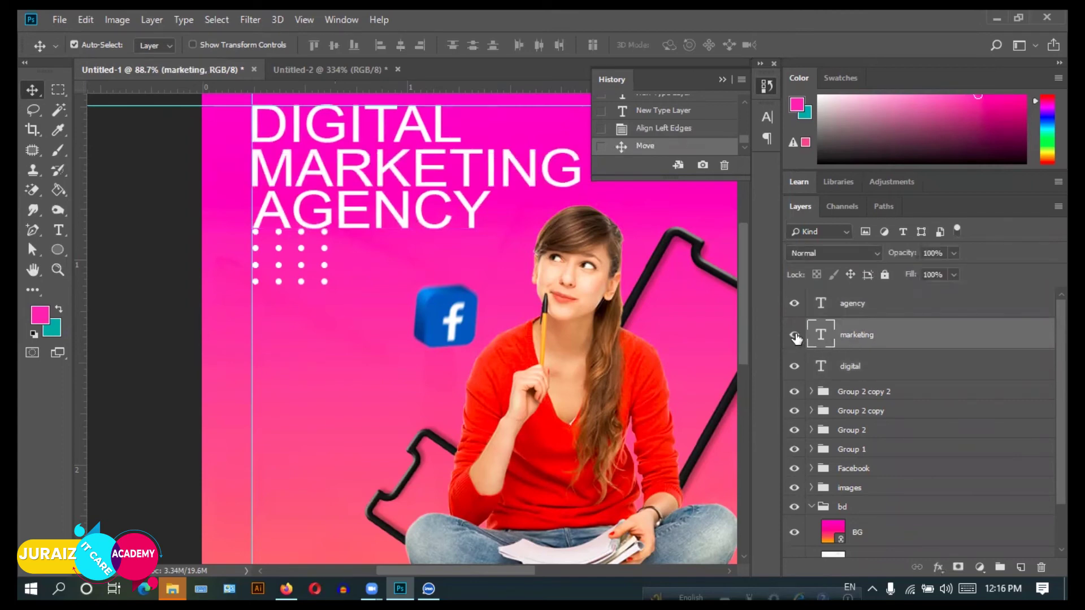
pyautogui.click(58, 230)
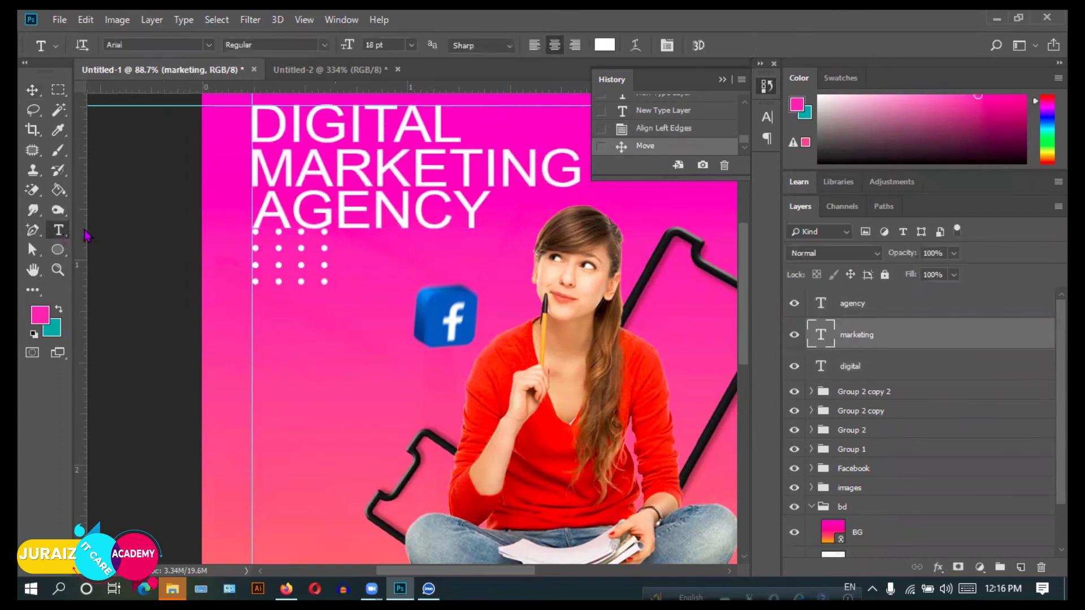
# Change the MARKETING text colour to bright yellow #ffea00.
pyautogui.click(605, 45)
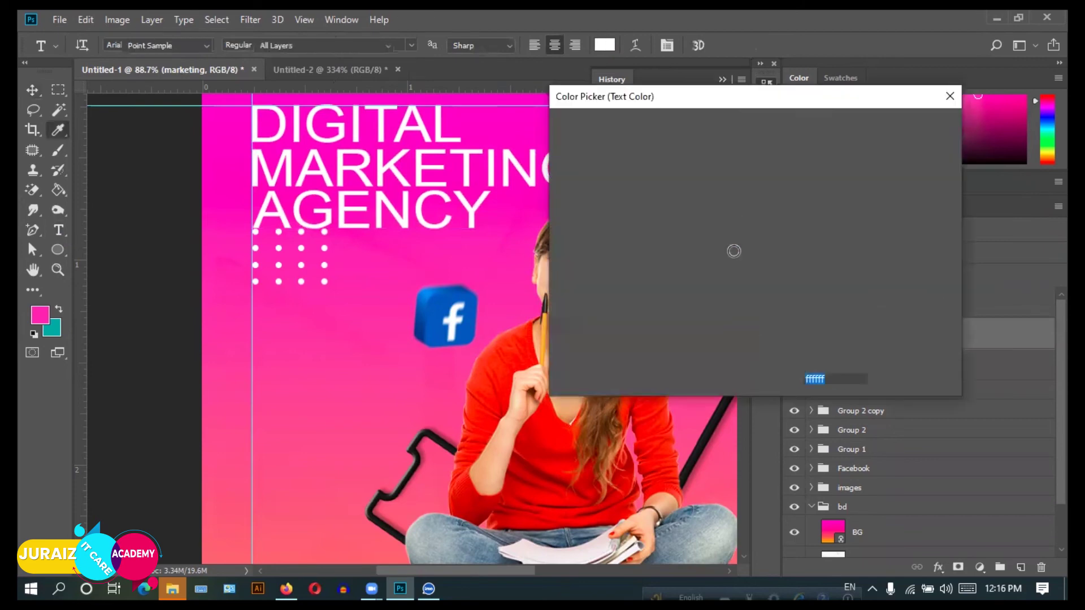
pyautogui.click(769, 297)
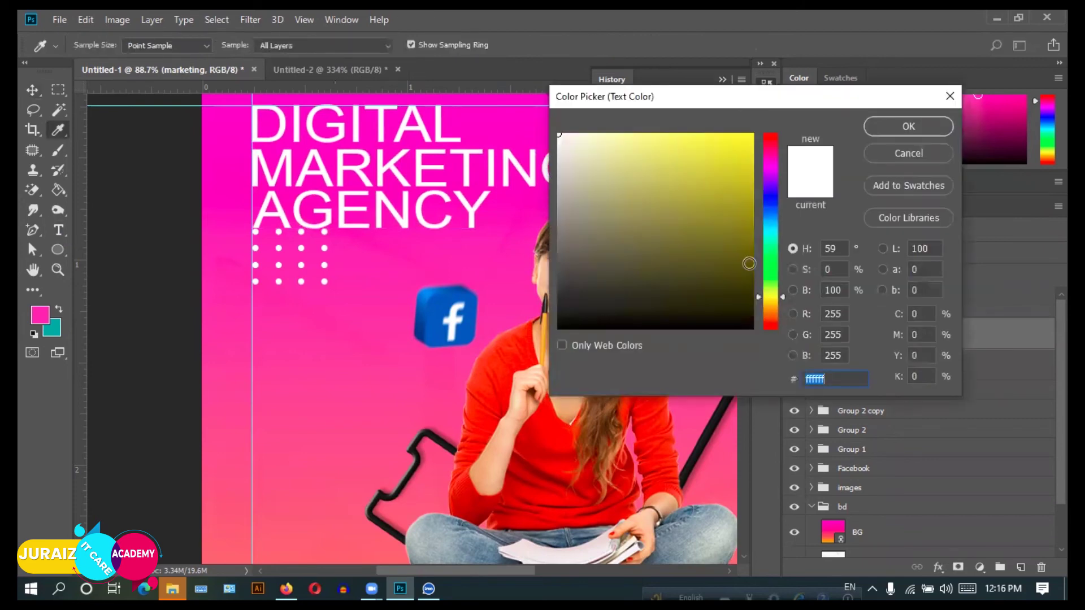
pyautogui.click(749, 264)
pyautogui.click(770, 299)
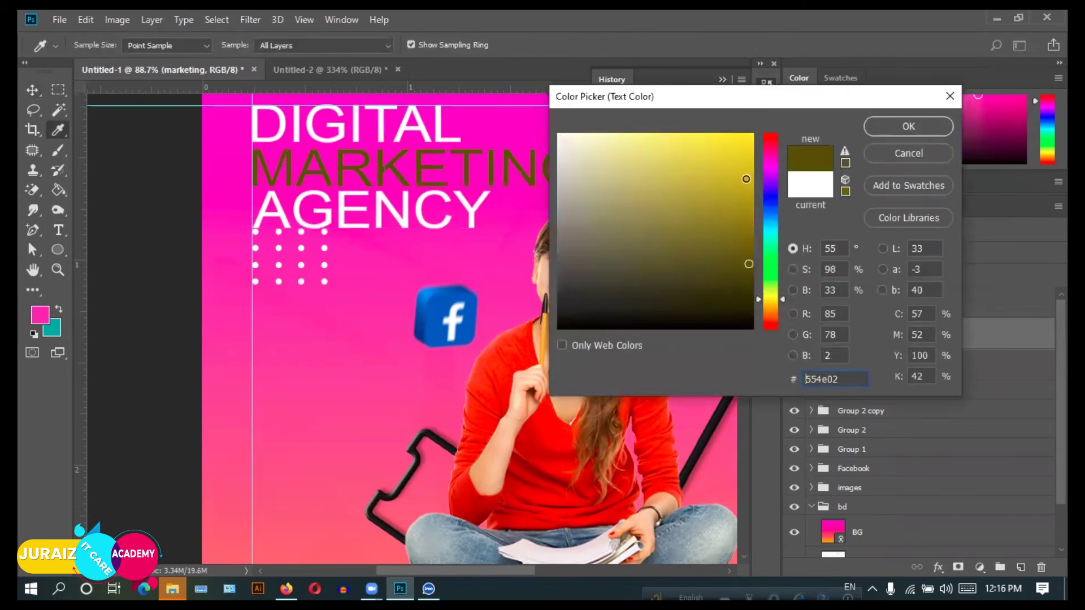
pyautogui.click(753, 134)
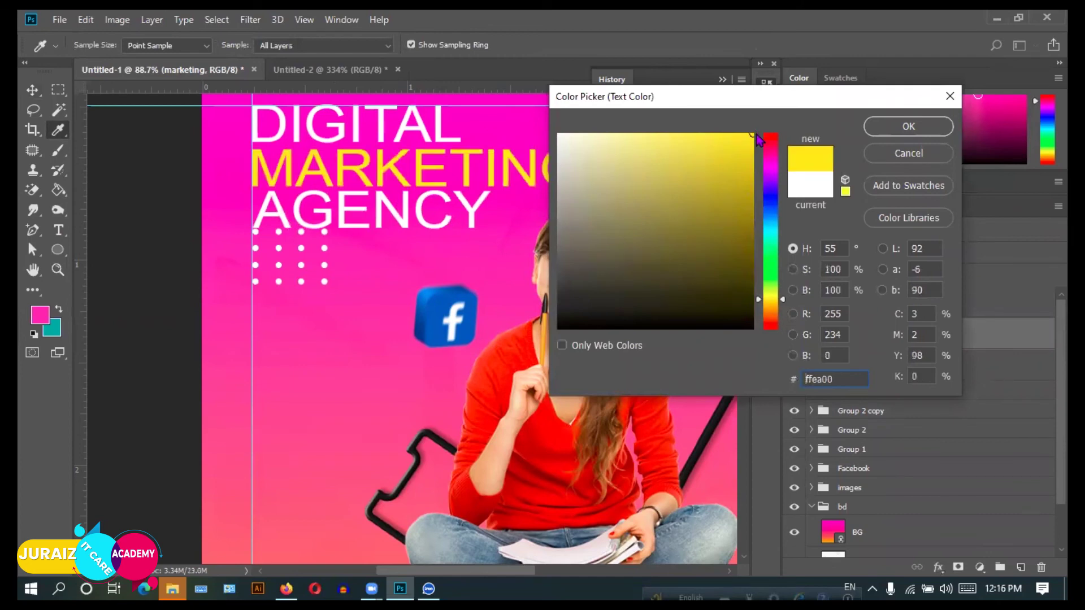
pyautogui.click(904, 125)
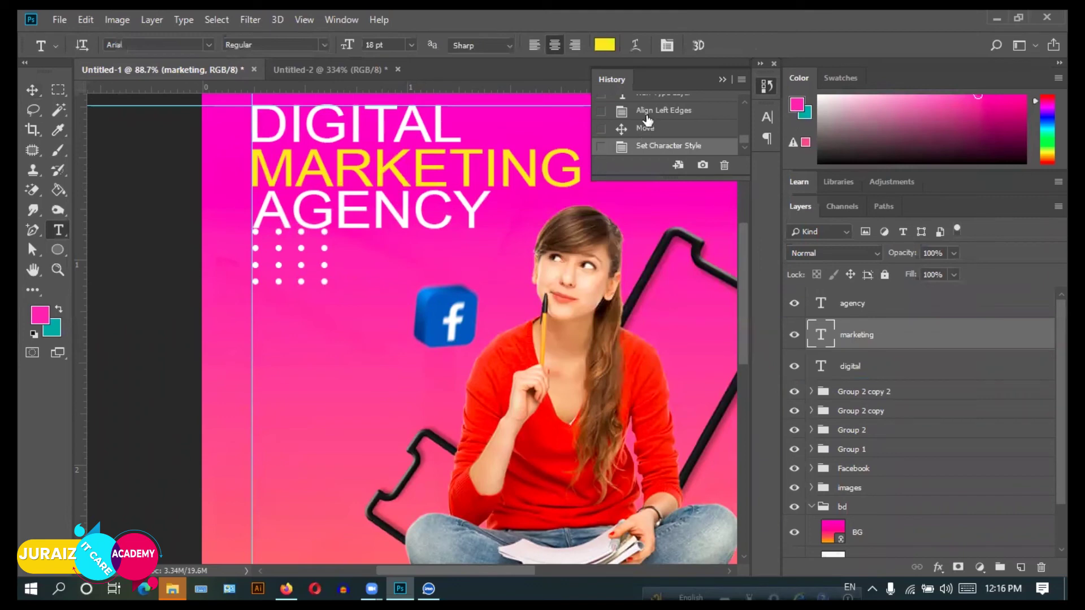
# Set the MARKETING font style to Bold.
pyautogui.click(668, 48)
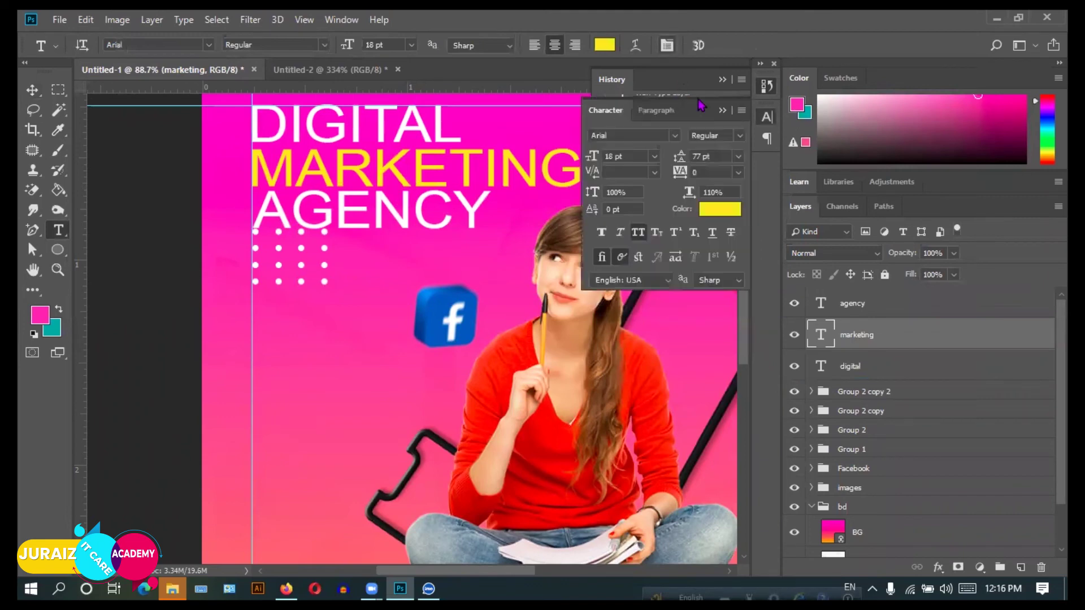
pyautogui.click(740, 136)
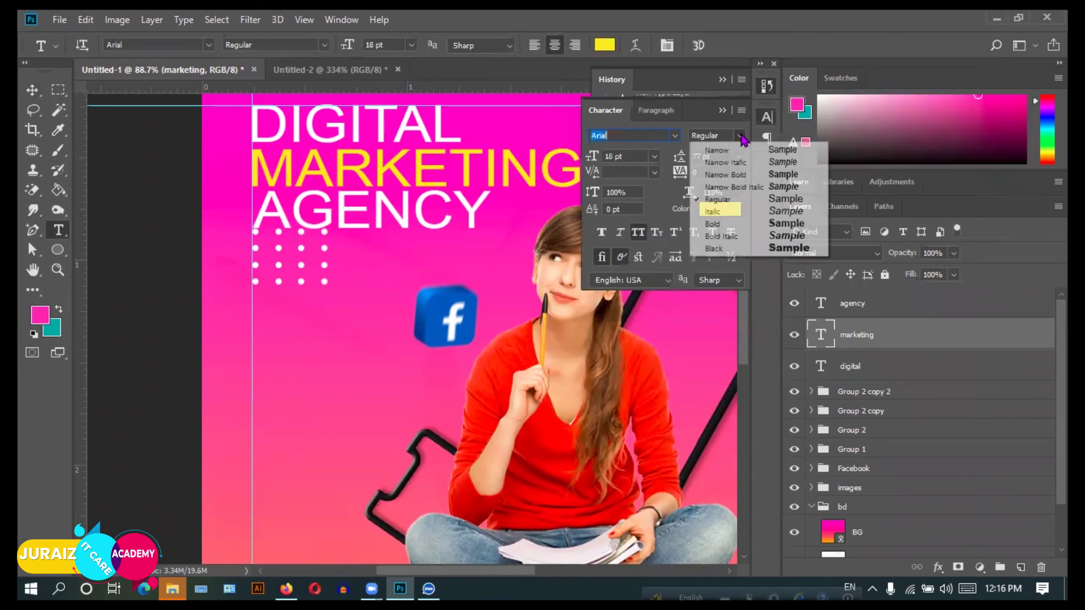
pyautogui.click(719, 229)
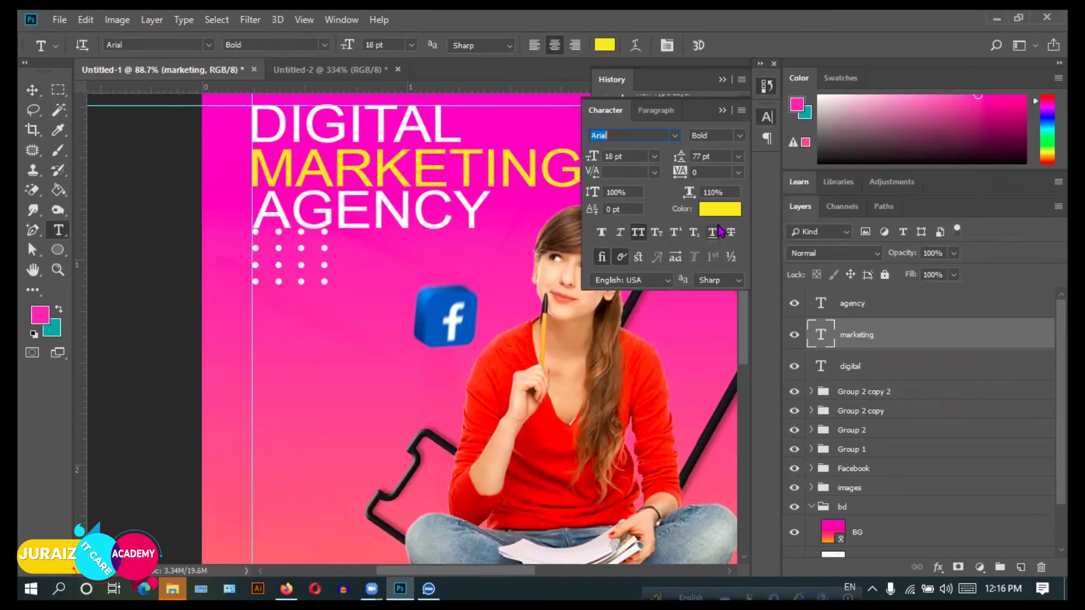
pyautogui.click(723, 112)
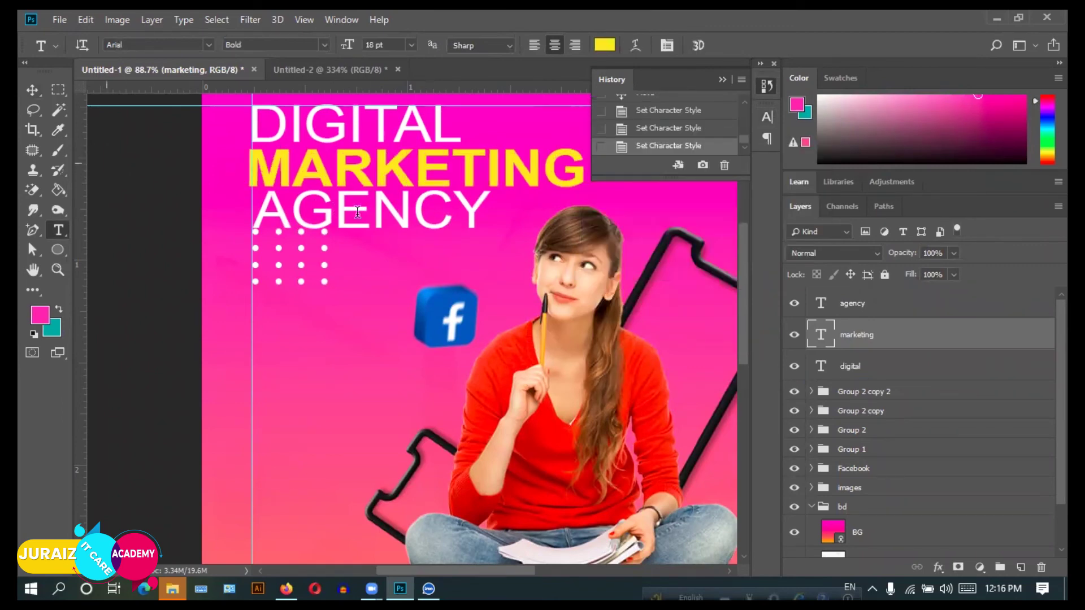
# Try Bold on AGENCY, then return it to Regular weight.
pyautogui.click(870, 308)
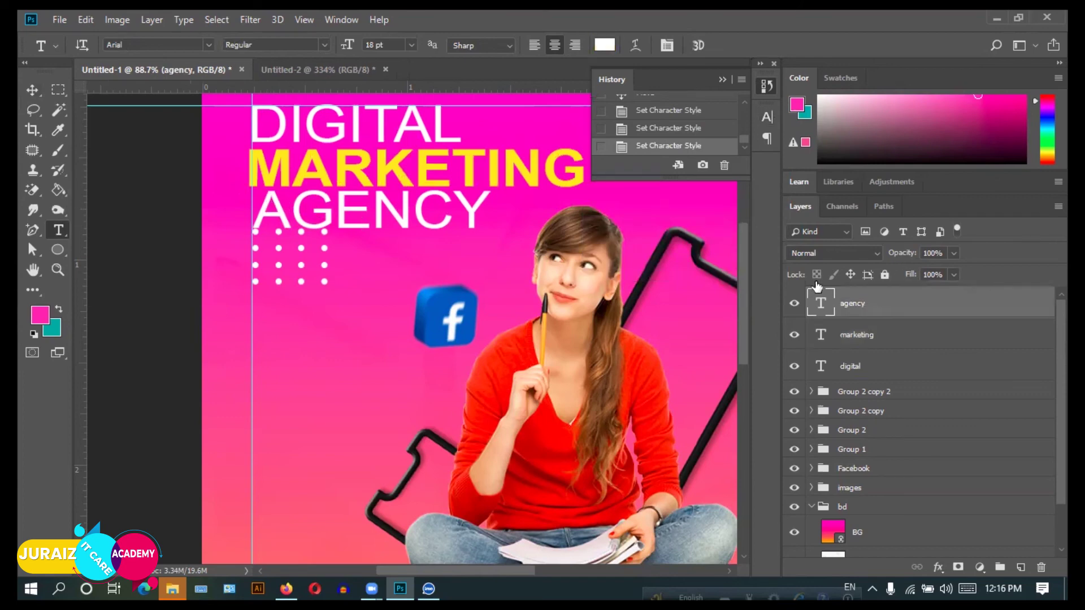
pyautogui.click(667, 45)
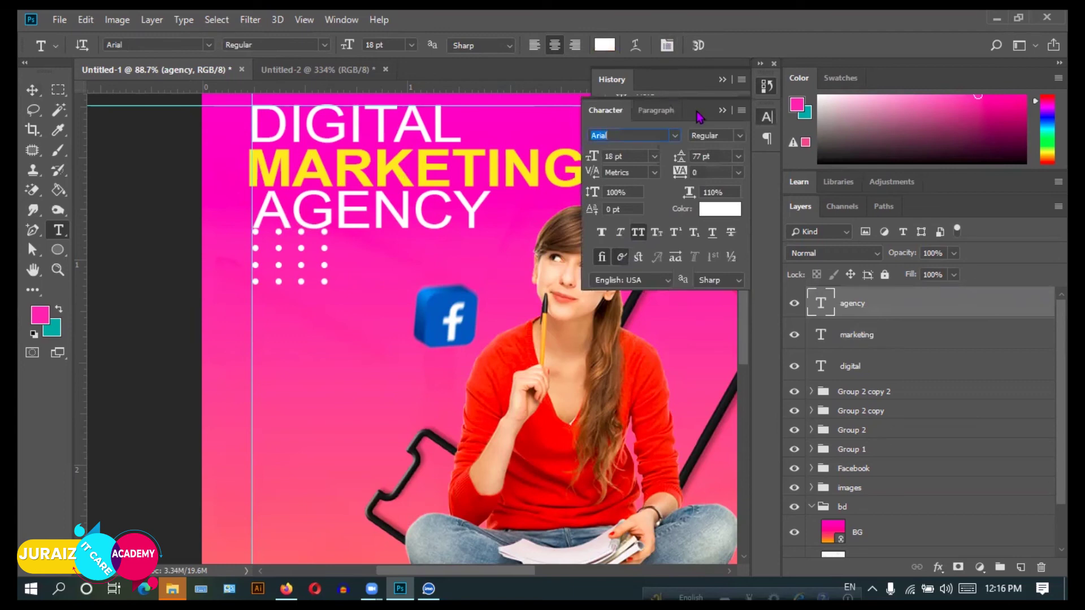
pyautogui.click(739, 136)
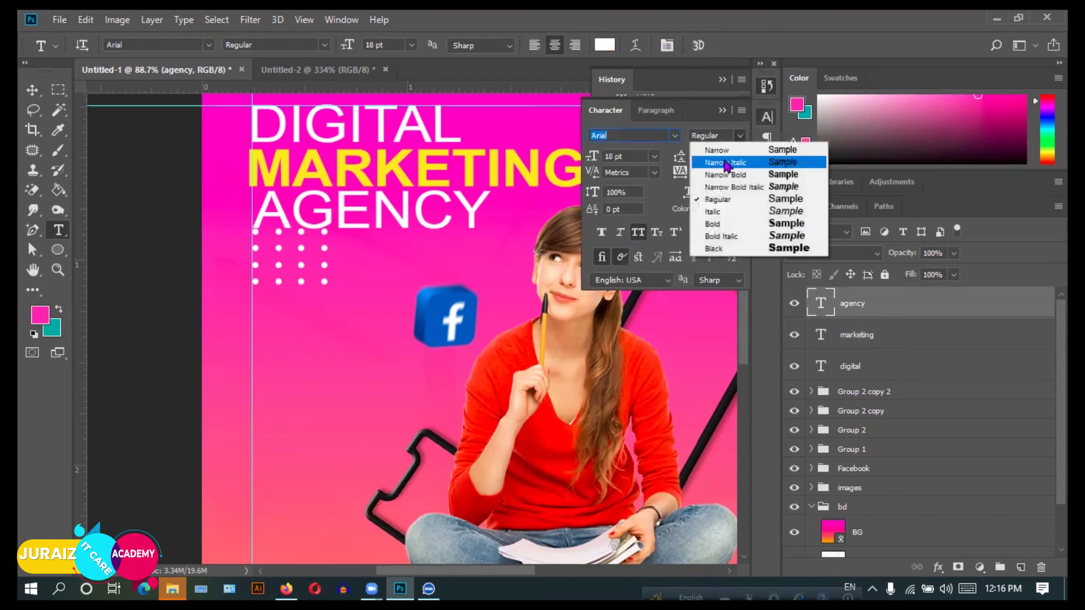
pyautogui.click(720, 227)
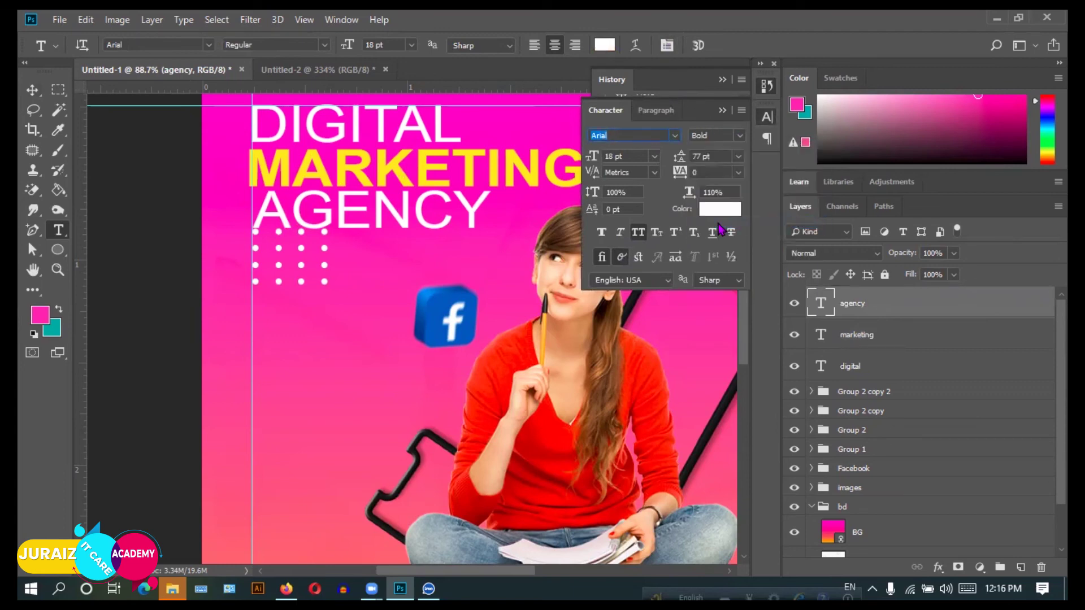
pyautogui.doubleClick(795, 305)
pyautogui.click(723, 112)
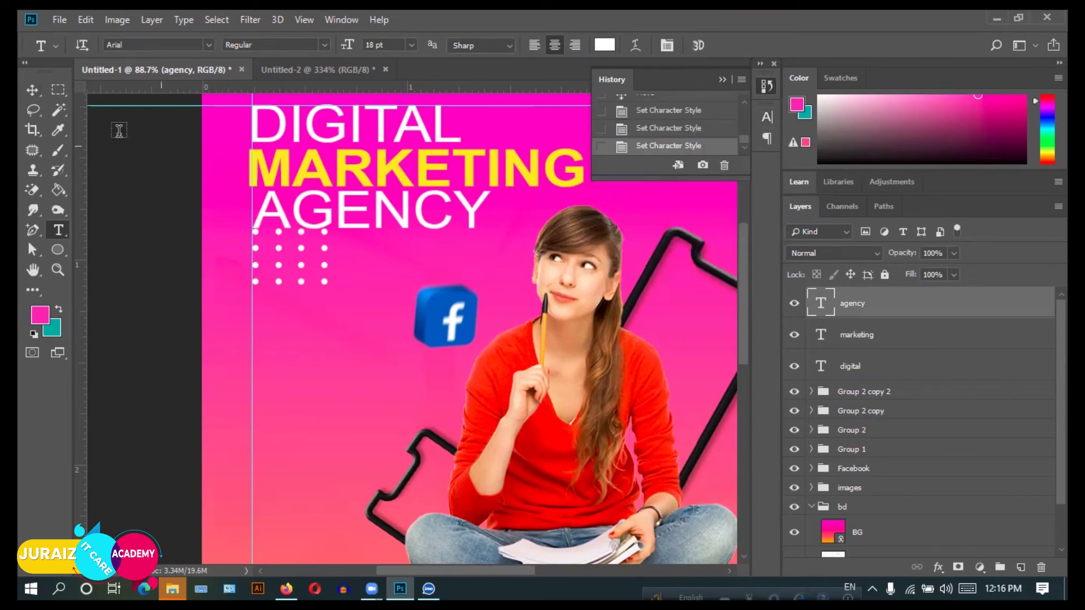
# Hide AGENCY to compare weights and revisit the font style list.
pyautogui.press('v')
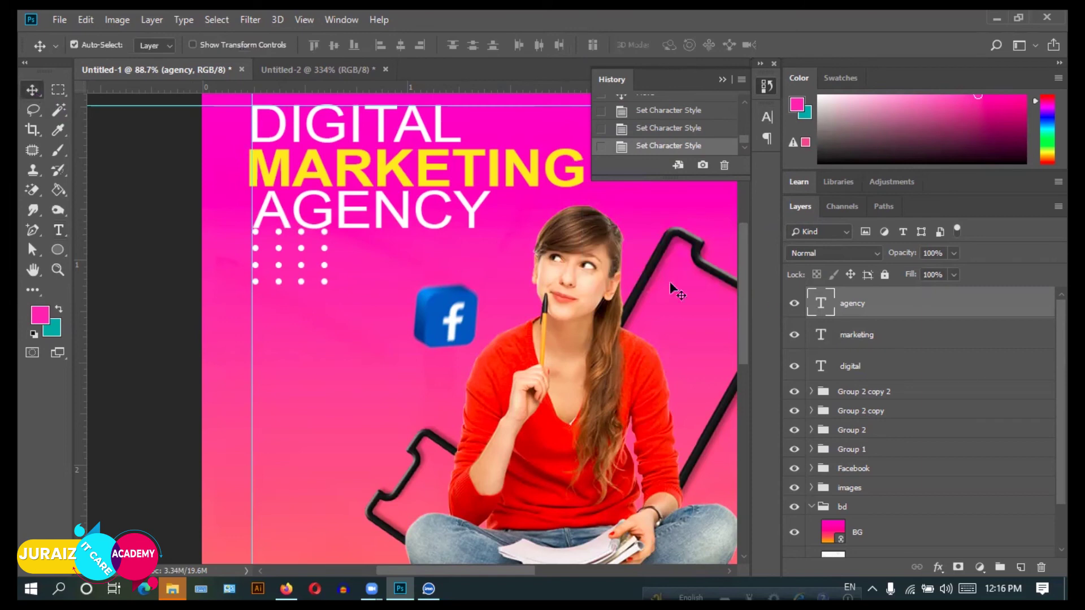
pyautogui.click(795, 305)
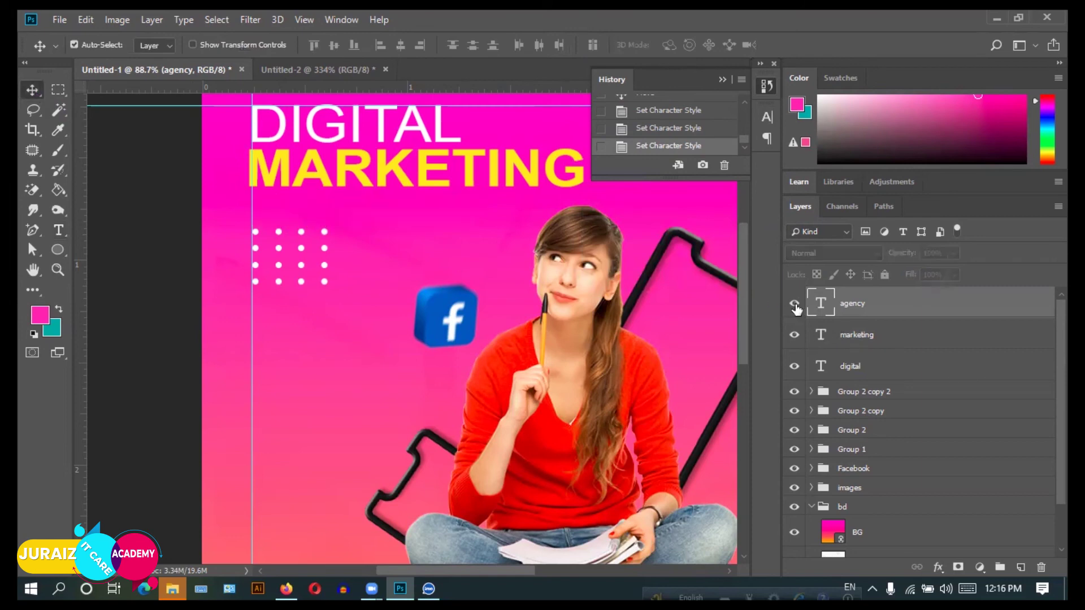
pyautogui.press('t')
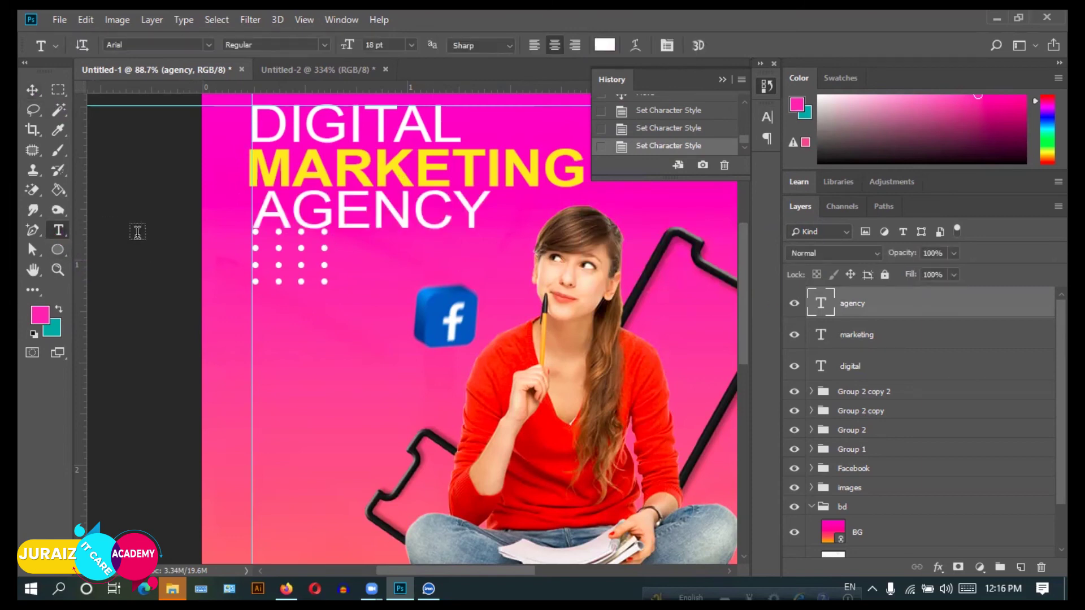
pyautogui.click(667, 45)
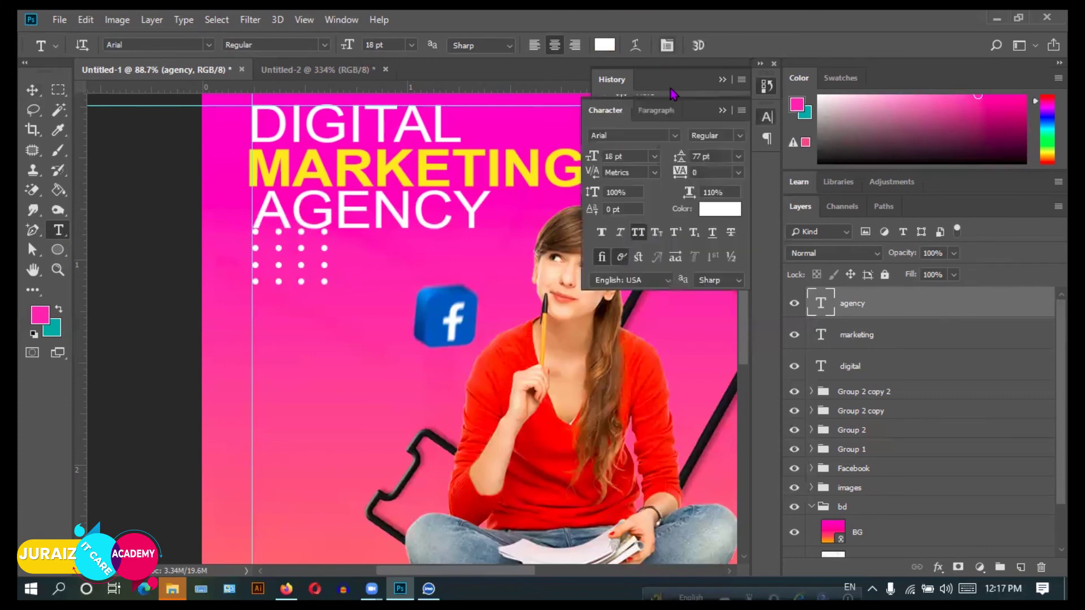
pyautogui.click(739, 136)
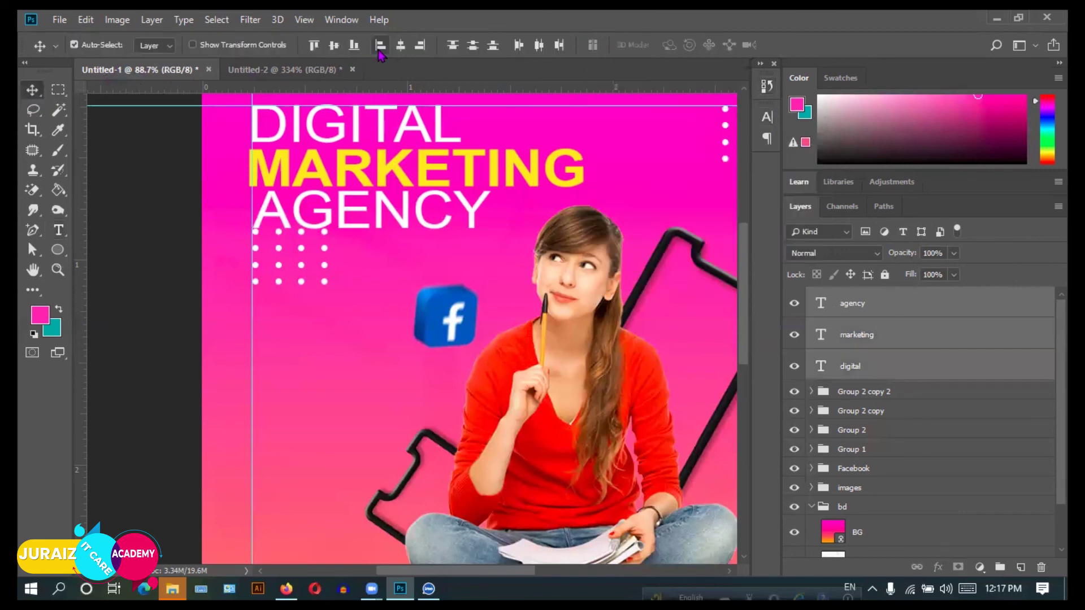
# Left-align the heading lines, nudge them right three times, and nudge AGENCY down once.
pyautogui.click(380, 50)
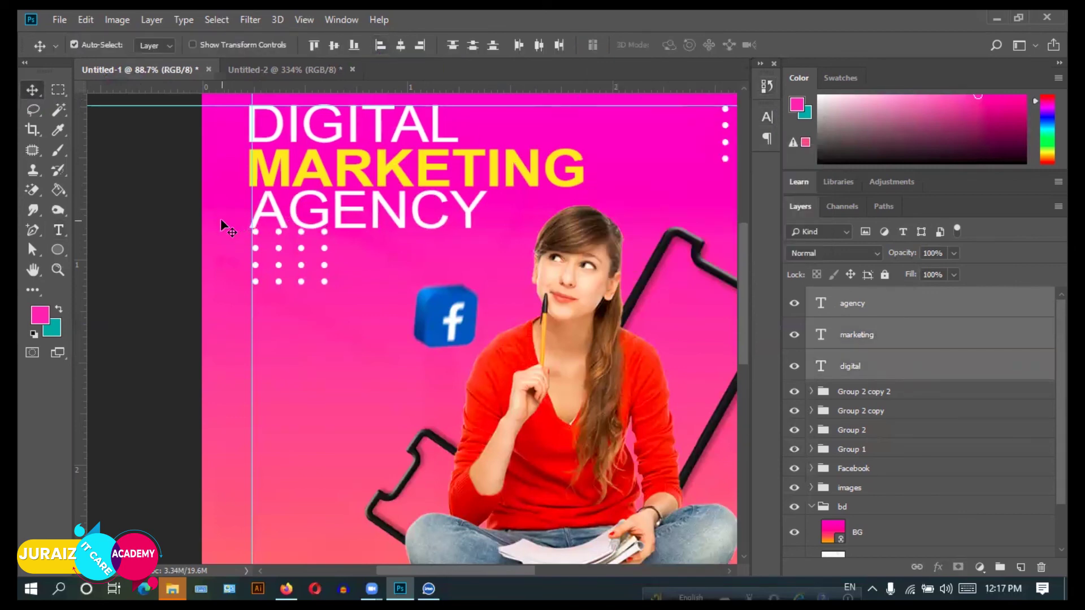
pyautogui.scroll(1, 189, 223)
pyautogui.scroll(3, 189, 223)
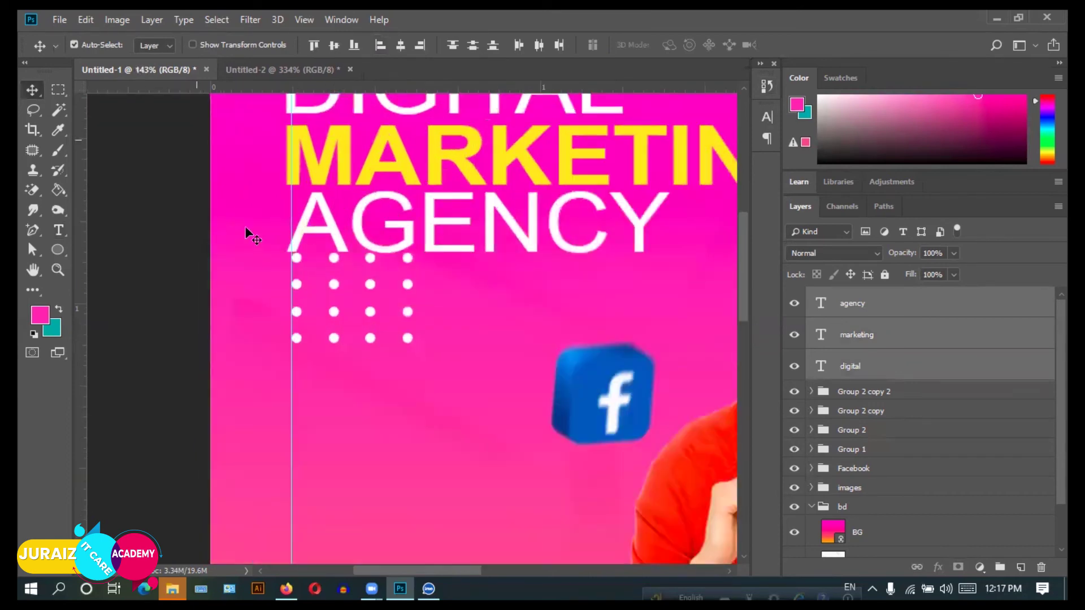
pyautogui.scroll(2, 249, 235)
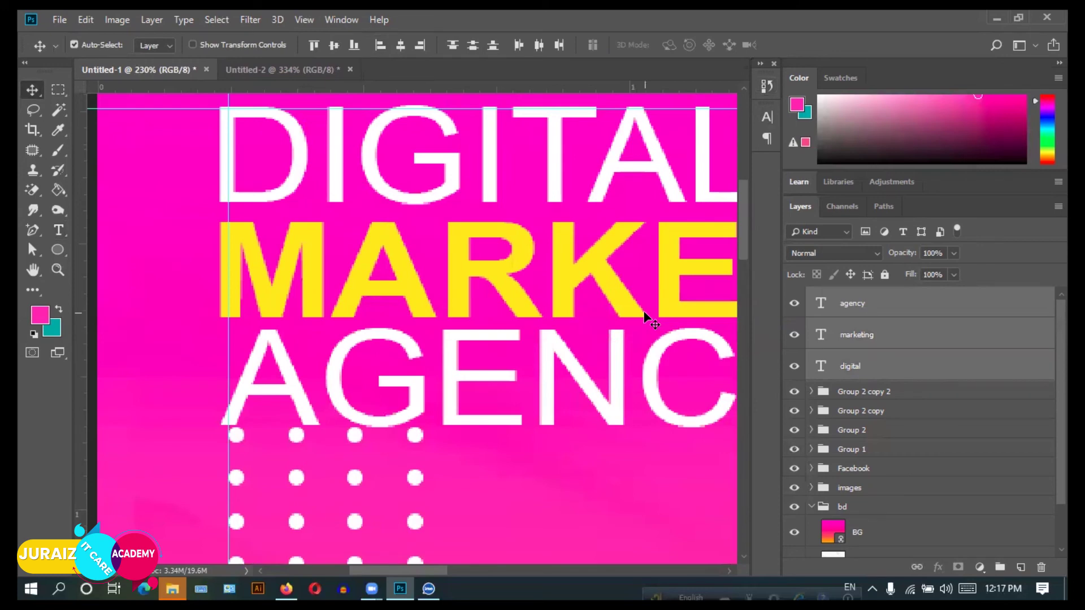
pyautogui.press('Right')
pyautogui.press('Right')
pyautogui.press('Right')
pyautogui.press('Right')
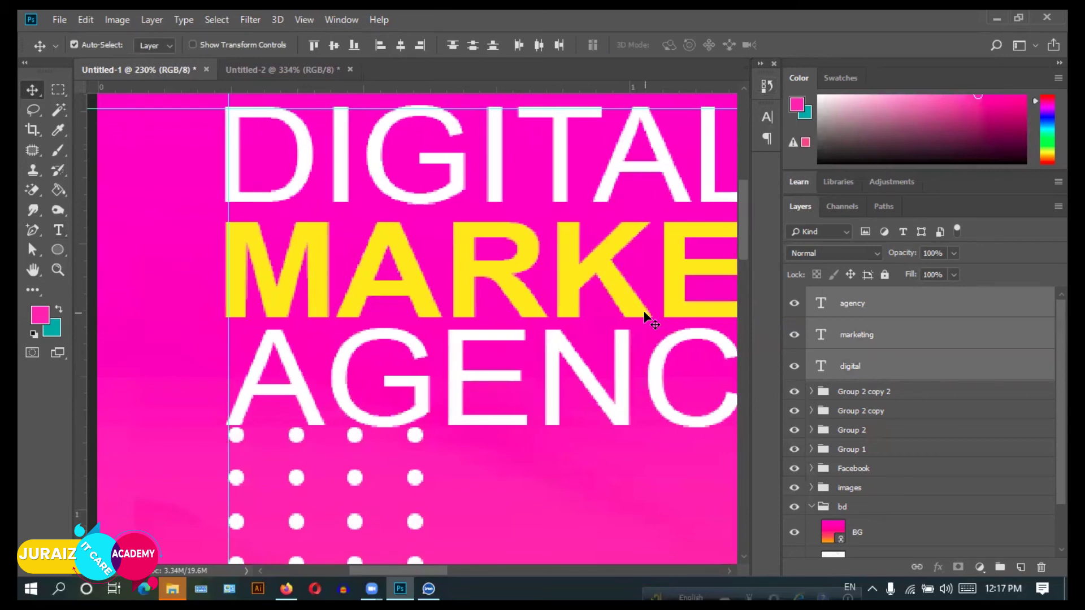
pyautogui.press('Right')
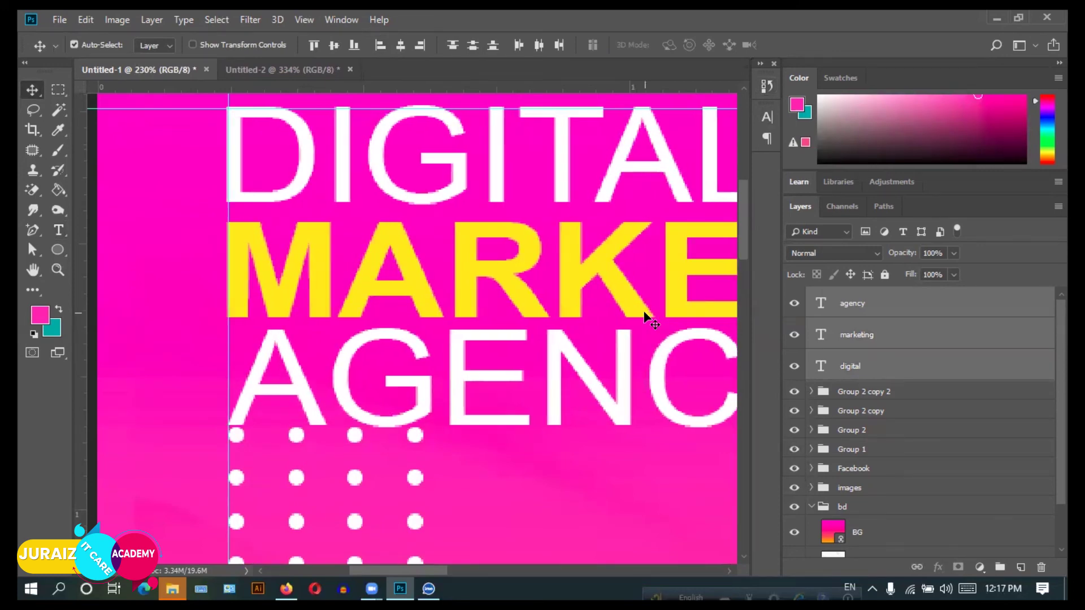
pyautogui.press('Right')
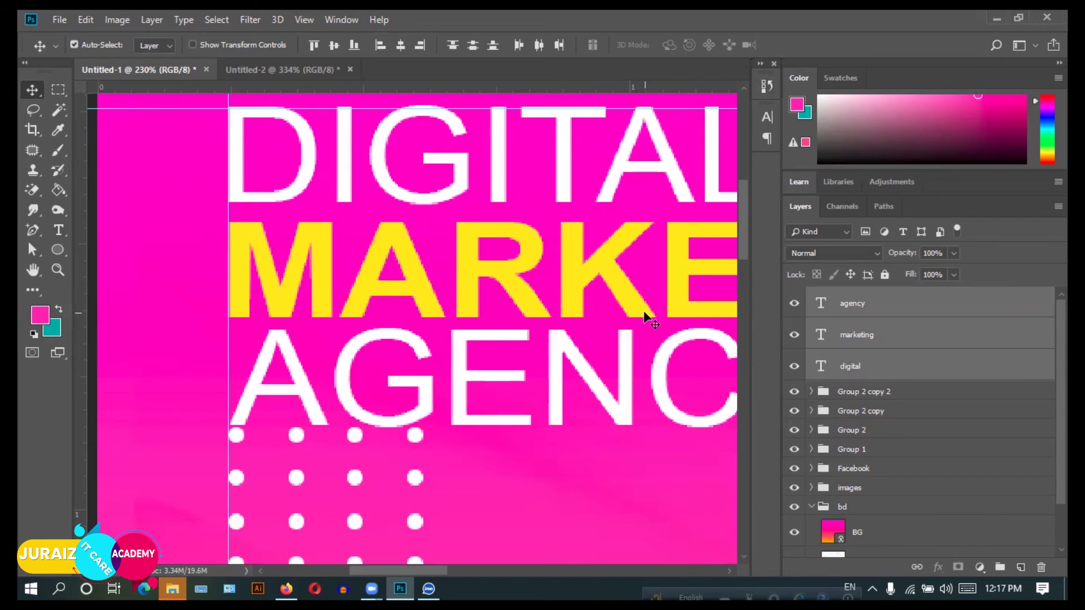
pyautogui.press('Down')
pyautogui.press('Down')
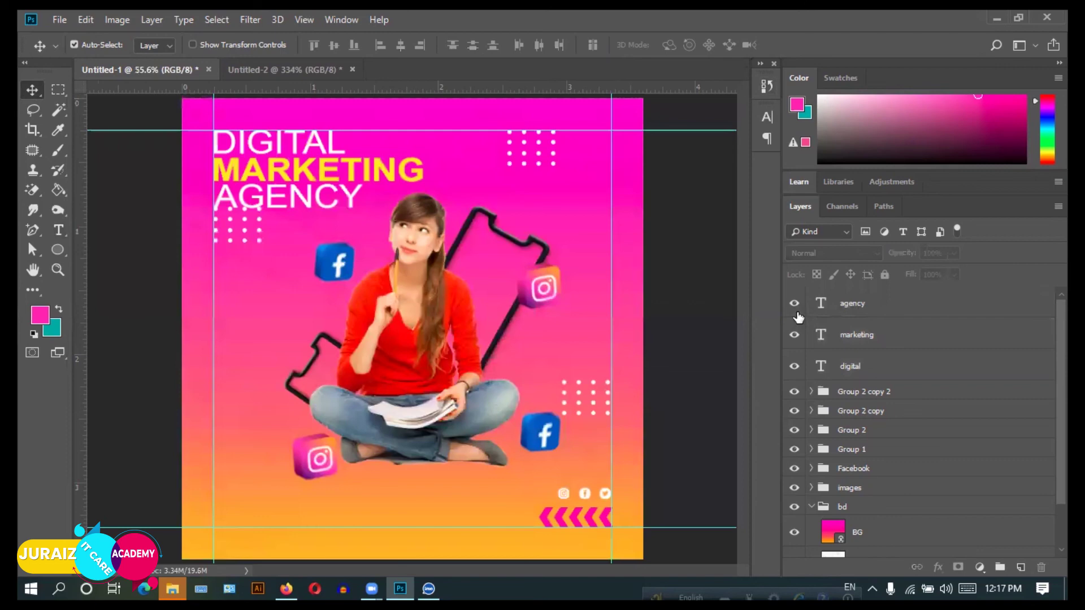
pyautogui.click(798, 315)
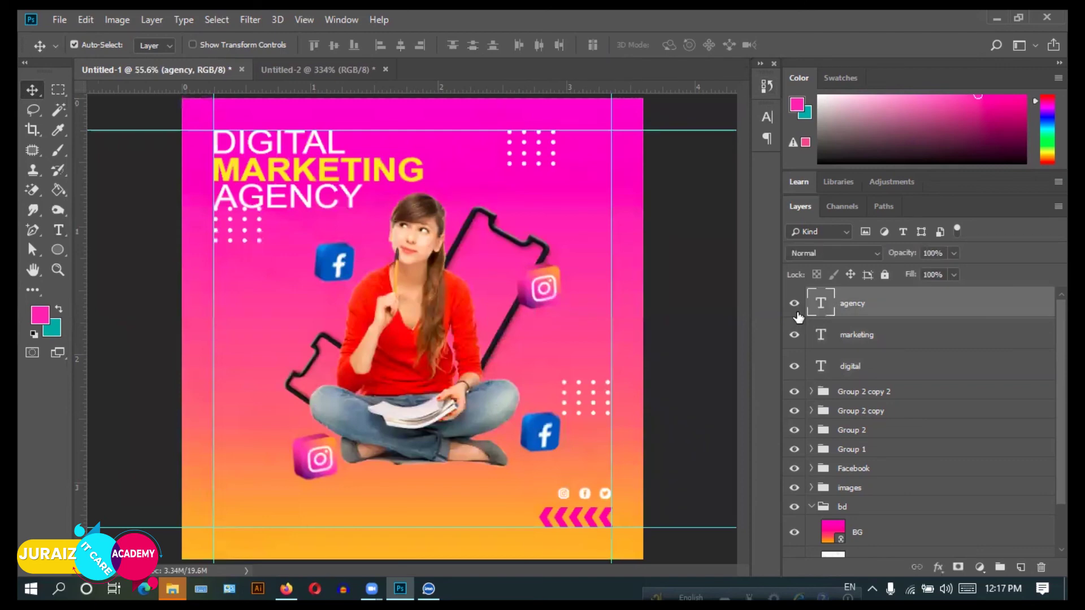
pyautogui.click(795, 308)
pyautogui.press('t')
pyautogui.click(324, 44)
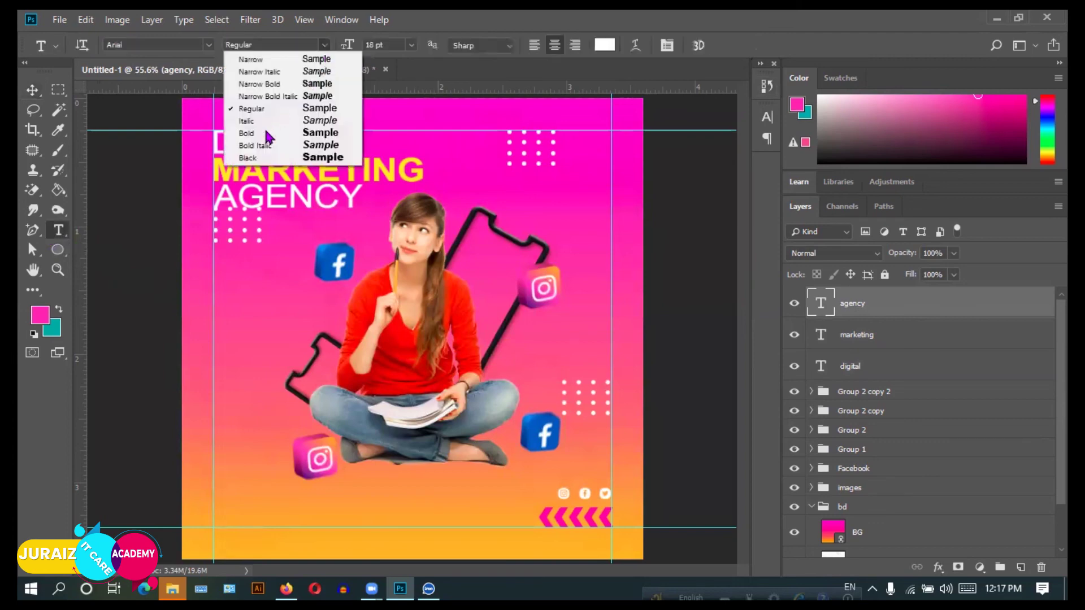
pyautogui.click(267, 133)
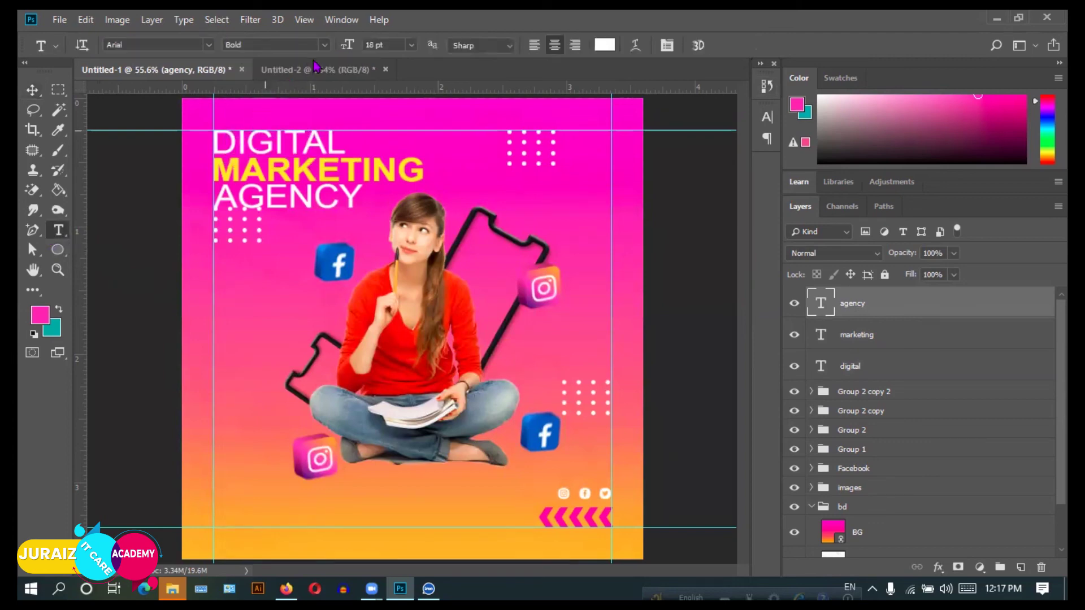
pyautogui.click(325, 45)
pyautogui.click(246, 144)
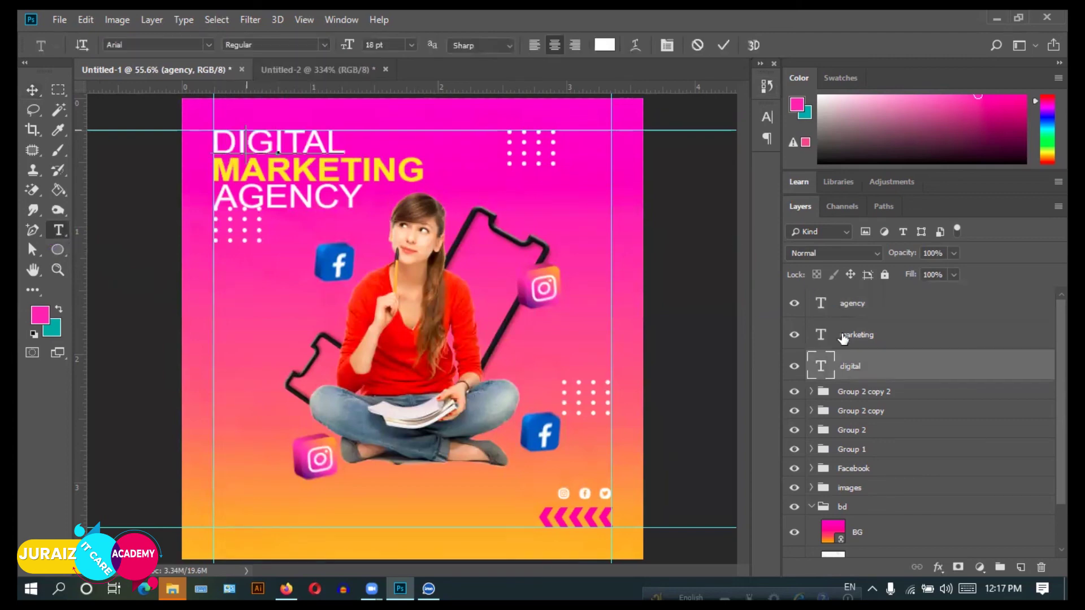
pyautogui.click(853, 308)
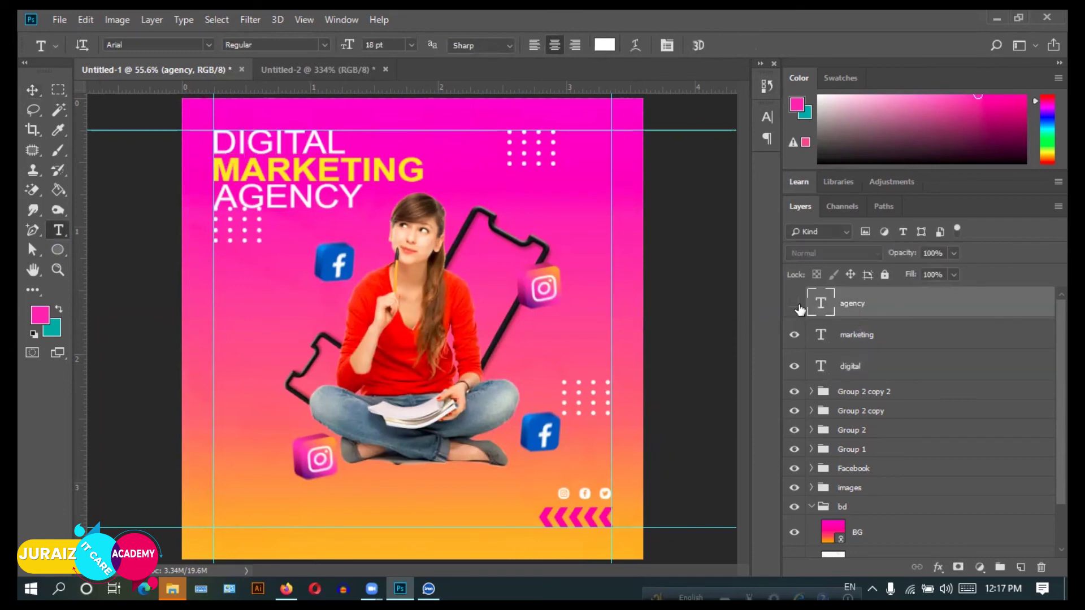
pyautogui.click(795, 308)
pyautogui.click(795, 305)
pyautogui.click(323, 45)
pyautogui.click(250, 134)
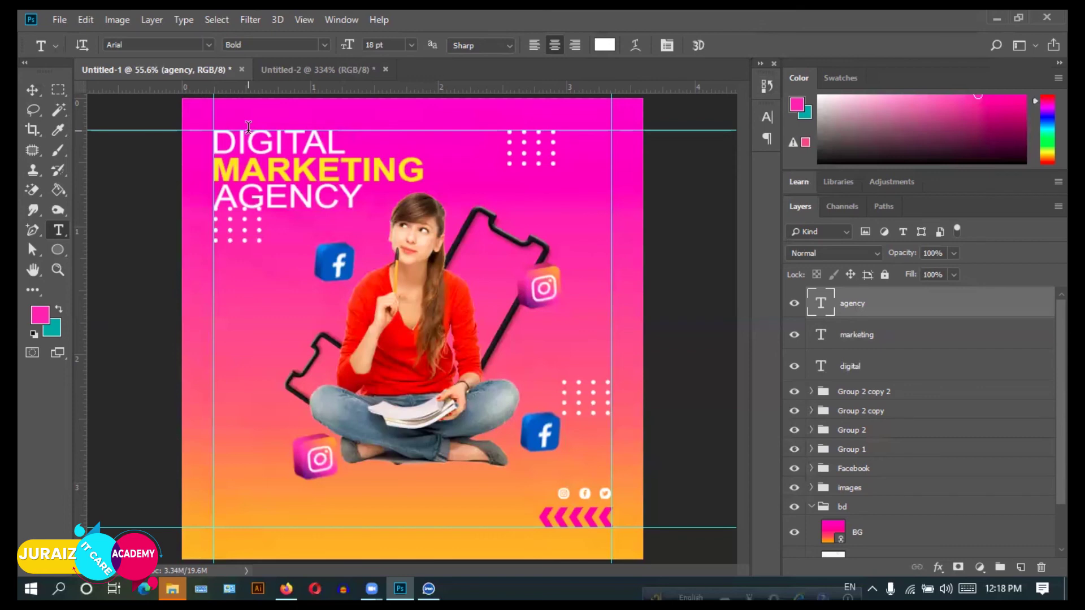
pyautogui.click(325, 45)
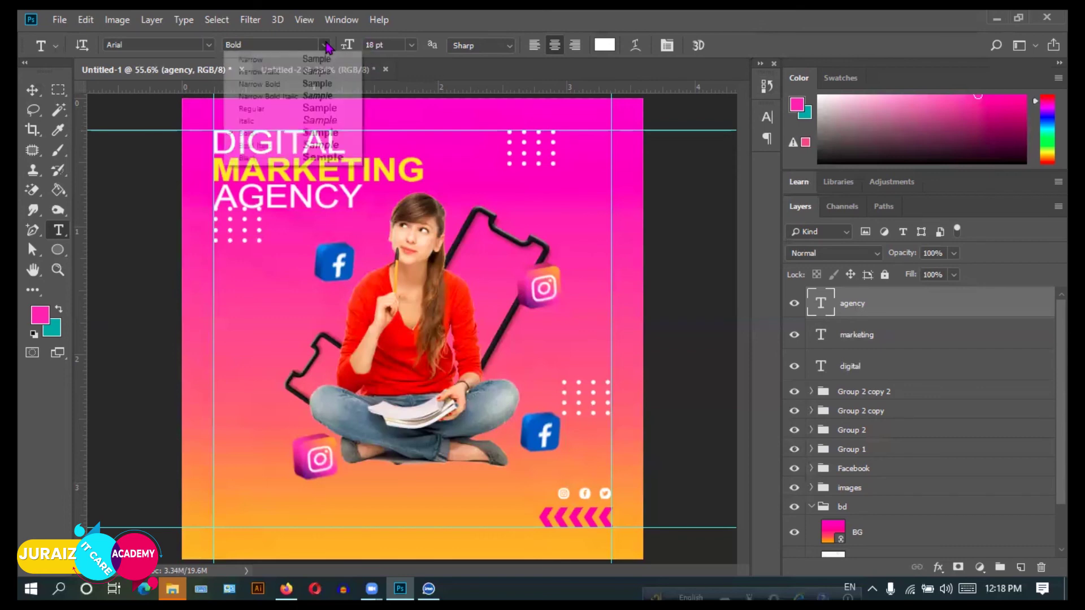
pyautogui.click(255, 108)
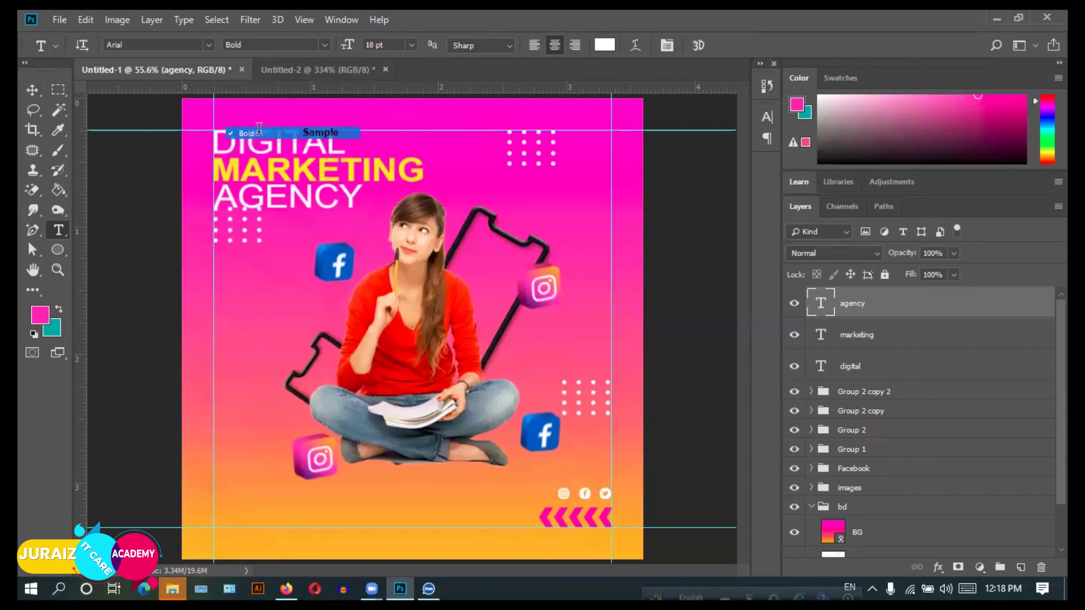
pyautogui.click(31, 93)
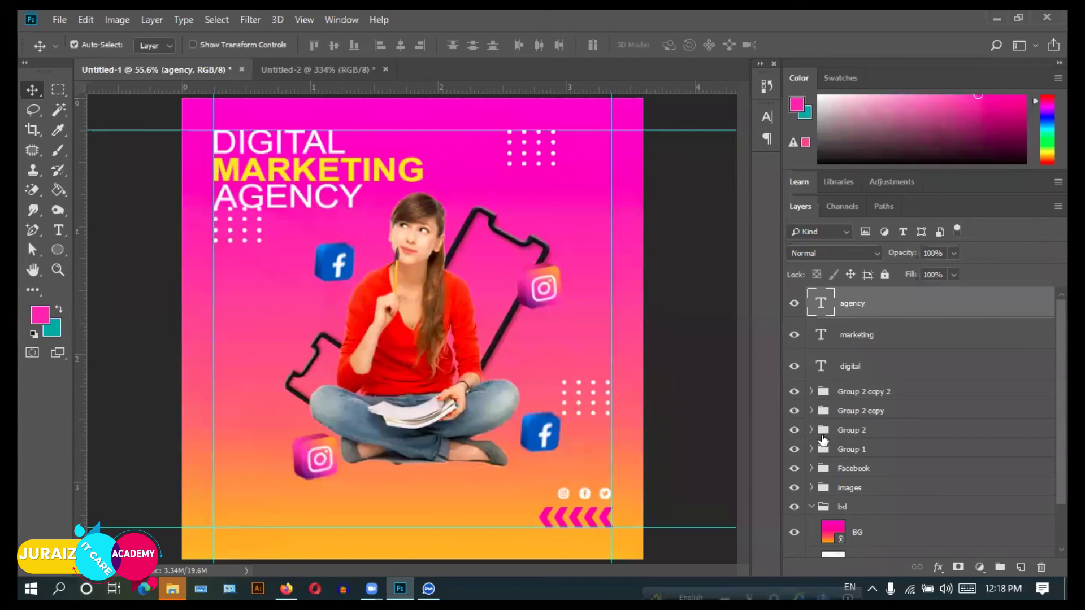
# Select all dot layers in Group 2, drag the dot grid slightly lower, then collapse the group.
pyautogui.click(849, 433)
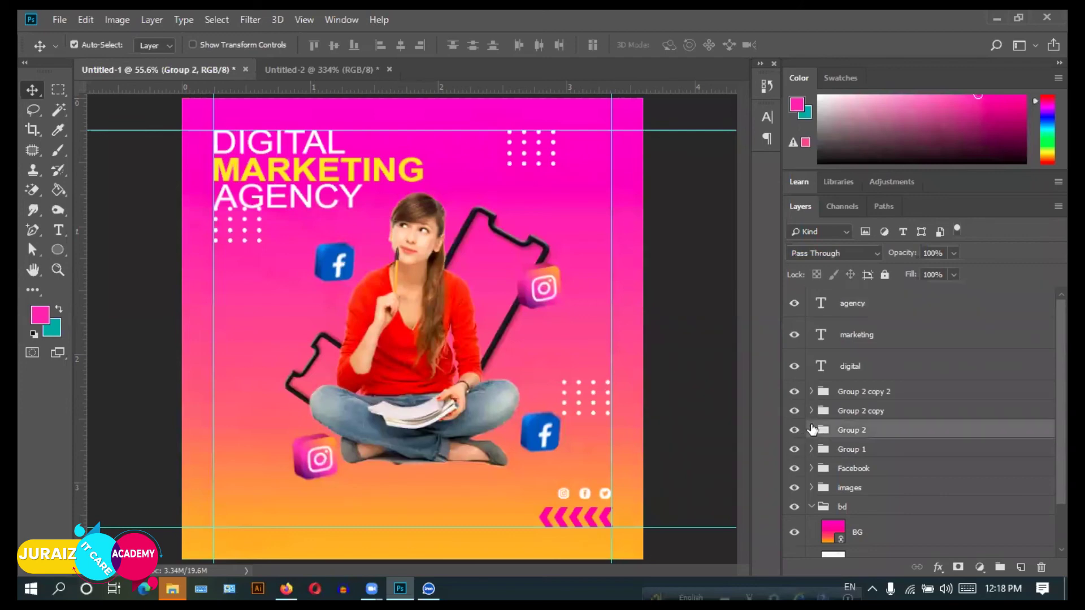
pyautogui.click(864, 415)
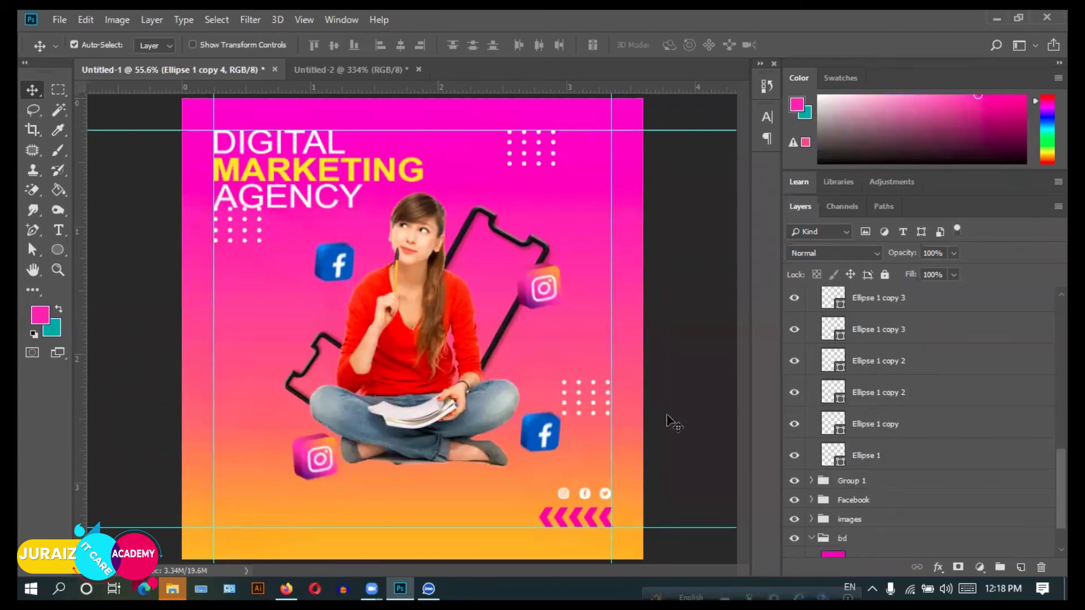
pyautogui.hotkey('ctrl', 'alt', 'a')
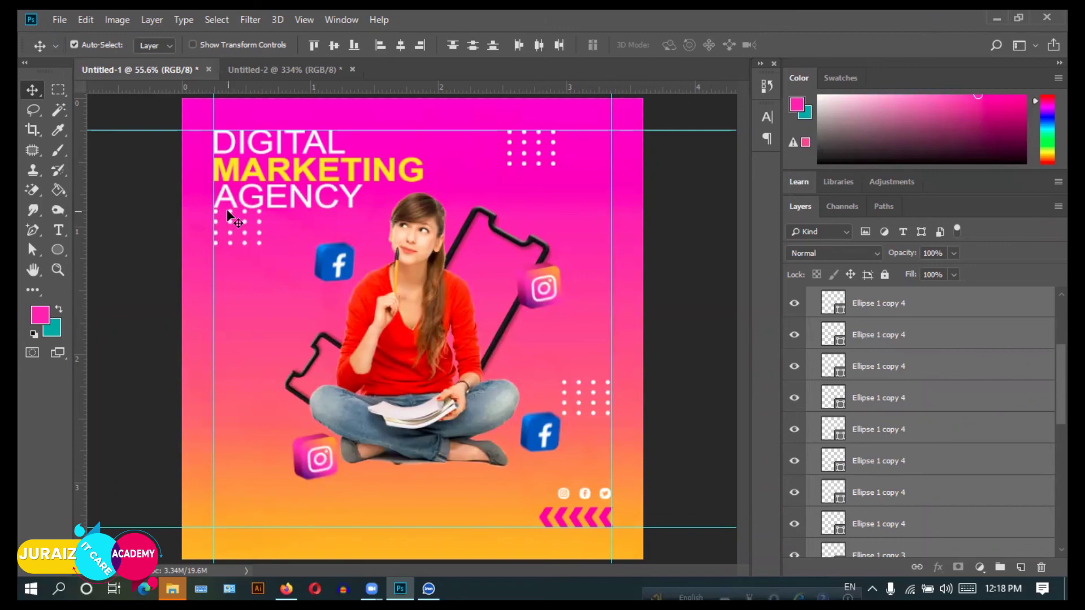
pyautogui.moveTo(230, 213); pyautogui.dragTo(230, 226)
pyautogui.scroll(5, 869, 349)
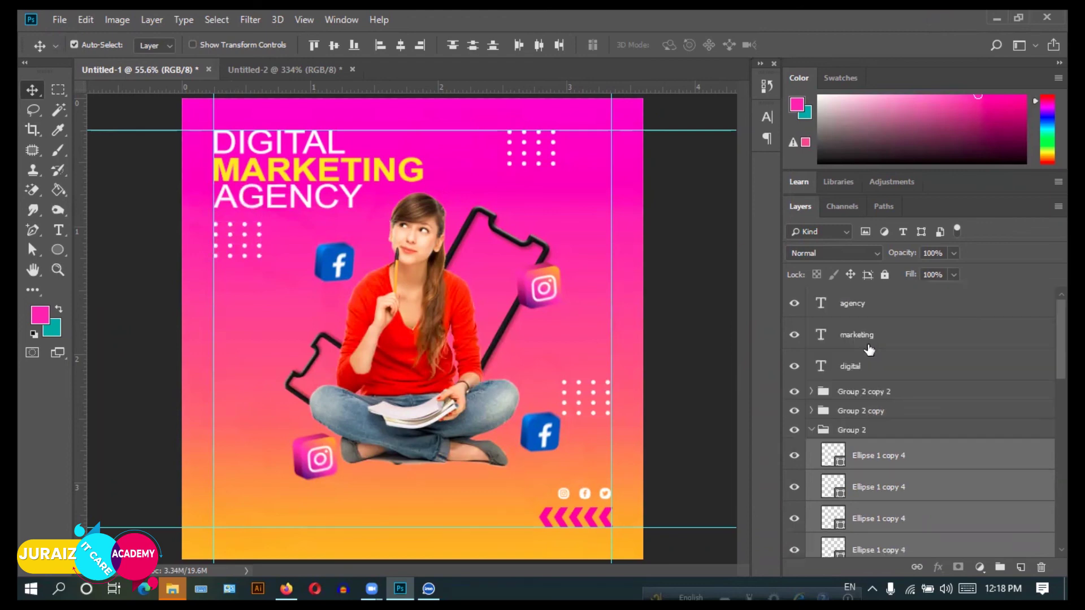
pyautogui.click(813, 430)
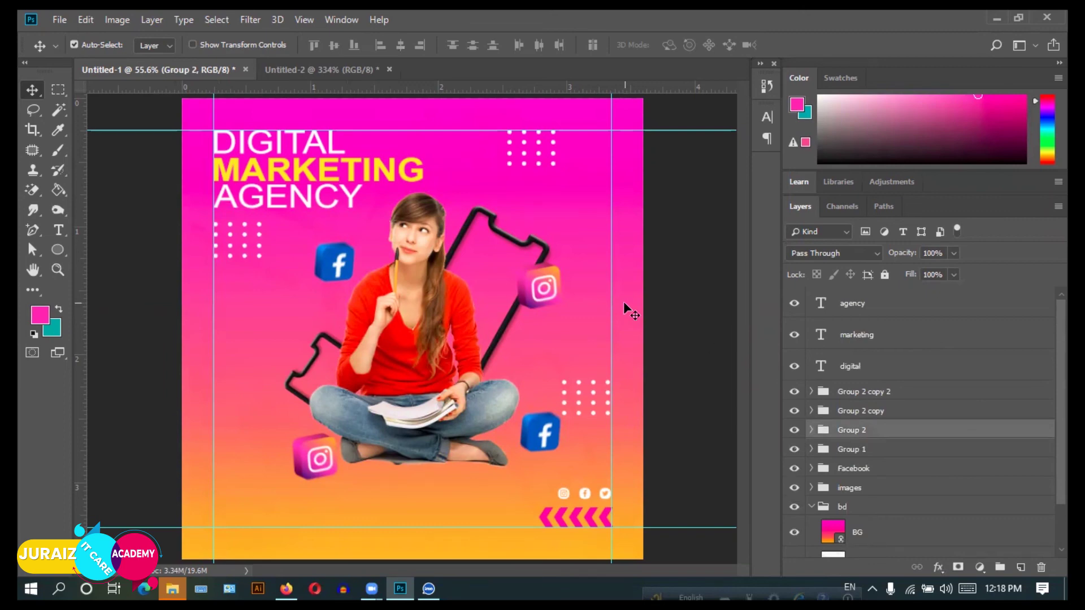
pyautogui.click(866, 374)
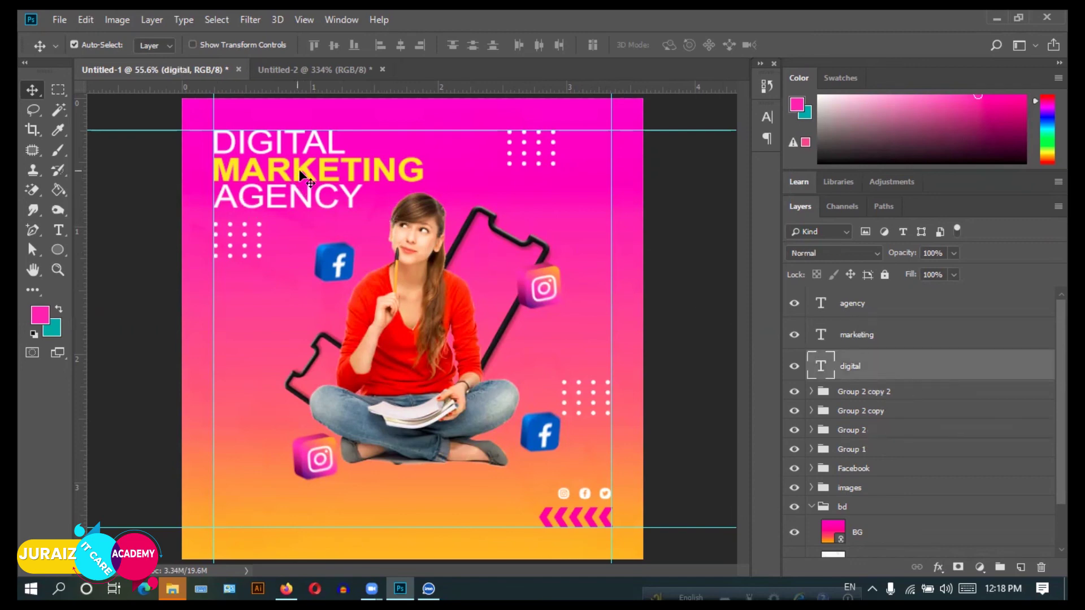
# Move MARKETING slightly down, then select all three heading text layers together.
pyautogui.click(303, 201)
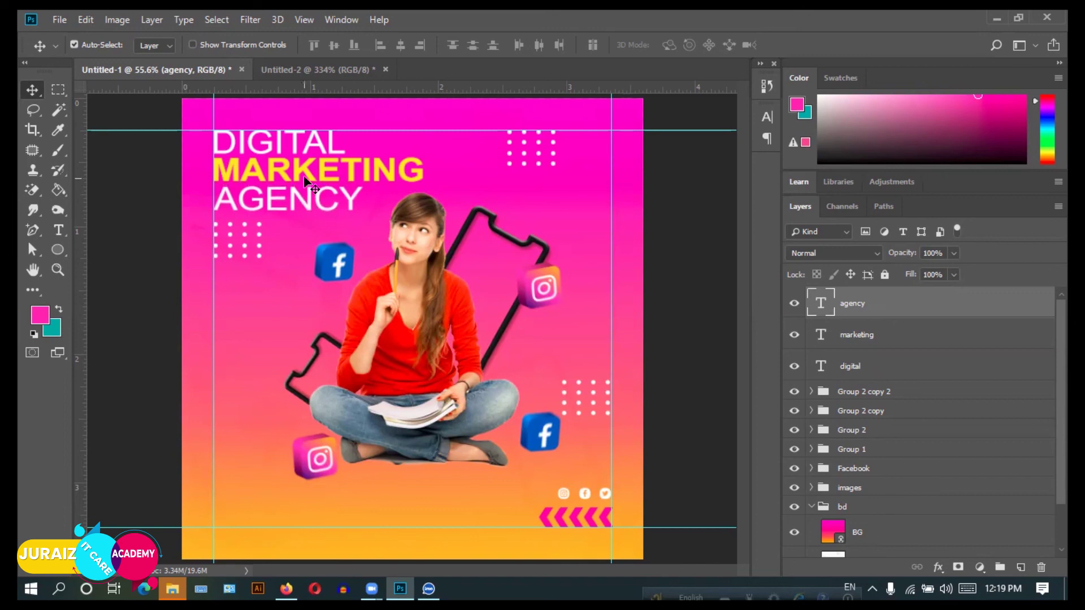
pyautogui.click(305, 173)
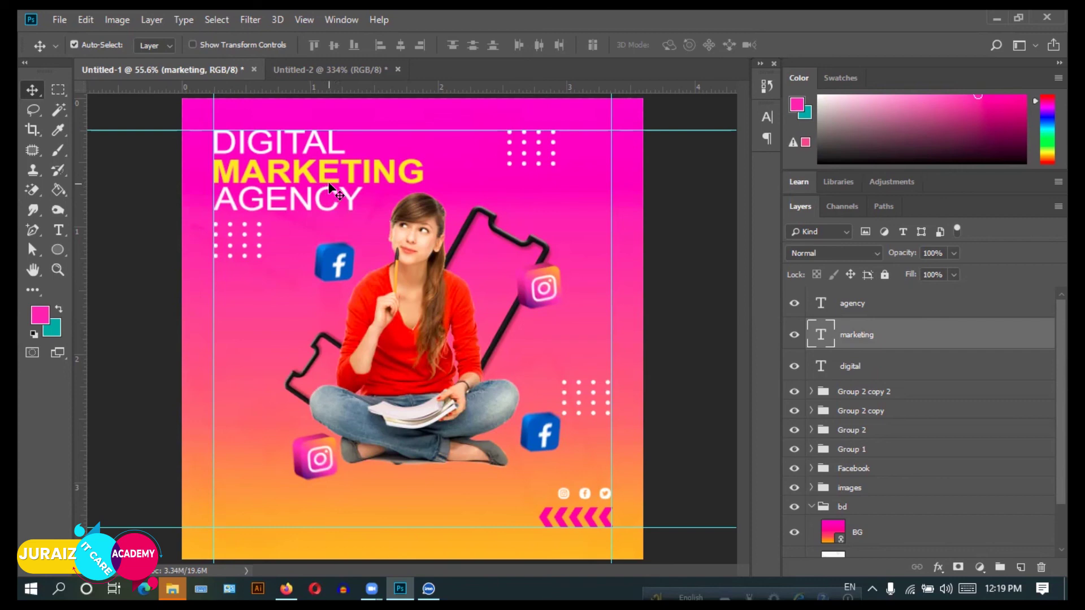
pyautogui.click(797, 339)
pyautogui.click(796, 337)
pyautogui.click(795, 337)
pyautogui.moveTo(350, 161); pyautogui.dragTo(351, 167)
pyautogui.click(794, 335)
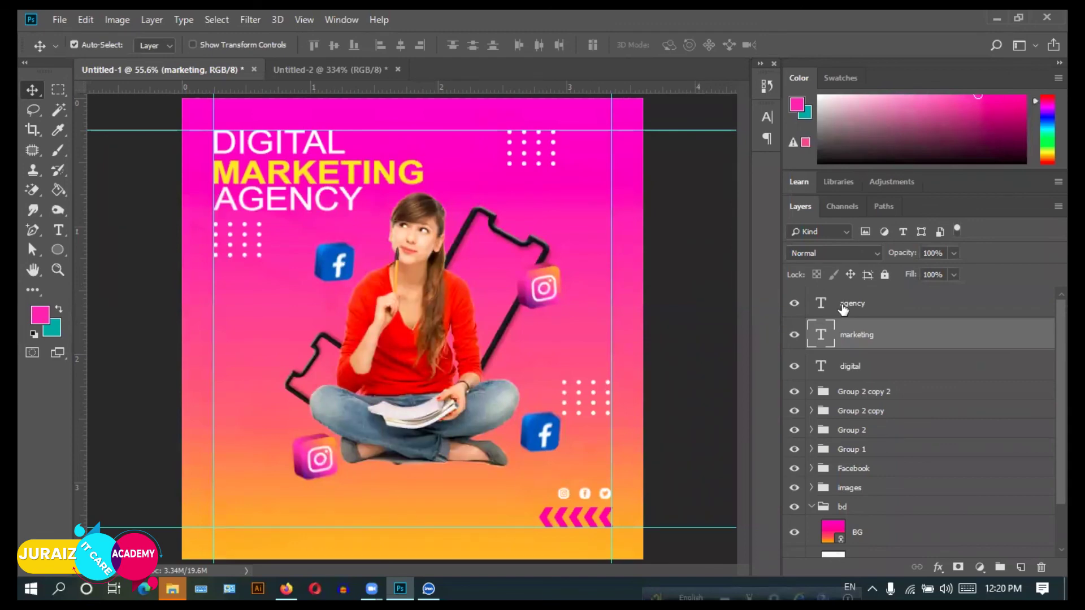
pyautogui.click(842, 369)
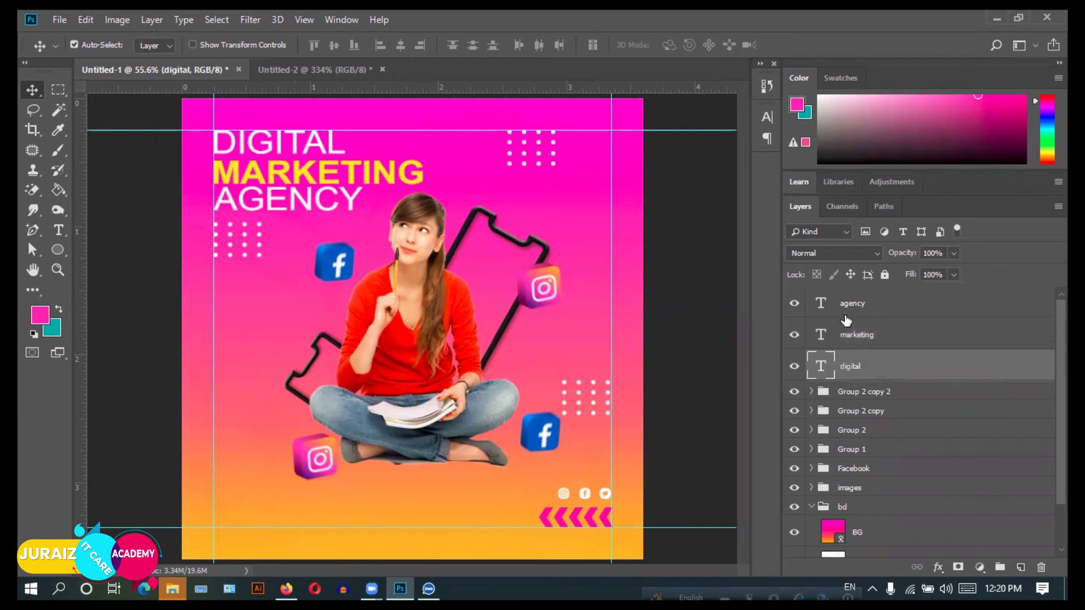
pyautogui.keyDown('shift'); pyautogui.click(849, 314); pyautogui.keyUp('shift')
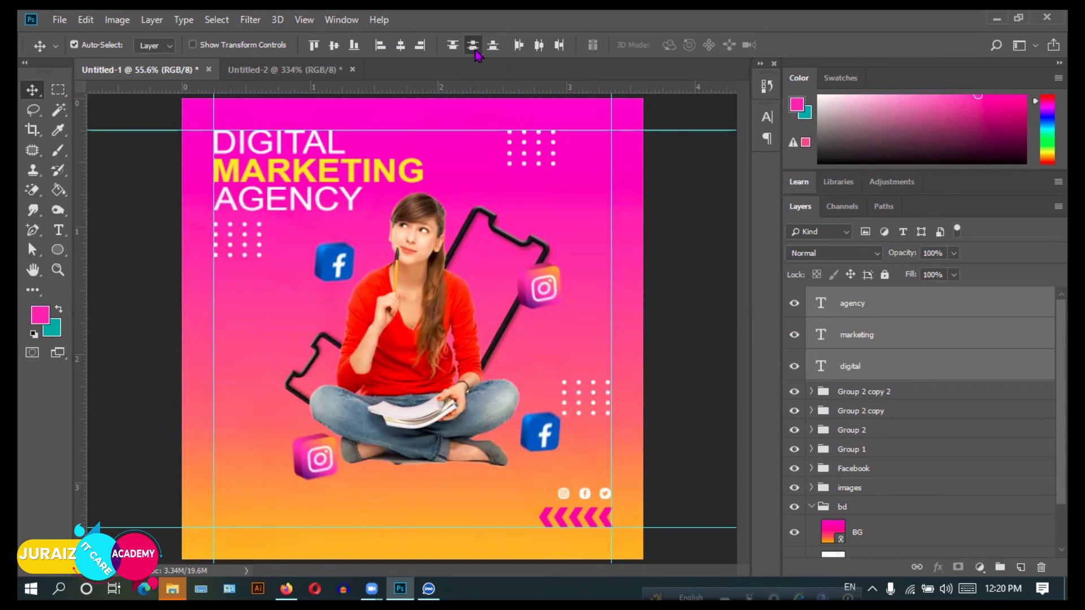
# Group the AGENCY, MARKETING and DIGITAL text layers into Group 3 and collapse the bd group.
pyautogui.click(855, 311)
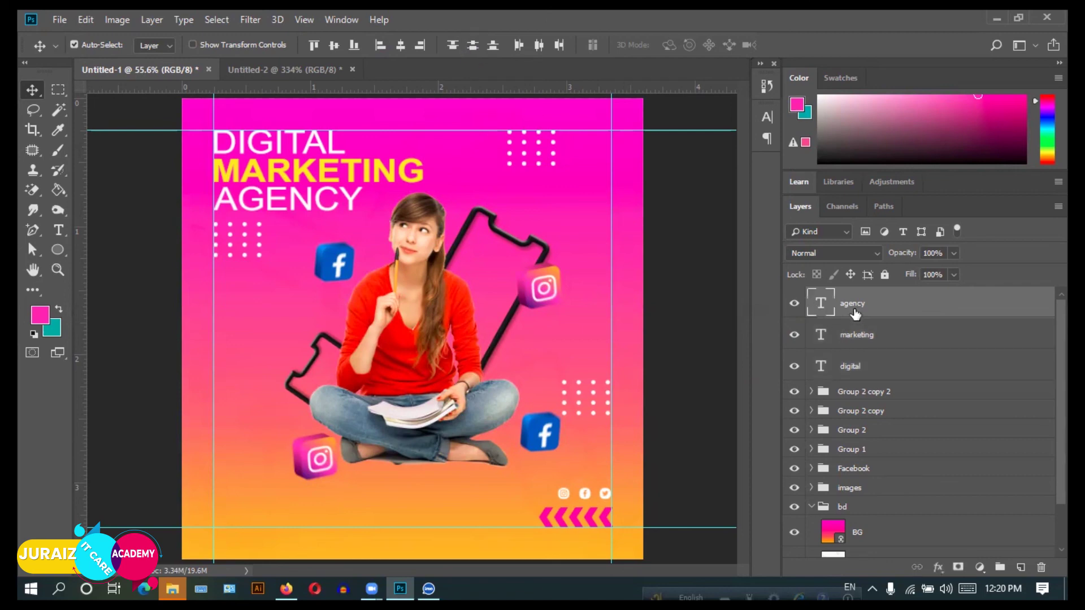
pyautogui.keyDown('shift'); pyautogui.click(856, 366); pyautogui.keyUp('shift')
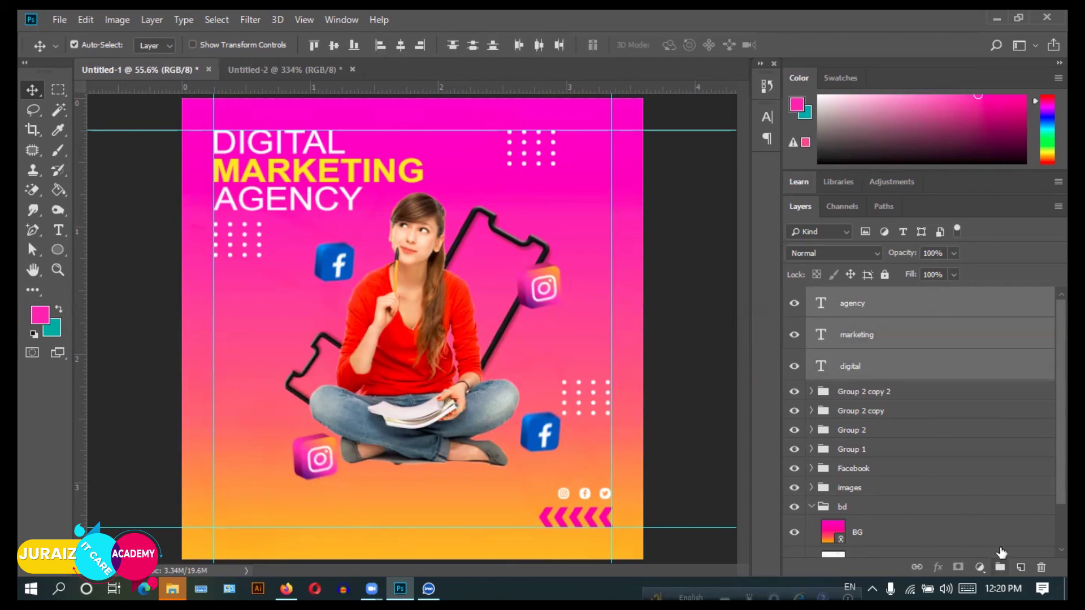
pyautogui.click(1000, 566)
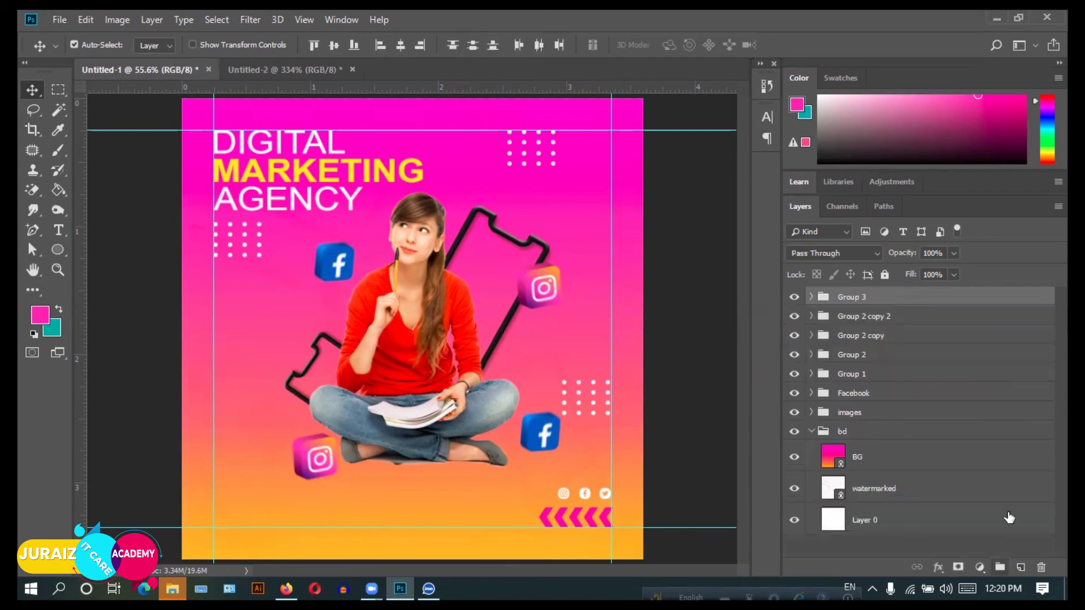
pyautogui.click(812, 432)
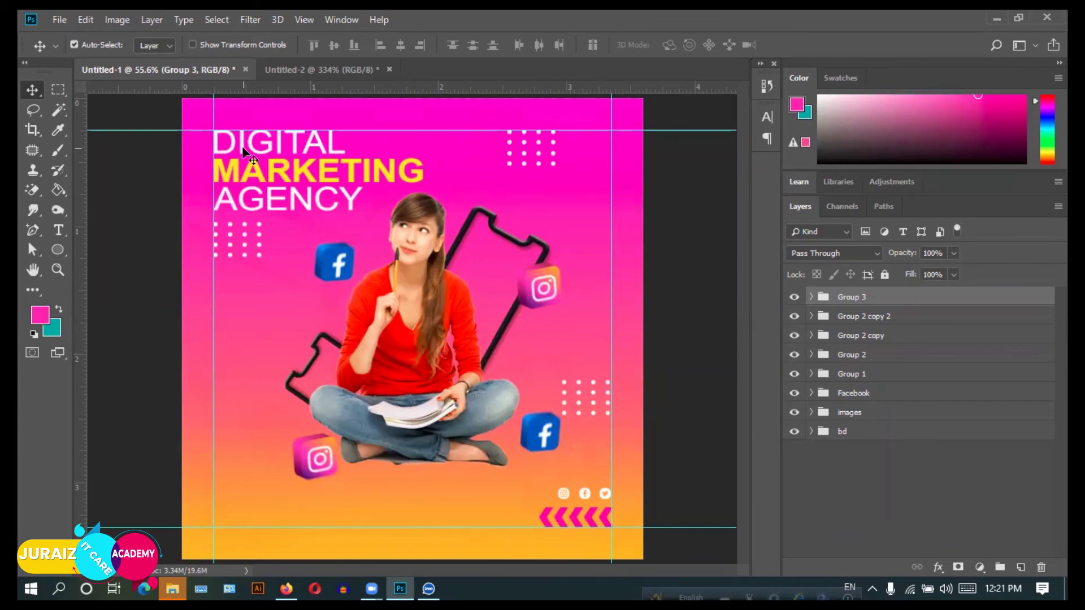
pyautogui.click(623, 266)
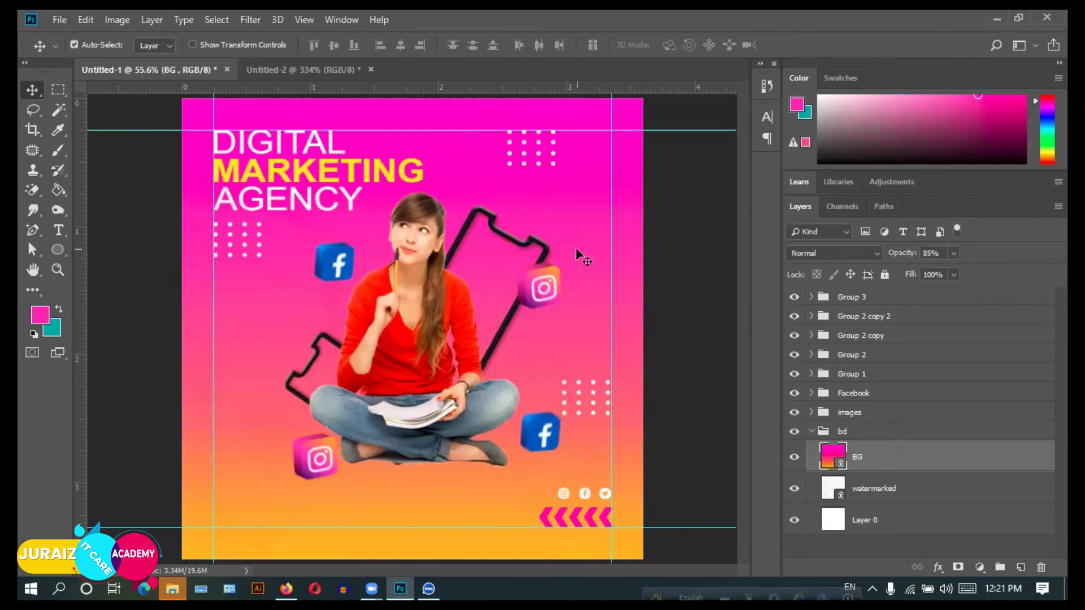
pyautogui.click(400, 269)
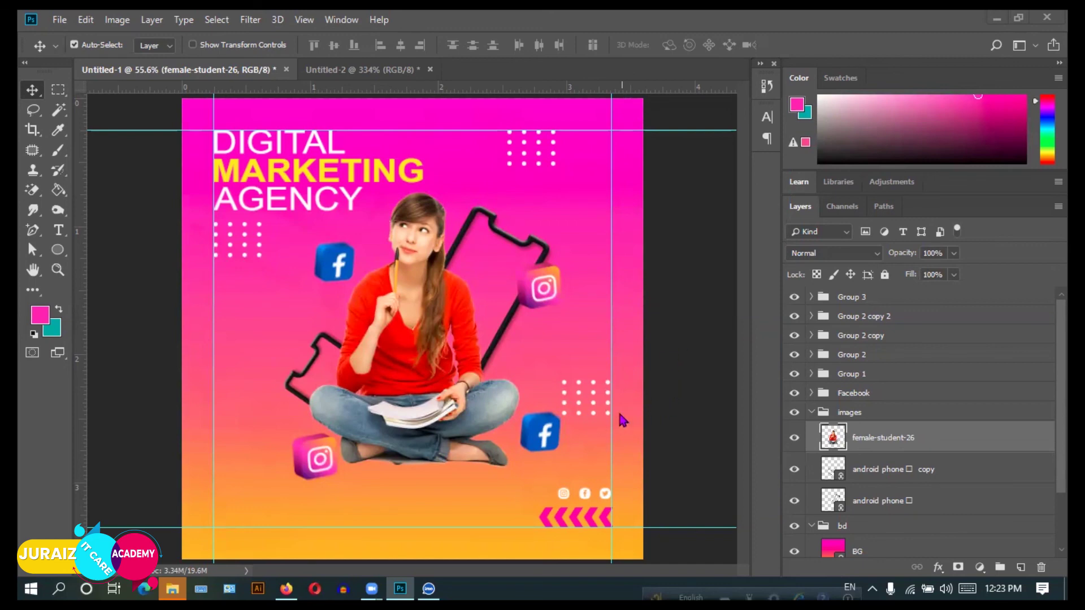
pyautogui.click(360, 70)
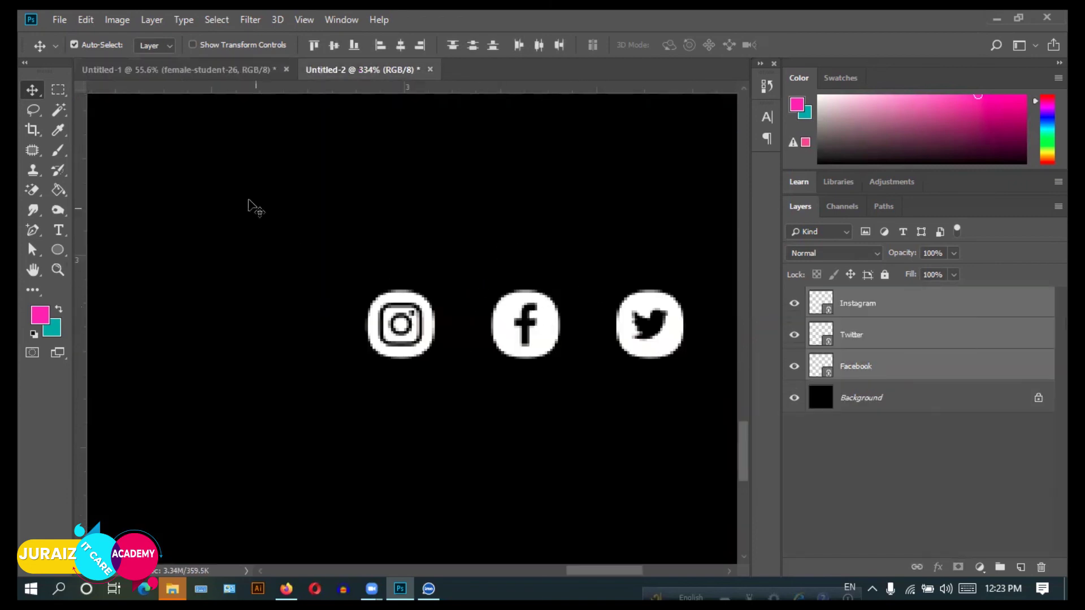
pyautogui.click(190, 72)
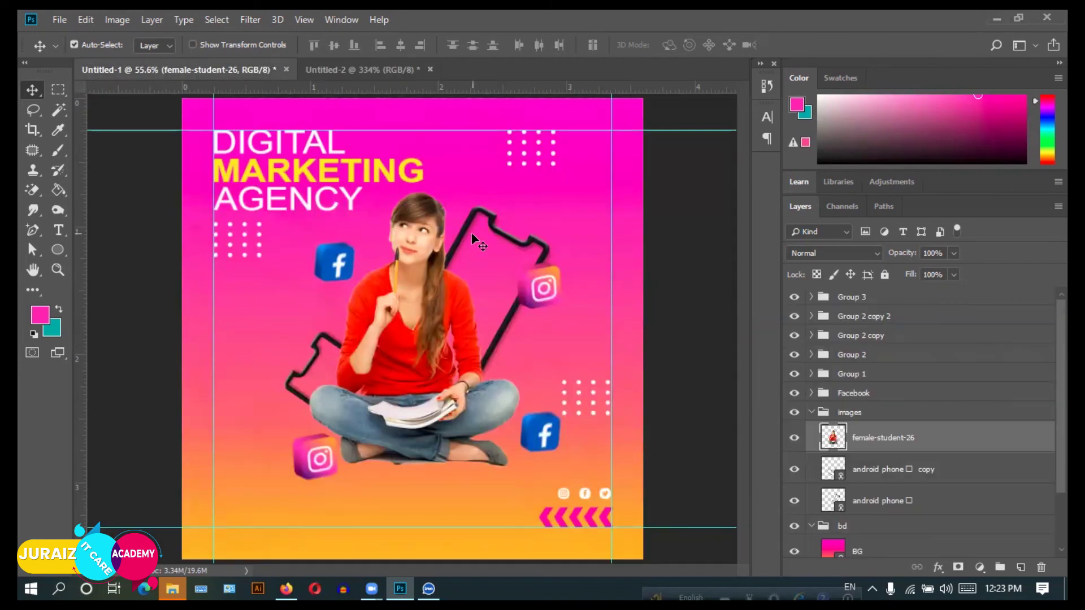